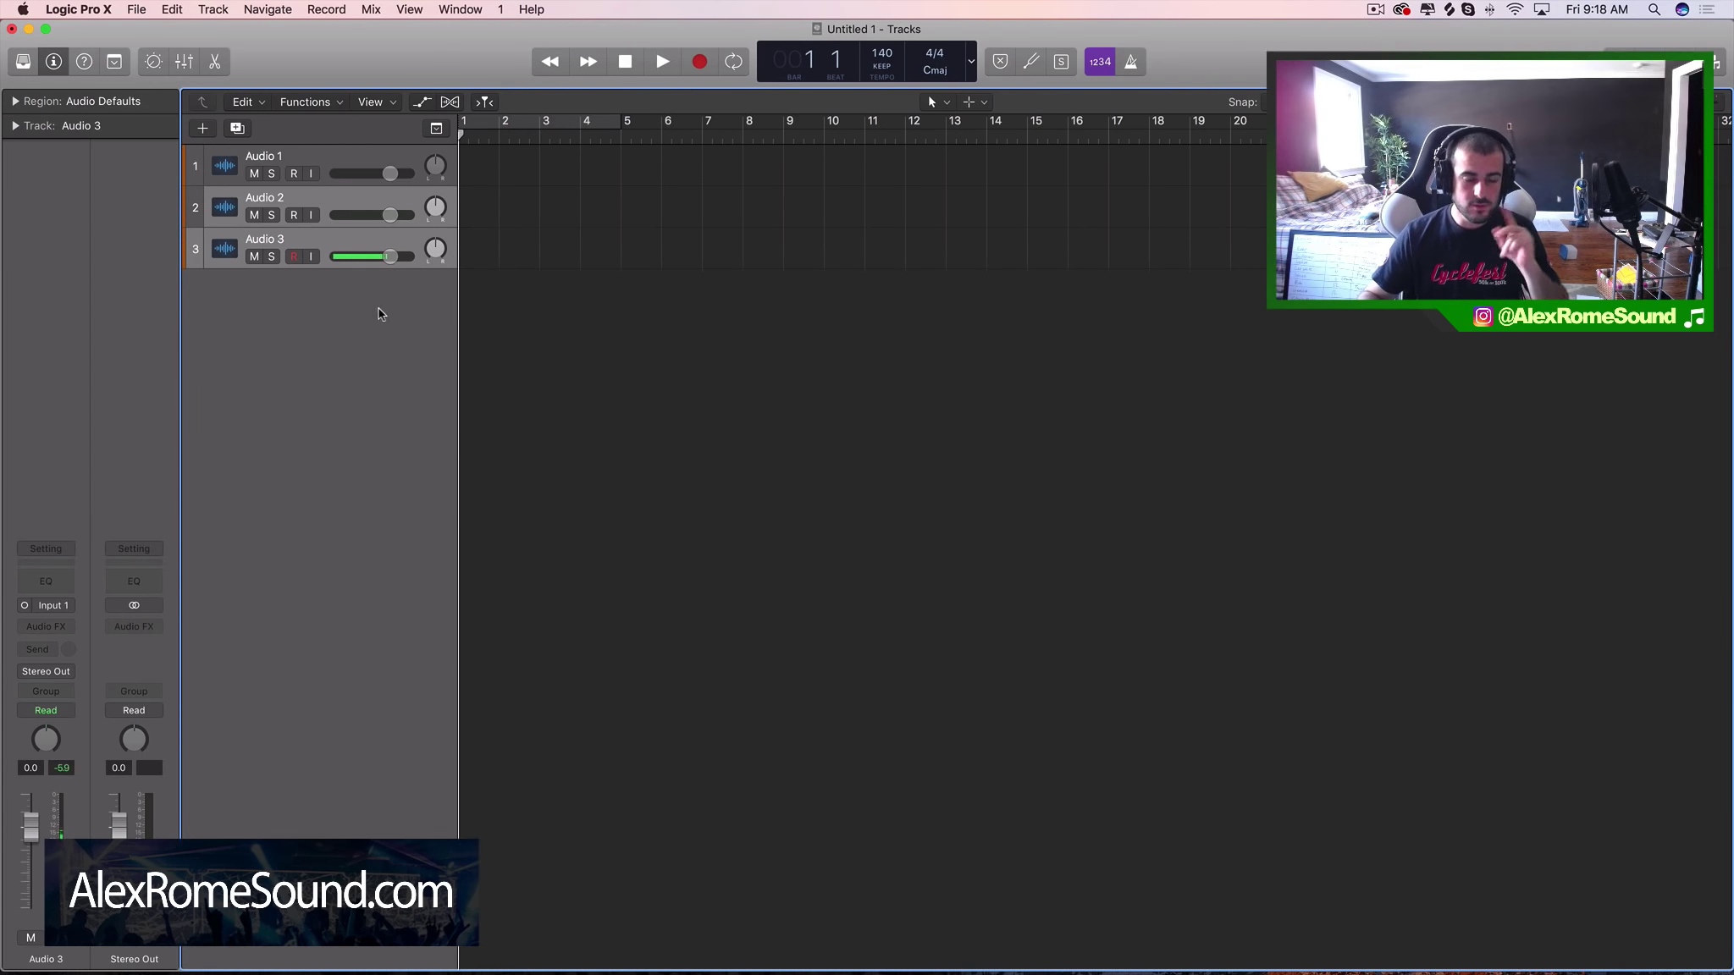
Step: Select only the Audio 1 track in the track list
{"action": "left_click", "coordinate": [425, 378]}
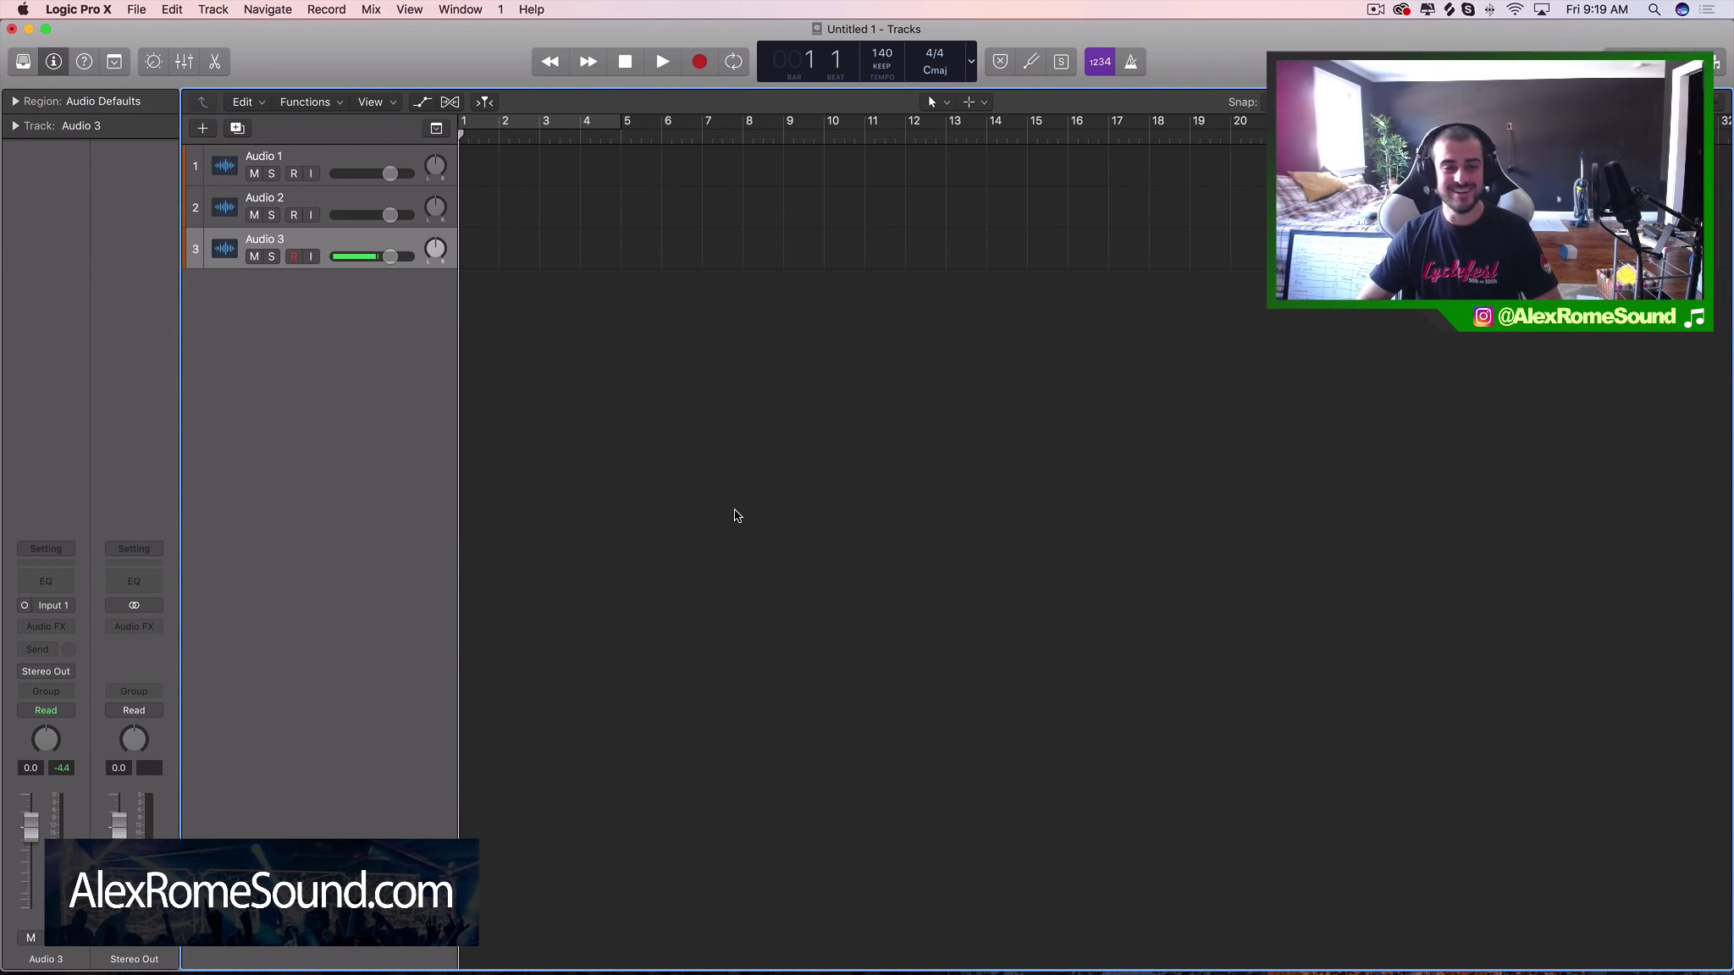
{"action": "left_click", "coordinate": [354, 194]}
{"action": "left_click", "coordinate": [323, 154]}
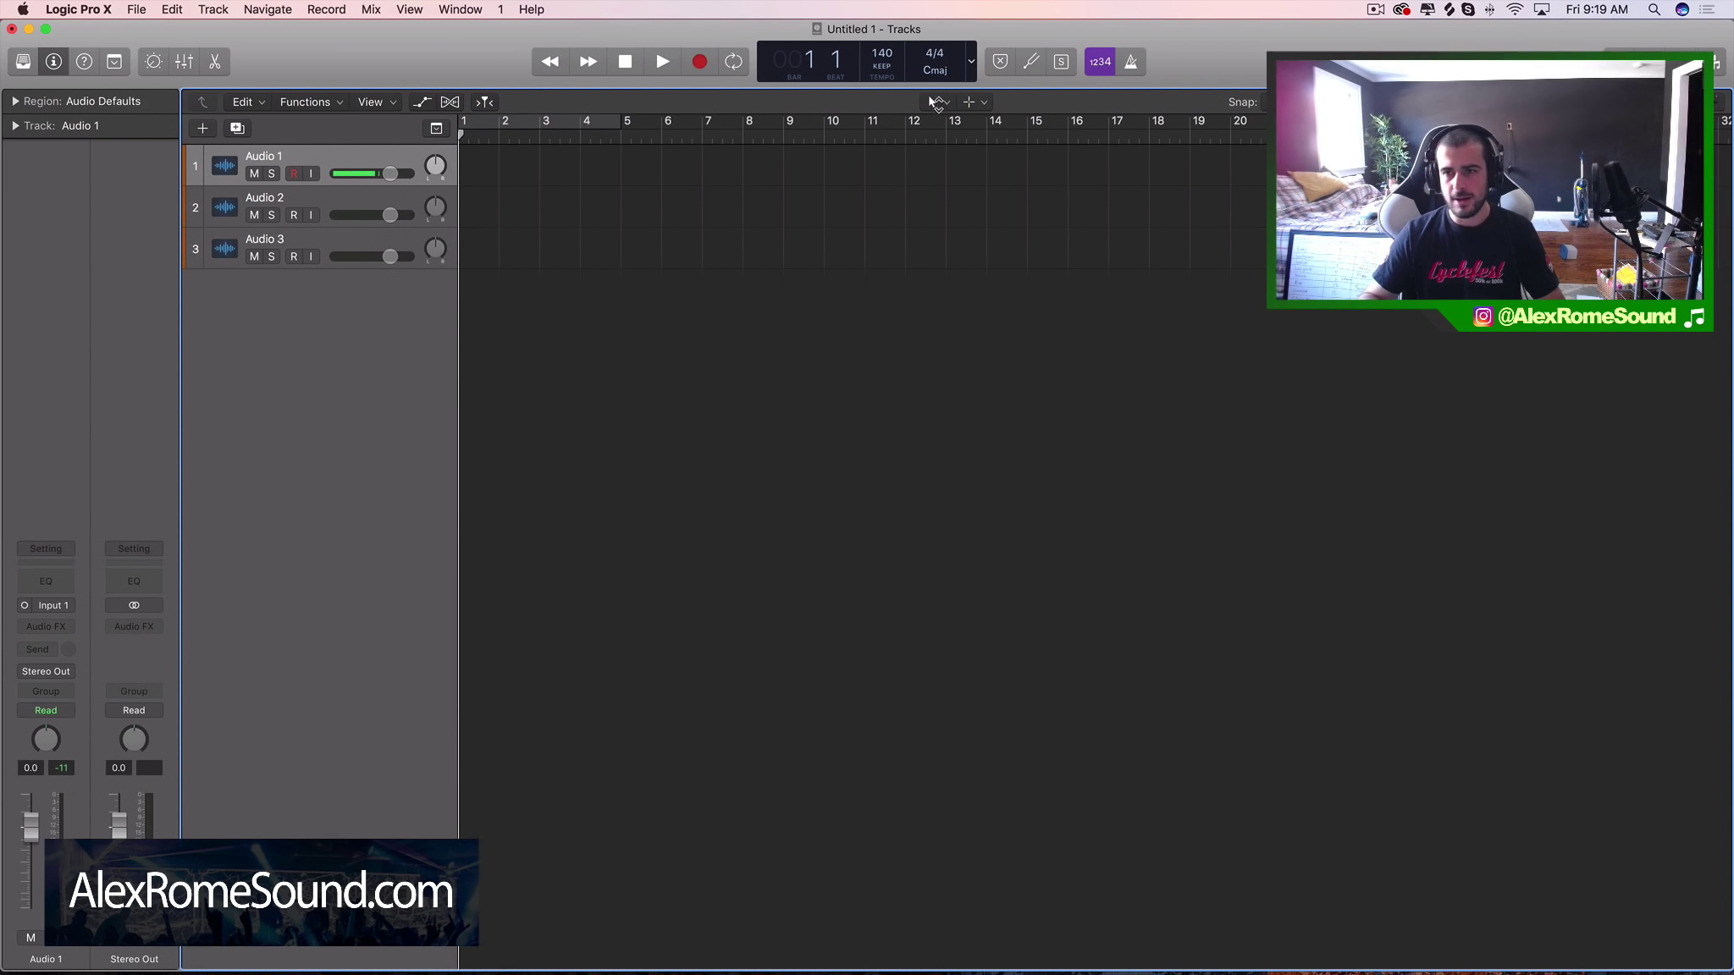
Step: Switch to Splice, move its window clear of the track headers, and search all sounds for "kick"
{"action": "left_click", "coordinate": [1450, 9]}
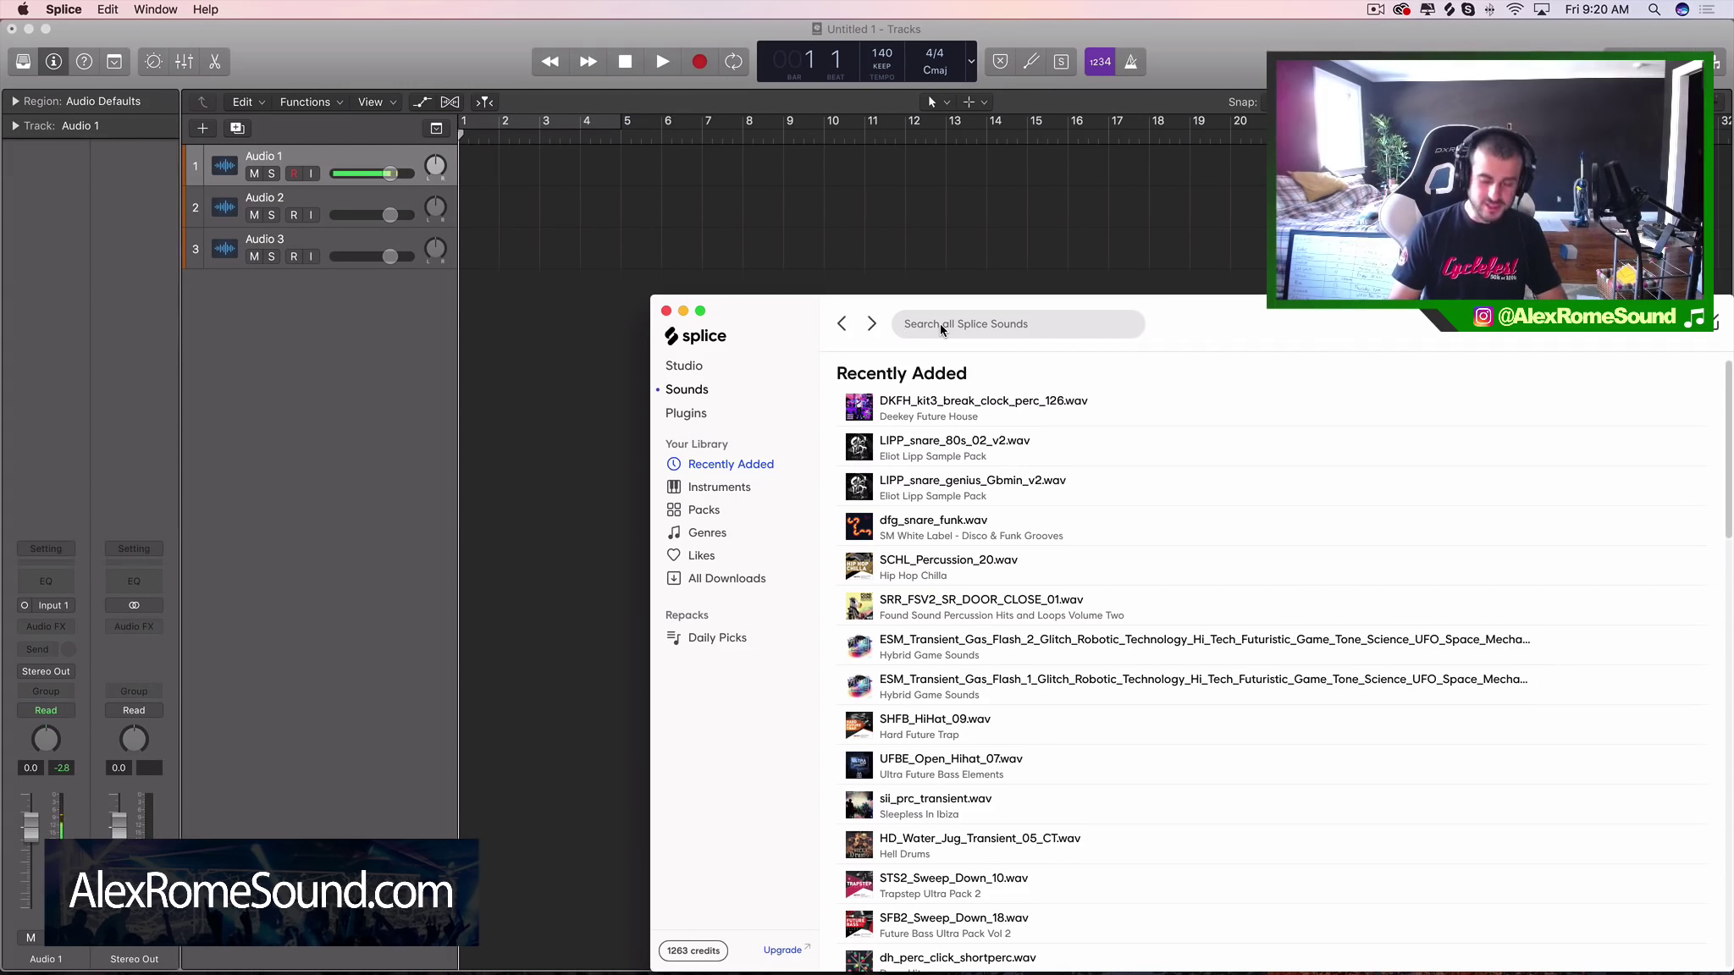
{"action": "left_click_drag", "start_coordinate": [1237, 343], "coordinate": [1162, 231]}
{"action": "left_click", "coordinate": [1024, 207]}
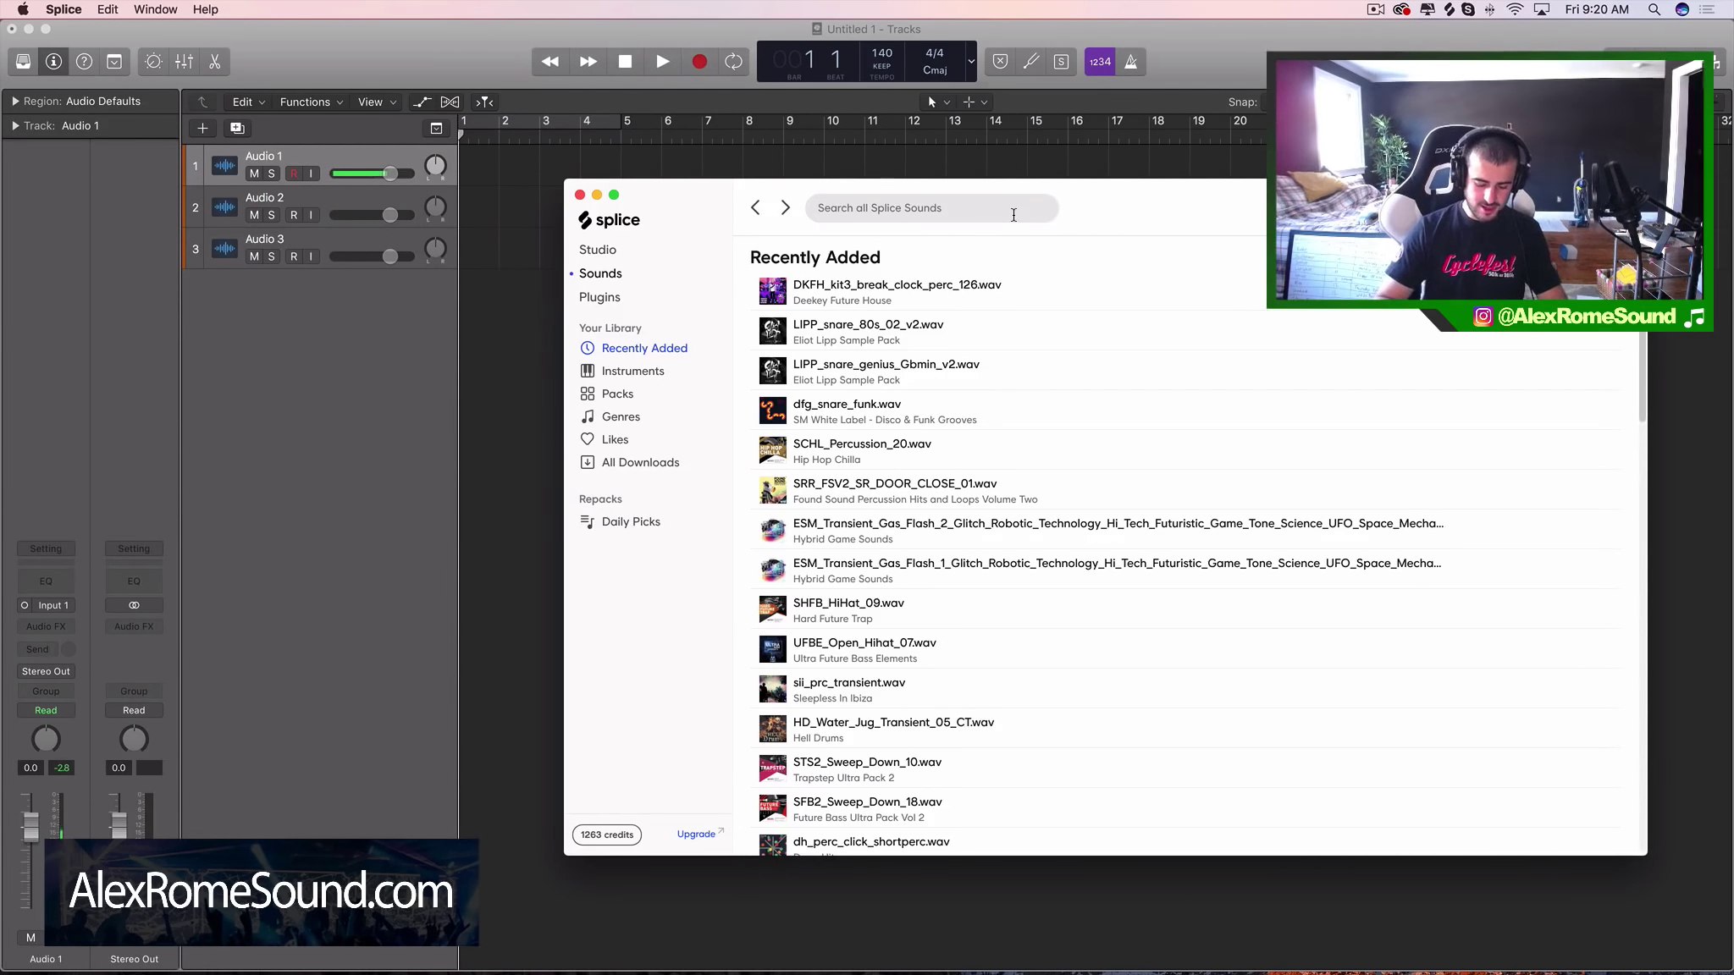
{"action": "left_click", "coordinate": [1013, 215]}
{"action": "type", "text": "kick"}
{"action": "key", "text": "Return"}
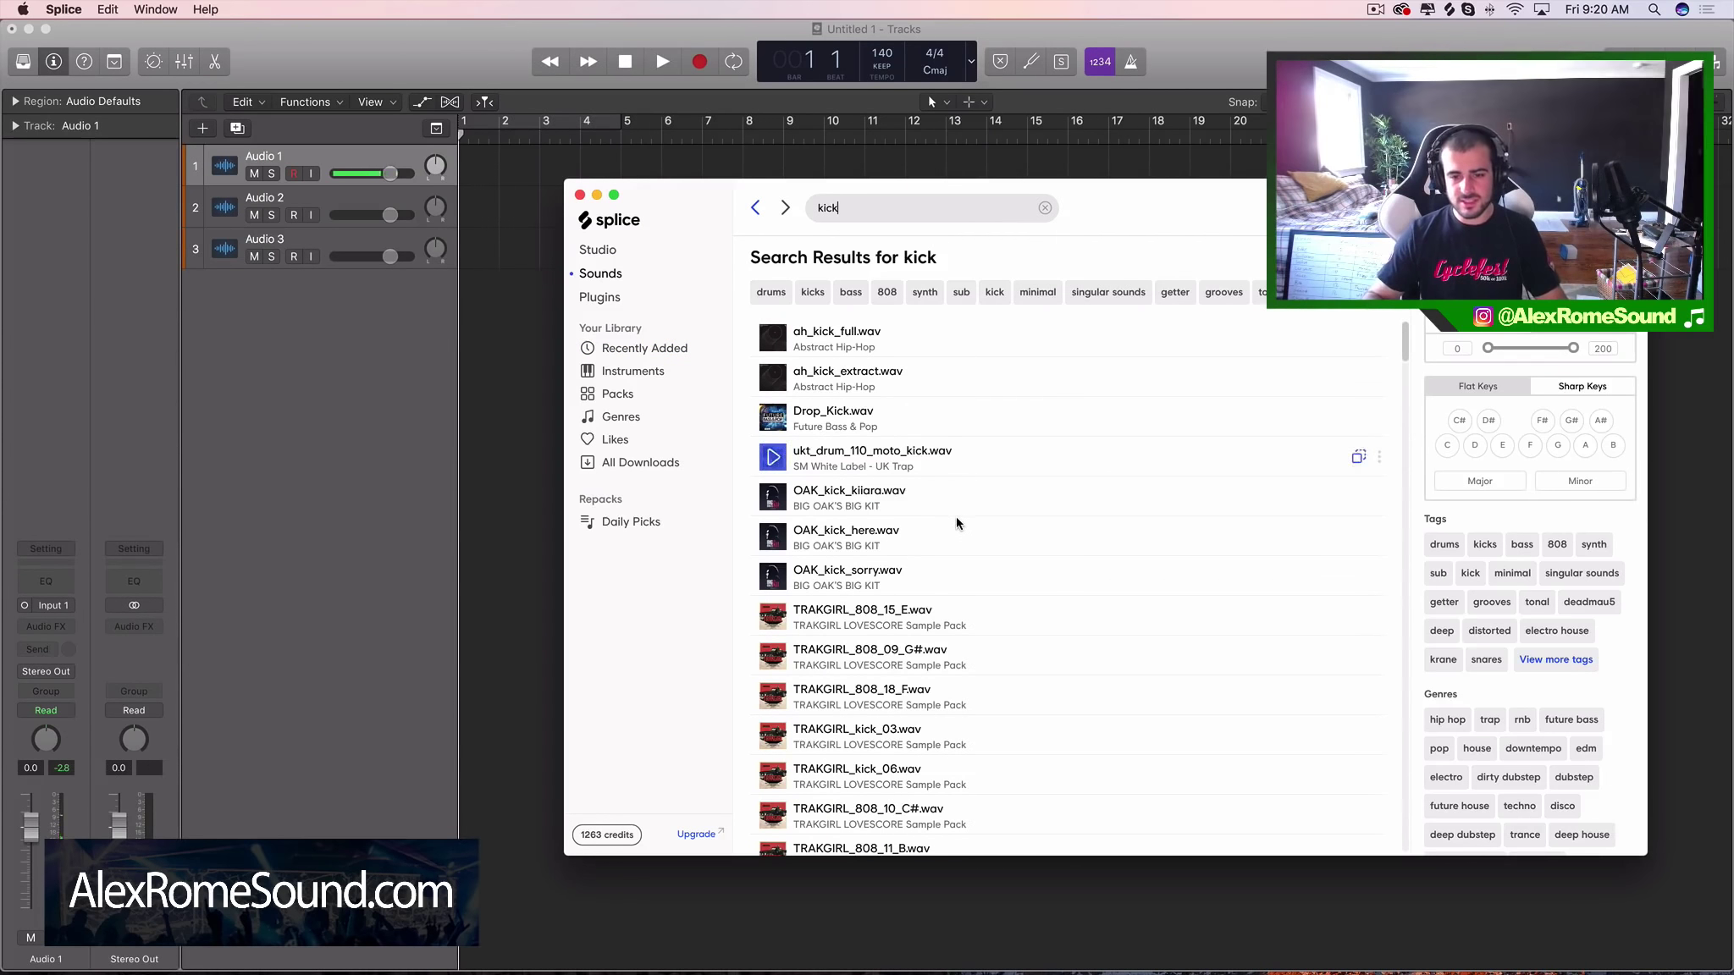
Step: Preview drop_kick.wav from the search results and try to place it at the start of the second Logic Pro X track
{"action": "scroll", "coordinate": [957, 522], "scroll_direction": "down", "scroll_amount": 10}
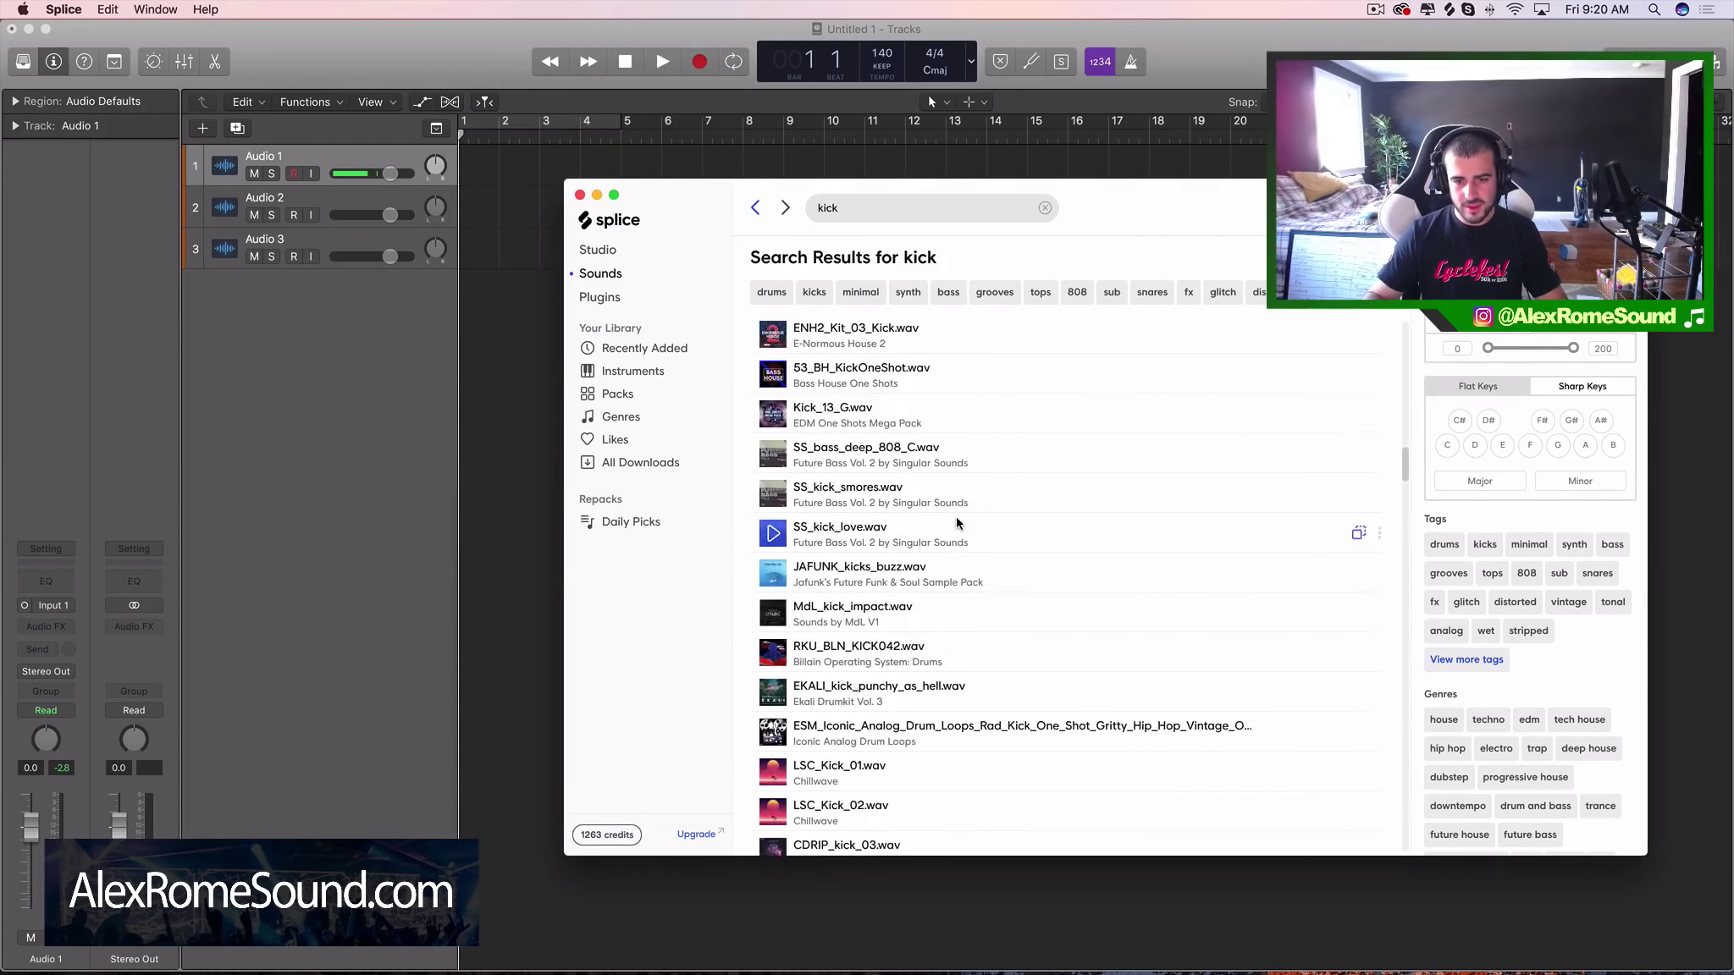
{"action": "scroll", "coordinate": [957, 522], "scroll_direction": "up", "scroll_amount": 5}
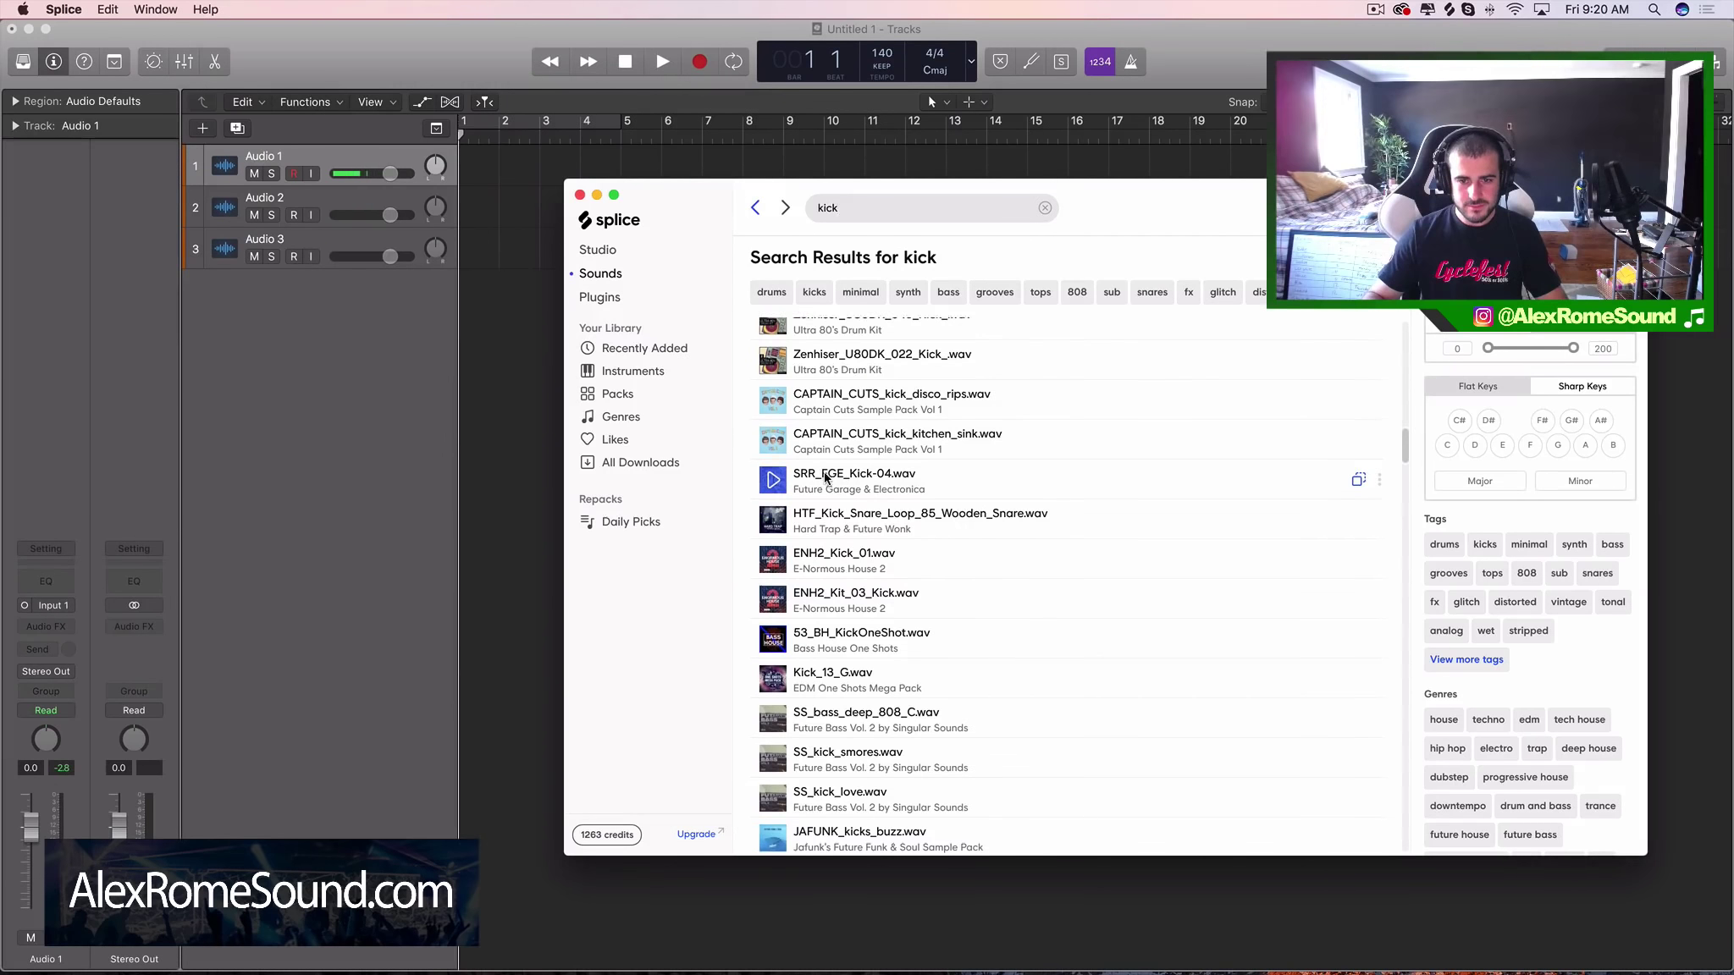
{"action": "scroll", "coordinate": [826, 478], "scroll_direction": "up", "scroll_amount": 3}
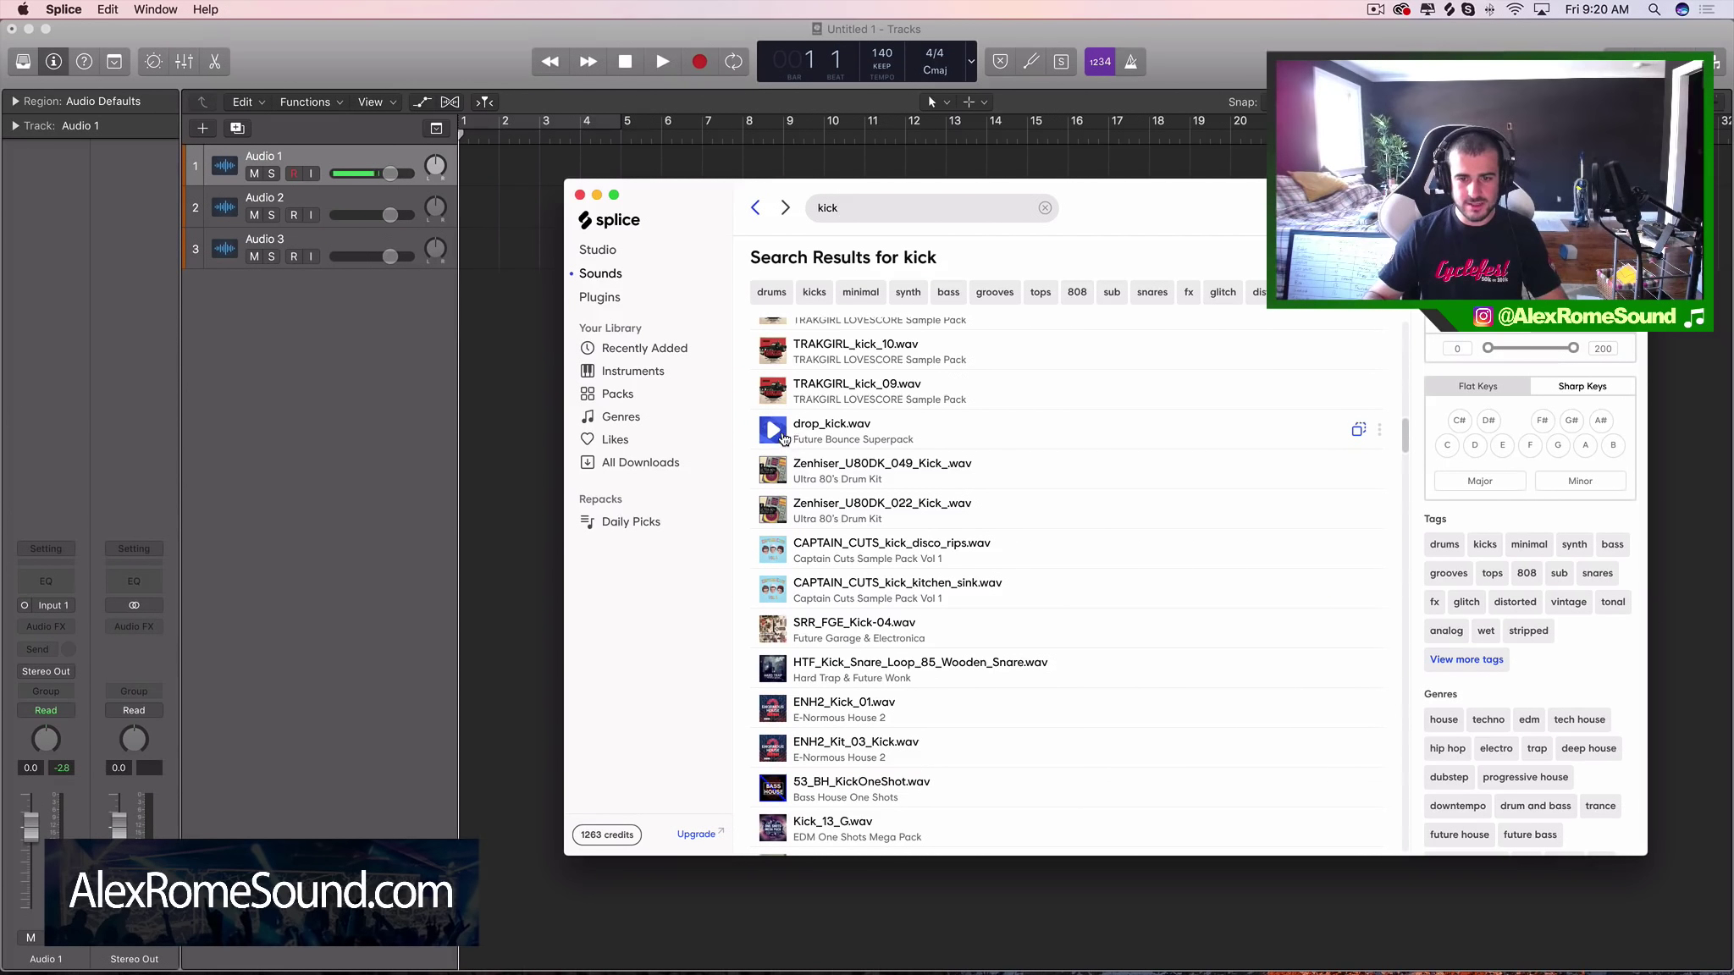
{"action": "left_click", "coordinate": [783, 438]}
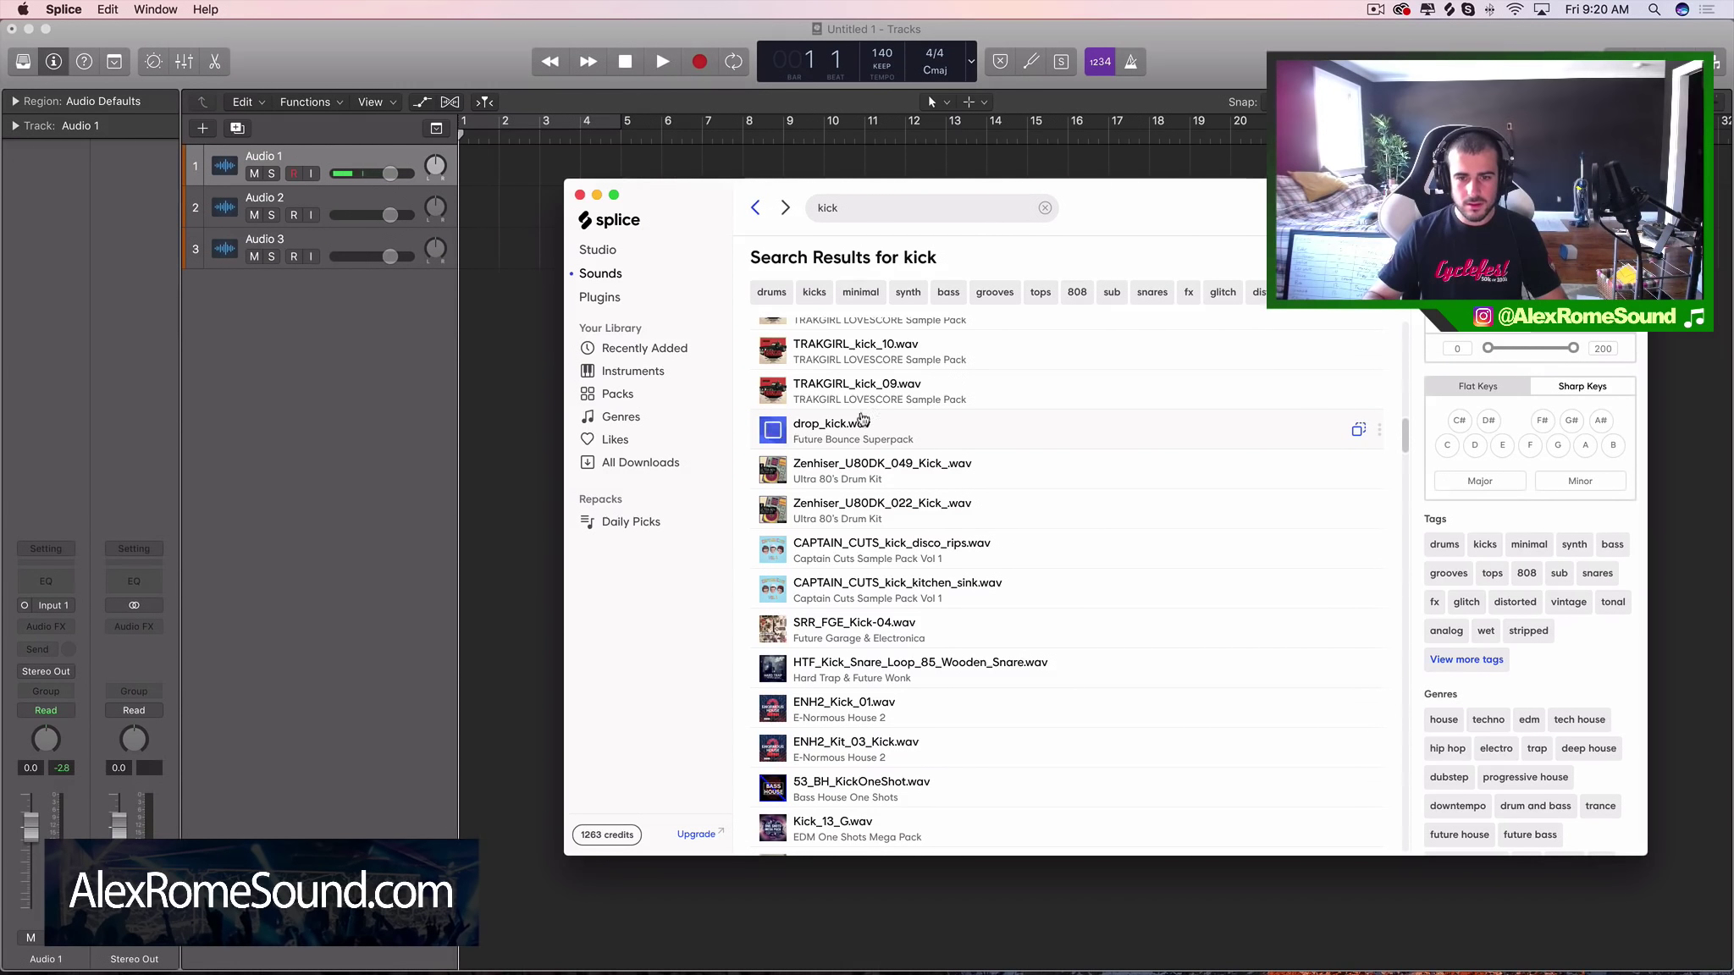
{"action": "left_click_drag", "start_coordinate": [862, 421], "coordinate": [473, 205]}
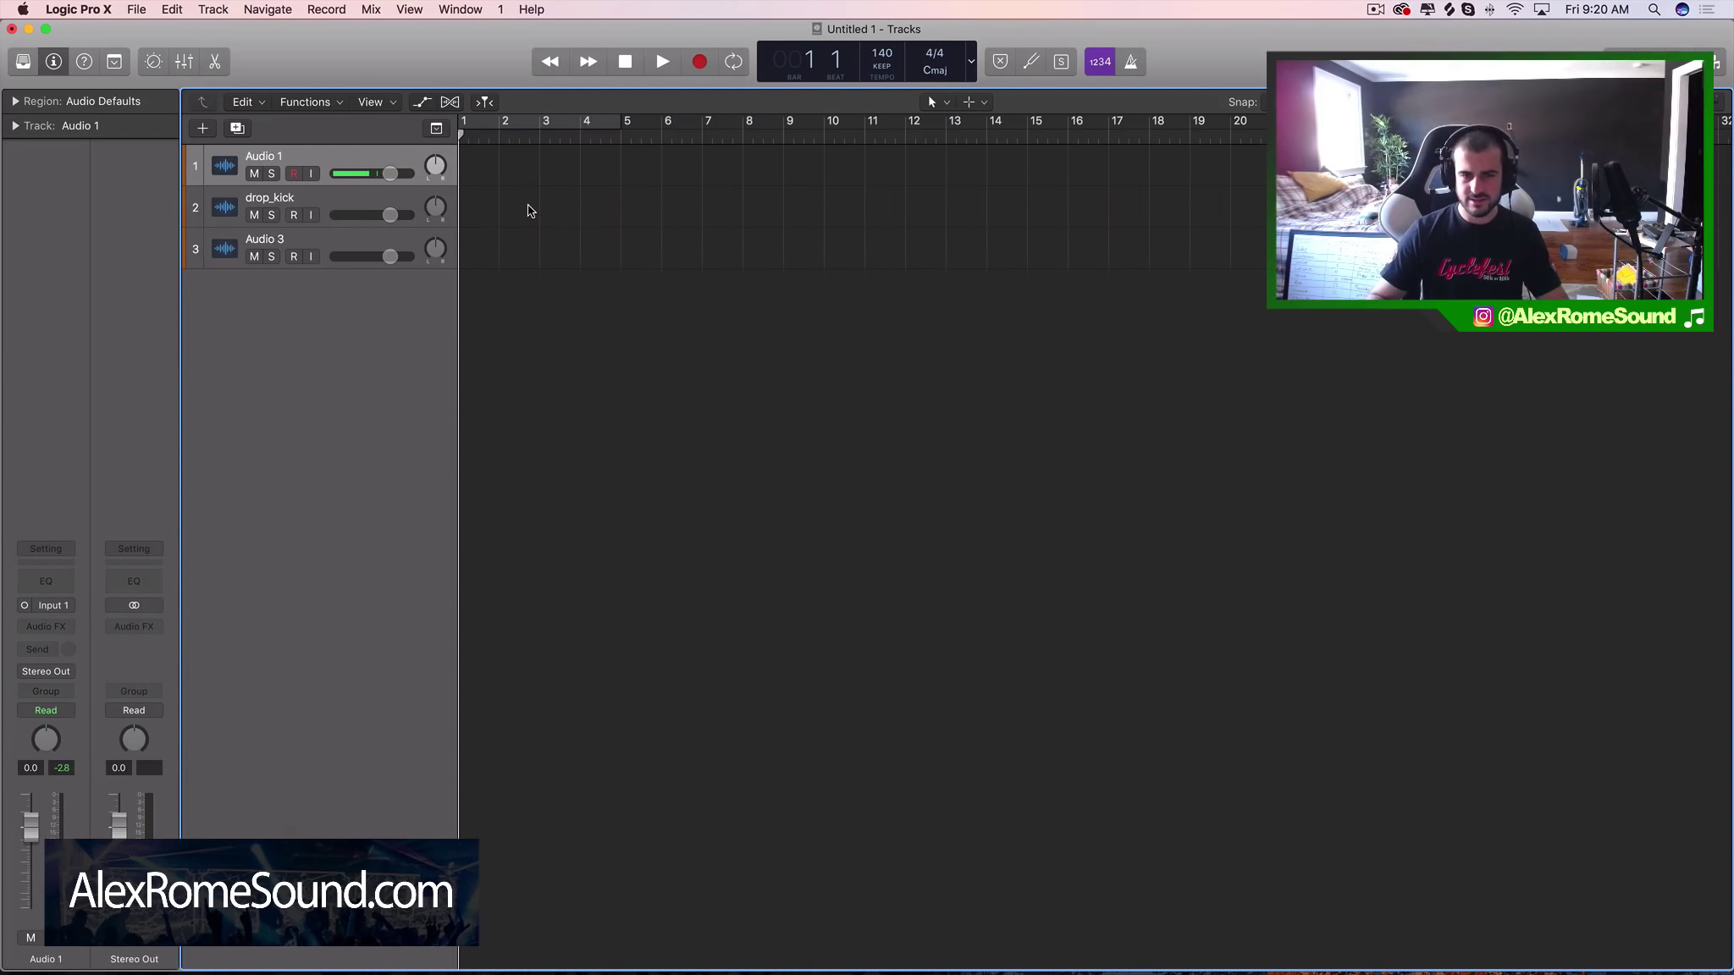
Step: Return to Splice and audition more kick samples, including SRR_FGE_Kick-04, HTF_Kick_Snare_Loop_85_Wooden_Snare, ENH2_Kick_01 and 53_BH_KickOneShot
{"action": "left_click", "coordinate": [1450, 9]}
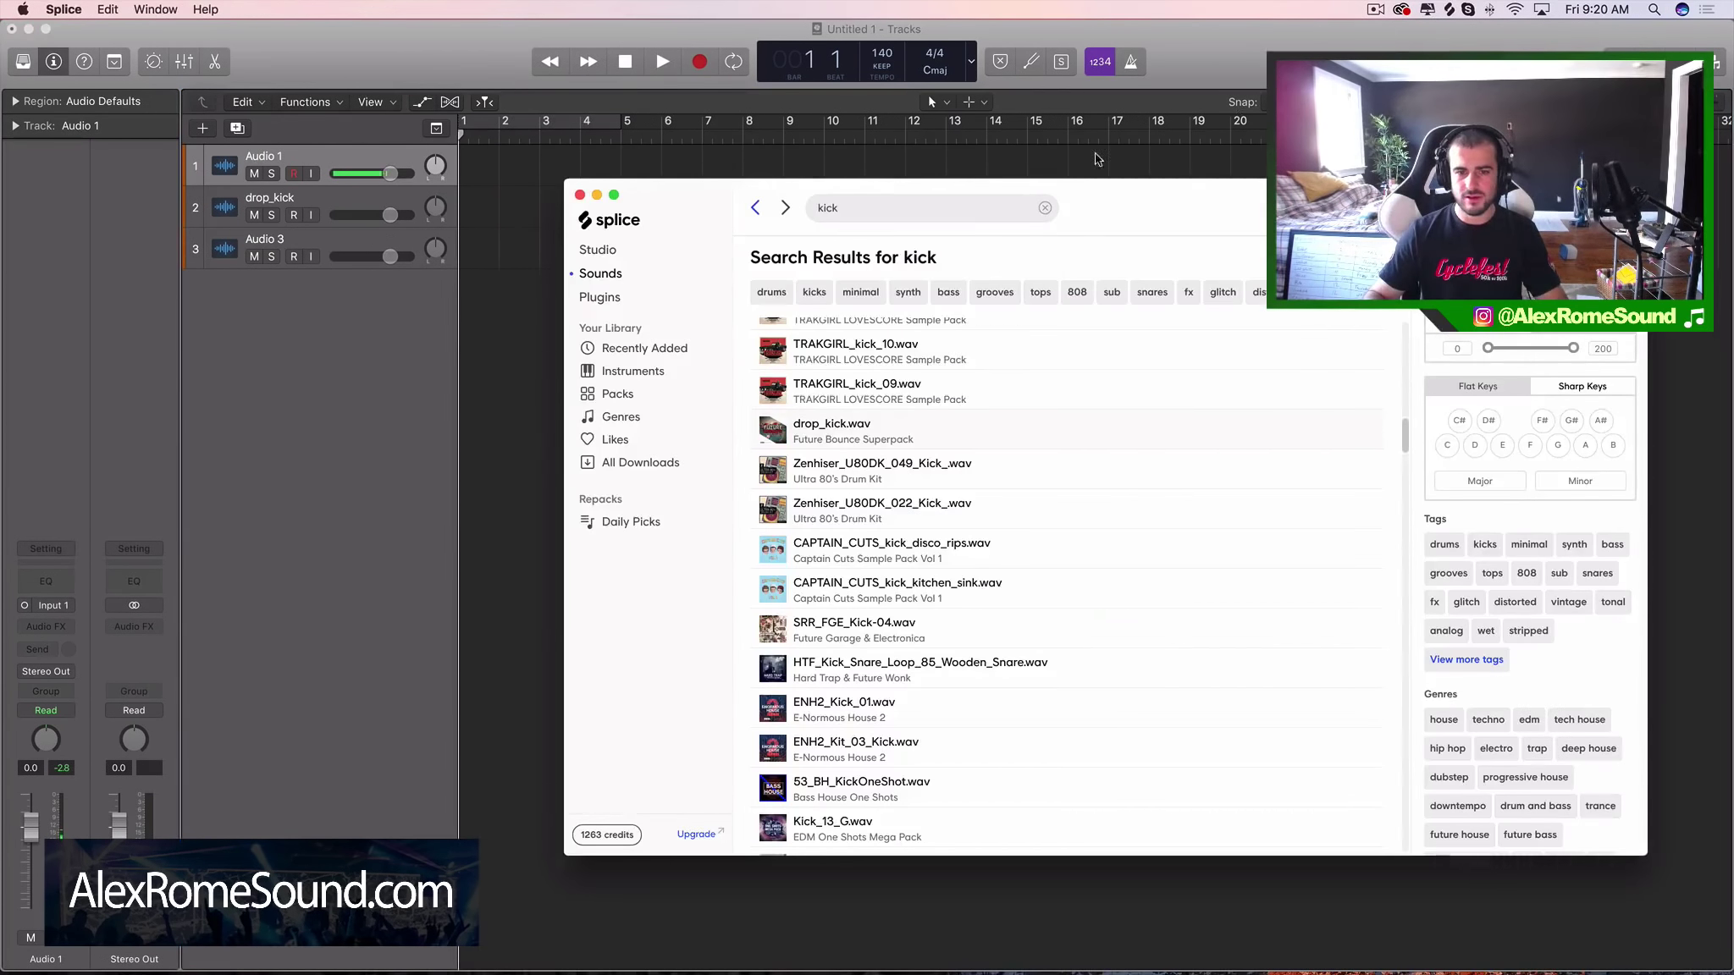
{"action": "scroll", "coordinate": [846, 525], "scroll_direction": "down", "scroll_amount": 2}
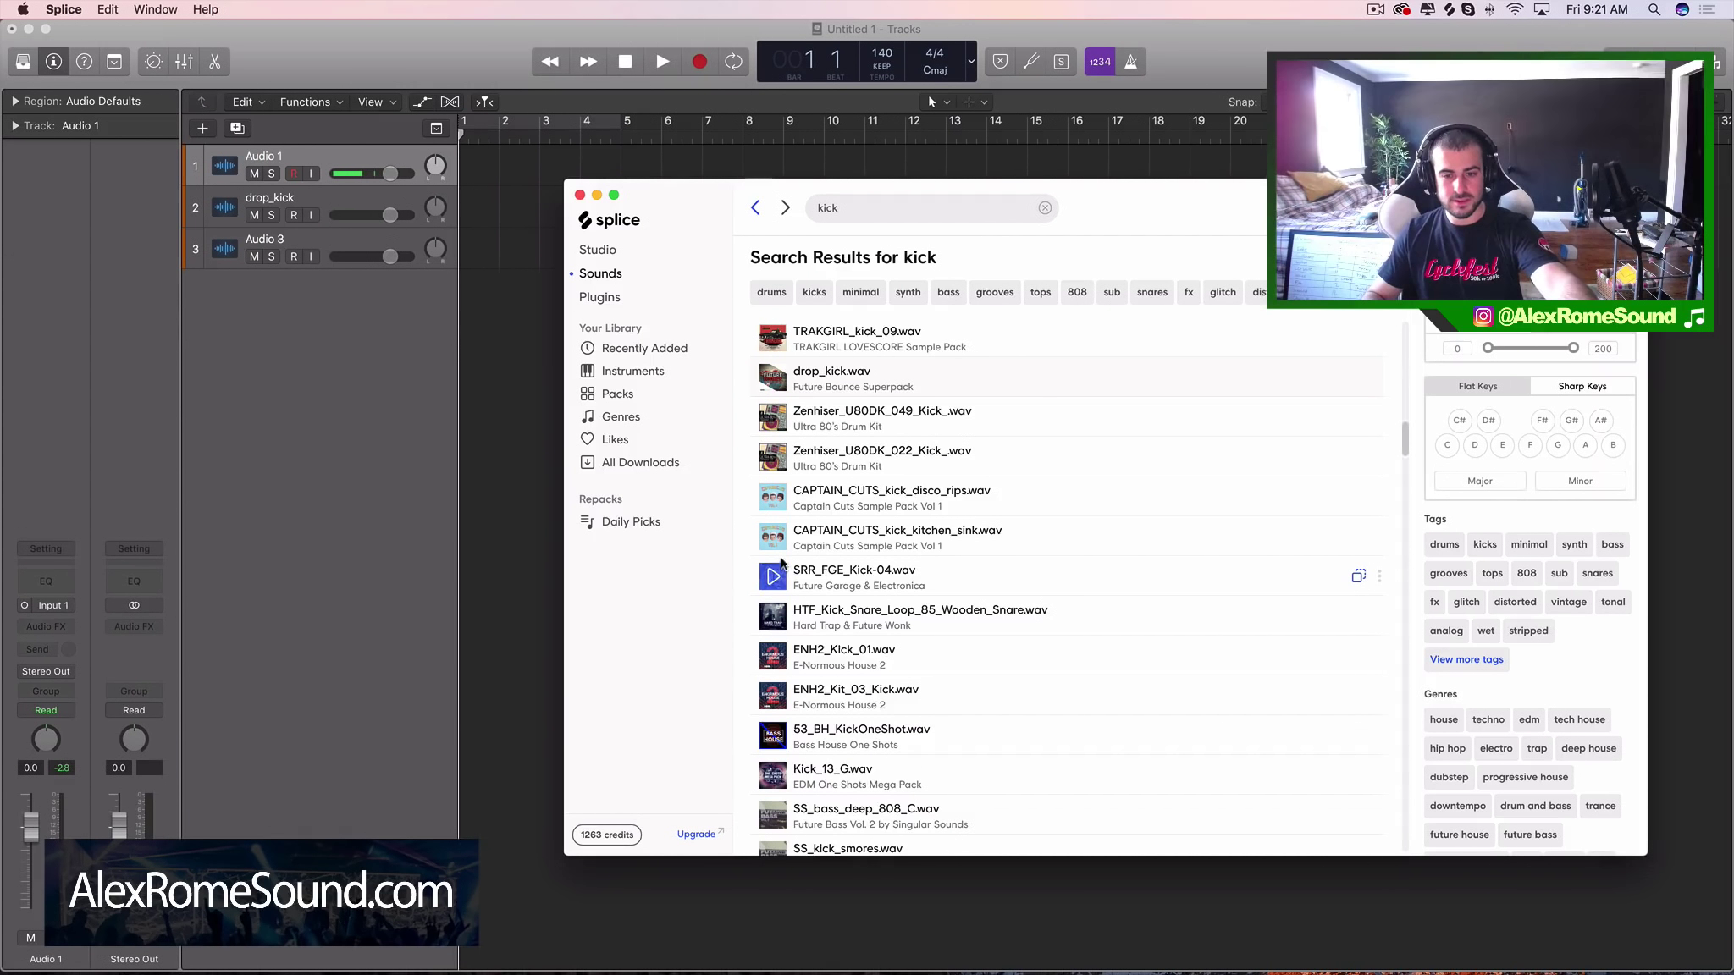
{"action": "left_click", "coordinate": [772, 576]}
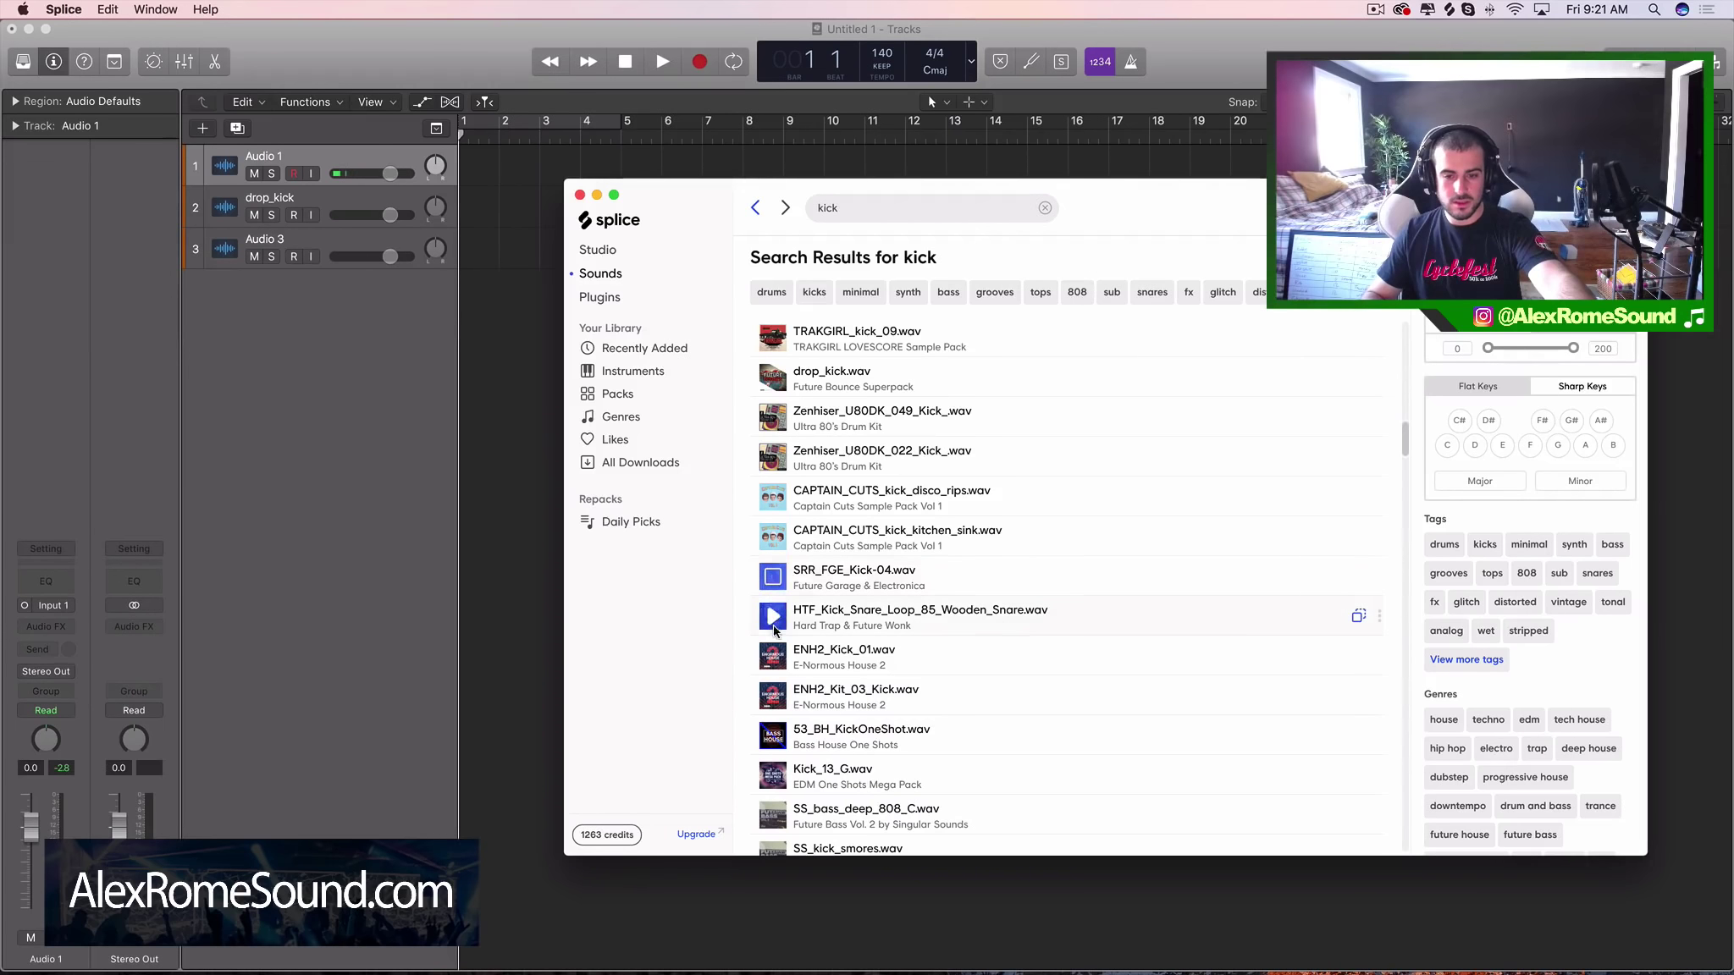
{"action": "left_click", "coordinate": [777, 622]}
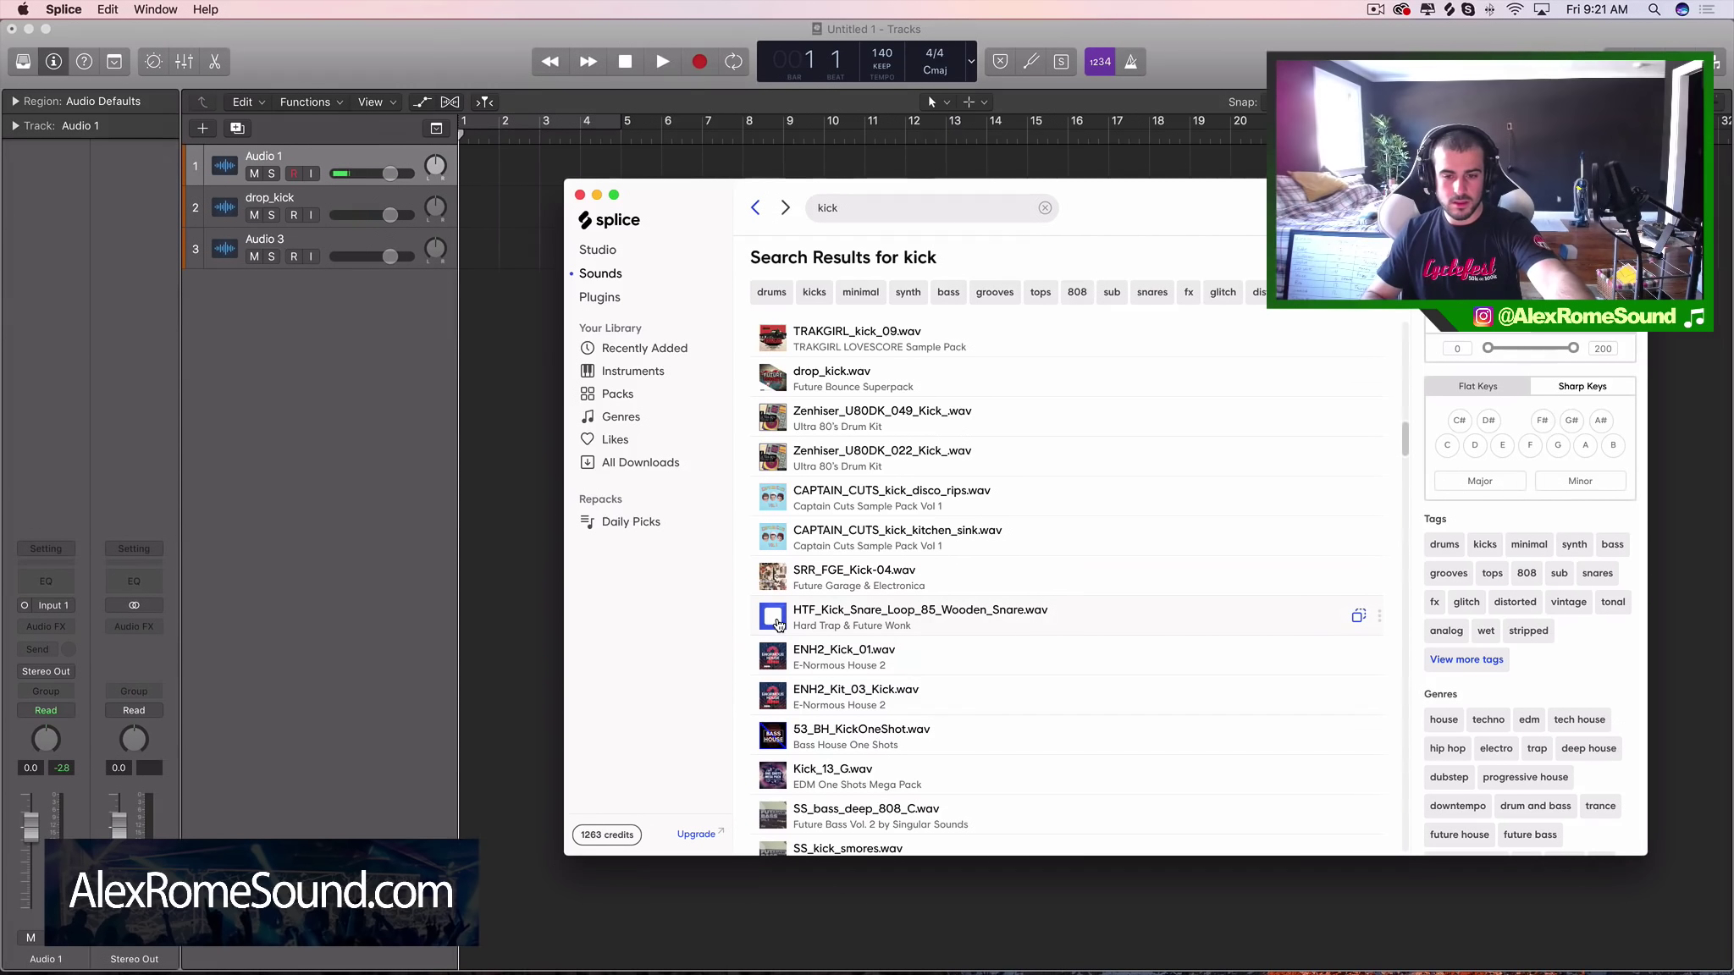
{"action": "left_click", "coordinate": [783, 661]}
{"action": "scroll", "coordinate": [786, 686], "scroll_direction": "down", "scroll_amount": 2}
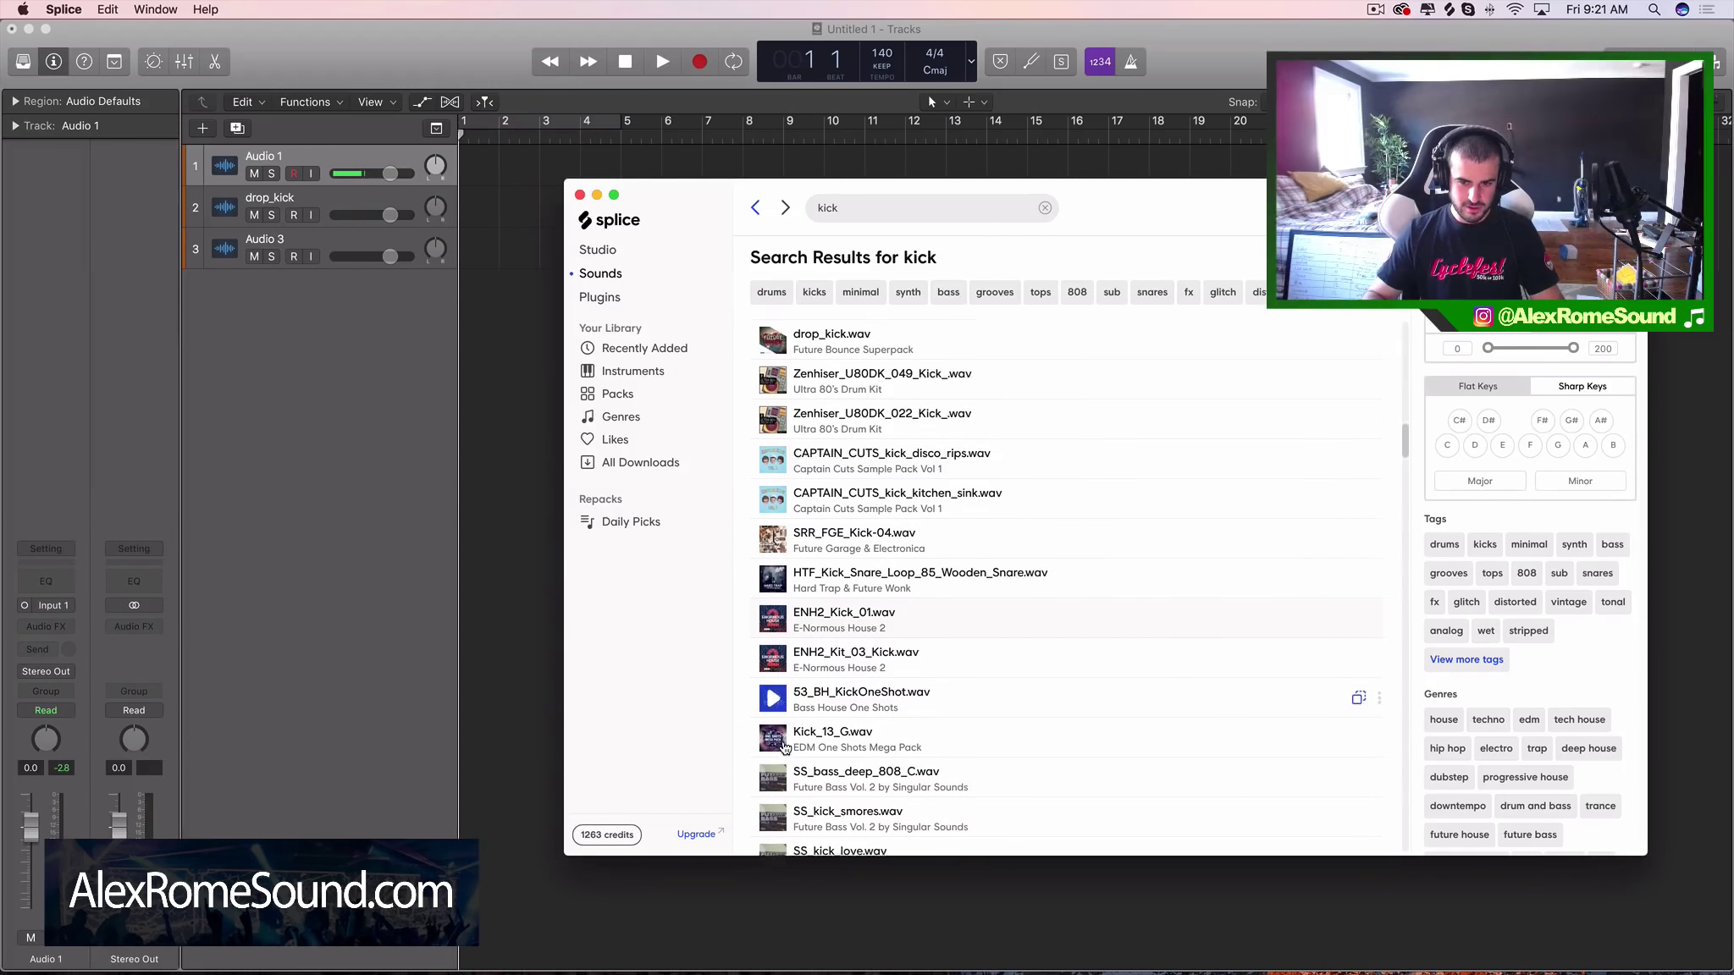
{"action": "left_click", "coordinate": [773, 680]}
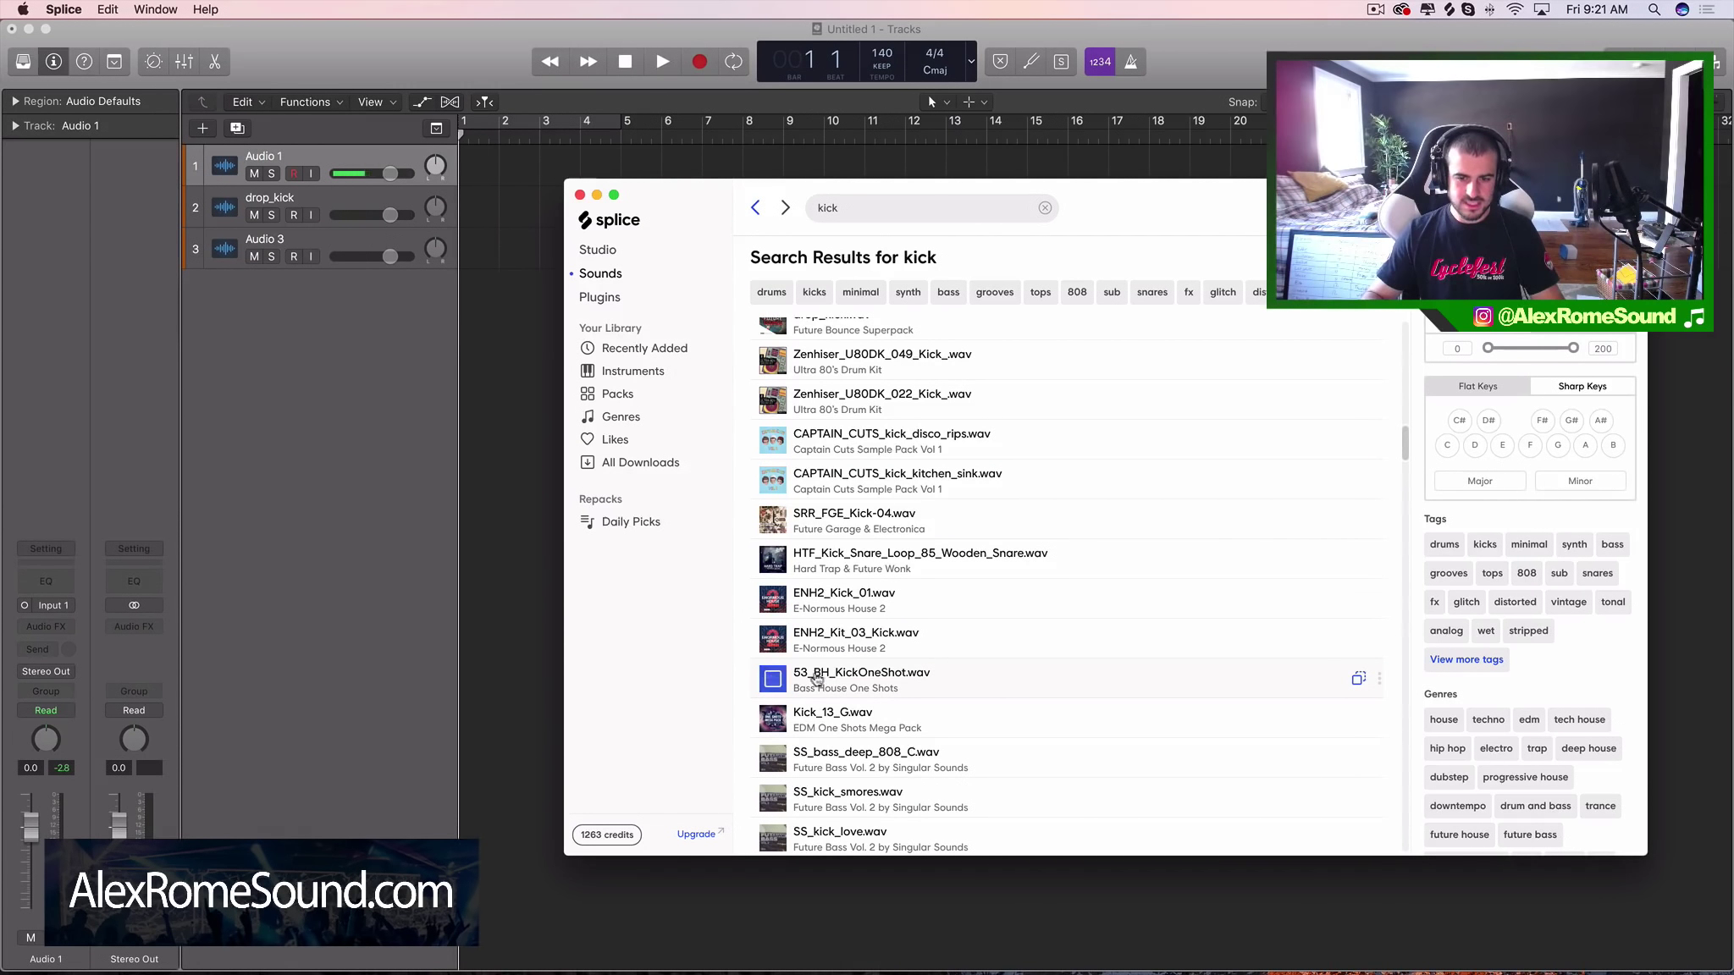
Step: Audition SS_kick_smores and SS_kick_love, and place SS_kick_love.wav at bar 1 of the second Logic Pro X track
{"action": "scroll", "coordinate": [867, 675], "scroll_direction": "down", "scroll_amount": 4}
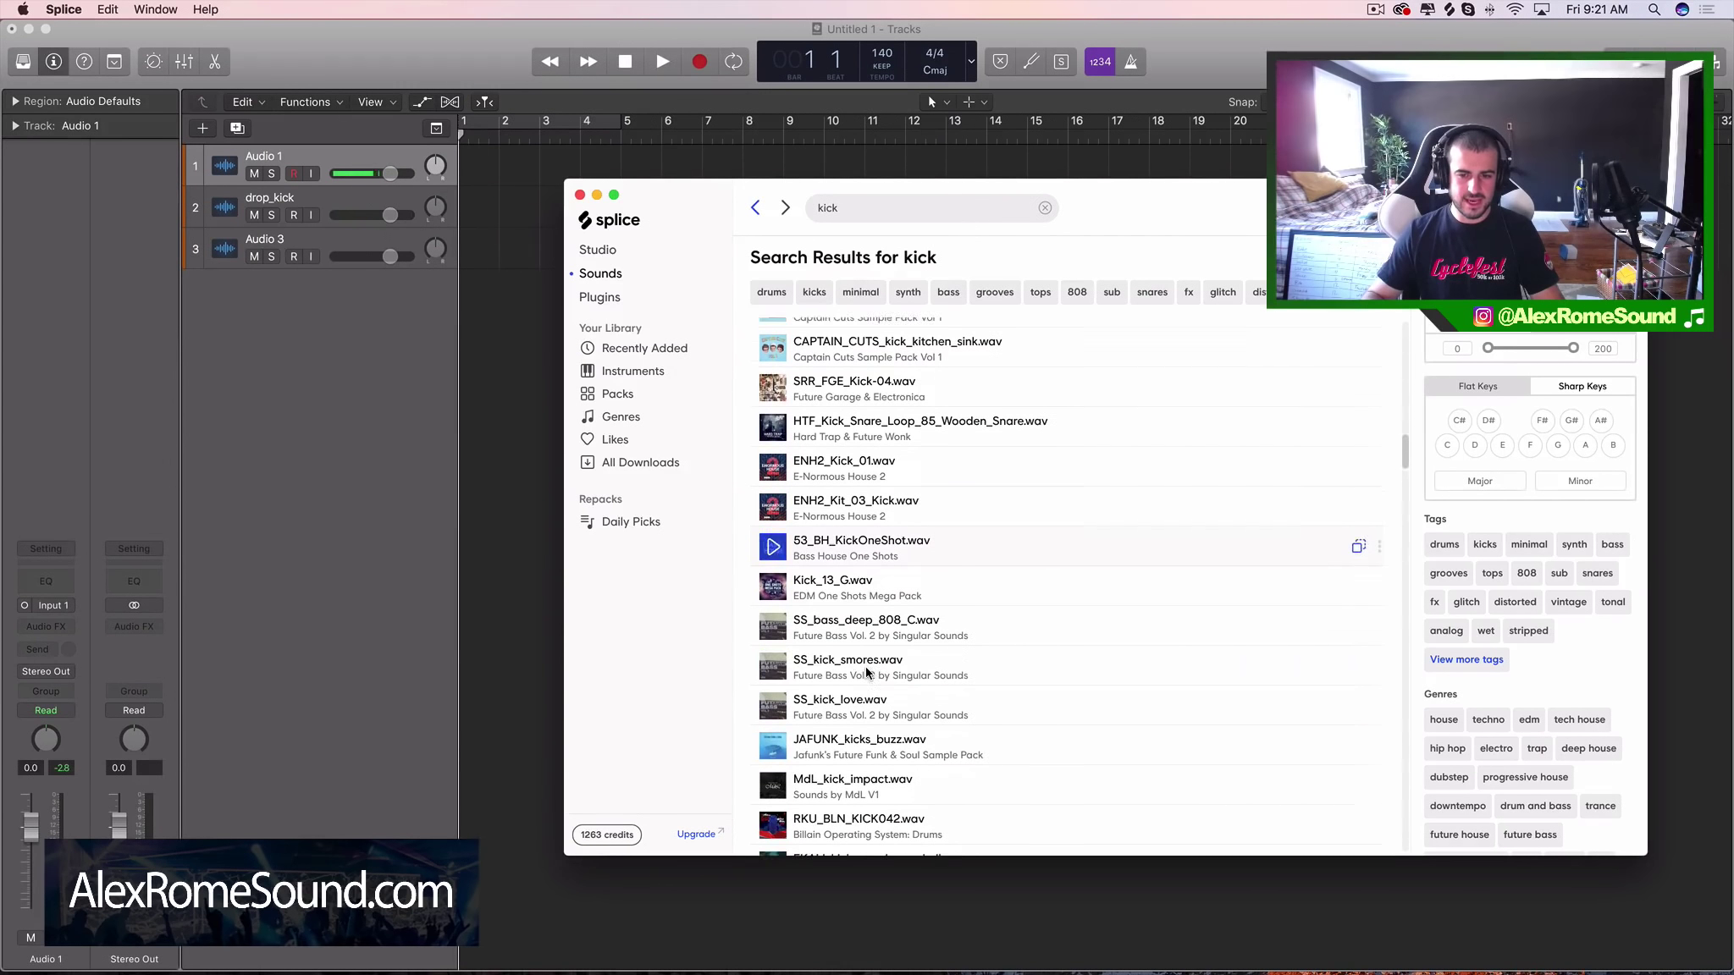
{"action": "scroll", "coordinate": [847, 643], "scroll_direction": "down", "scroll_amount": 2}
{"action": "left_click", "coordinate": [802, 574]}
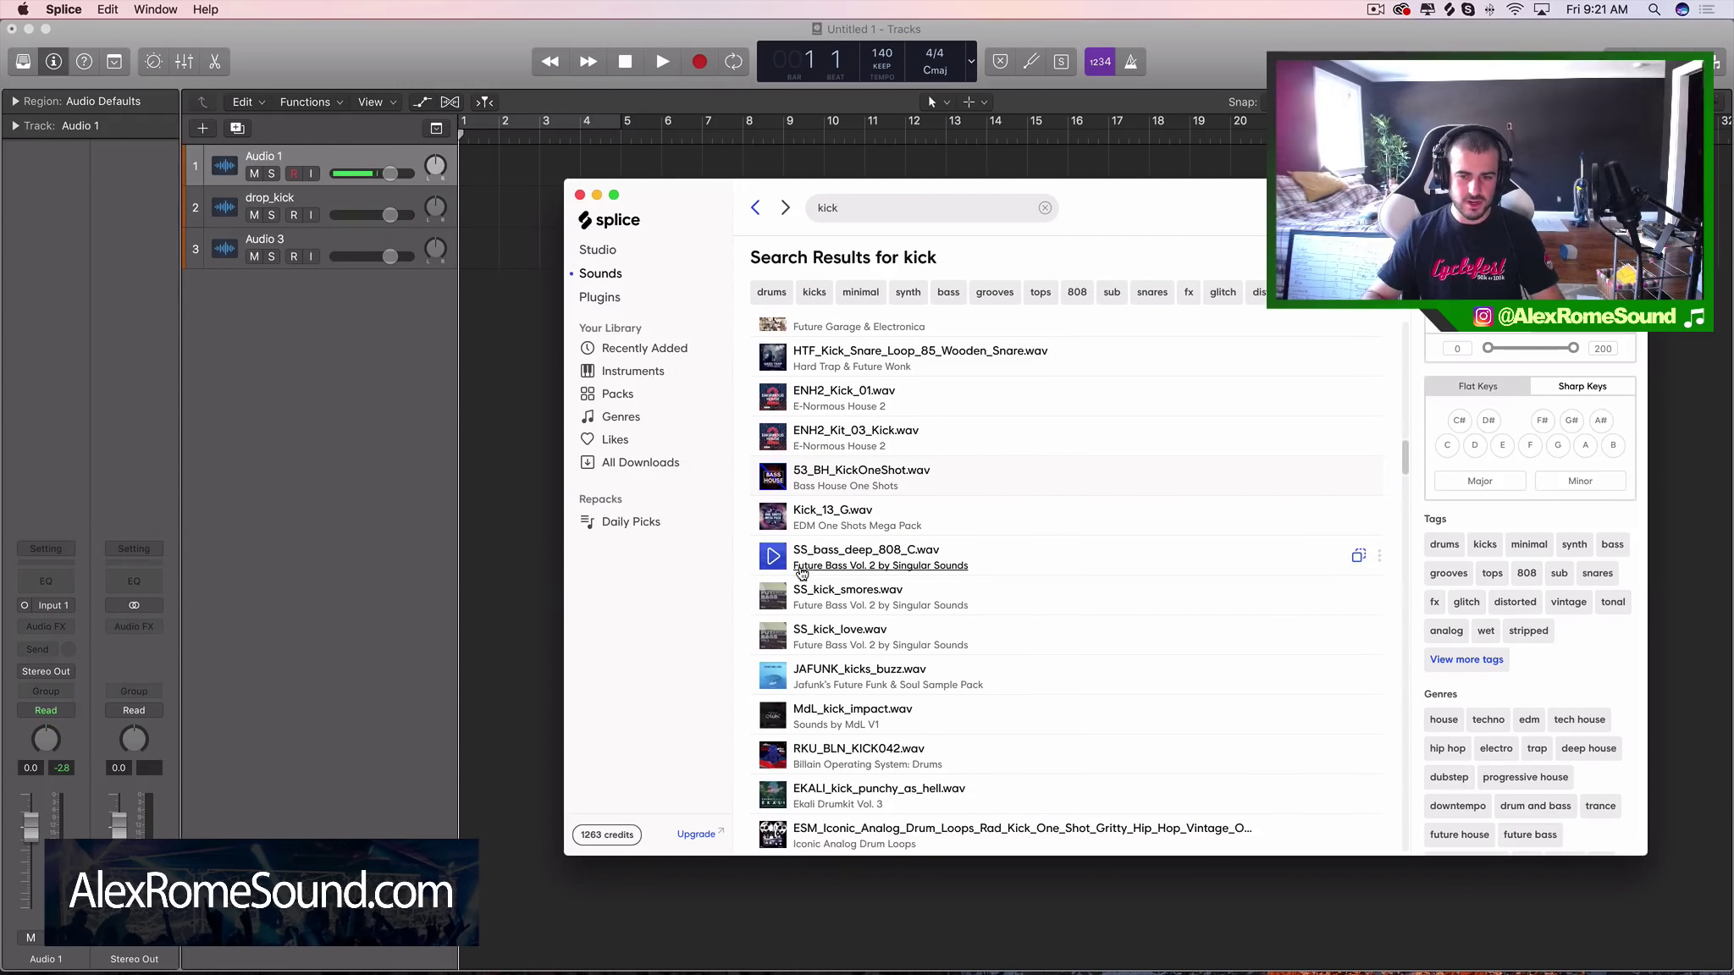
{"action": "scroll", "coordinate": [802, 573], "scroll_direction": "down", "scroll_amount": 1}
{"action": "left_click", "coordinate": [783, 589]}
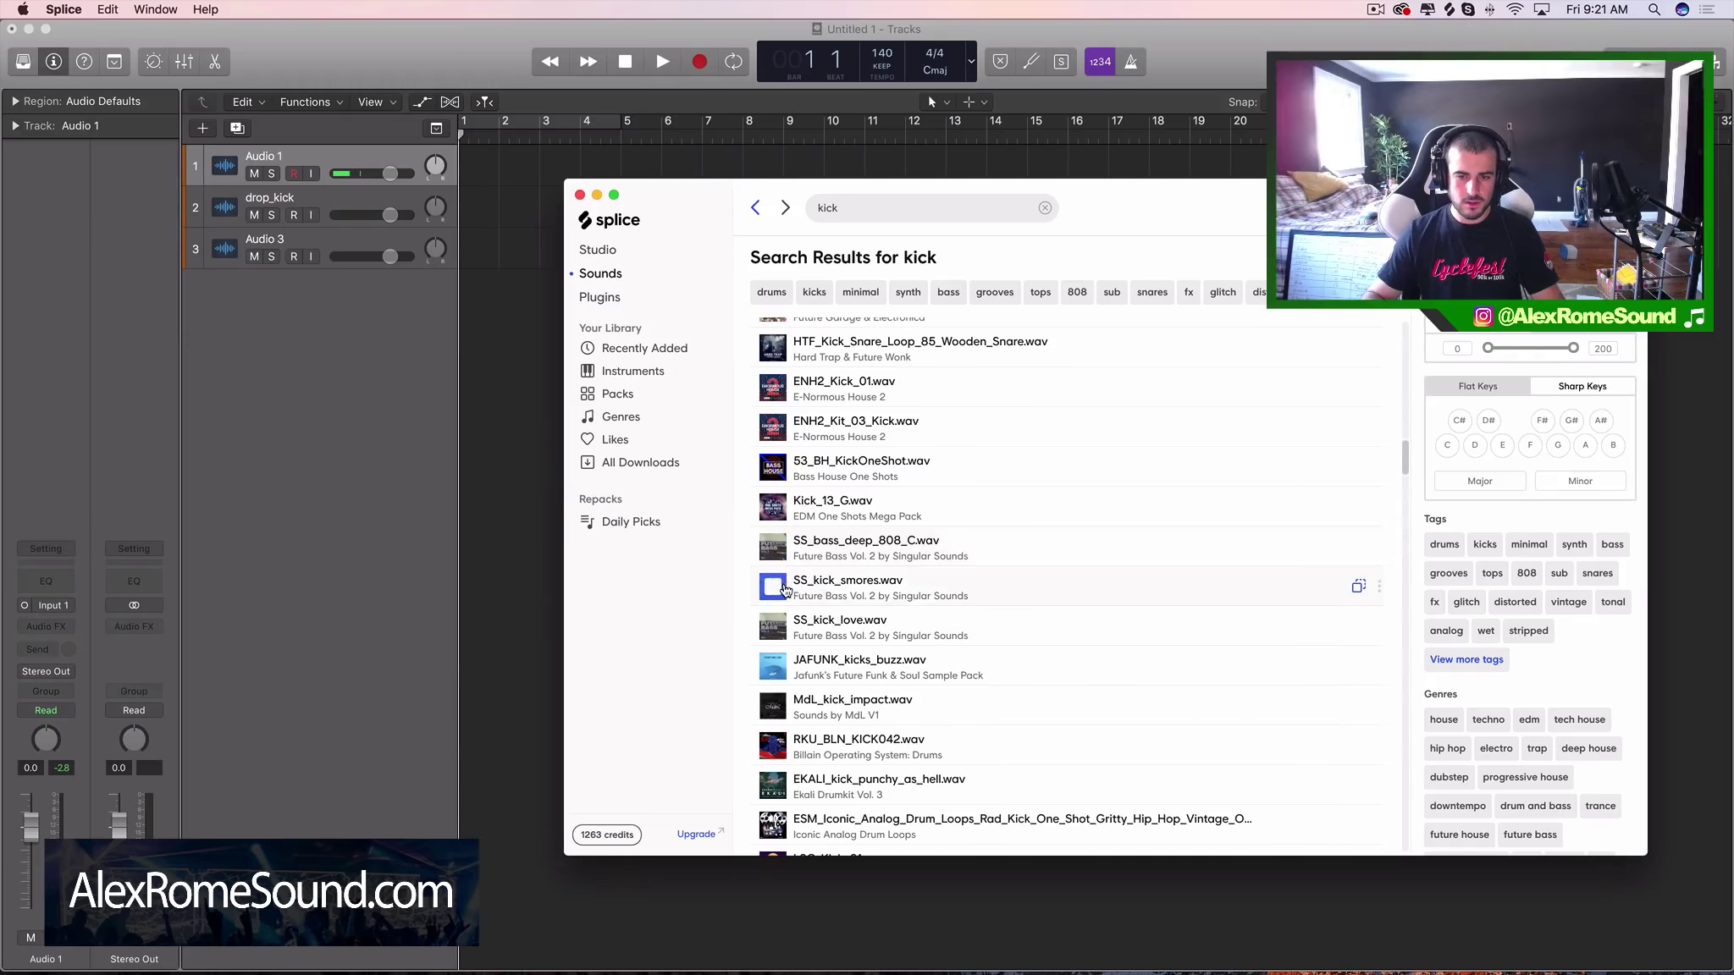
{"action": "left_click", "coordinate": [781, 628]}
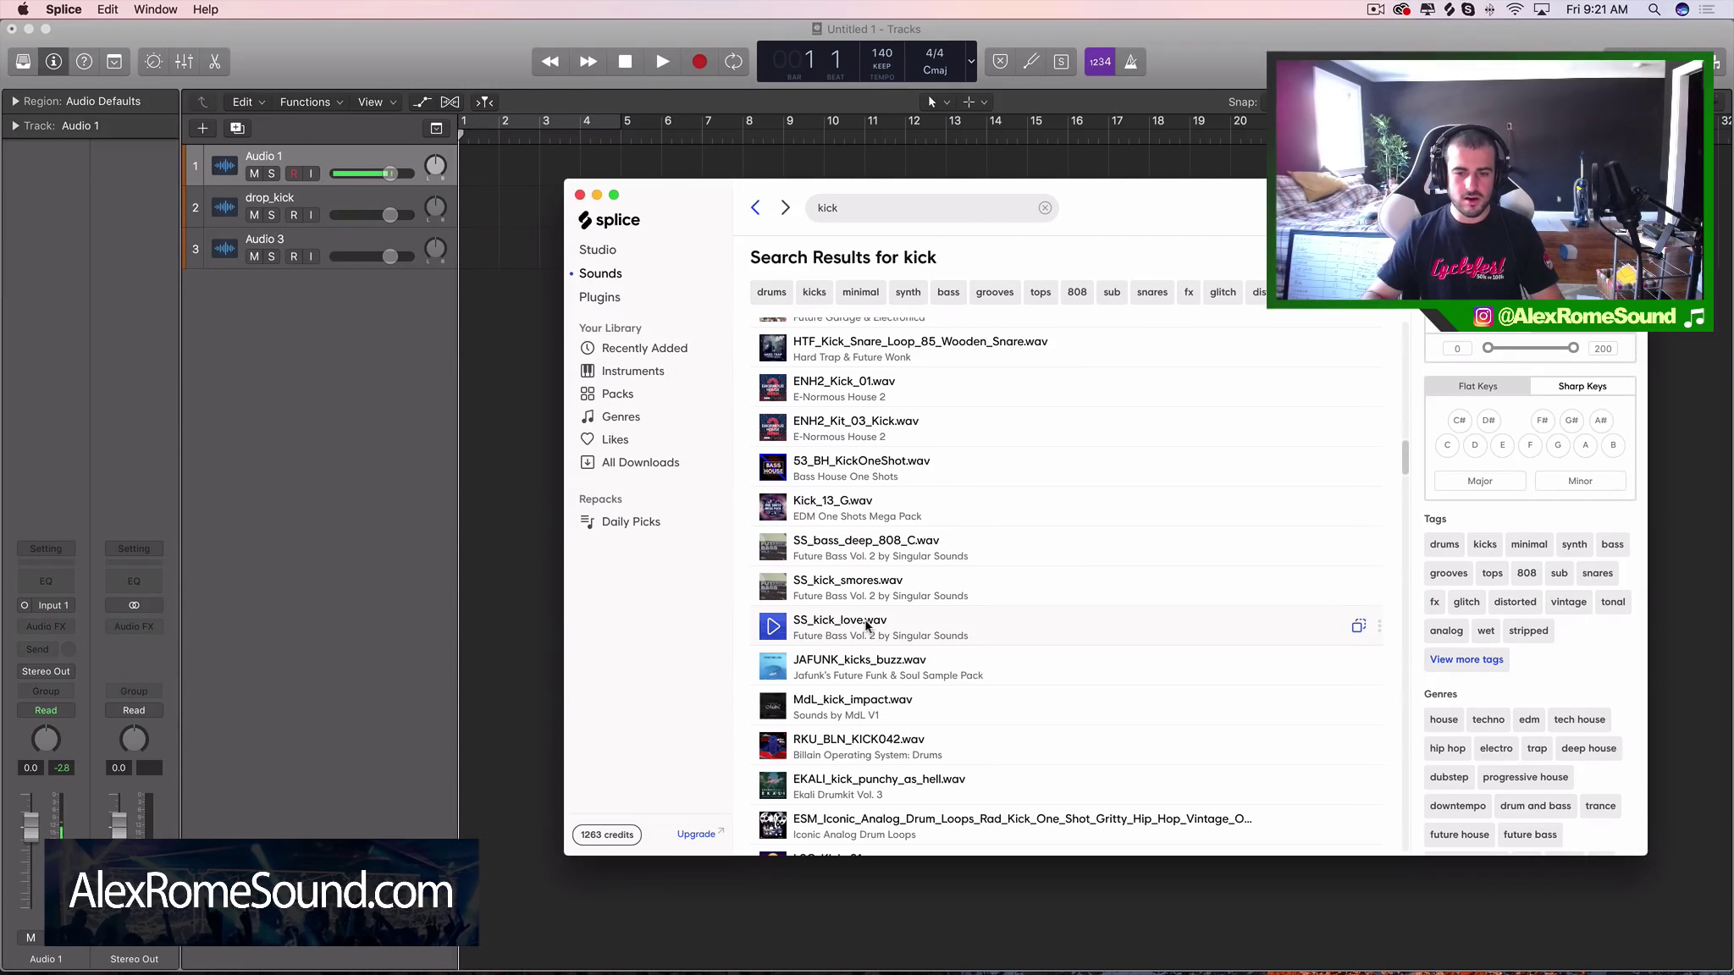
{"action": "left_click_drag", "start_coordinate": [867, 627], "coordinate": [467, 215]}
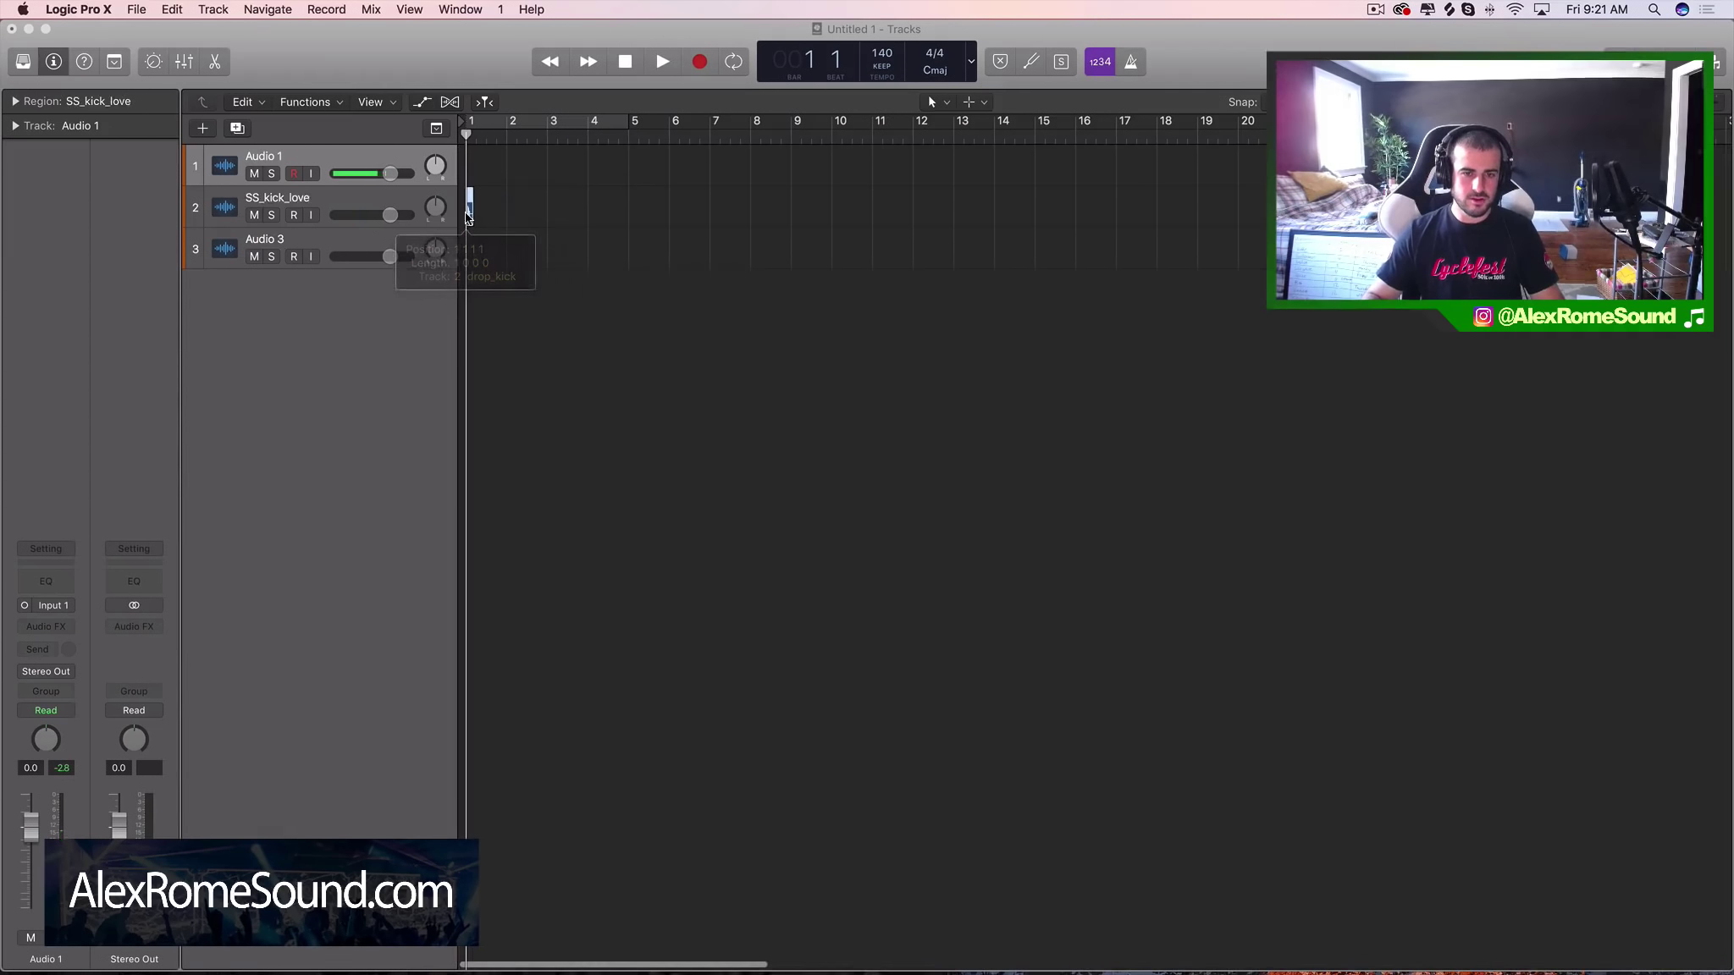
Step: Play back the kick and trim the end of its region to a length of about 0 0 1 107
{"action": "scroll", "coordinate": [474, 217], "scroll_direction": "up", "scroll_amount": 10}
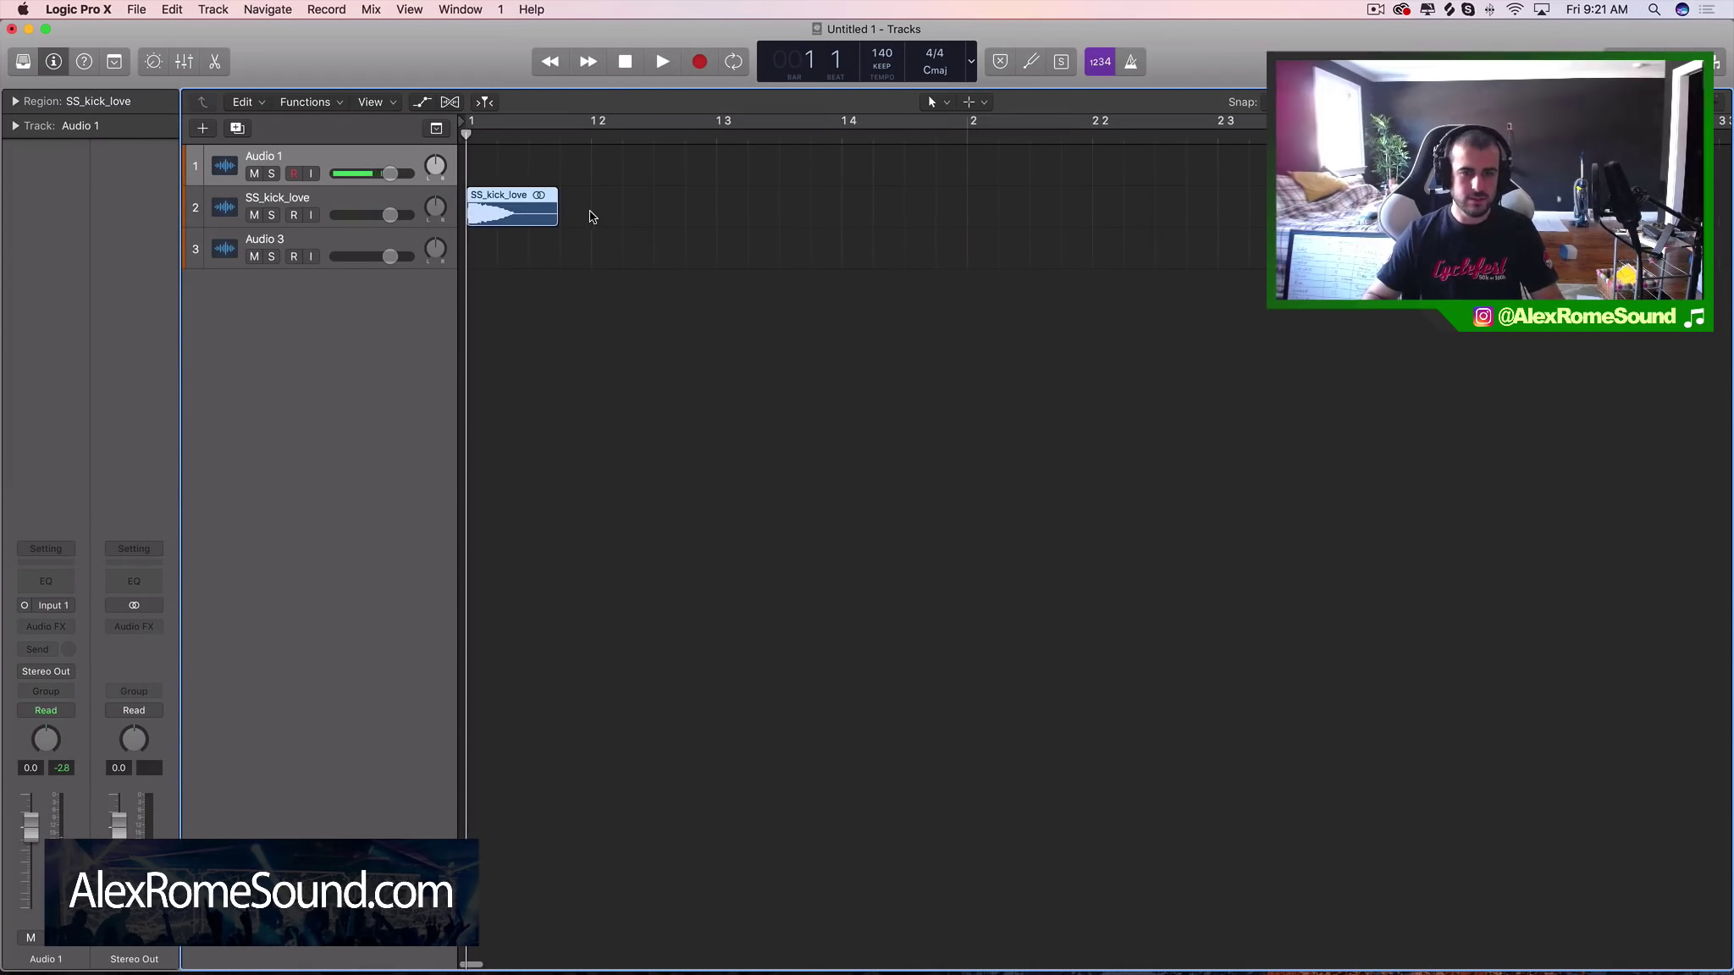
{"action": "key", "text": "space"}
{"action": "scroll", "coordinate": [573, 208], "scroll_direction": "down", "scroll_amount": 10}
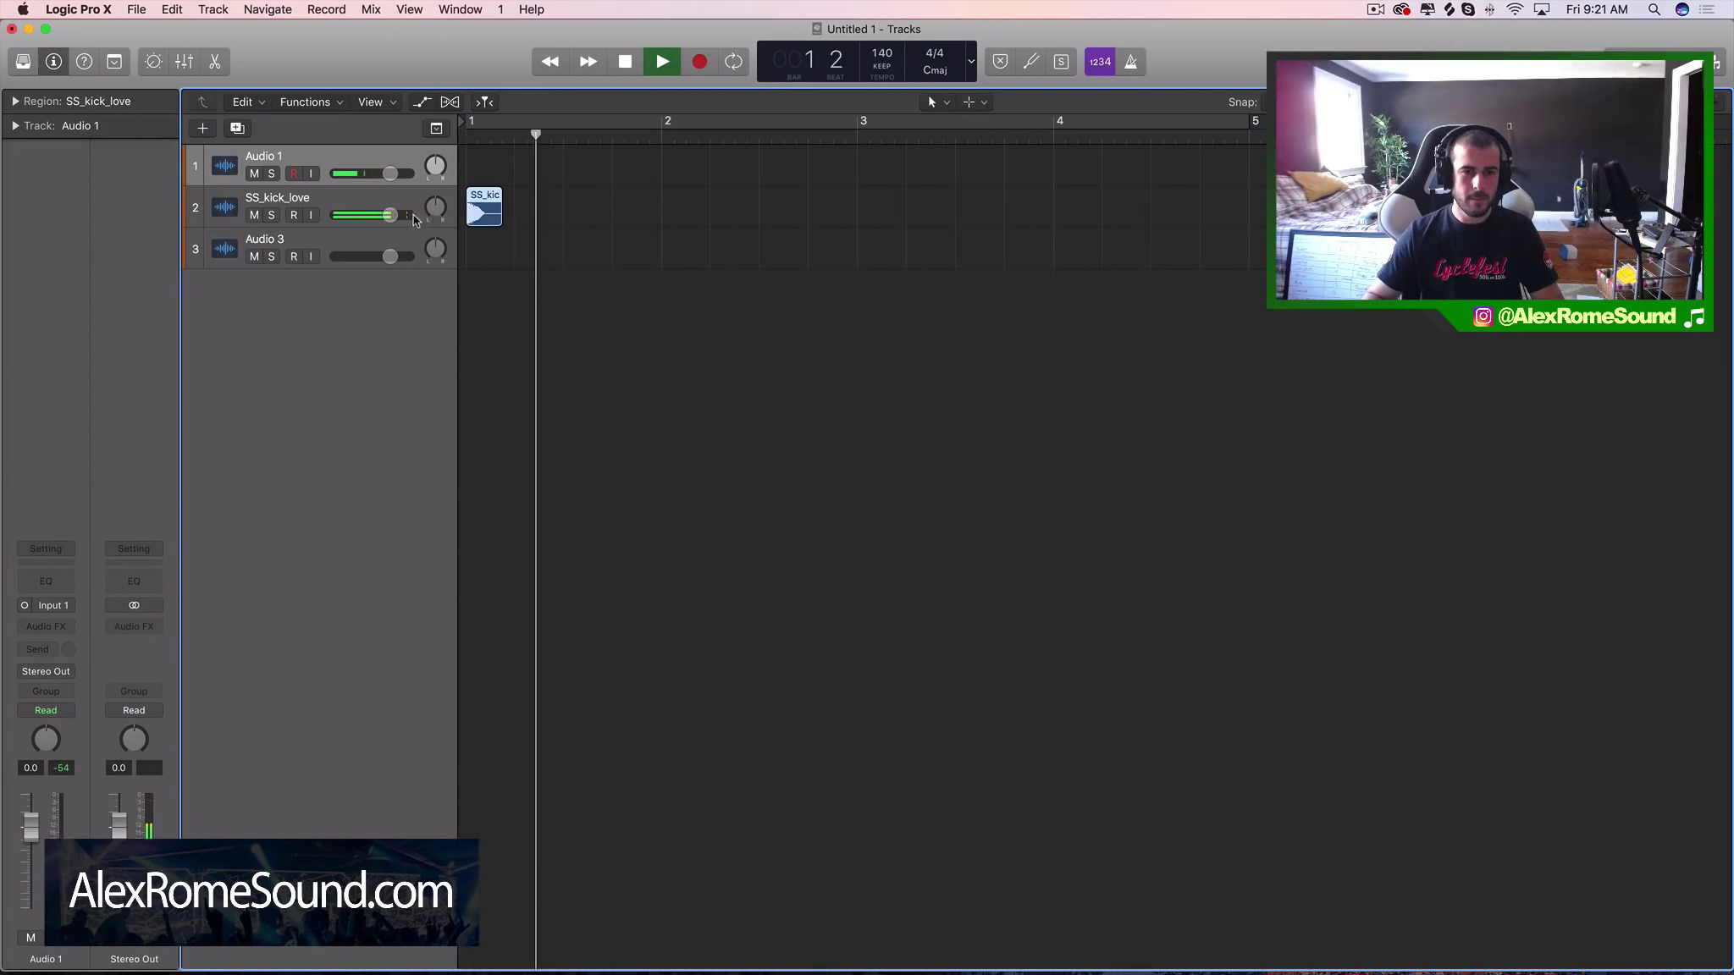
{"action": "key", "text": "space"}
{"action": "scroll", "coordinate": [475, 206], "scroll_direction": "up", "scroll_amount": 5}
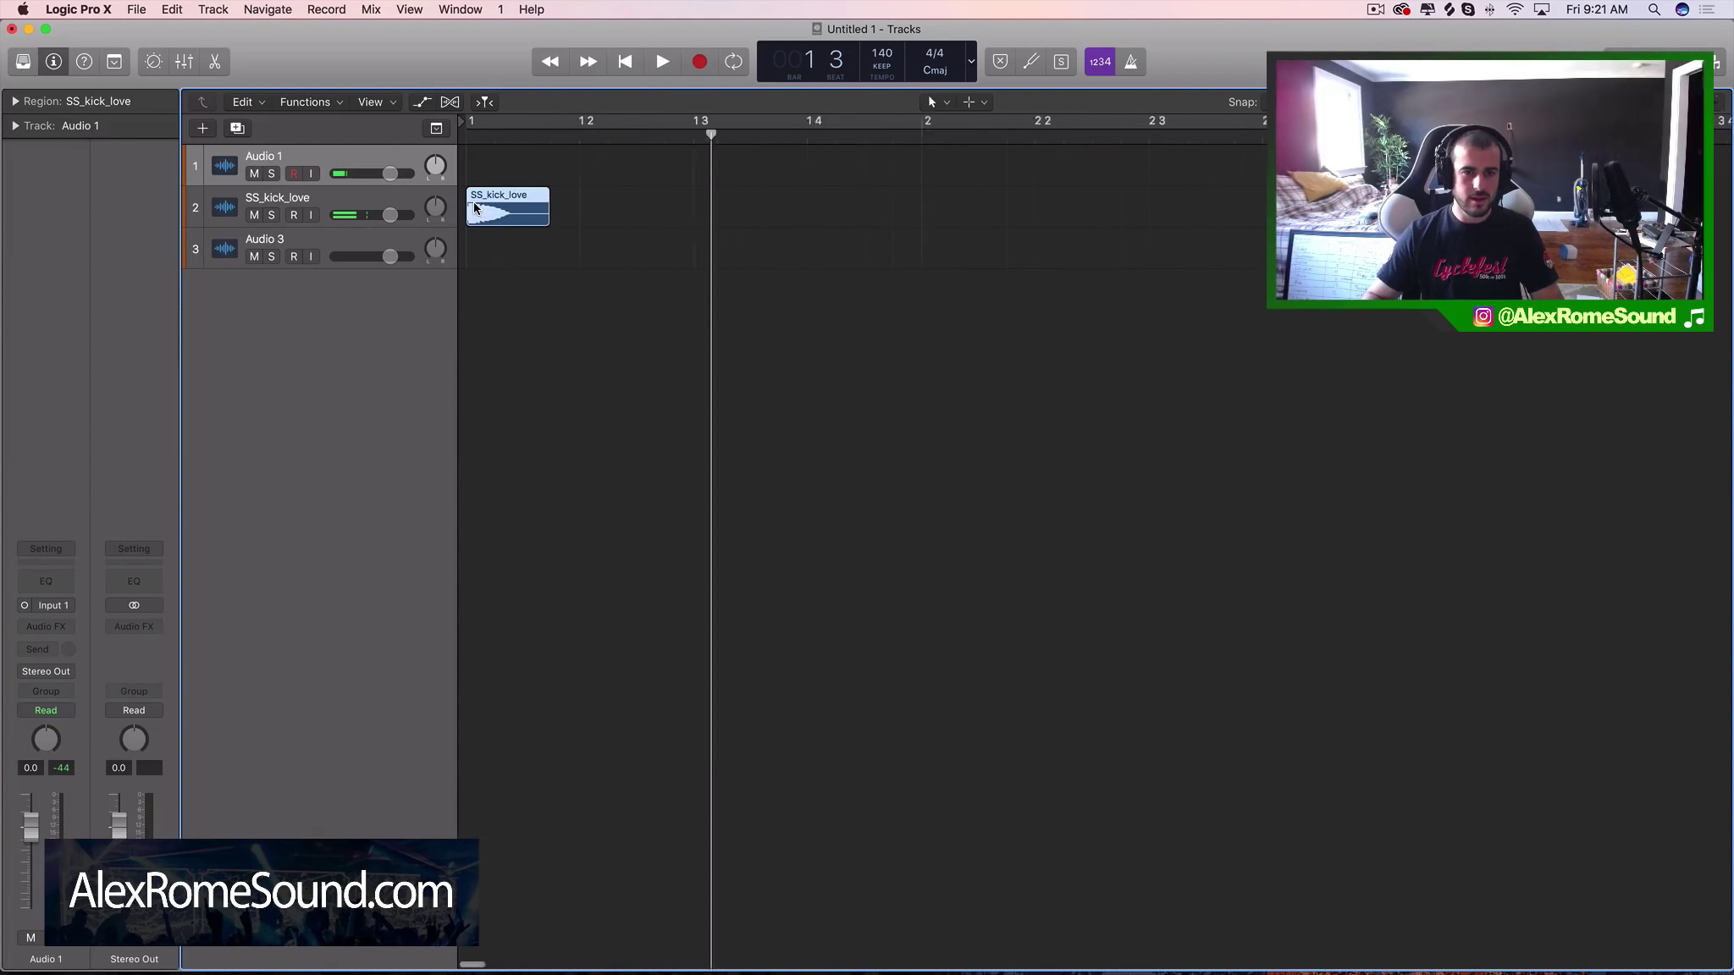
{"action": "scroll", "coordinate": [475, 207], "scroll_direction": "up", "scroll_amount": 3}
{"action": "left_click_drag", "start_coordinate": [576, 222], "coordinate": [515, 223]}
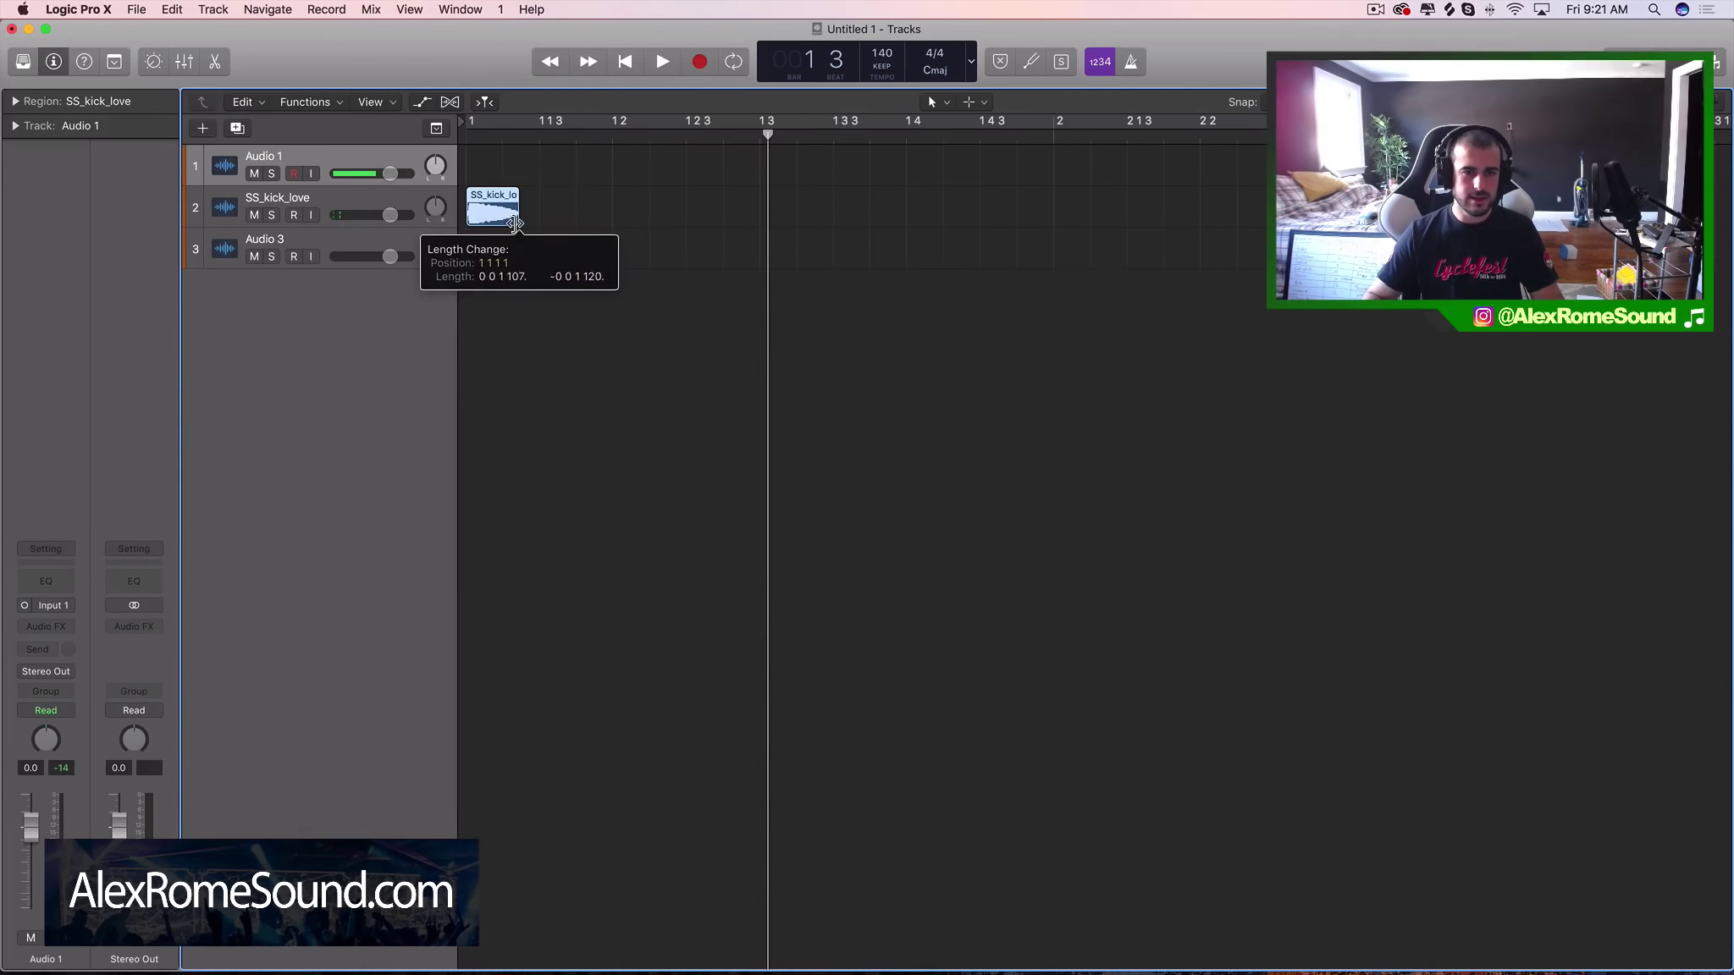
Step: Set the secondary tool to the Fade Tool and shorten the kick region to end just past position 1 1 2
{"action": "left_click", "coordinate": [974, 101]}
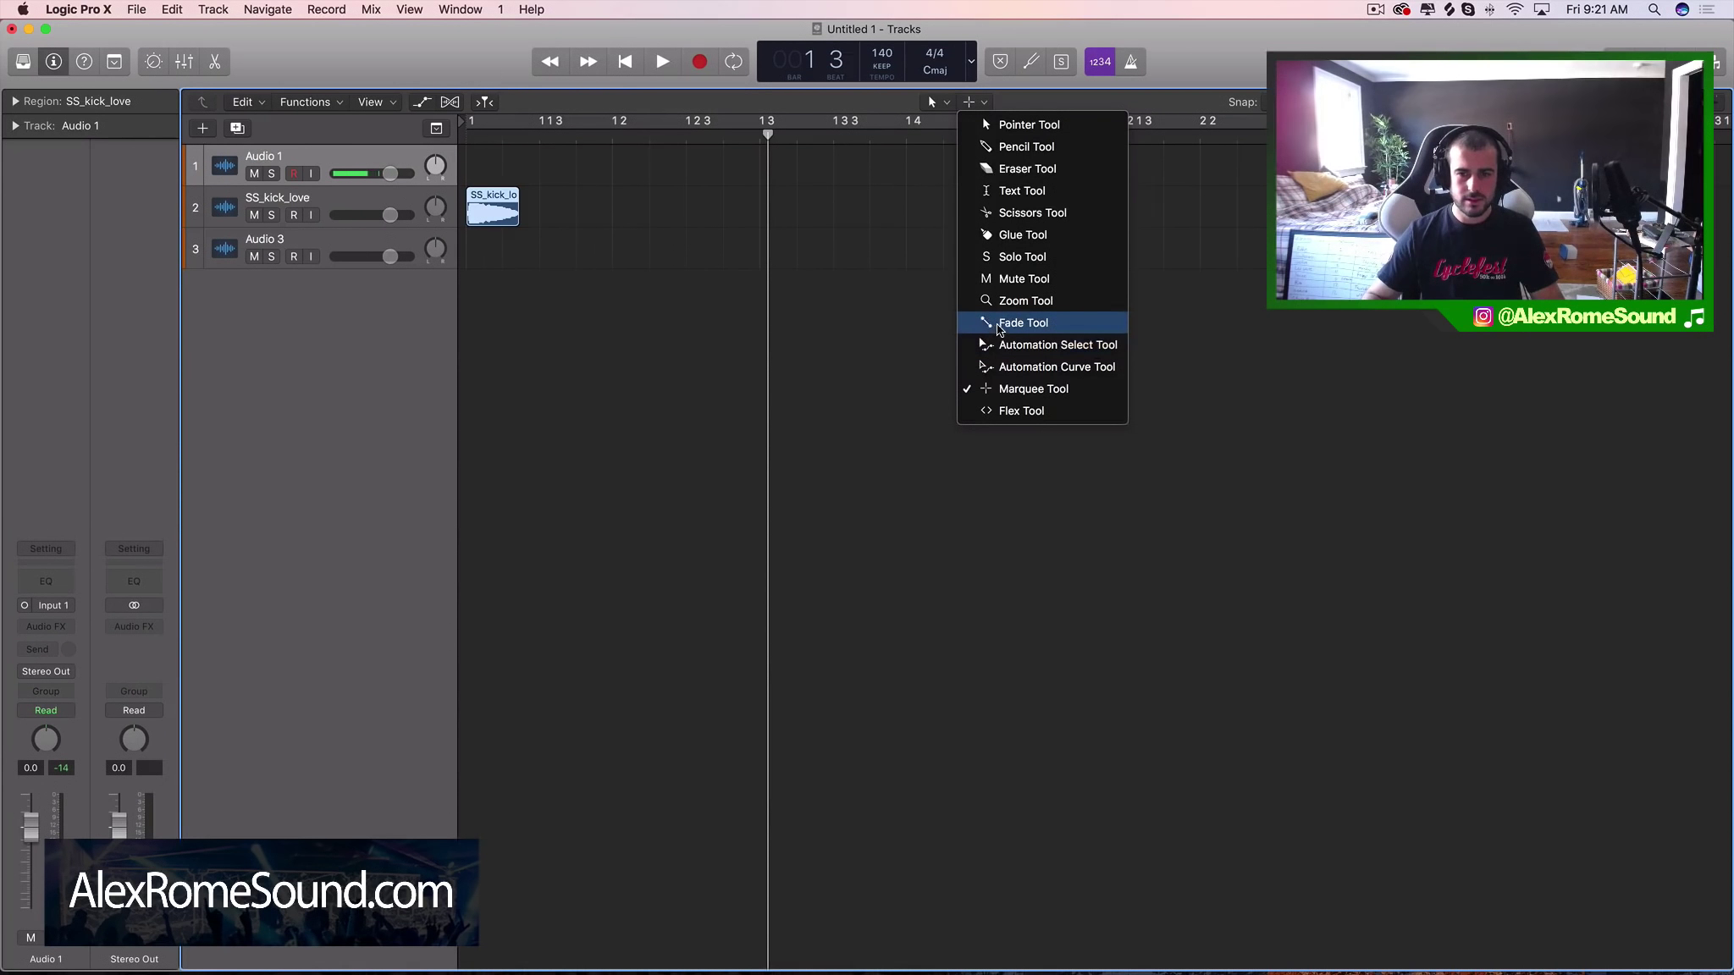
{"action": "left_click", "coordinate": [1022, 322]}
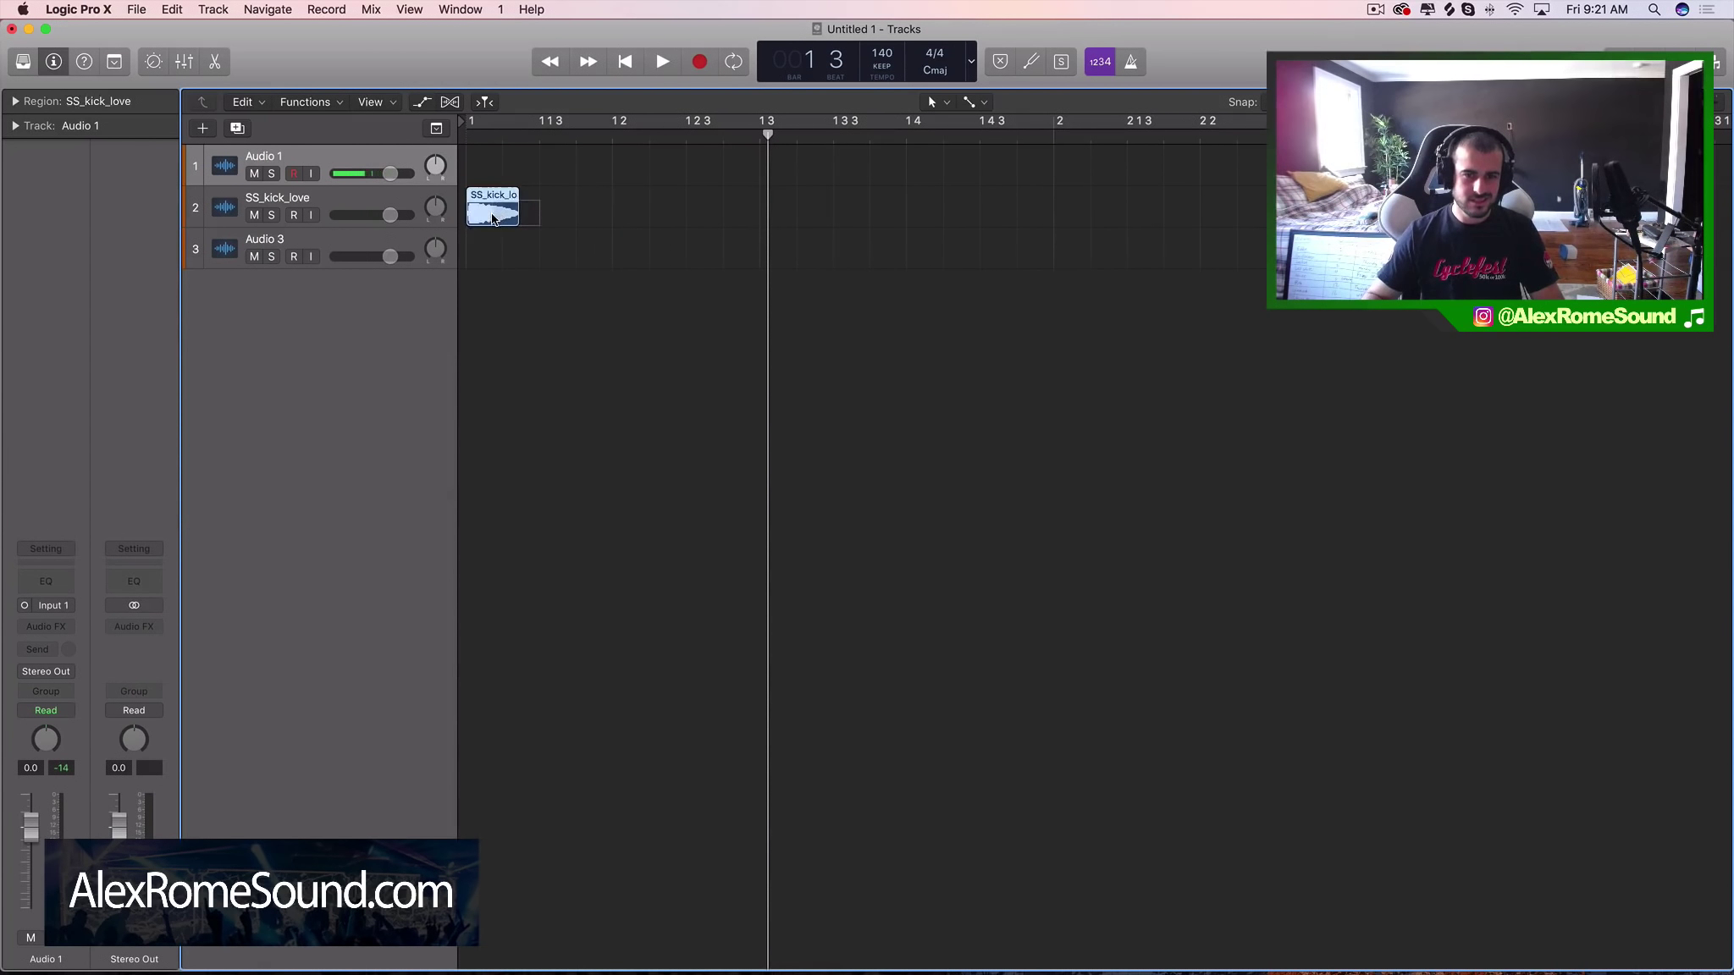
{"action": "scroll", "coordinate": [516, 218], "scroll_direction": "up", "scroll_amount": 3}
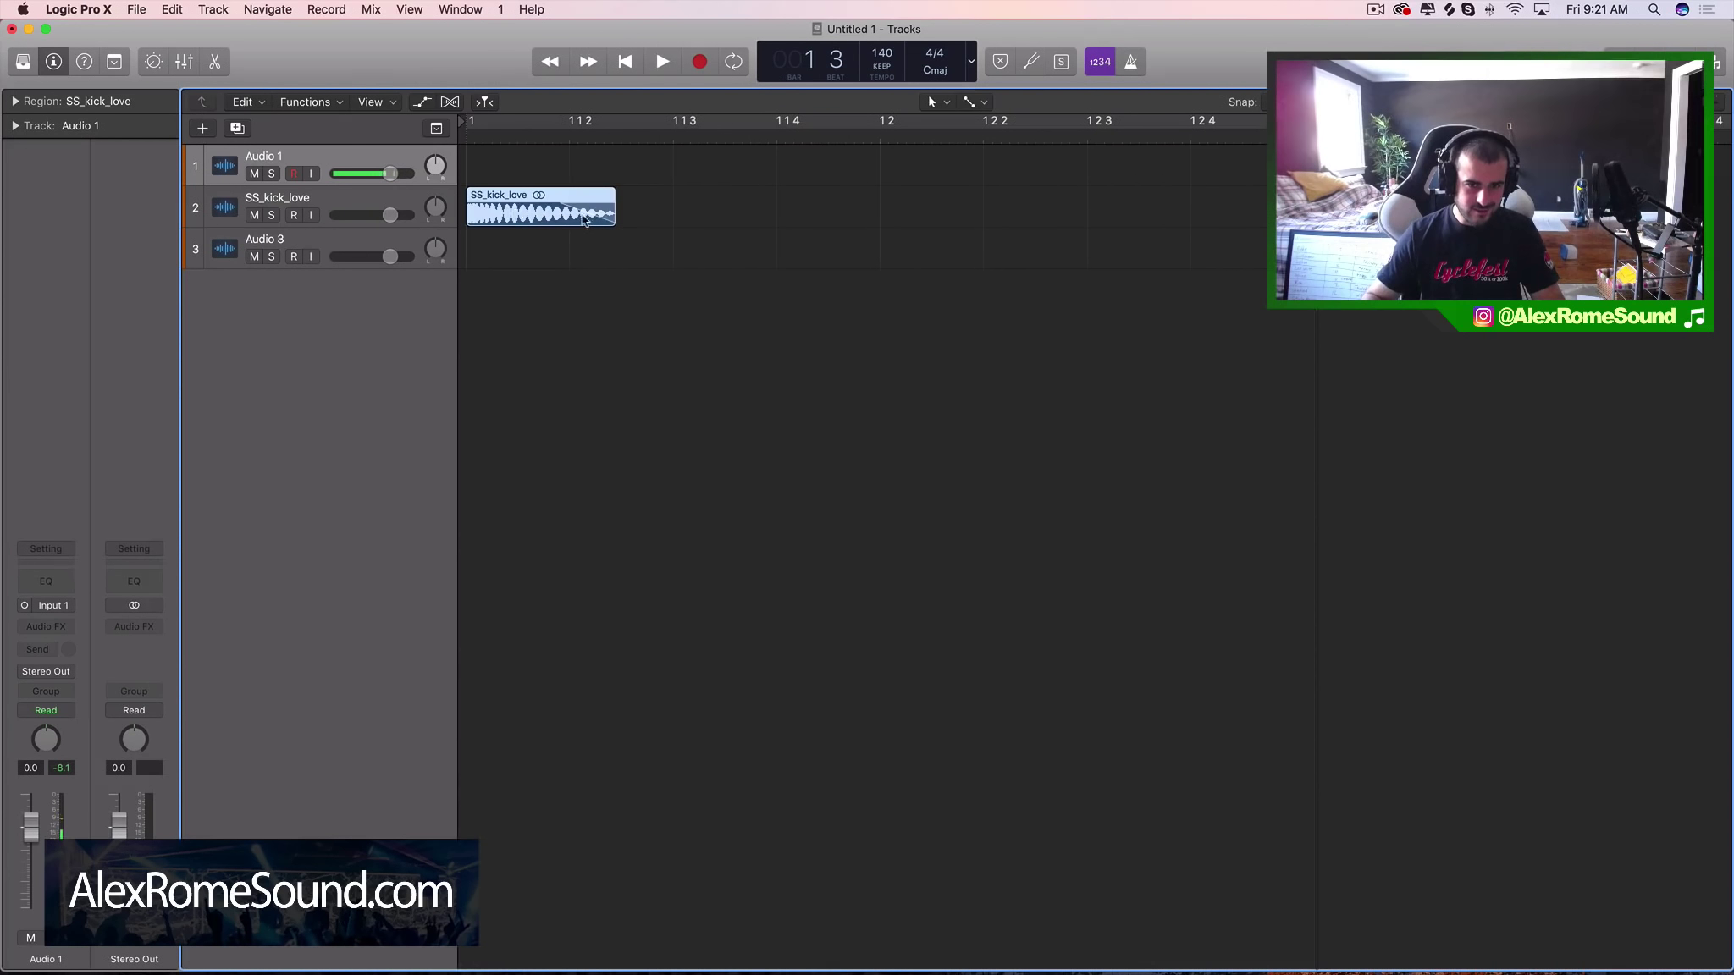
{"action": "left_click_drag", "start_coordinate": [607, 219], "coordinate": [577, 217]}
Step: Turn on cycle mode and play the shortened kick region in a loop
{"action": "key", "text": "space"}
{"action": "key", "text": "space"}
{"action": "left_click", "coordinate": [598, 121]}
{"action": "key", "text": "space"}
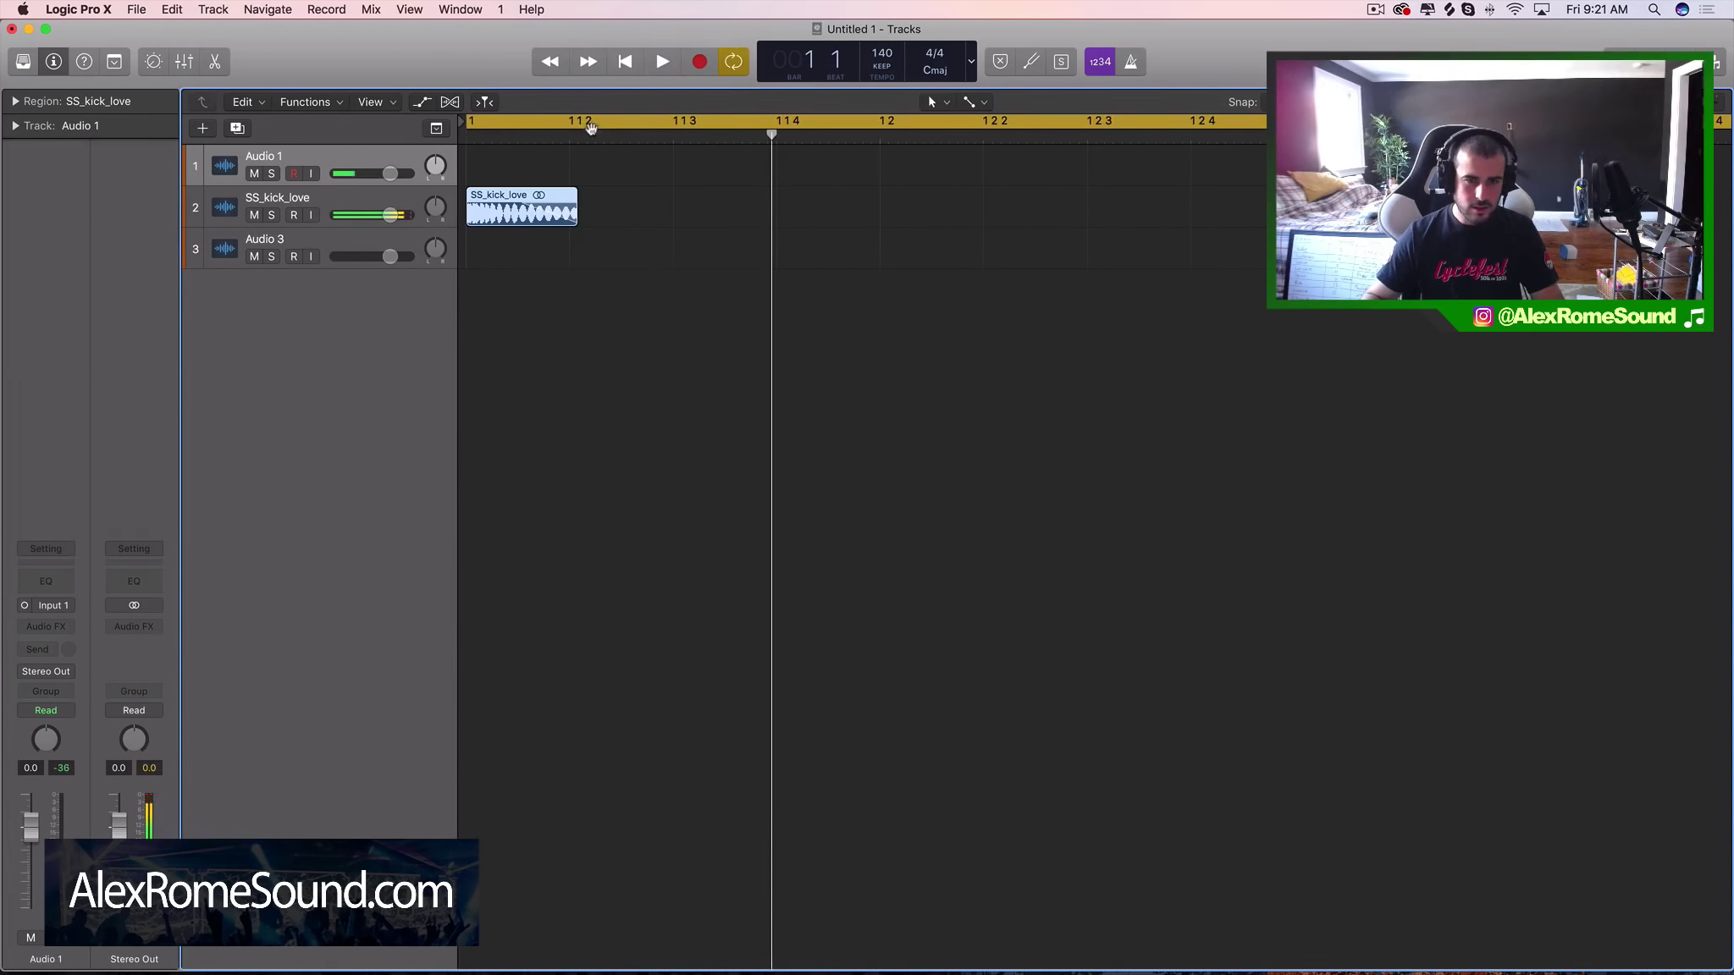
{"action": "key", "text": "space"}
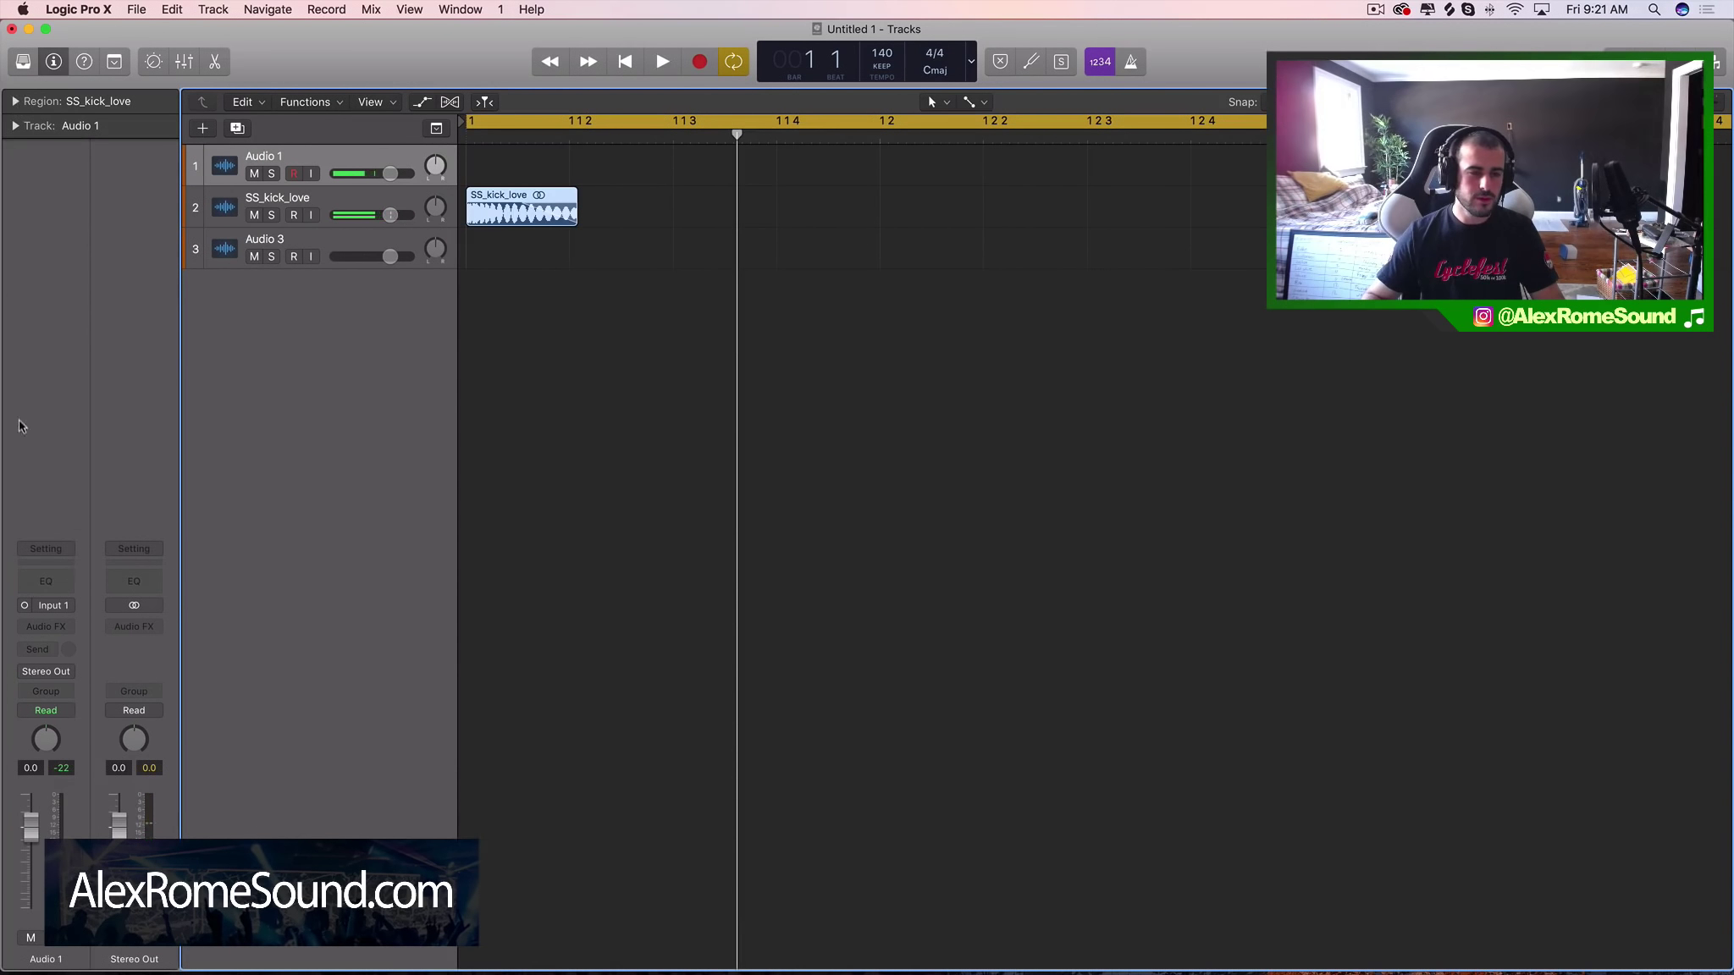
Step: Add a Channel EQ to the Audio 1 track, turn off its analyzer, and close the plug-in window
{"action": "left_click", "coordinate": [54, 579]}
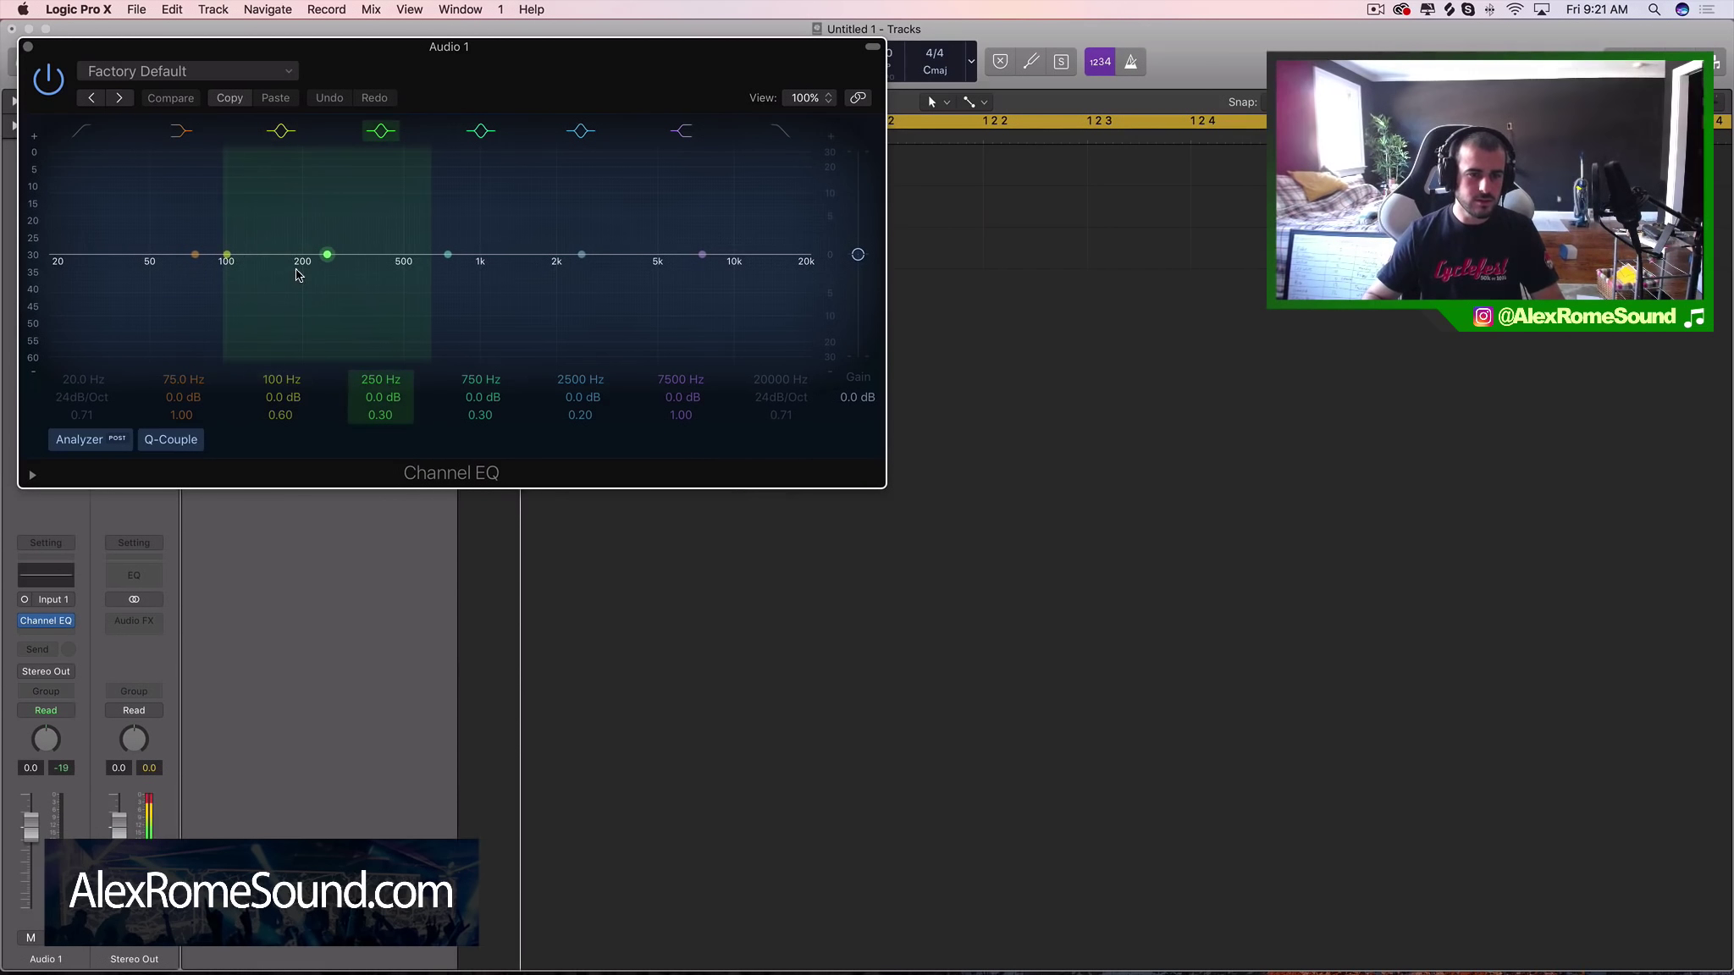
{"action": "left_click", "coordinate": [98, 440]}
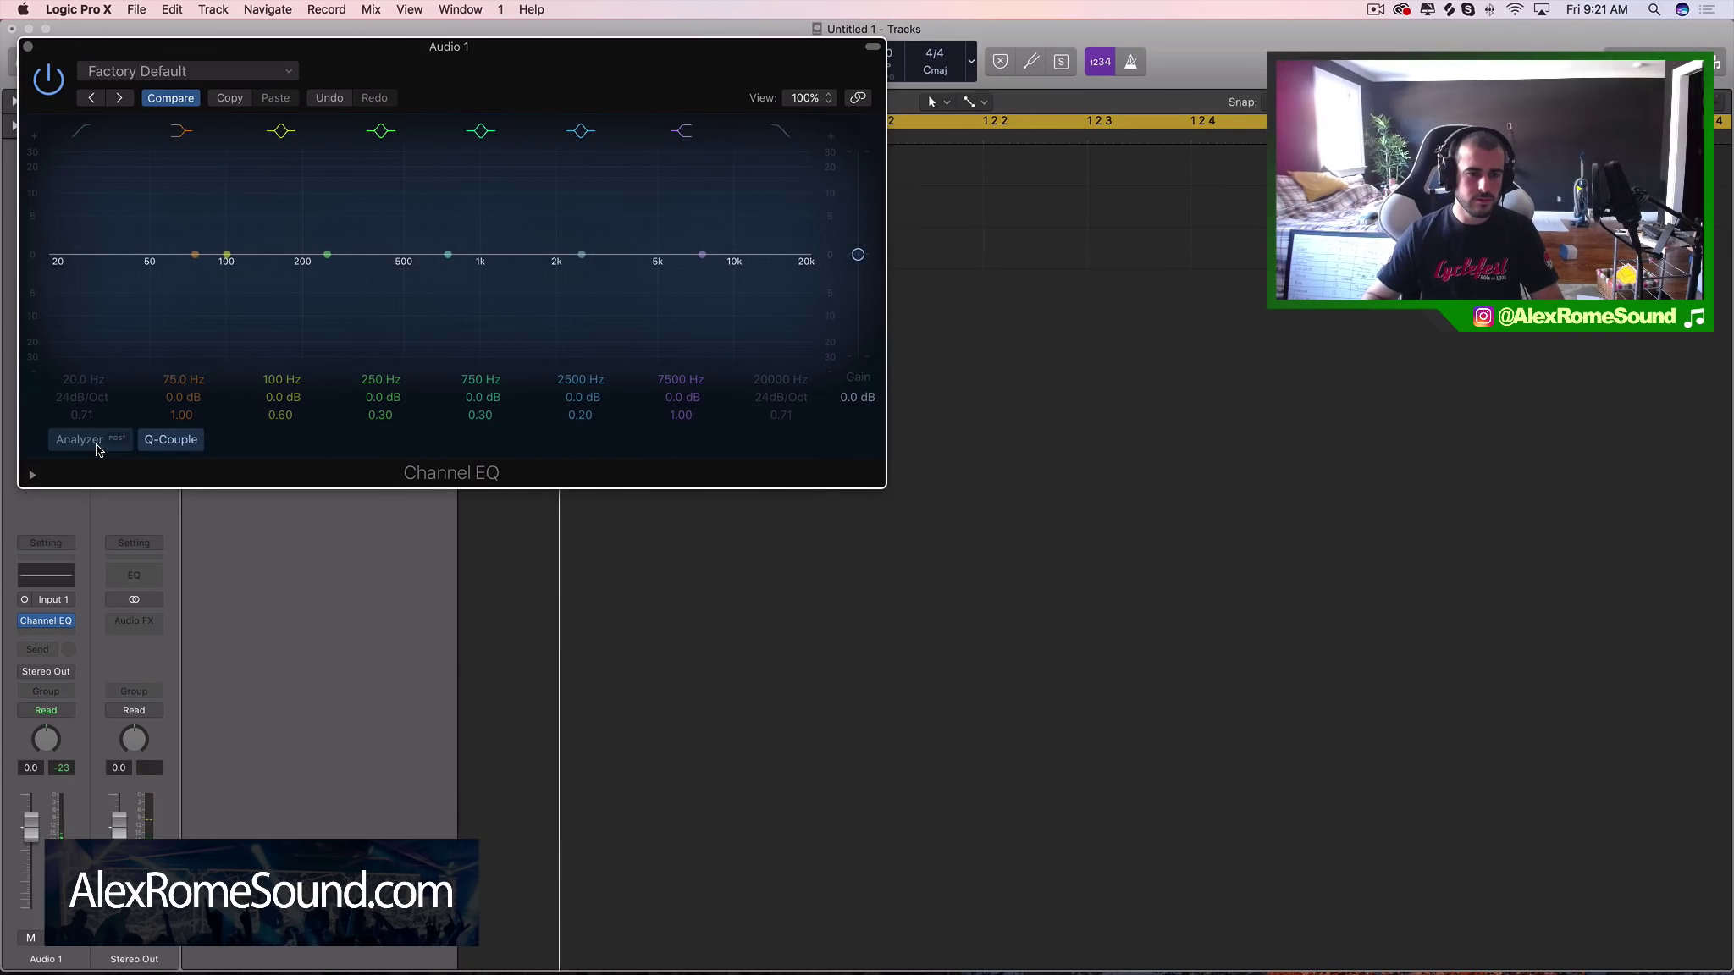
{"action": "left_click", "coordinate": [29, 47]}
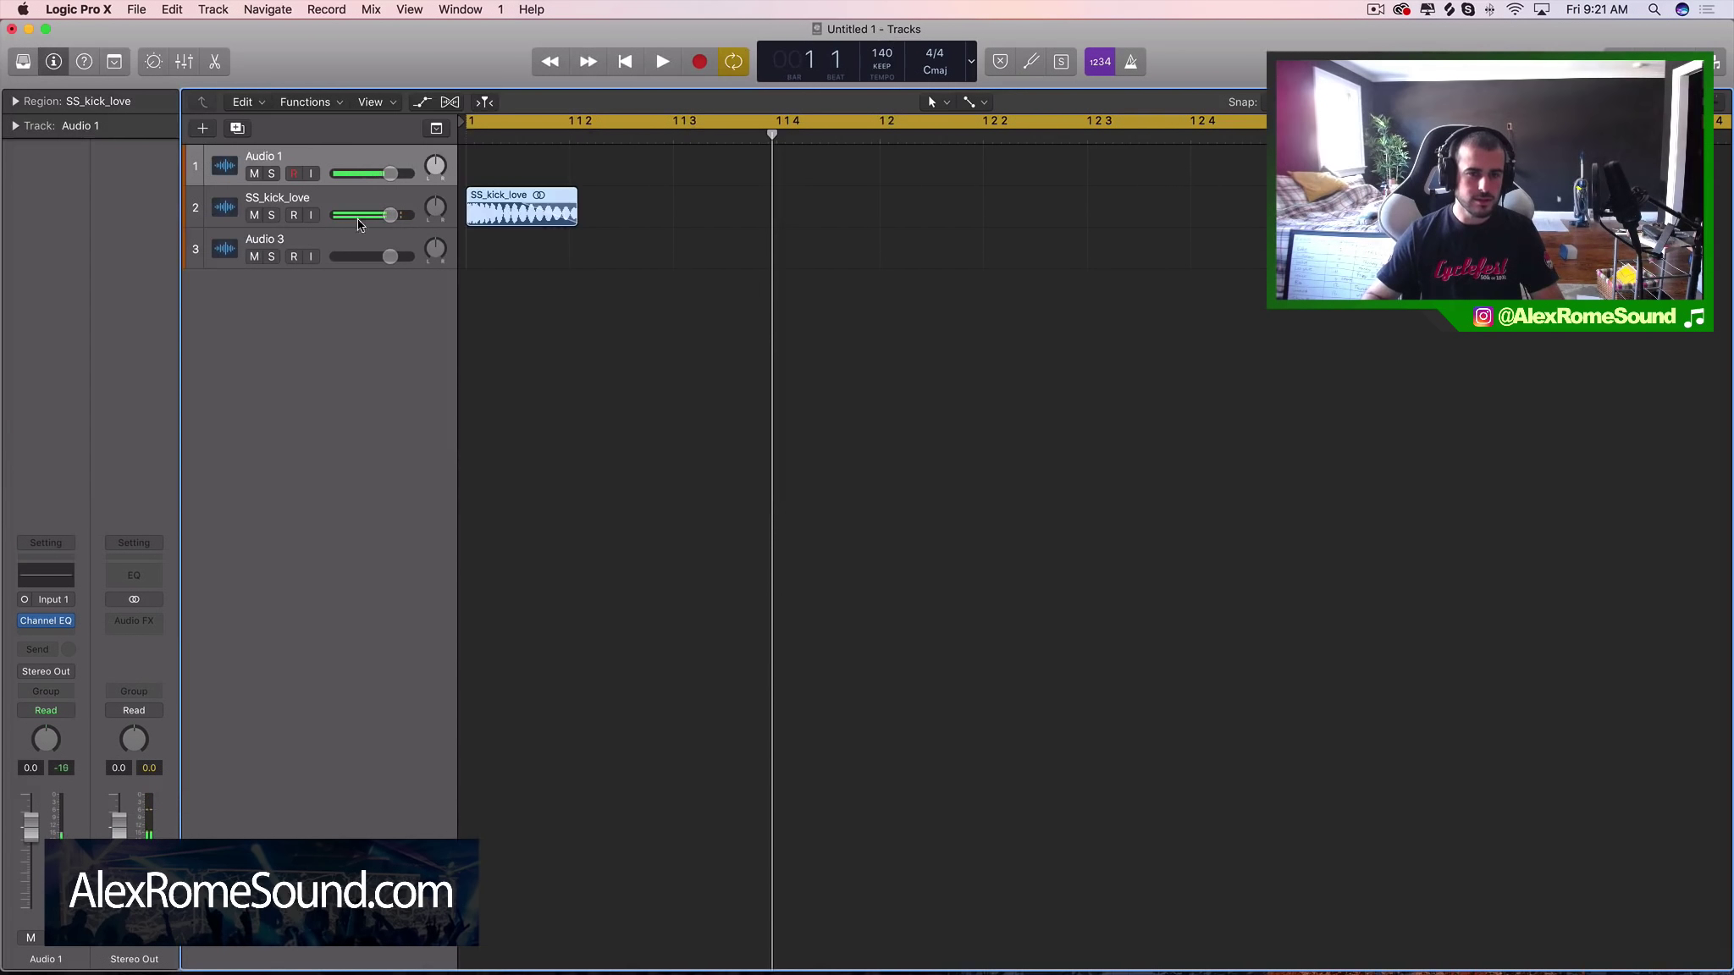
Step: Add a Channel EQ to the SS_kick_love track and cut the green mid band by 7.0 dB at 440 Hz
{"action": "left_click", "coordinate": [344, 196]}
{"action": "left_click", "coordinate": [47, 586]}
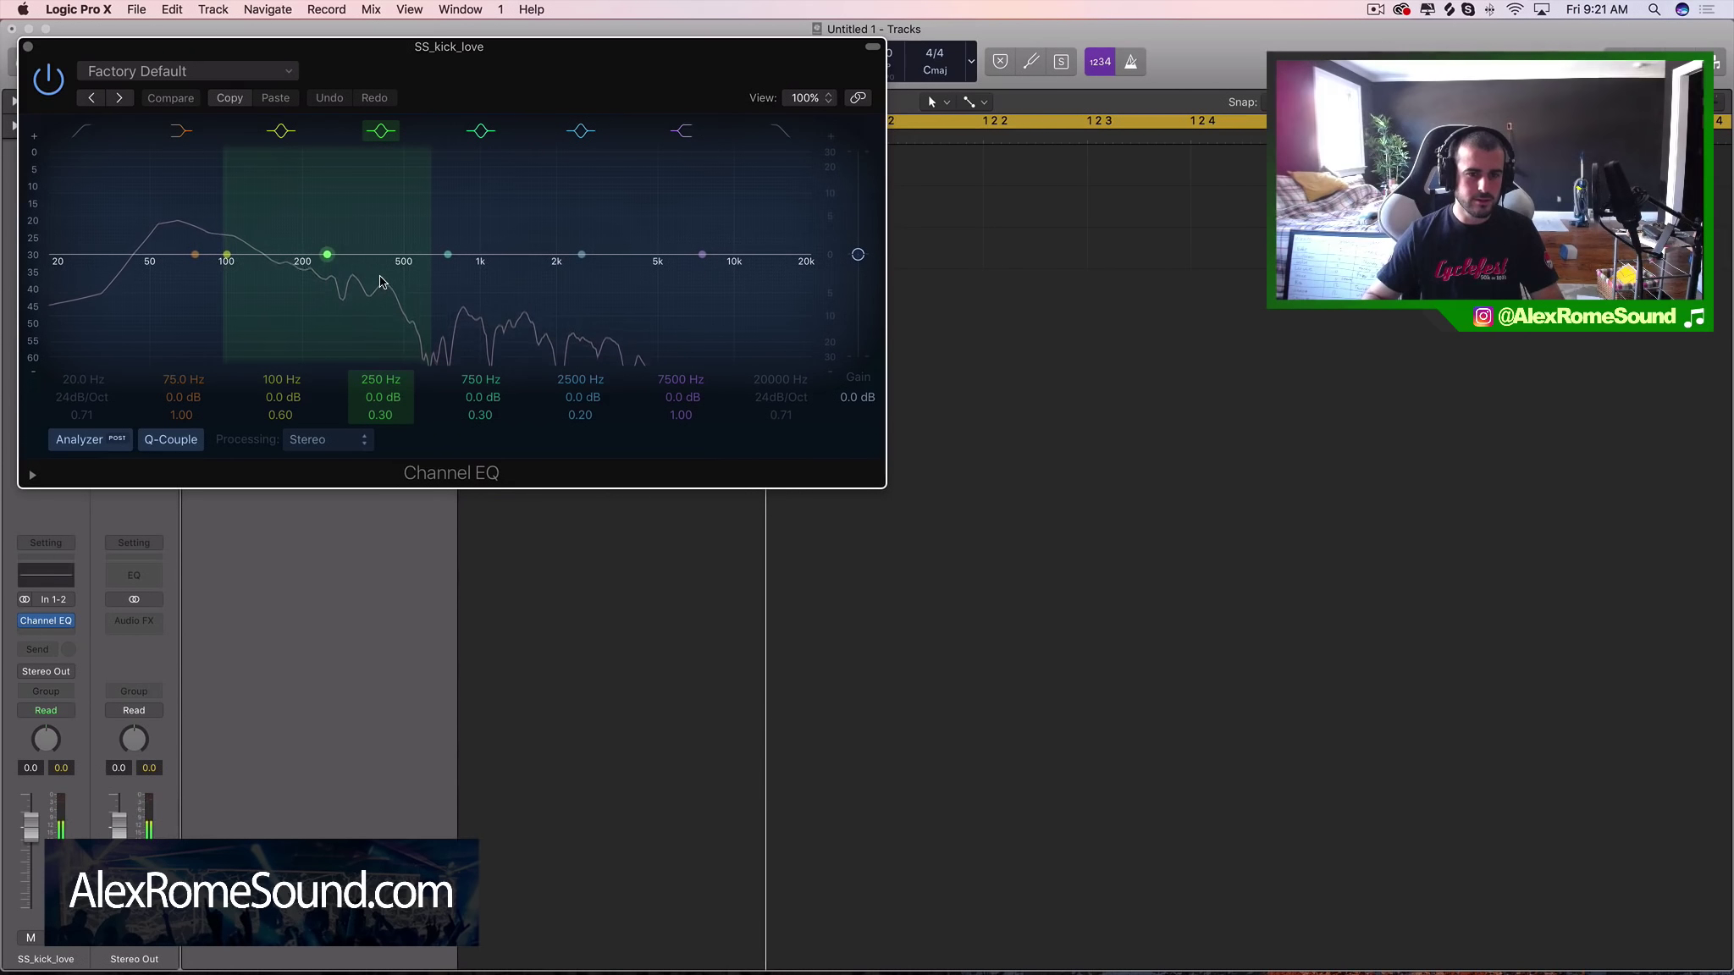
{"action": "left_click_drag", "start_coordinate": [327, 254], "coordinate": [388, 303]}
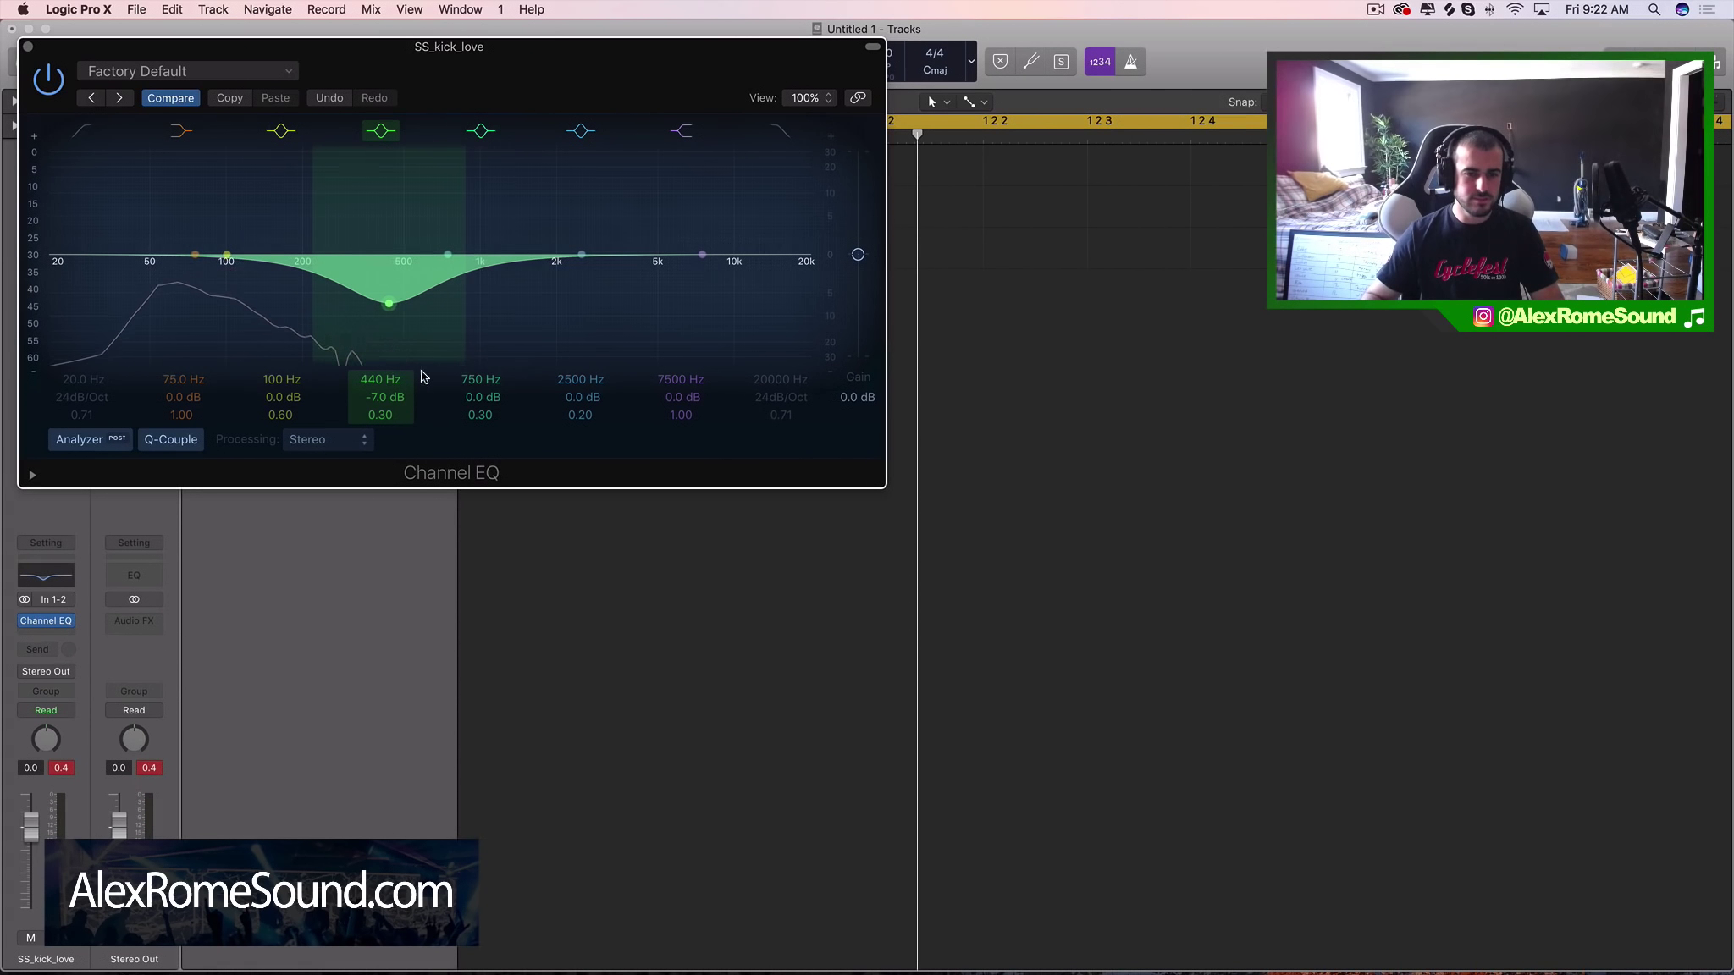
Step: Set the green band to -8.5 dB with a Q of 0.43 and cut the yellow band by 2.5 dB at 150 Hz
{"action": "left_click_drag", "start_coordinate": [387, 414], "coordinate": [396, 395]}
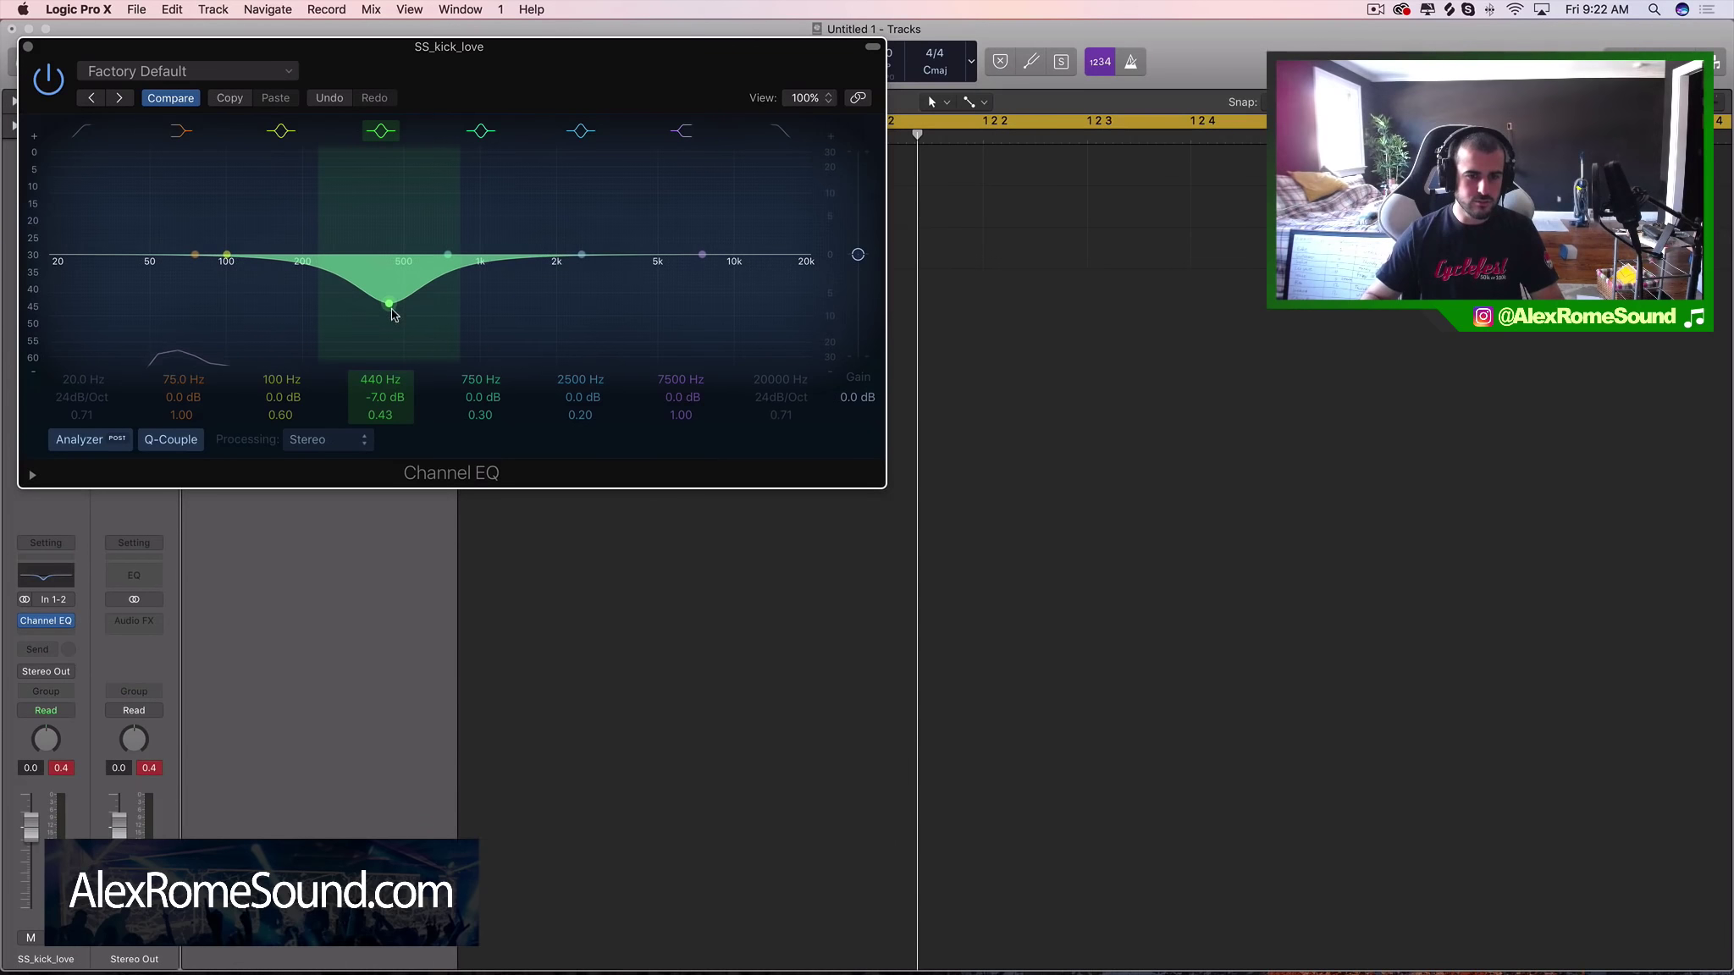
{"action": "left_click_drag", "start_coordinate": [392, 315], "coordinate": [392, 321]}
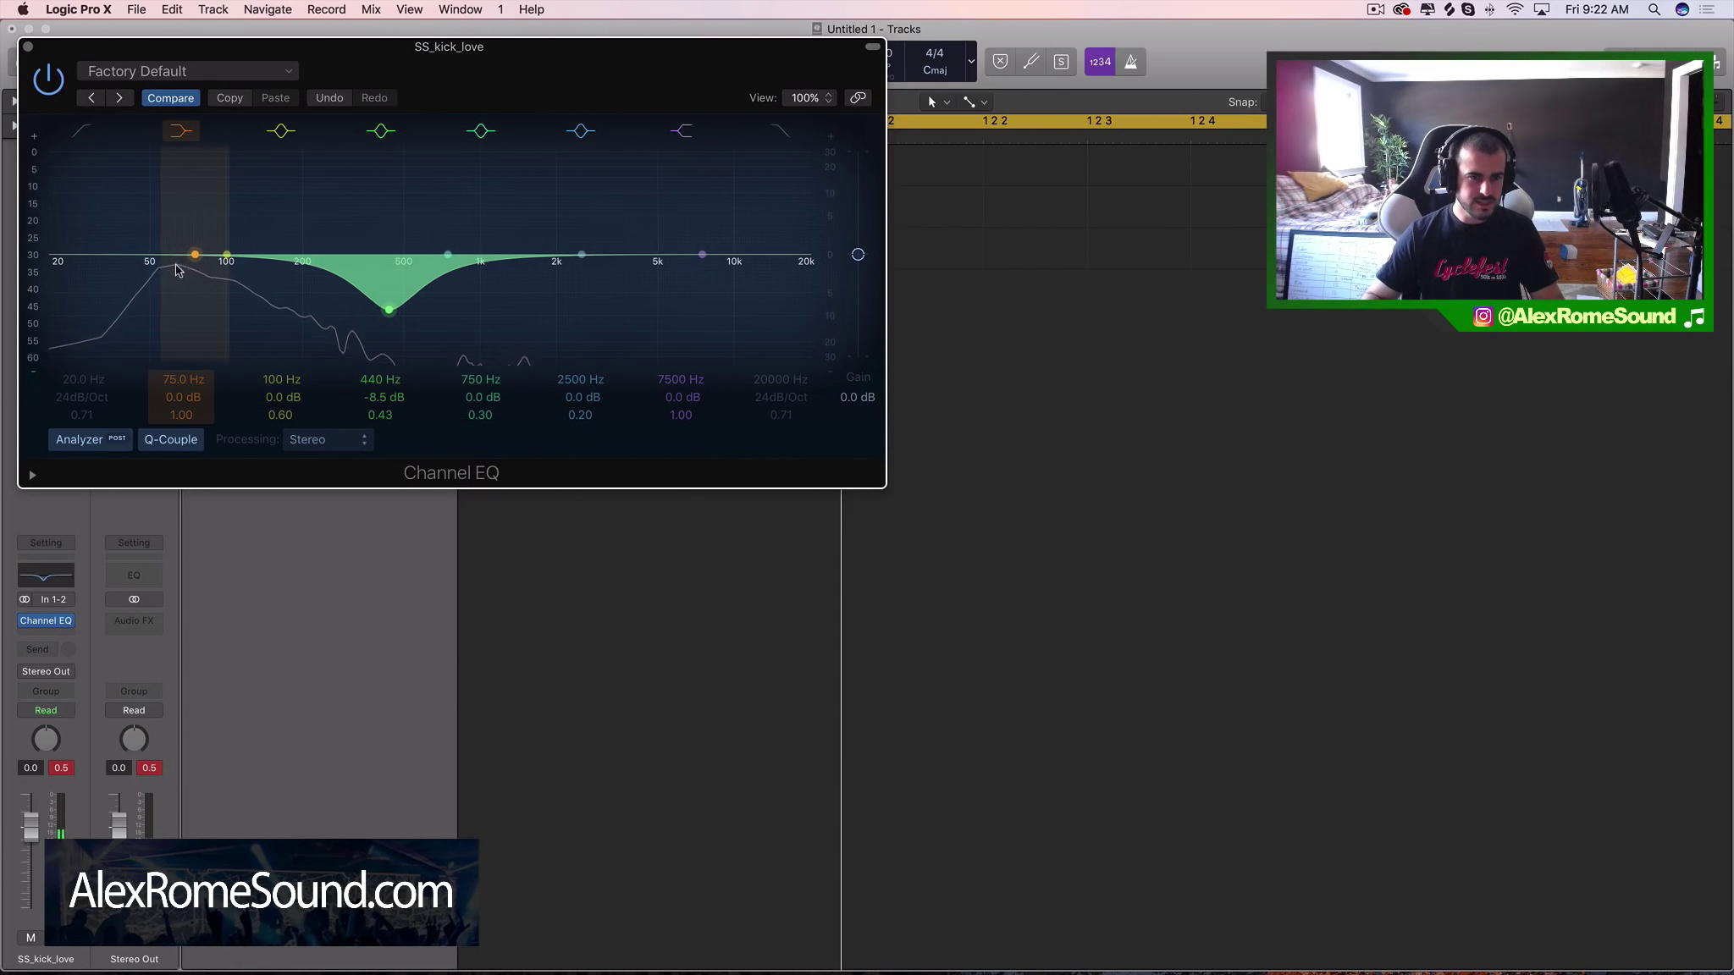
{"action": "left_click_drag", "start_coordinate": [227, 255], "coordinate": [276, 271]}
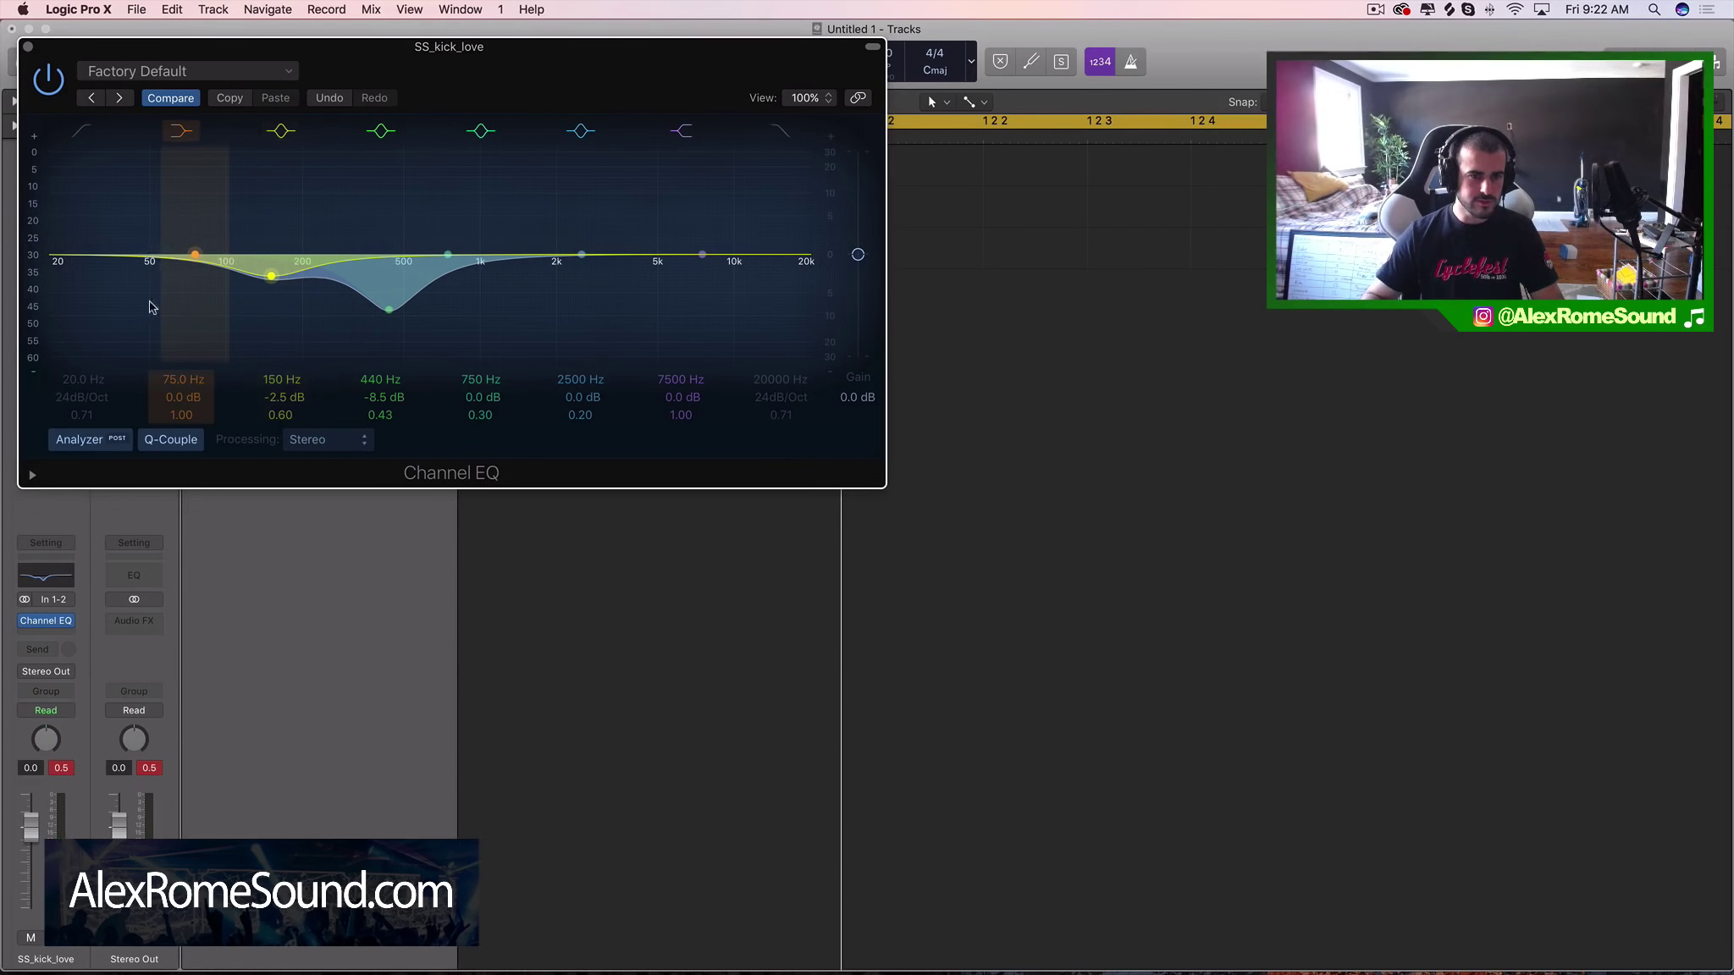
Step: Cut the blue high-mid band by 2.5 dB at 3250 Hz while auditioning the kick, and close the Channel EQ window
{"action": "key", "text": "space"}
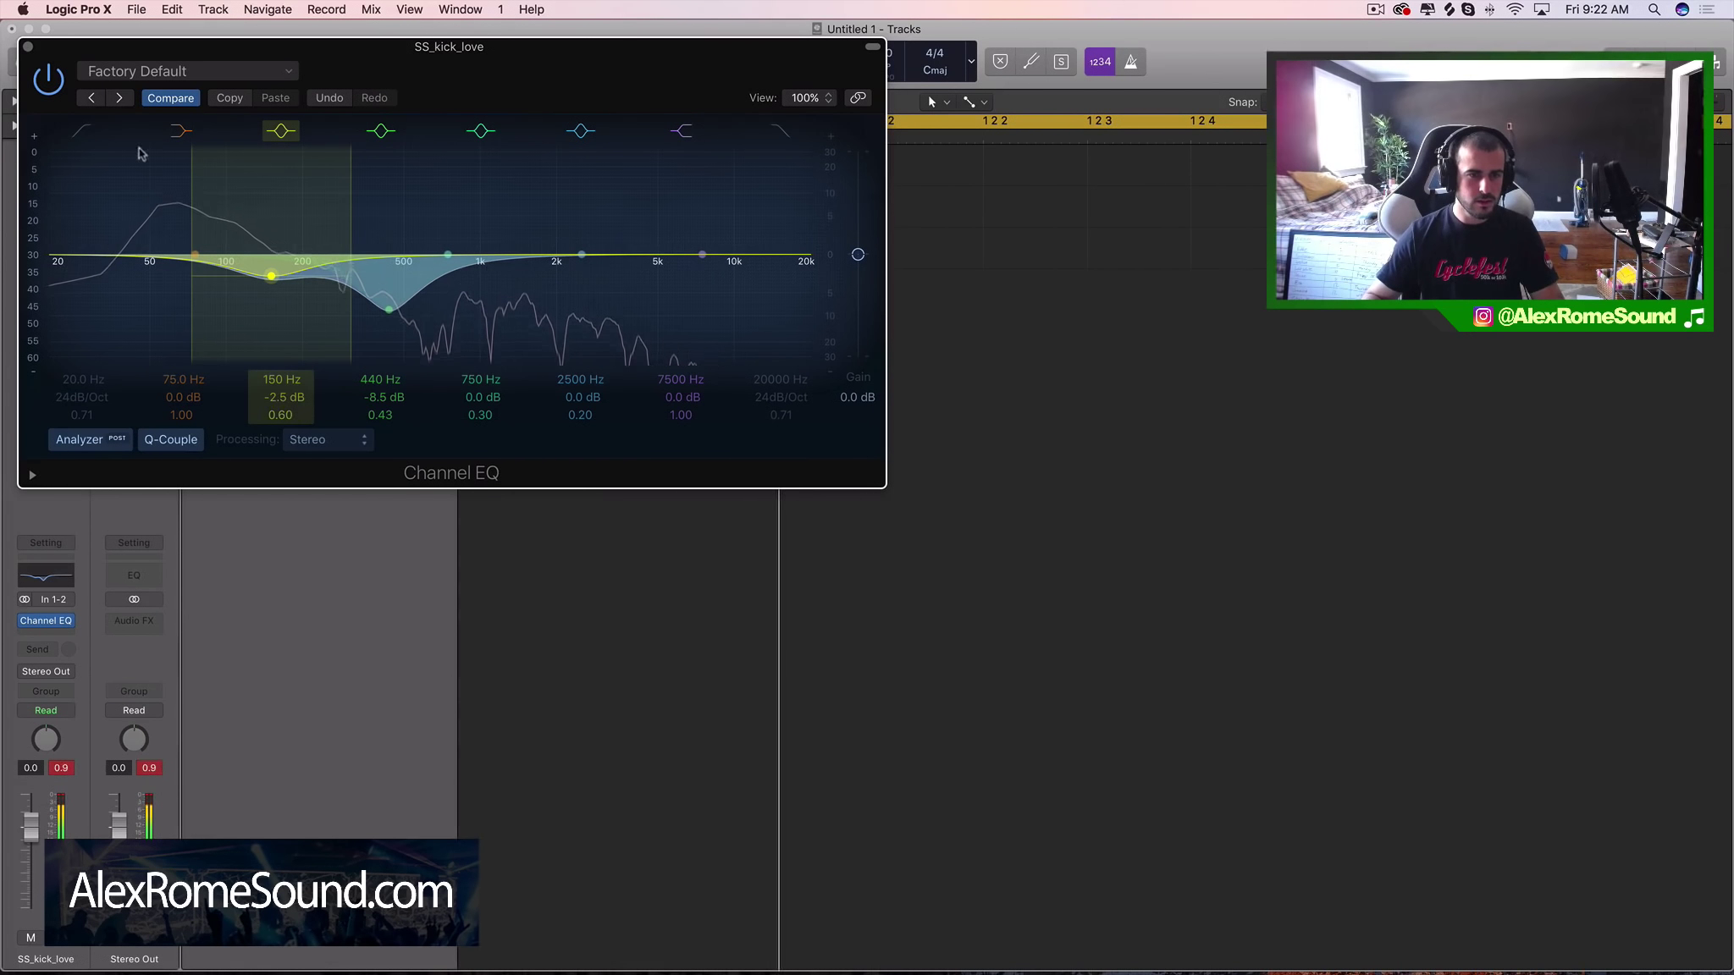
{"action": "left_click_drag", "start_coordinate": [625, 318], "coordinate": [653, 330]}
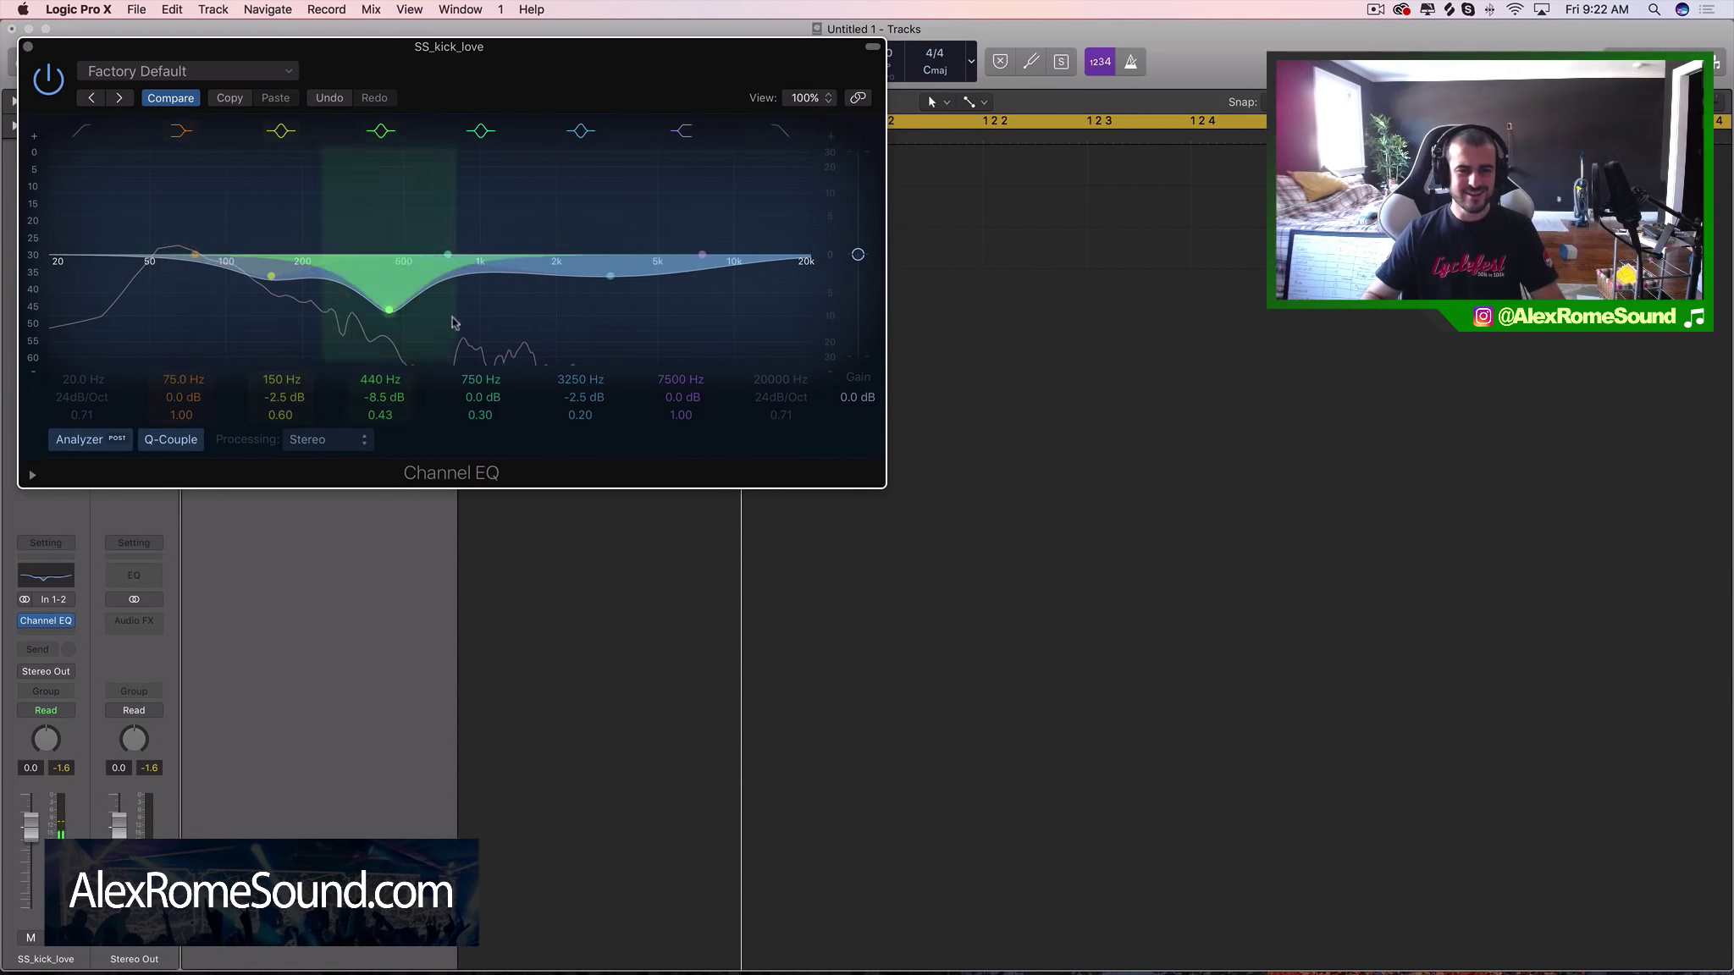
{"action": "left_click", "coordinate": [27, 46]}
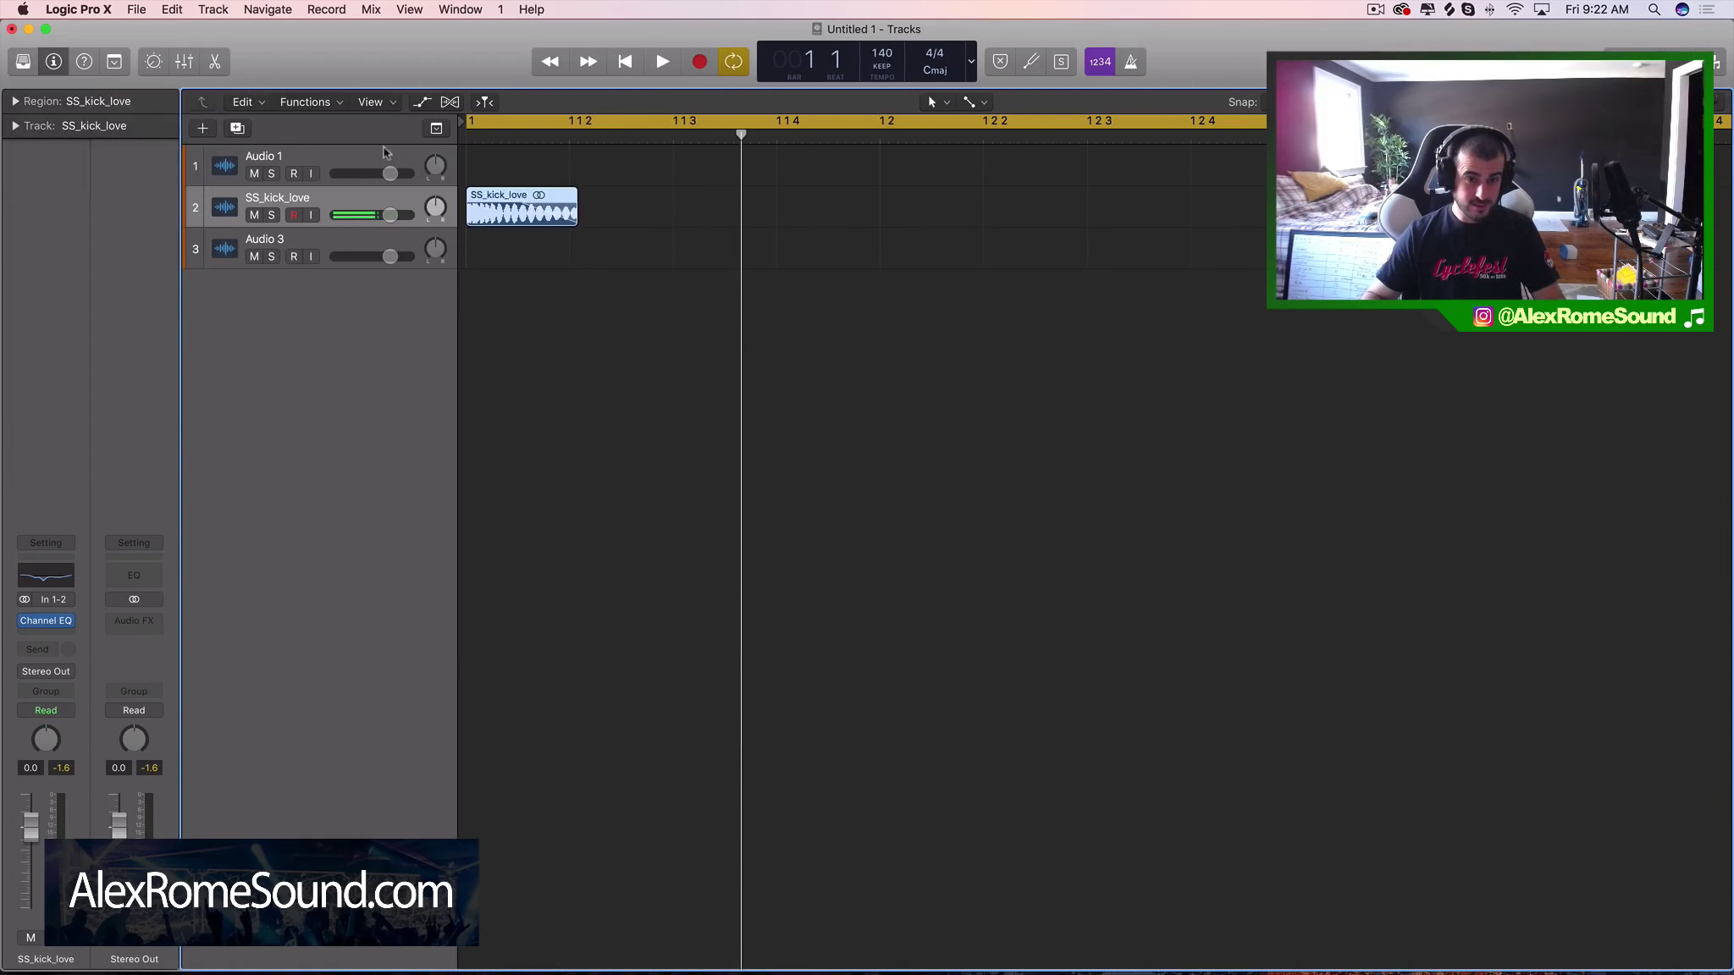
Step: Duplicate the kick region on the SS_kick_love track at position 1 2 3 and play the two hits
{"action": "key", "text": "super+Left"}
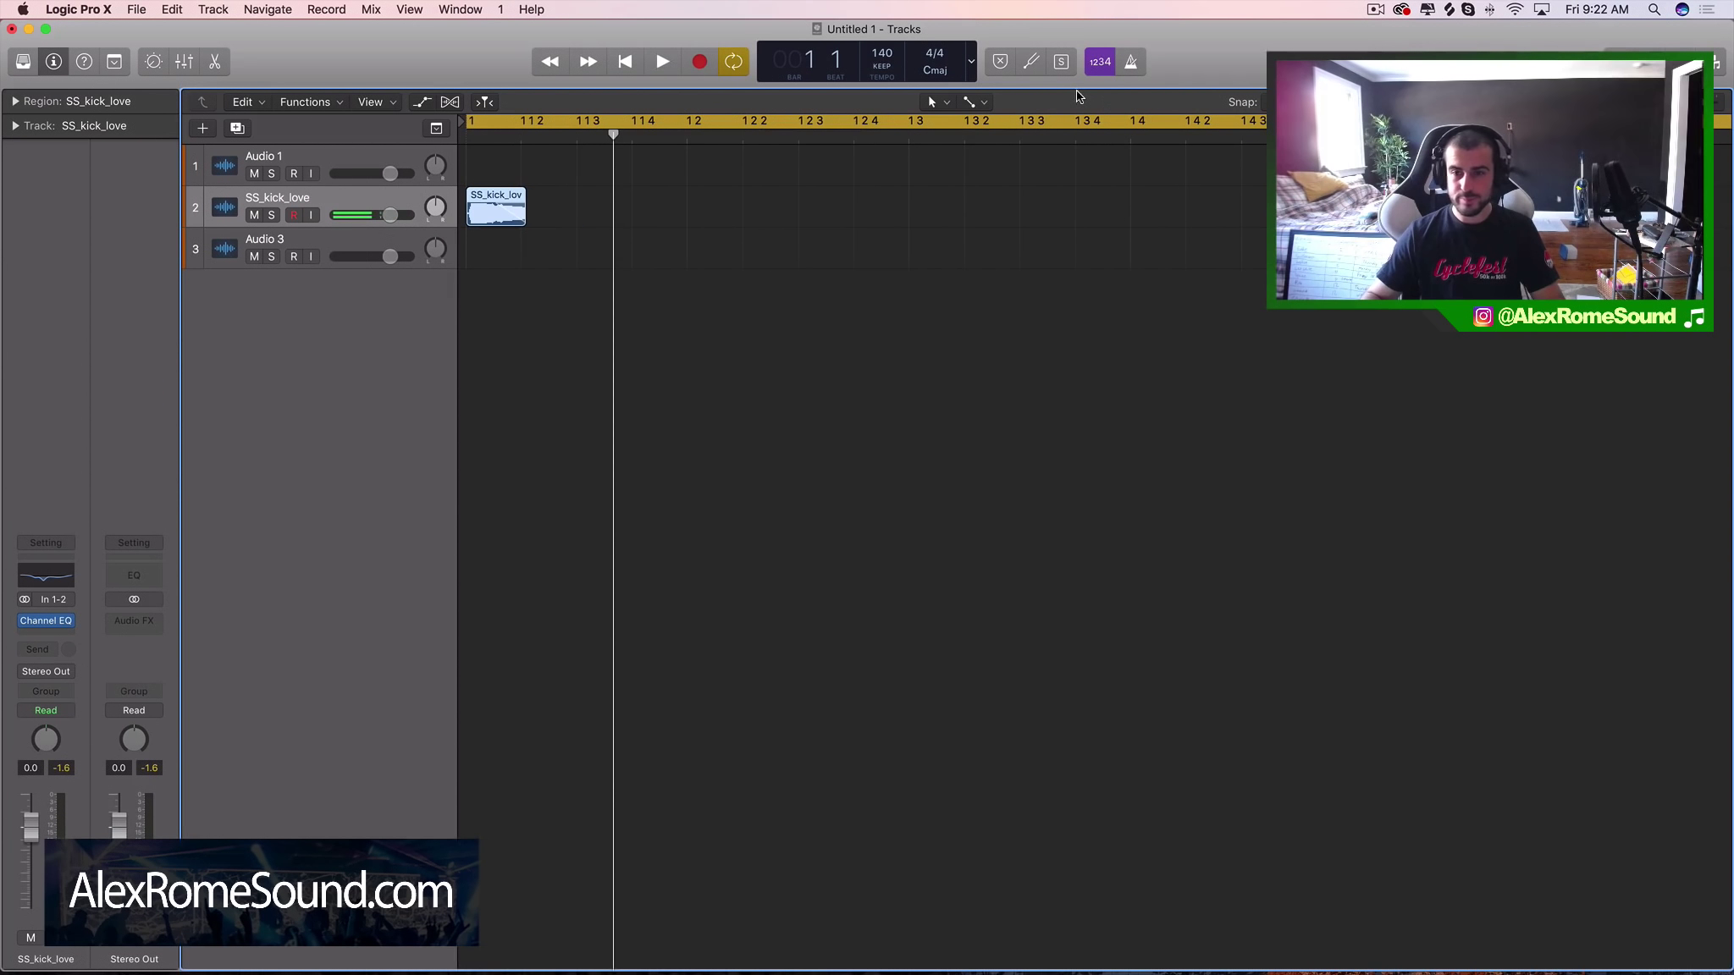
{"action": "left_click", "coordinate": [1295, 102]}
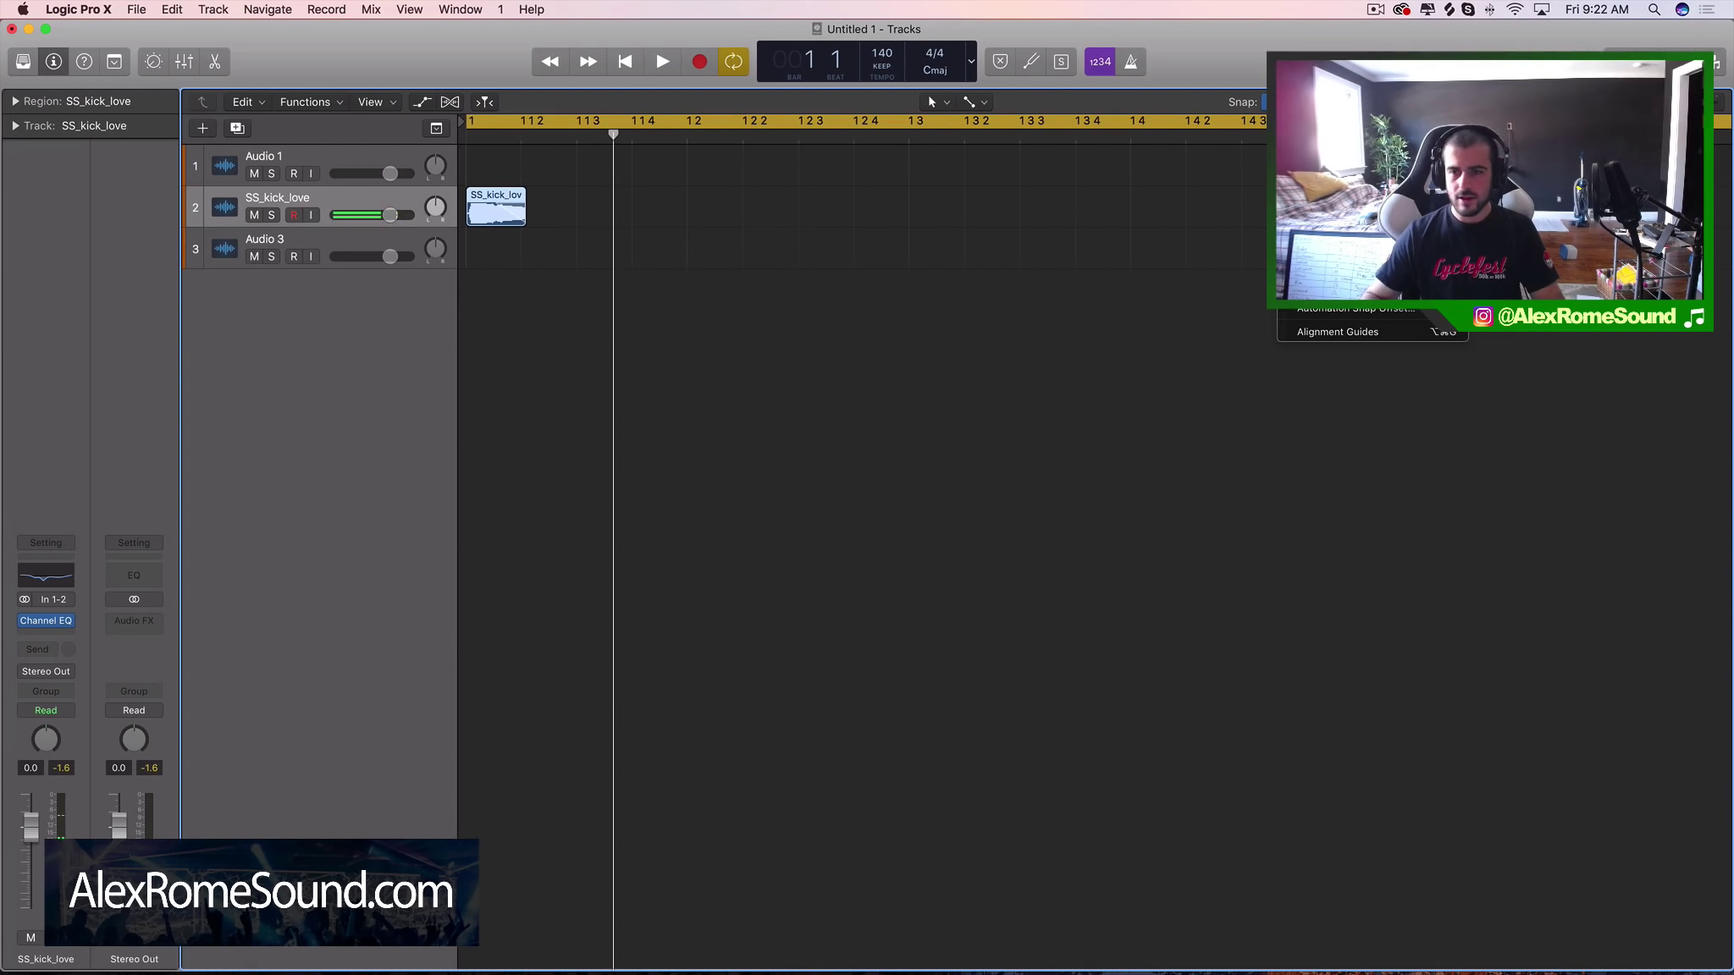
{"action": "key", "text": "space"}
{"action": "key", "text": "super+Left"}
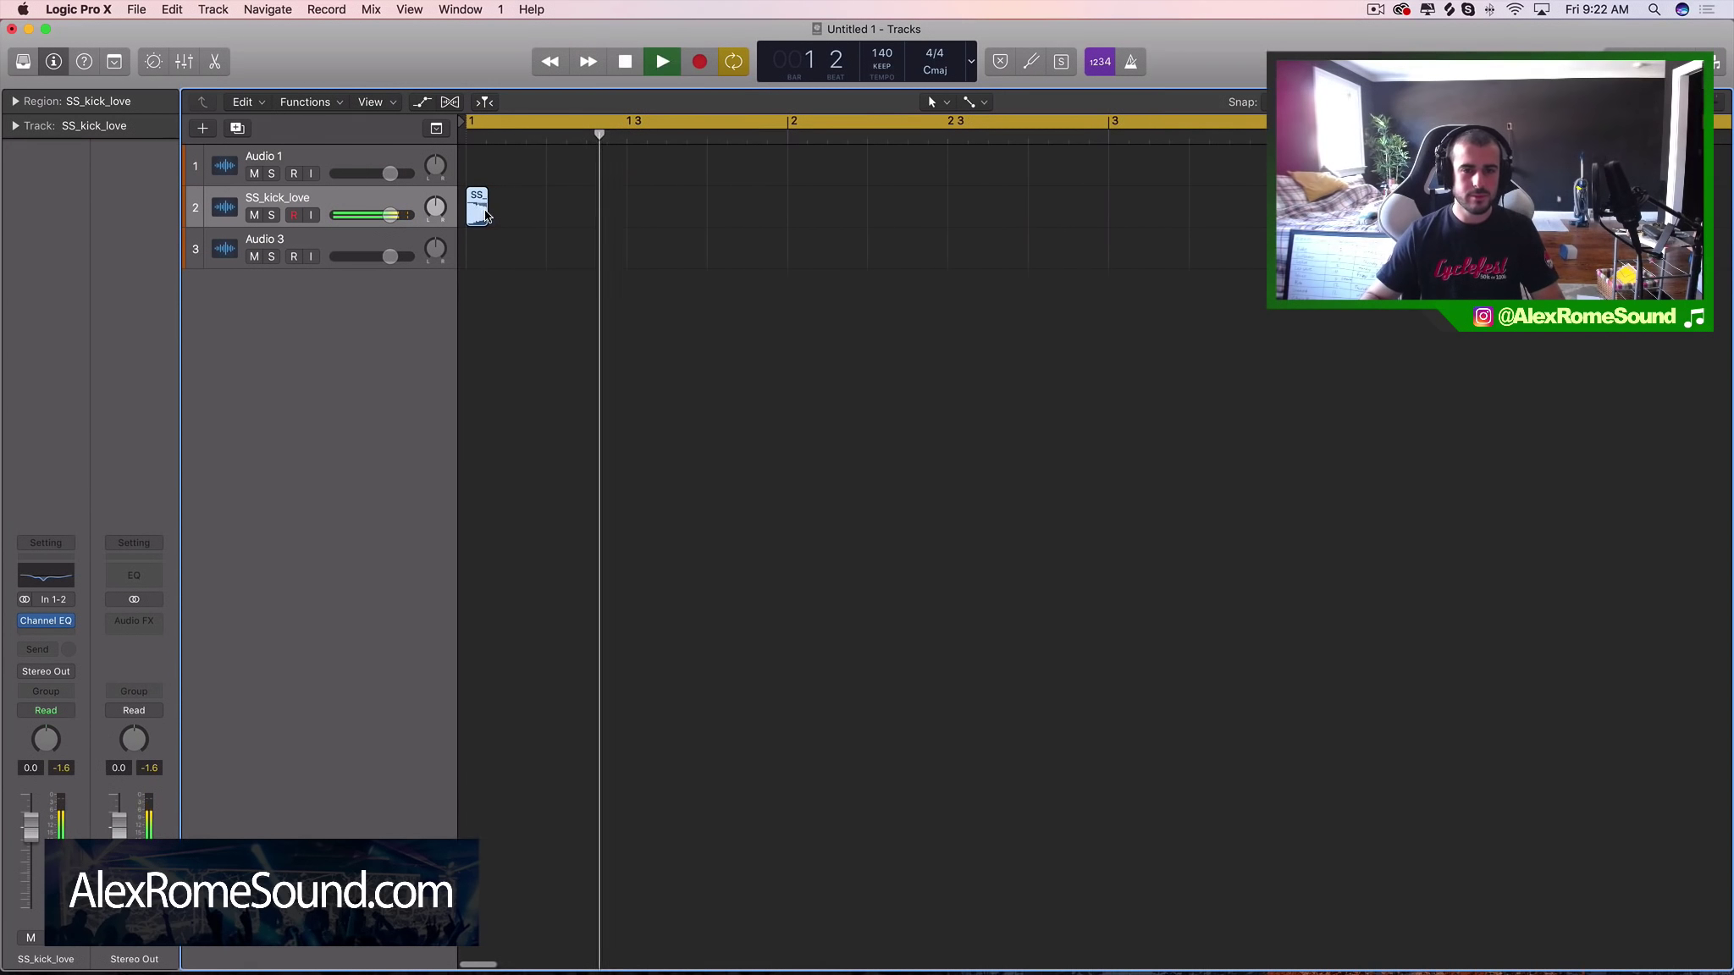
{"action": "key", "text": "space"}
{"action": "left_click_drag", "start_coordinate": [478, 205], "coordinate": [642, 222], "text": "alt"}
{"action": "key", "text": "super+Right"}
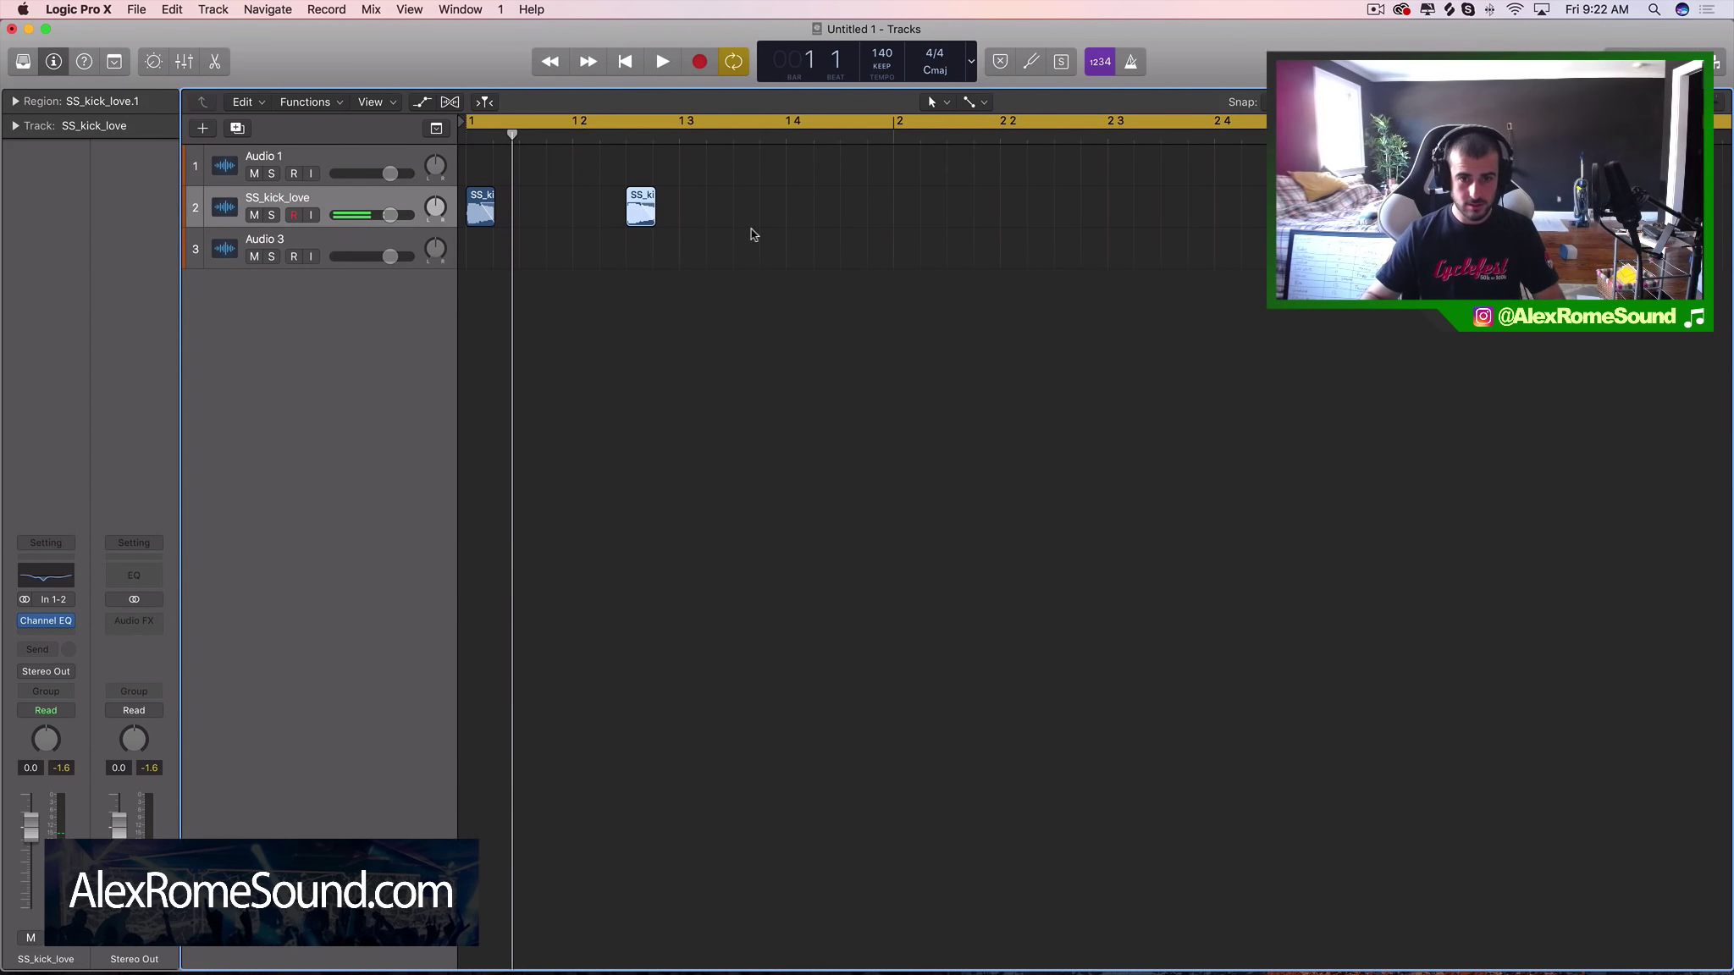
{"action": "left_click_drag", "start_coordinate": [746, 237], "coordinate": [602, 180]}
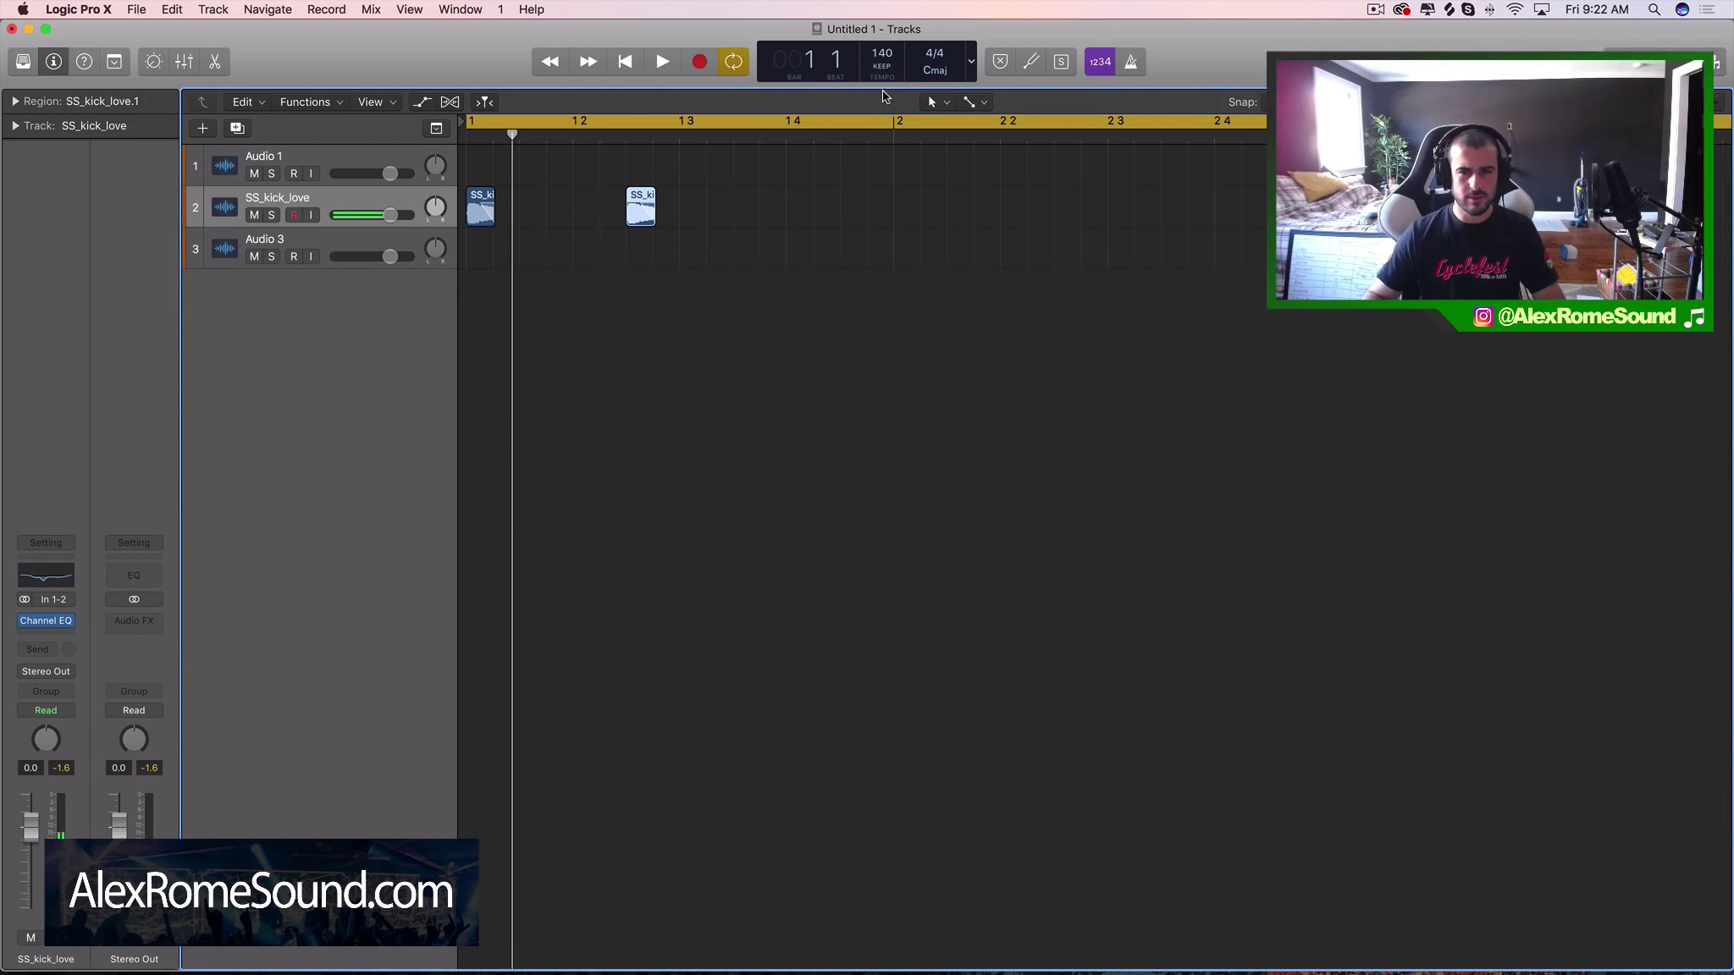
{"action": "key", "text": "space"}
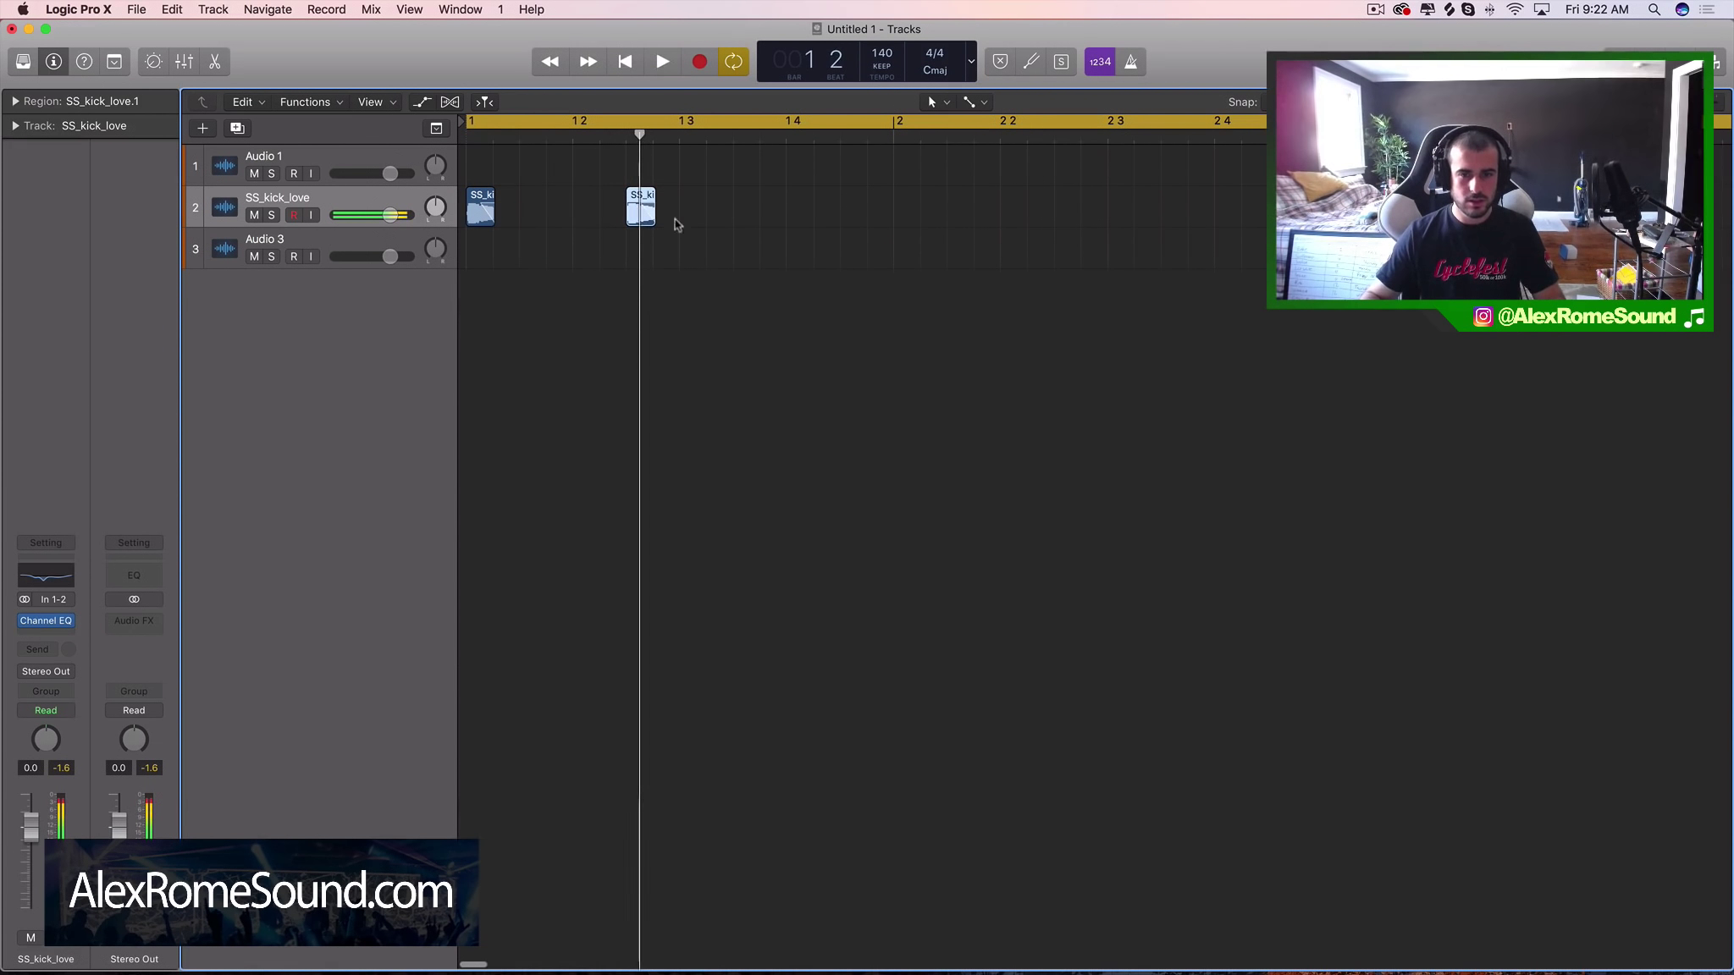
Step: Audition the copied kick region at position 1 3 3, and place it at position 1 4
{"action": "left_click_drag", "start_coordinate": [641, 216], "coordinate": [752, 218]}
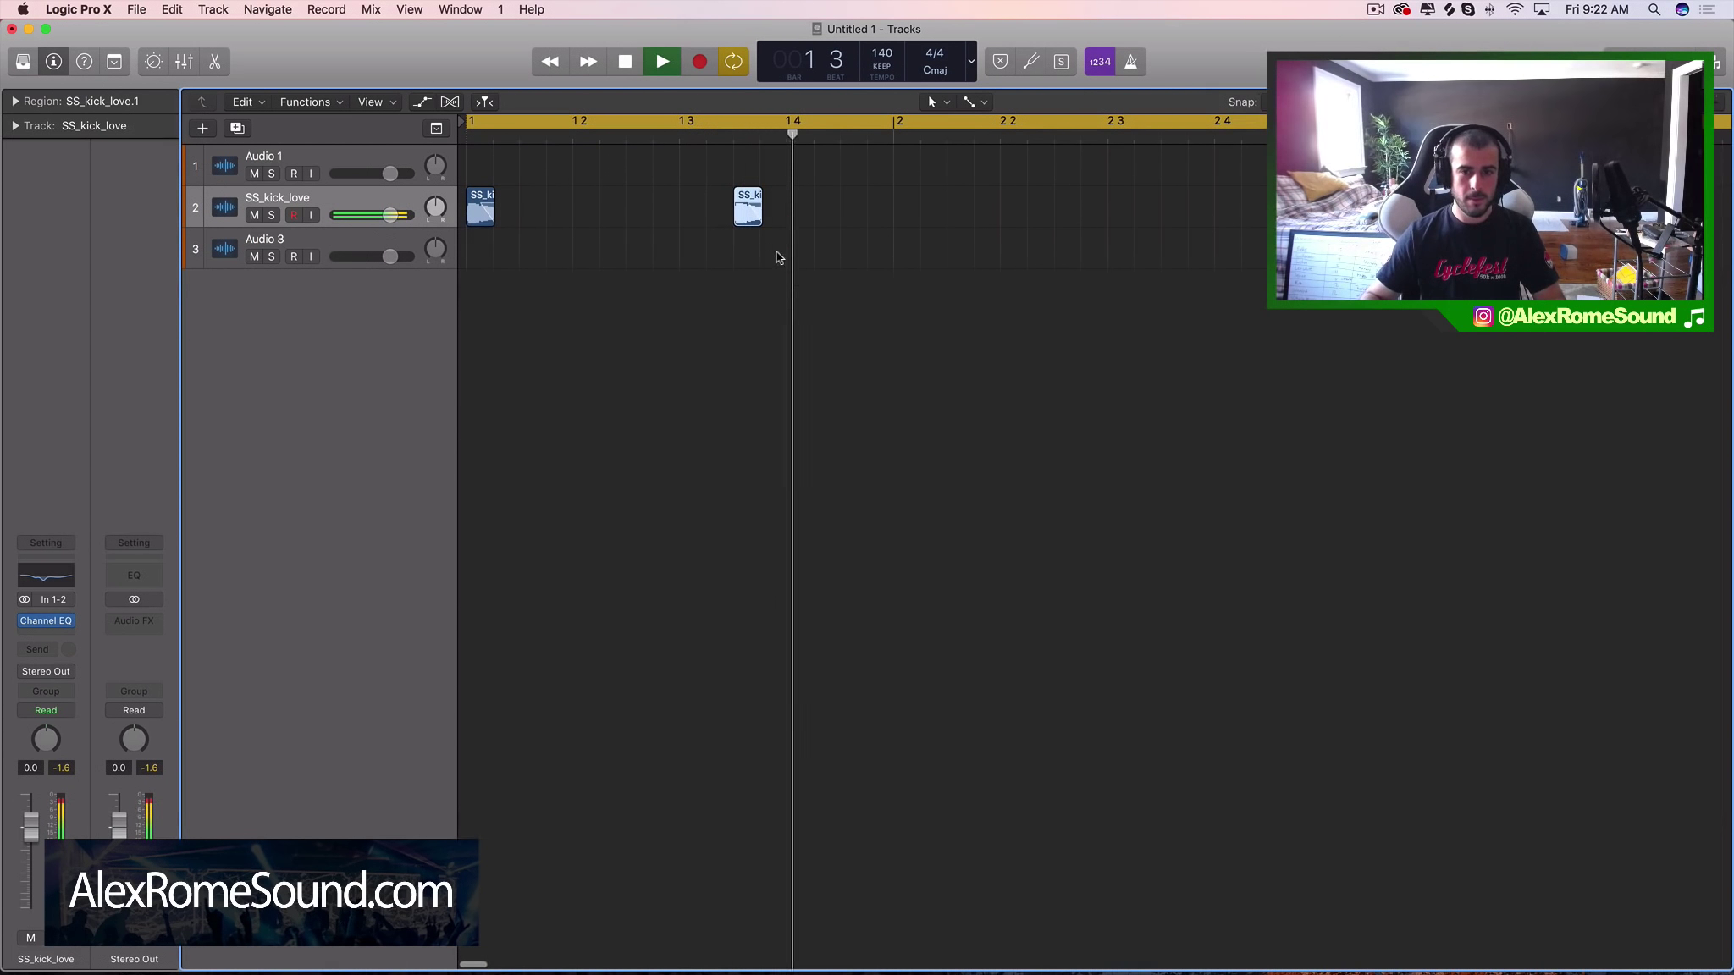
{"action": "key", "text": "space"}
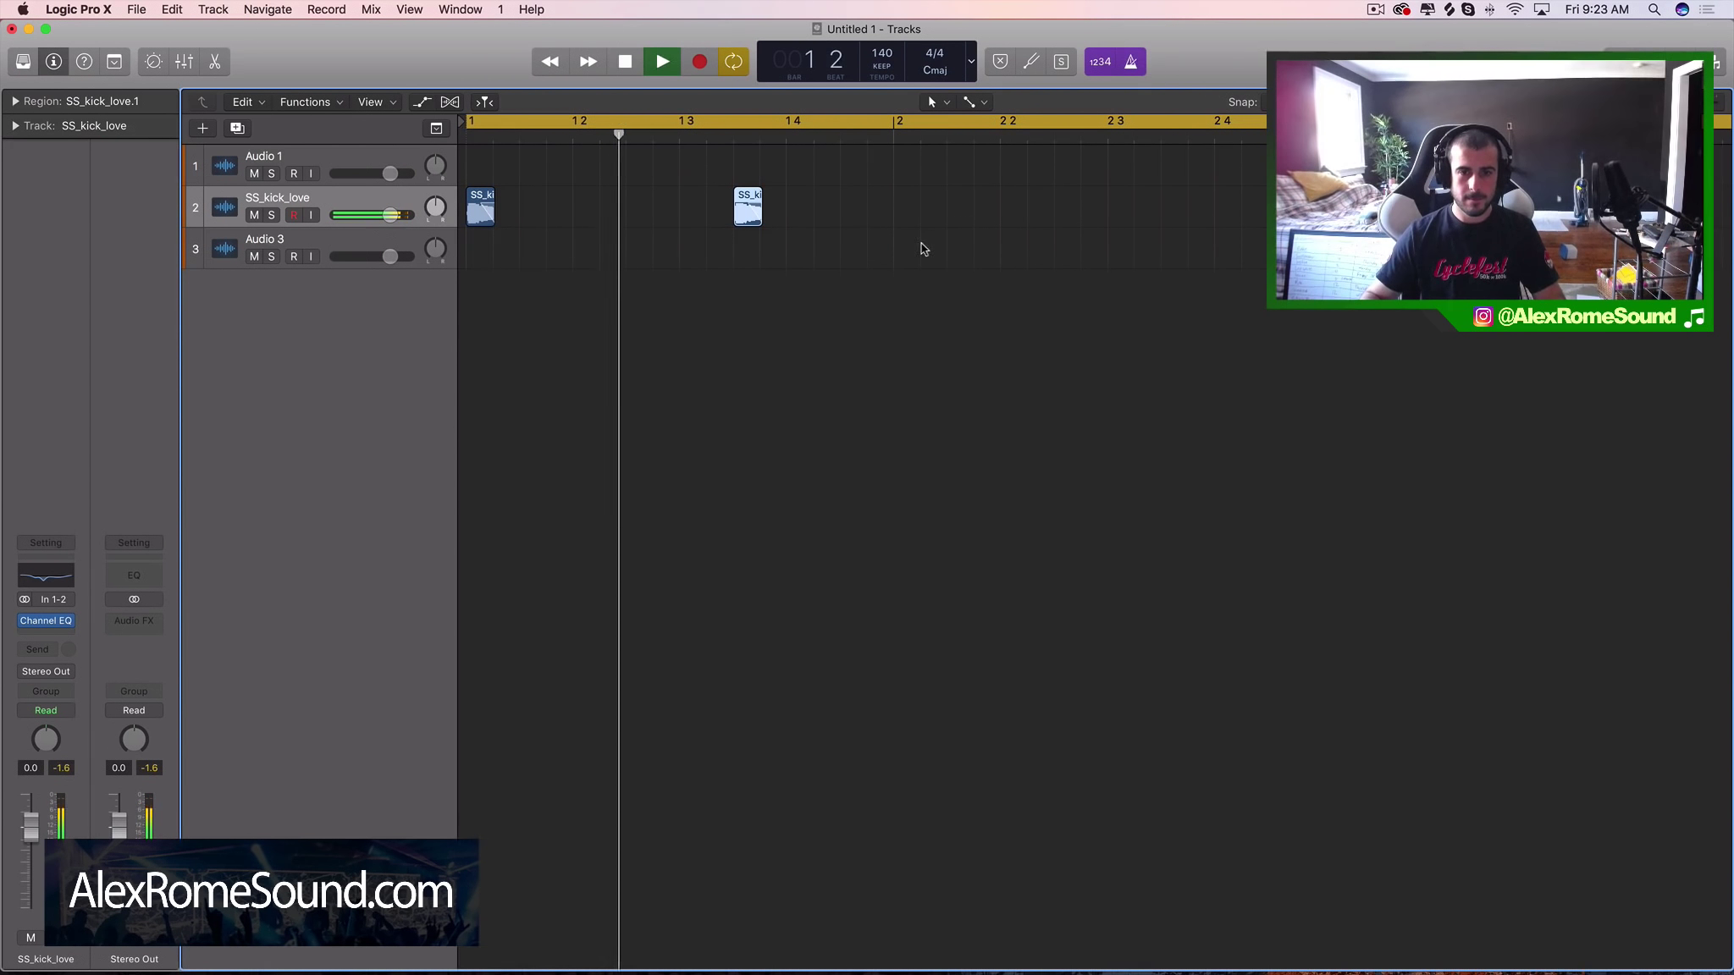
{"action": "key", "text": "space"}
{"action": "left_click_drag", "start_coordinate": [748, 212], "coordinate": [802, 213]}
{"action": "key", "text": "space"}
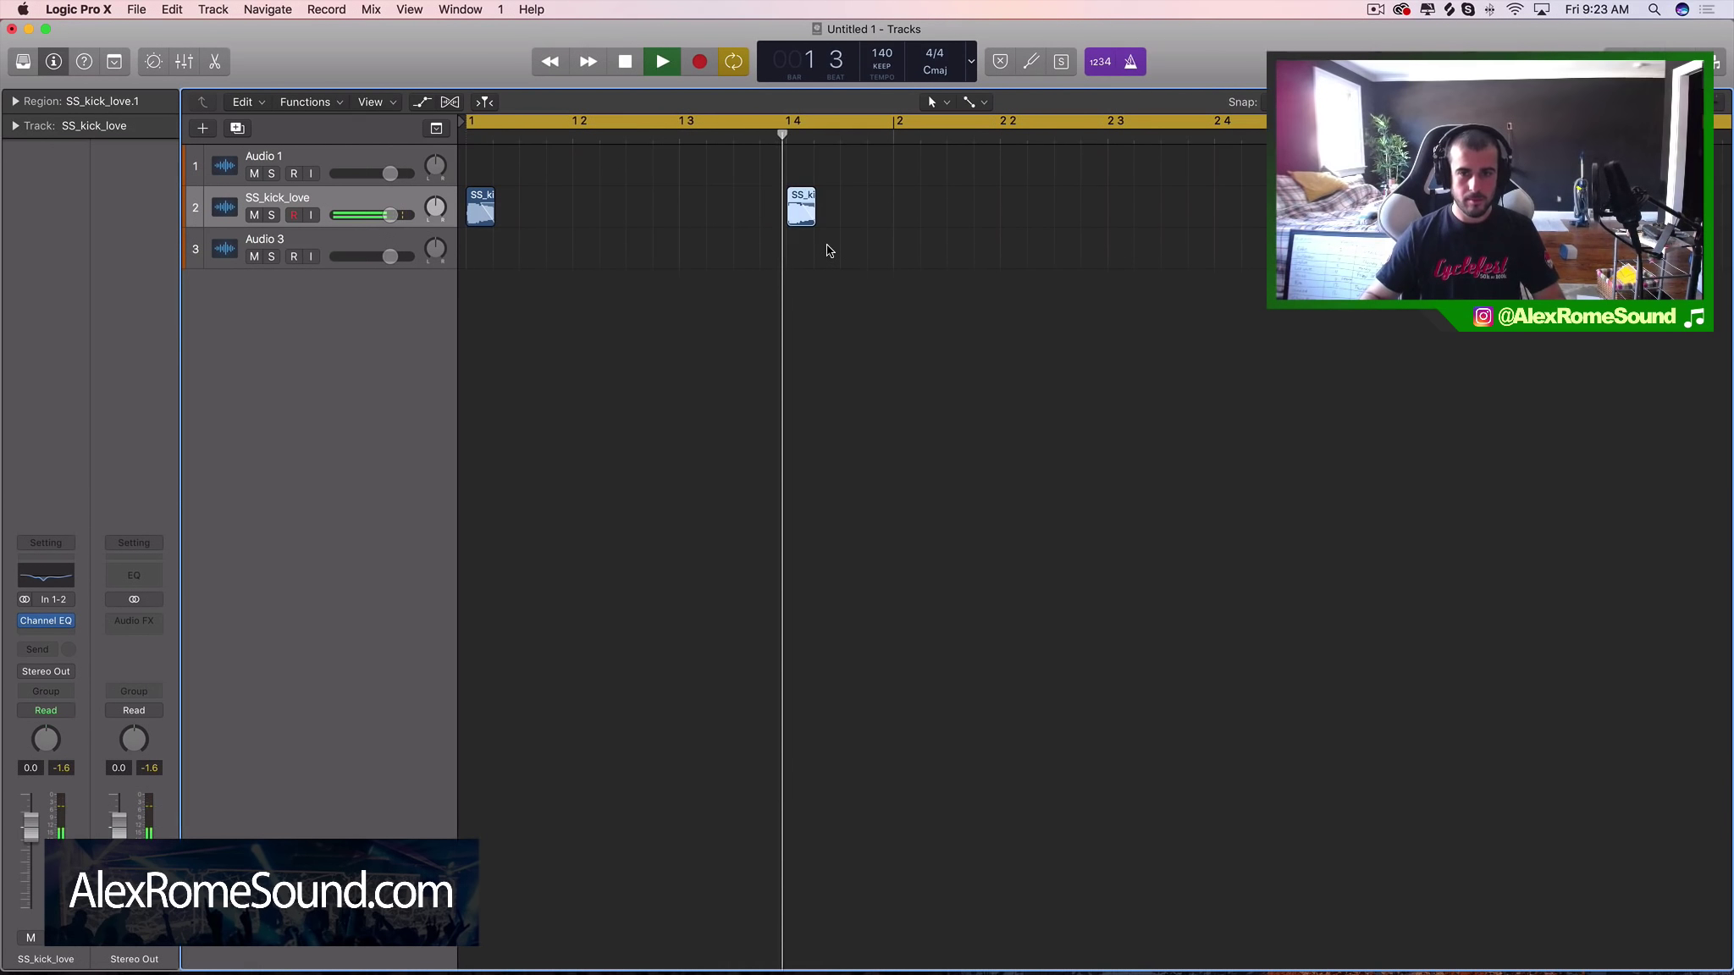
{"action": "key", "text": "space"}
{"action": "key", "text": "space"}
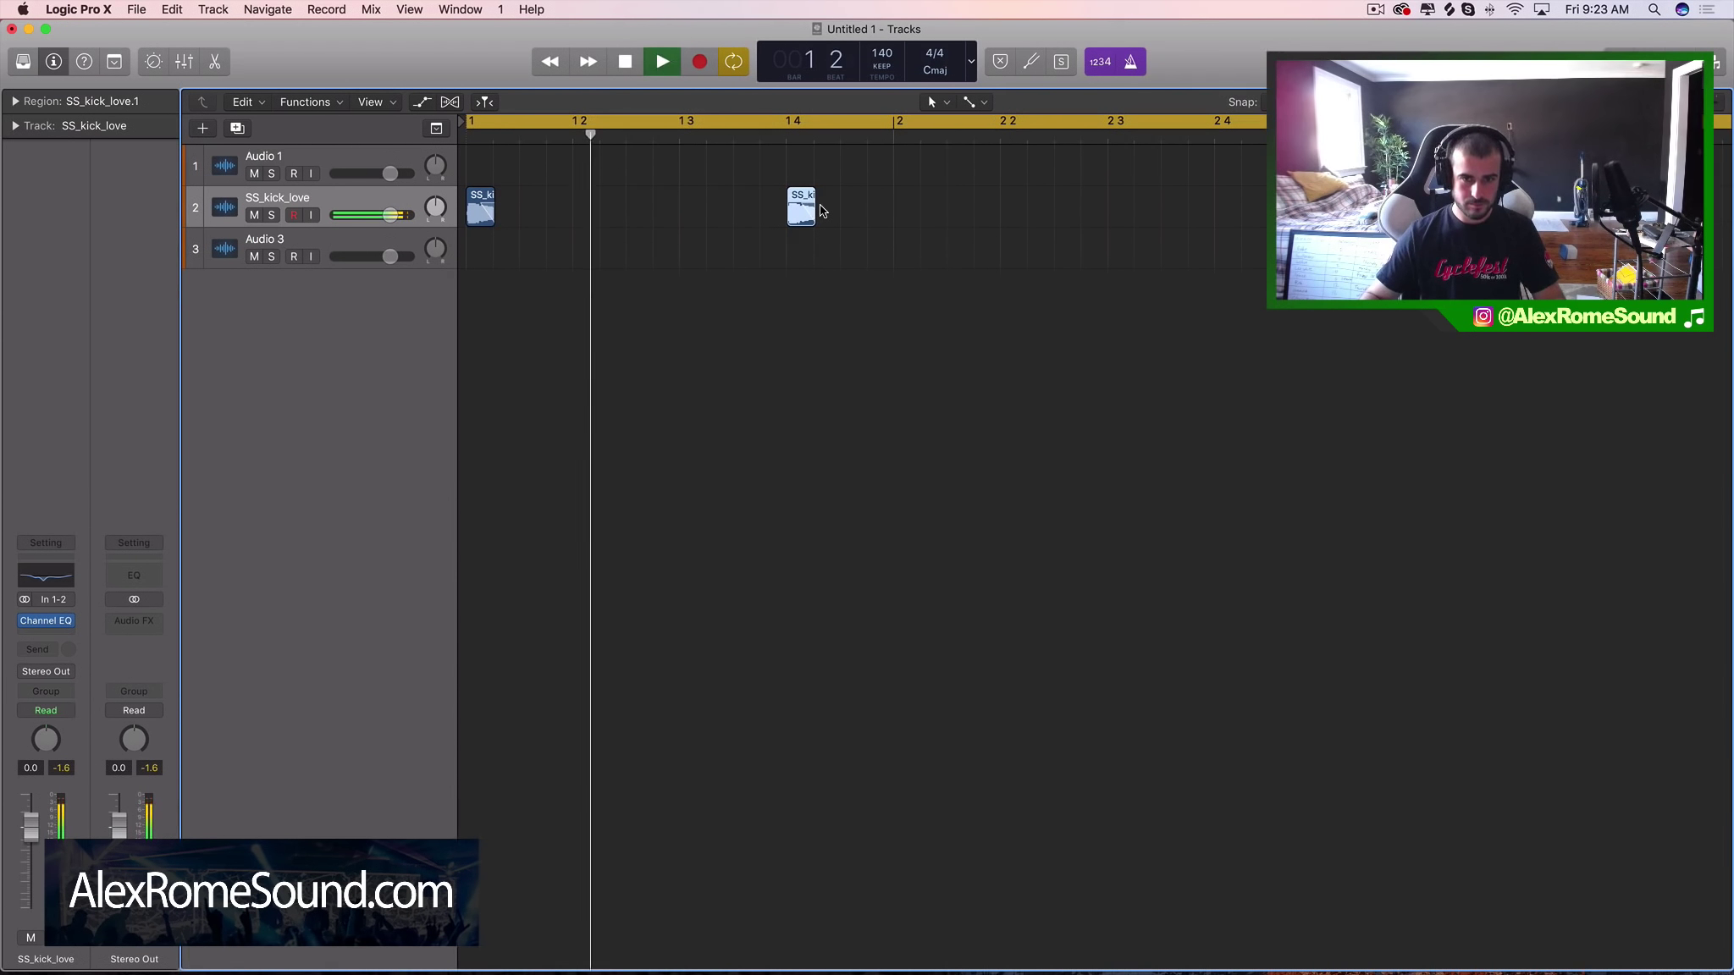
{"action": "key", "text": "space"}
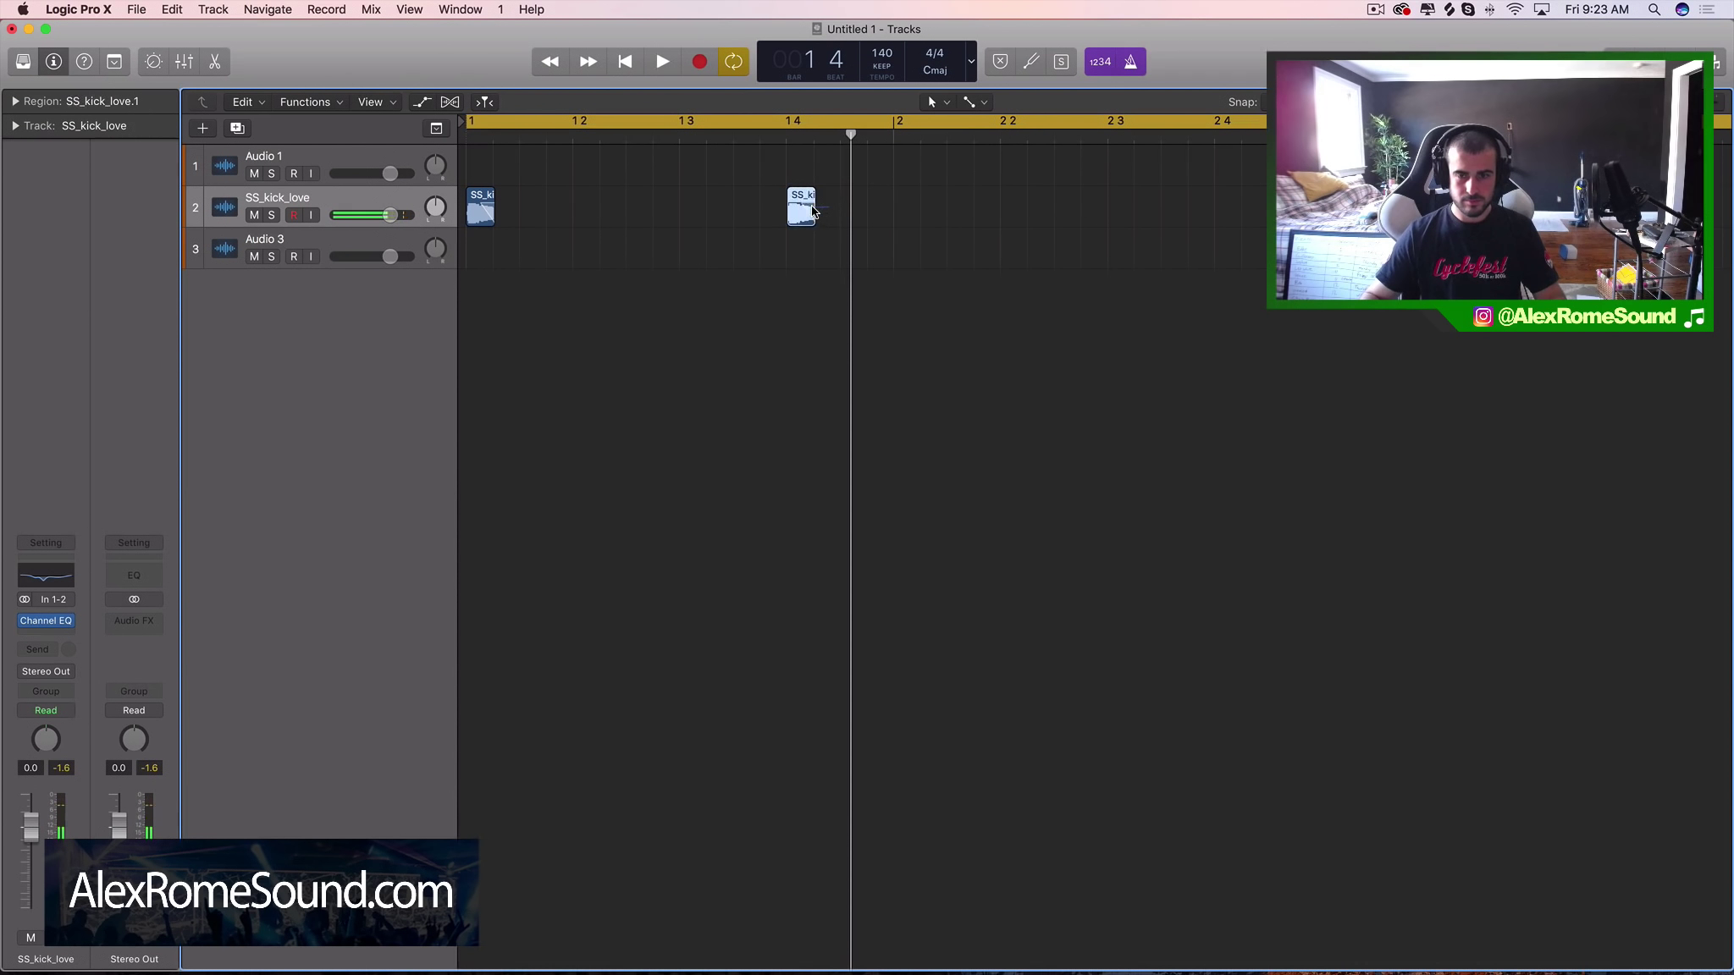
Step: Copy the kick region at position 1 4 to position 2 1 3 and play the pattern
{"action": "left_click_drag", "start_coordinate": [827, 216], "coordinate": [959, 216]}
{"action": "key", "text": "space"}
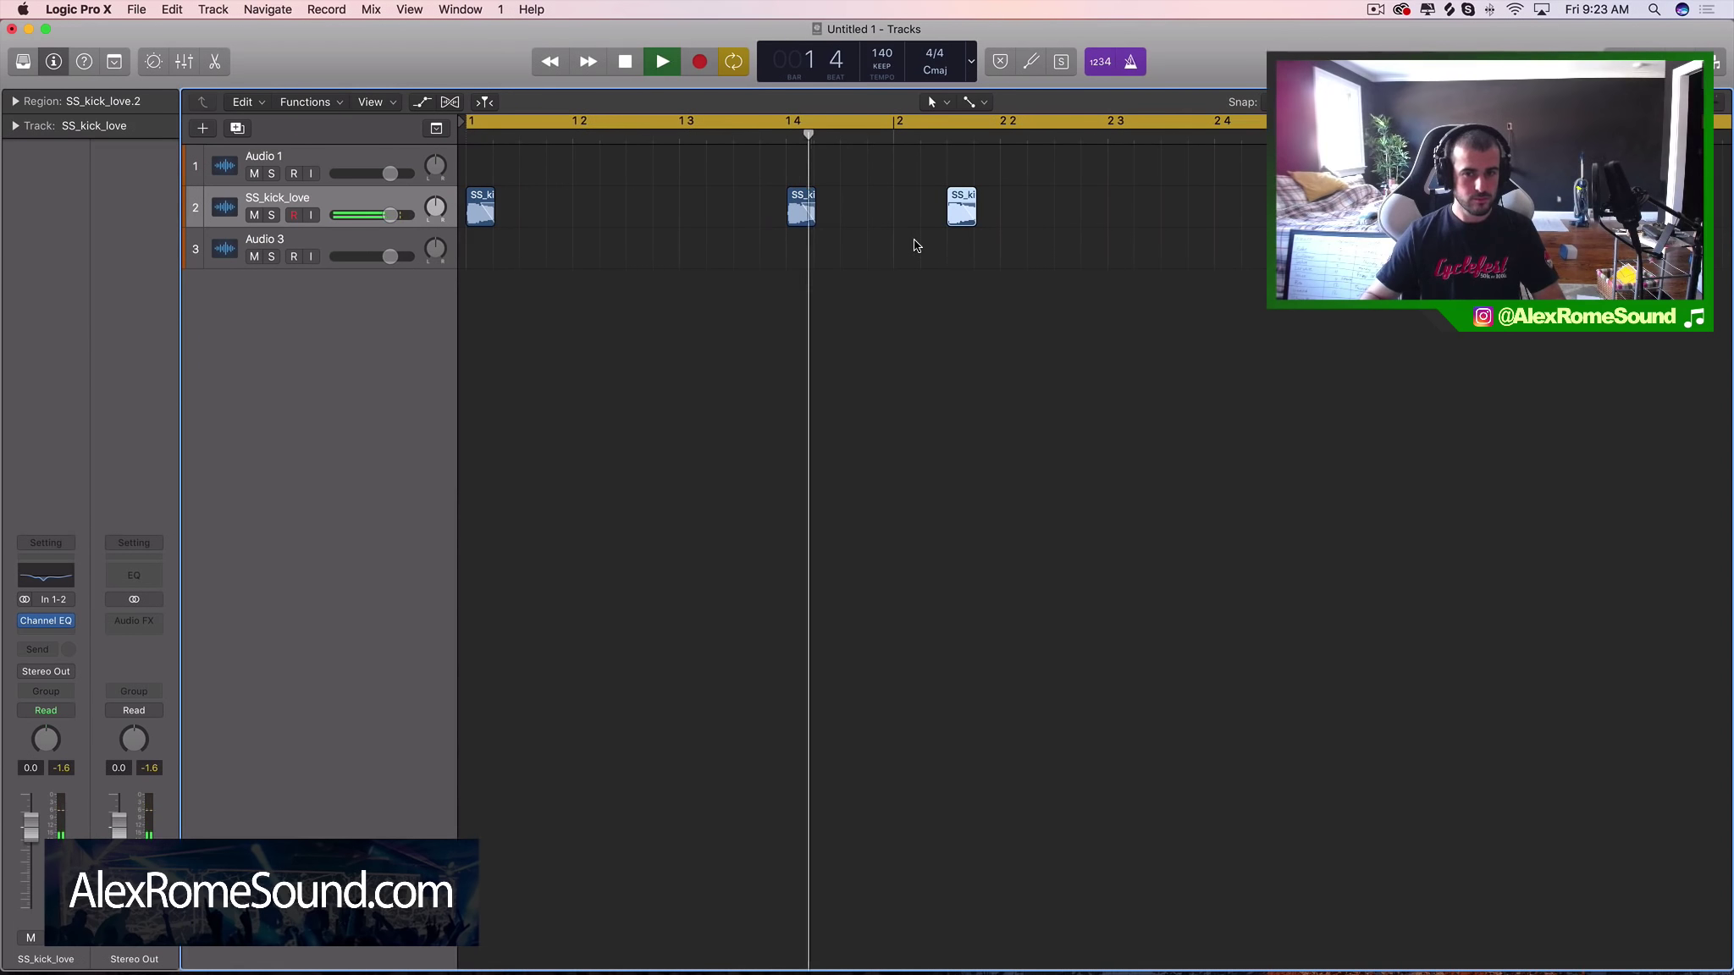
{"action": "key", "text": "space"}
Step: Repeat the last kick region, audition the copy at position 2 3, and place it at position 2 4
{"action": "key", "text": "super+r"}
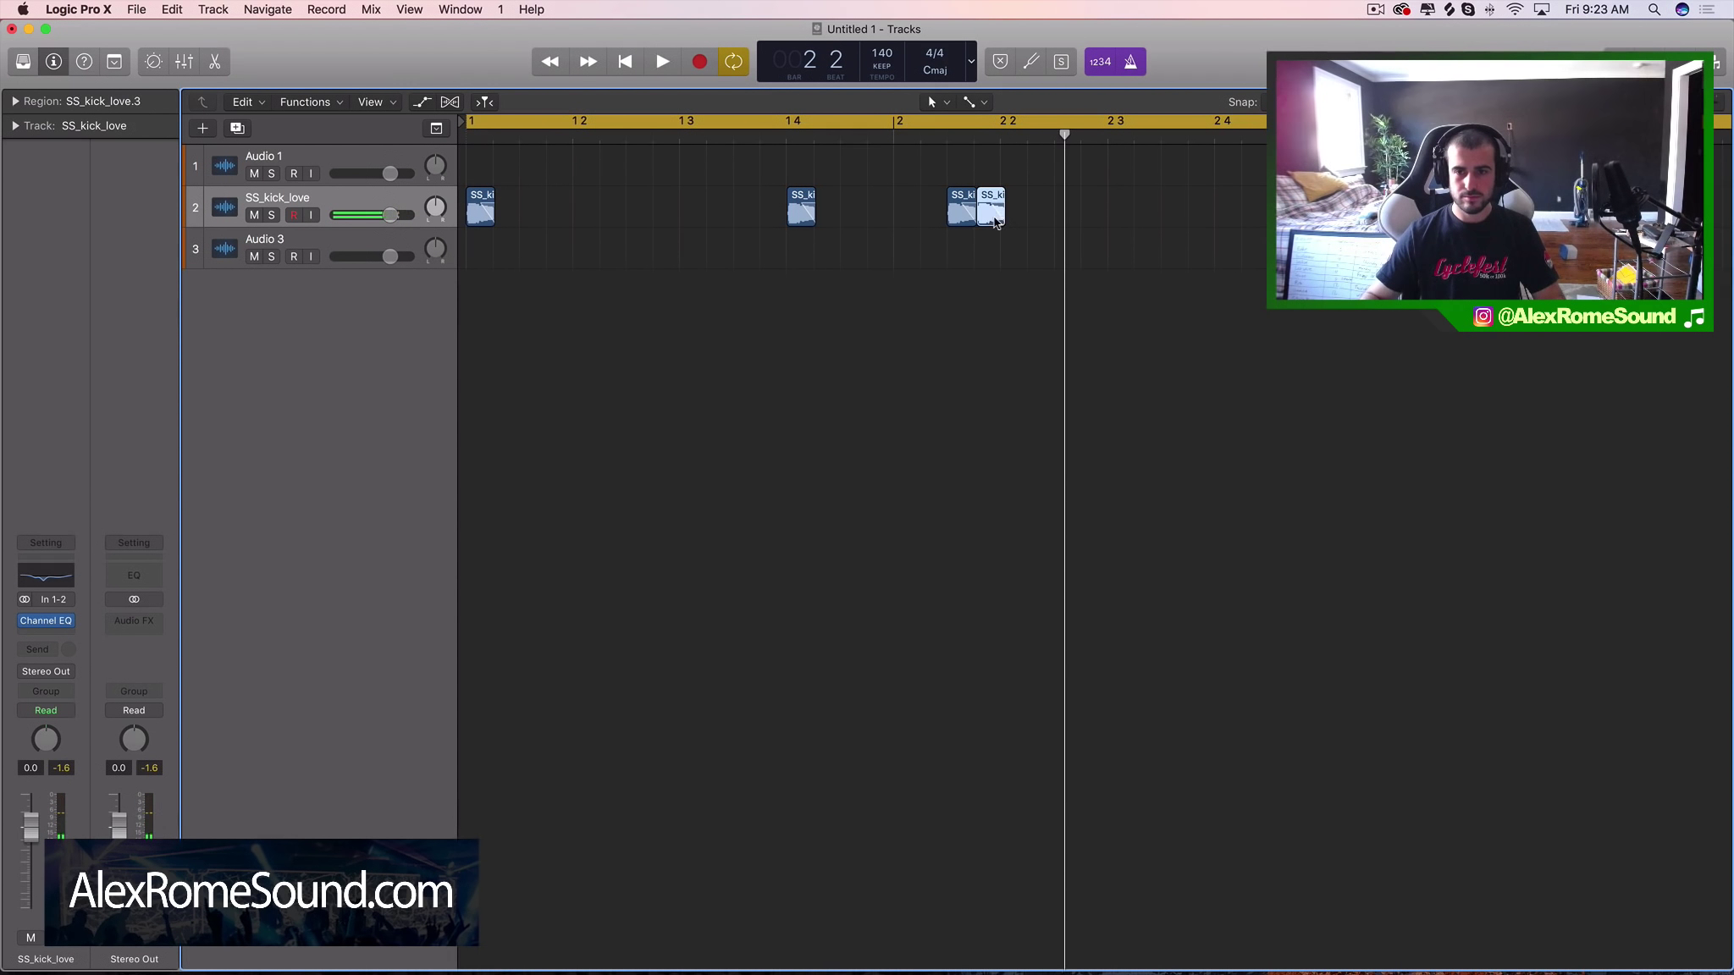
{"action": "left_click_drag", "start_coordinate": [996, 222], "coordinate": [1125, 228]}
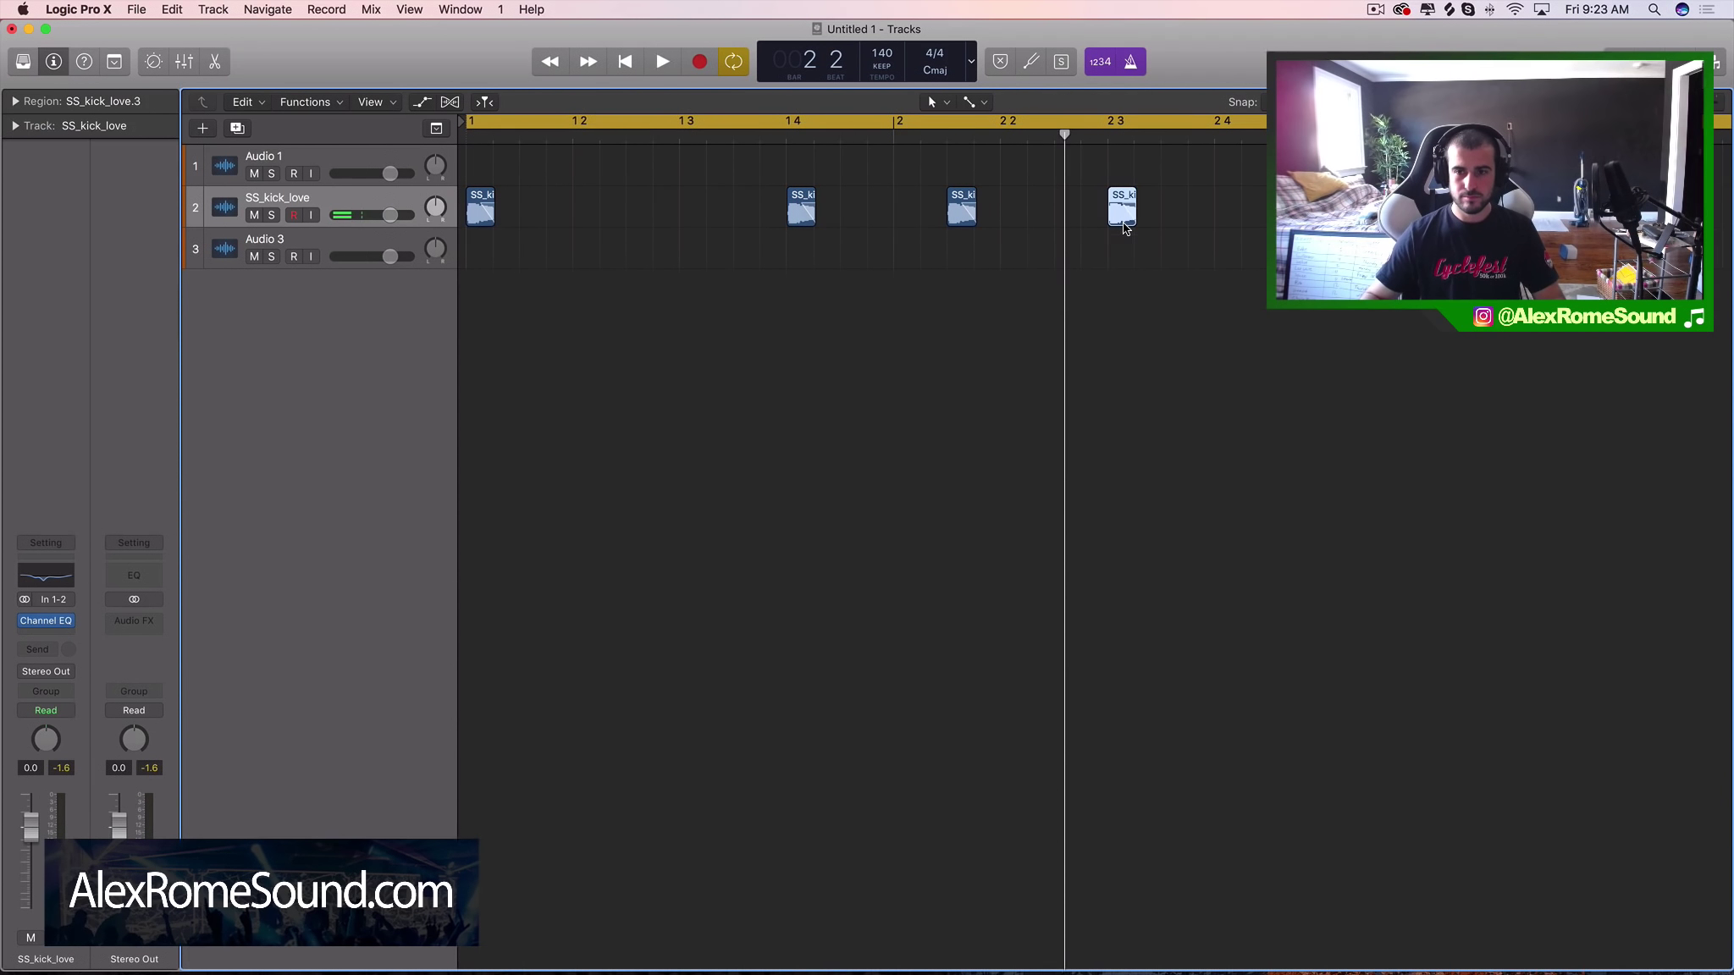
{"action": "key", "text": "space"}
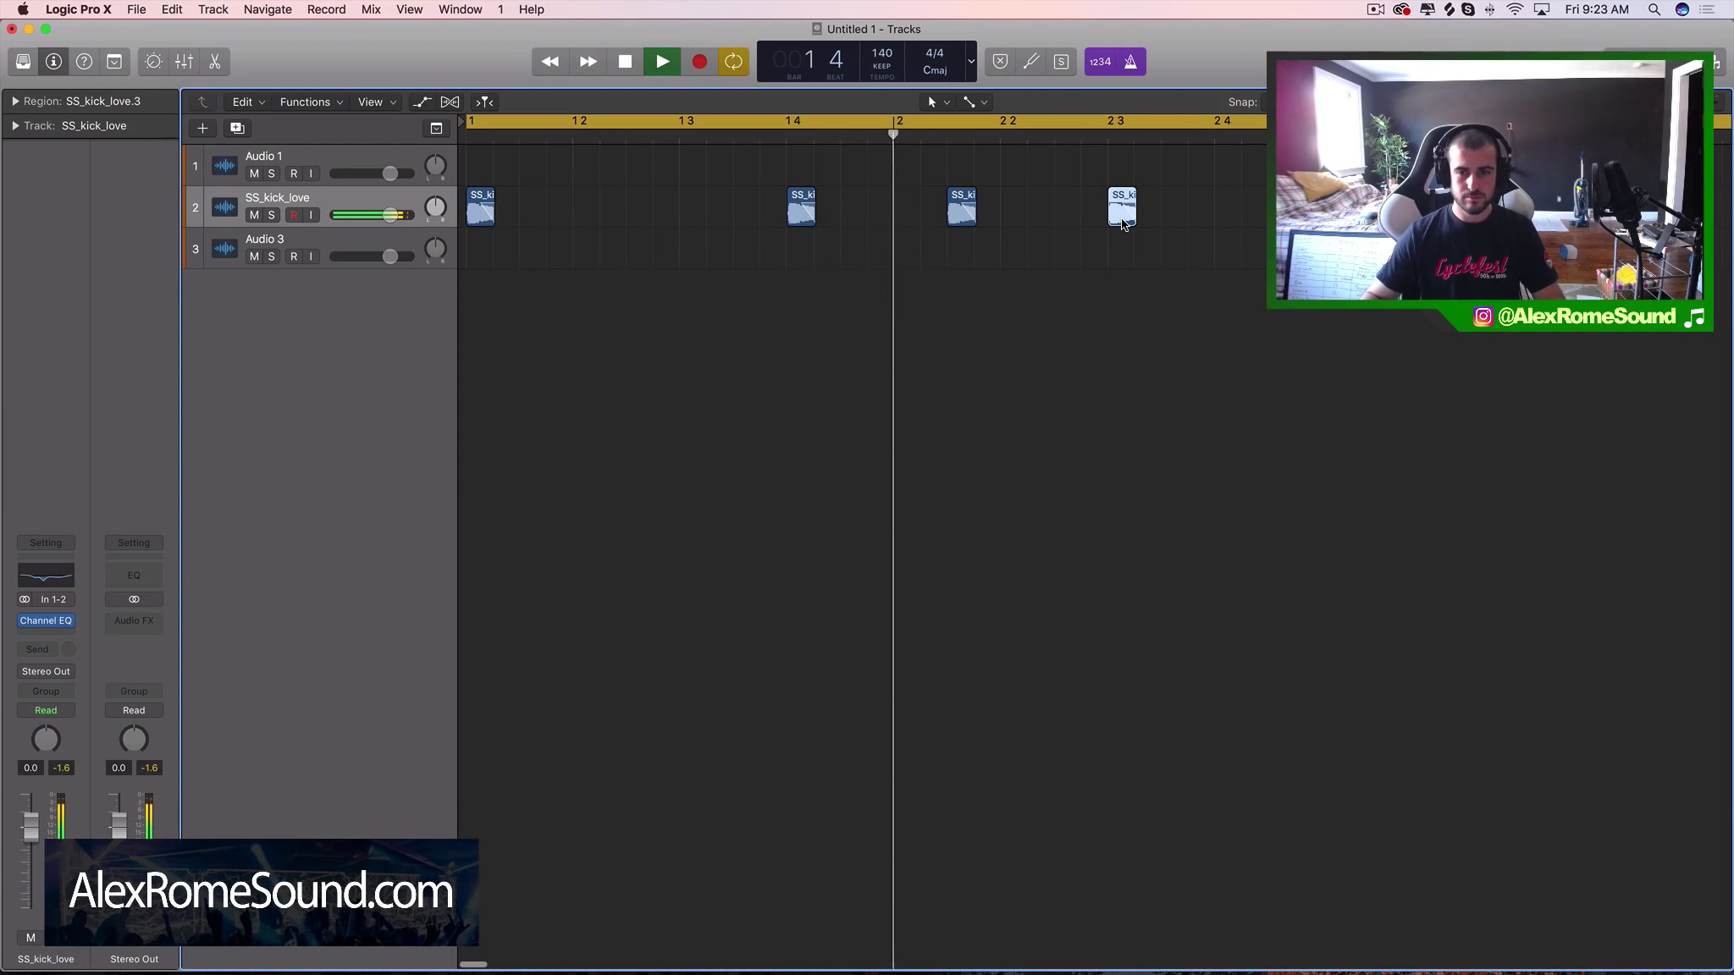
{"action": "key", "text": "space"}
{"action": "left_click_drag", "start_coordinate": [1122, 224], "coordinate": [1230, 222]}
{"action": "key", "text": "space"}
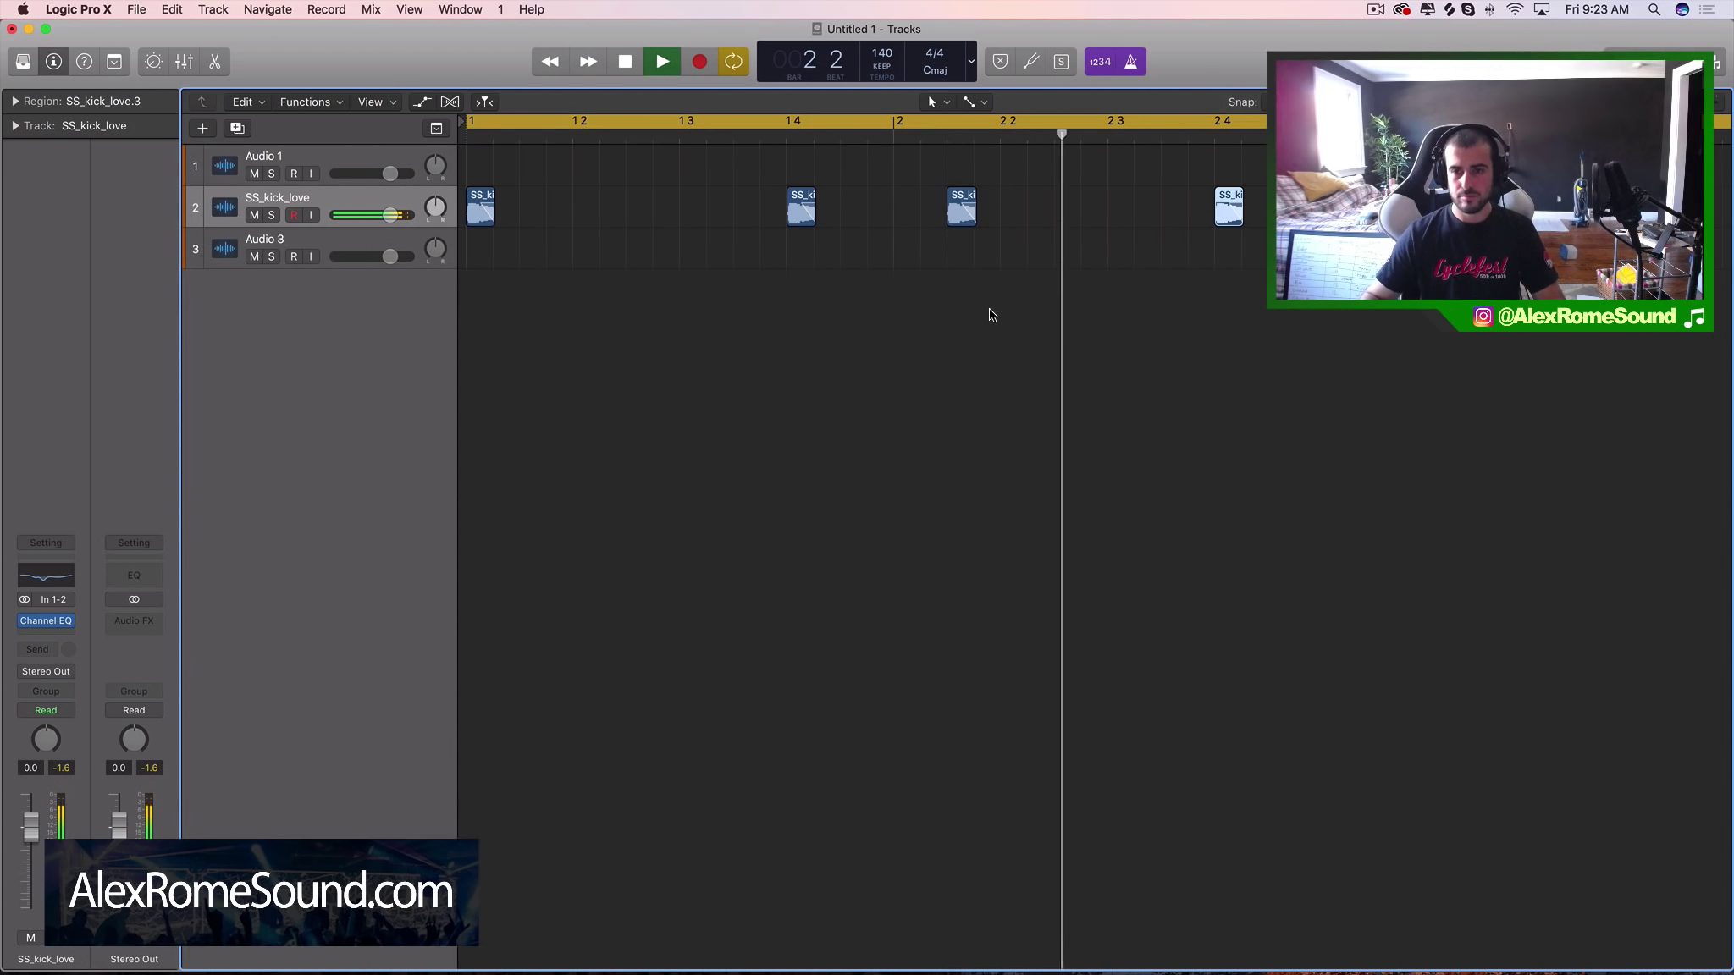
{"action": "key", "text": "space"}
Step: Duplicate all four kick regions so the copies start at bar 3, and play the pattern
{"action": "key", "text": "super+a"}
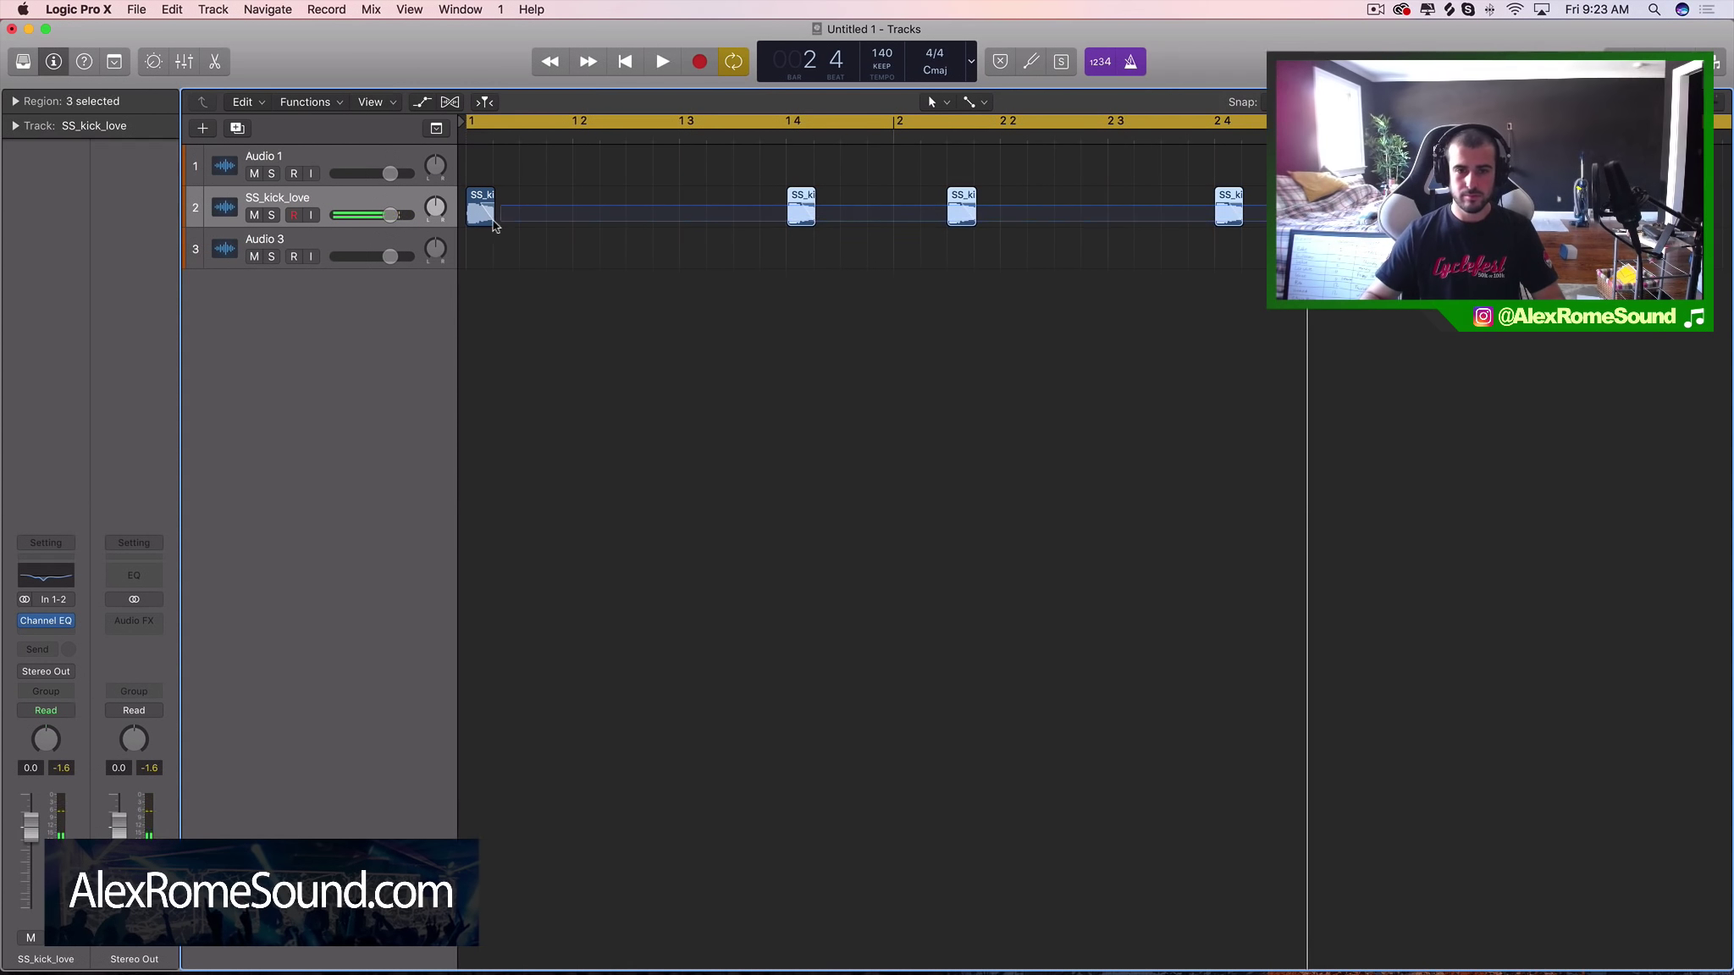
{"action": "key", "text": "super+r"}
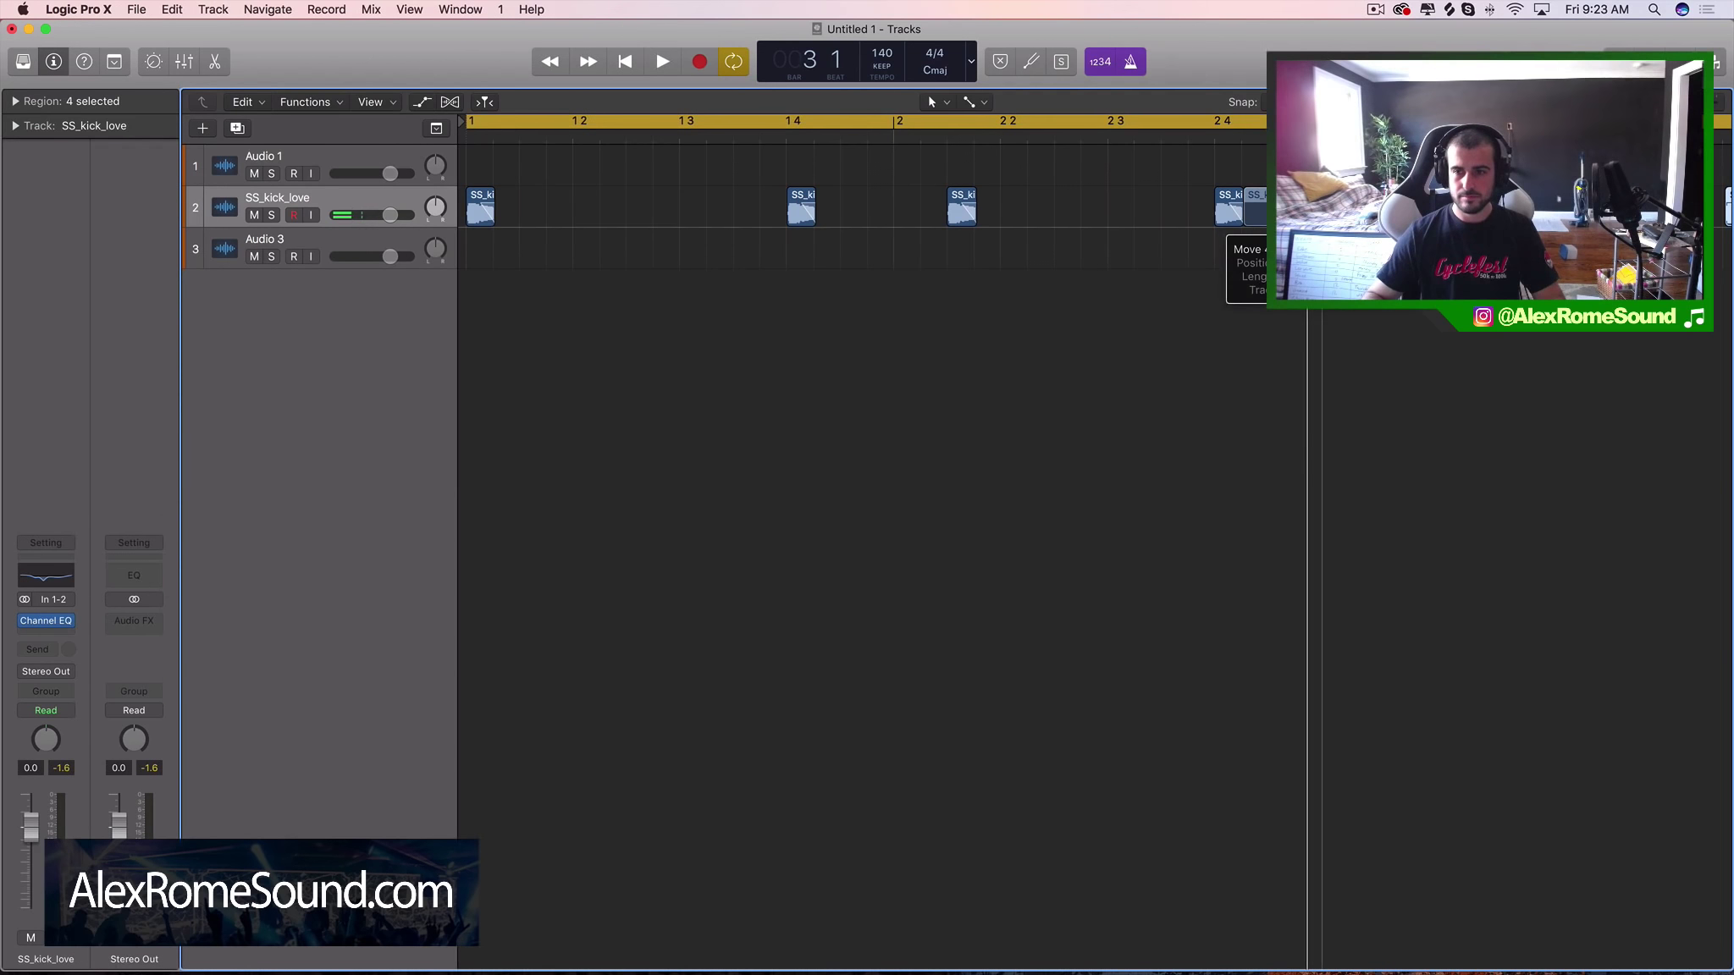
{"action": "key", "text": "super+z"}
{"action": "key", "text": "space"}
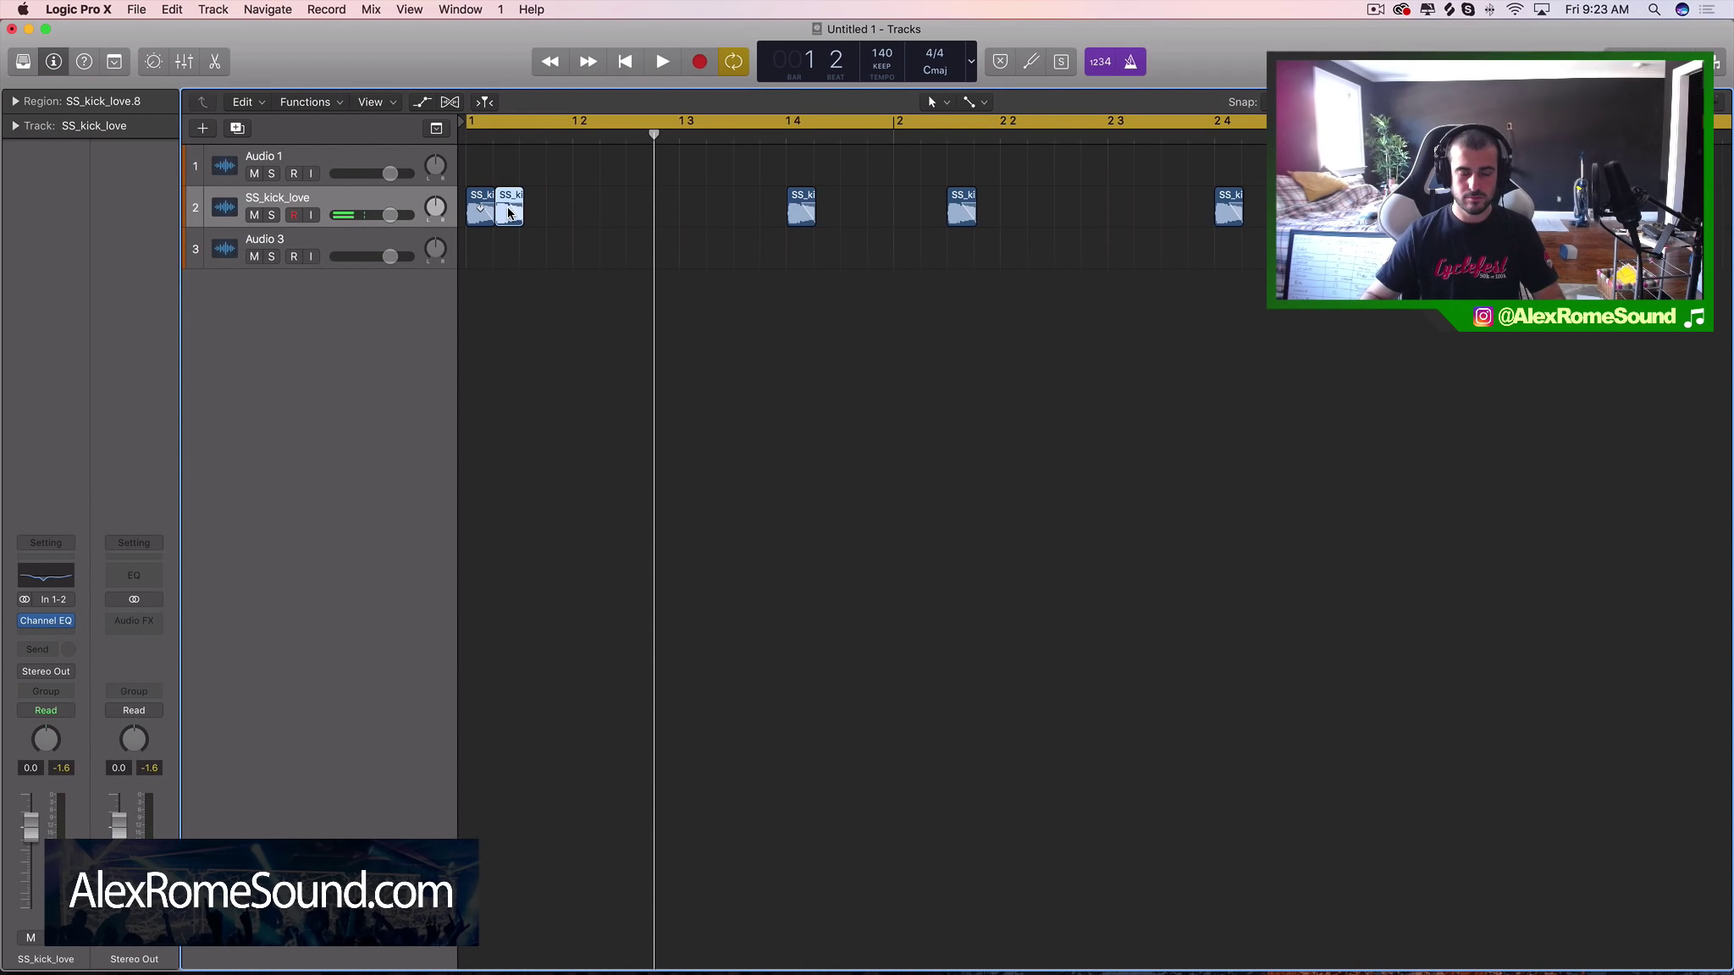
Step: Move the duplicate of the first kick region to position 1 3 3 and play the pattern
{"action": "key", "text": "space"}
{"action": "left_click_drag", "start_coordinate": [508, 214], "coordinate": [745, 214]}
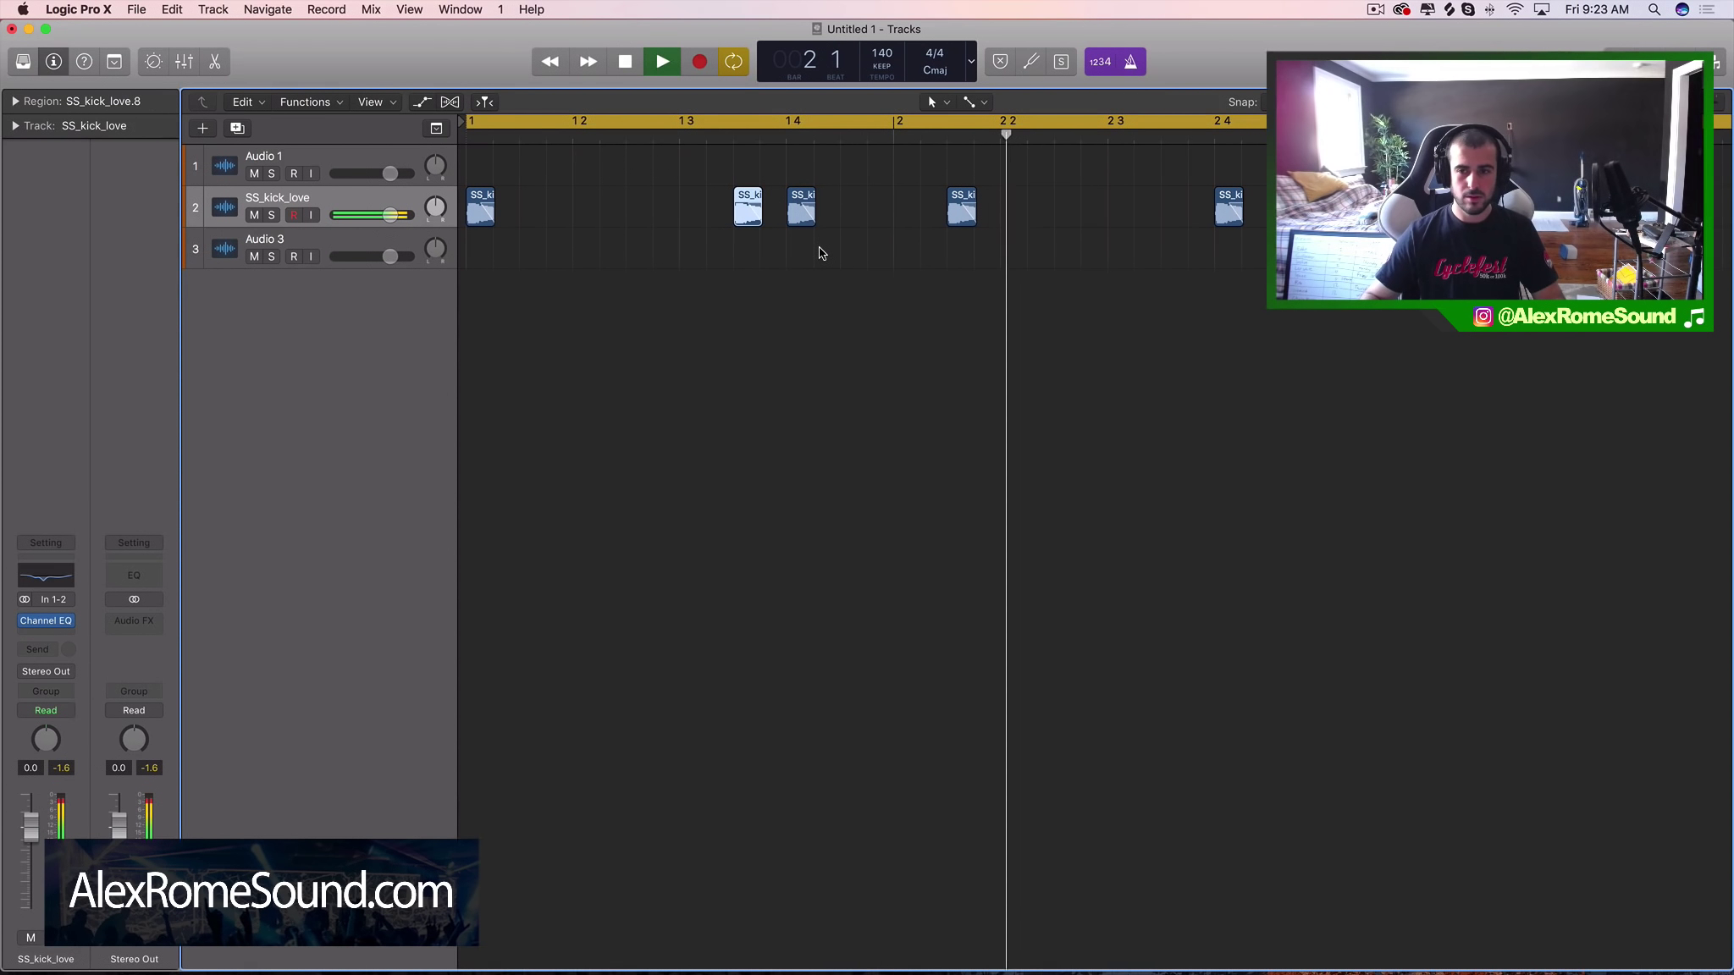
{"action": "key", "text": "space"}
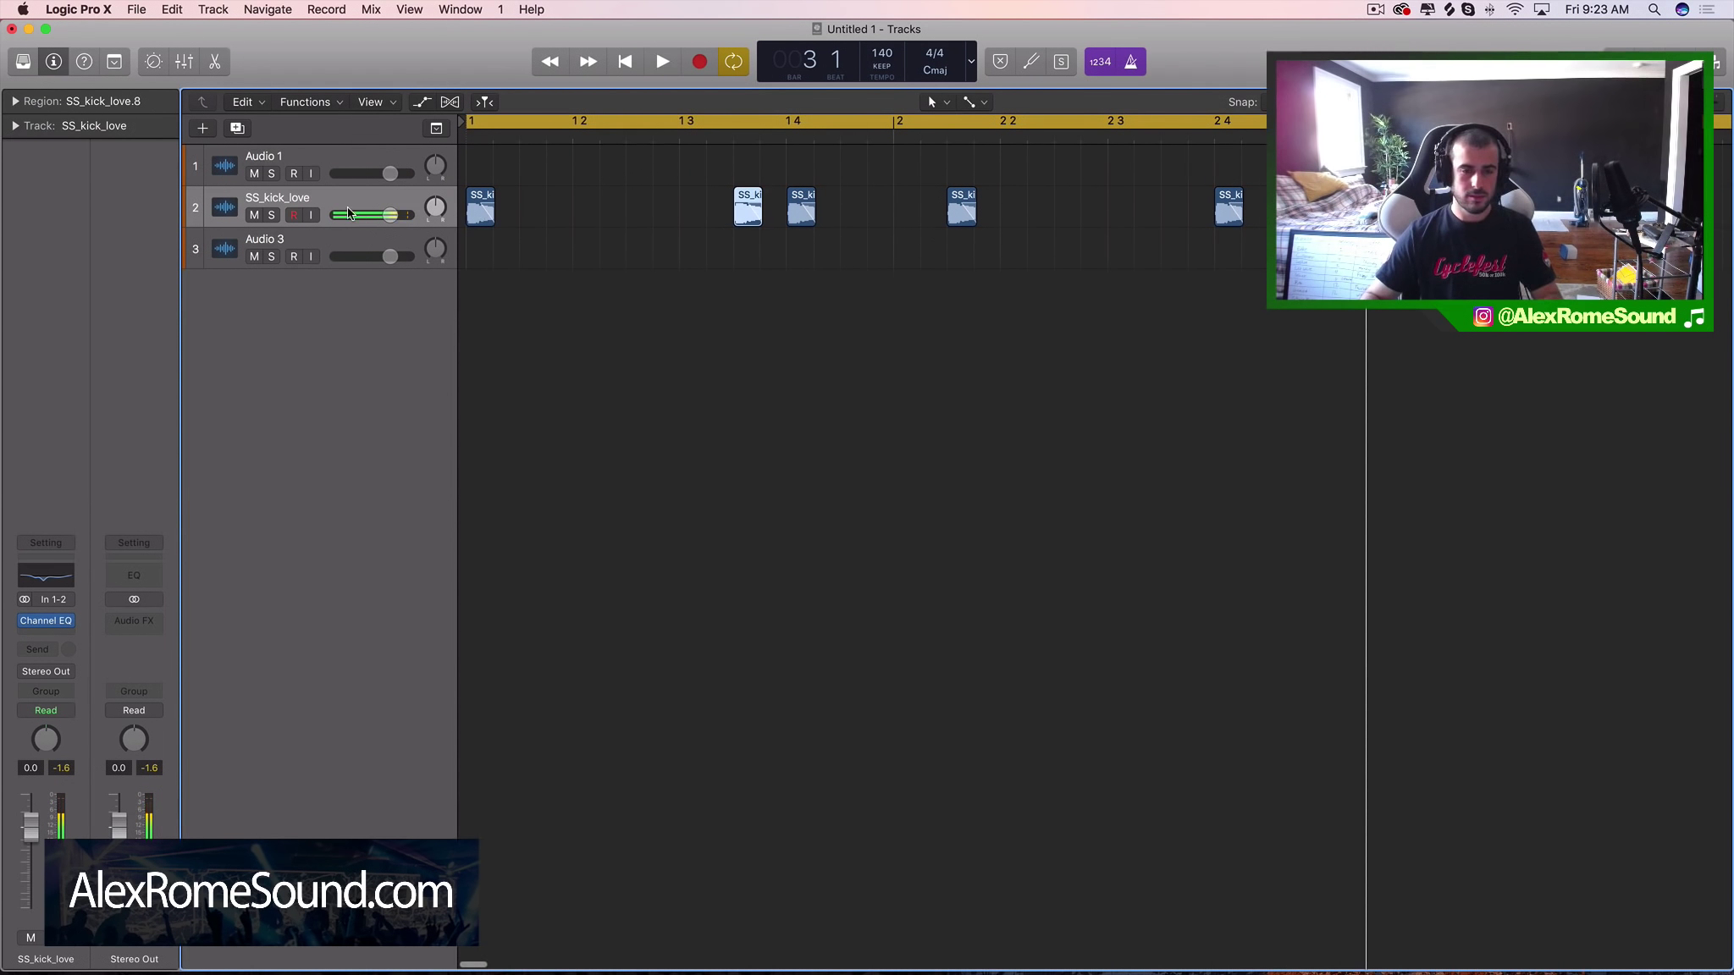
Step: Copy the last kick region in bar 4 to position 4 3 and play the four-bar pattern
{"action": "key", "text": "super+Left"}
{"action": "key", "text": "super+Left"}
{"action": "key", "text": "super+Left"}
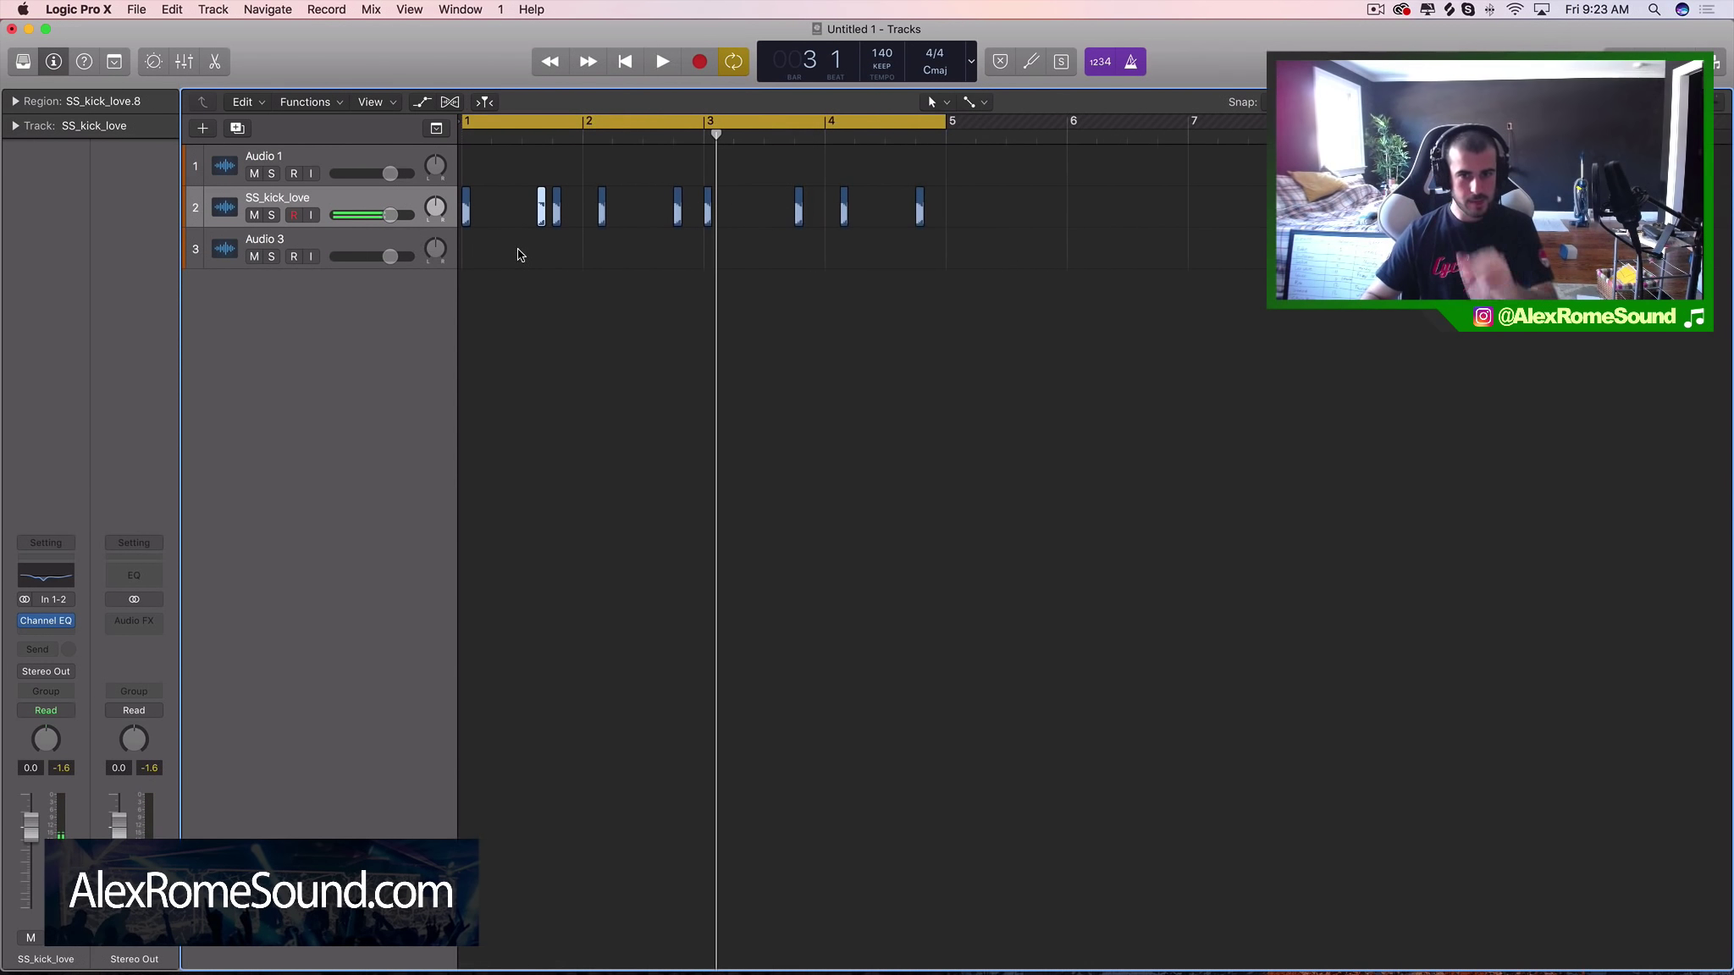
{"action": "scroll", "coordinate": [643, 251], "scroll_direction": "left", "scroll_amount": 1}
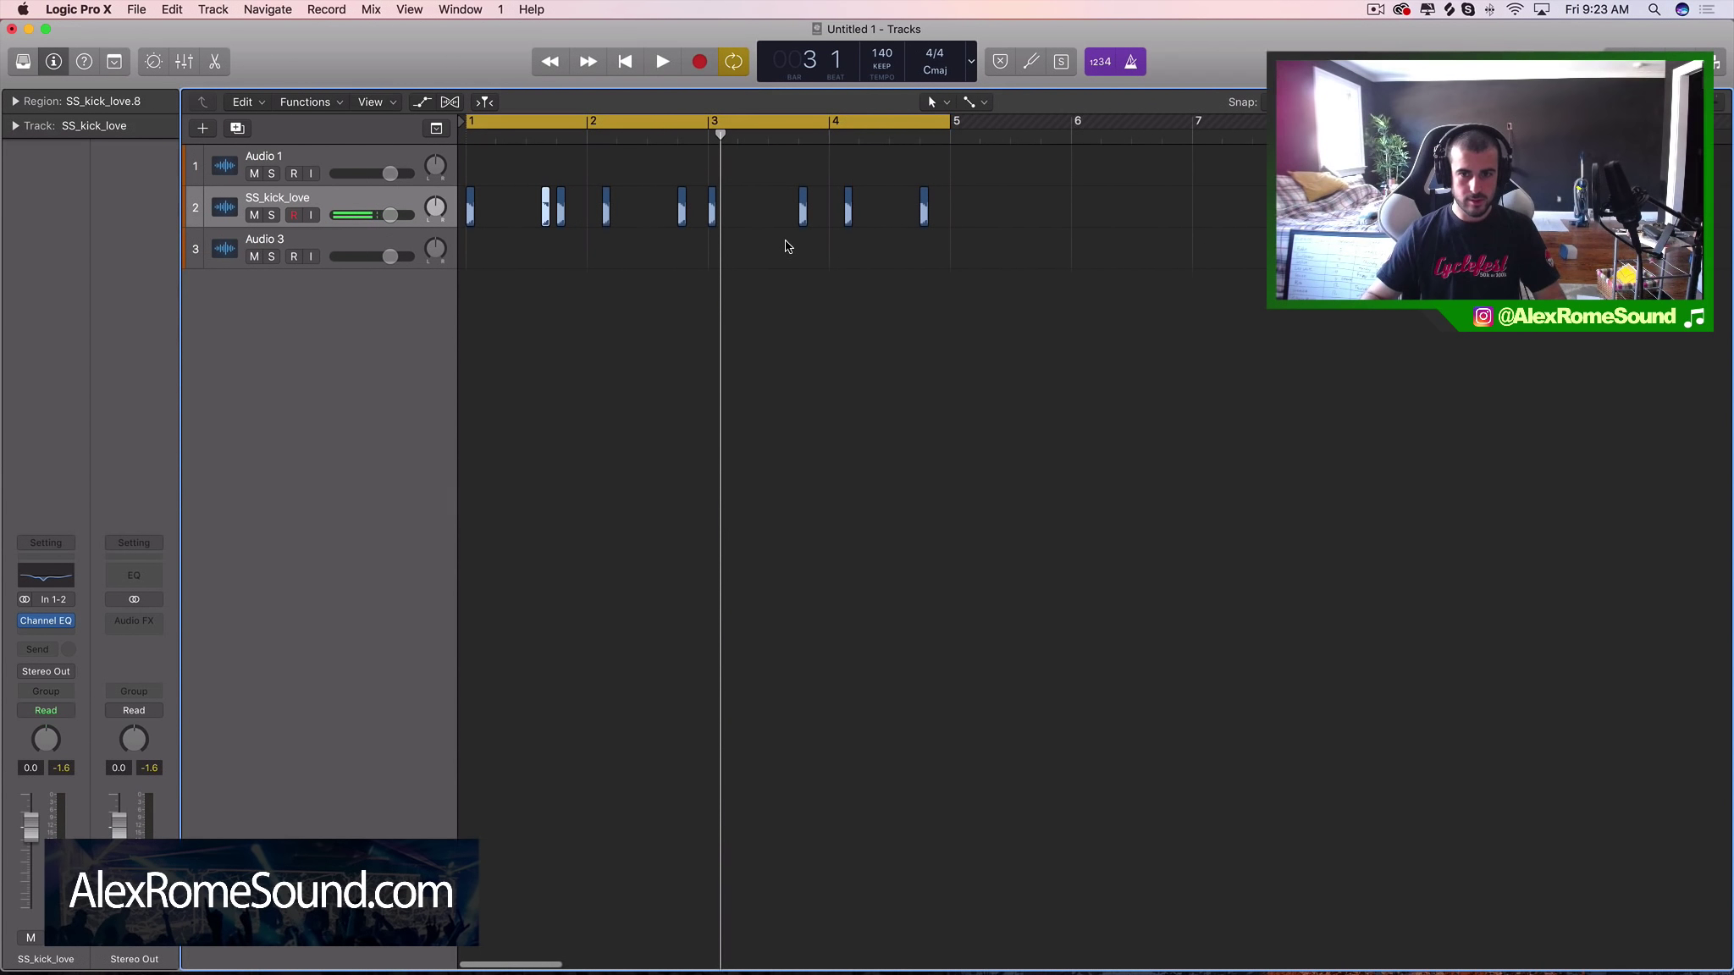
{"action": "key", "text": "super+Right"}
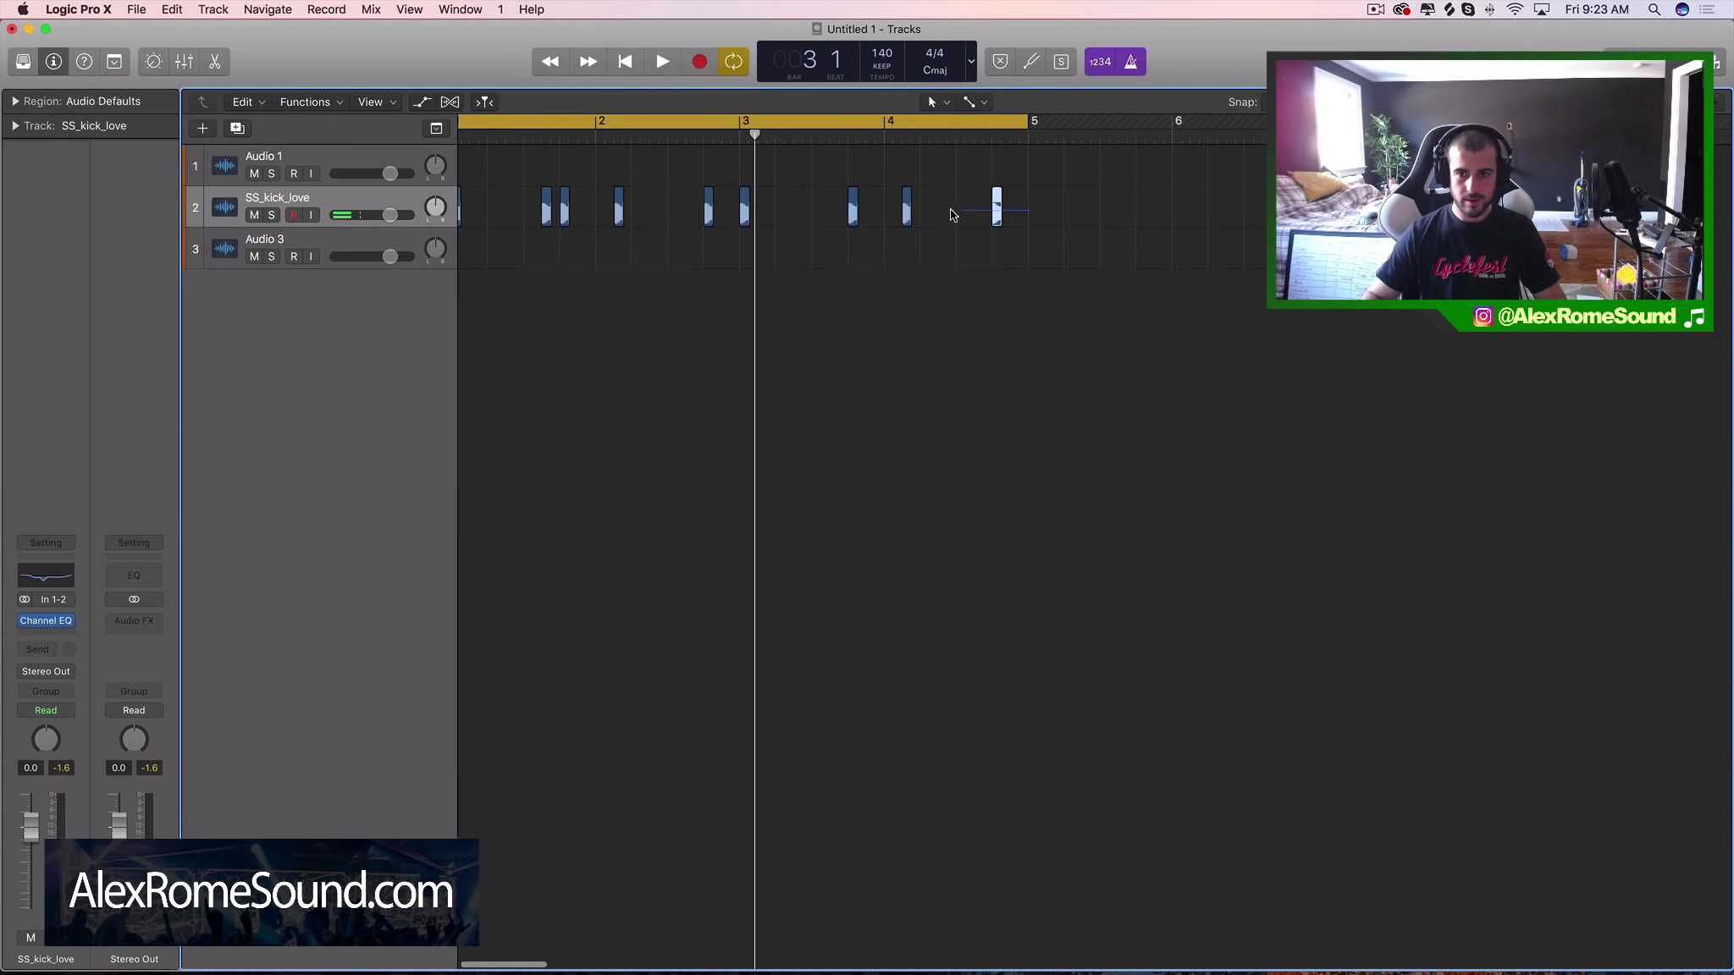
{"action": "left_click", "coordinate": [996, 207]}
{"action": "key", "text": "super+Right"}
{"action": "key", "text": "super+Right"}
{"action": "left_click_drag", "start_coordinate": [996, 207], "coordinate": [902, 209]}
{"action": "key", "text": "space"}
{"action": "key", "text": "super+Left"}
{"action": "key", "text": "super+Left"}
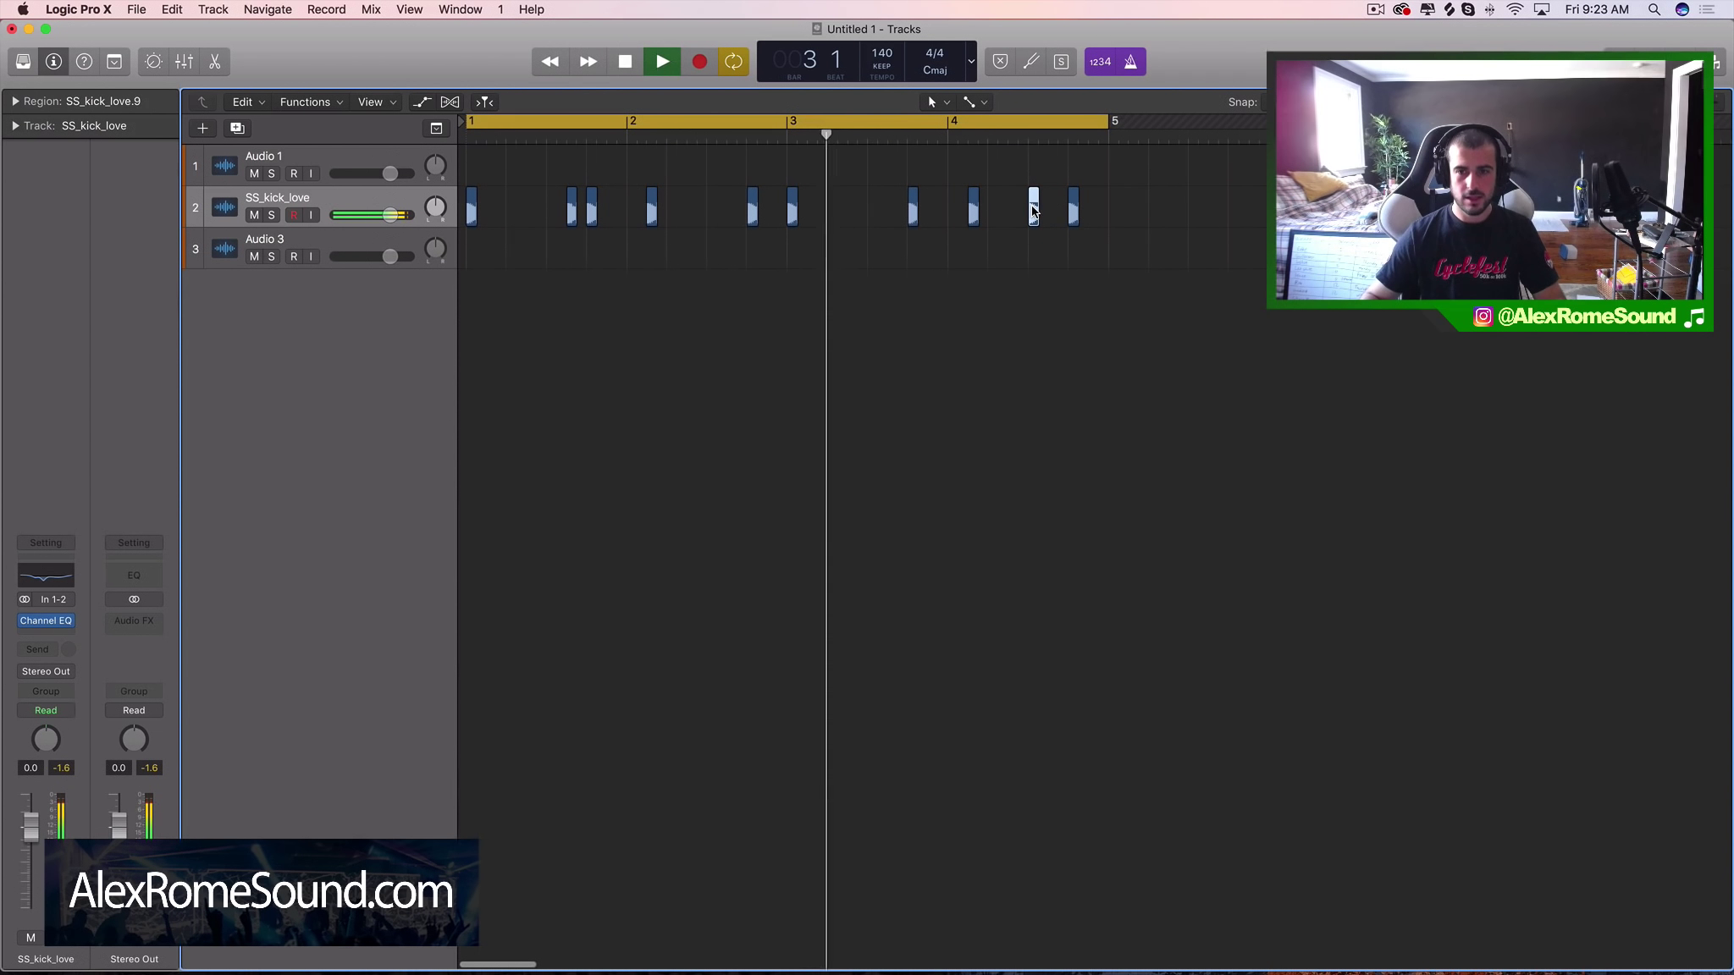
Step: Move the added kick region to position 4 3 3 and listen to the pattern again
{"action": "key", "text": "space"}
{"action": "mouse_move", "coordinate": [1039, 210]}
{"action": "left_mouse_down"}
{"action": "mouse_move", "coordinate": [1100, 213]}
{"action": "mouse_move", "coordinate": [1059, 213]}
{"action": "left_mouse_up"}
{"action": "key", "text": "space"}
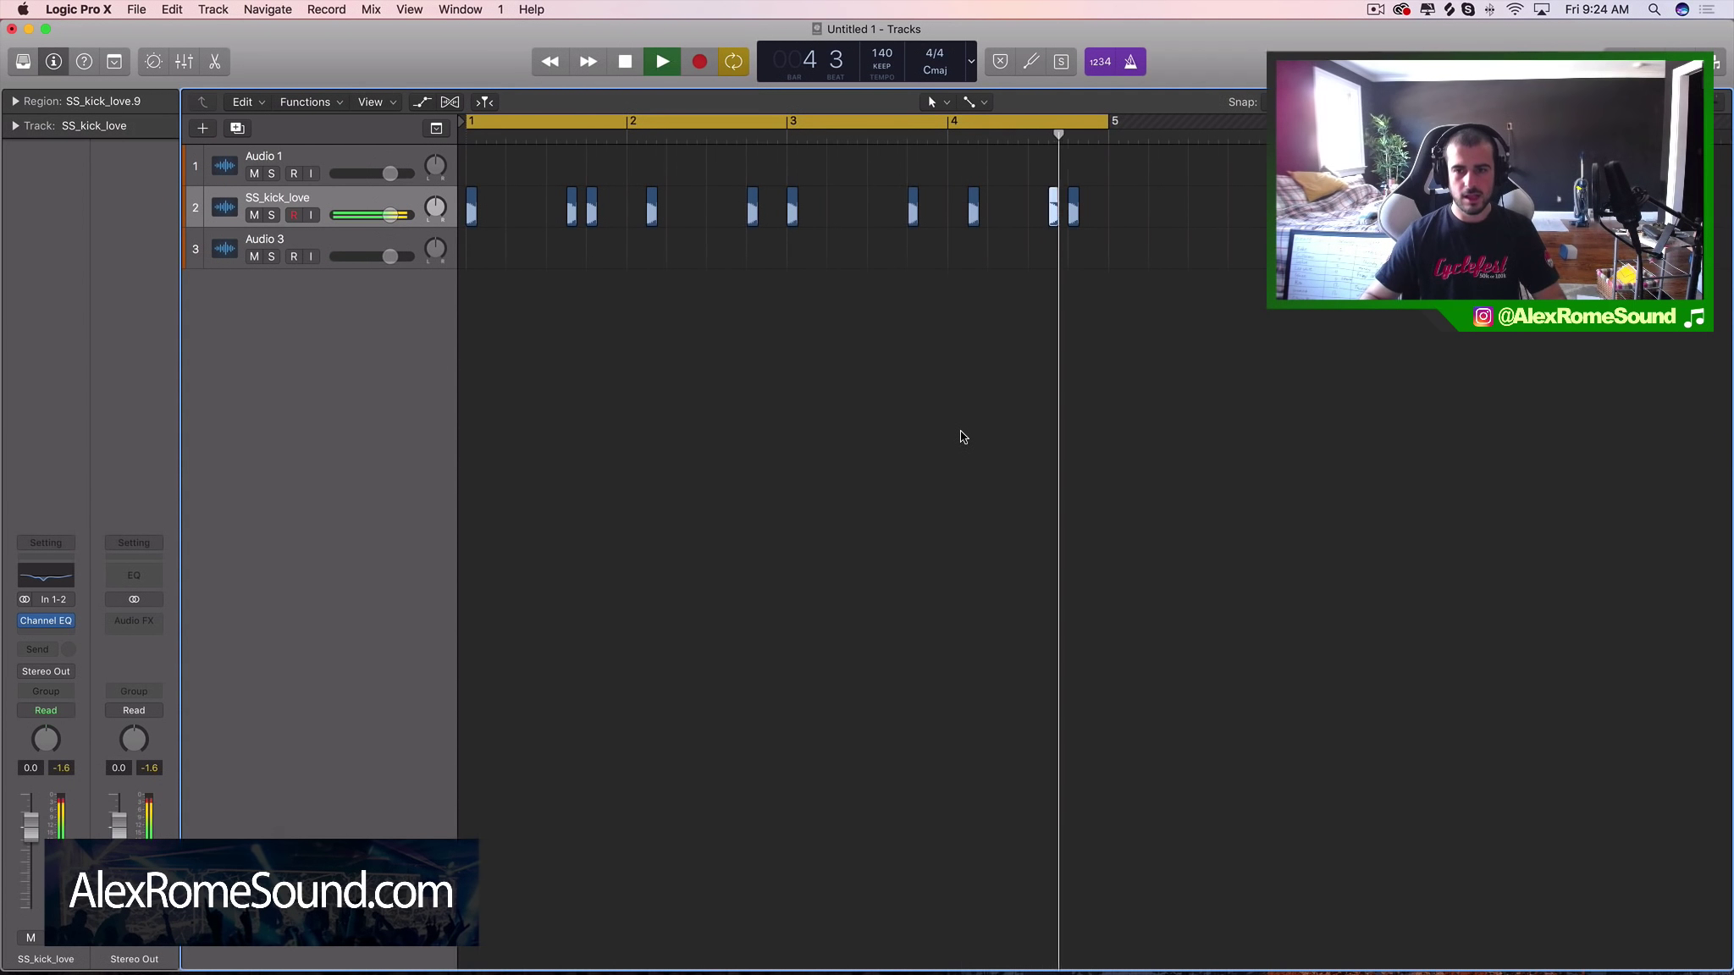
{"action": "key", "text": "space"}
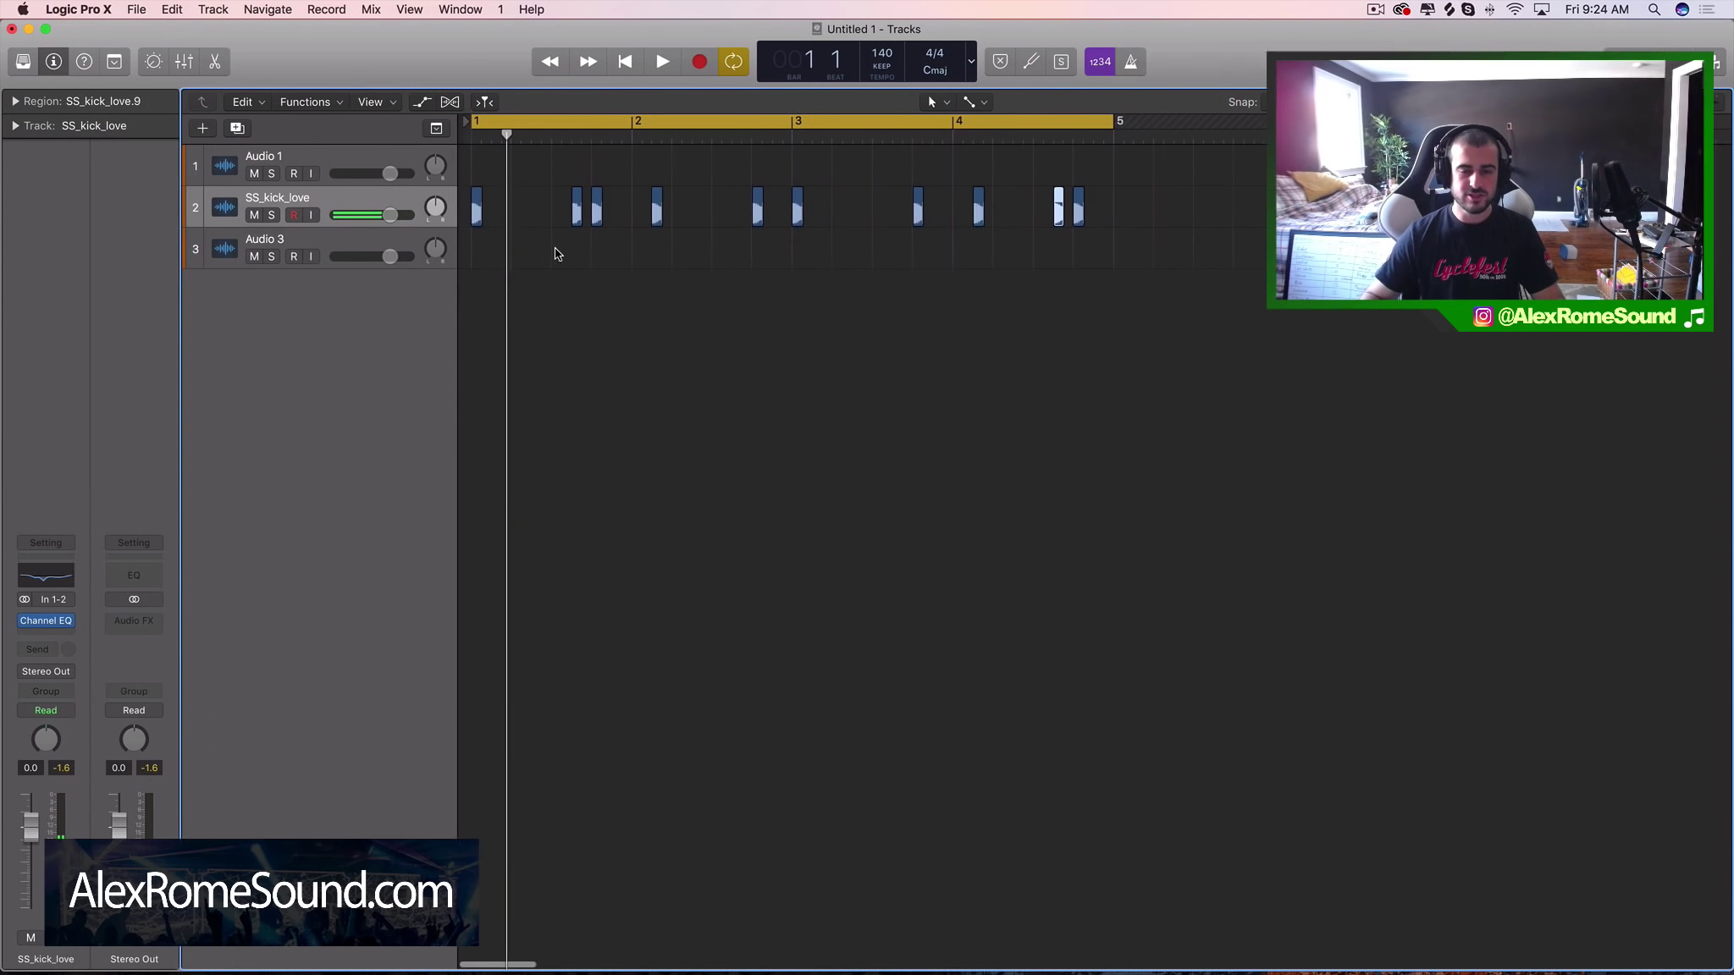
Step: Set the cycle range to cover only bar 1
{"action": "key", "text": "super+Right"}
{"action": "key", "text": "super+Right"}
{"action": "key", "text": "super+Right"}
{"action": "scroll", "coordinate": [556, 250], "scroll_direction": "left", "scroll_amount": 10}
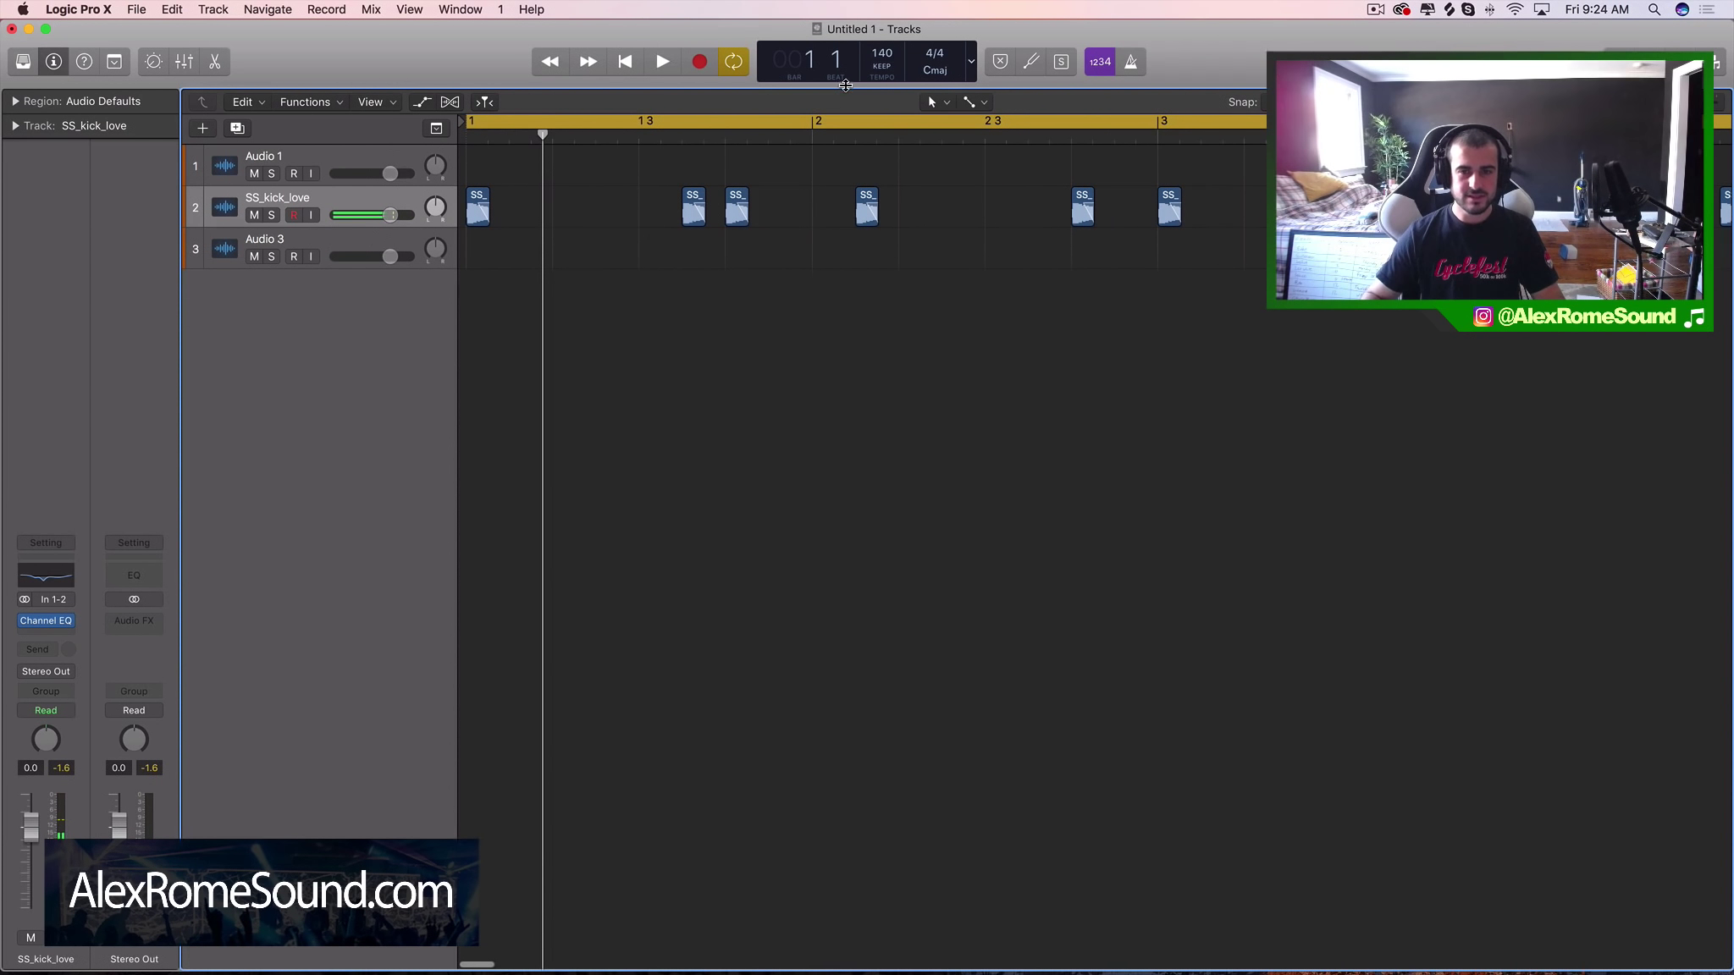
{"action": "mouse_move", "coordinate": [815, 123]}
{"action": "left_mouse_down"}
{"action": "mouse_move", "coordinate": [471, 123]}
{"action": "mouse_move", "coordinate": [549, 137]}
{"action": "left_mouse_up"}
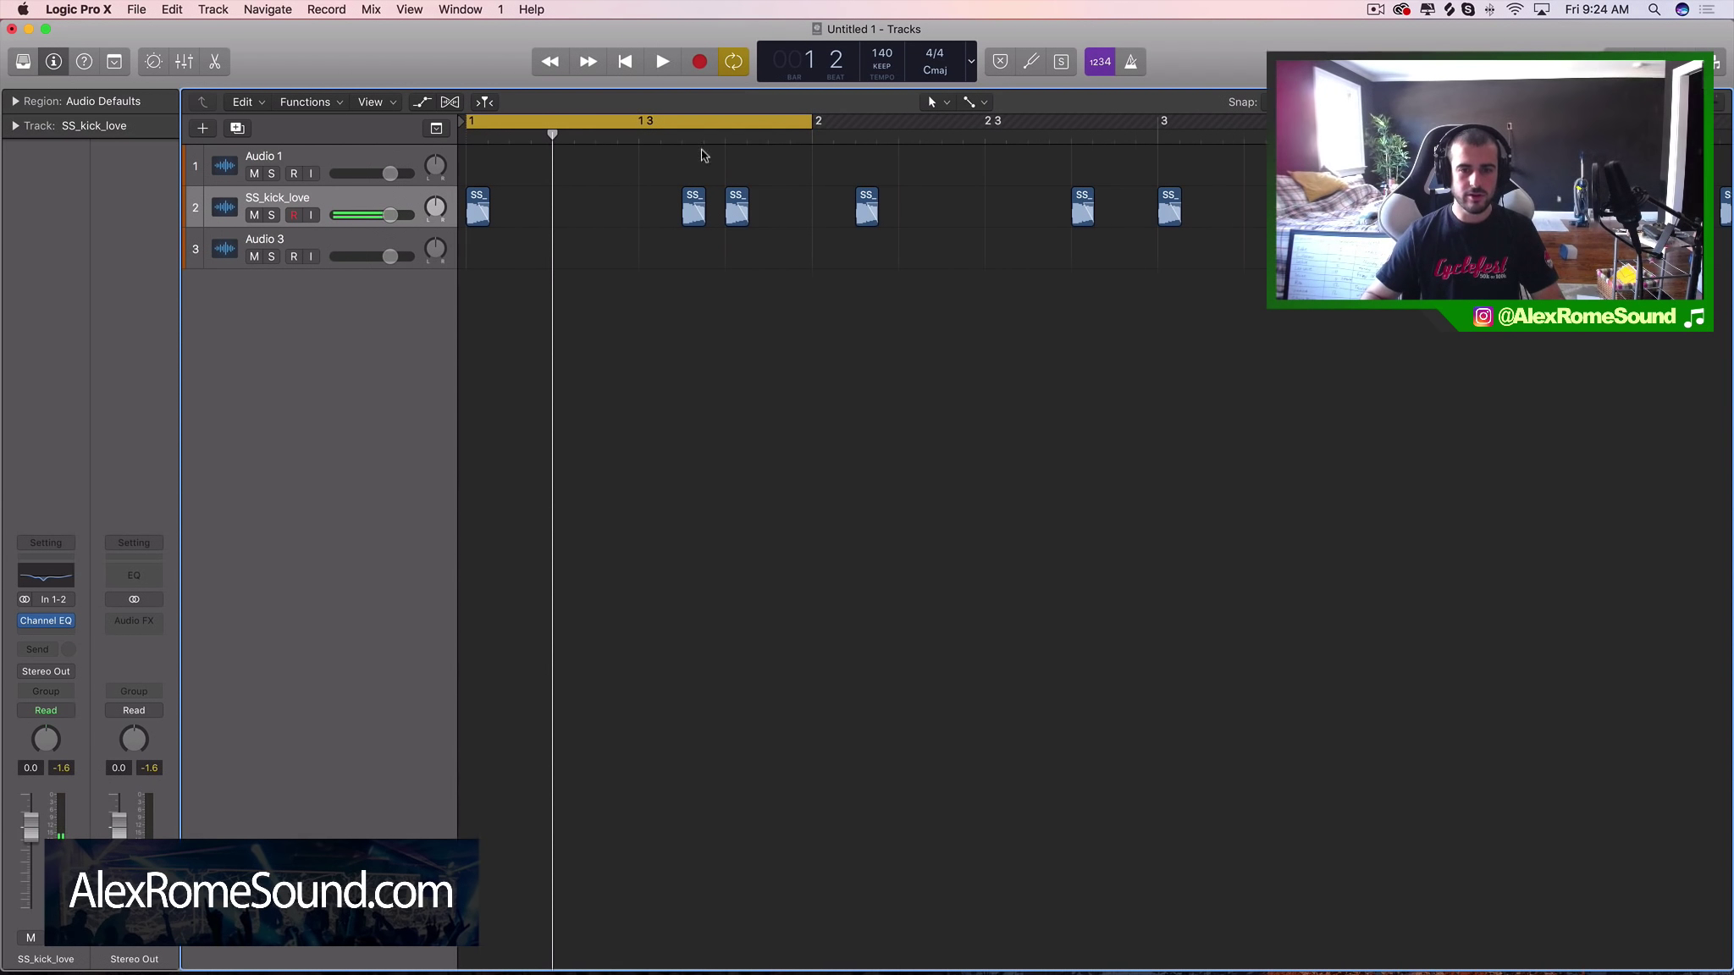
Step: Move the playhead through the beats of bar 1 and park it on beat 3
{"action": "left_click", "coordinate": [726, 136]}
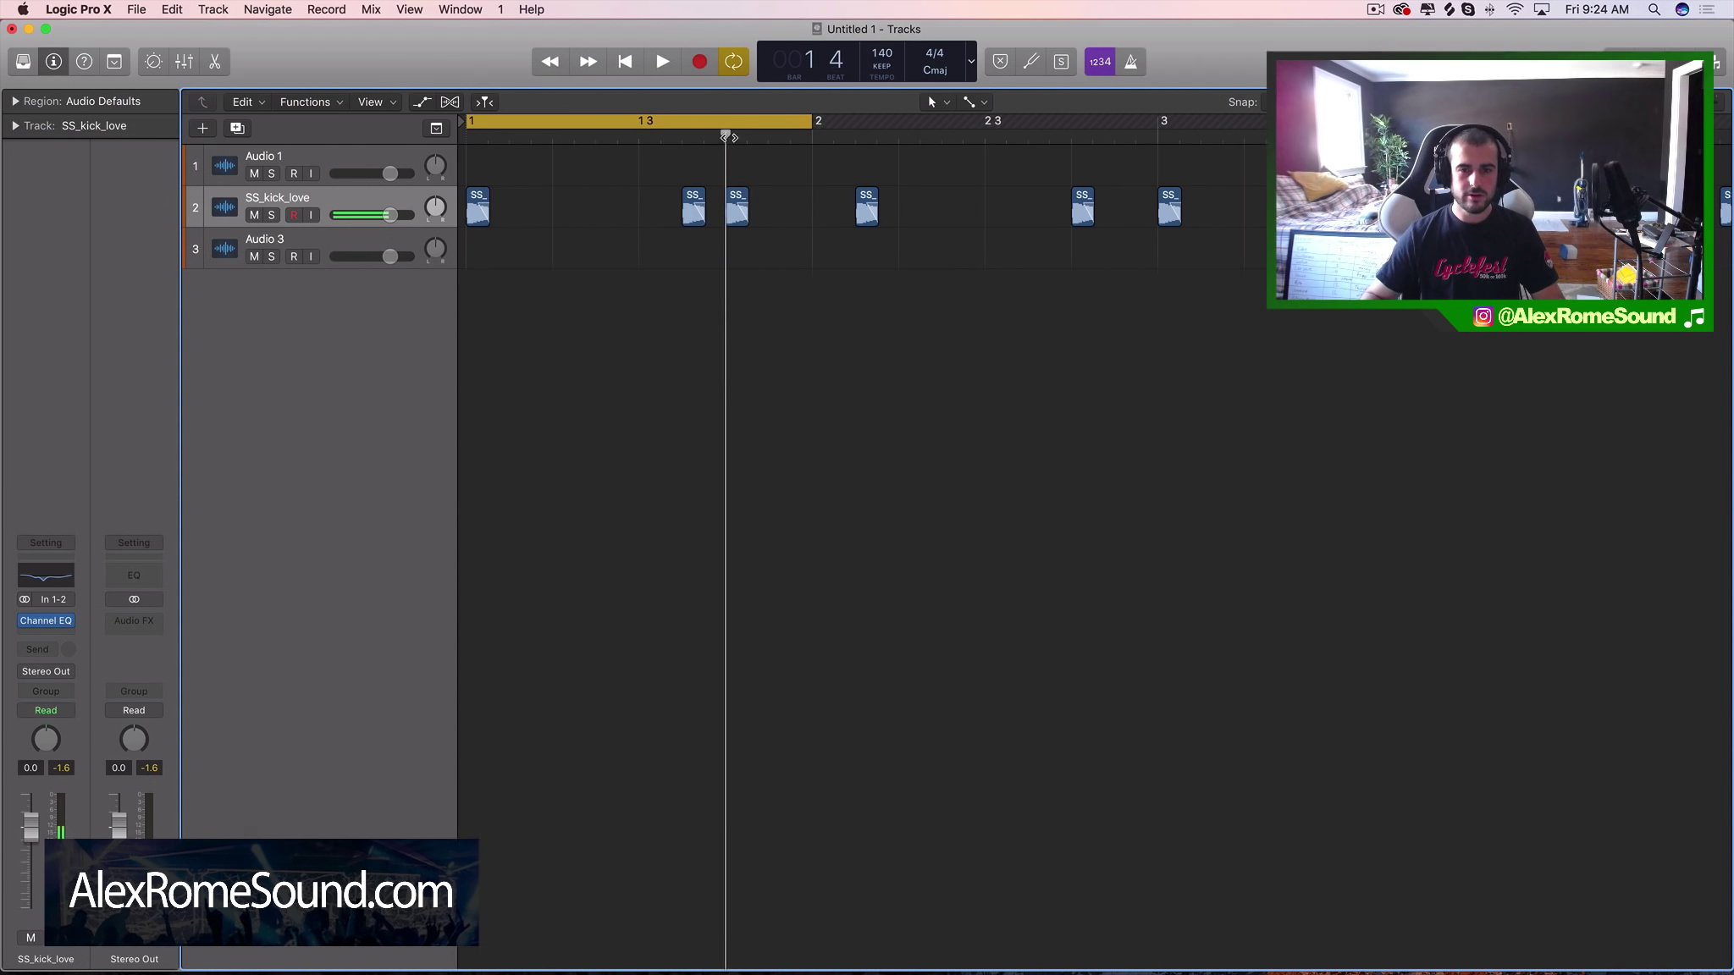
{"action": "left_click", "coordinate": [640, 135]}
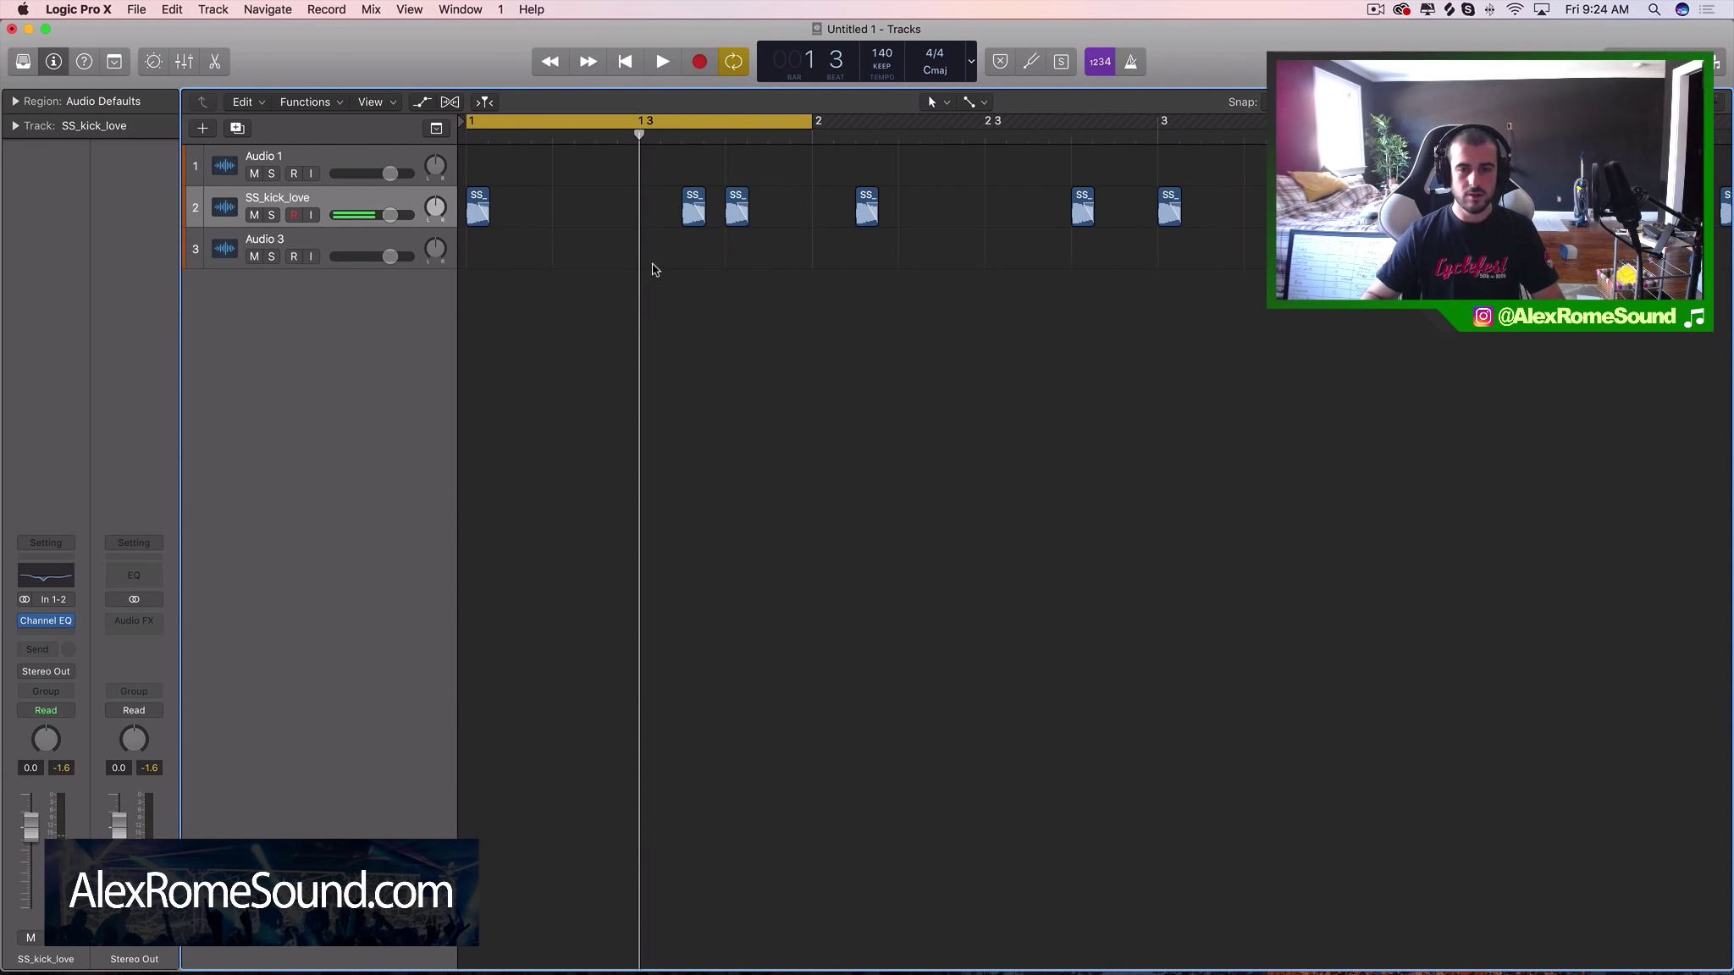
{"action": "key", "text": "super+Left"}
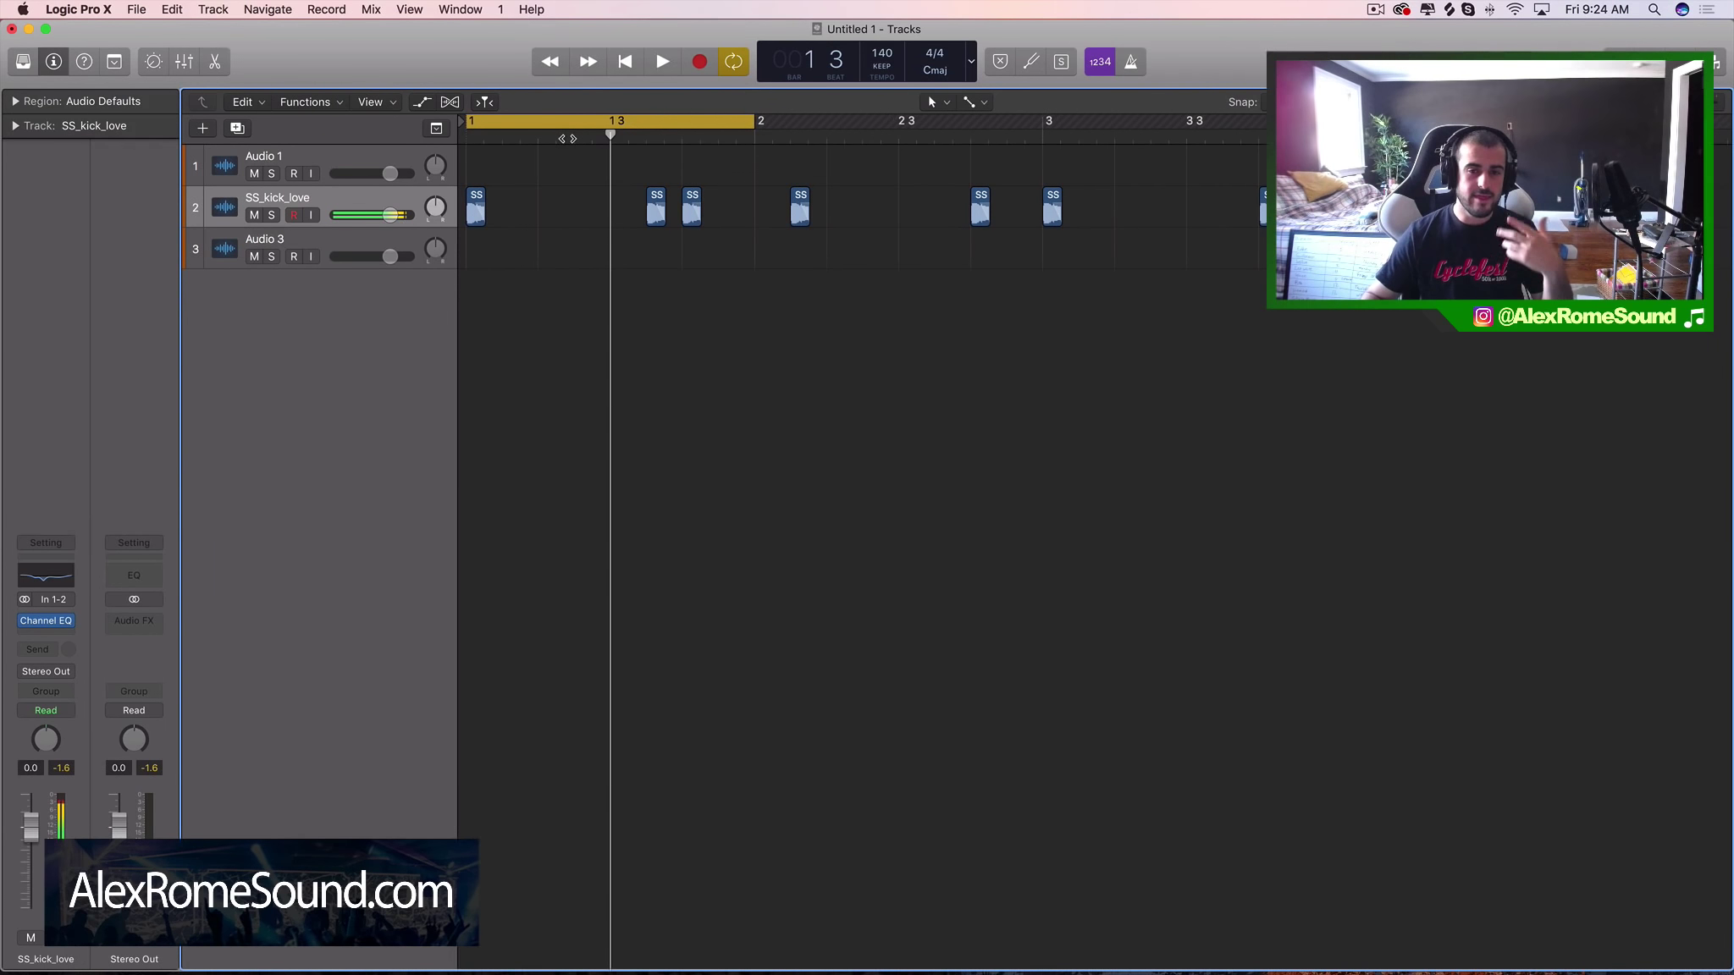
{"action": "left_click_drag", "start_coordinate": [567, 138], "coordinate": [539, 135]}
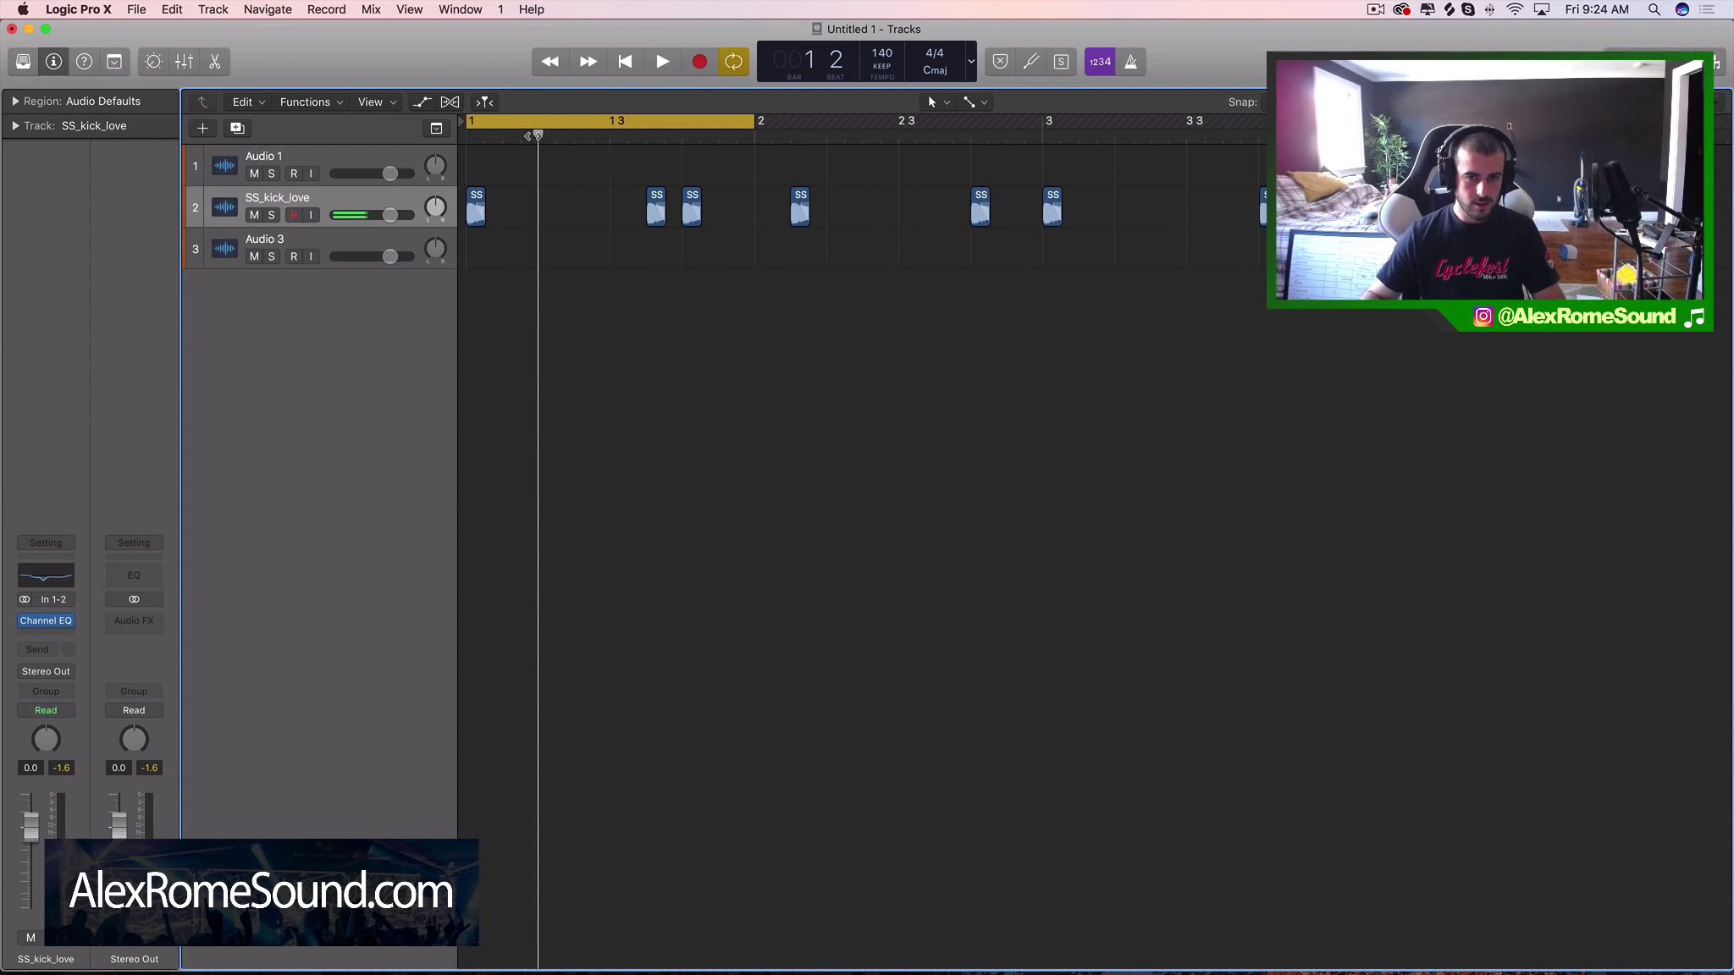
{"action": "left_click_drag", "start_coordinate": [542, 136], "coordinate": [612, 155]}
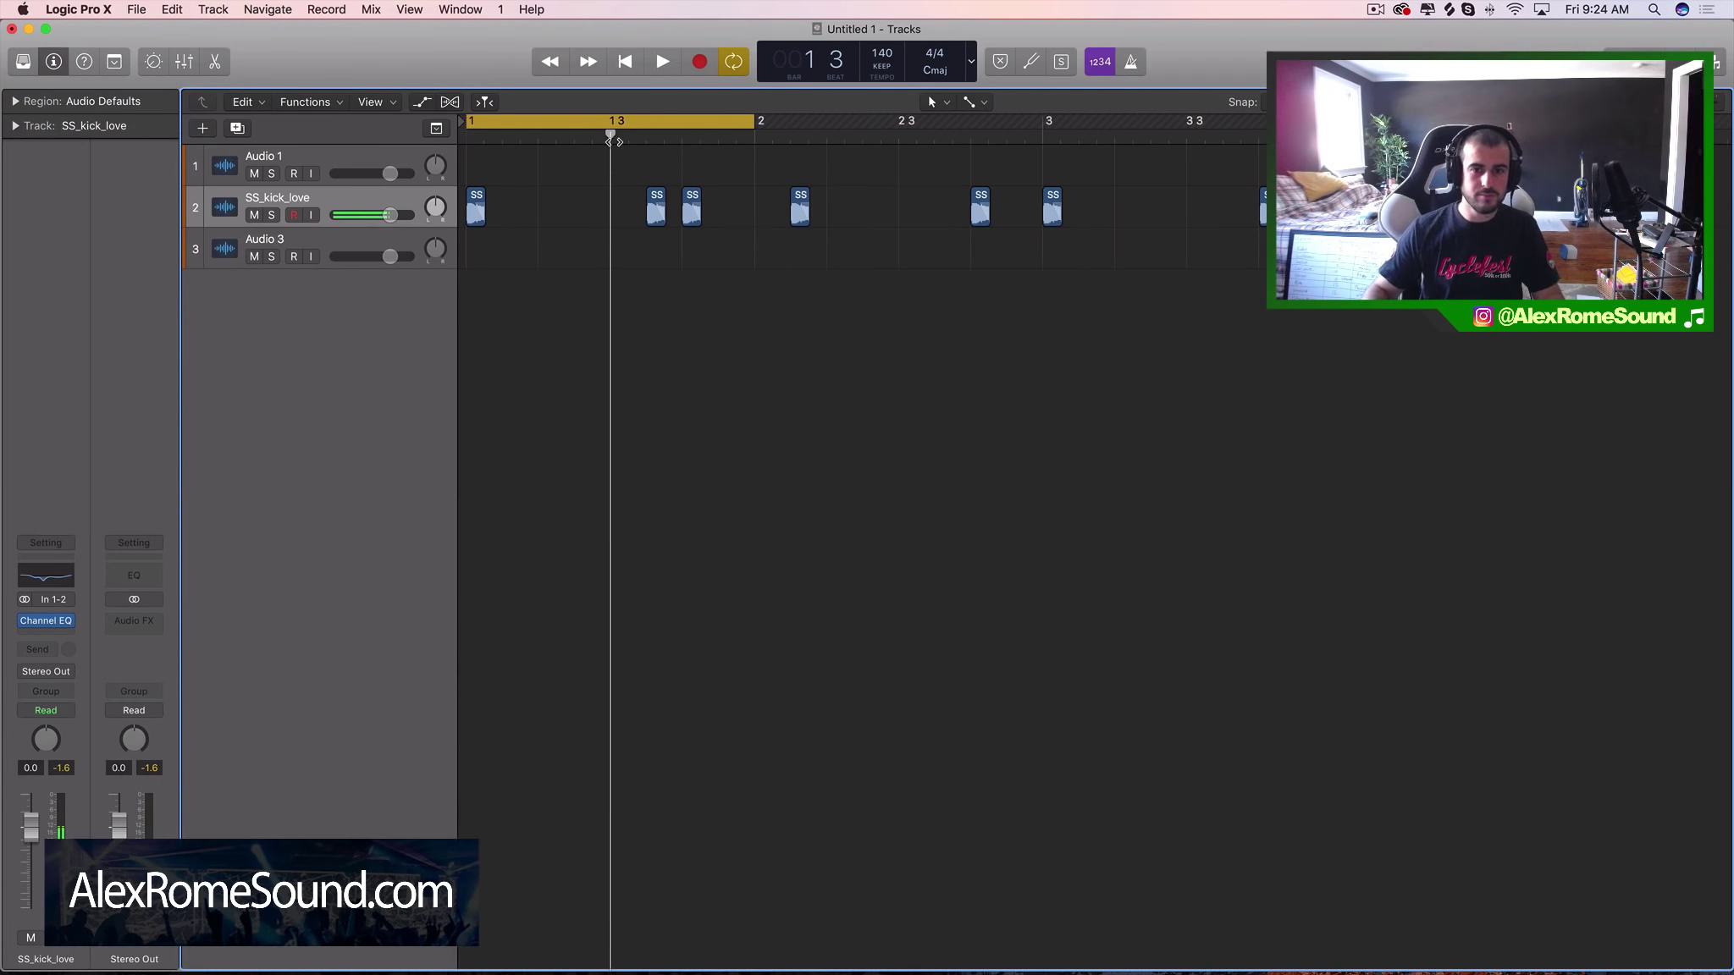
{"action": "left_click_drag", "start_coordinate": [614, 142], "coordinate": [611, 140]}
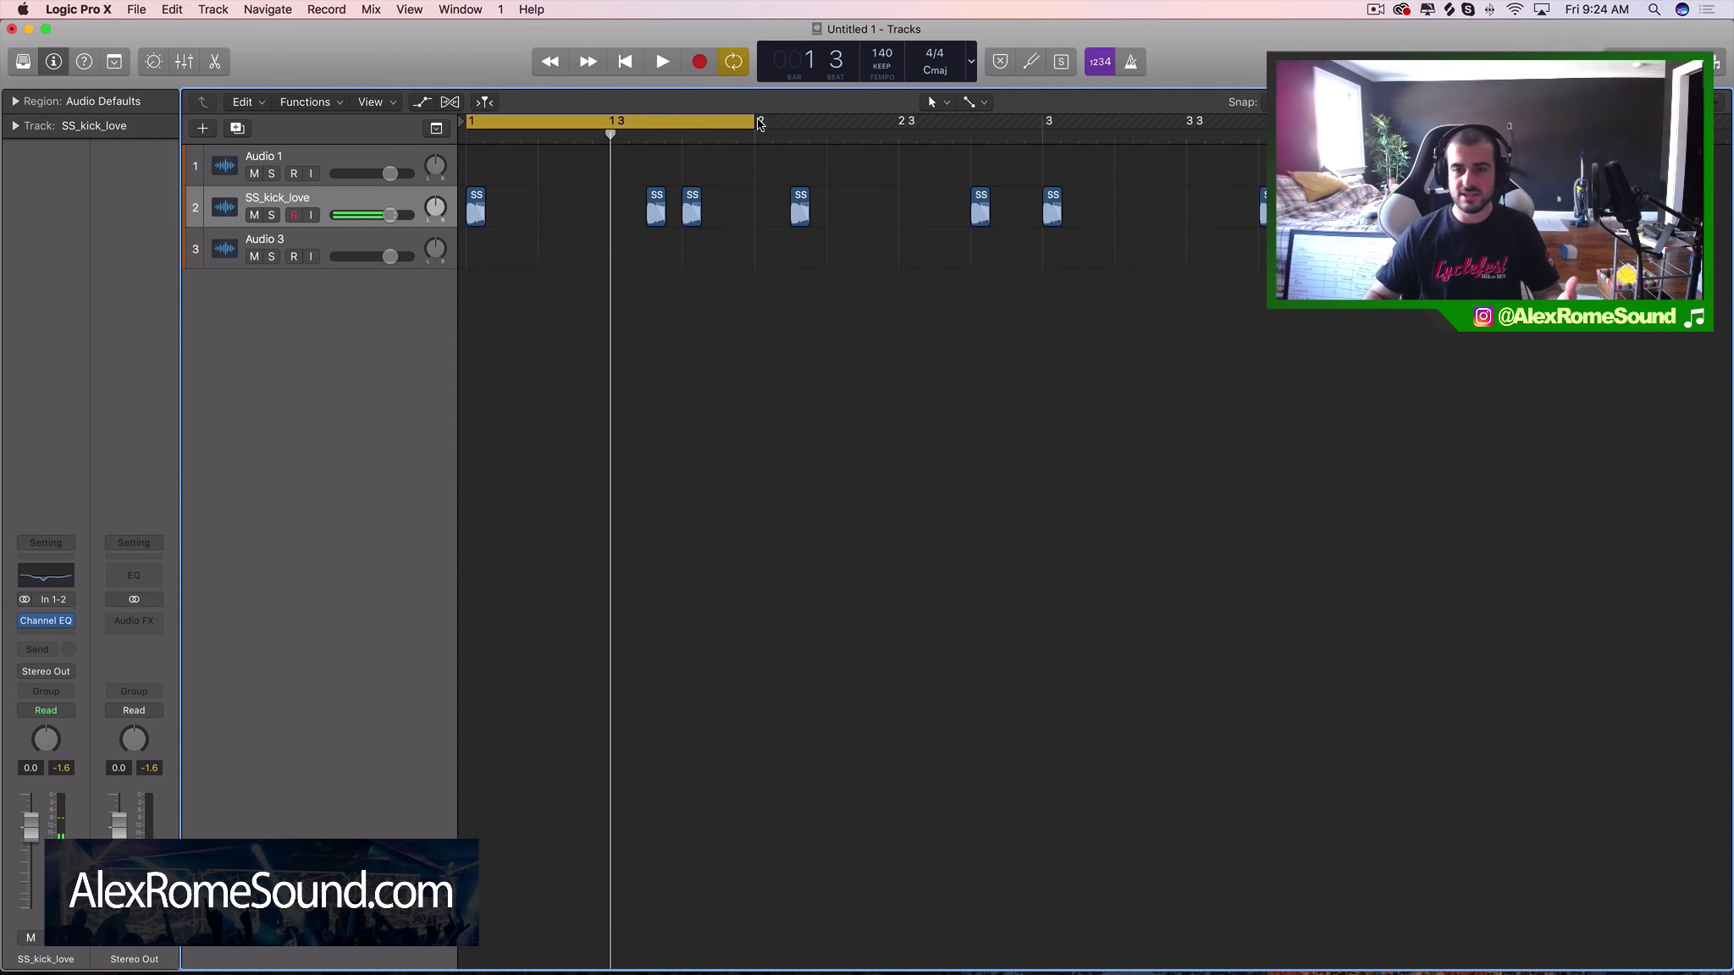
Step: Extend the cycle range so it starts at bar 1 and spans the kick pattern
{"action": "left_click_drag", "start_coordinate": [760, 125], "coordinate": [1278, 123]}
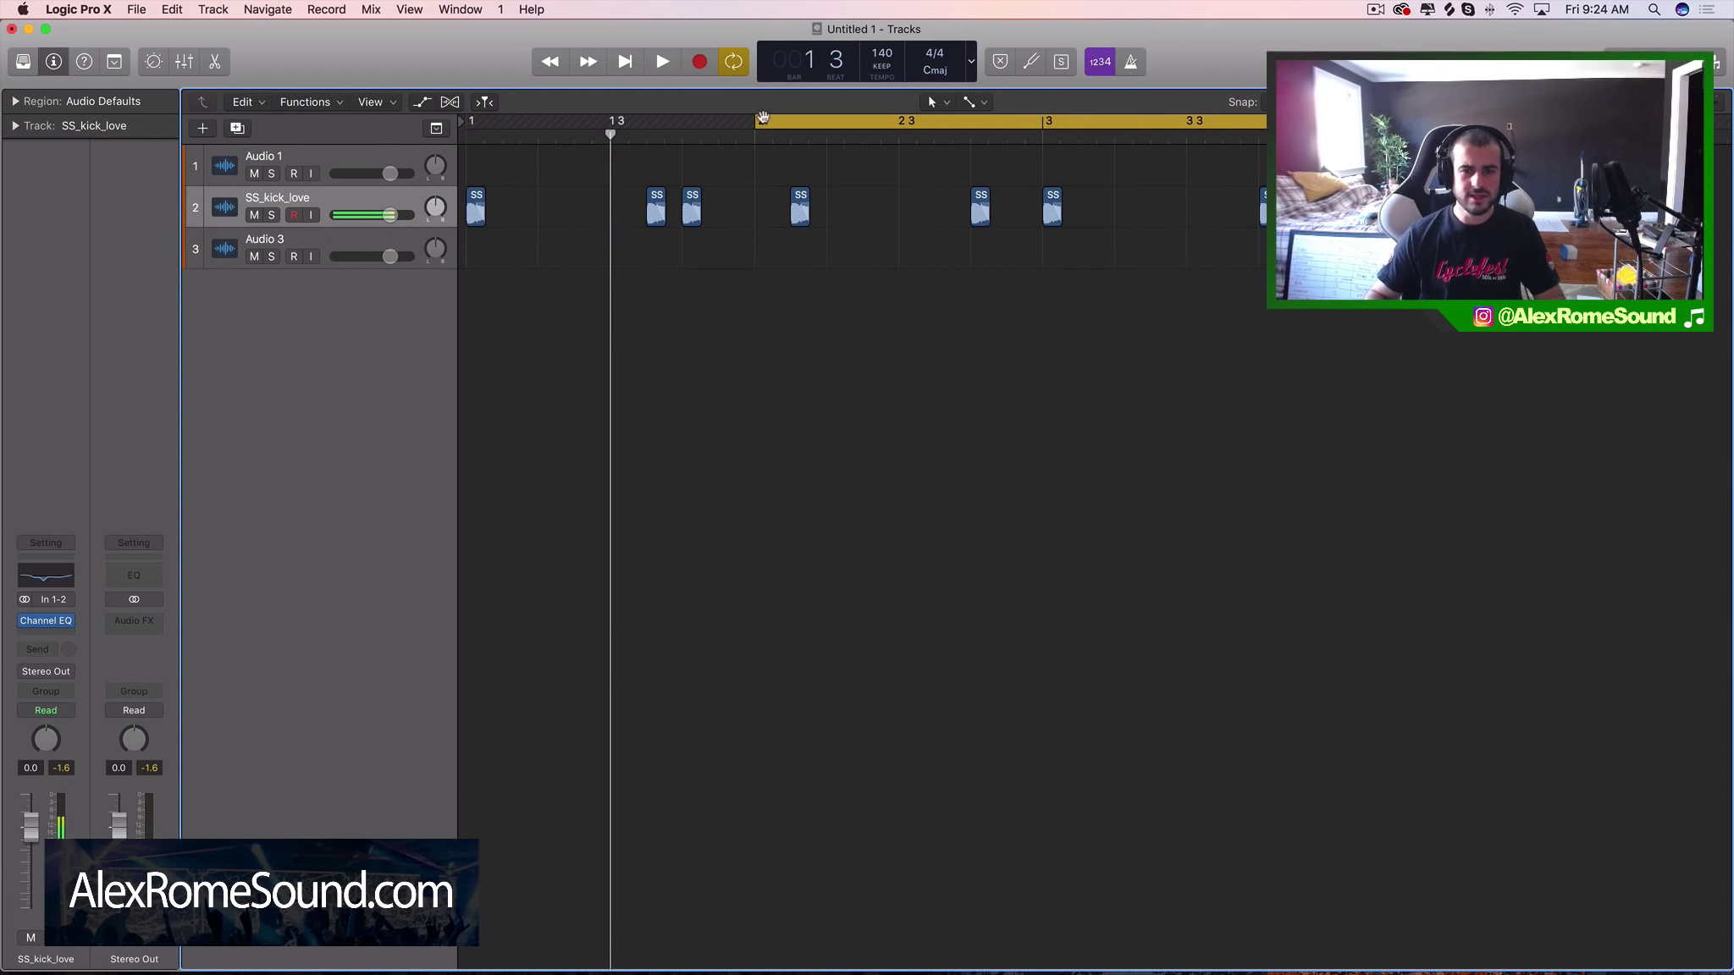
{"action": "left_click_drag", "start_coordinate": [762, 119], "coordinate": [467, 120]}
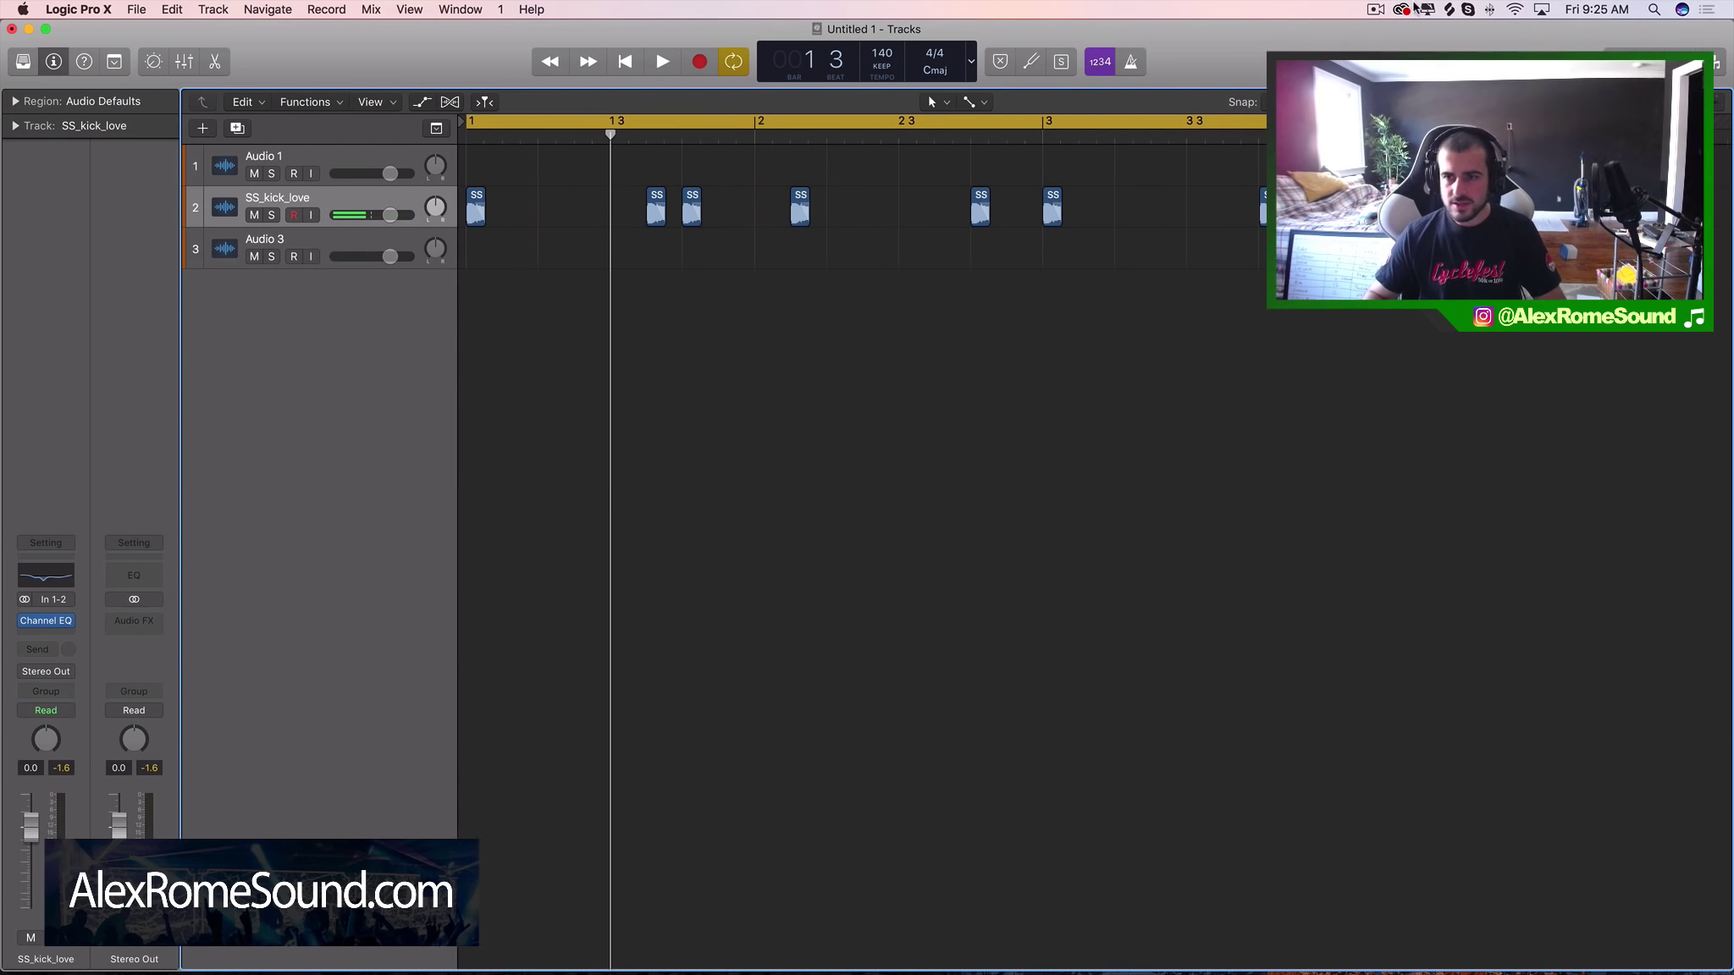
Step: Switch to Splice and search the samples for "snare"
{"action": "key", "text": "super+Tab"}
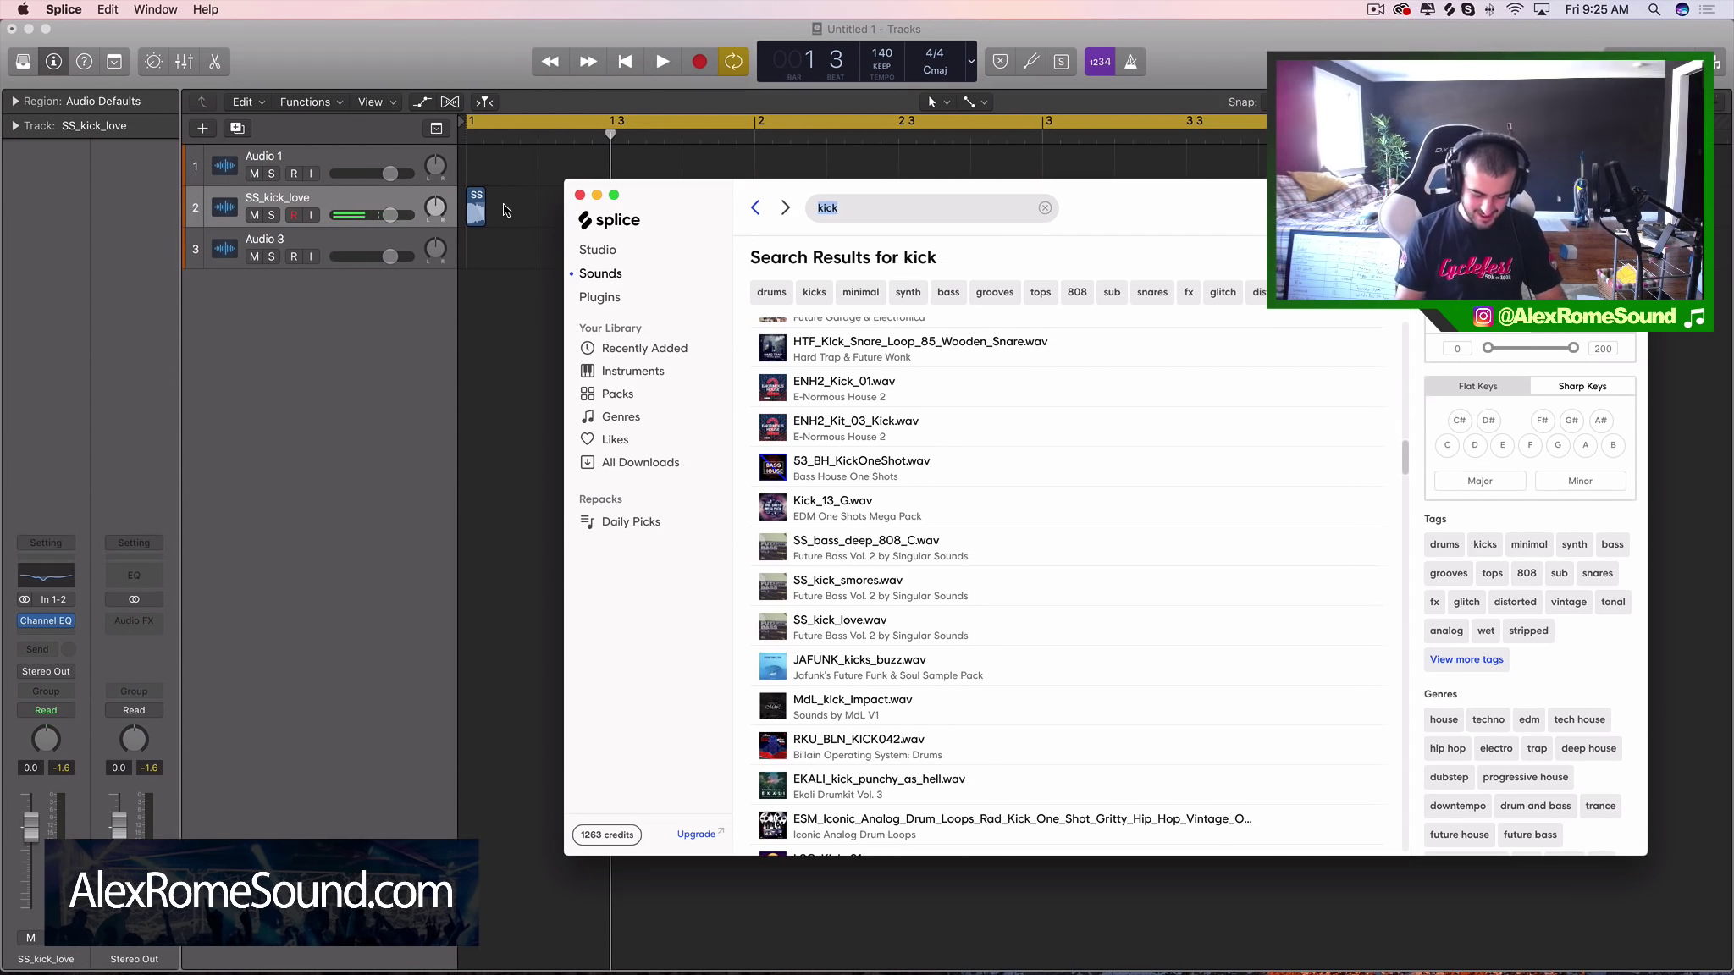
{"action": "type", "text": "ar"}
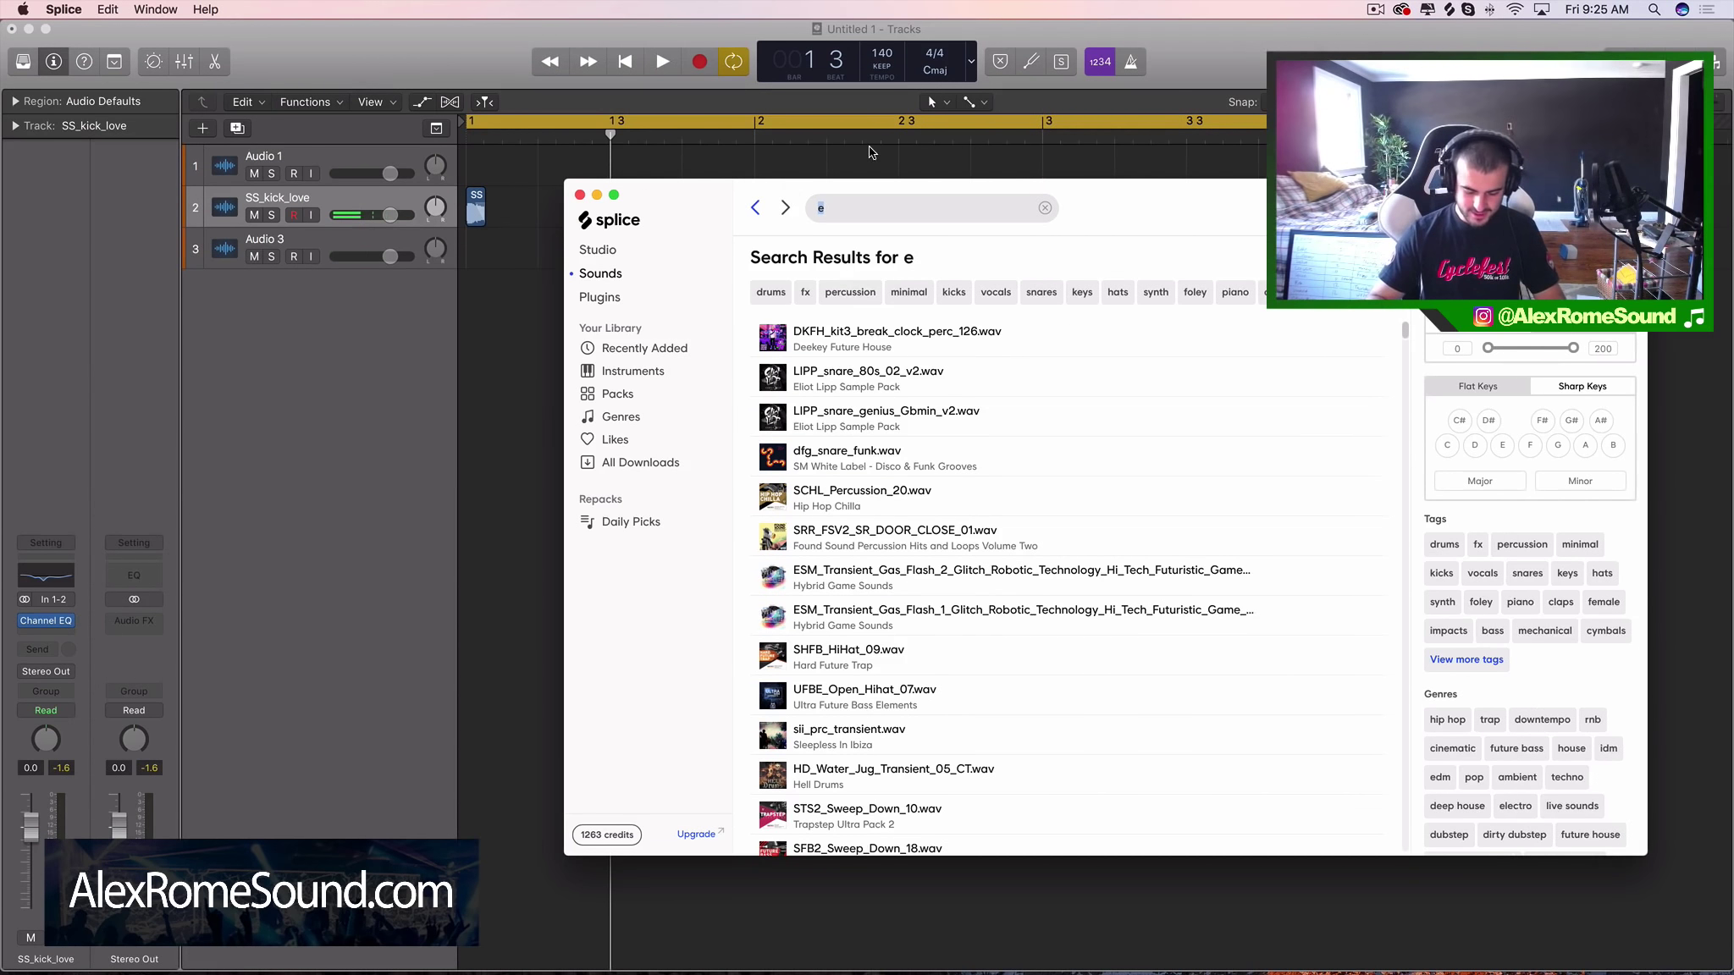
{"action": "type", "text": "snare"}
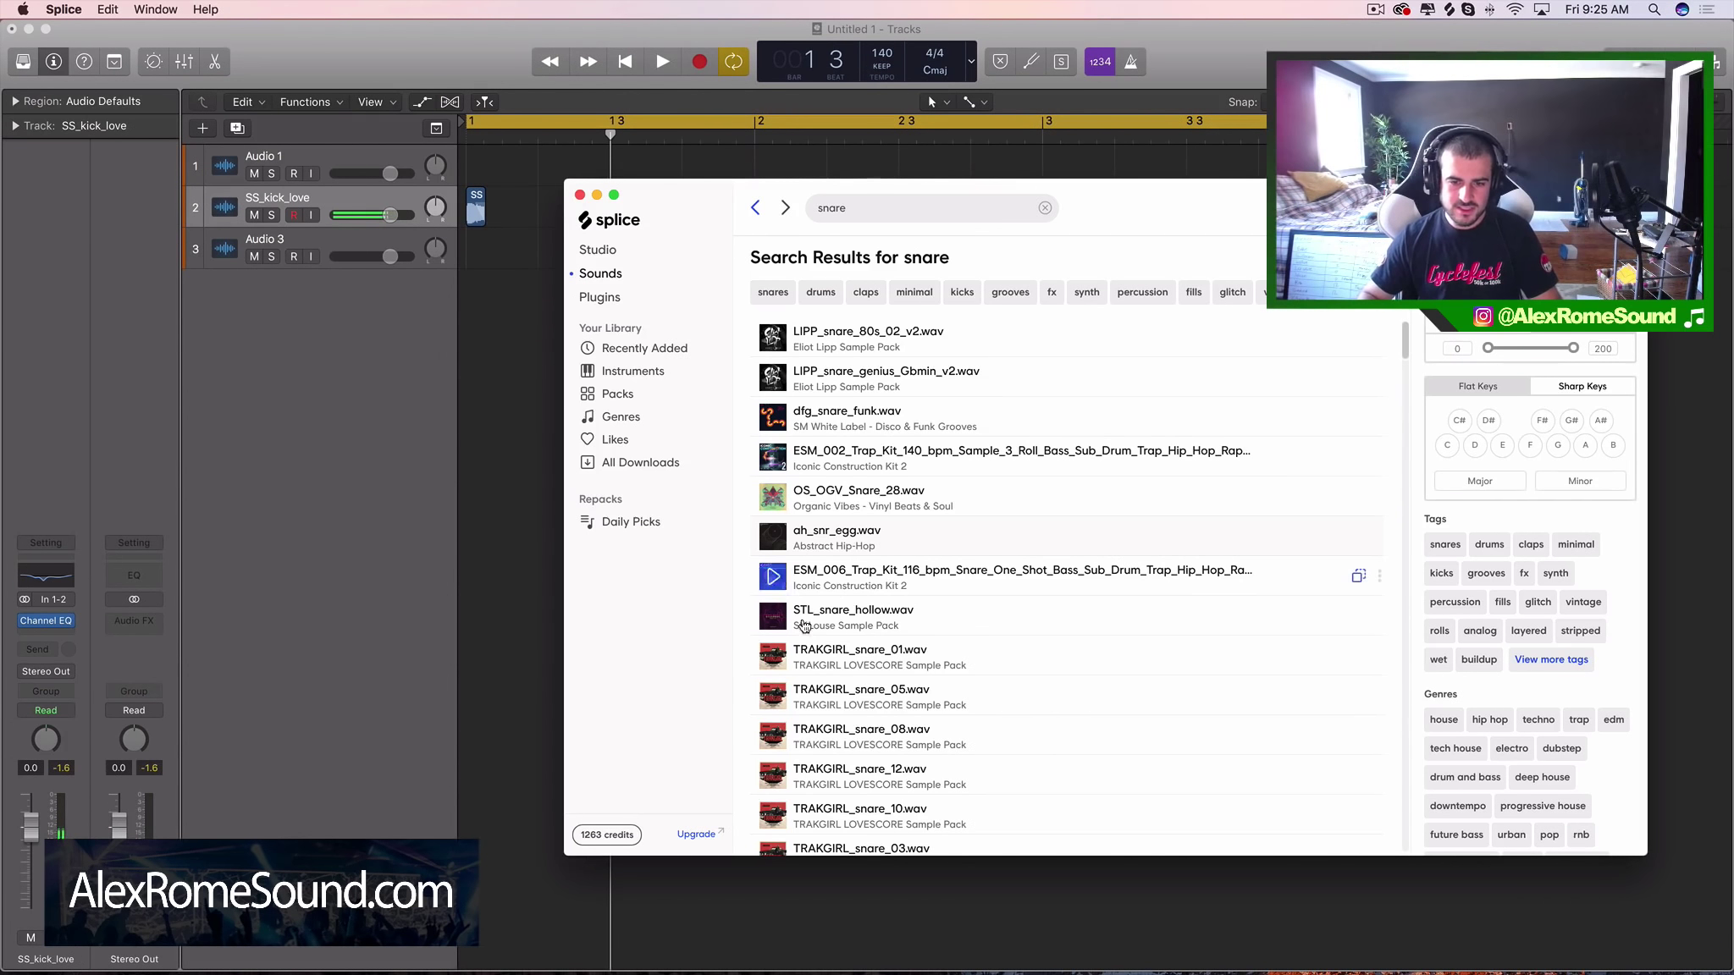
Step: Audition the snare samples in the results, from STL_snare_hollow.wav down to he3_clap_snare_stereo.wav
{"action": "left_click", "coordinate": [772, 616]}
{"action": "scroll", "coordinate": [772, 627], "scroll_direction": "down", "scroll_amount": 5}
{"action": "scroll", "coordinate": [775, 525], "scroll_direction": "up", "scroll_amount": 1}
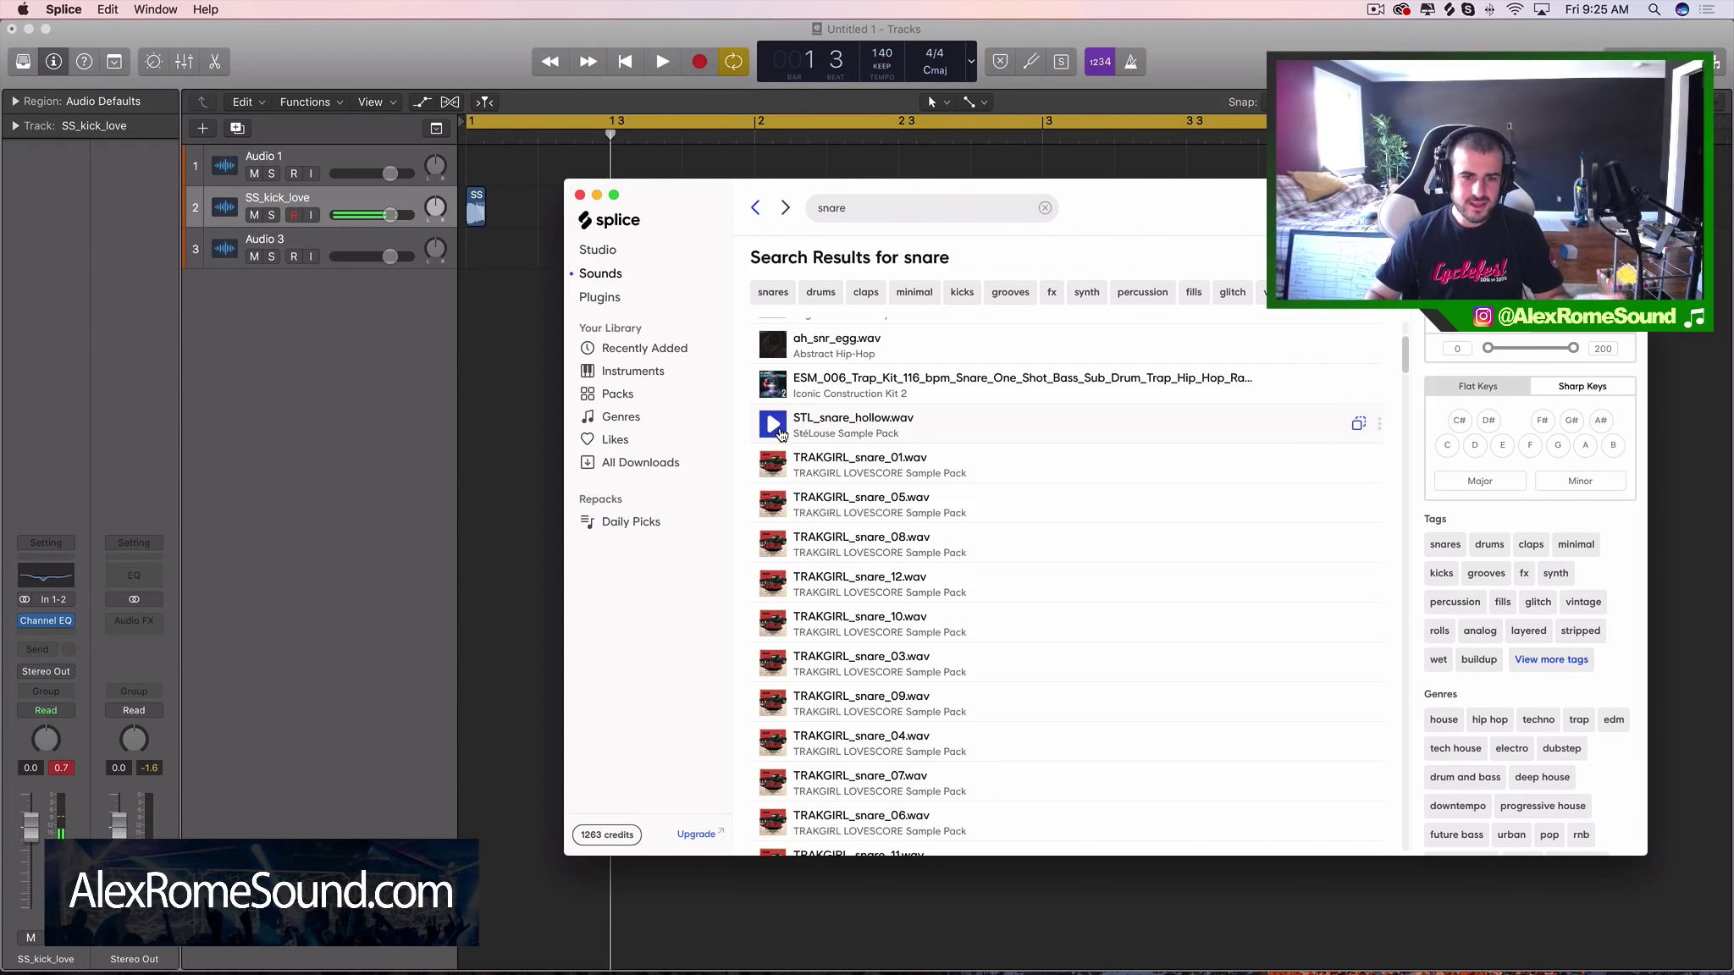
{"action": "scroll", "coordinate": [851, 474], "scroll_direction": "down", "scroll_amount": 5}
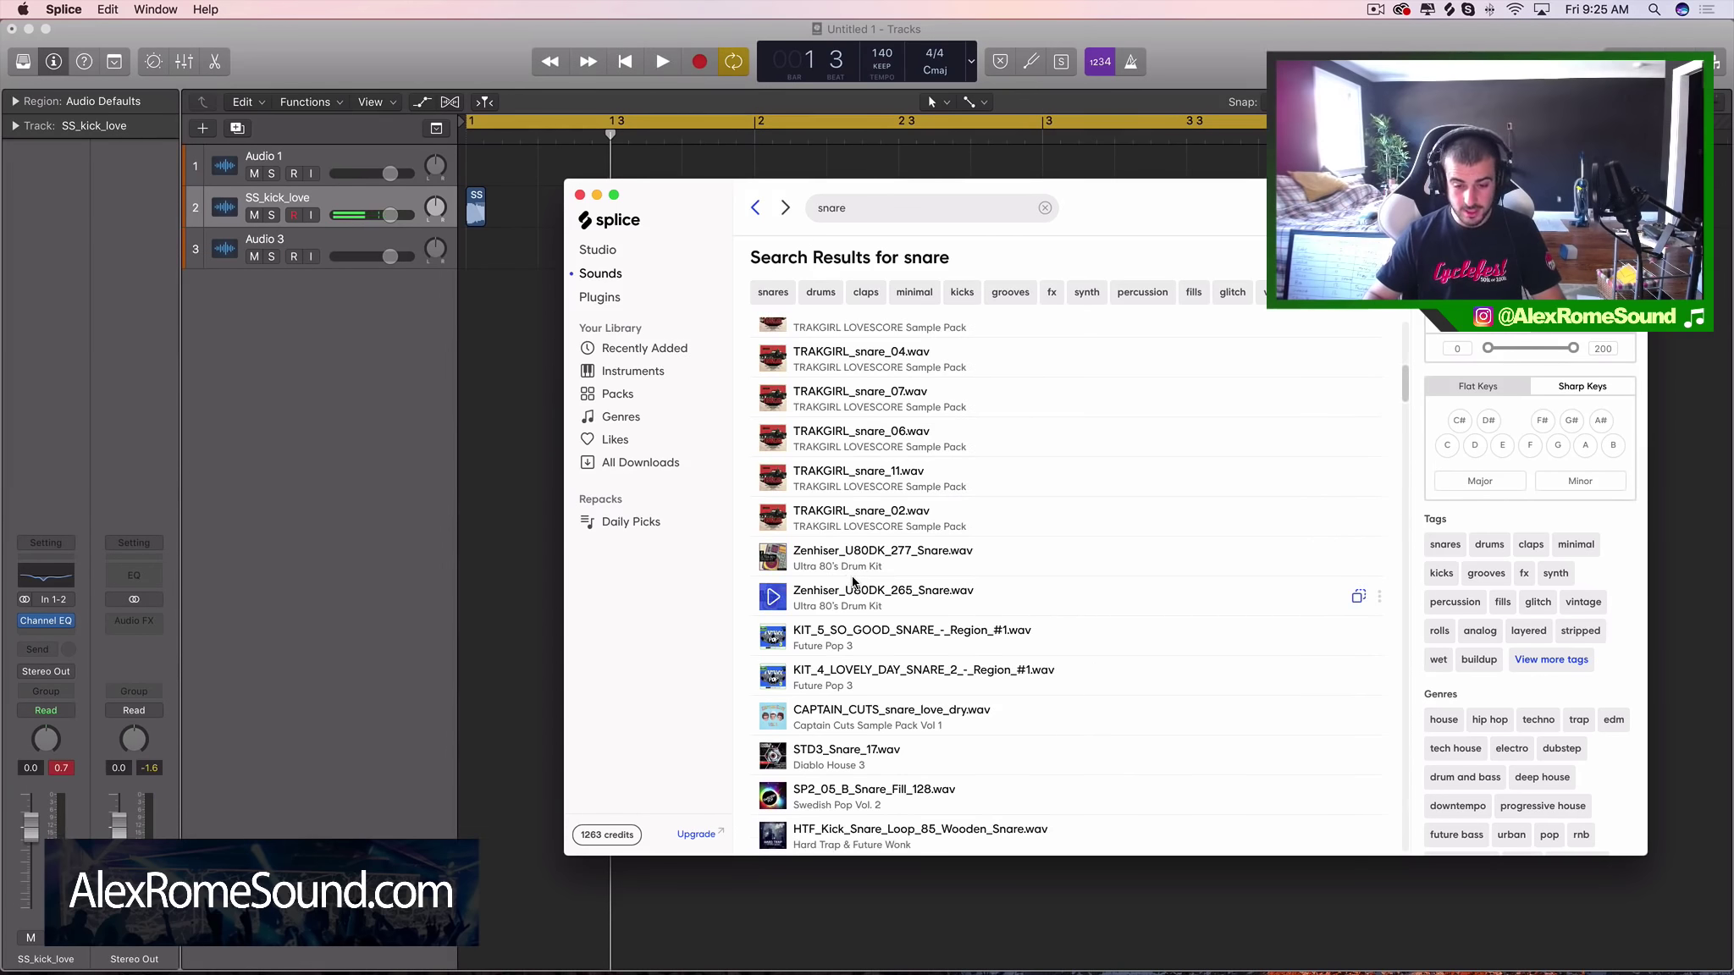
{"action": "scroll", "coordinate": [853, 581], "scroll_direction": "up", "scroll_amount": 3}
{"action": "scroll", "coordinate": [847, 585], "scroll_direction": "down", "scroll_amount": 3}
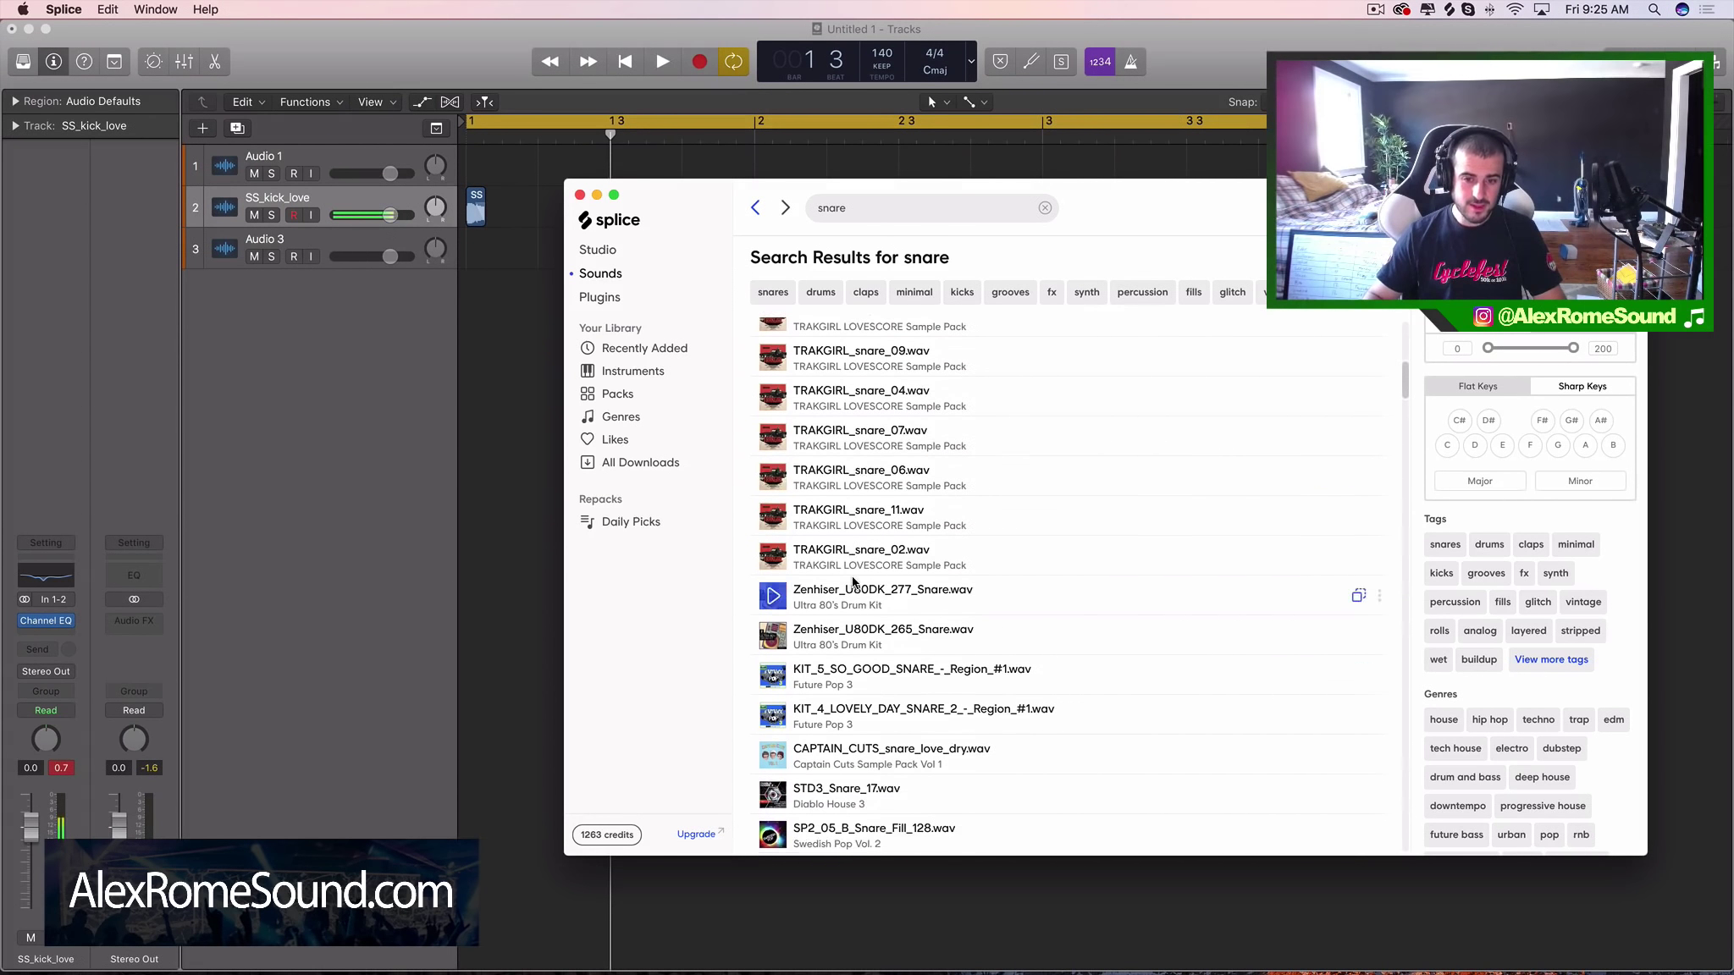
{"action": "scroll", "coordinate": [783, 643], "scroll_direction": "down", "scroll_amount": 1}
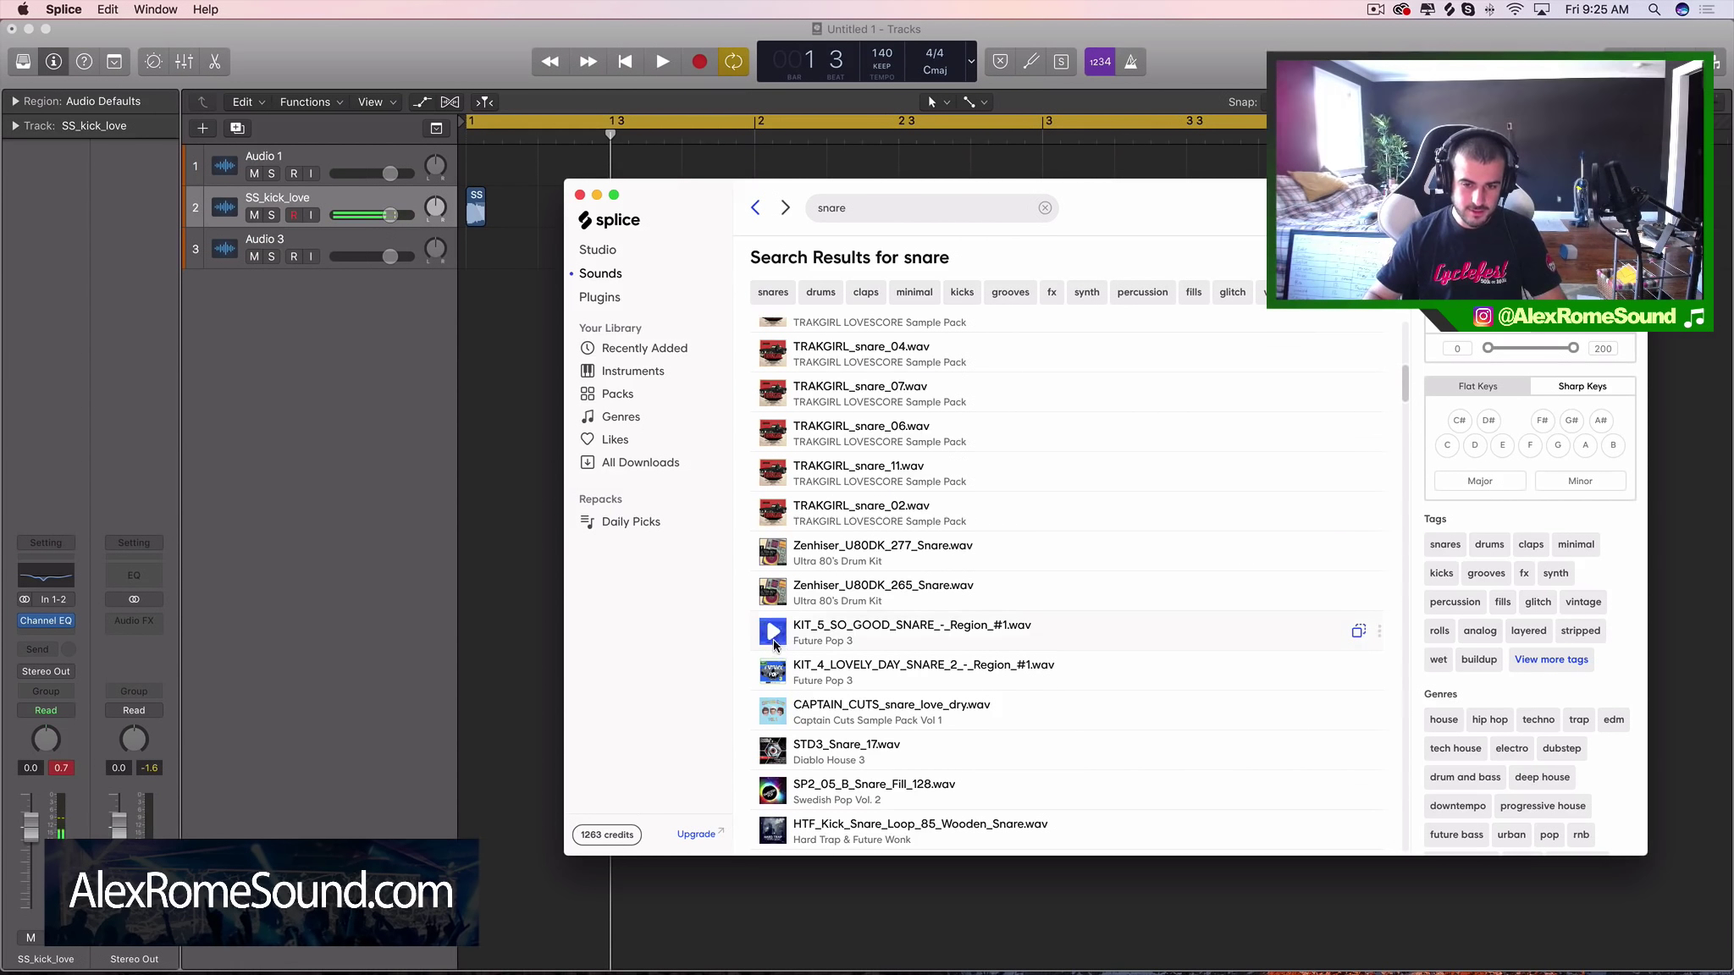
{"action": "scroll", "coordinate": [783, 677], "scroll_direction": "down", "scroll_amount": 2}
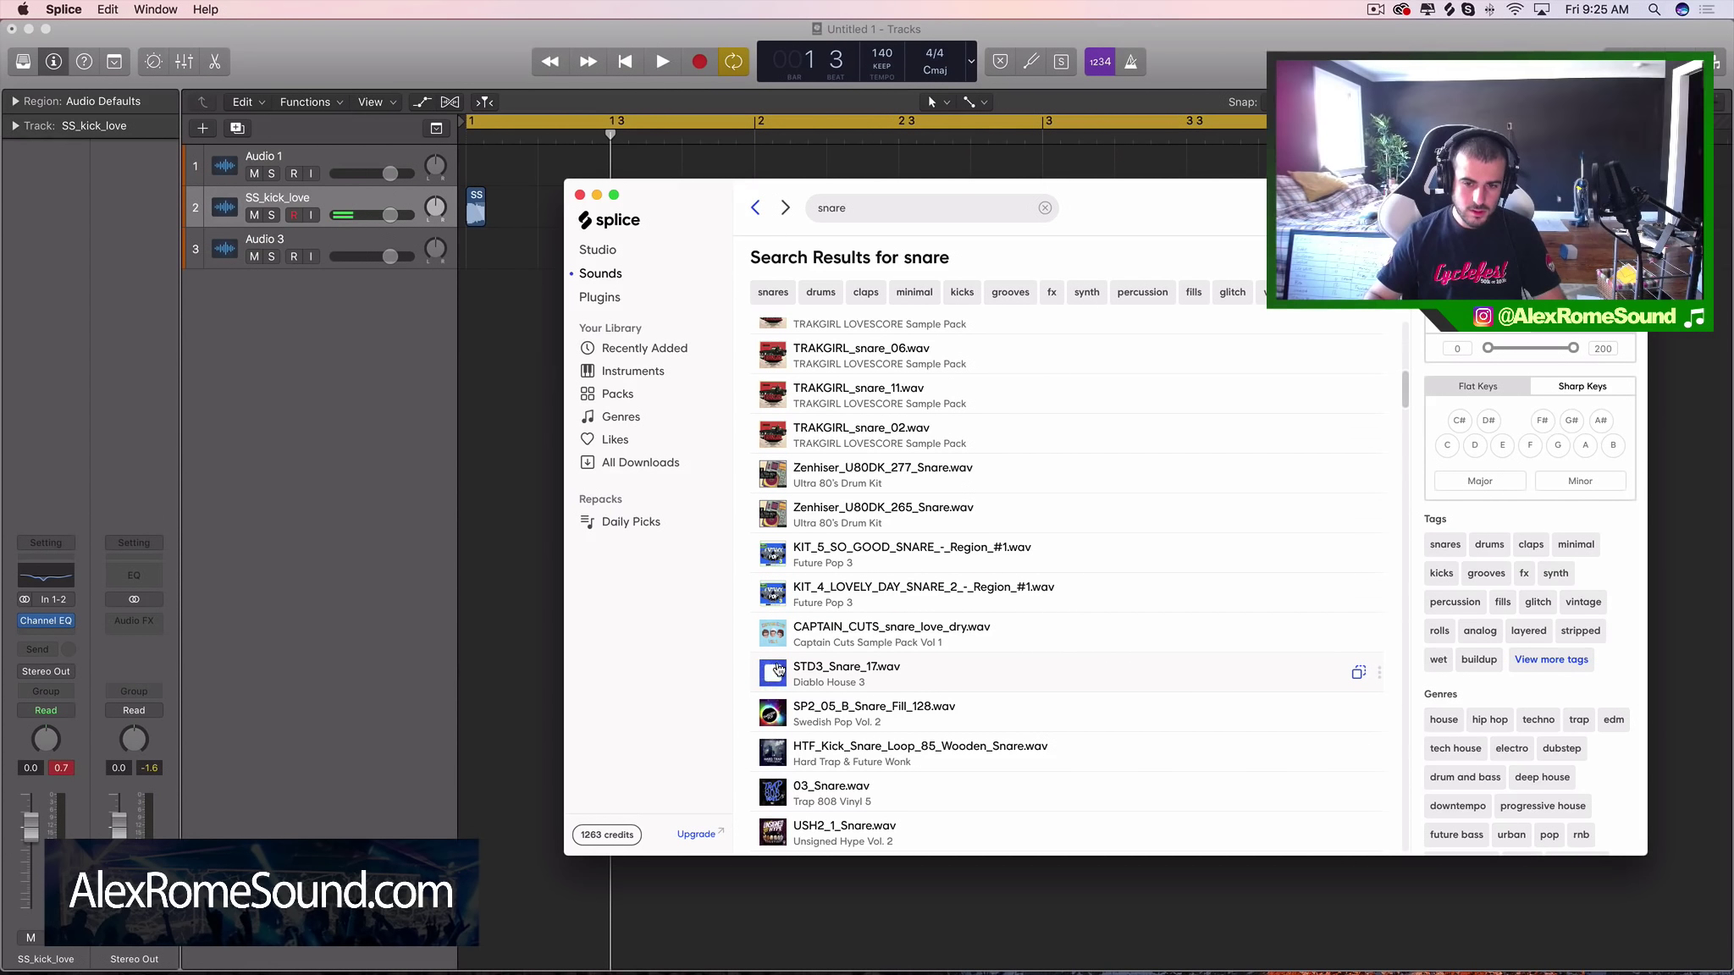
{"action": "scroll", "coordinate": [777, 670], "scroll_direction": "down", "scroll_amount": 3}
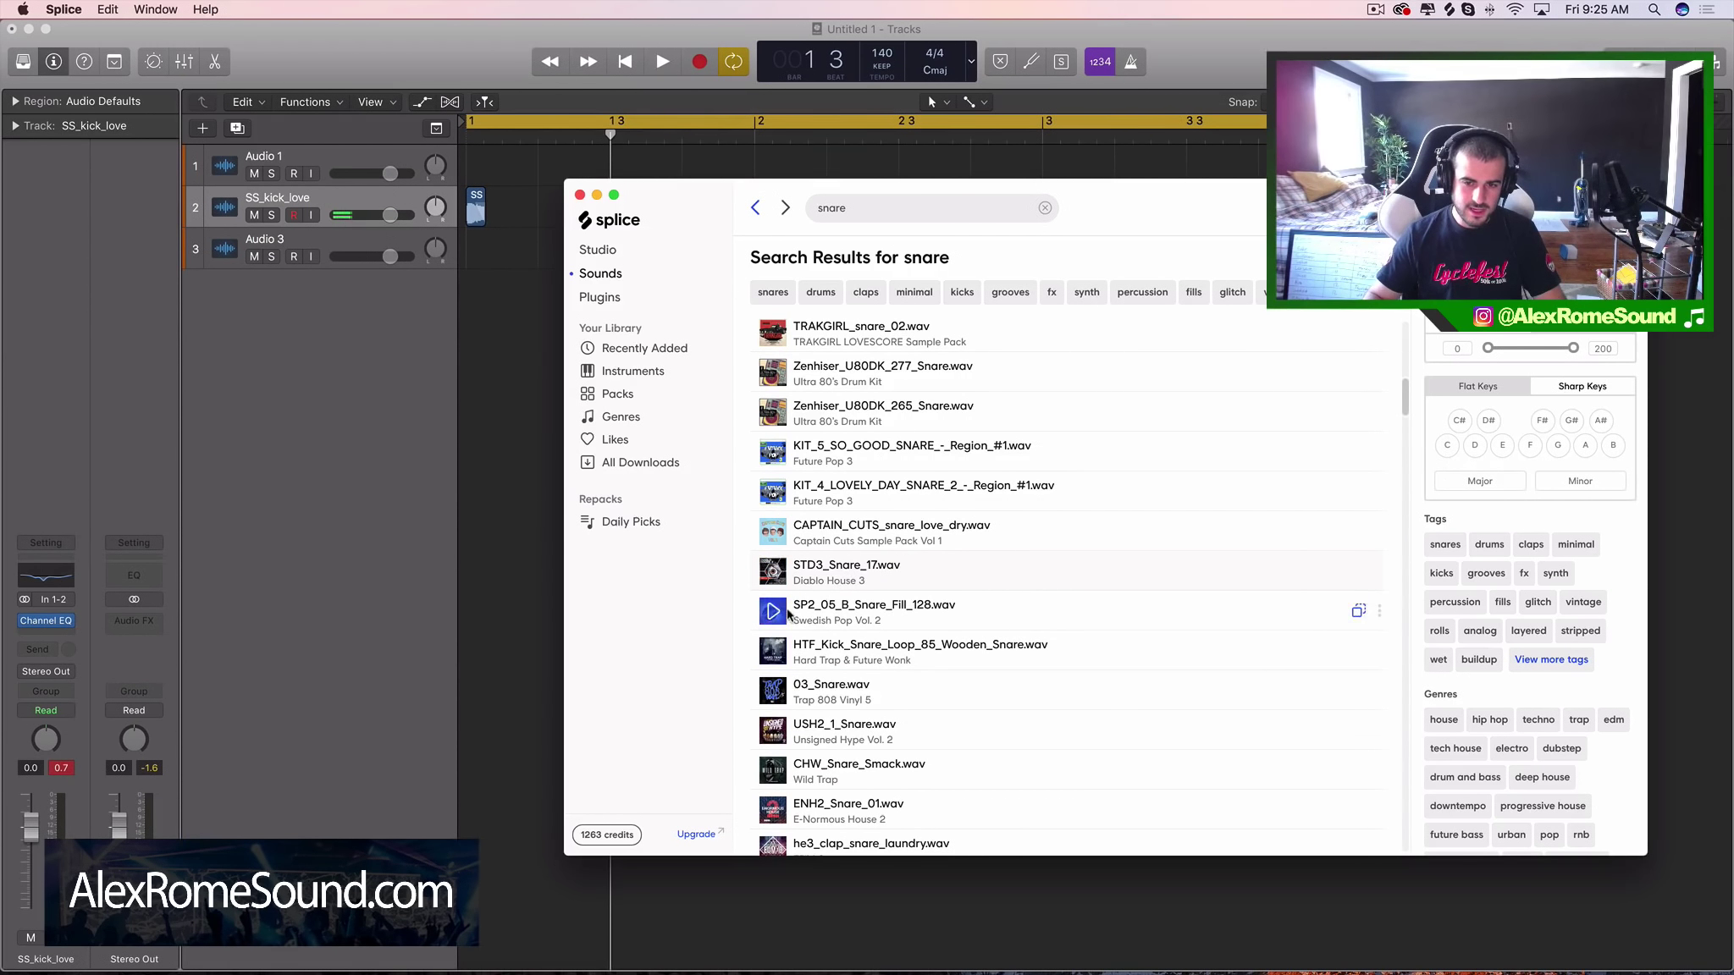
{"action": "left_click", "coordinate": [771, 622]}
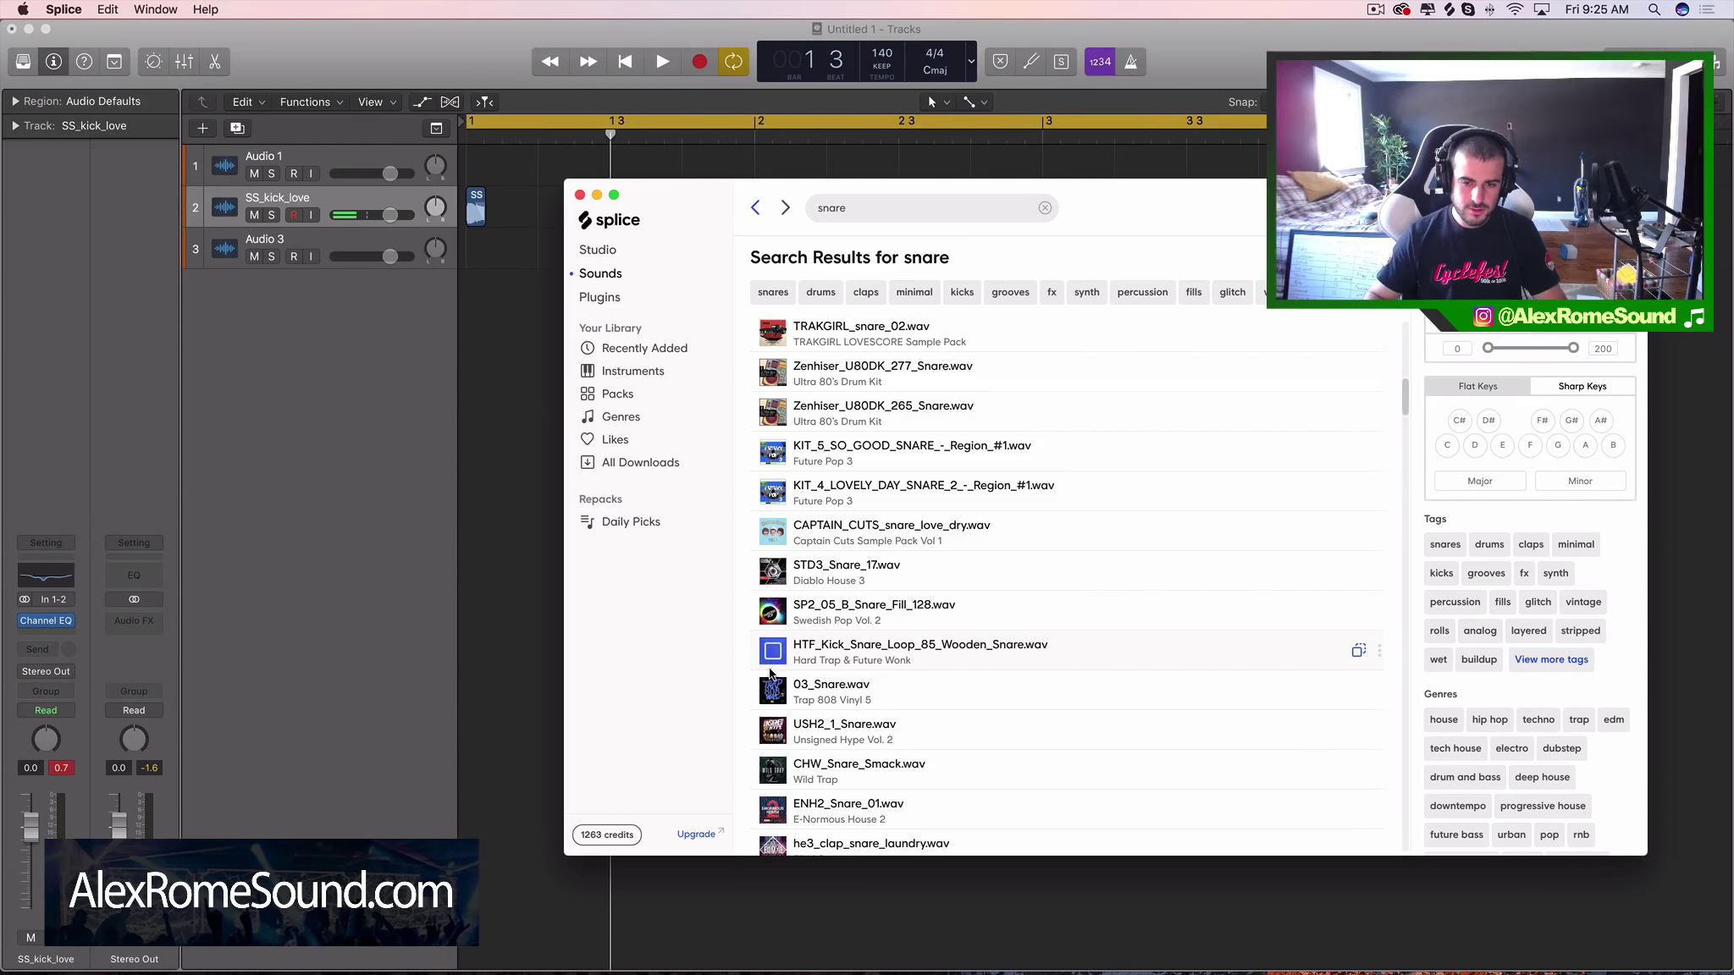
{"action": "left_click", "coordinate": [772, 730]}
{"action": "left_click", "coordinate": [772, 771]}
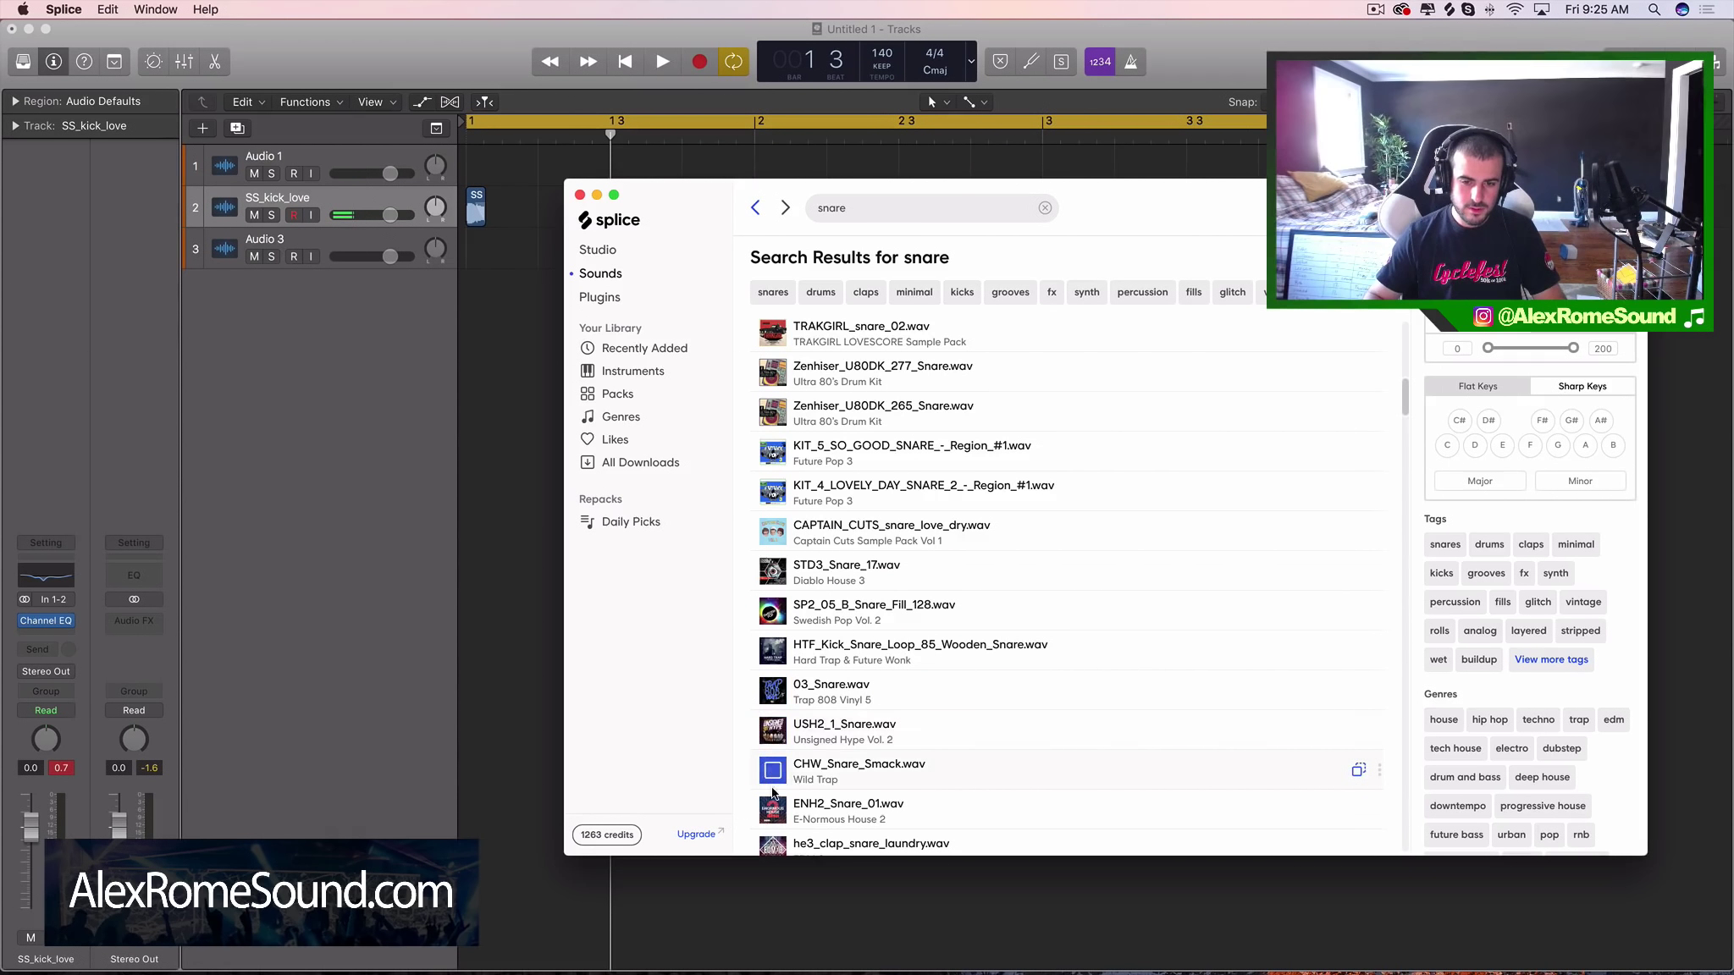
{"action": "scroll", "coordinate": [773, 677], "scroll_direction": "down", "scroll_amount": 3}
{"action": "left_click", "coordinate": [773, 688]}
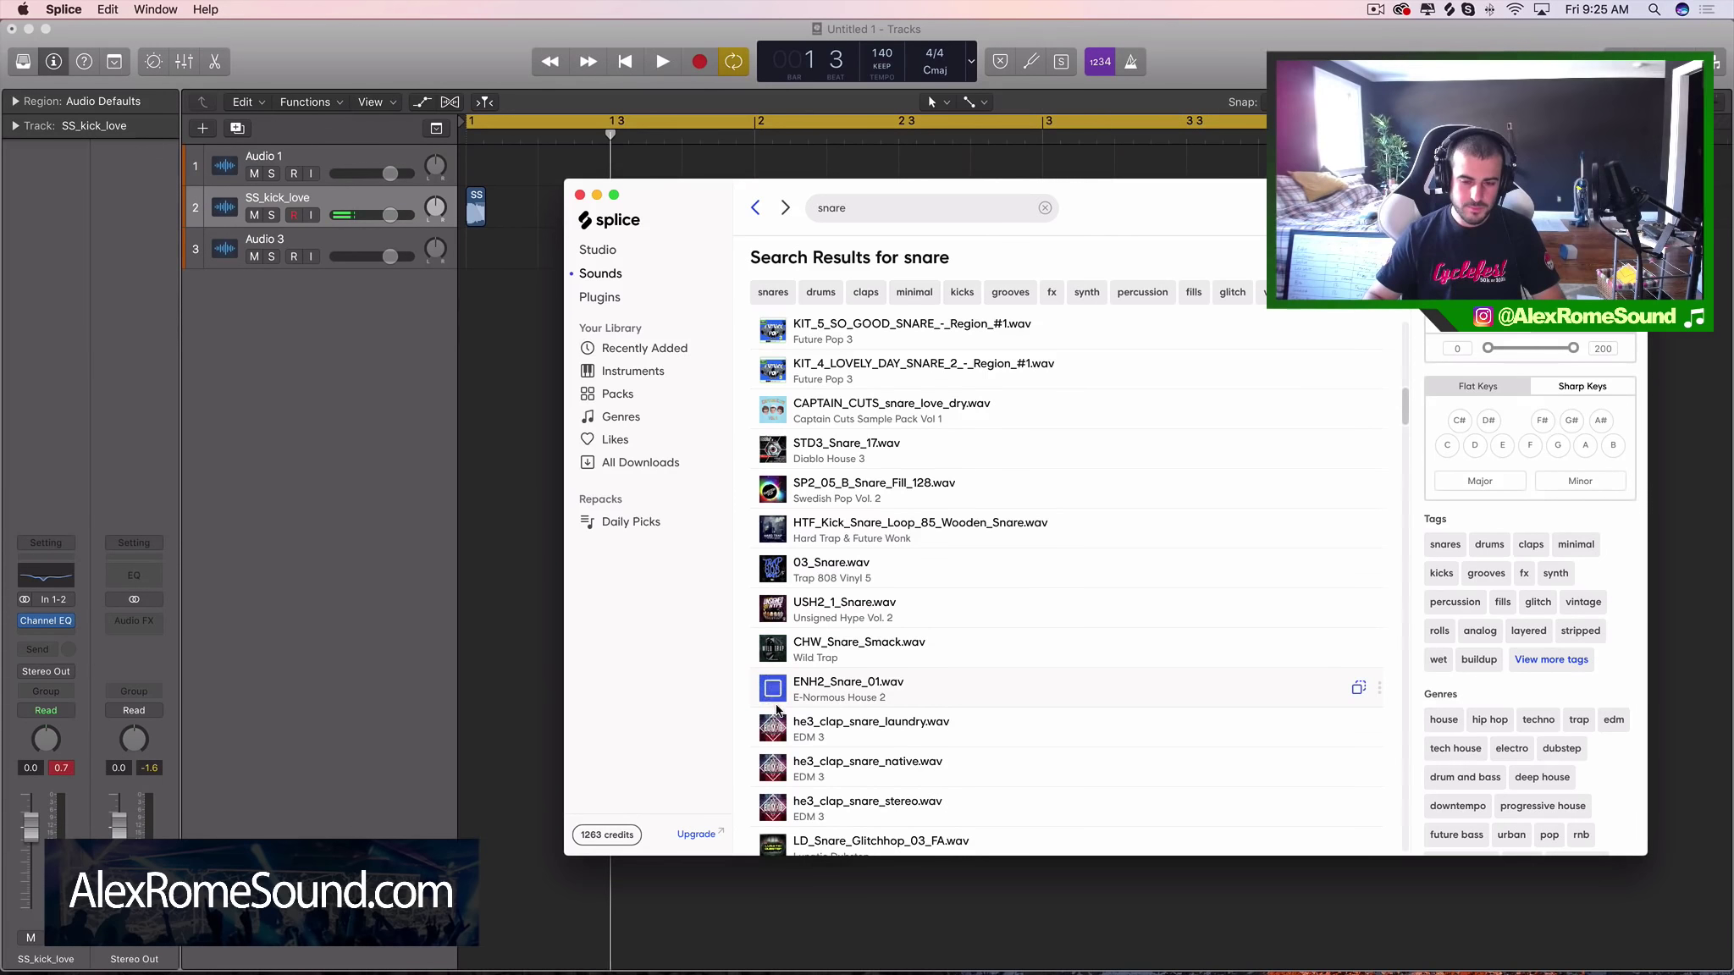
{"action": "scroll", "coordinate": [773, 686], "scroll_direction": "down", "scroll_amount": 5}
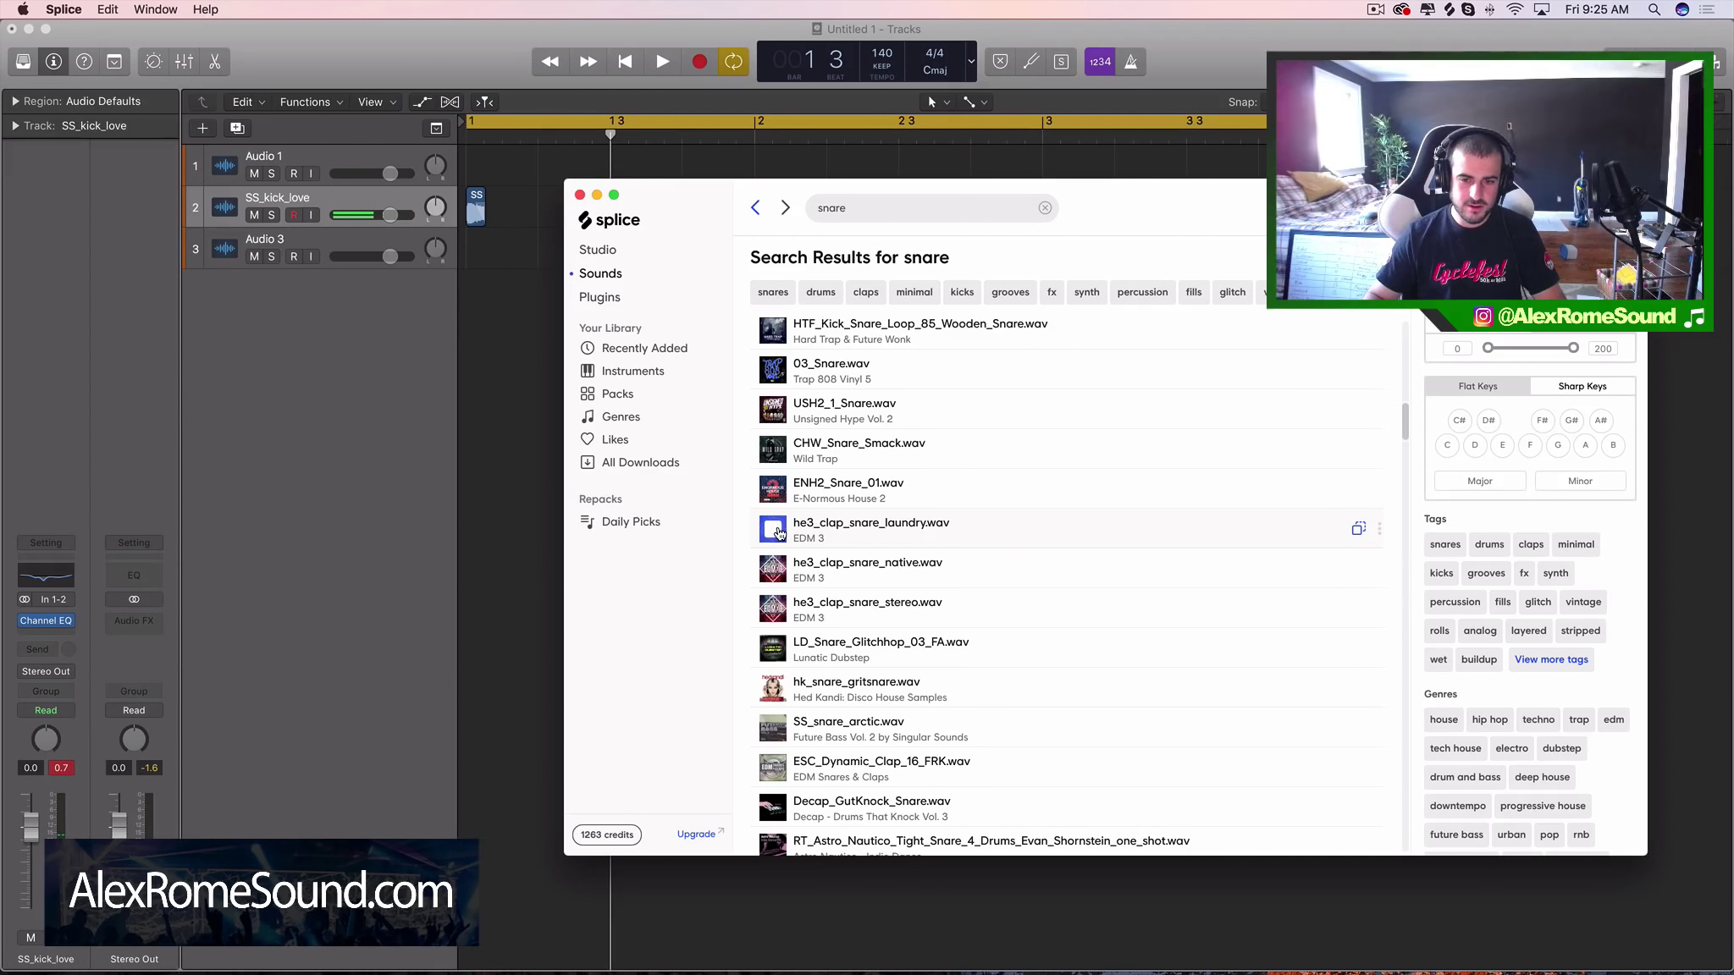
{"action": "left_click", "coordinate": [779, 618]}
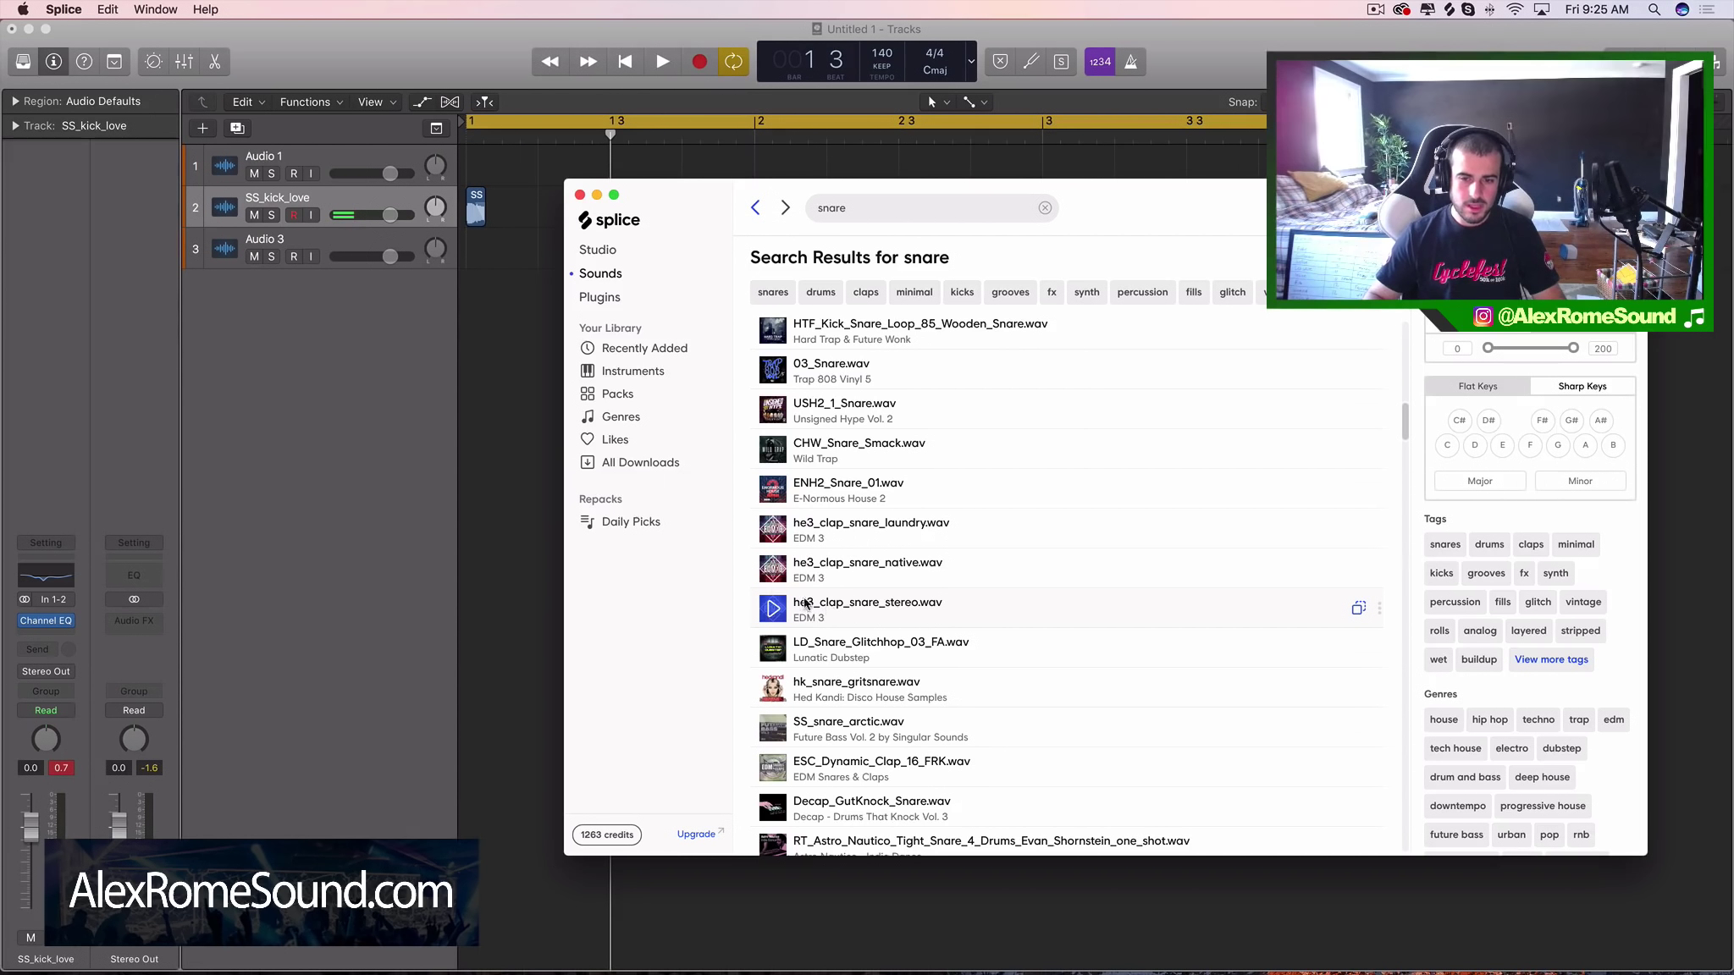
Step: Place he3_clap_snare_stereo.wav on the Audio 3 track at beat 3 of bar 1 and repeat it on beat 3 of the following bars
{"action": "left_click_drag", "start_coordinate": [805, 603], "coordinate": [1217, 258]}
{"action": "key", "text": "super+r"}
{"action": "left_click", "coordinate": [625, 256], "text": "shift"}
{"action": "key", "text": "super+r"}
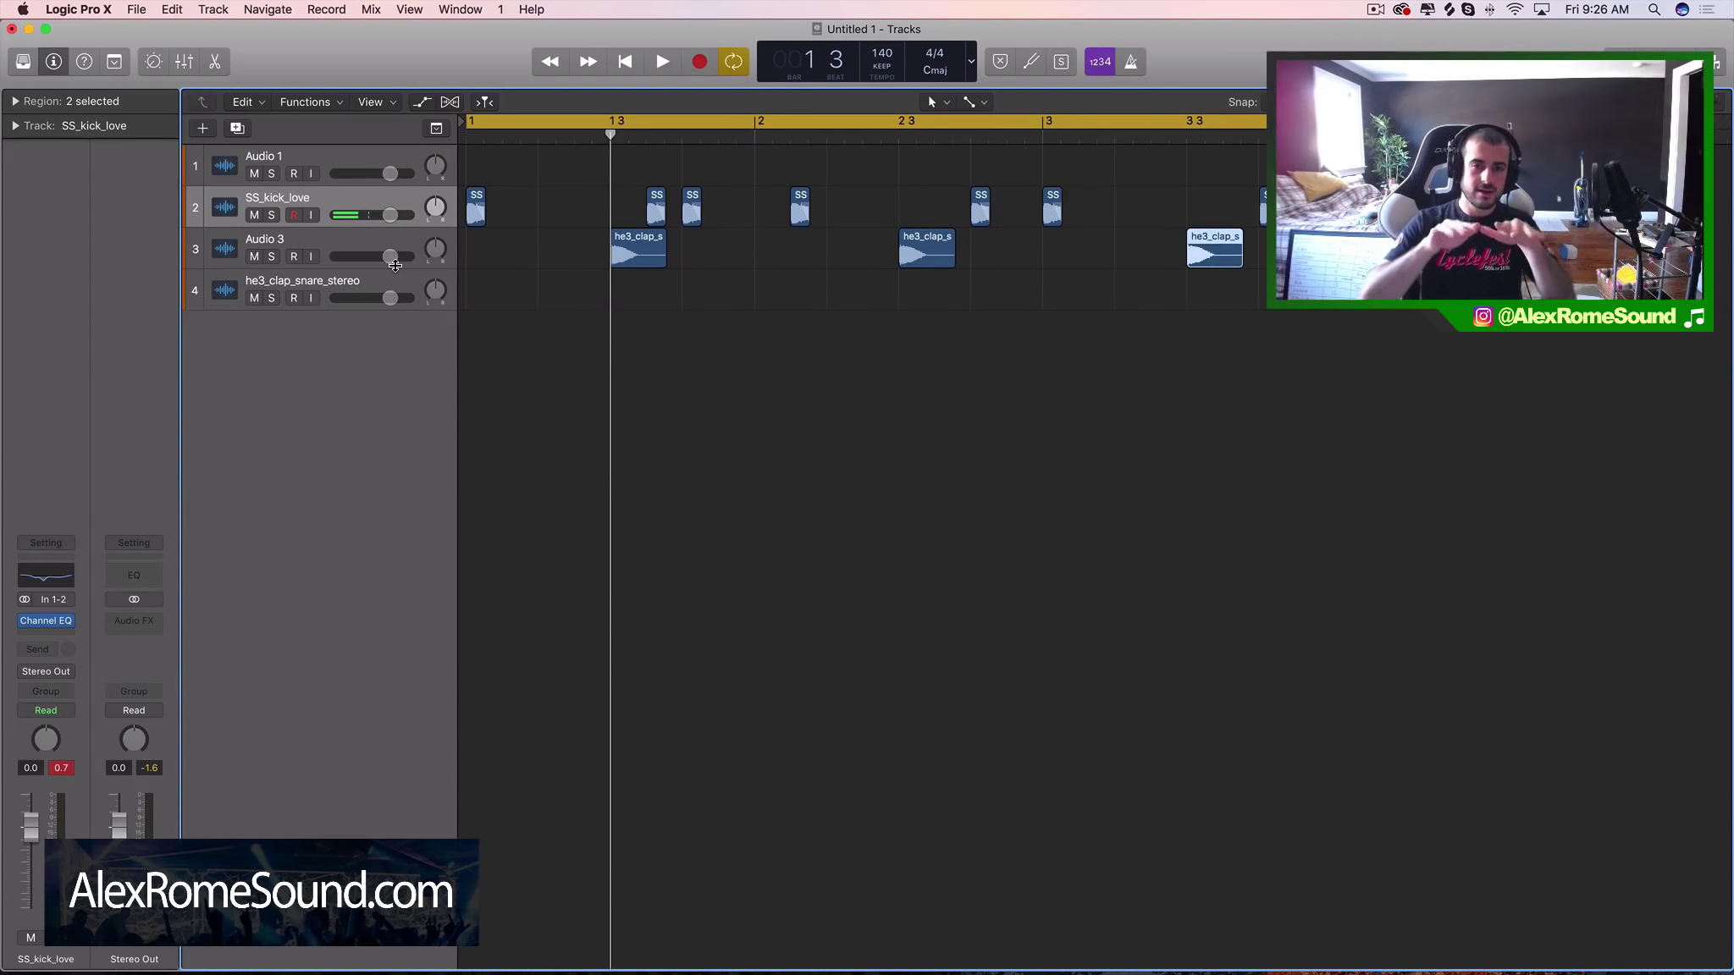
Step: Play the pattern and lower the Audio 3 track's volume to -6.8 dB
{"action": "key", "text": "space"}
{"action": "left_click_drag", "start_coordinate": [389, 256], "coordinate": [370, 256]}
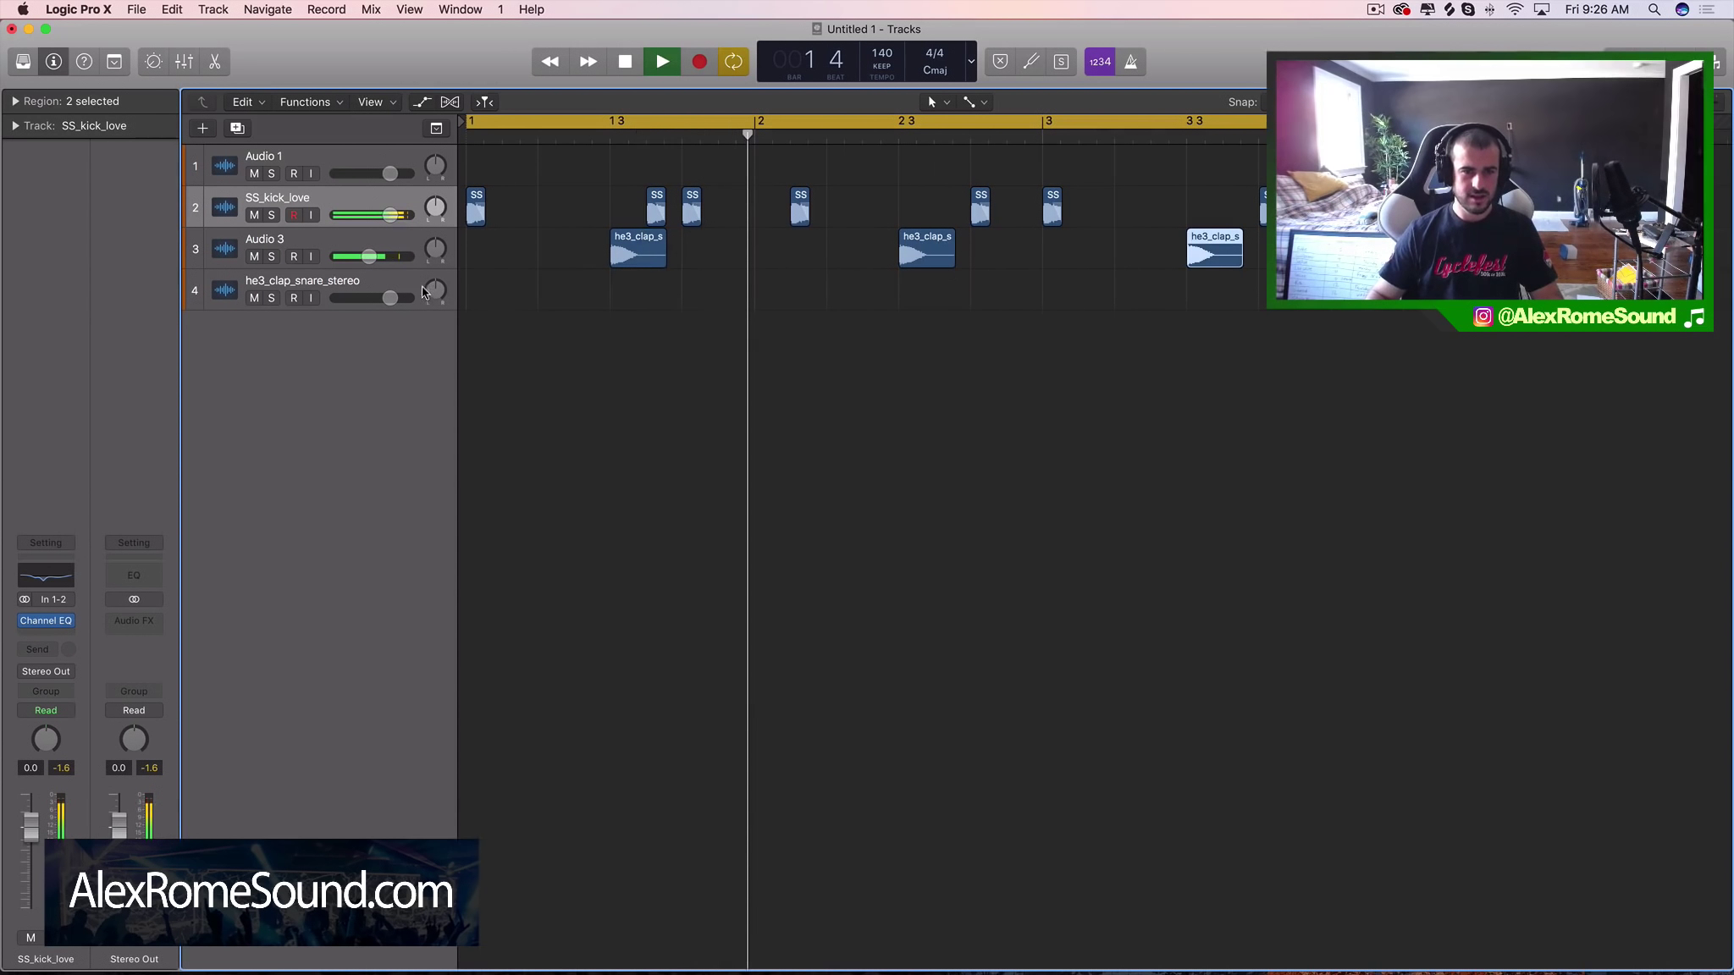
{"action": "key", "text": "space"}
Step: Delete the empty Audio 1 track and select the empty he3_clap_snare_stereo track
{"action": "left_click", "coordinate": [361, 280]}
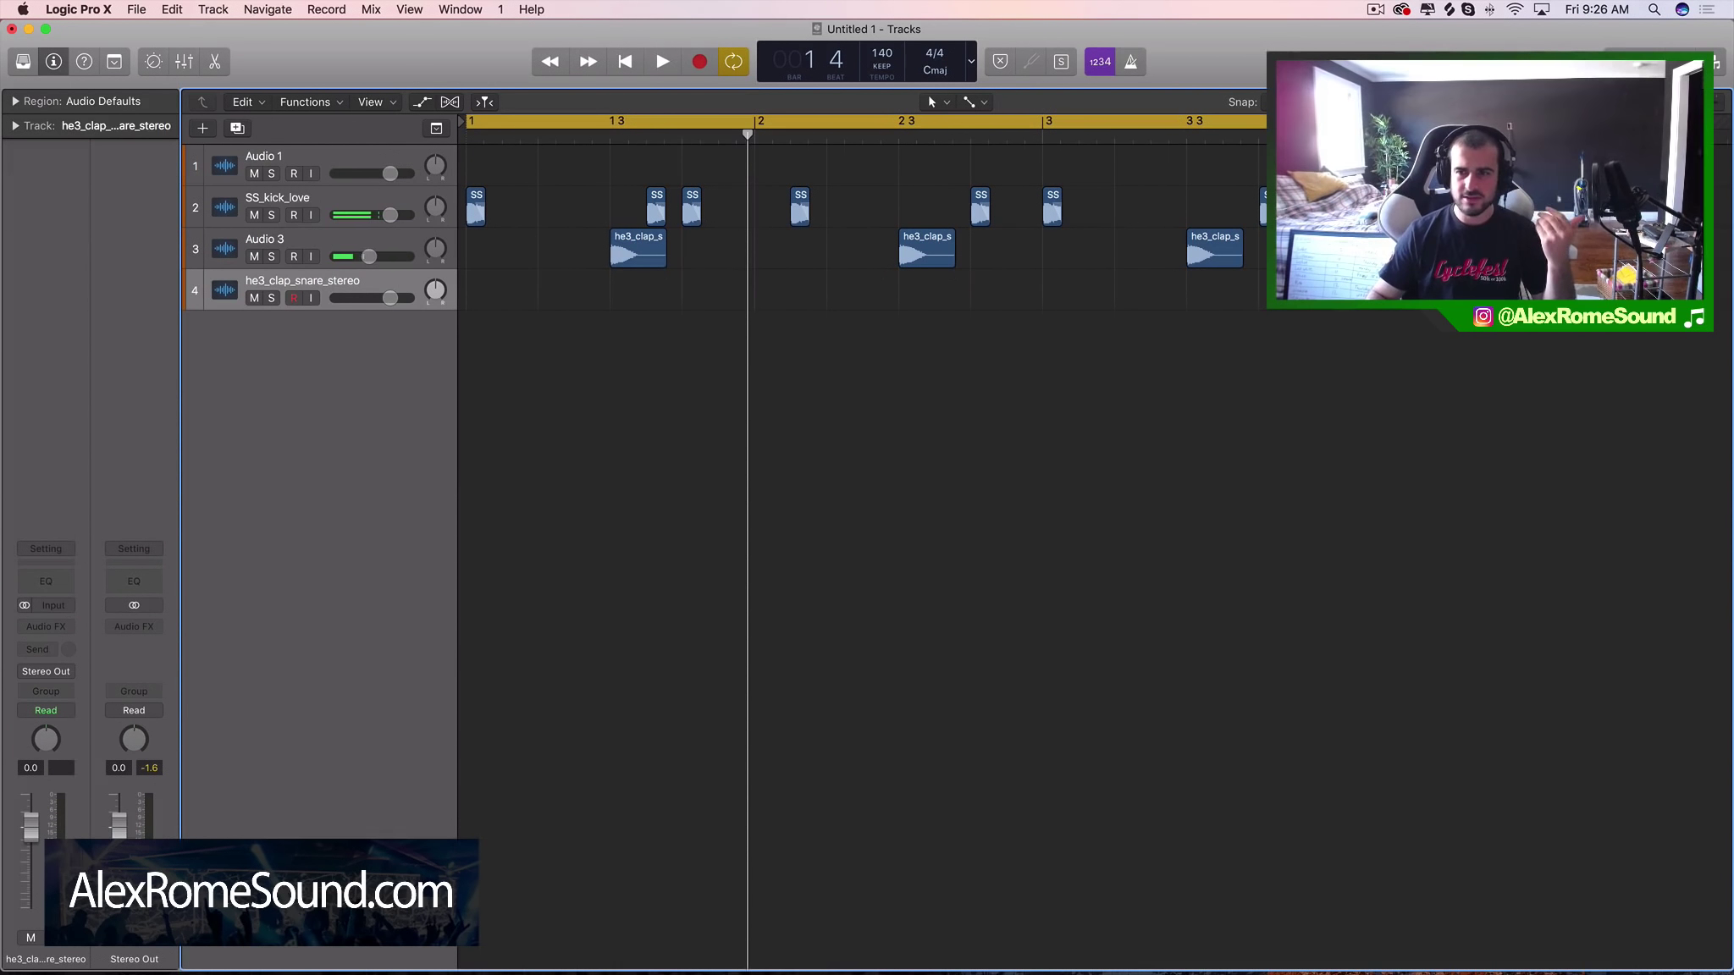
{"action": "left_click", "coordinate": [317, 231]}
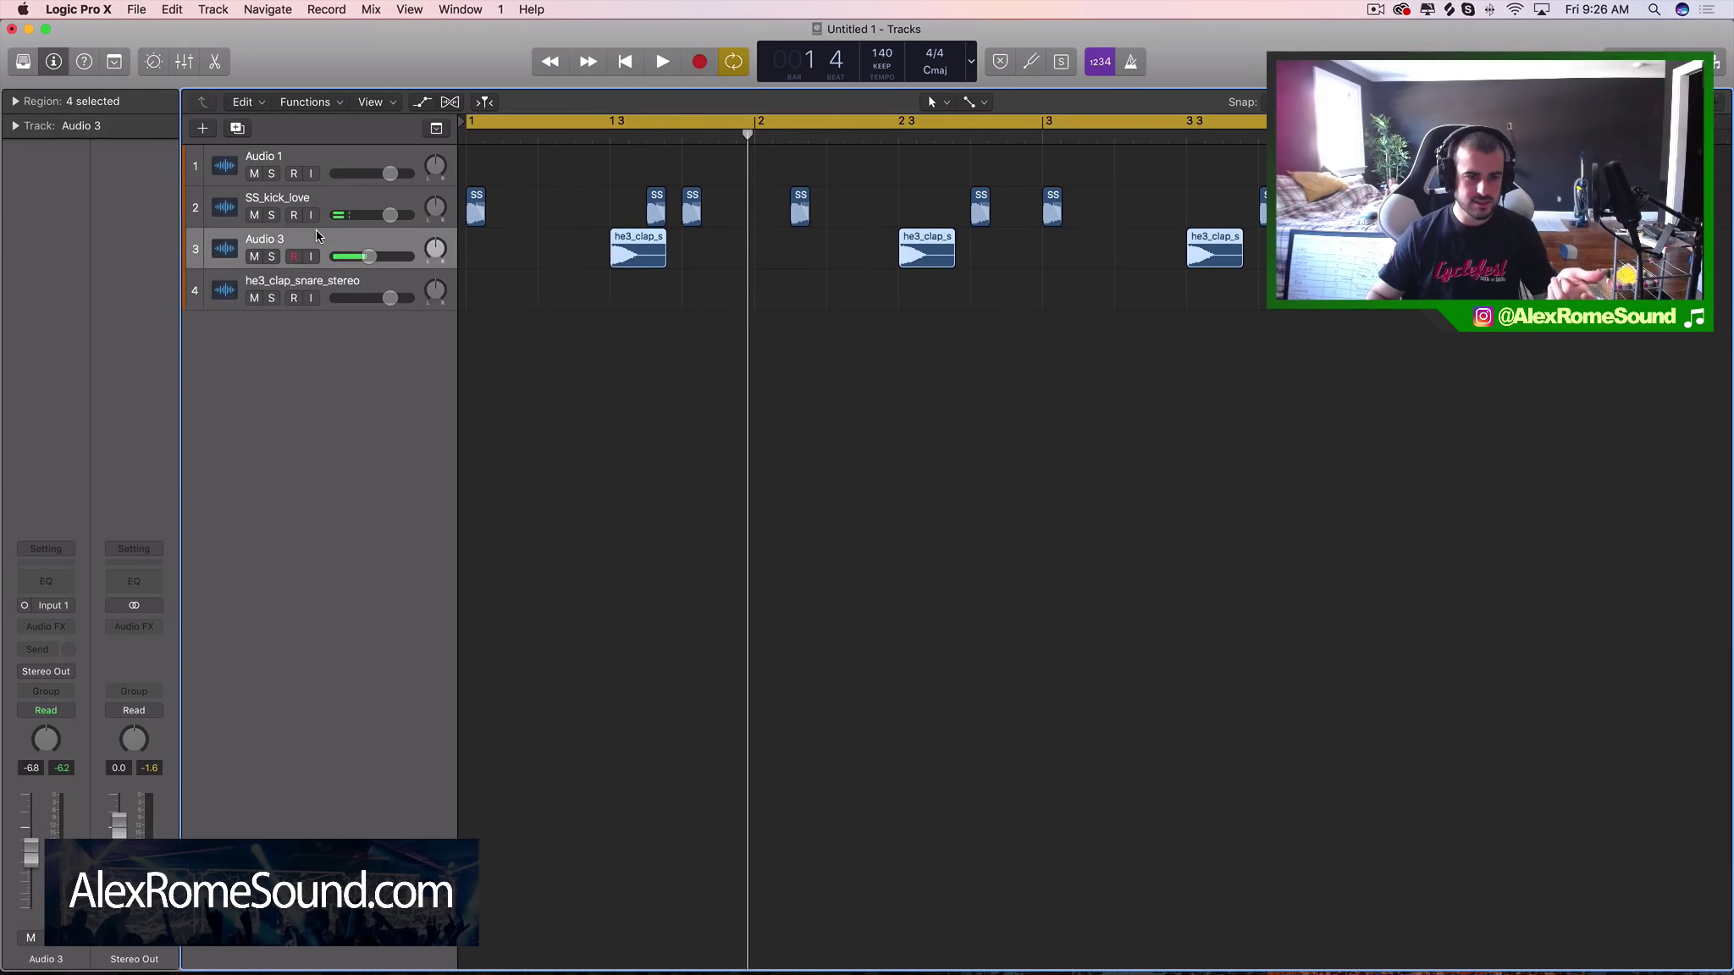
{"action": "key", "text": "Down"}
{"action": "left_click", "coordinate": [280, 158]}
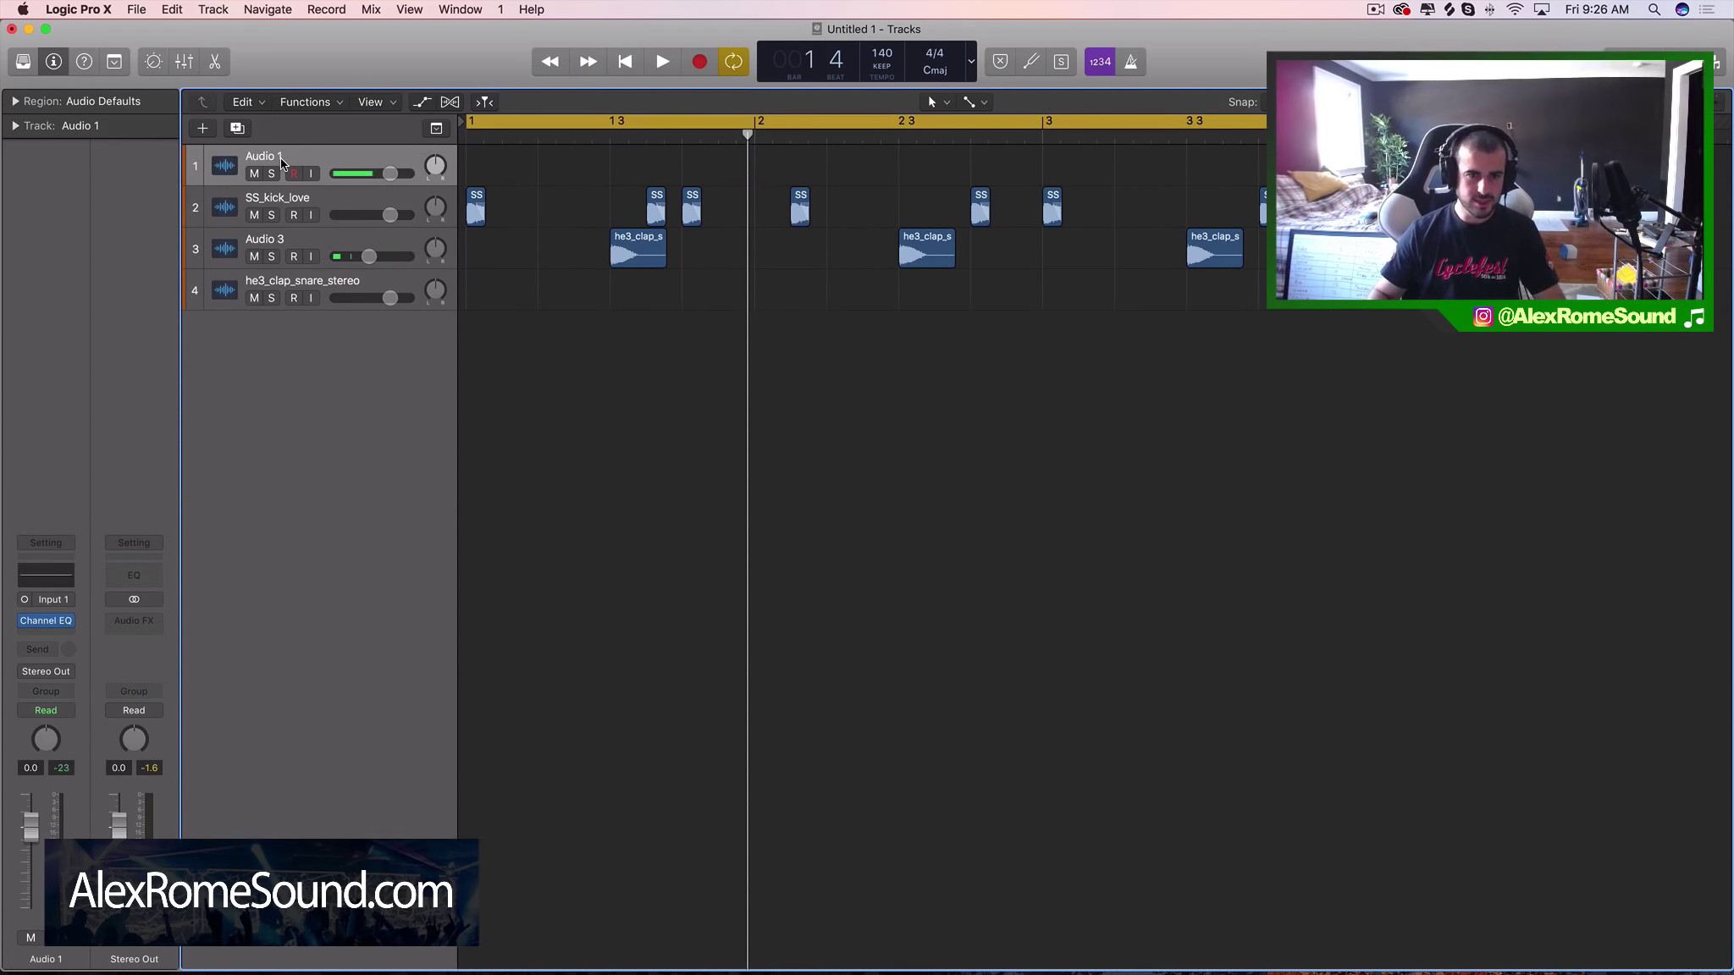
{"action": "key", "text": "super+BackSpace"}
{"action": "left_click", "coordinate": [402, 234]}
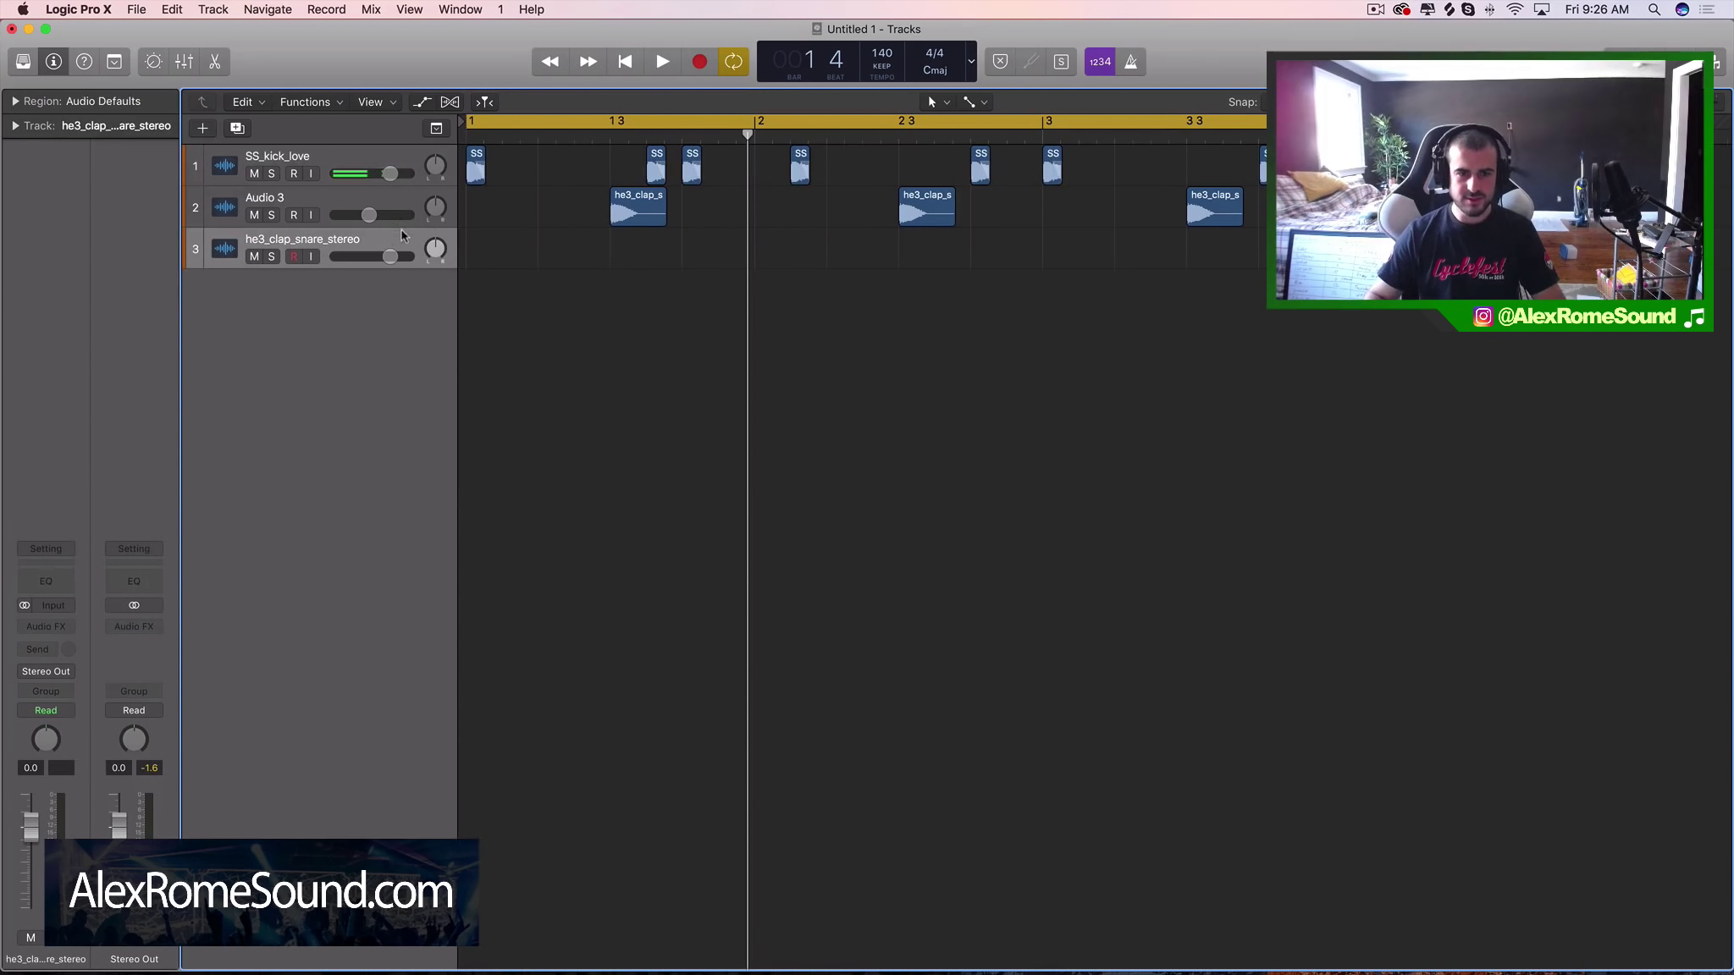
Step: Switch back to Splice and search the samples for "soph"
{"action": "left_click", "coordinate": [1466, 10]}
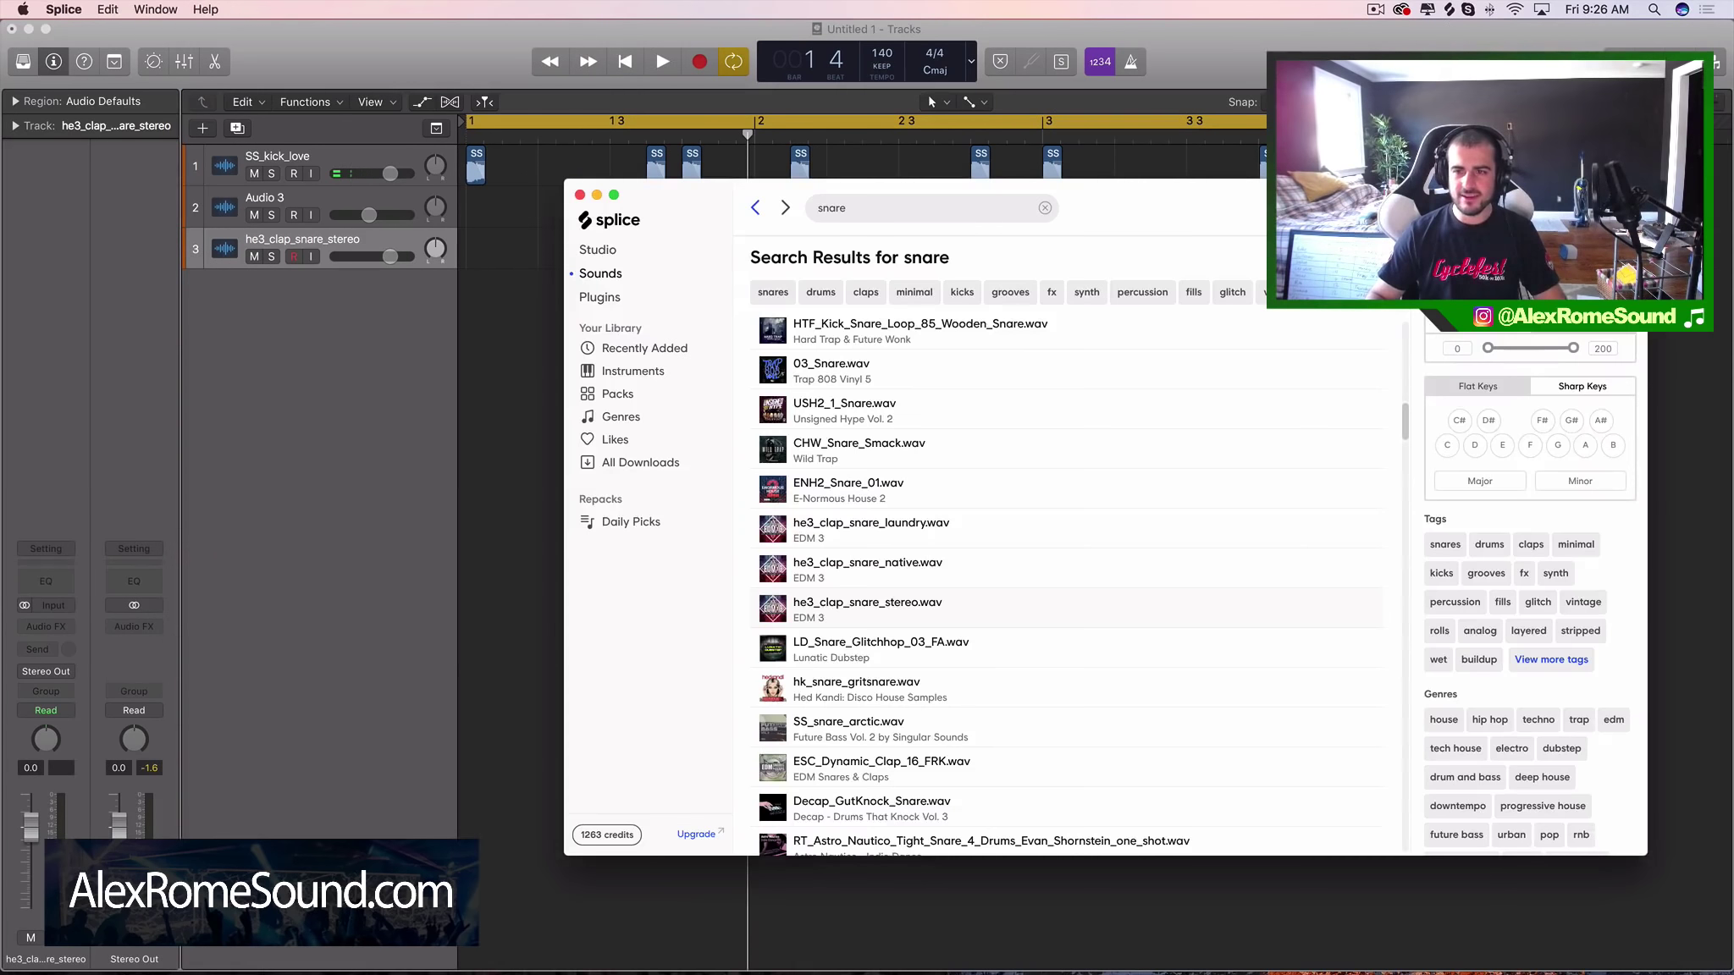
{"action": "type", "text": "s"}
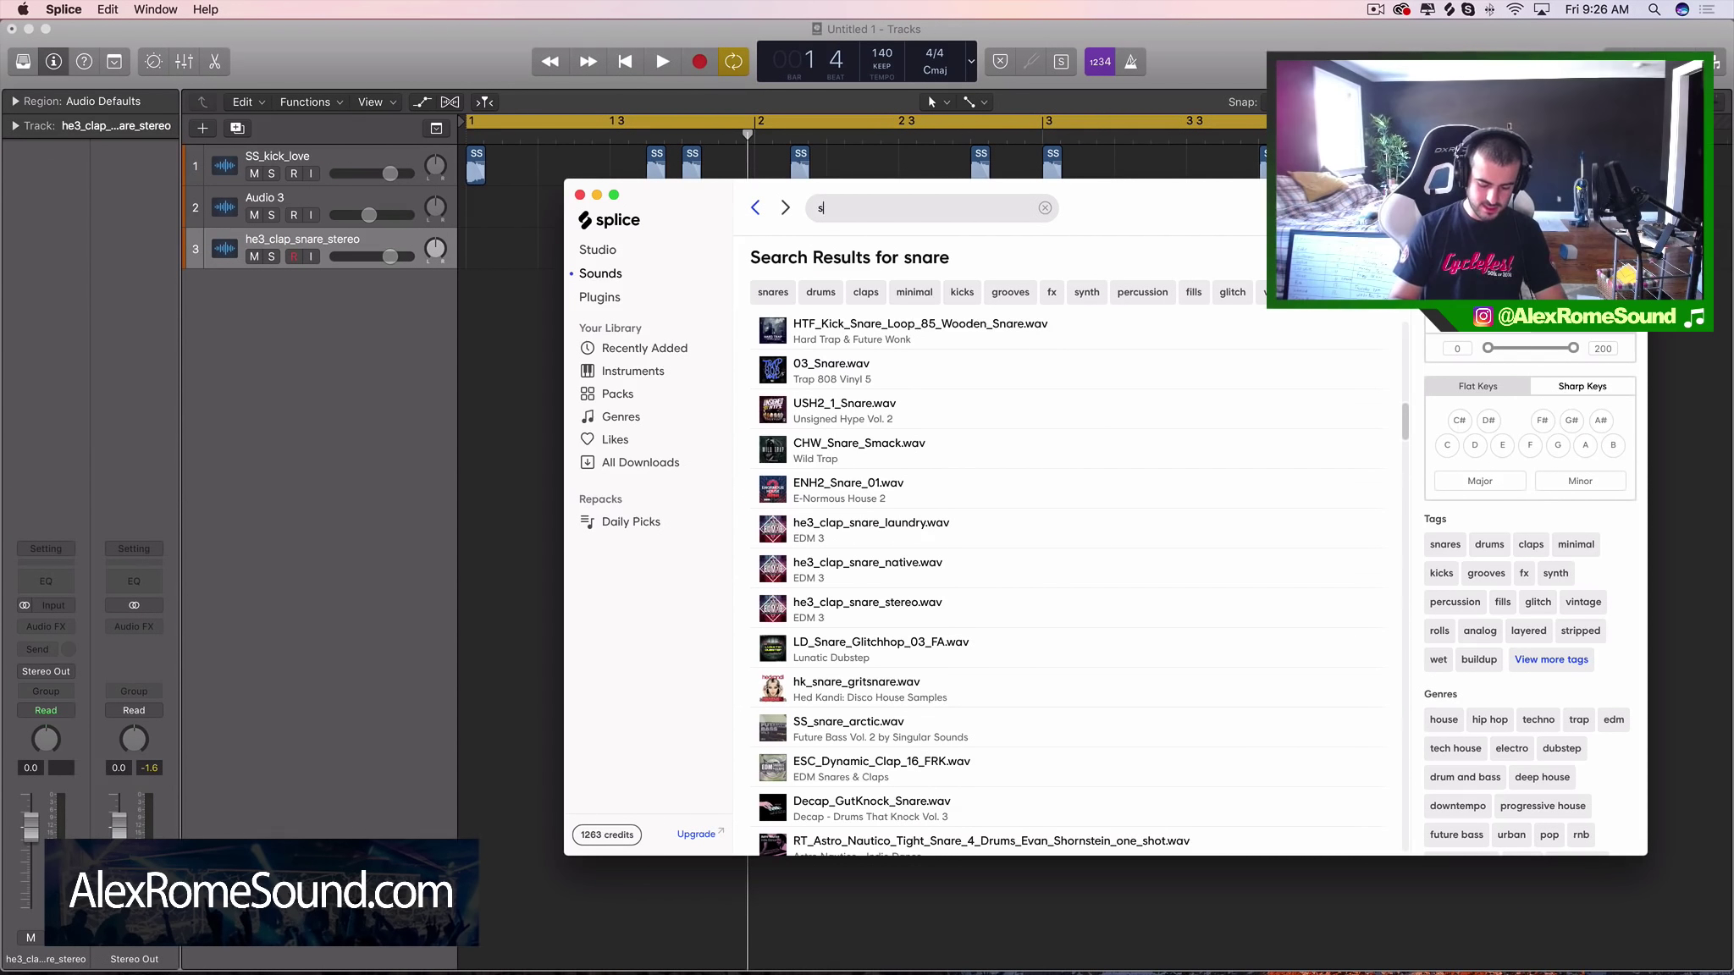
{"action": "type", "text": "oph"}
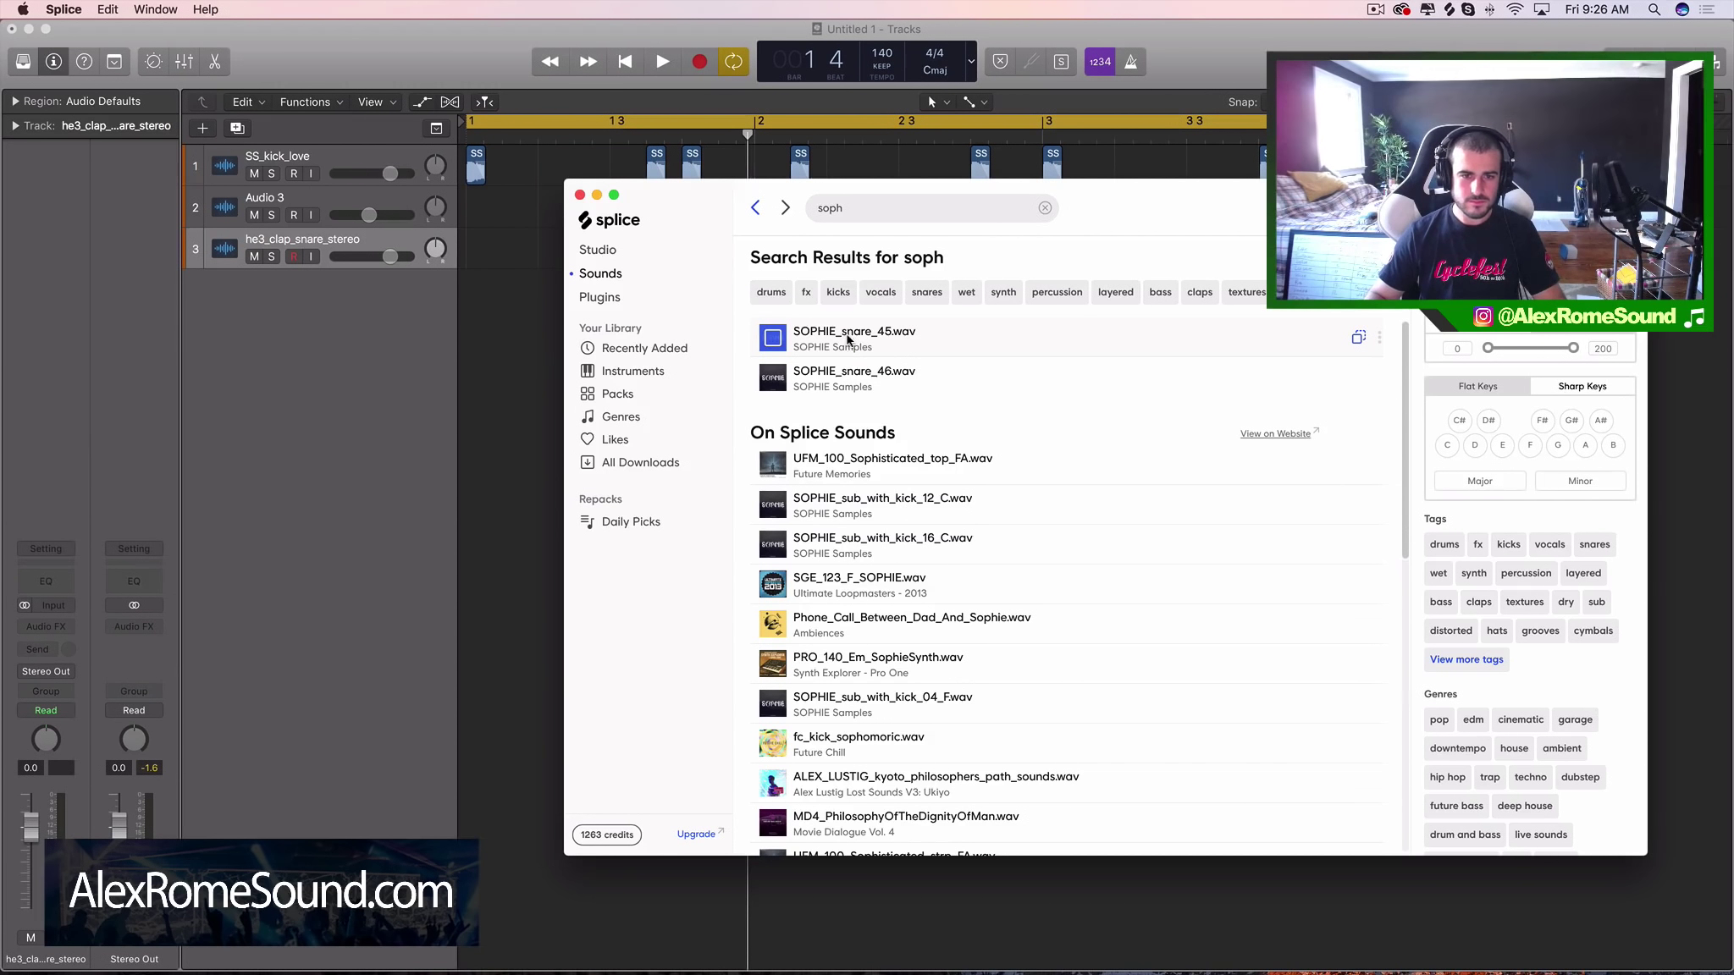
Step: Place SOPHIE_snare_45.wav on the empty third track at beat 3 of bar 1 and repeat it under the clap regions of the following bars
{"action": "left_click_drag", "start_coordinate": [847, 339], "coordinate": [650, 252]}
{"action": "key", "text": "super+r"}
{"action": "mouse_move", "coordinate": [881, 264]}
{"action": "left_mouse_down"}
{"action": "mouse_move", "coordinate": [961, 264]}
{"action": "mouse_move", "coordinate": [903, 249]}
{"action": "left_mouse_up"}
{"action": "key", "text": "super+r"}
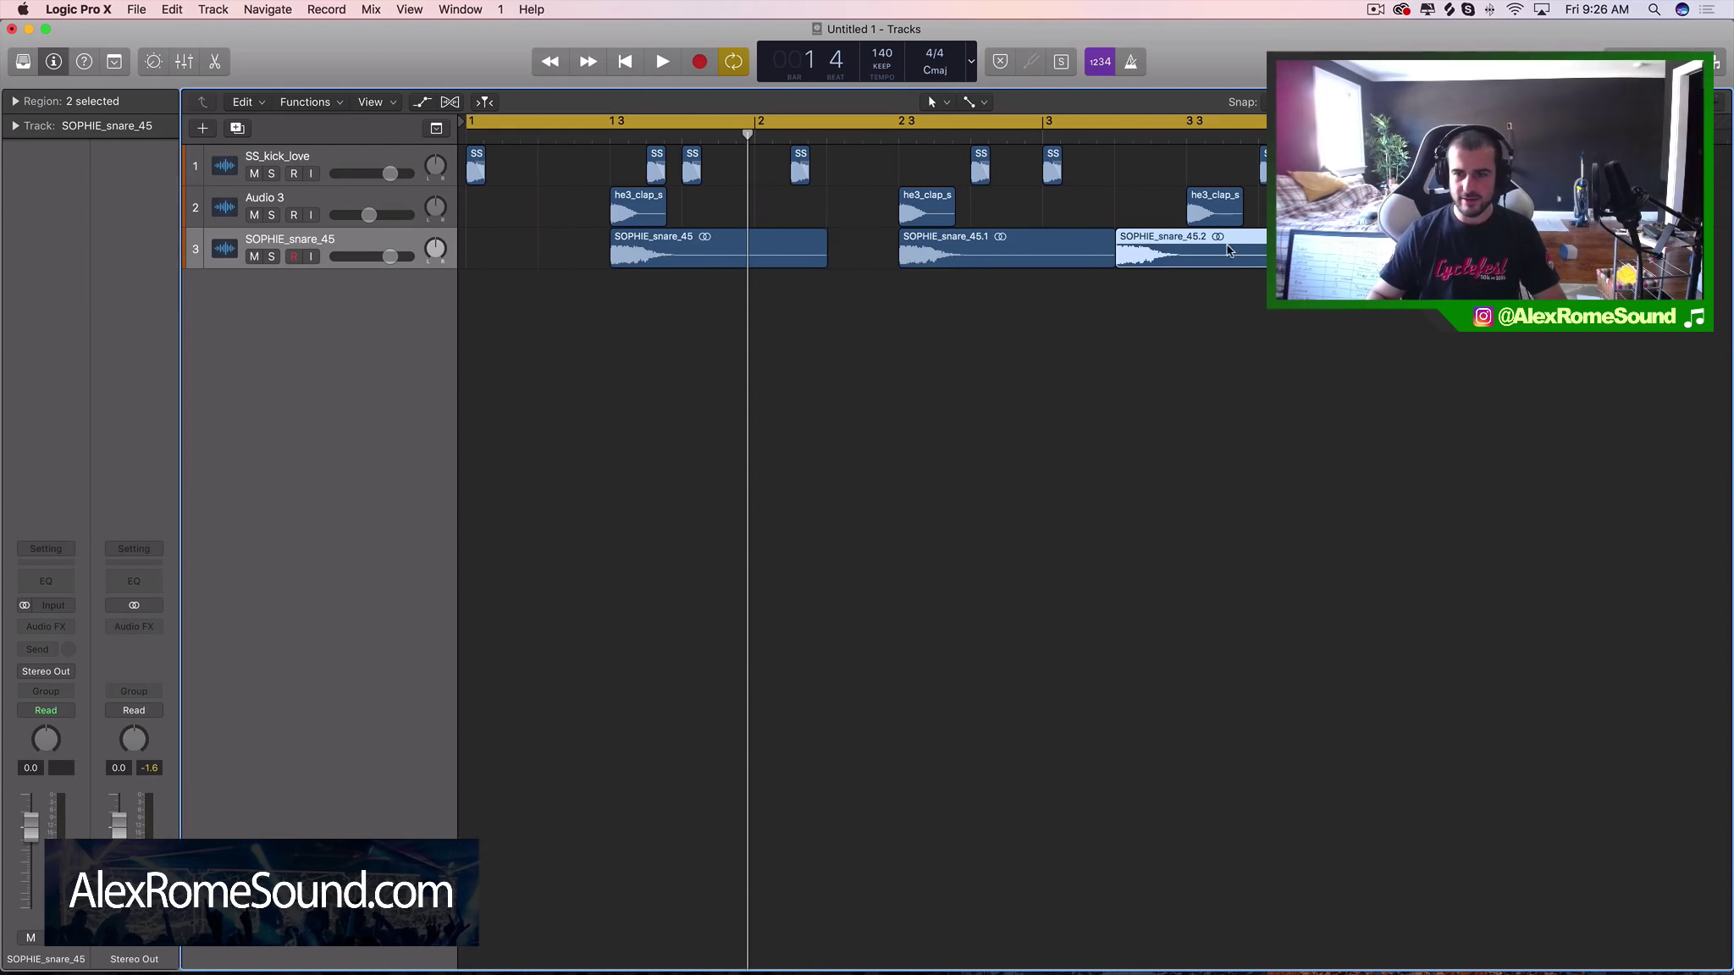
{"action": "left_click_drag", "start_coordinate": [1153, 250], "coordinate": [1223, 258]}
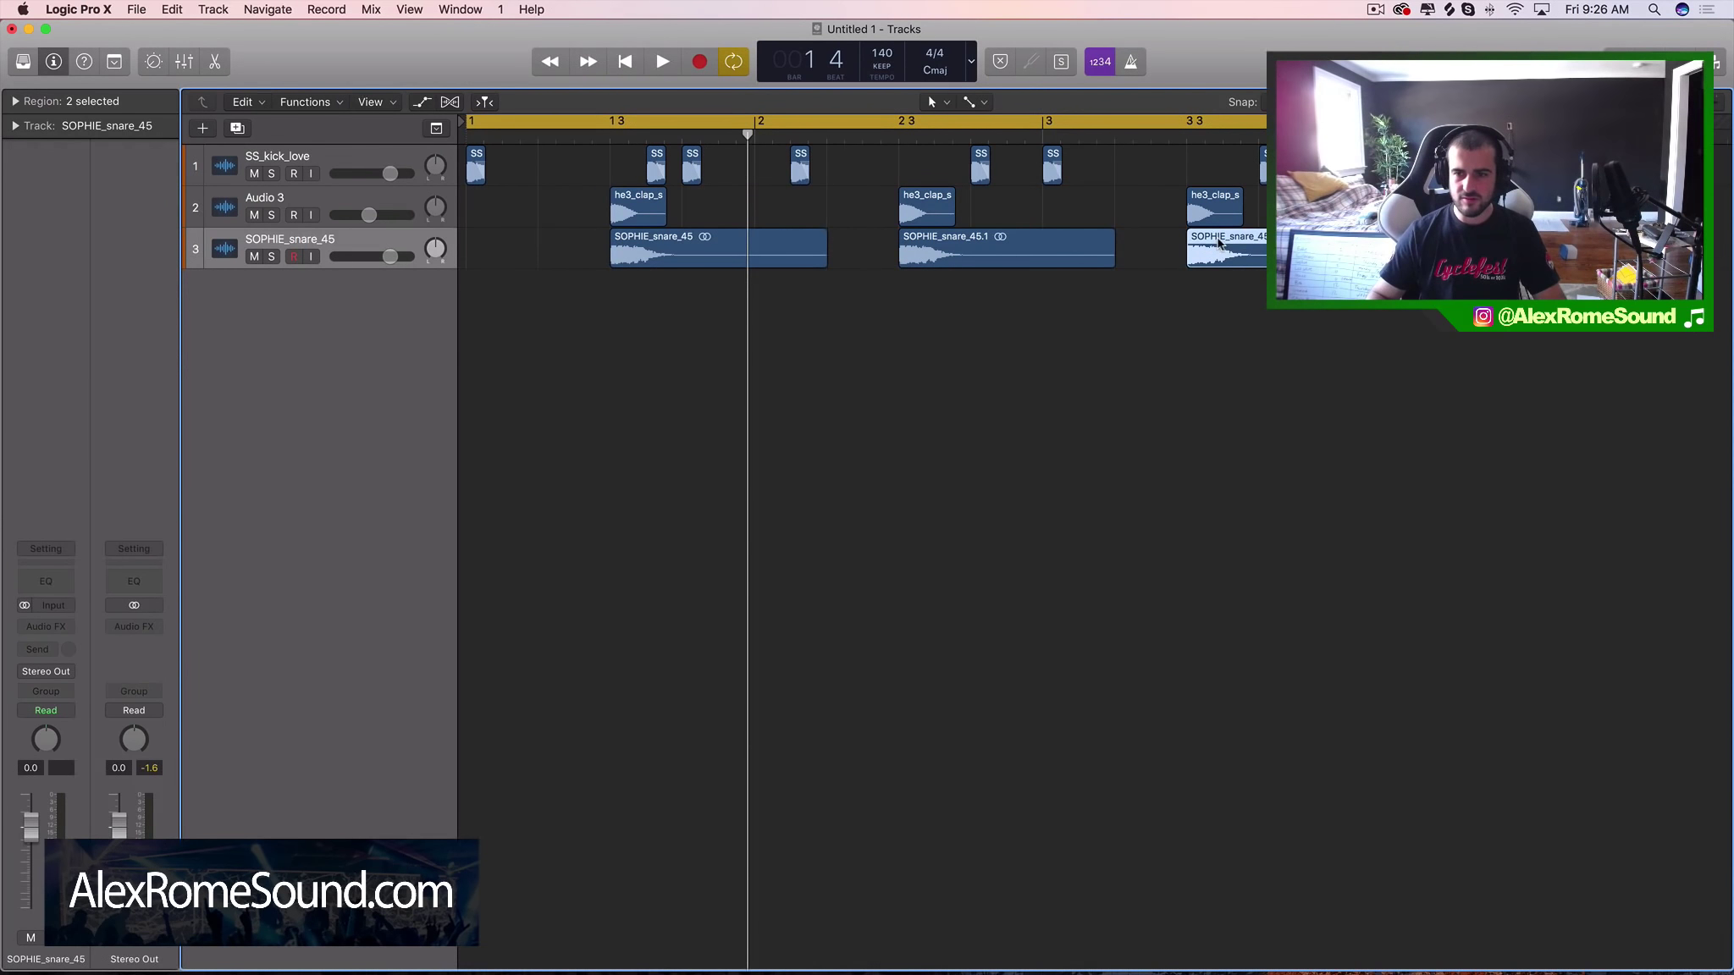
Step: Play the pattern, lowering the SOPHIE_snare_45 track's volume to -8.0 dB and setting the Audio 3 track's volume to -7.2 dB
{"action": "left_click_drag", "start_coordinate": [390, 256], "coordinate": [336, 256]}
{"action": "key", "text": "space"}
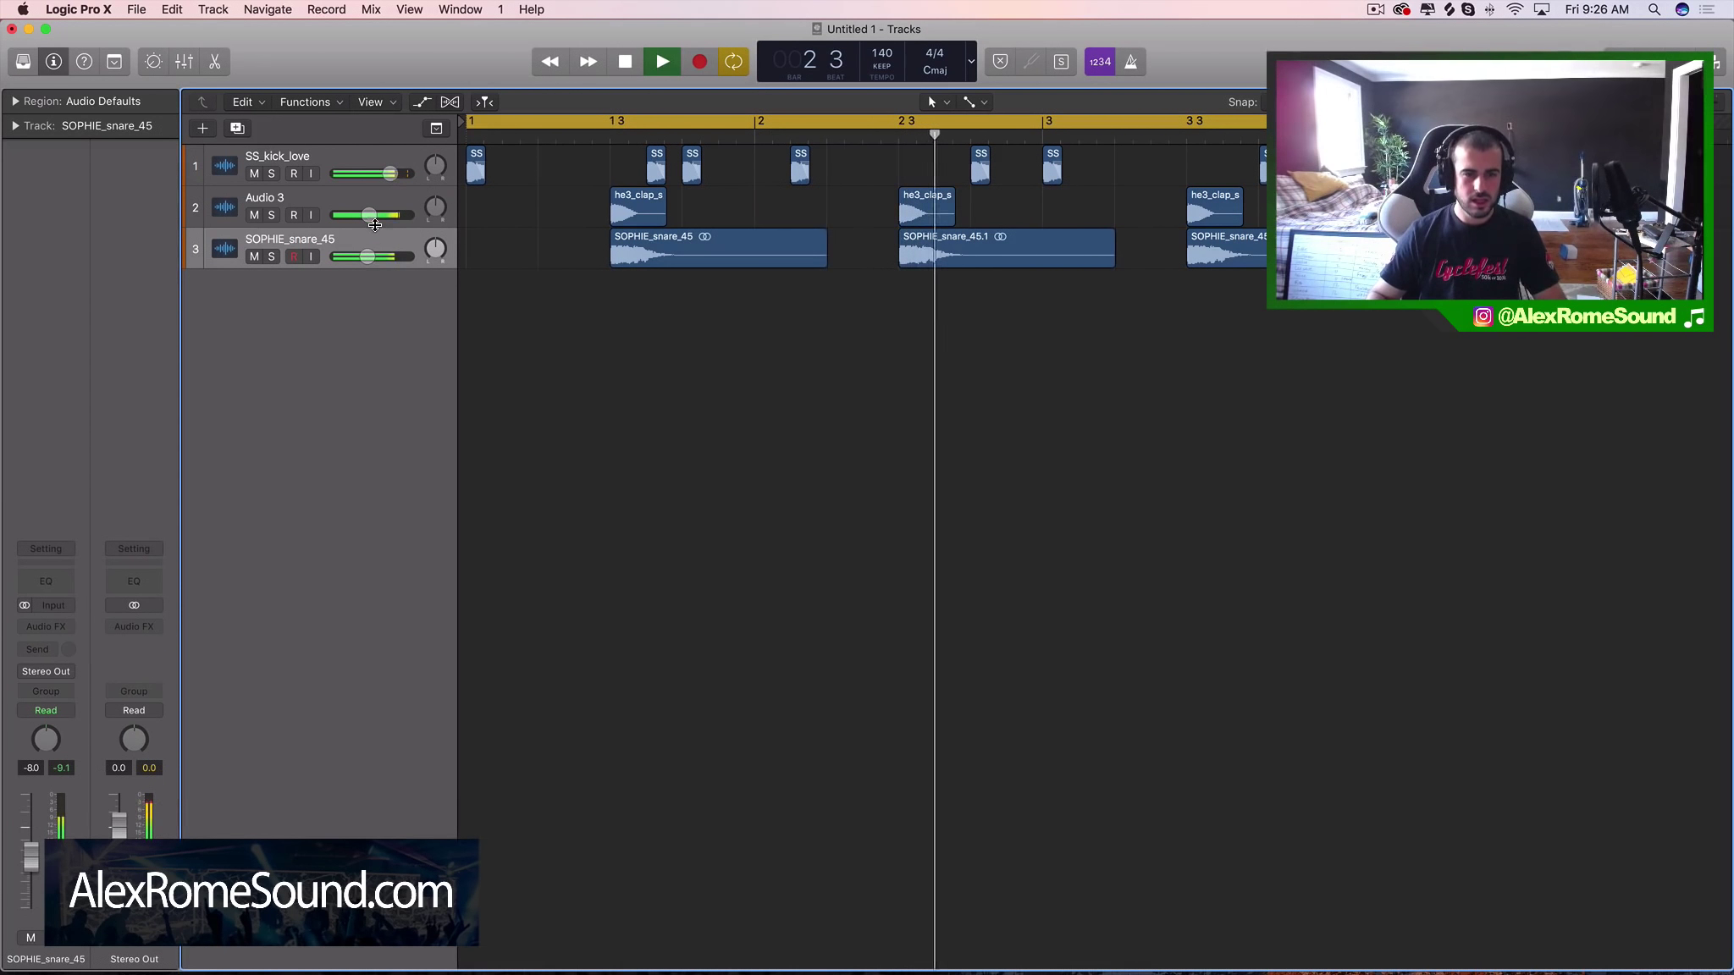
{"action": "left_click", "coordinate": [365, 215]}
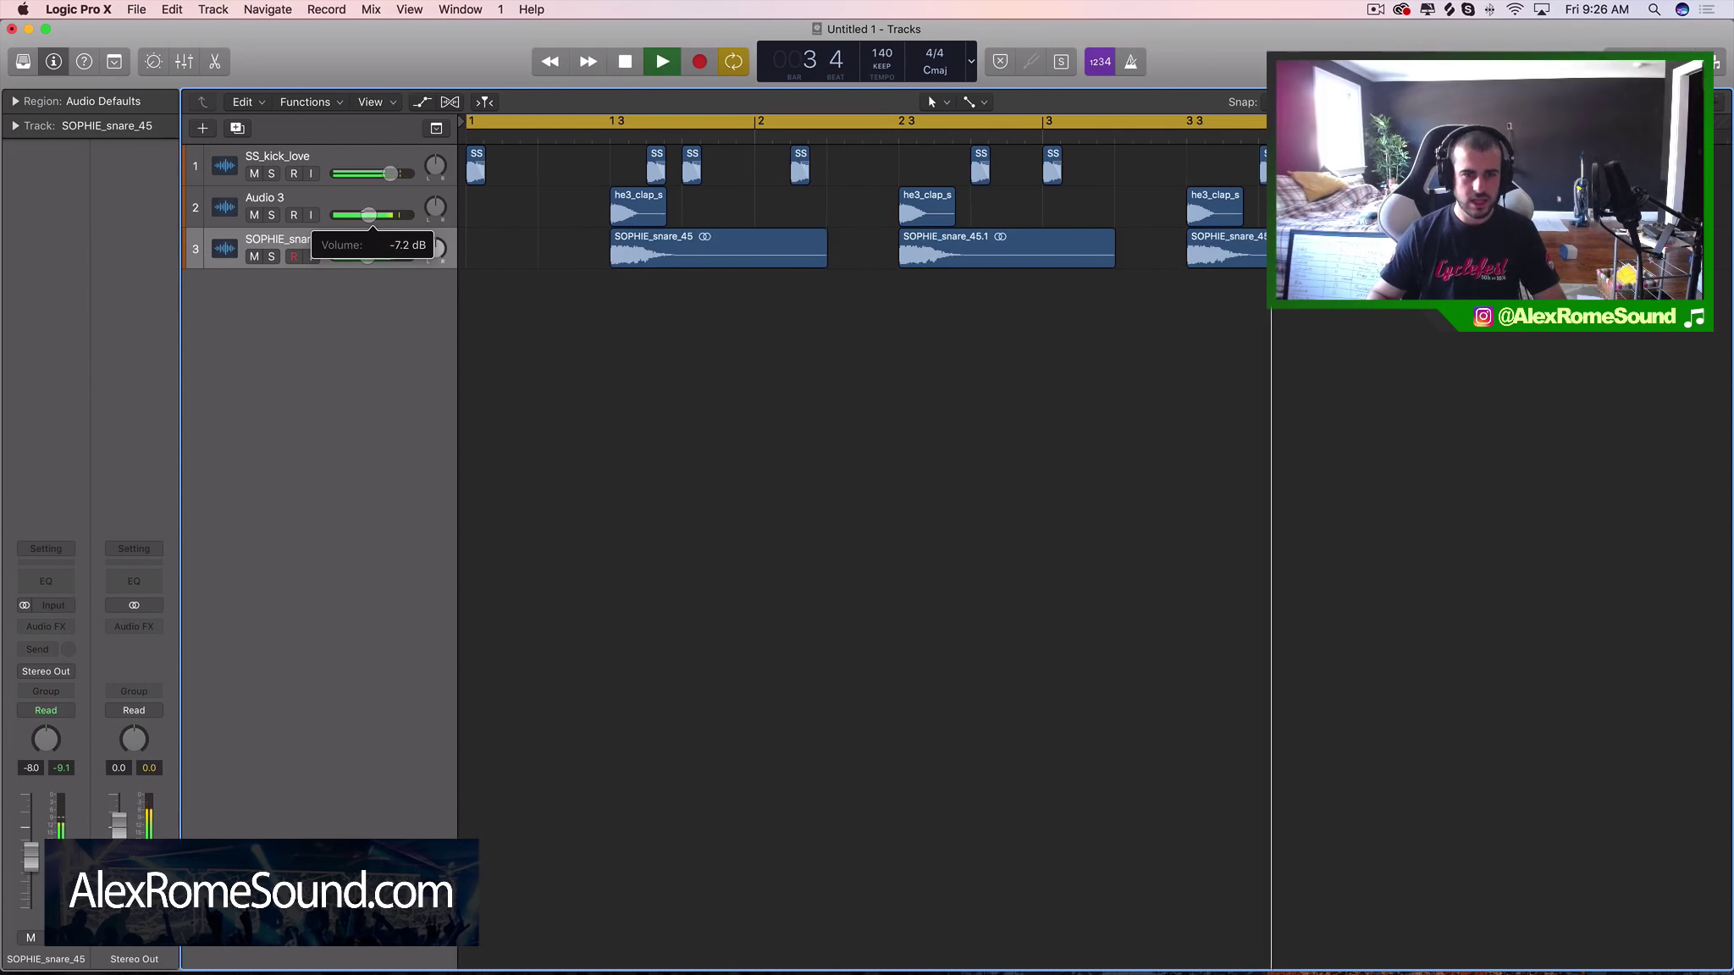
Step: Stop playback and add an empty audio track below the SOPHIE_snare_45 track
{"action": "key", "text": "space"}
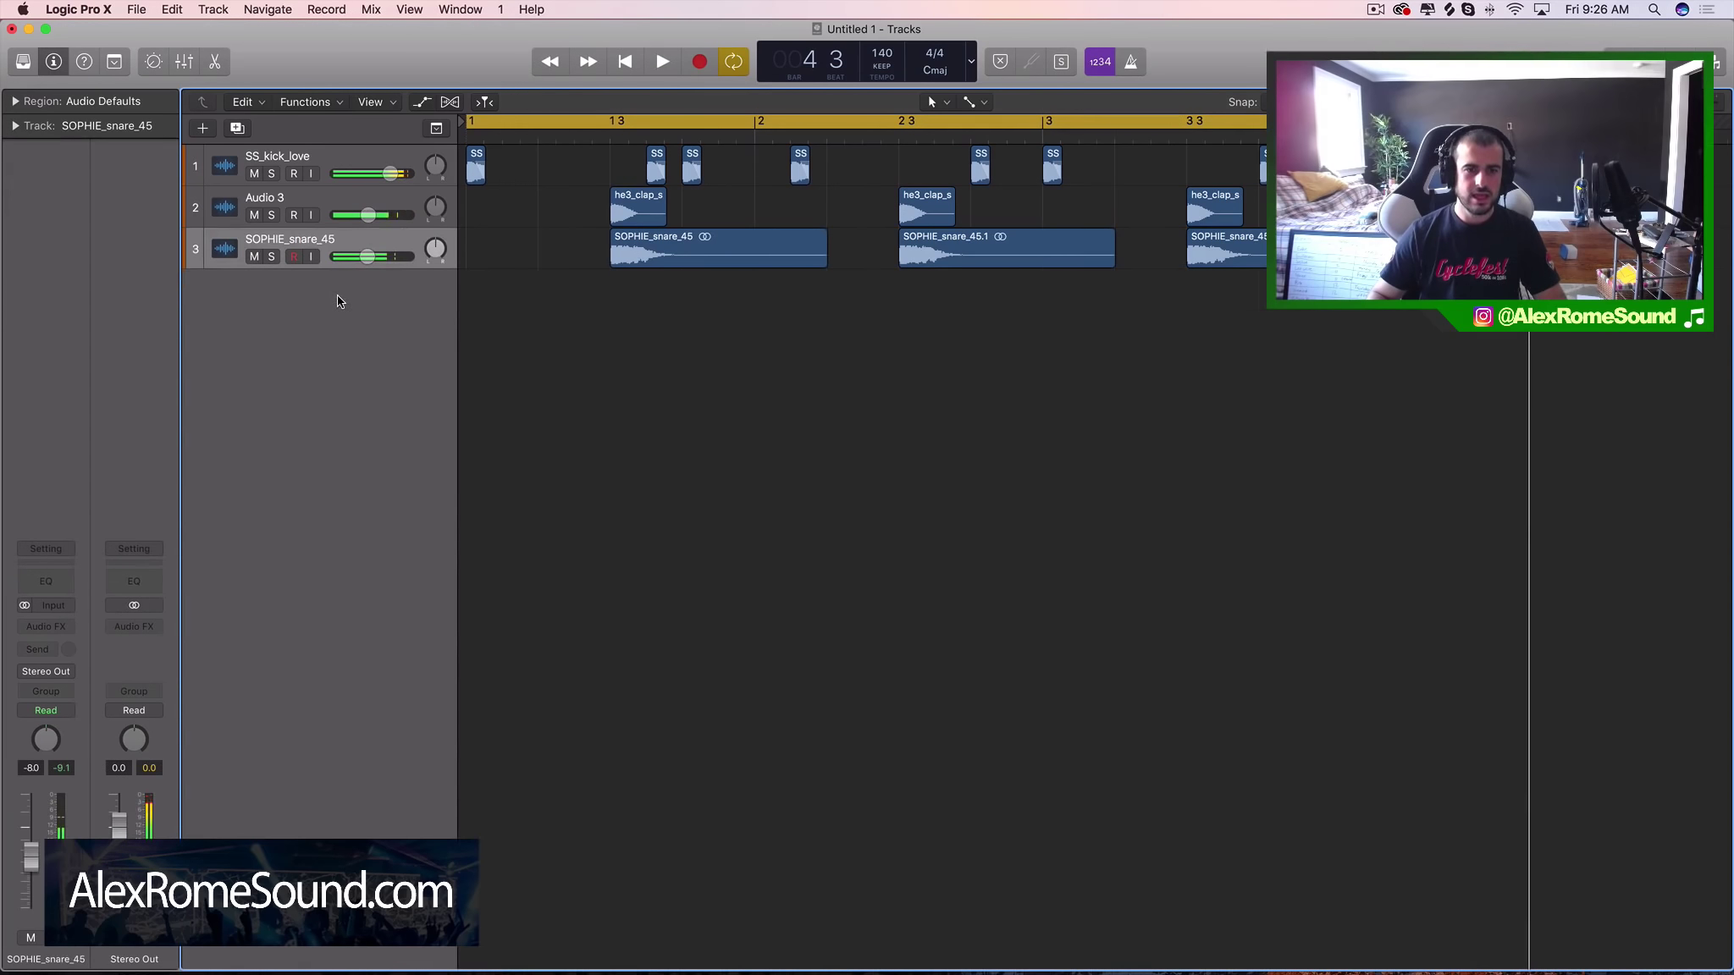
{"action": "double_click", "coordinate": [337, 296]}
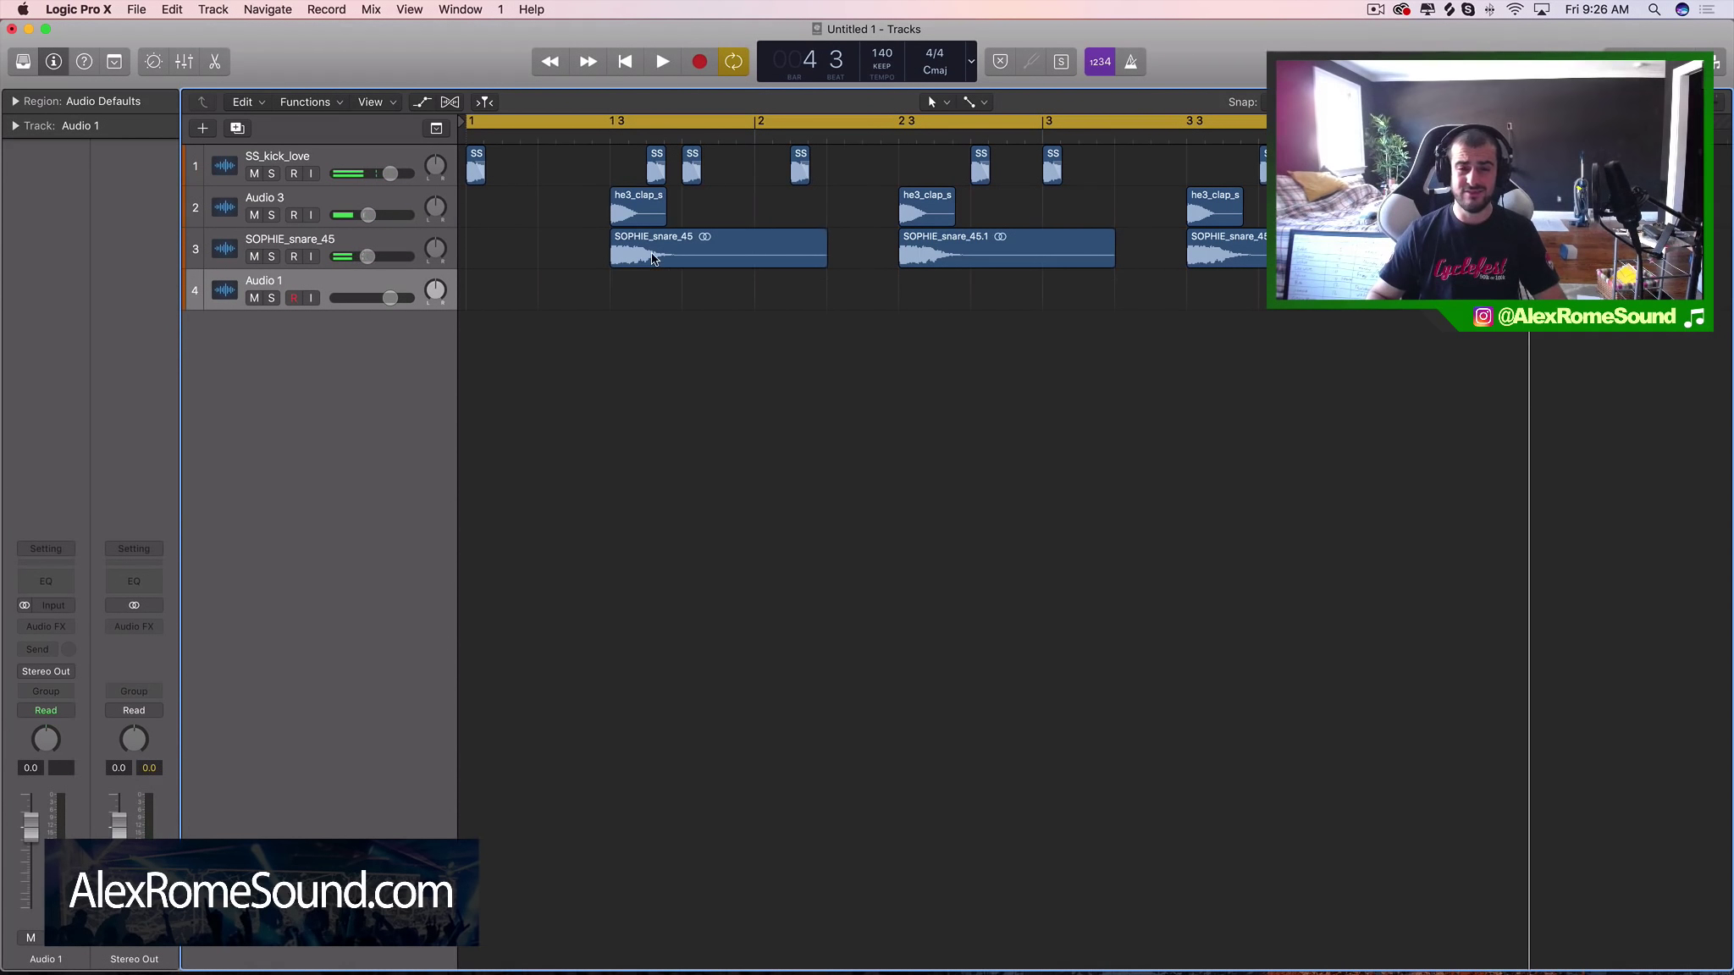
Step: Switch to Splice, search the samples for "hihat" and audition a few of the results
{"action": "left_click", "coordinate": [1454, 8]}
{"action": "left_click", "coordinate": [876, 194]}
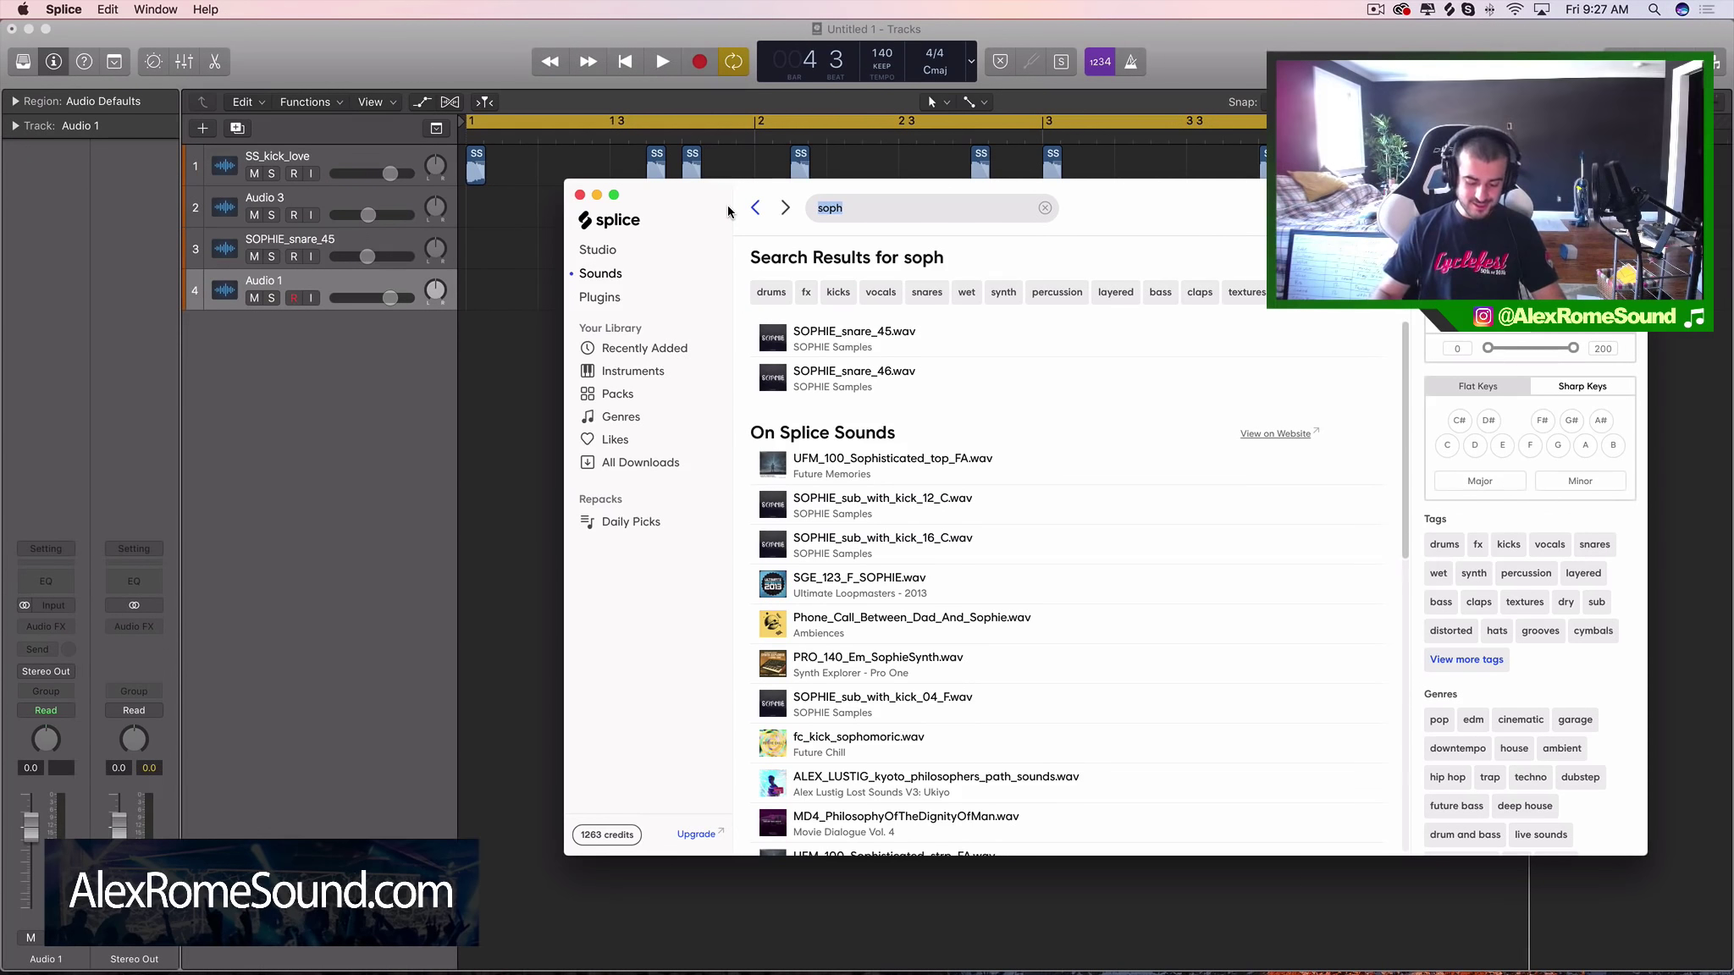
{"action": "type", "text": "hihat"}
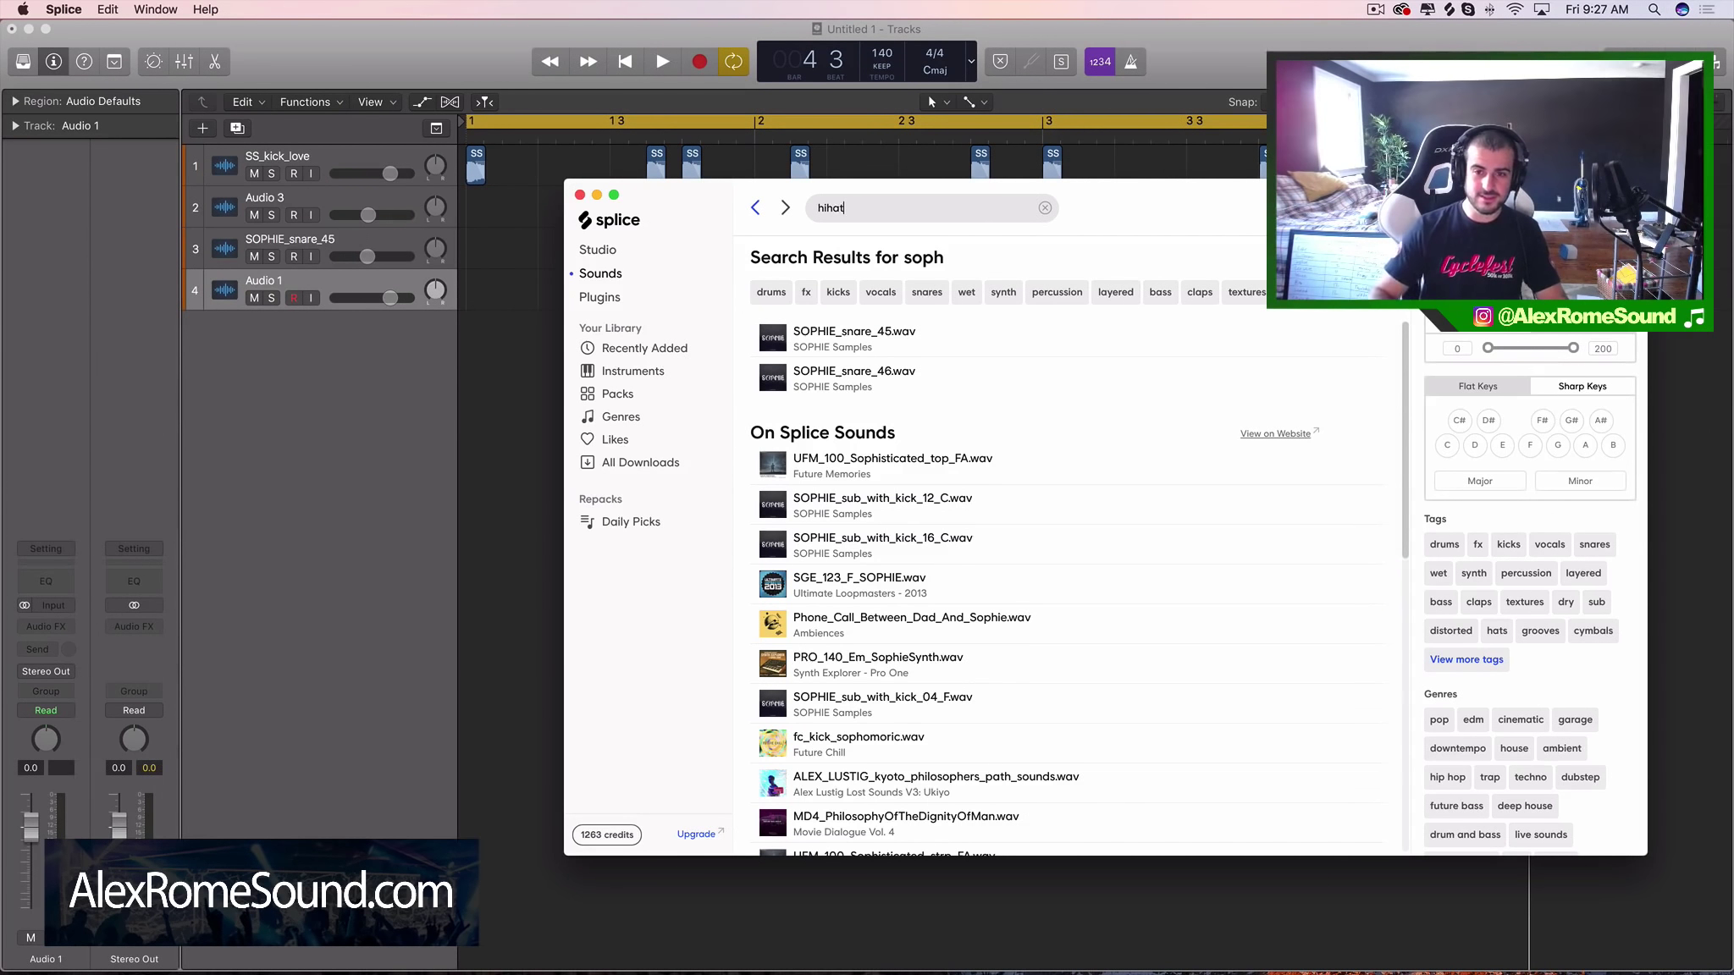
{"action": "key", "text": "Return"}
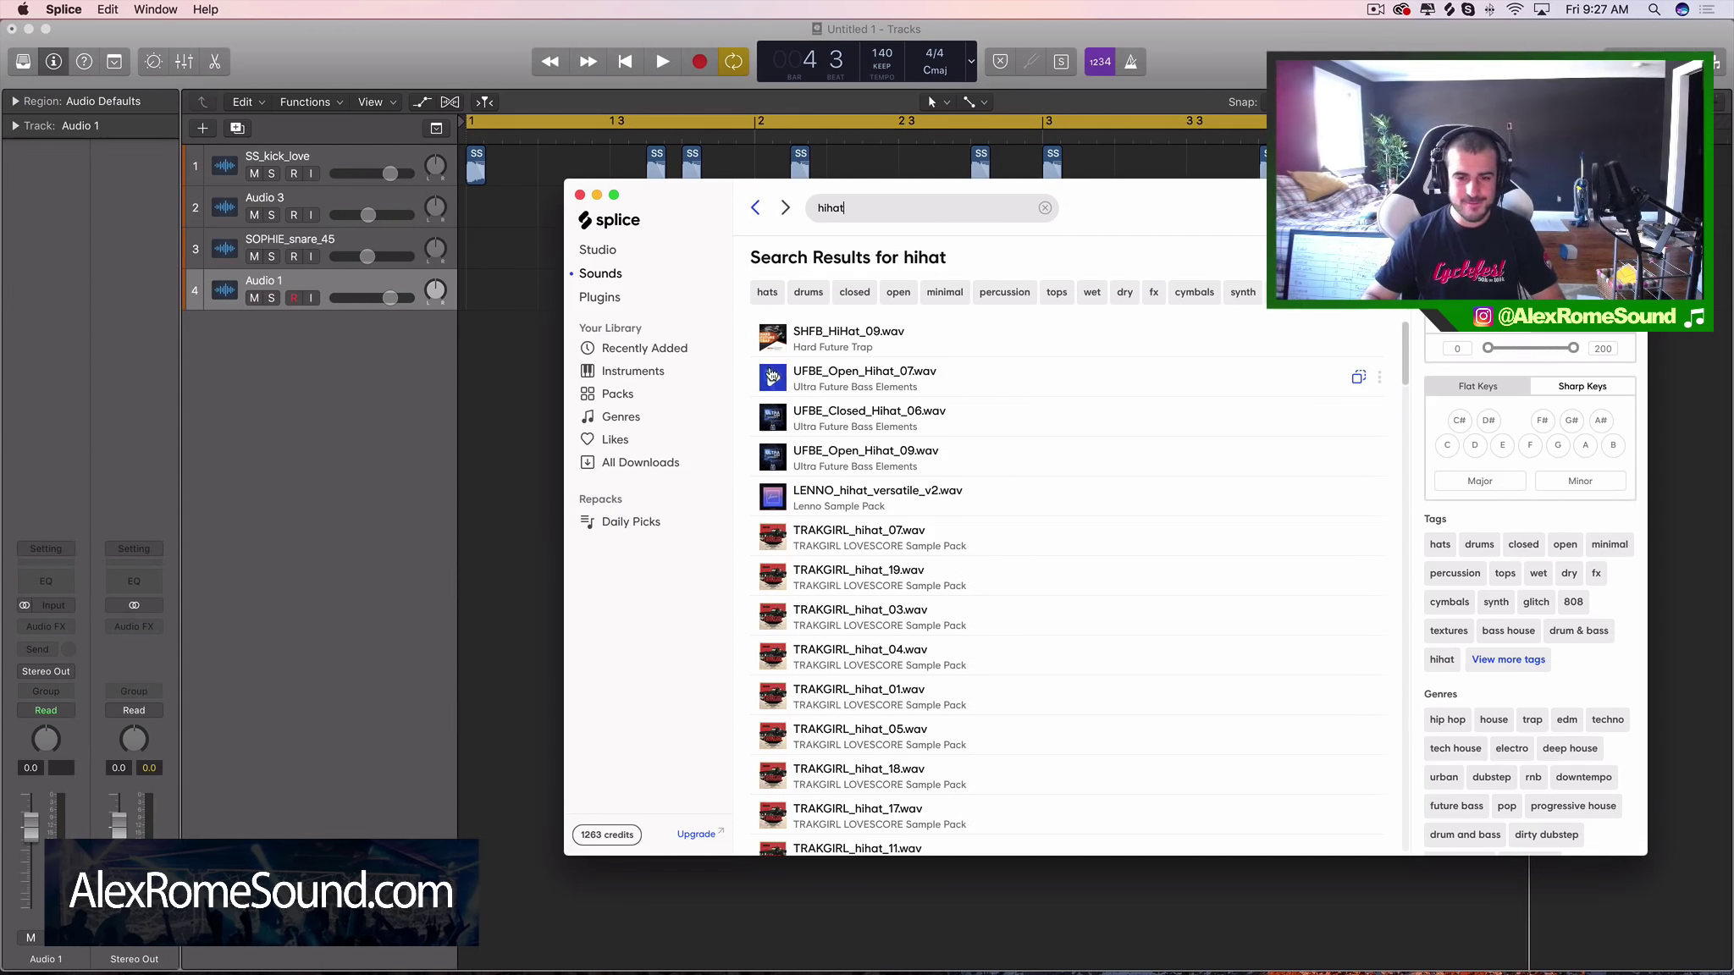
{"action": "left_click", "coordinate": [772, 425]}
{"action": "left_click", "coordinate": [774, 342]}
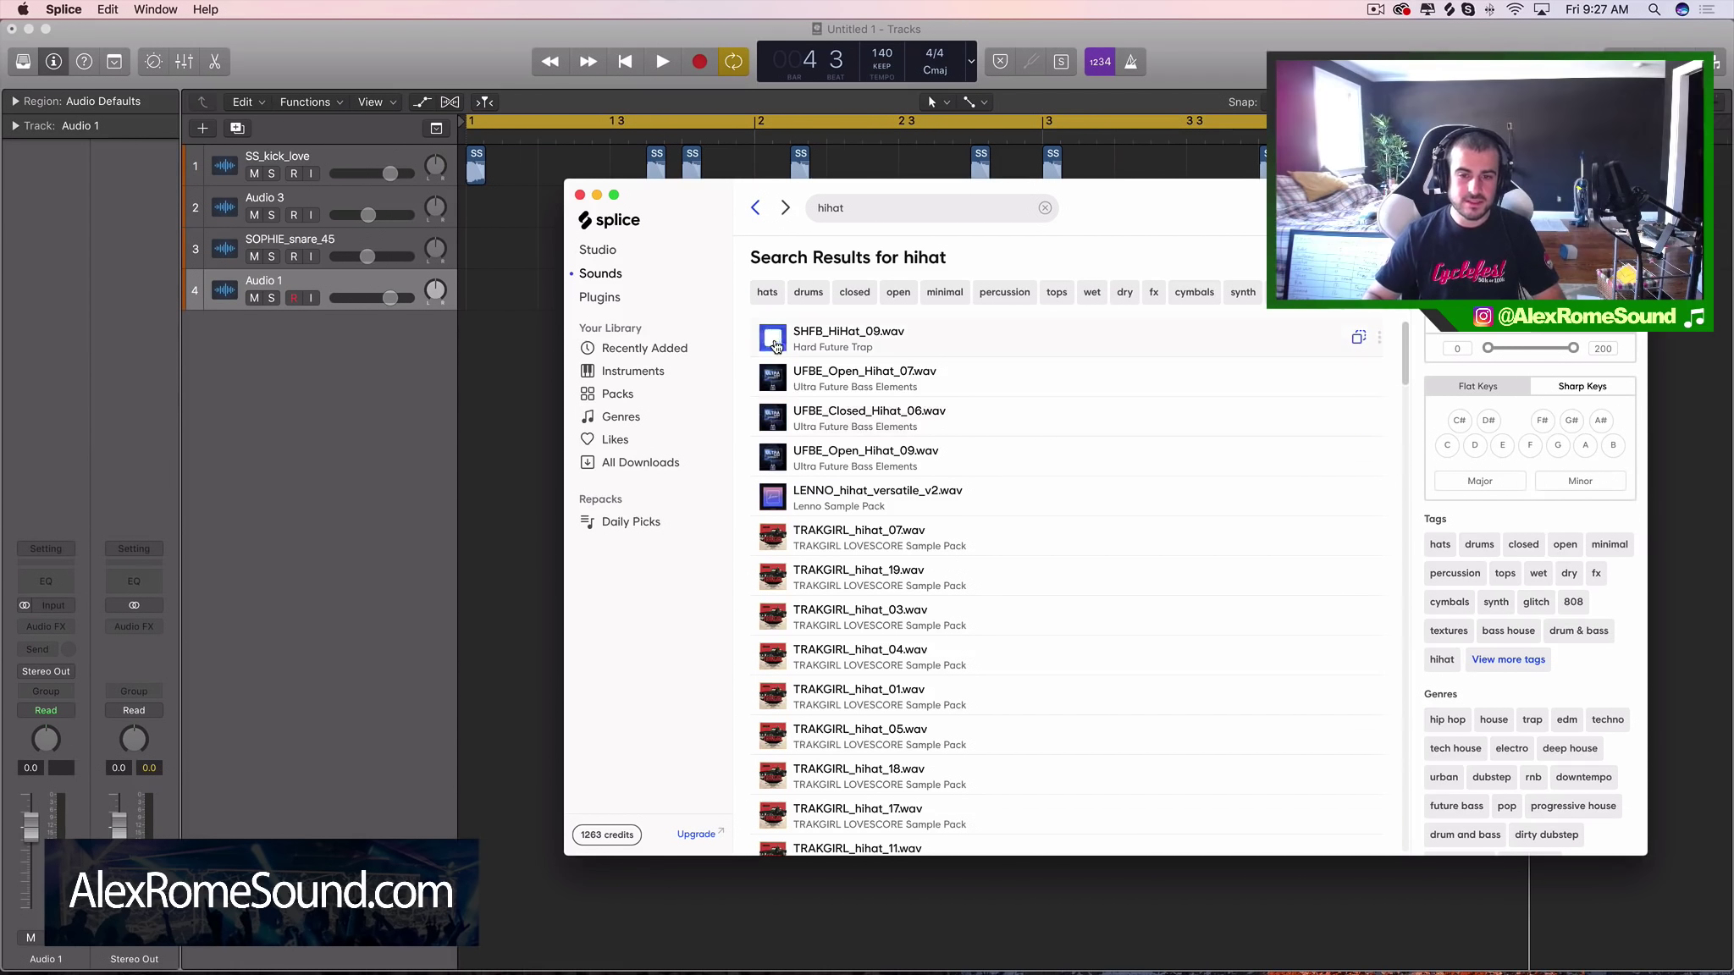
Step: Search the samples for "tamb" and audition the tambourine sounds
{"action": "left_click", "coordinate": [923, 209]}
{"action": "type", "text": "tamb"}
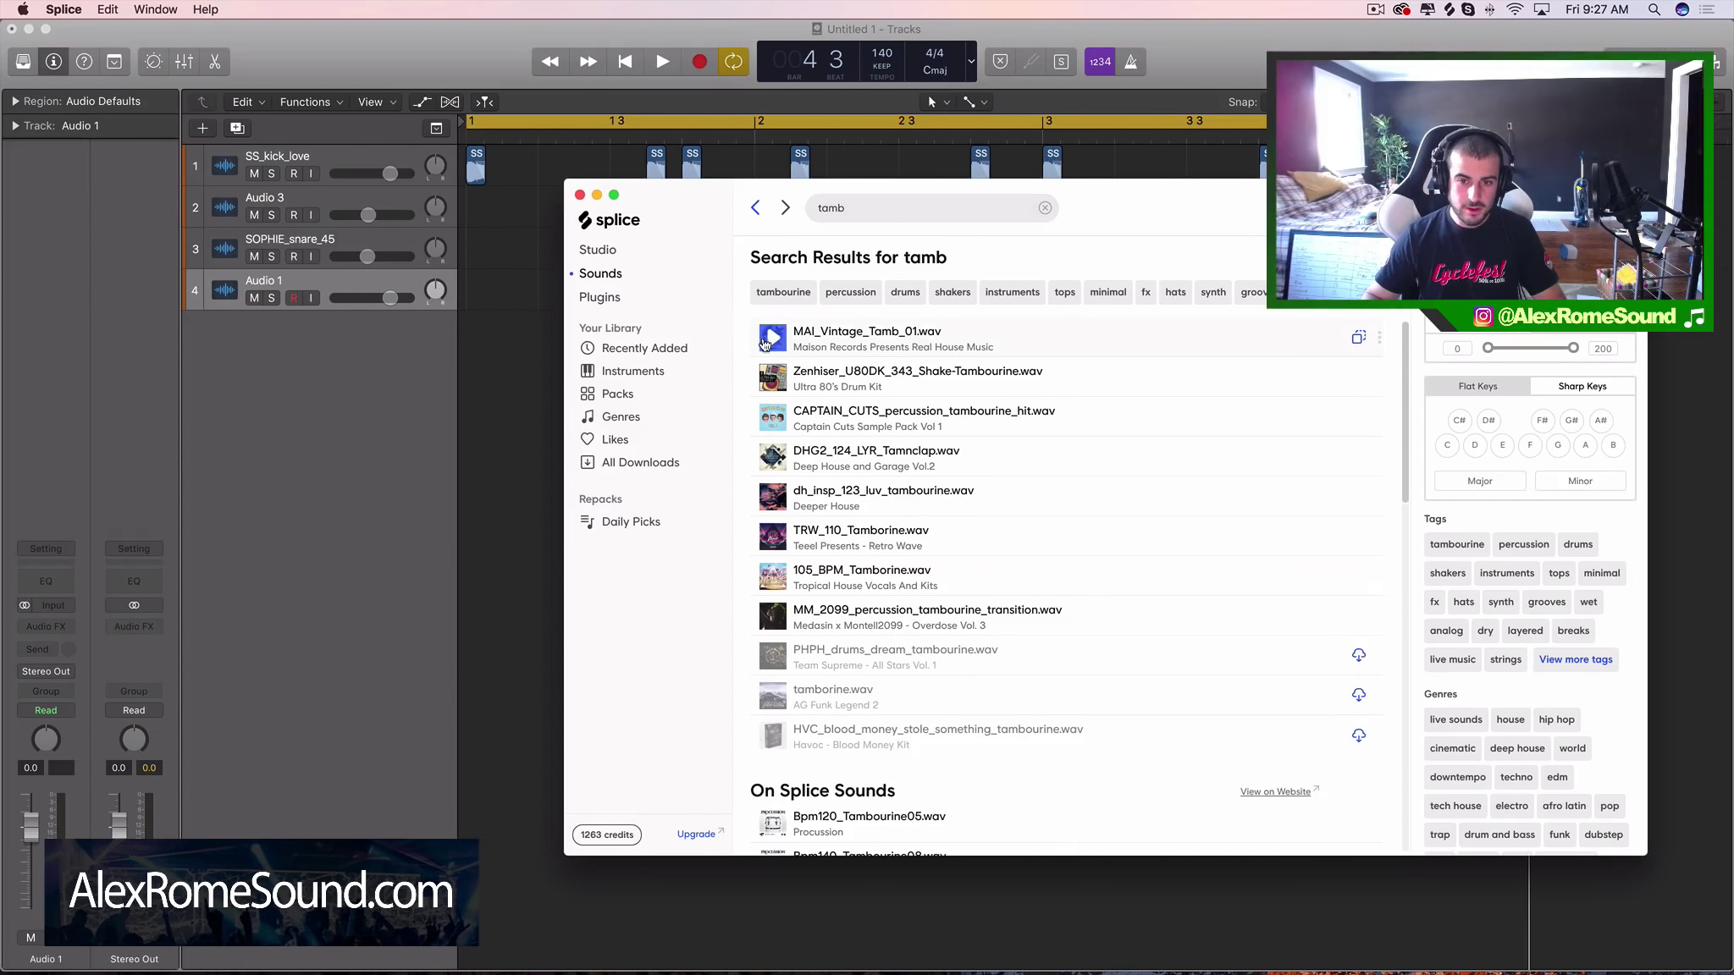
{"action": "left_click", "coordinate": [773, 366]}
{"action": "left_click", "coordinate": [773, 457]}
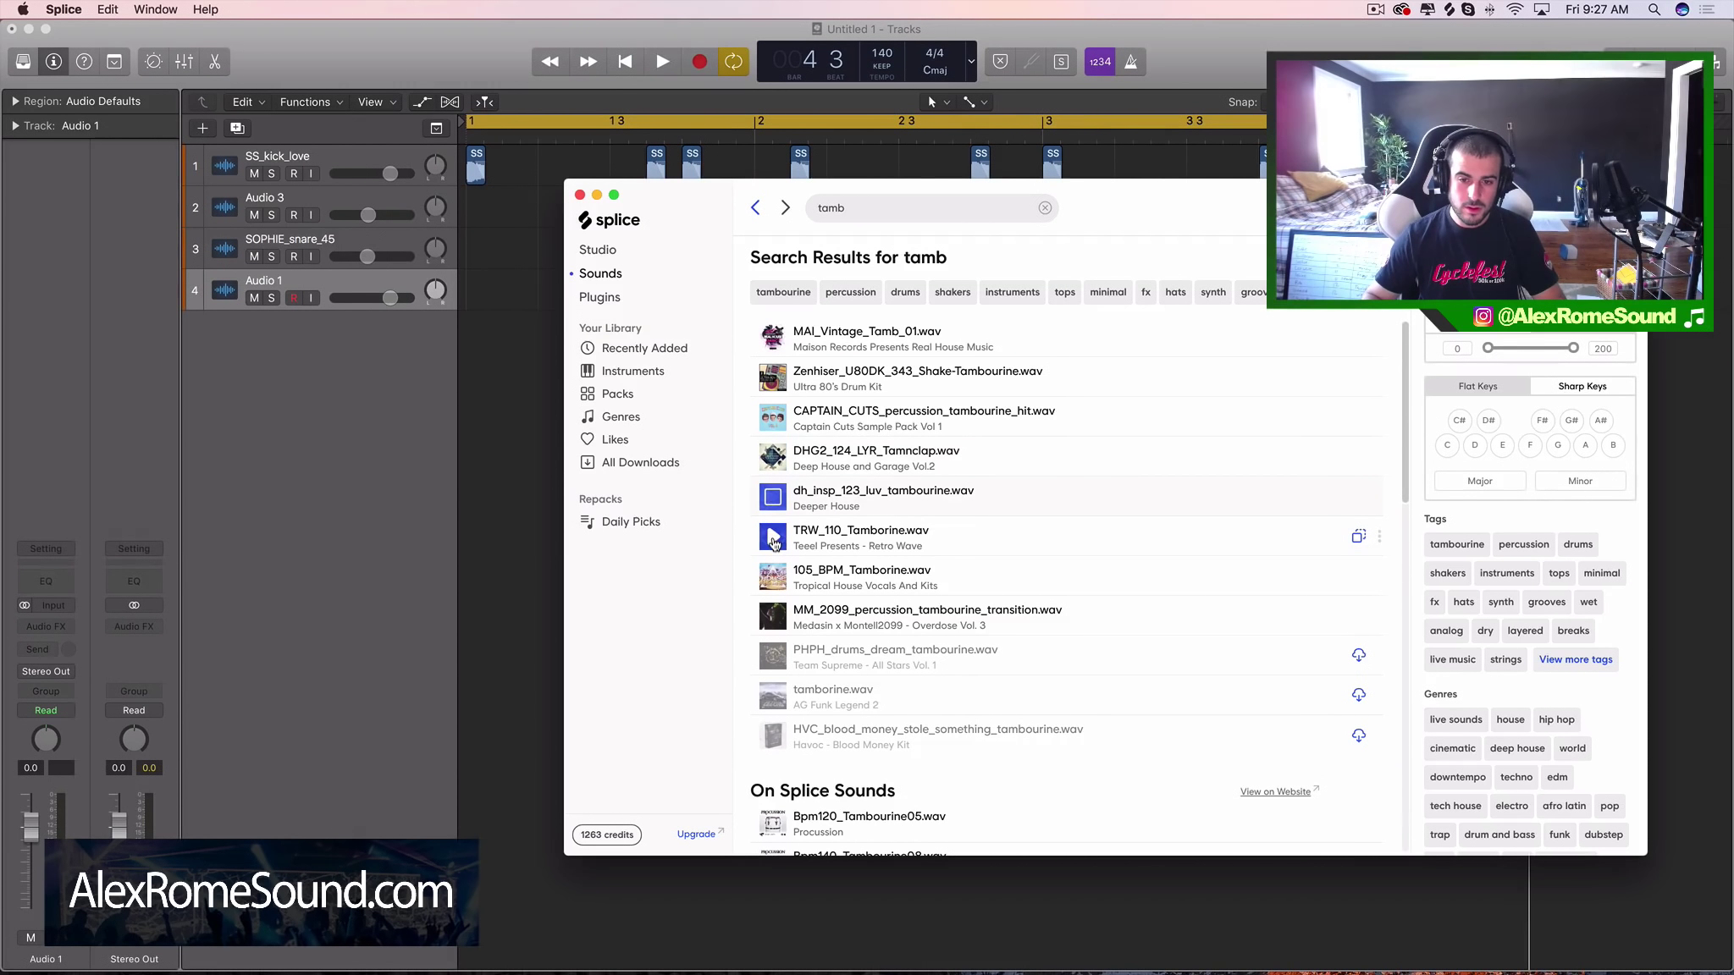
{"action": "left_click", "coordinate": [773, 537]}
{"action": "left_click", "coordinate": [773, 578]}
{"action": "left_click", "coordinate": [773, 613]}
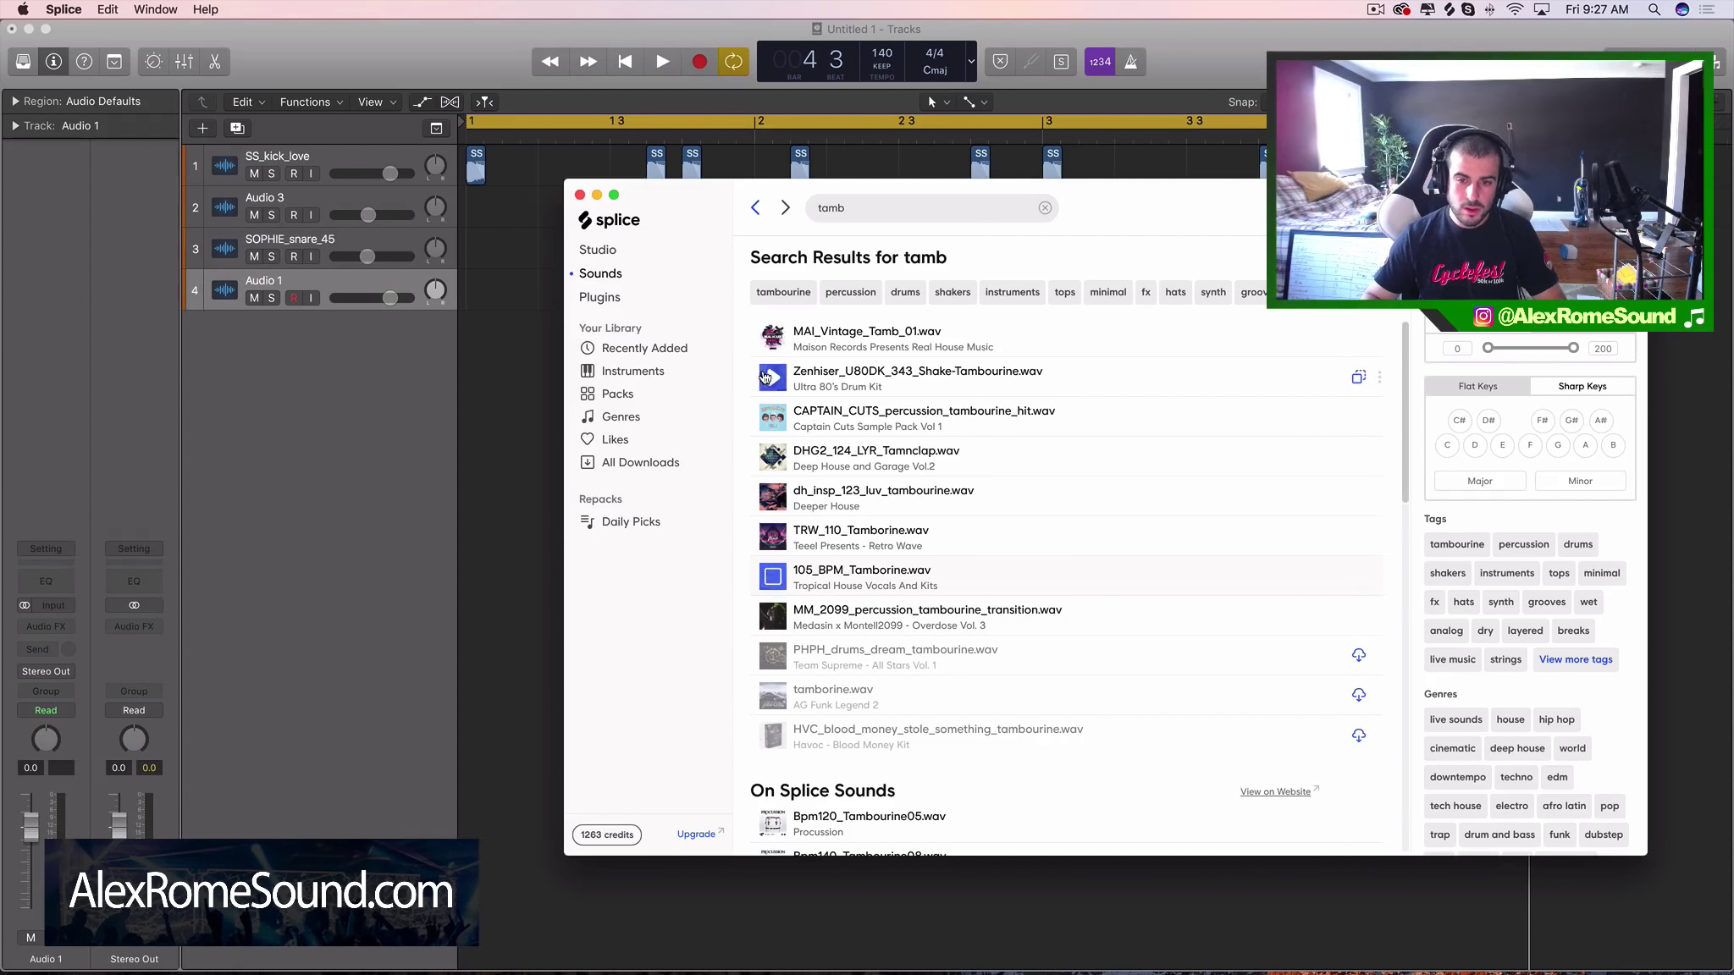
{"action": "left_click", "coordinate": [773, 408]}
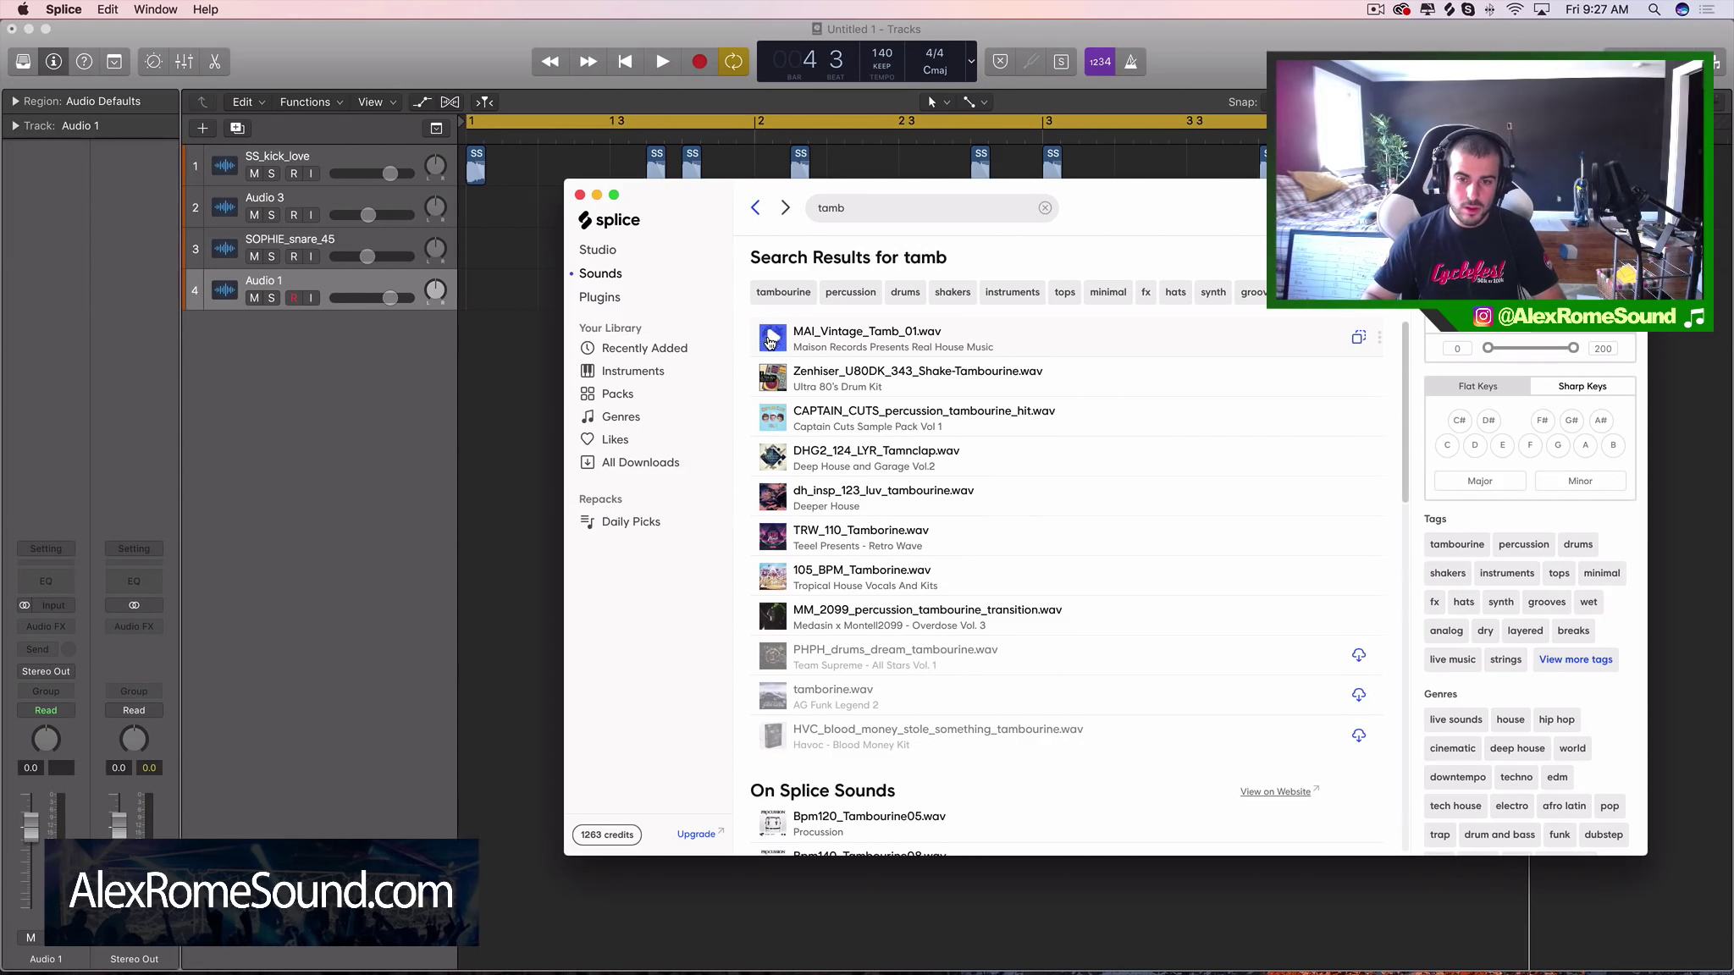
Step: Place MAI_Vintage_Tamb_01.wav on the empty fourth track and repeat it so it lands on beat 3 of every bar
{"action": "left_click_drag", "start_coordinate": [769, 340], "coordinate": [1202, 292]}
{"action": "key", "text": "super+r"}
{"action": "left_click", "coordinate": [625, 292], "text": "shift"}
{"action": "key", "text": "super+r"}
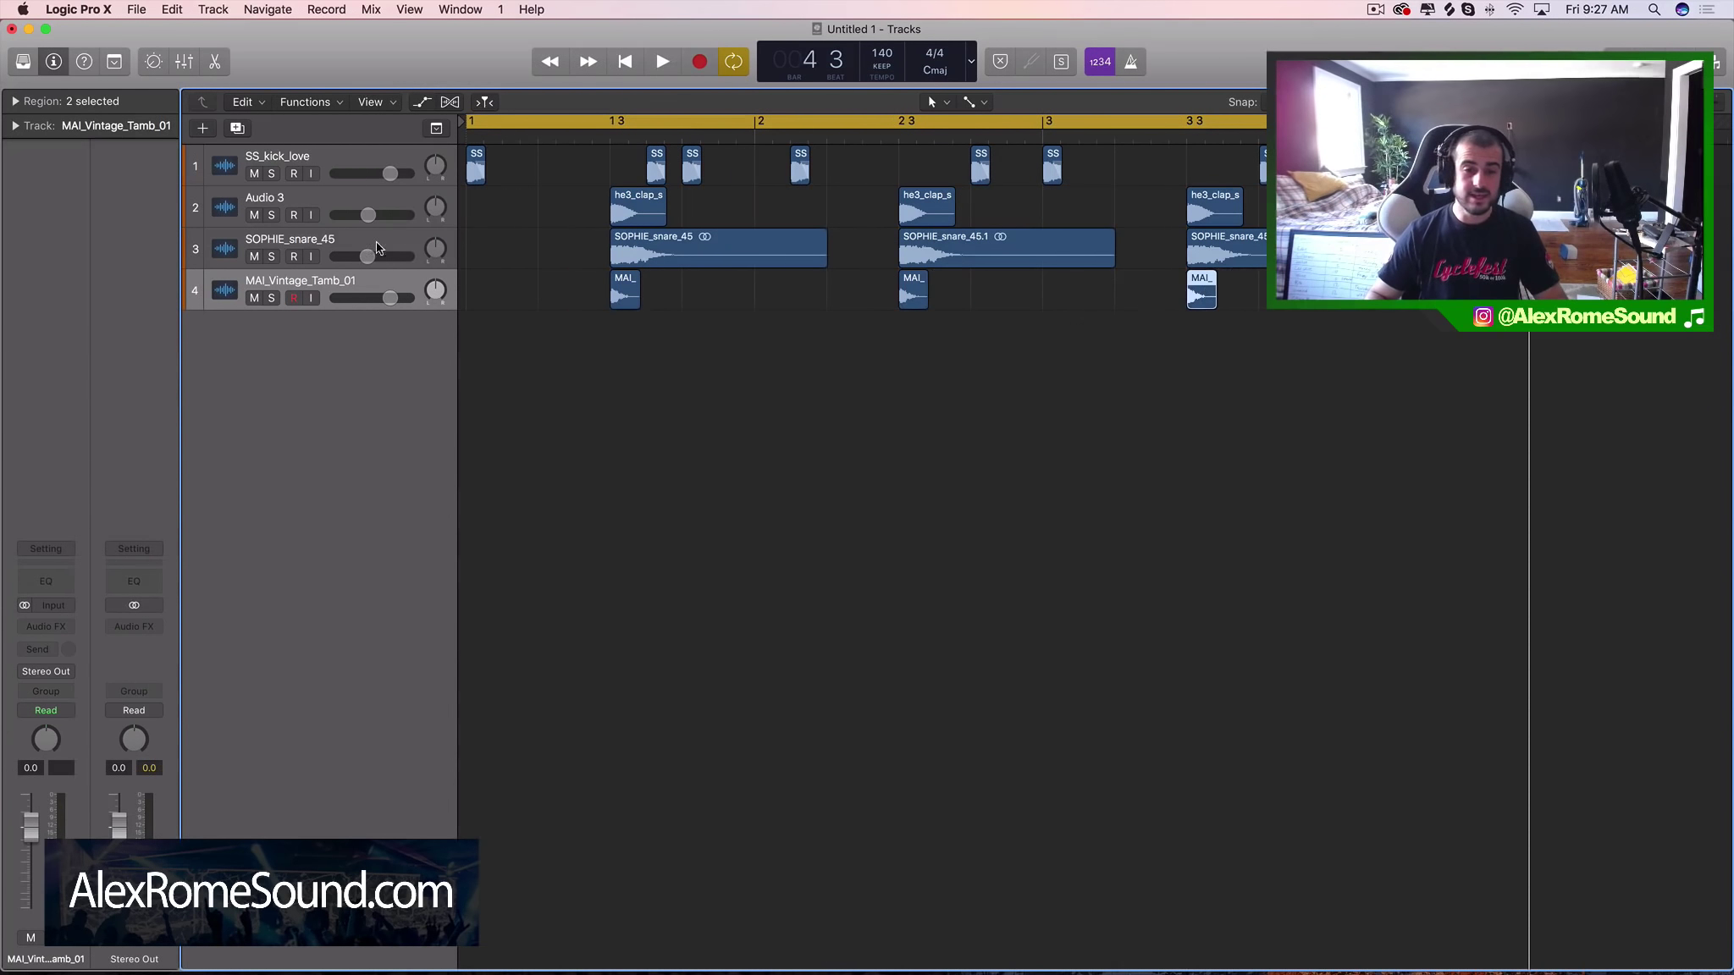
Step: Solo and play the MAI_Vintage_Tamb_01 track, and insert a ChromaVerb reverb on it
{"action": "left_click", "coordinate": [270, 298]}
{"action": "key", "text": "space"}
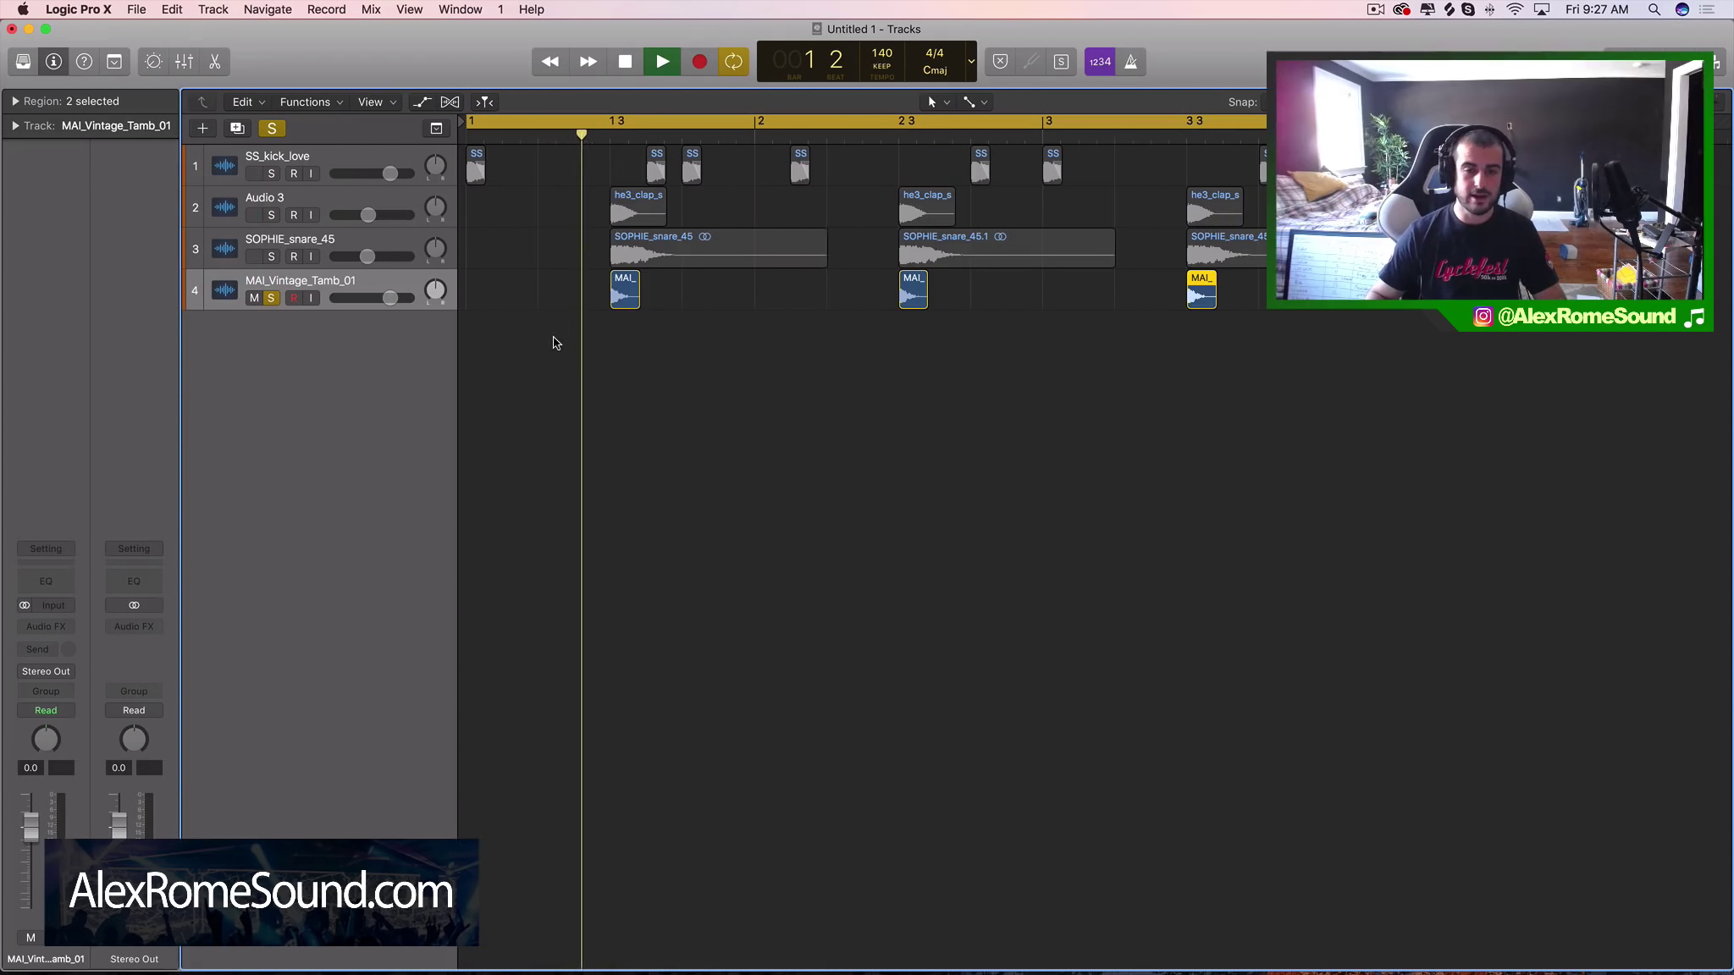
{"action": "left_click", "coordinate": [78, 632]}
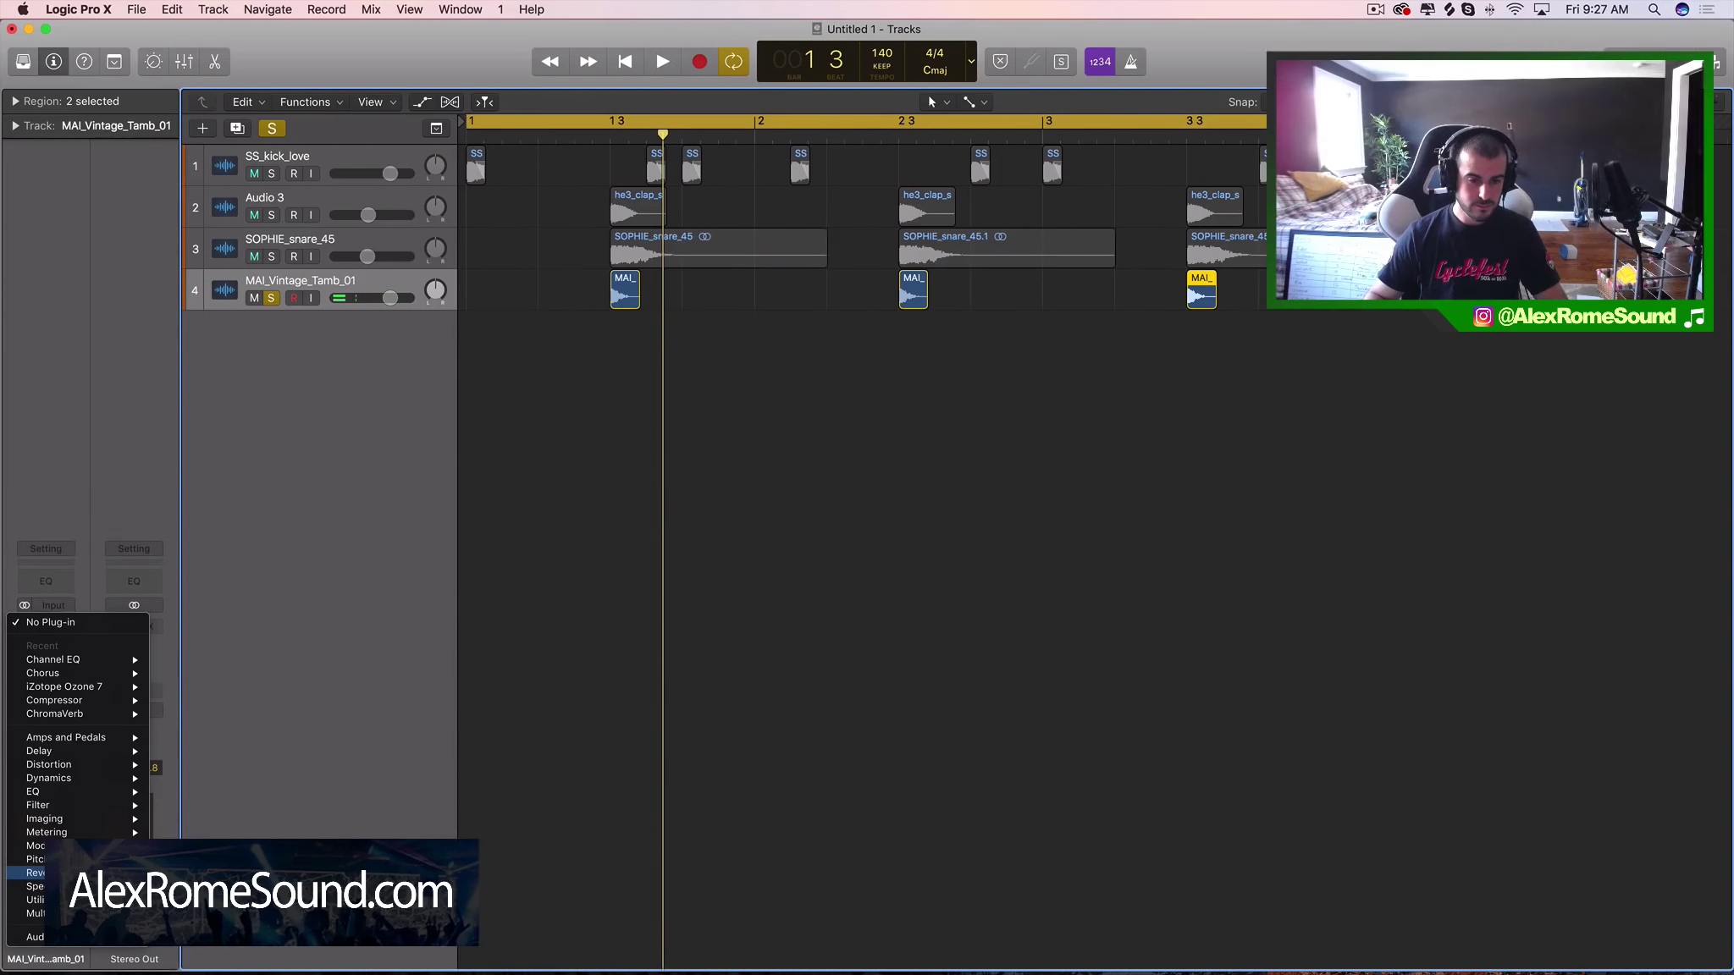
{"action": "left_click", "coordinate": [568, 449]}
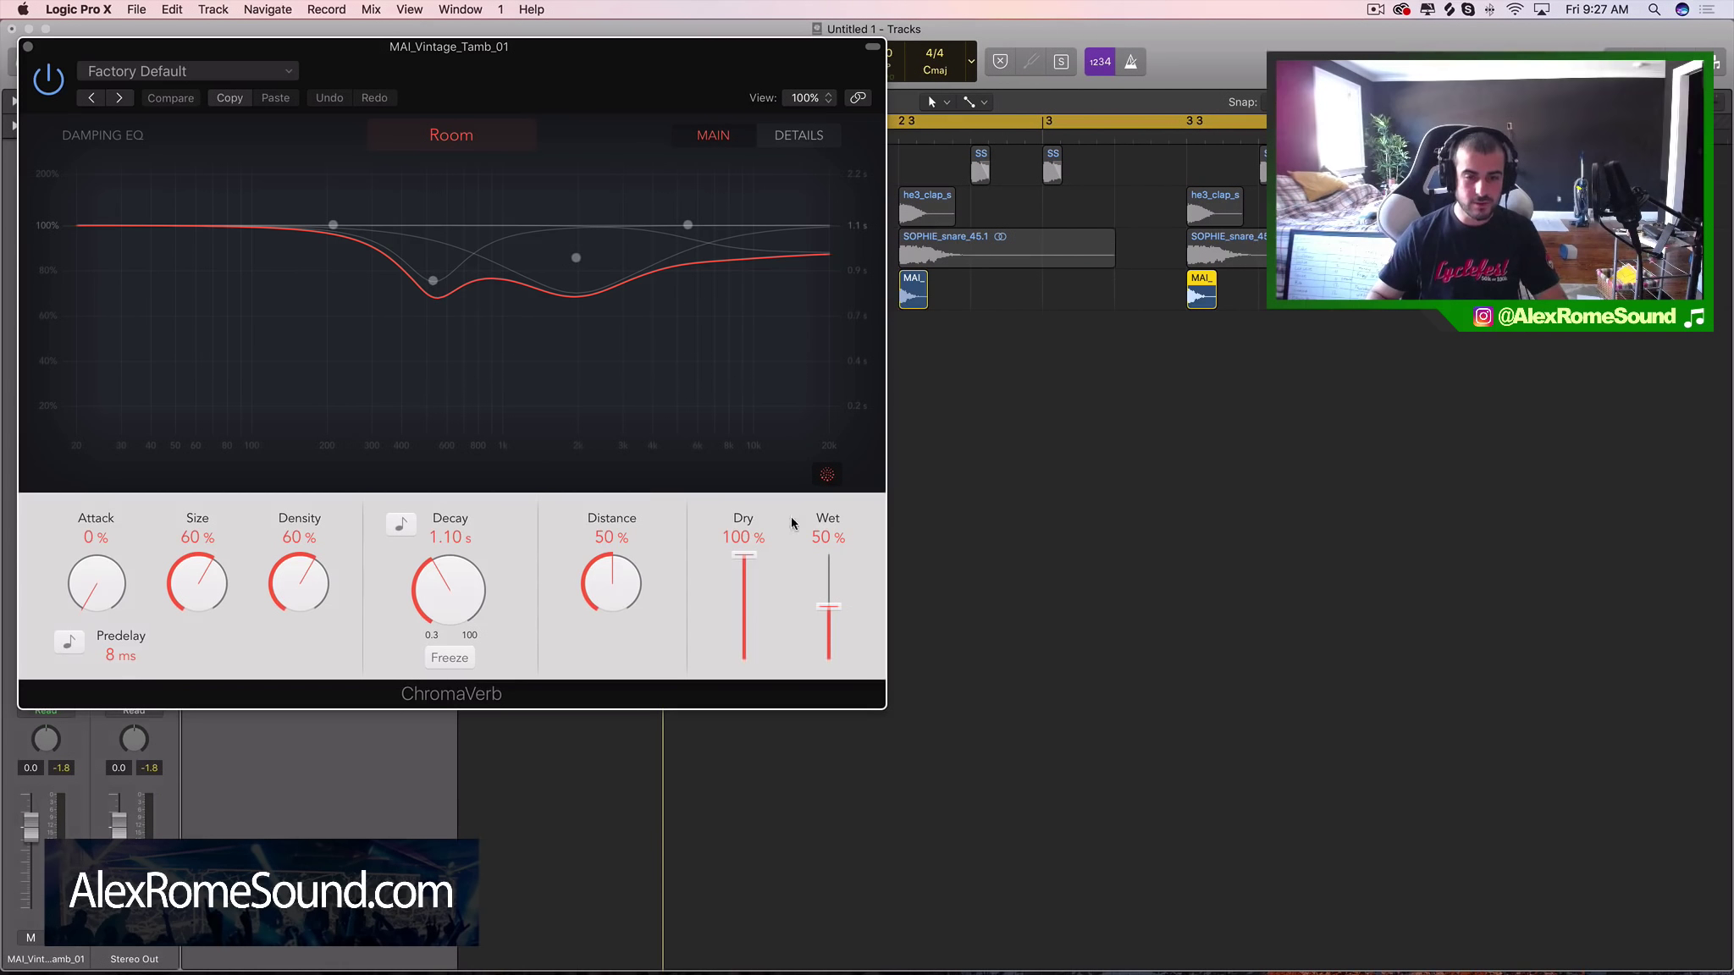
Step: Set the ChromaVerb decay to 2.30 s and lower the tambourine track's volume to -6.2 dB
{"action": "left_click", "coordinate": [825, 609]}
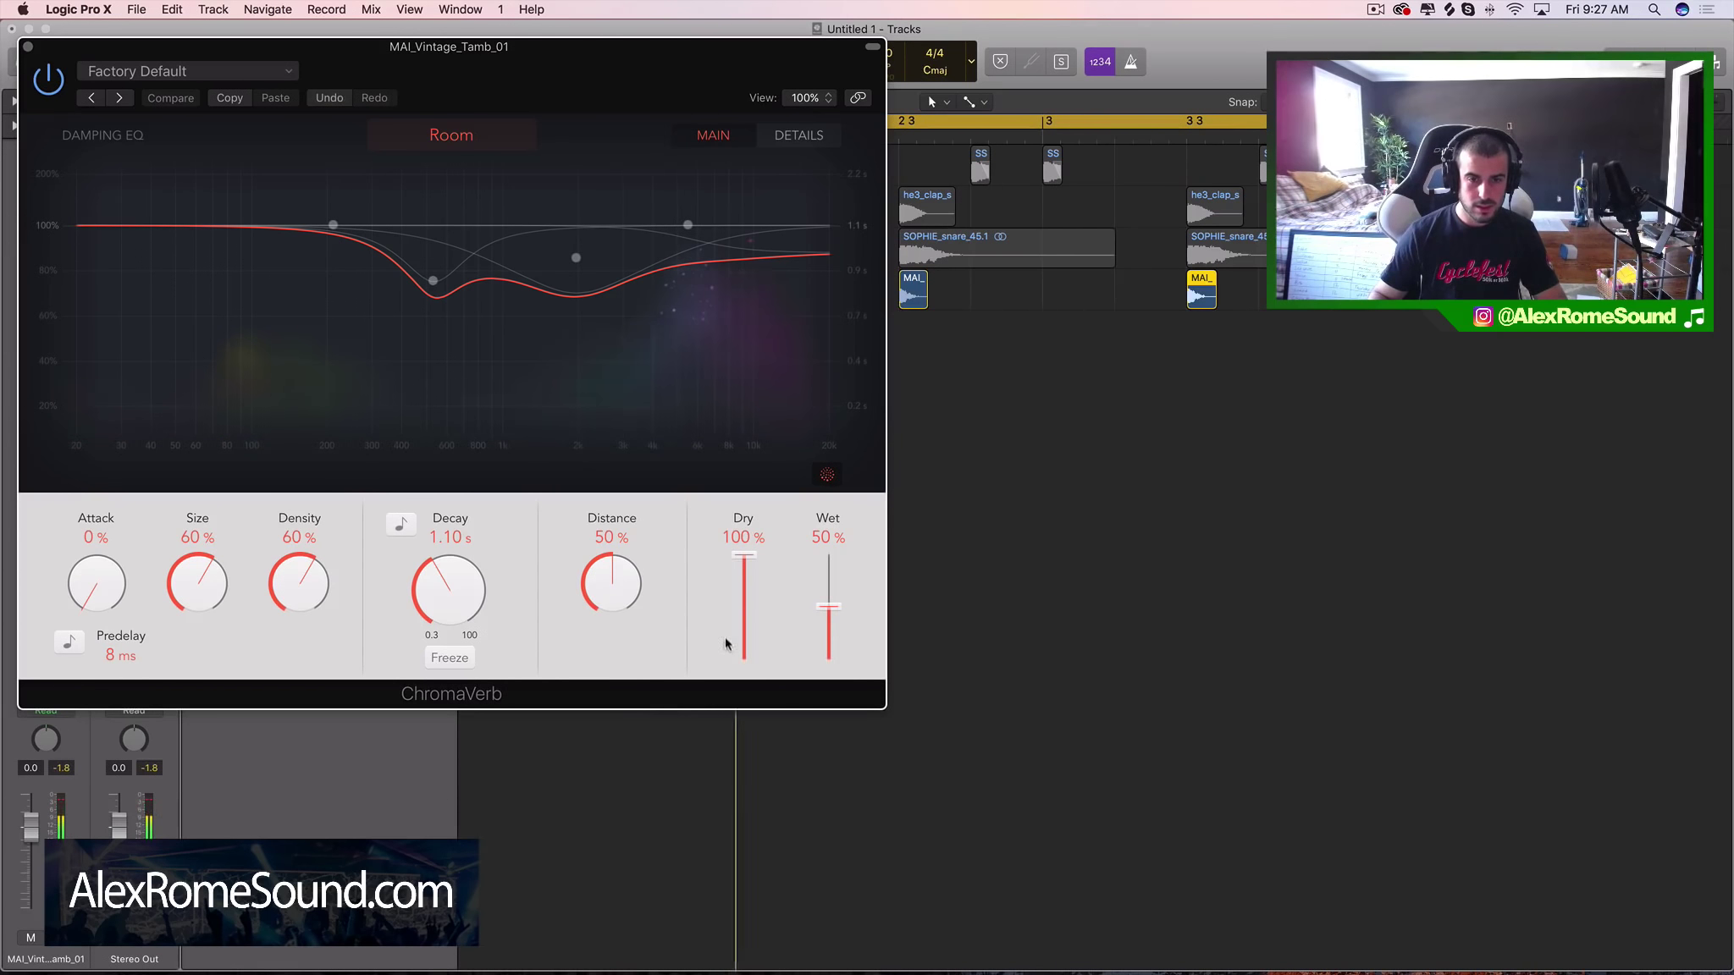
{"action": "left_click_drag", "start_coordinate": [464, 590], "coordinate": [484, 563]}
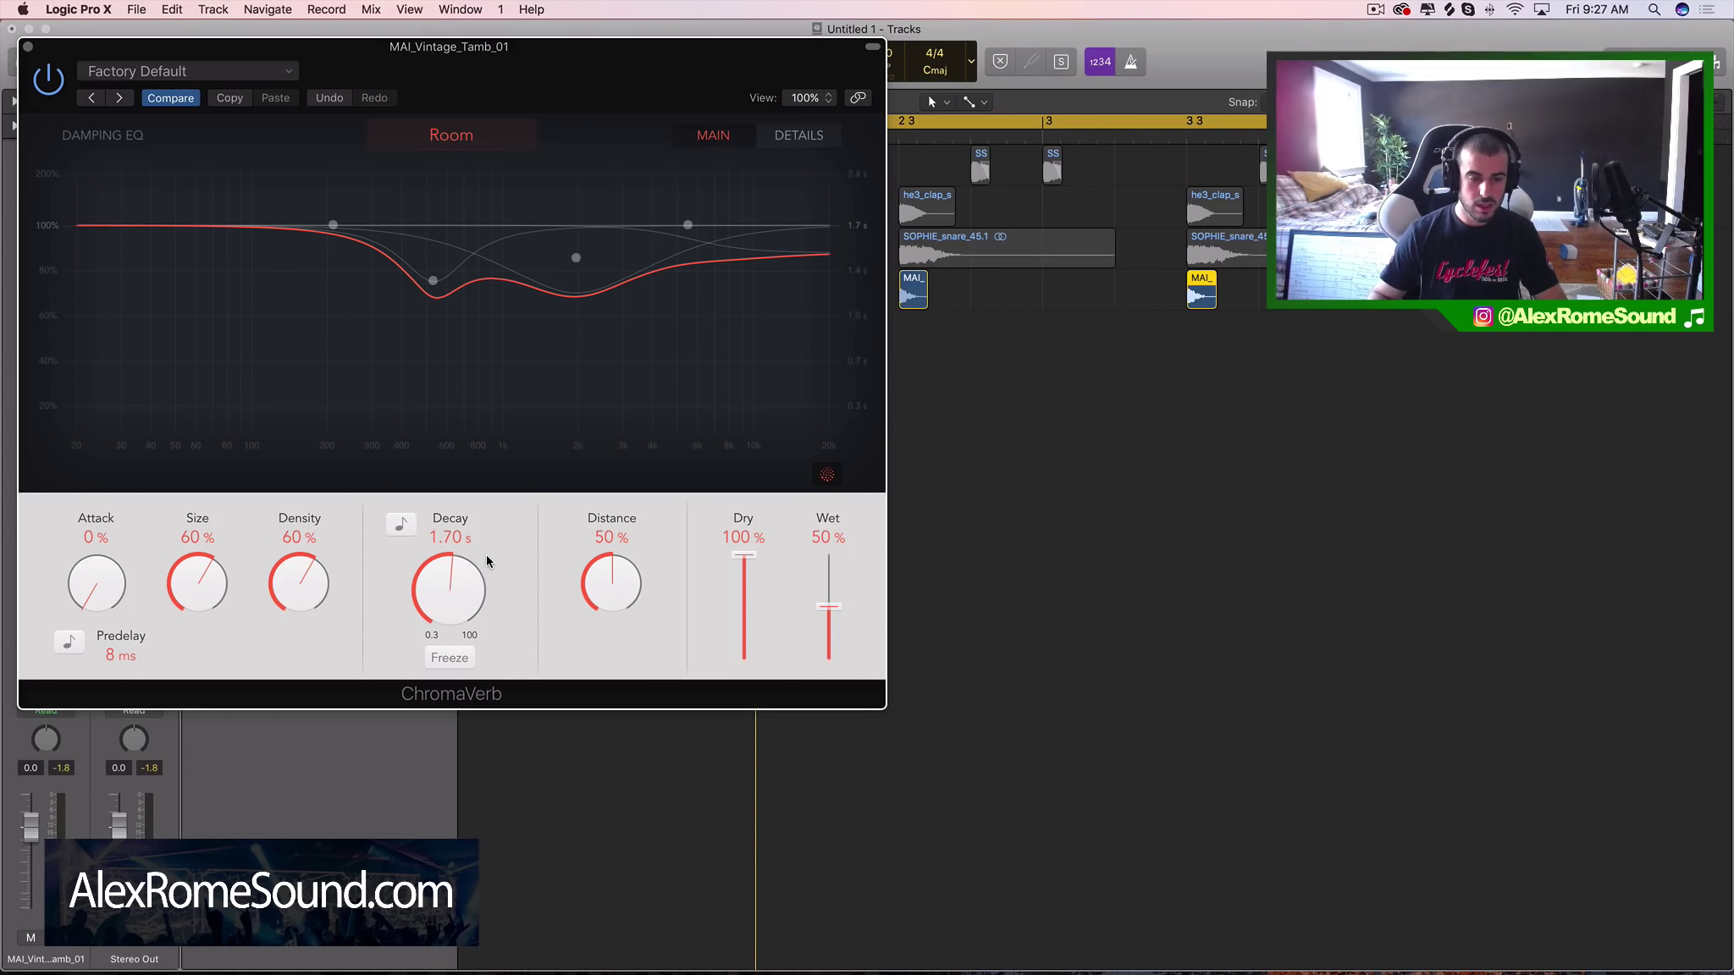
{"action": "key", "text": "space"}
{"action": "left_click_drag", "start_coordinate": [32, 827], "coordinate": [32, 831]}
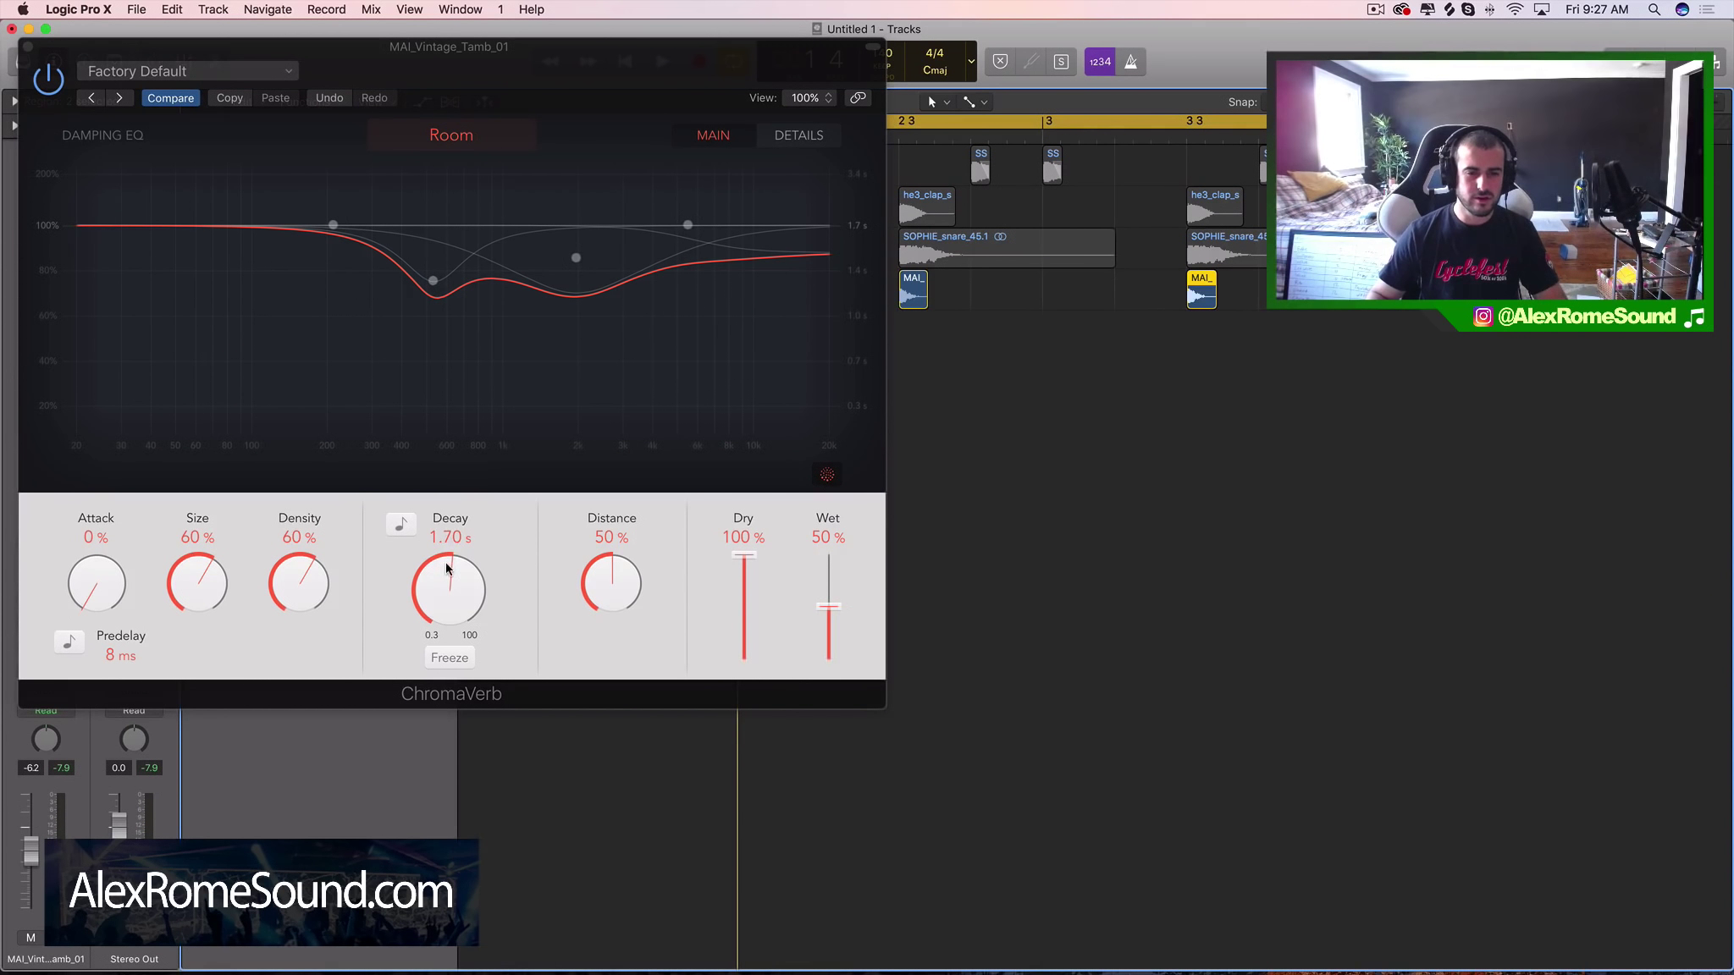
{"action": "left_click_drag", "start_coordinate": [447, 569], "coordinate": [452, 557]}
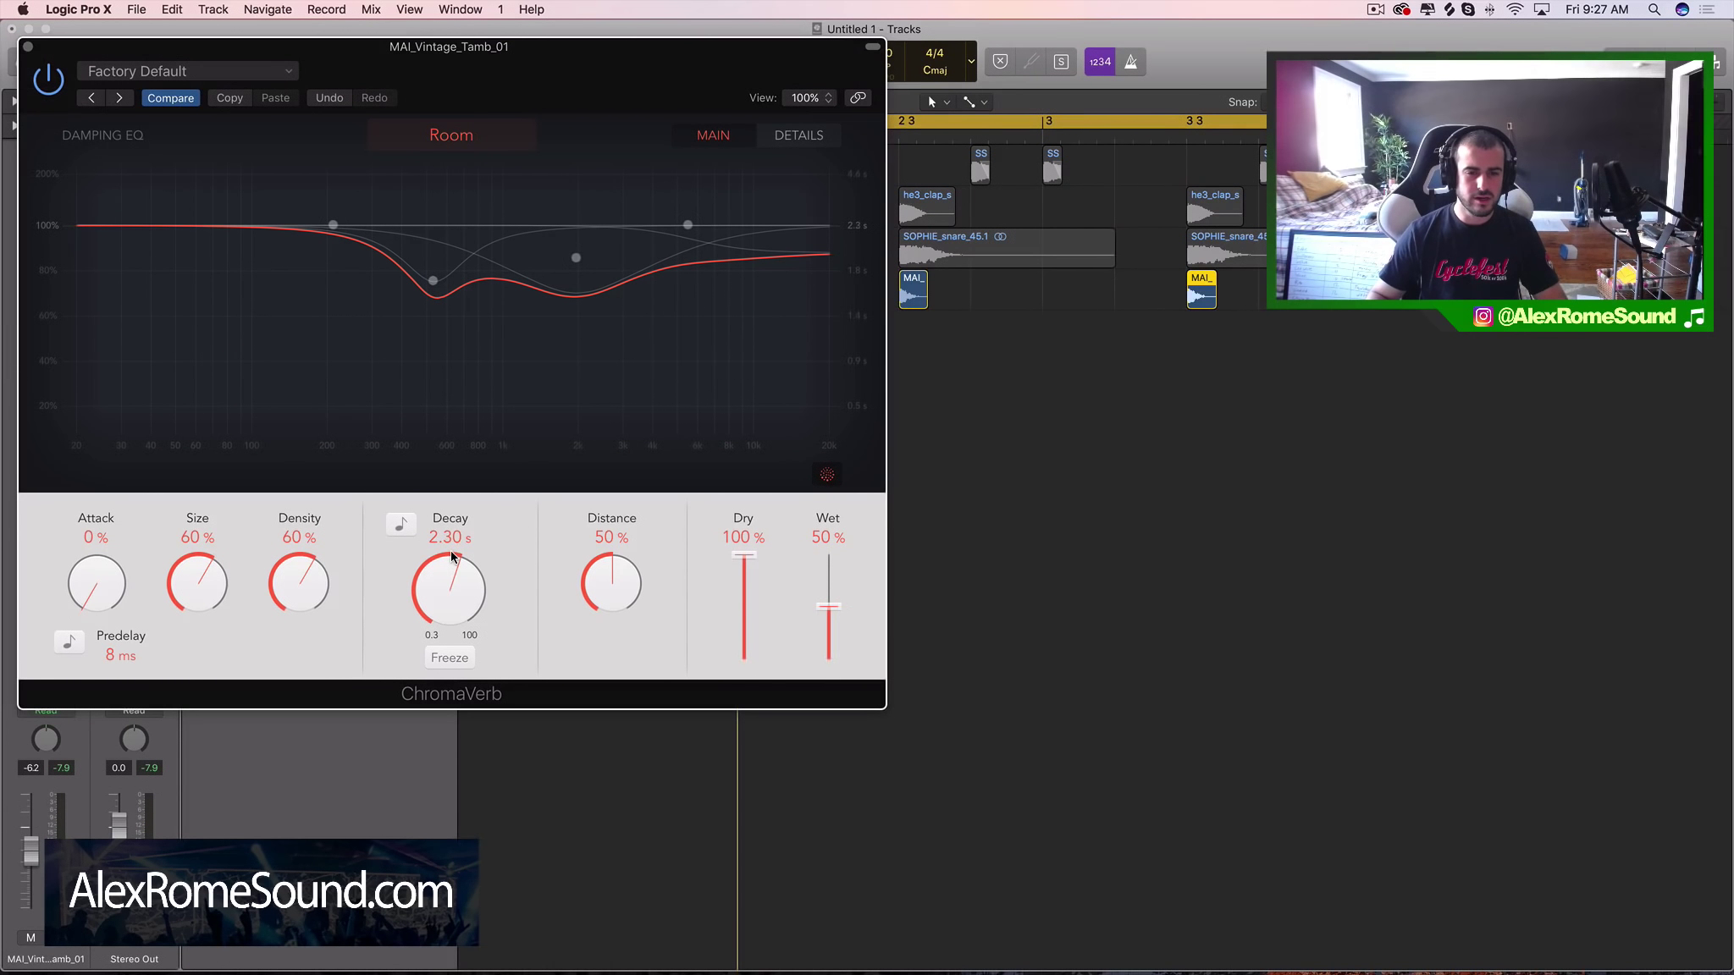
{"action": "left_click", "coordinate": [29, 46]}
Step: Unsolo the tambourine track and lower the clap, snare and tambourine tracks together, bringing SOPHIE_snare_45 to -11.2 dB and the tambourine to -9.4 dB
{"action": "left_click_drag", "start_coordinate": [555, 275], "coordinate": [1262, 303]}
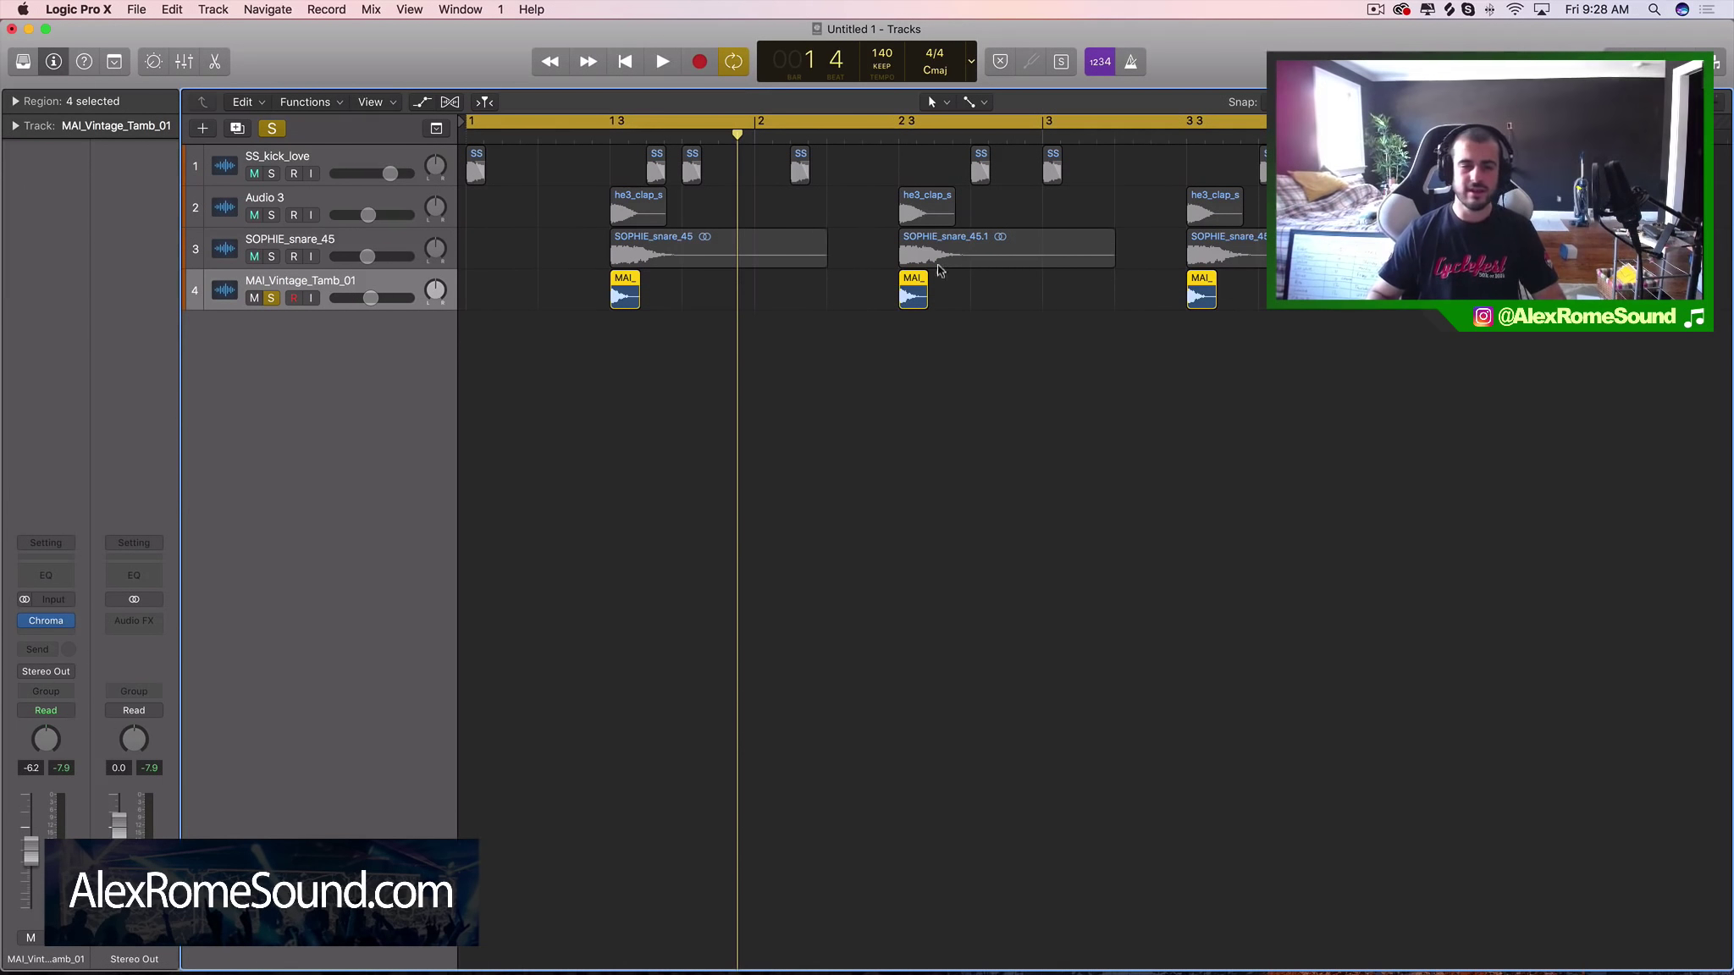
{"action": "left_click", "coordinate": [272, 298]}
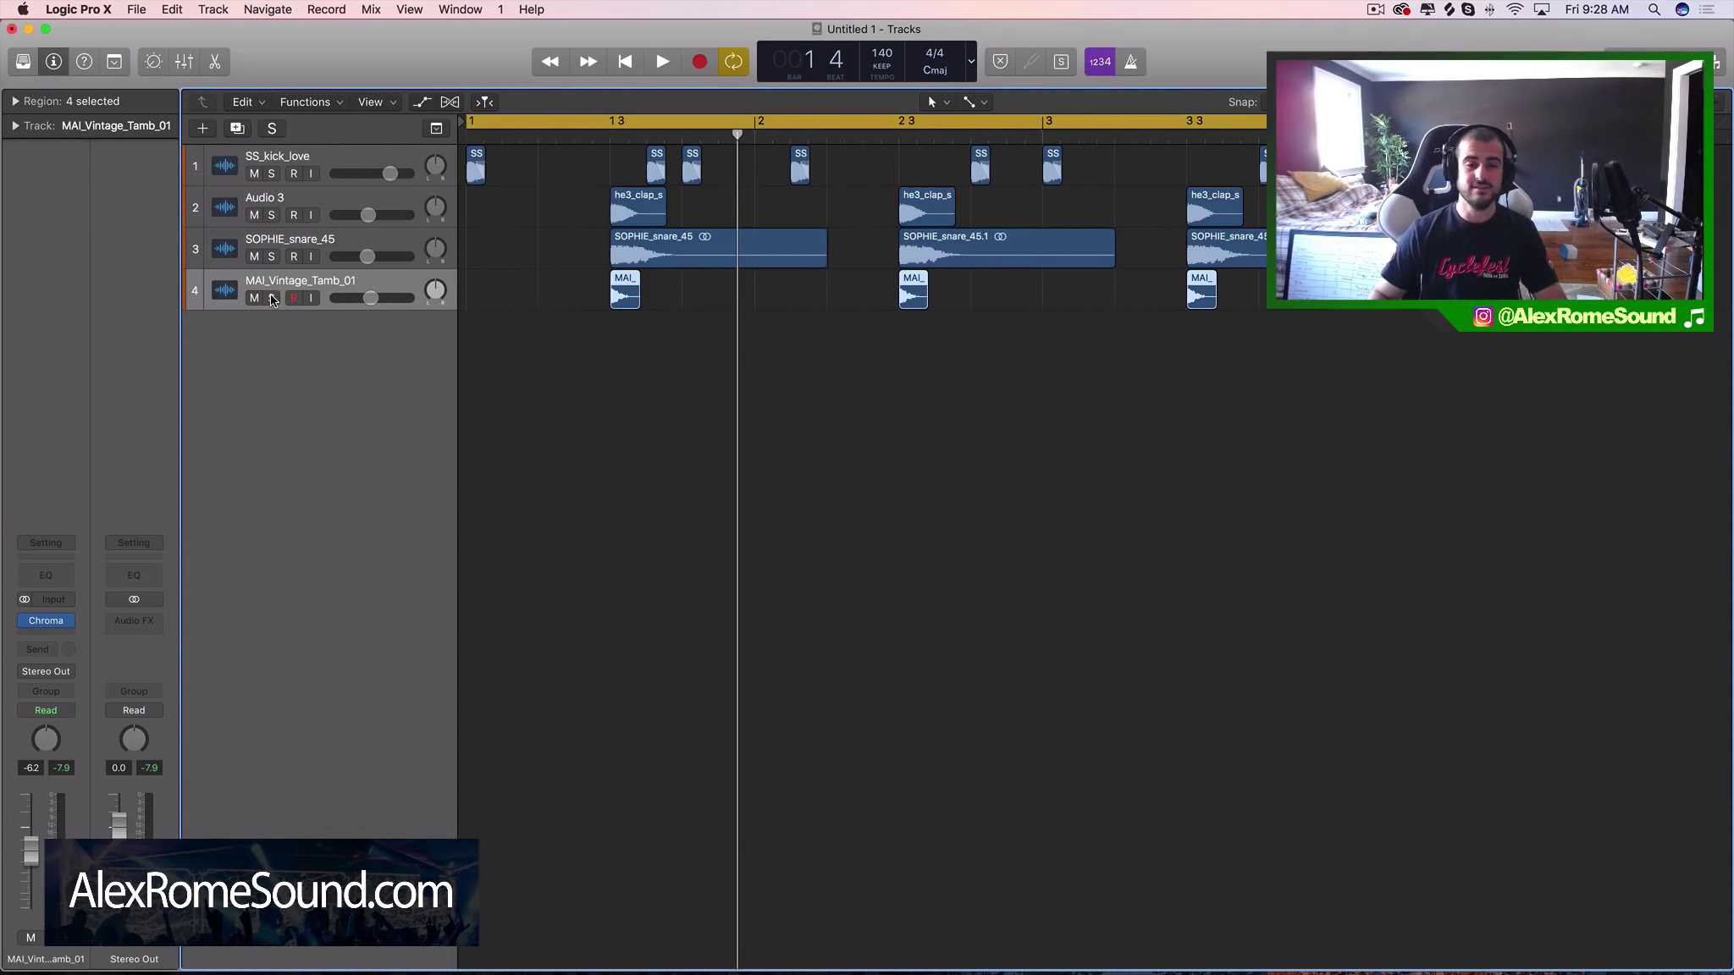
{"action": "key", "text": "super+Left"}
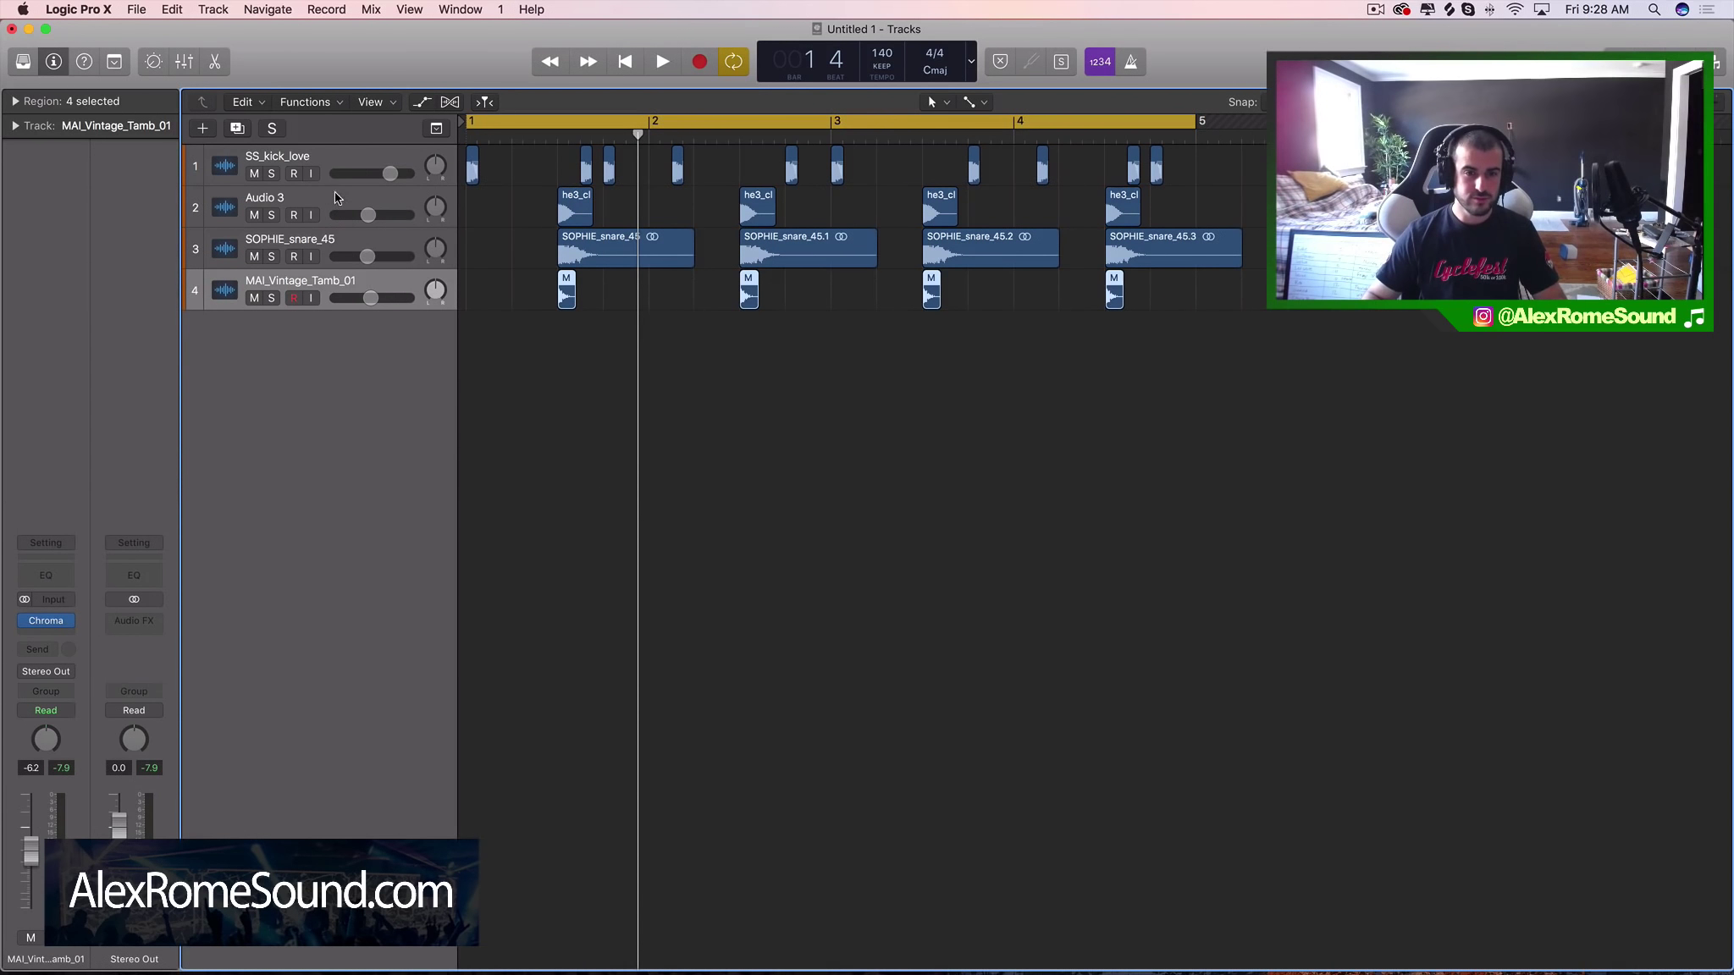
{"action": "left_click", "coordinate": [335, 197], "text": "shift"}
{"action": "left_click", "coordinate": [328, 235], "text": "shift"}
{"action": "left_click_drag", "start_coordinate": [367, 256], "coordinate": [362, 256]}
{"action": "left_click", "coordinate": [354, 233]}
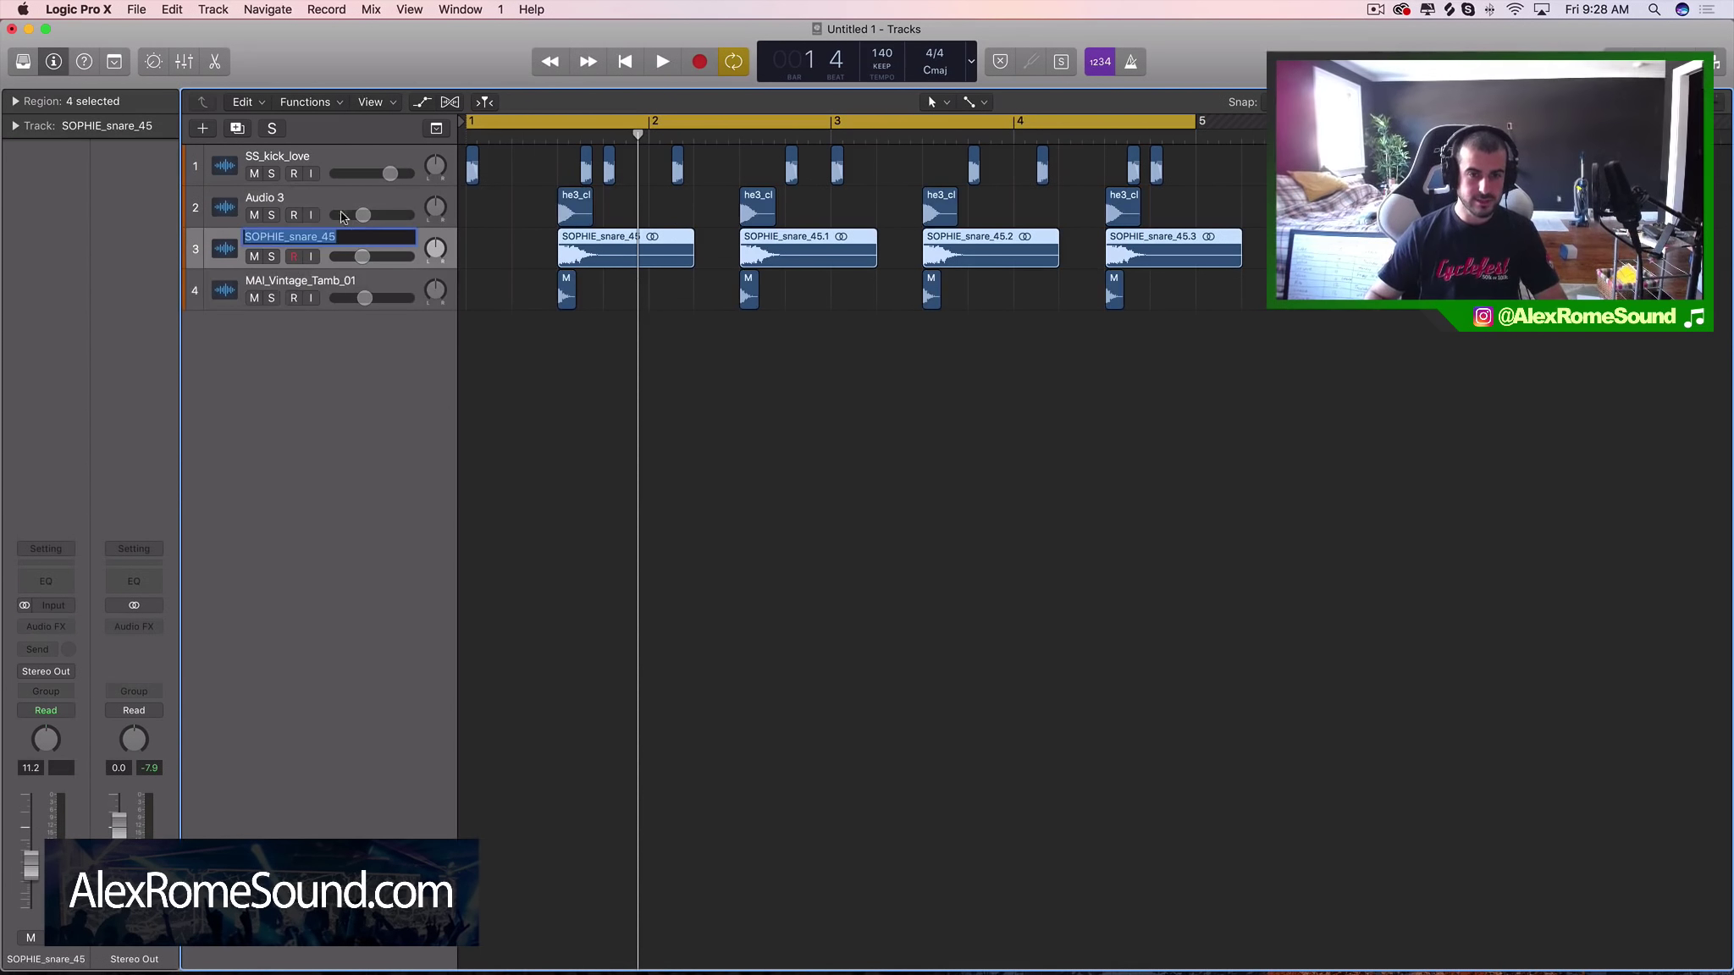
Step: Play the pattern, delete the SOPHIE_snare_45 region in bar 2 and listen again
{"action": "key", "text": "space"}
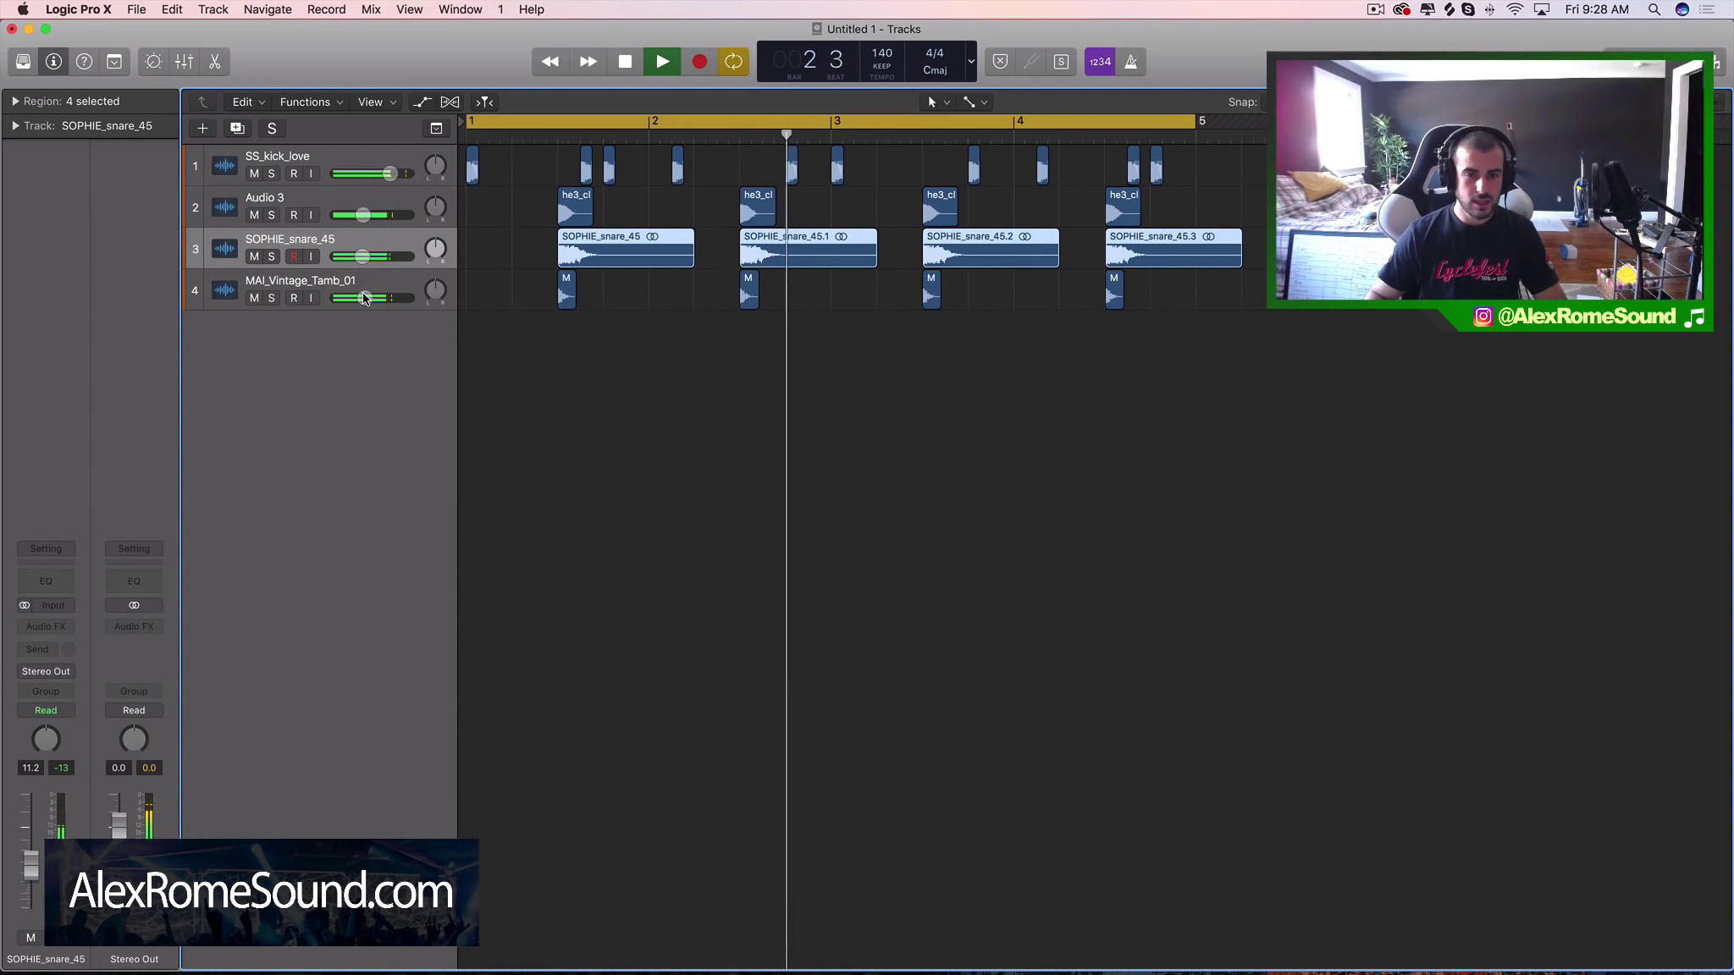
{"action": "key", "text": "space"}
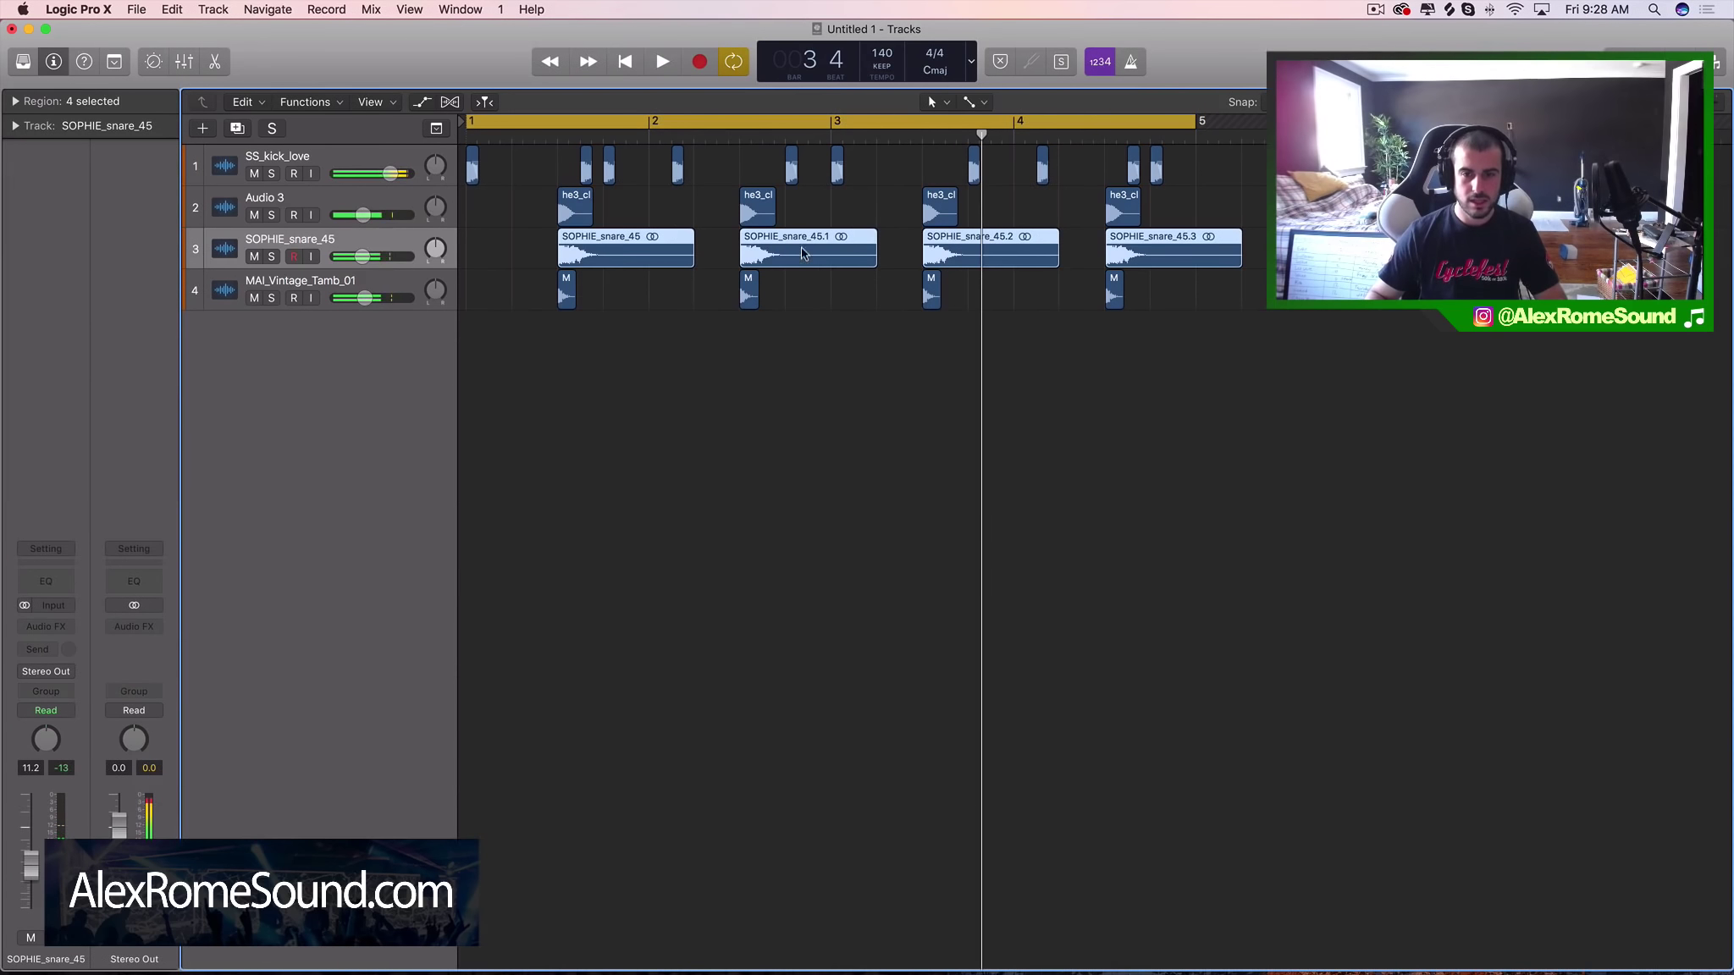
{"action": "left_click", "coordinate": [801, 246]}
{"action": "key", "text": "Delete"}
{"action": "key", "text": "space"}
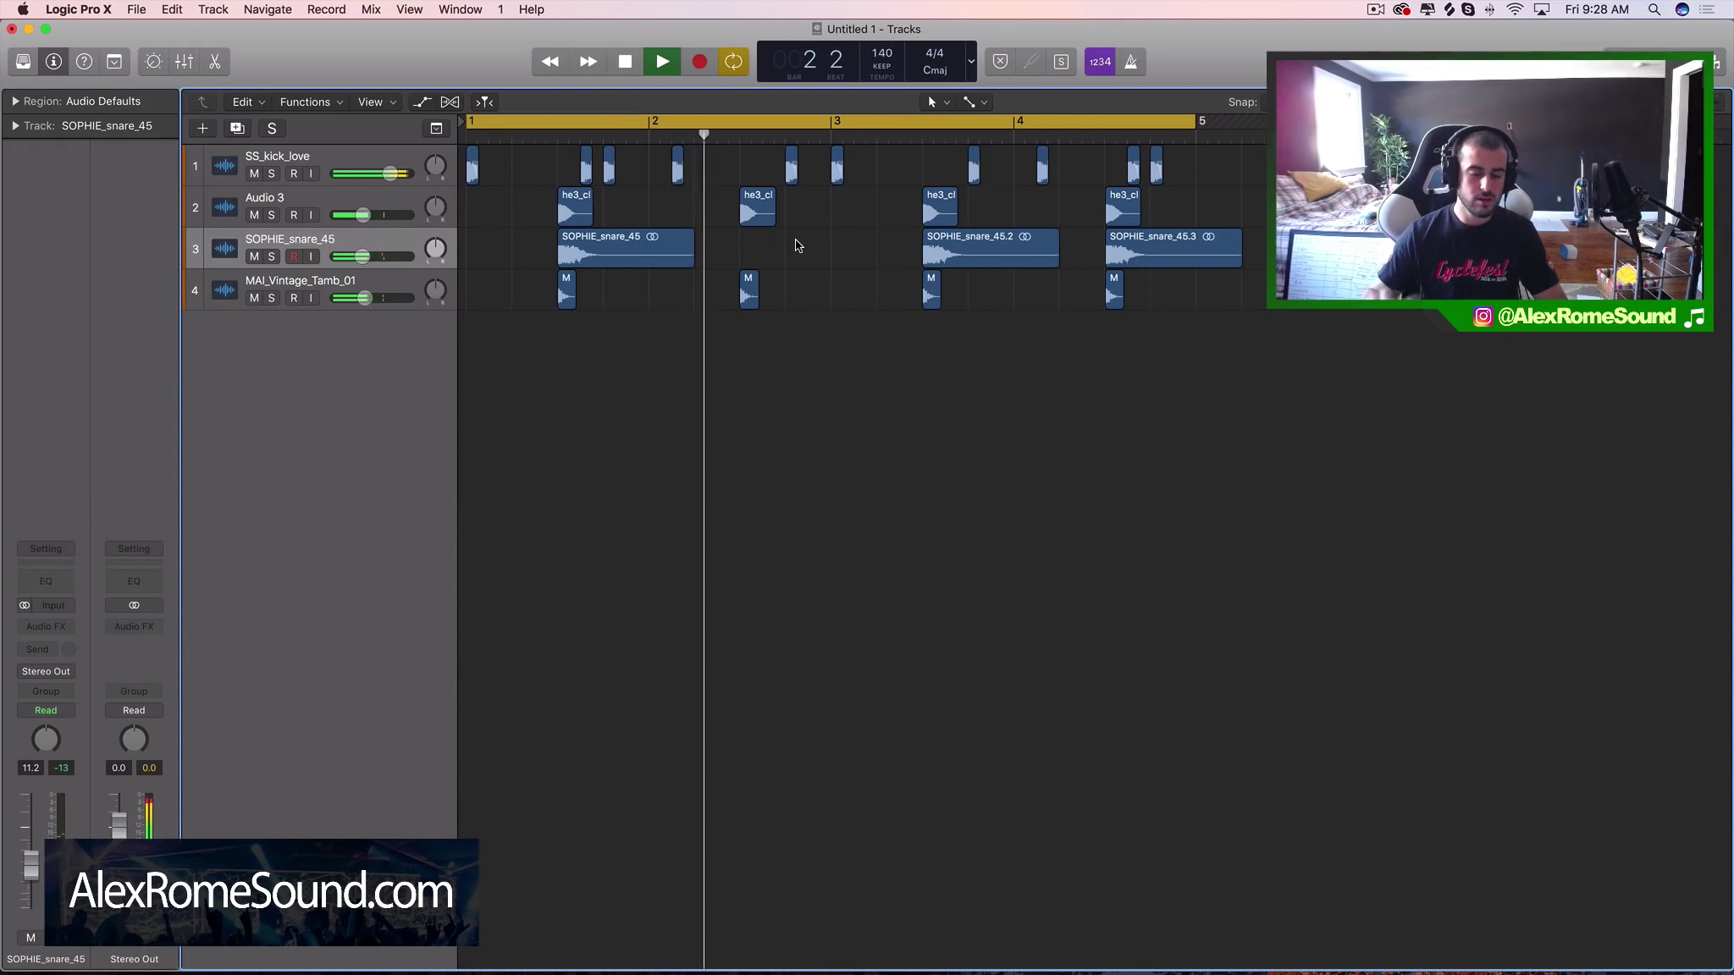
{"action": "key", "text": "space"}
Step: Copy the bar 1 SOPHIE_snare_45 region to beat 3 of bar 2 to fill the gap
{"action": "left_click", "coordinate": [596, 263]}
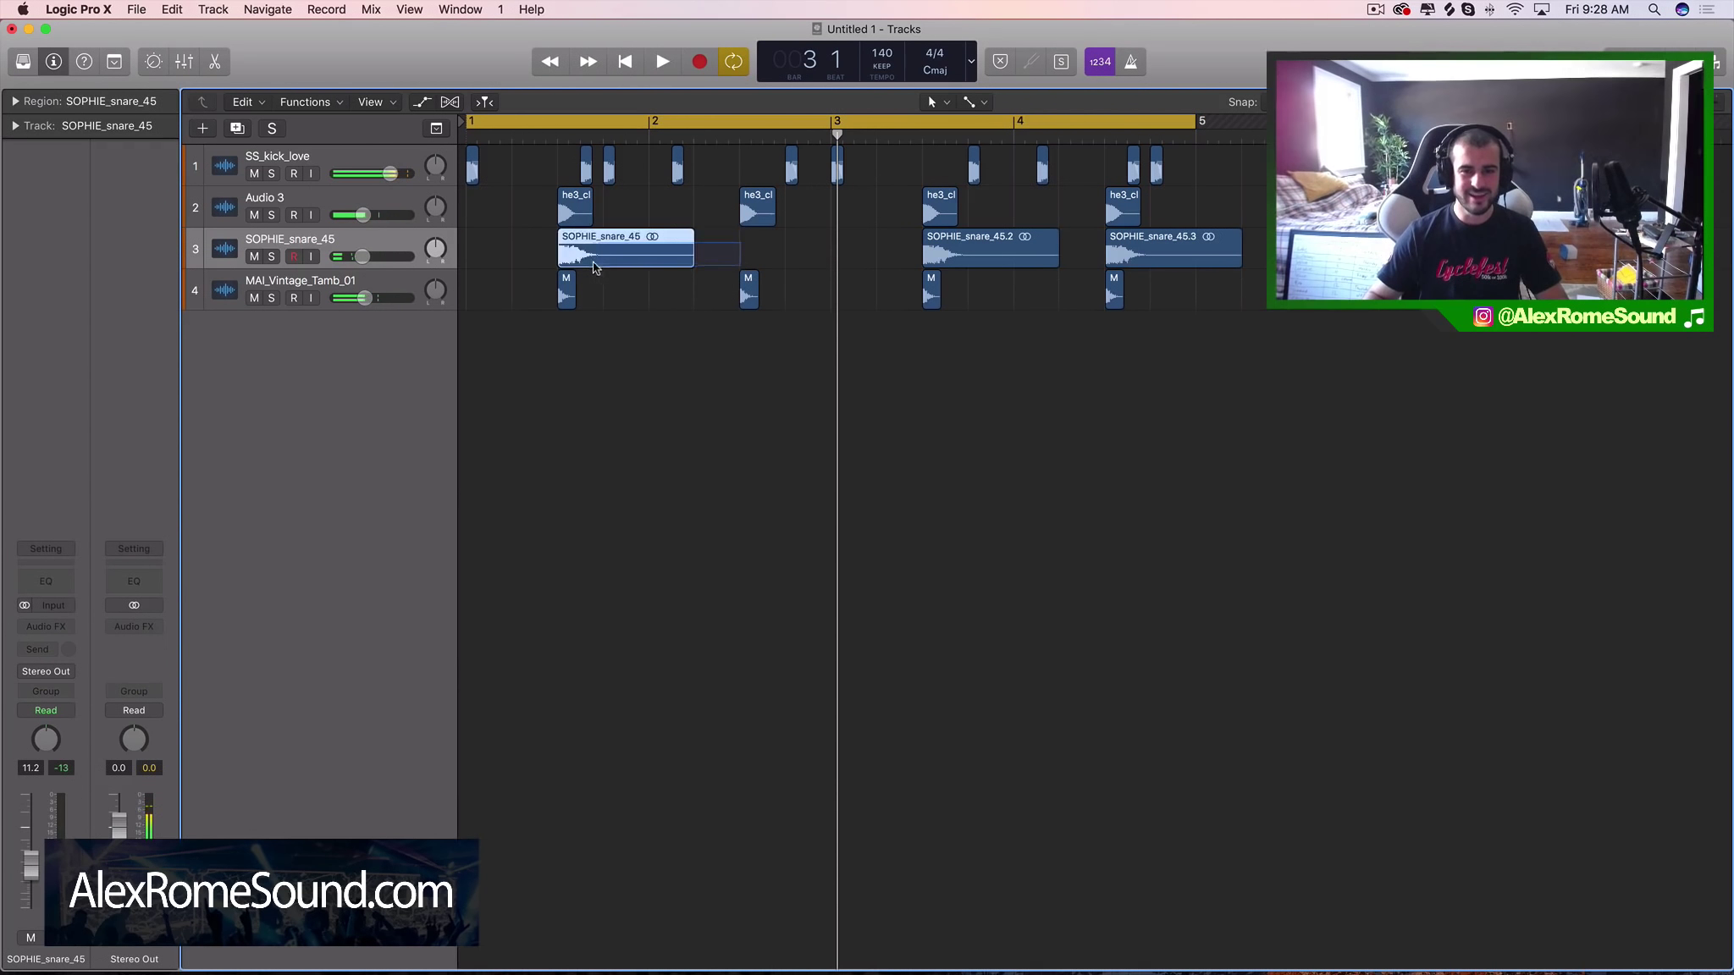
{"action": "key", "text": "super+r"}
{"action": "left_click_drag", "start_coordinate": [726, 246], "coordinate": [775, 245]}
{"action": "left_click_drag", "start_coordinate": [770, 242], "coordinate": [763, 242]}
Step: Reopen ChromaVerb on the MAI_Vintage_Tamb_01 track and set its decay to 1.50 s during playback
{"action": "left_click", "coordinate": [398, 280]}
{"action": "left_click", "coordinate": [46, 623]}
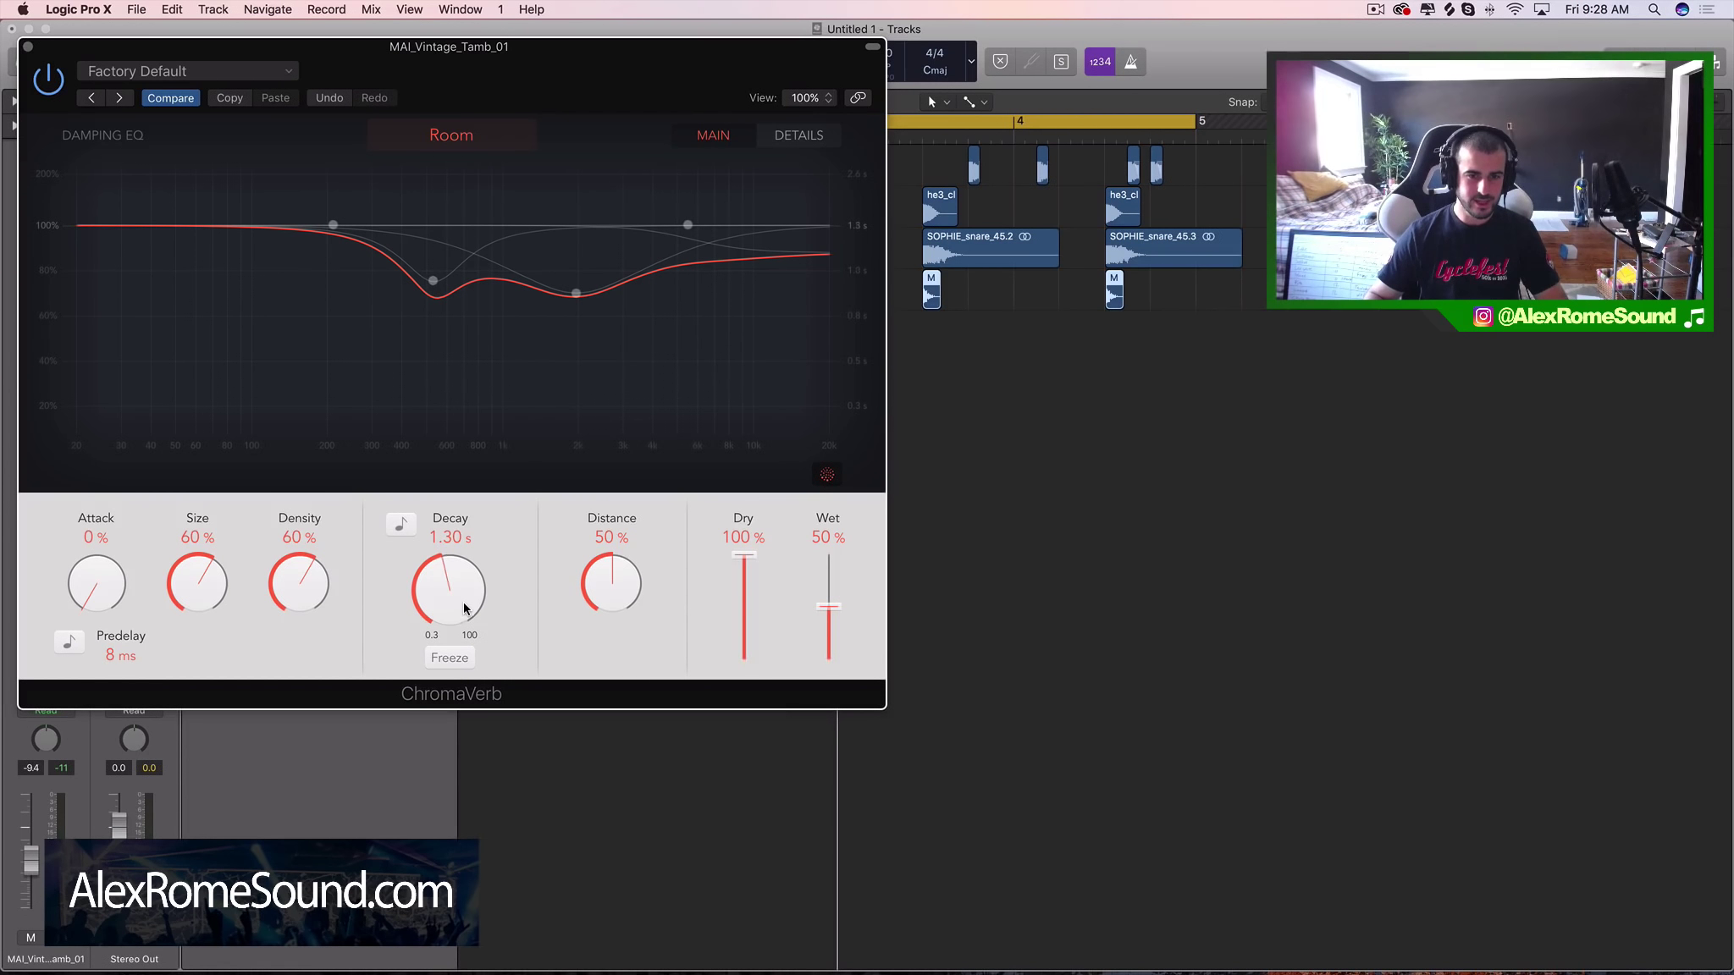
{"action": "key", "text": "space"}
{"action": "left_click_drag", "start_coordinate": [466, 589], "coordinate": [442, 604]}
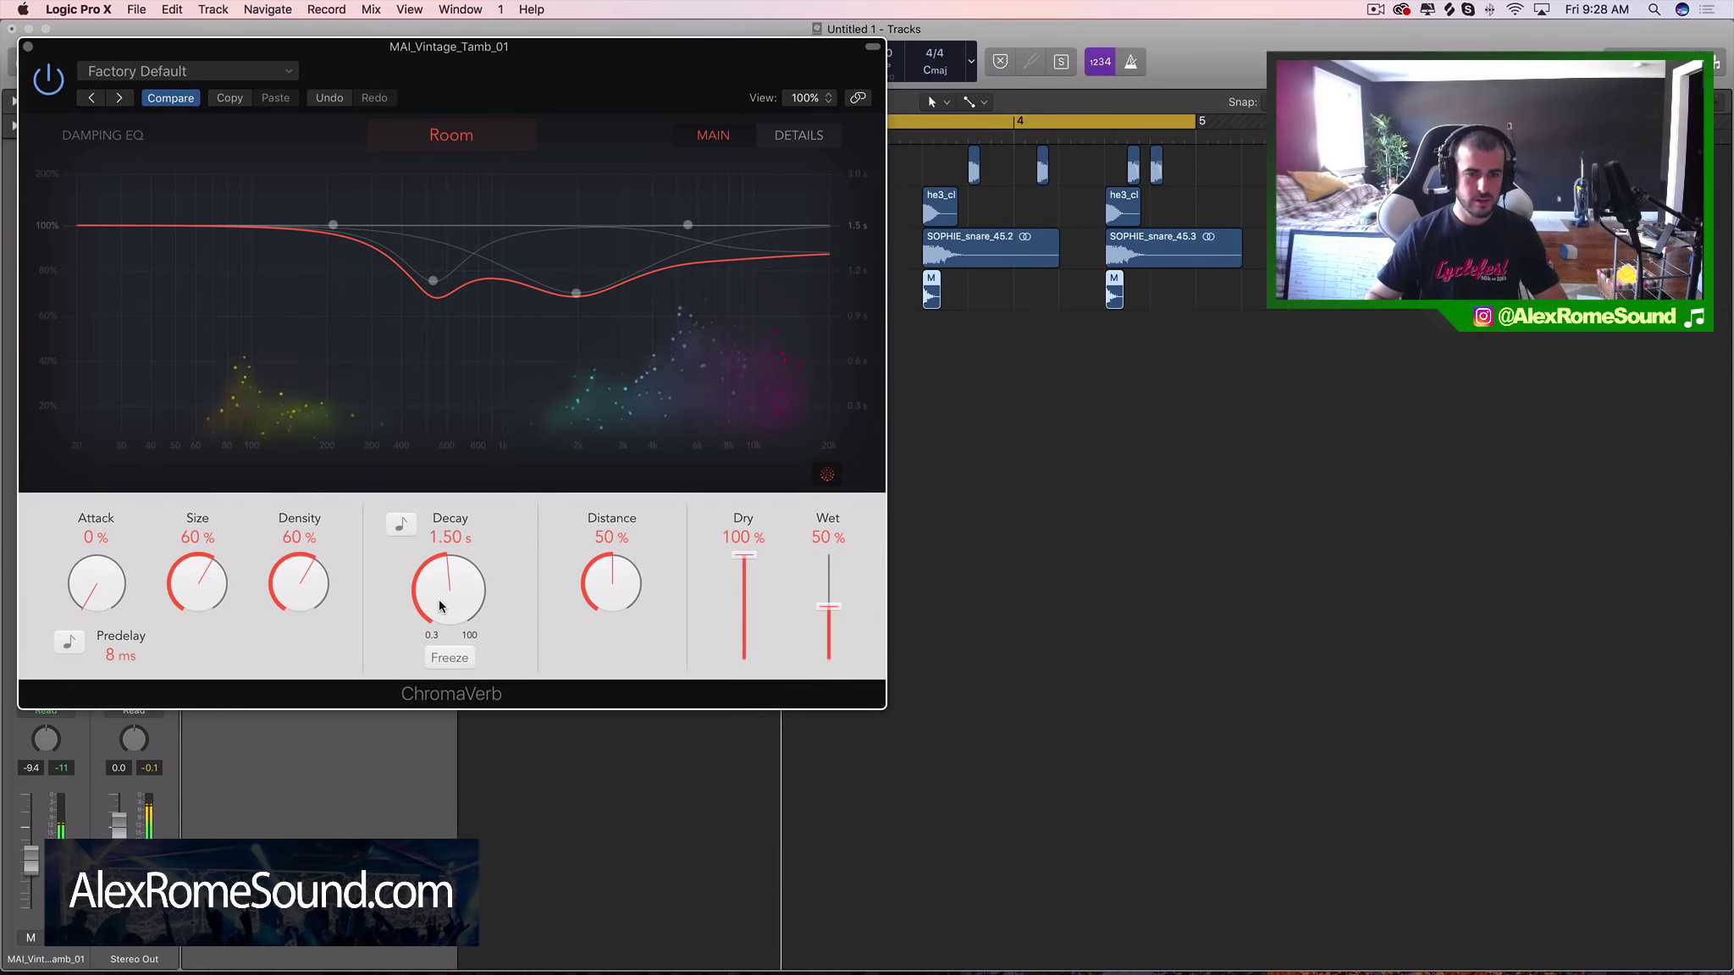
{"action": "left_click", "coordinate": [31, 47]}
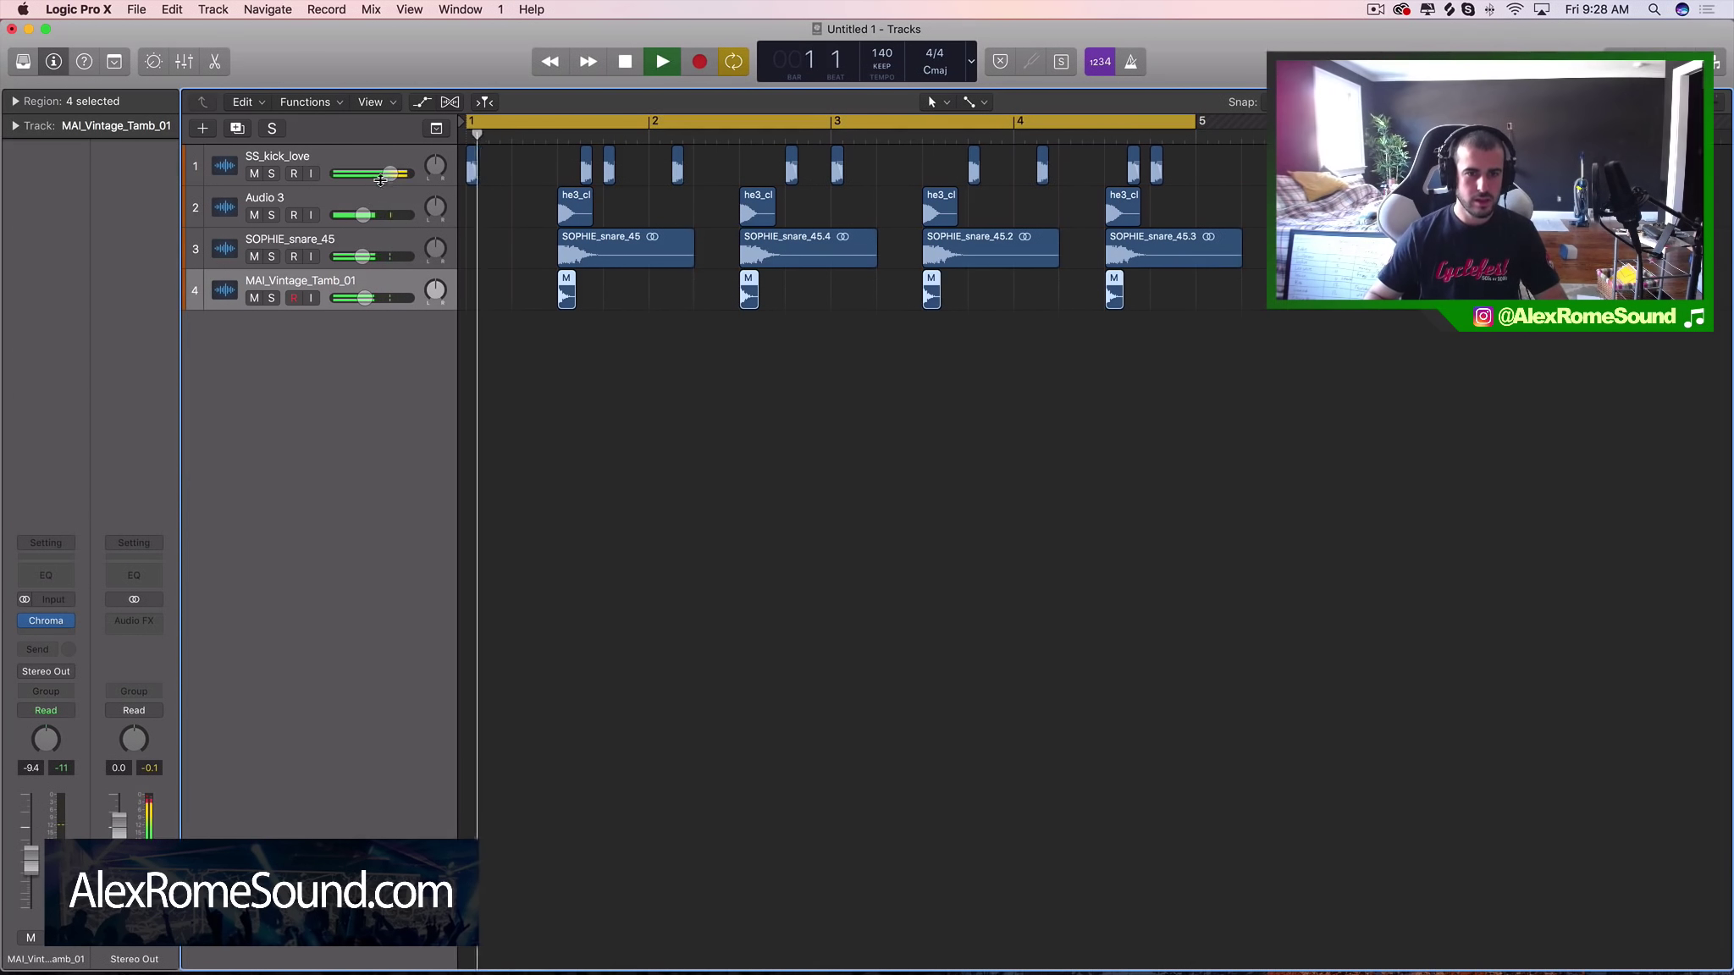
Step: Lower the SS_kick_love track's volume to -4.6 dB while the pattern plays
{"action": "left_click_drag", "start_coordinate": [390, 173], "coordinate": [375, 174]}
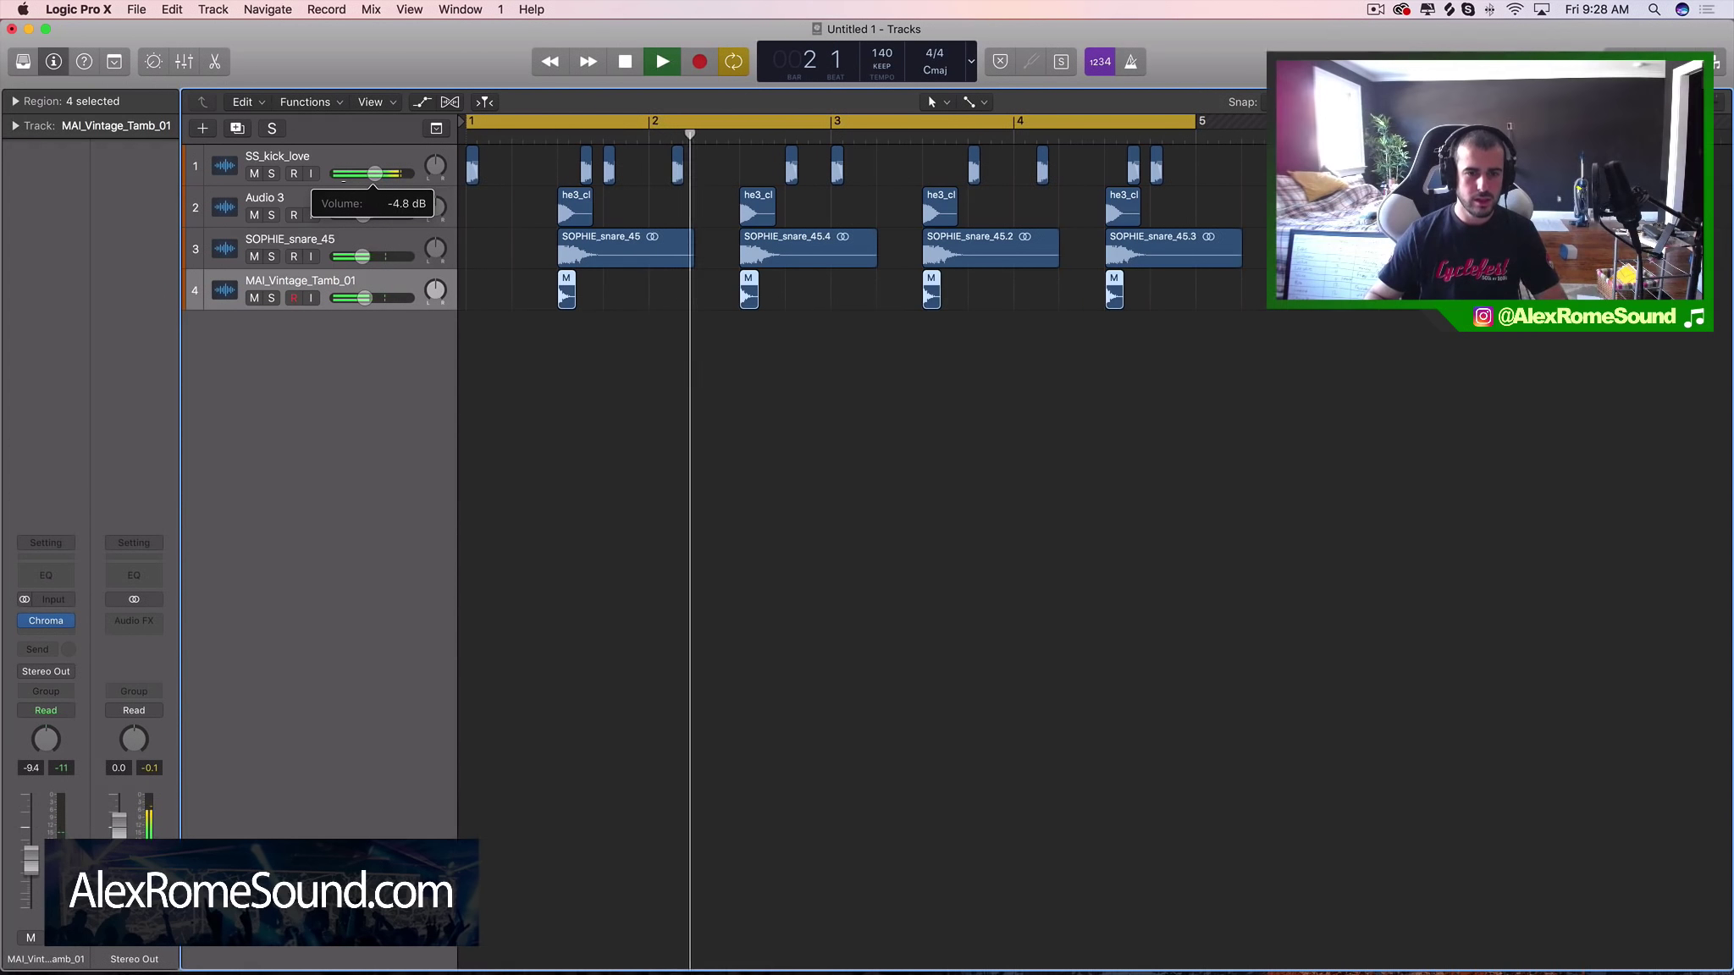
{"action": "left_click", "coordinate": [375, 173]}
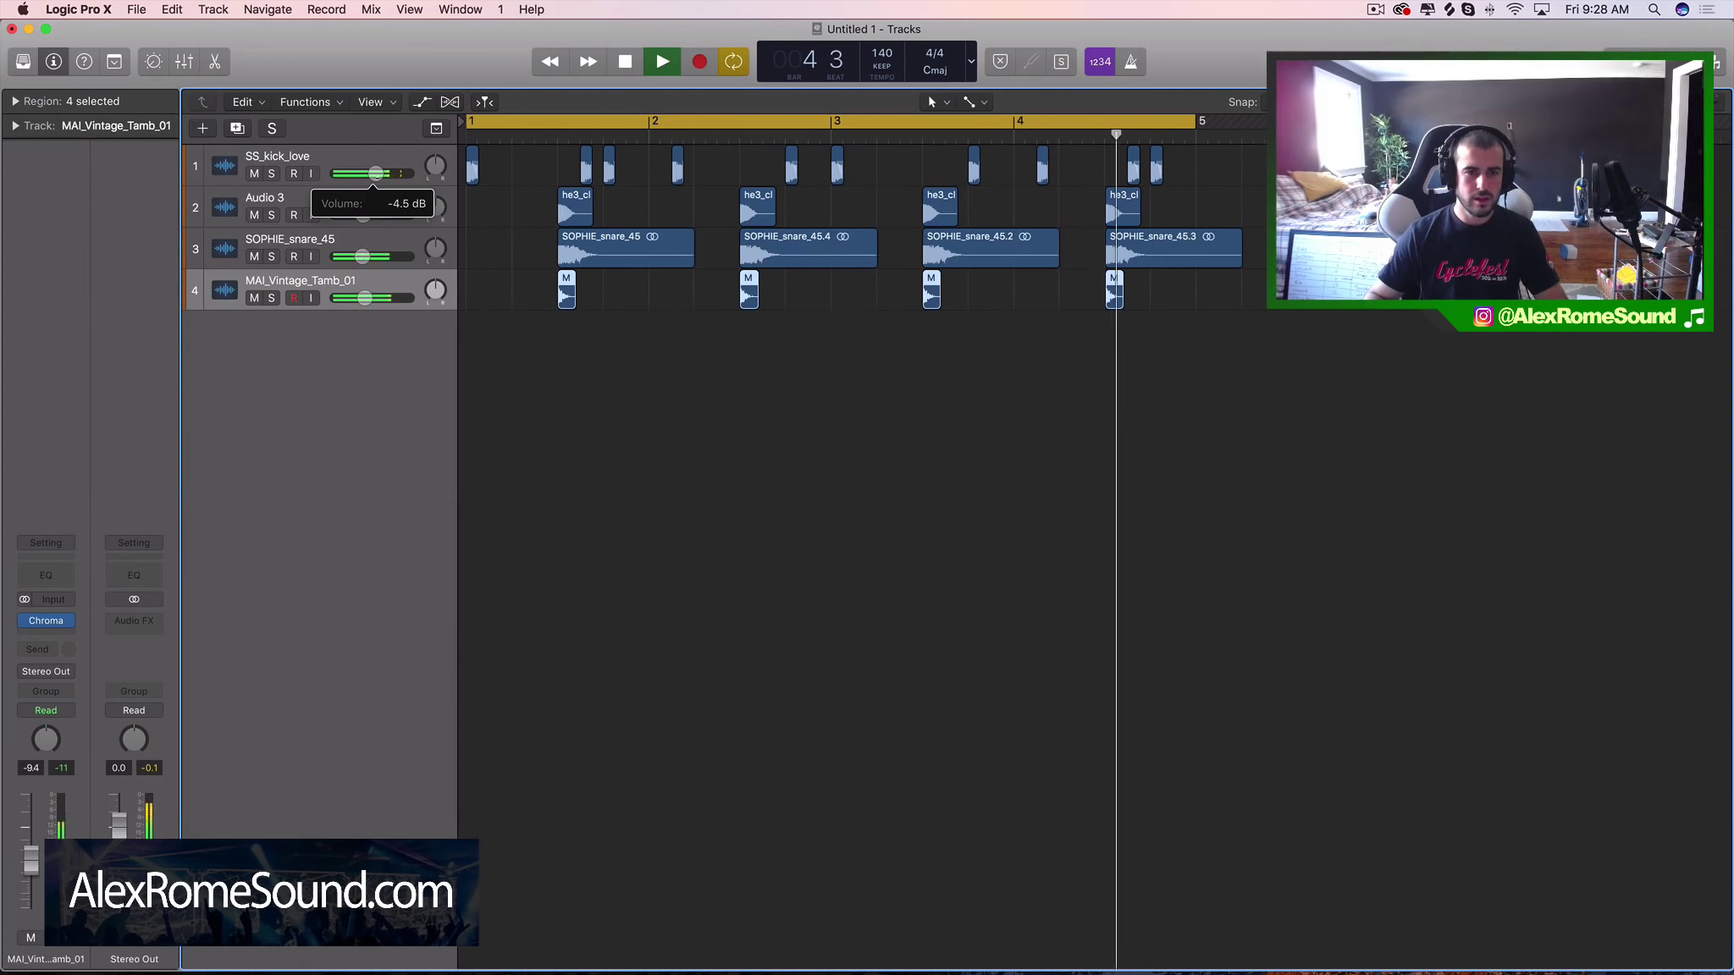
{"action": "left_click", "coordinate": [336, 158]}
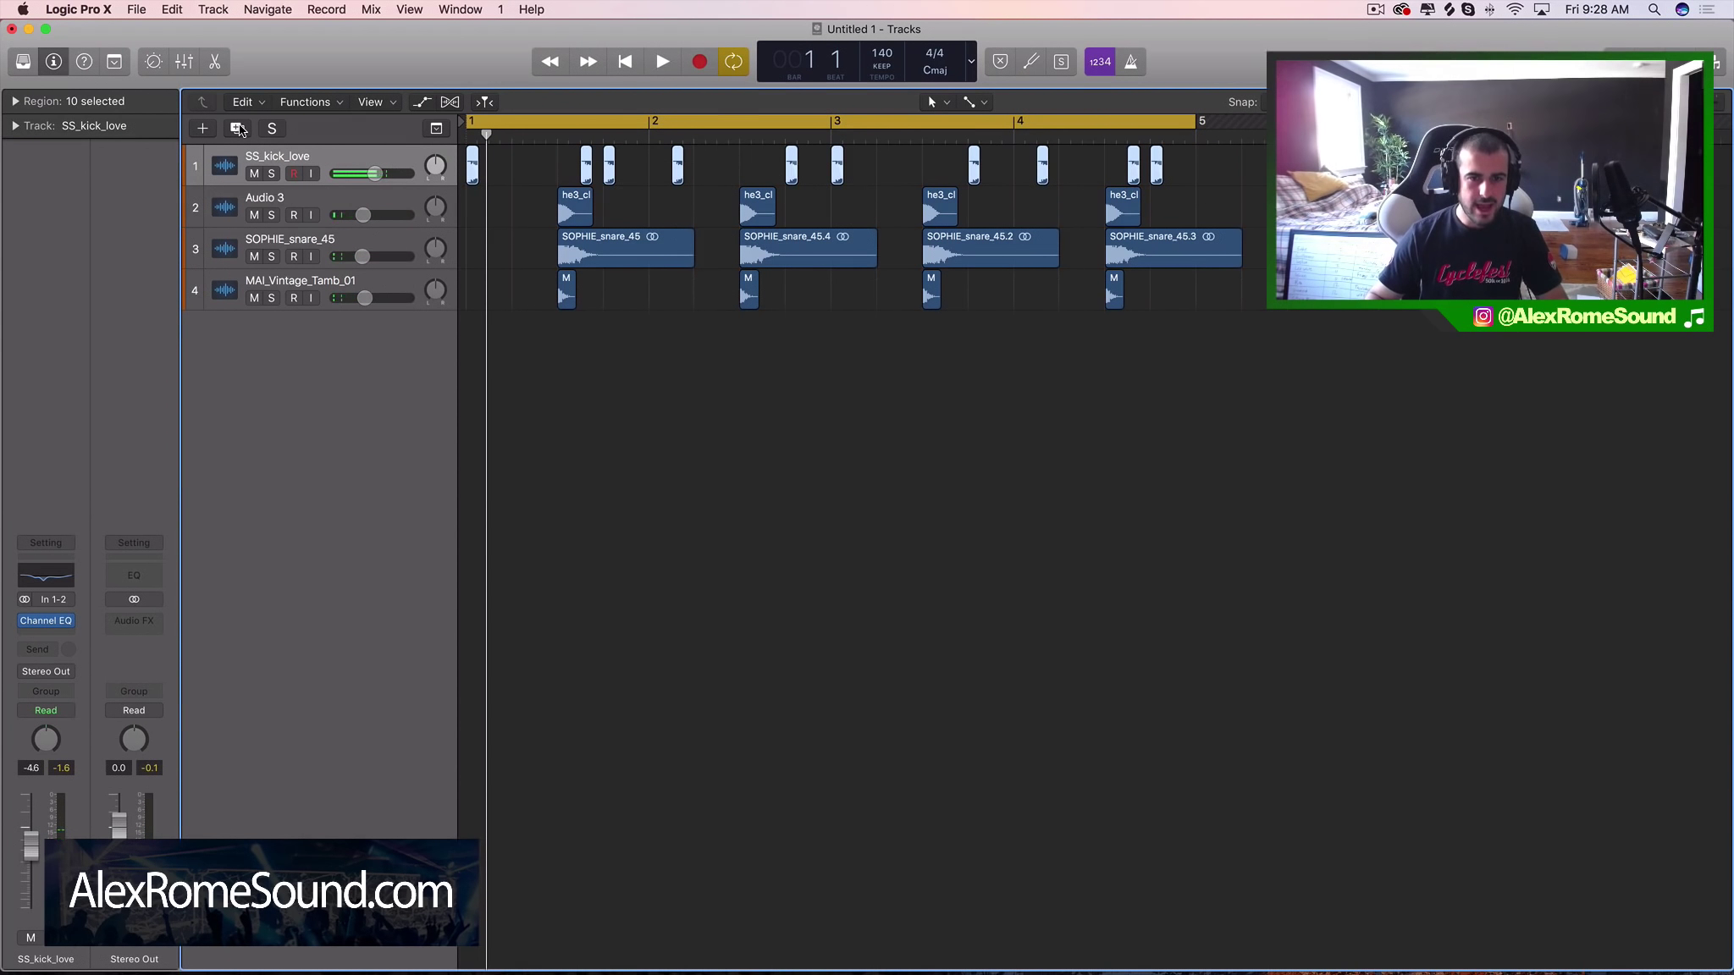
Step: Add an empty audio track below MAI_Vintage_Tamb_01, switch to Splice and search the sounds for "hihat"
{"action": "left_click", "coordinate": [343, 289]}
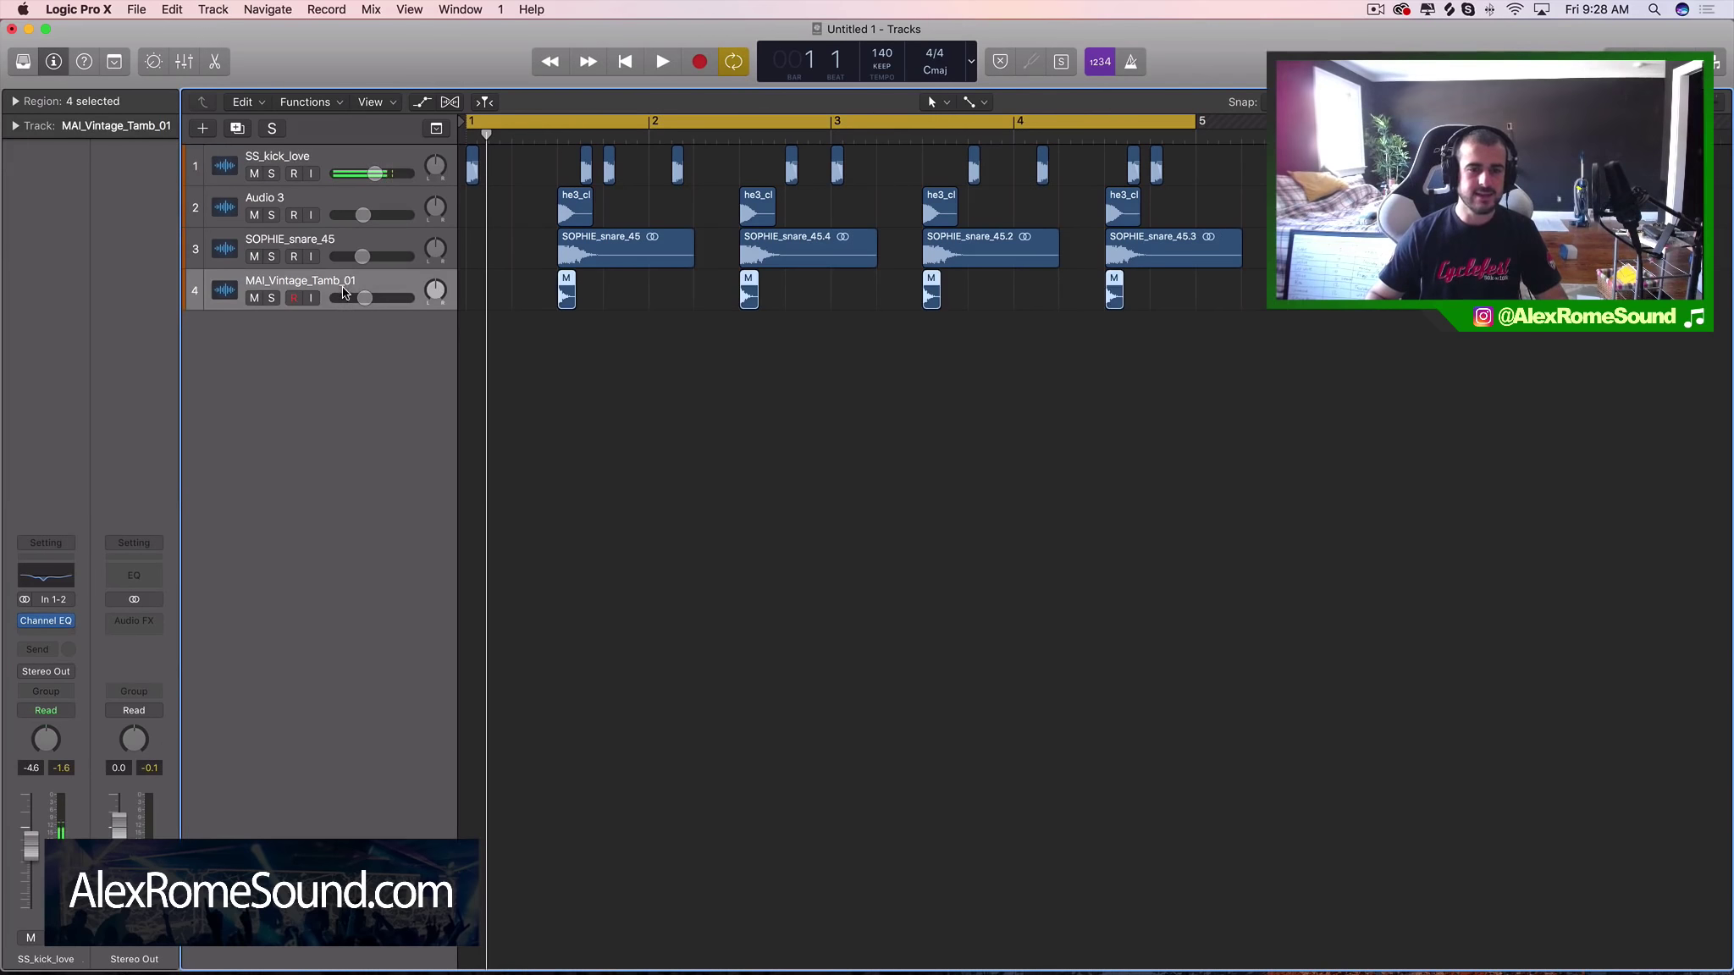
{"action": "double_click", "coordinate": [341, 343]}
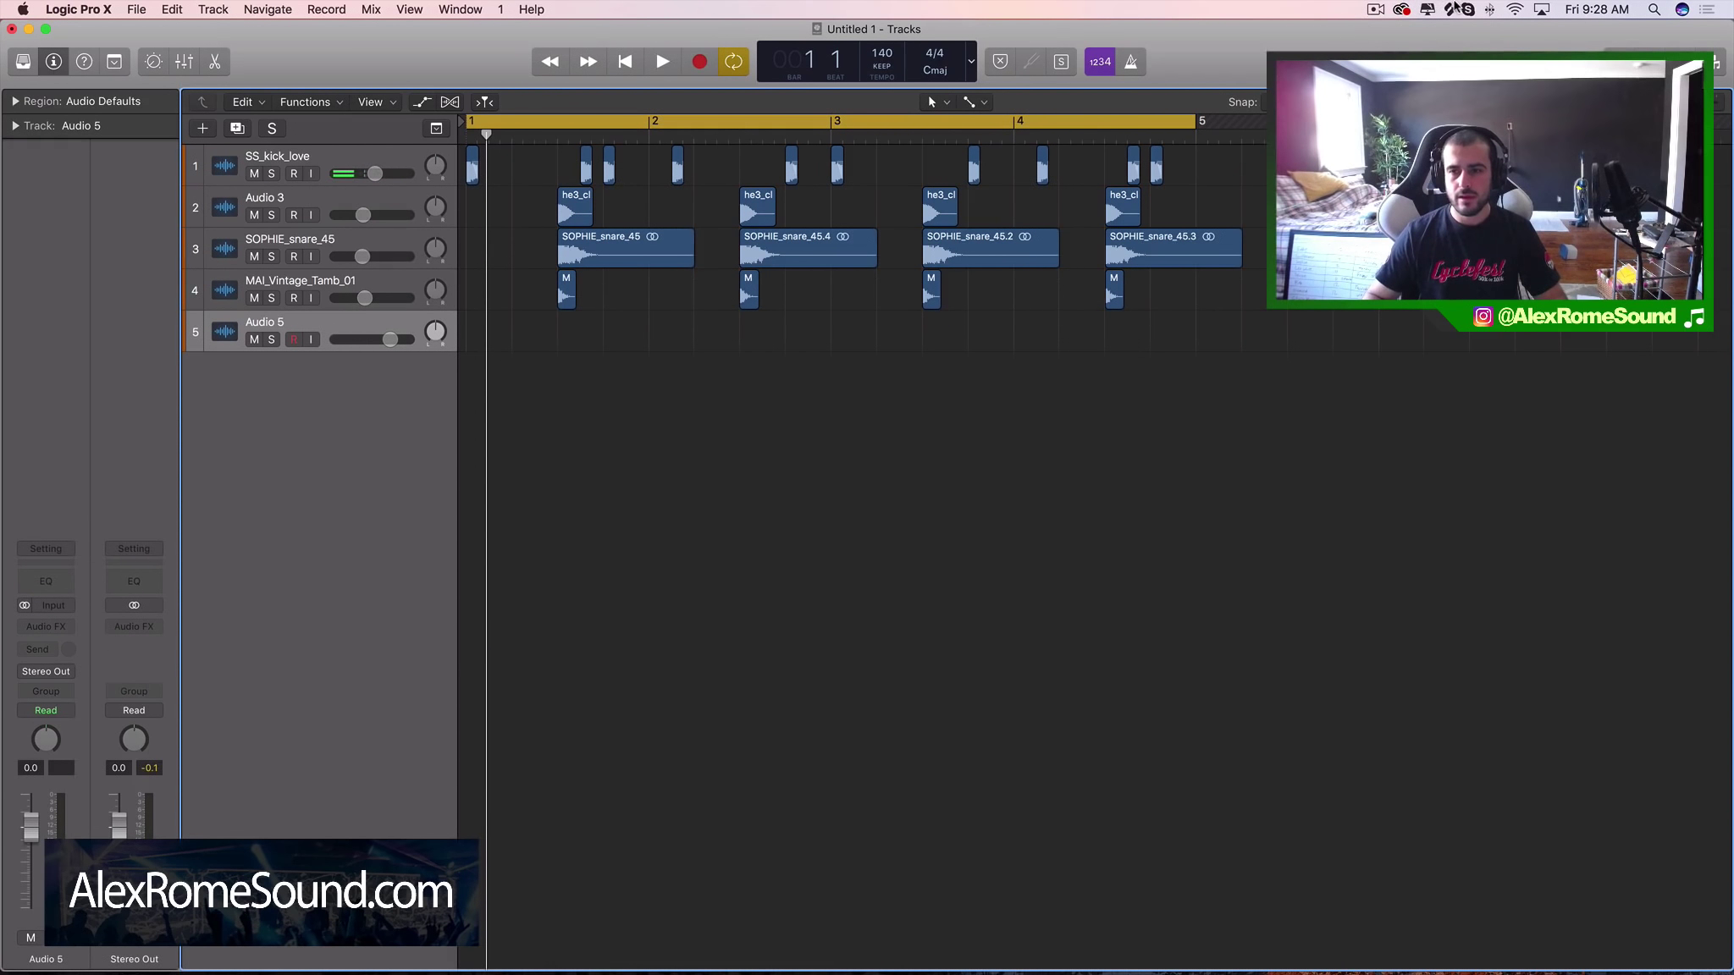
{"action": "left_click", "coordinate": [1451, 9]}
{"action": "left_click", "coordinate": [910, 212]}
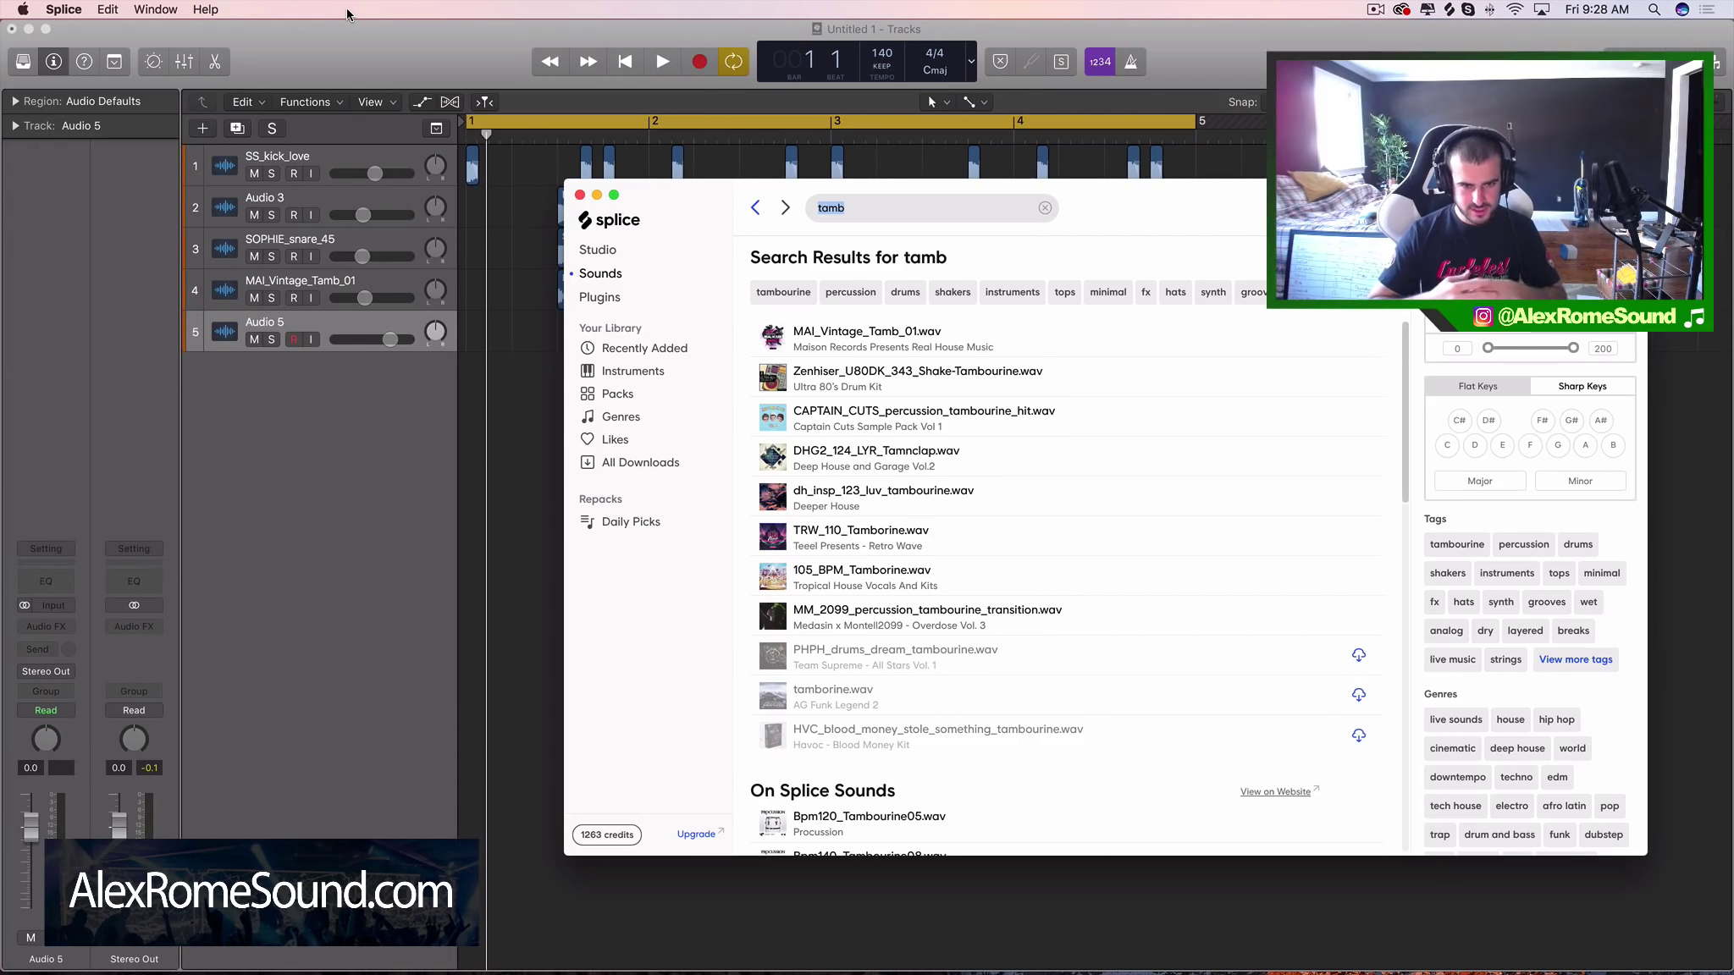
{"action": "type", "text": "hihat"}
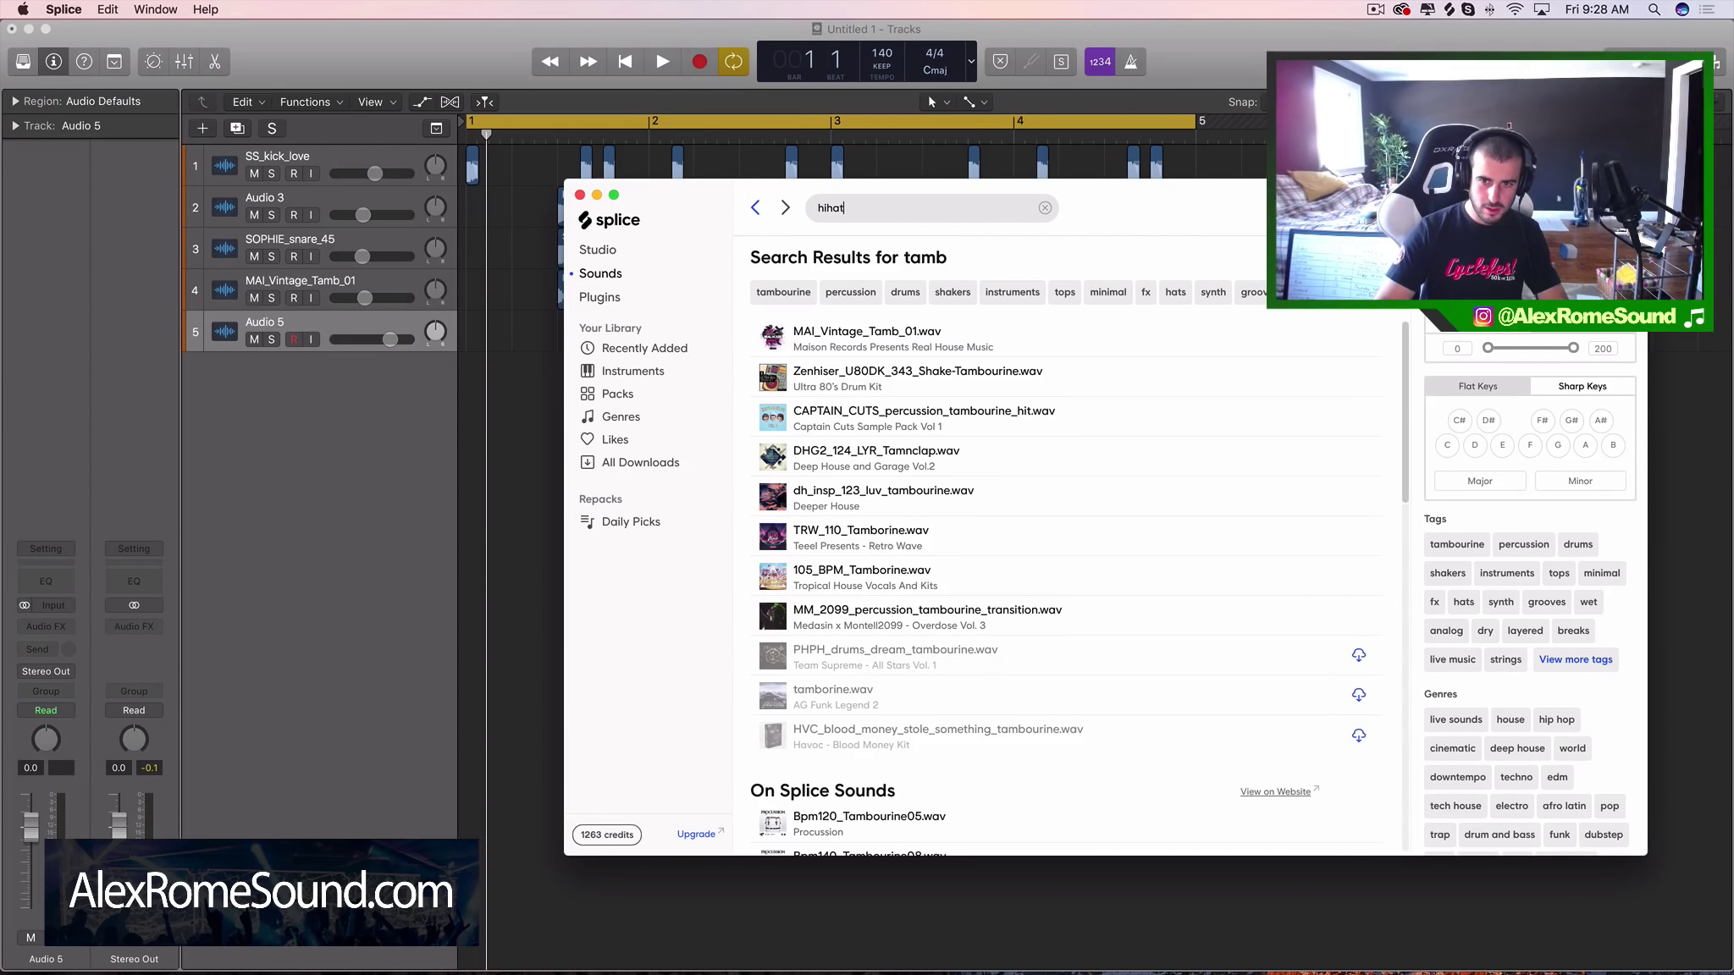
{"action": "key", "text": "Return"}
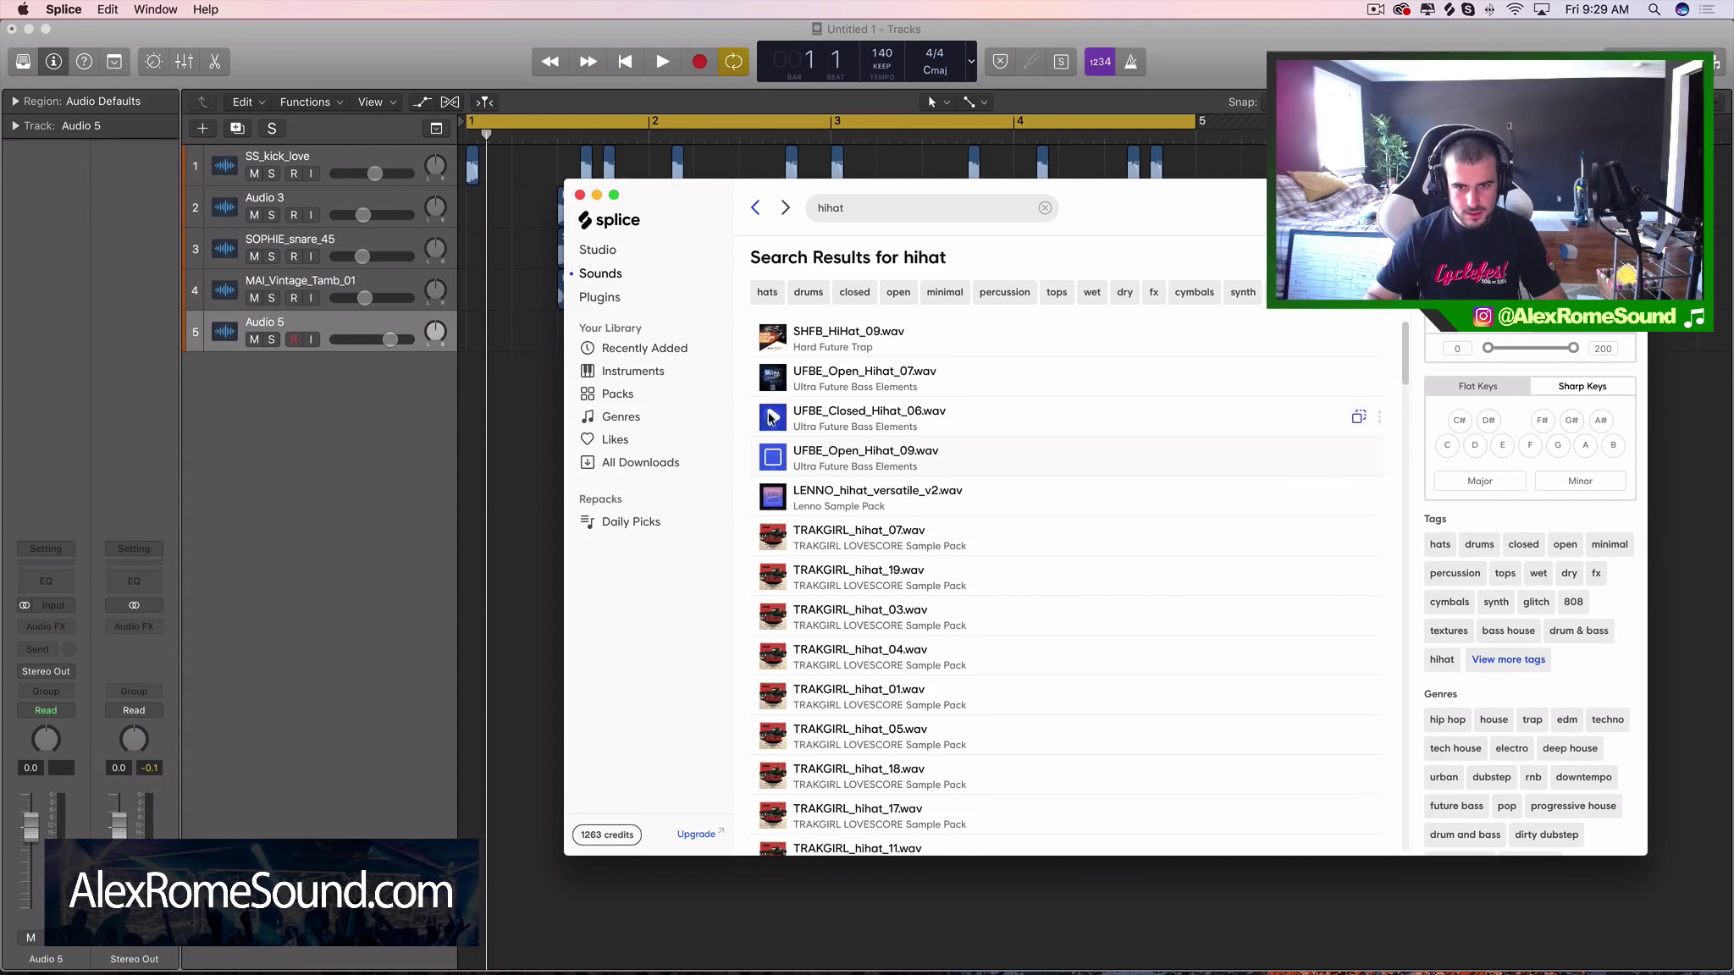
Step: Preview SHFB_HiHat_09.wav, place it at the start of bar 1 on the new track and lower the track's volume to -10.0 dB
{"action": "left_click", "coordinate": [772, 339]}
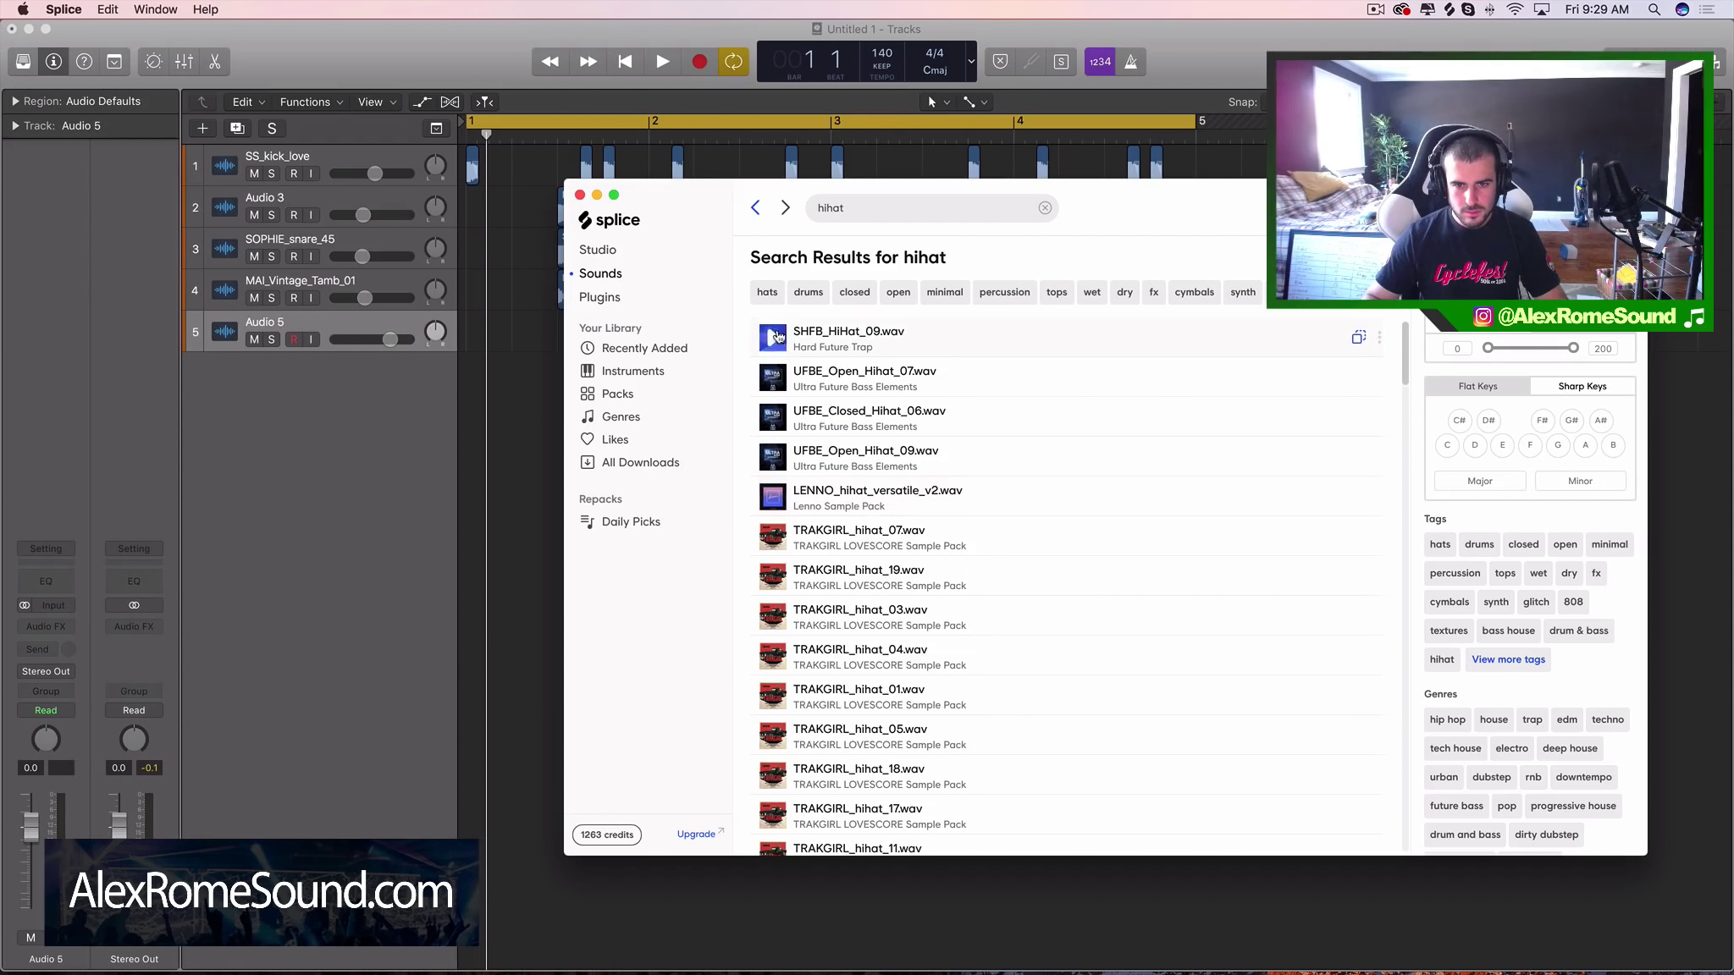
{"action": "left_click_drag", "start_coordinate": [774, 339], "coordinate": [499, 335]}
{"action": "key", "text": "super+Right"}
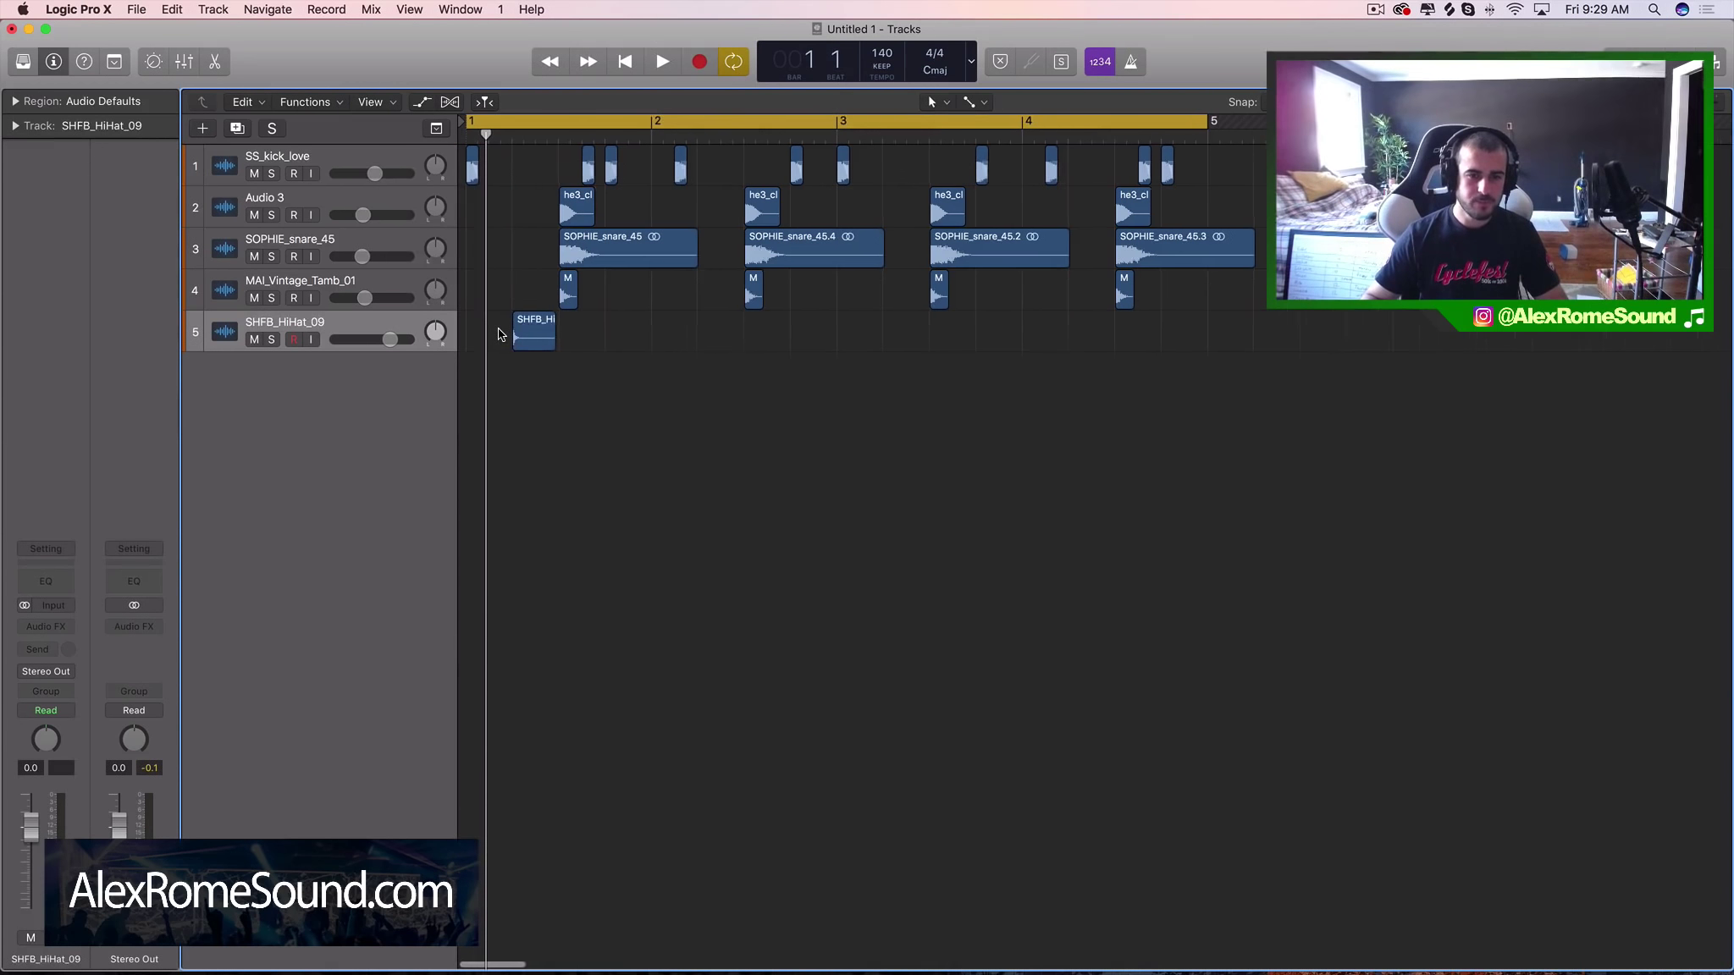
{"action": "left_click_drag", "start_coordinate": [622, 323], "coordinate": [364, 339]}
{"action": "key", "text": "space"}
Step: Duplicate the hi-hat region and move the copy to half a beat after the first hit
{"action": "key", "text": "cmd+r"}
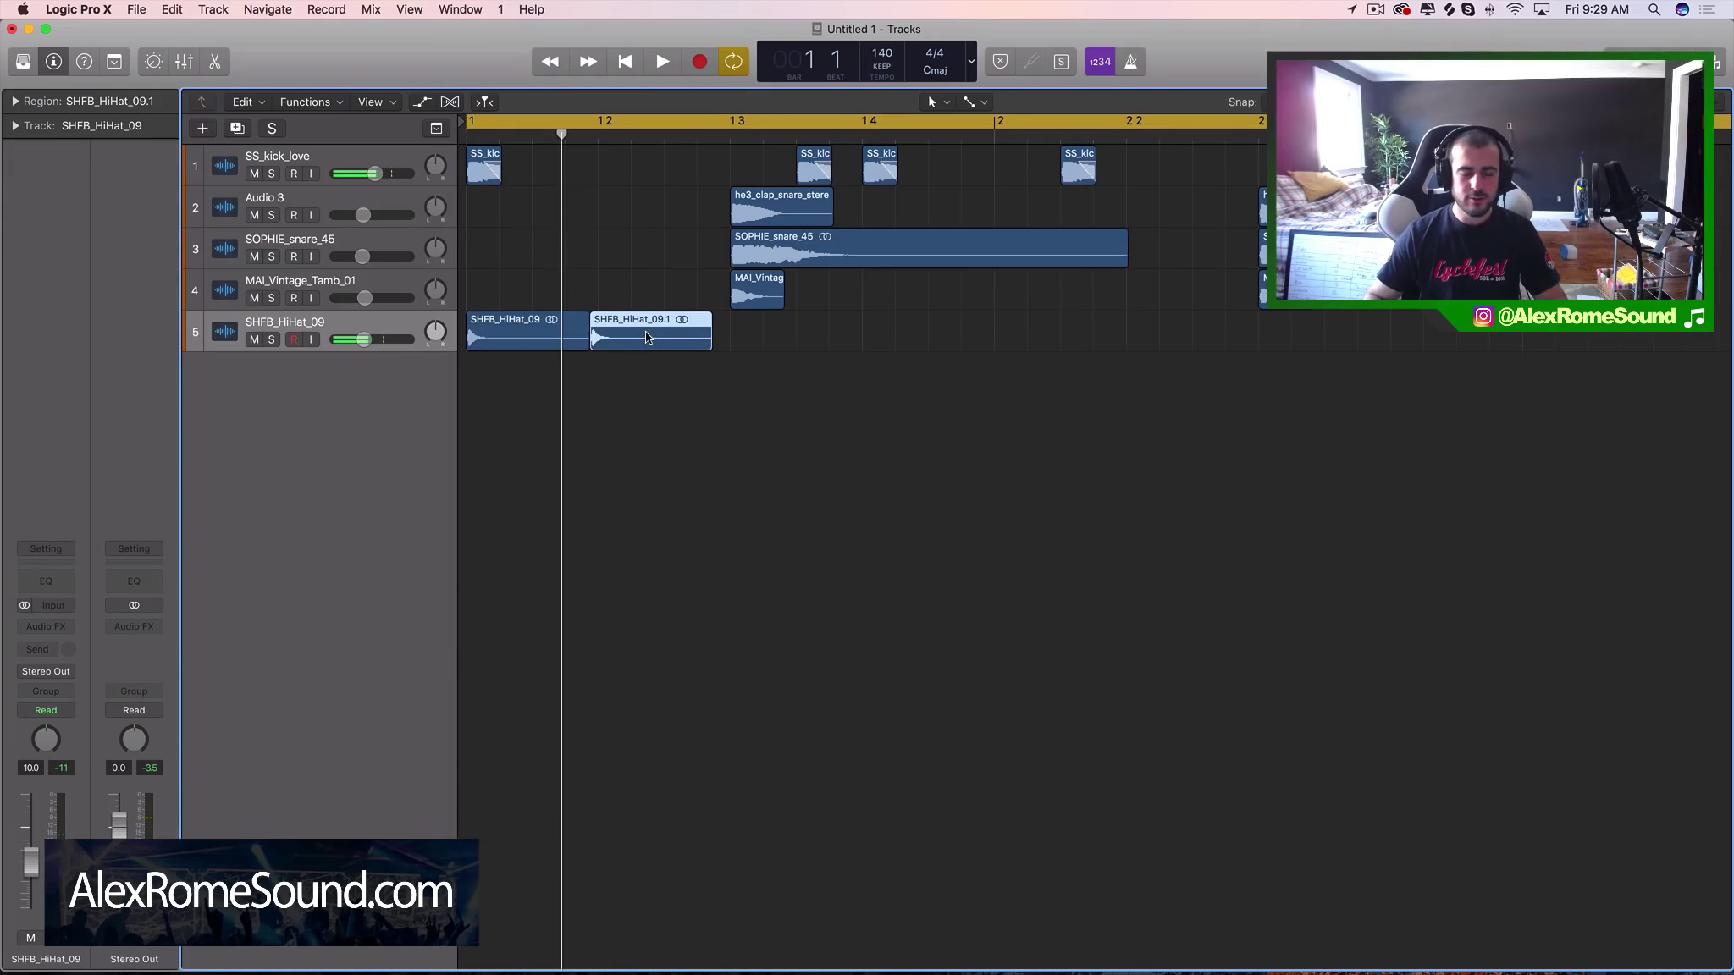
{"action": "left_click_drag", "start_coordinate": [647, 330], "coordinate": [590, 330]}
{"action": "key", "text": "space"}
{"action": "key", "text": "space"}
Step: Repeat the pair of hi-hats, then the group of four, closing the gaps to fill bar 1 with eighth-note hits
{"action": "left_click", "coordinate": [520, 338], "text": "shift"}
{"action": "key", "text": "cmd+r"}
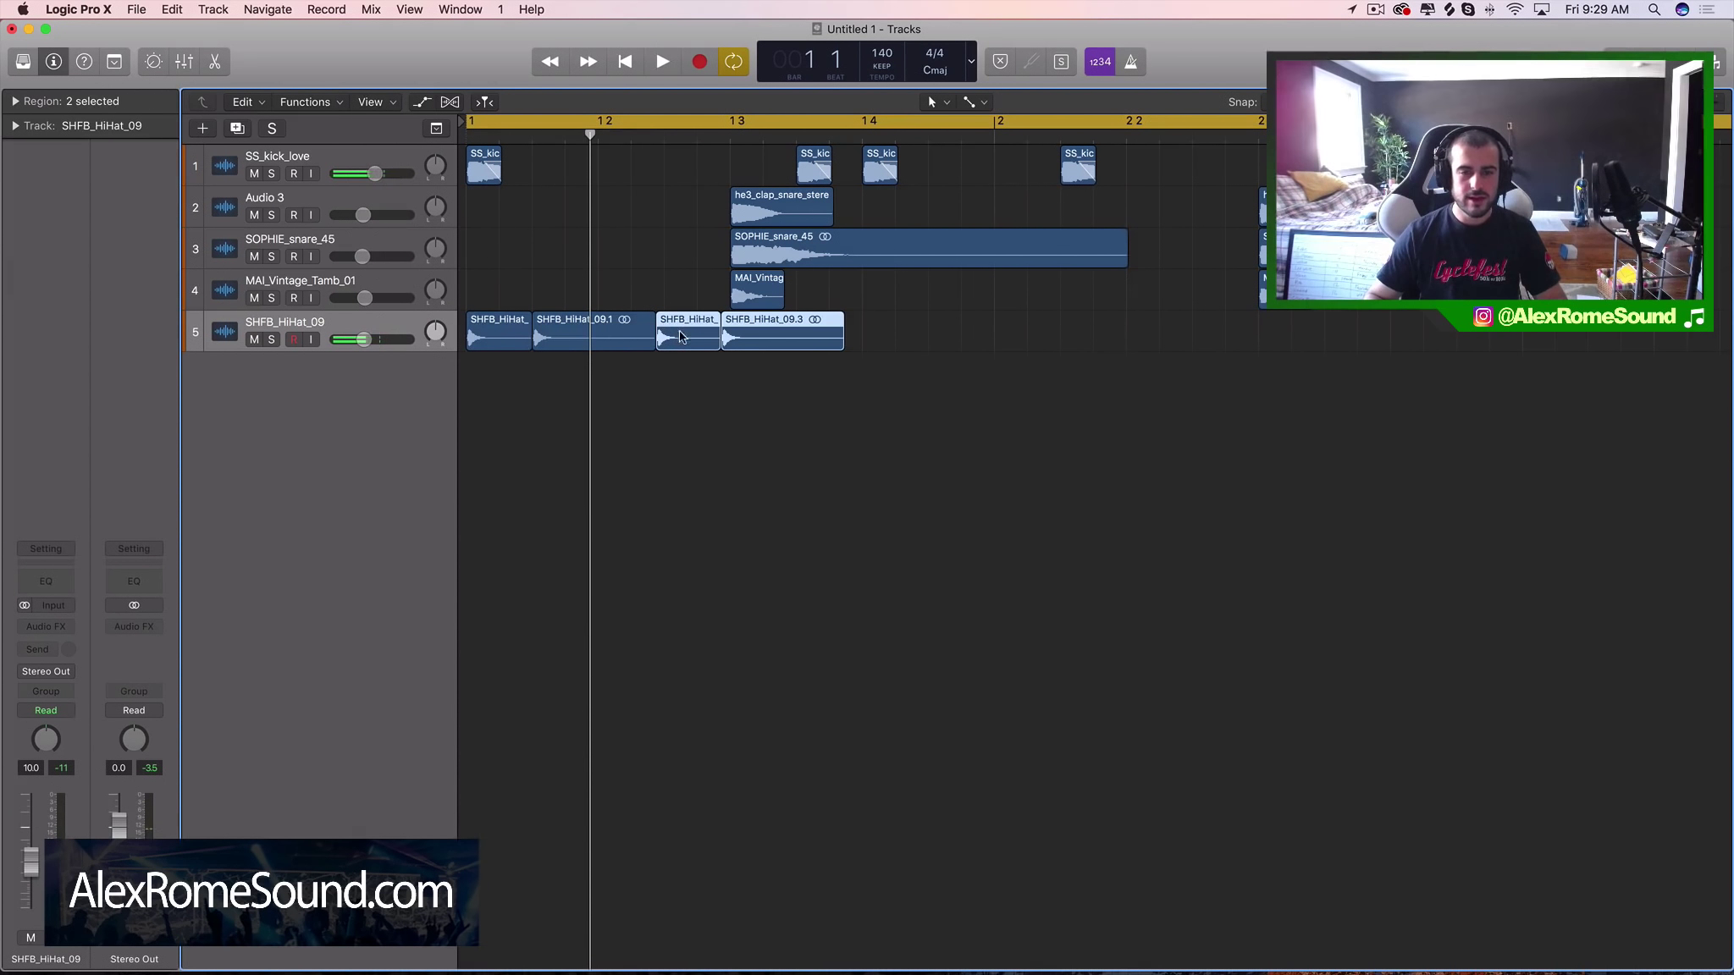
{"action": "left_click_drag", "start_coordinate": [778, 338], "coordinate": [721, 340]}
{"action": "left_click", "coordinate": [500, 339], "text": "shift"}
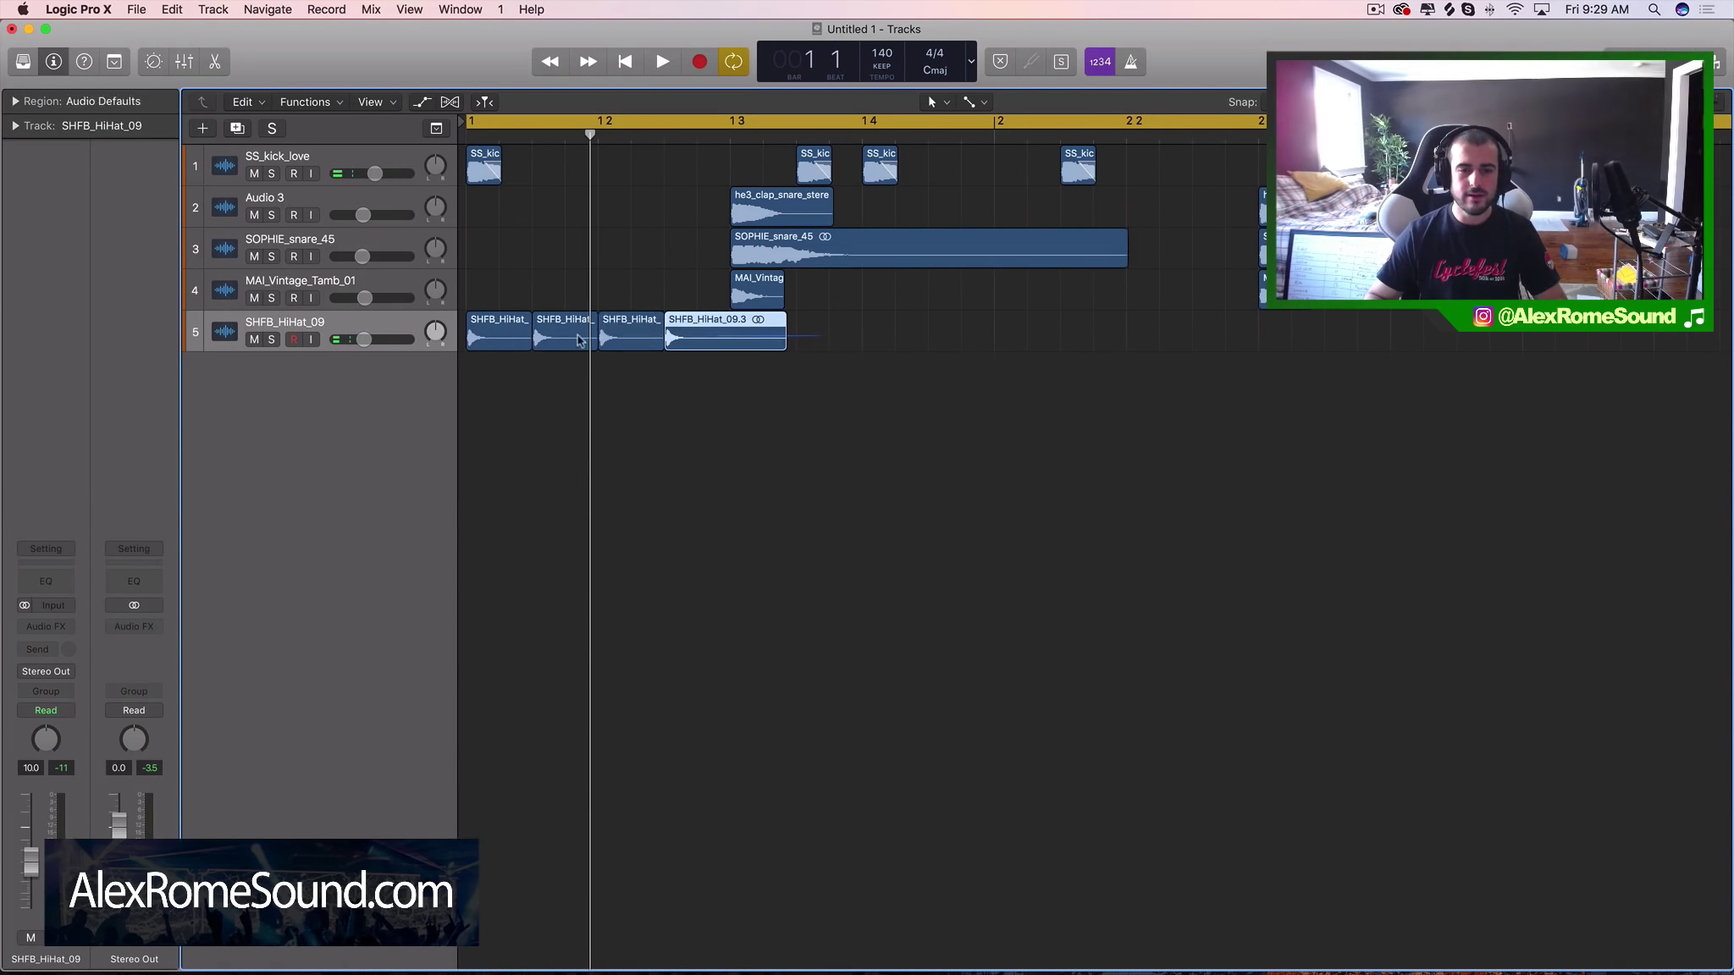
{"action": "left_click", "coordinate": [561, 341], "text": "shift"}
{"action": "key", "text": "super+r"}
{"action": "left_click_drag", "start_coordinate": [825, 345], "coordinate": [768, 345]}
{"action": "left_click", "coordinate": [1099, 341]}
Step: Repeat the eight bar 1 hi-hats, align the copies to the start of bar 2 and play the pattern
{"action": "left_click_drag", "start_coordinate": [1100, 390], "coordinate": [461, 338]}
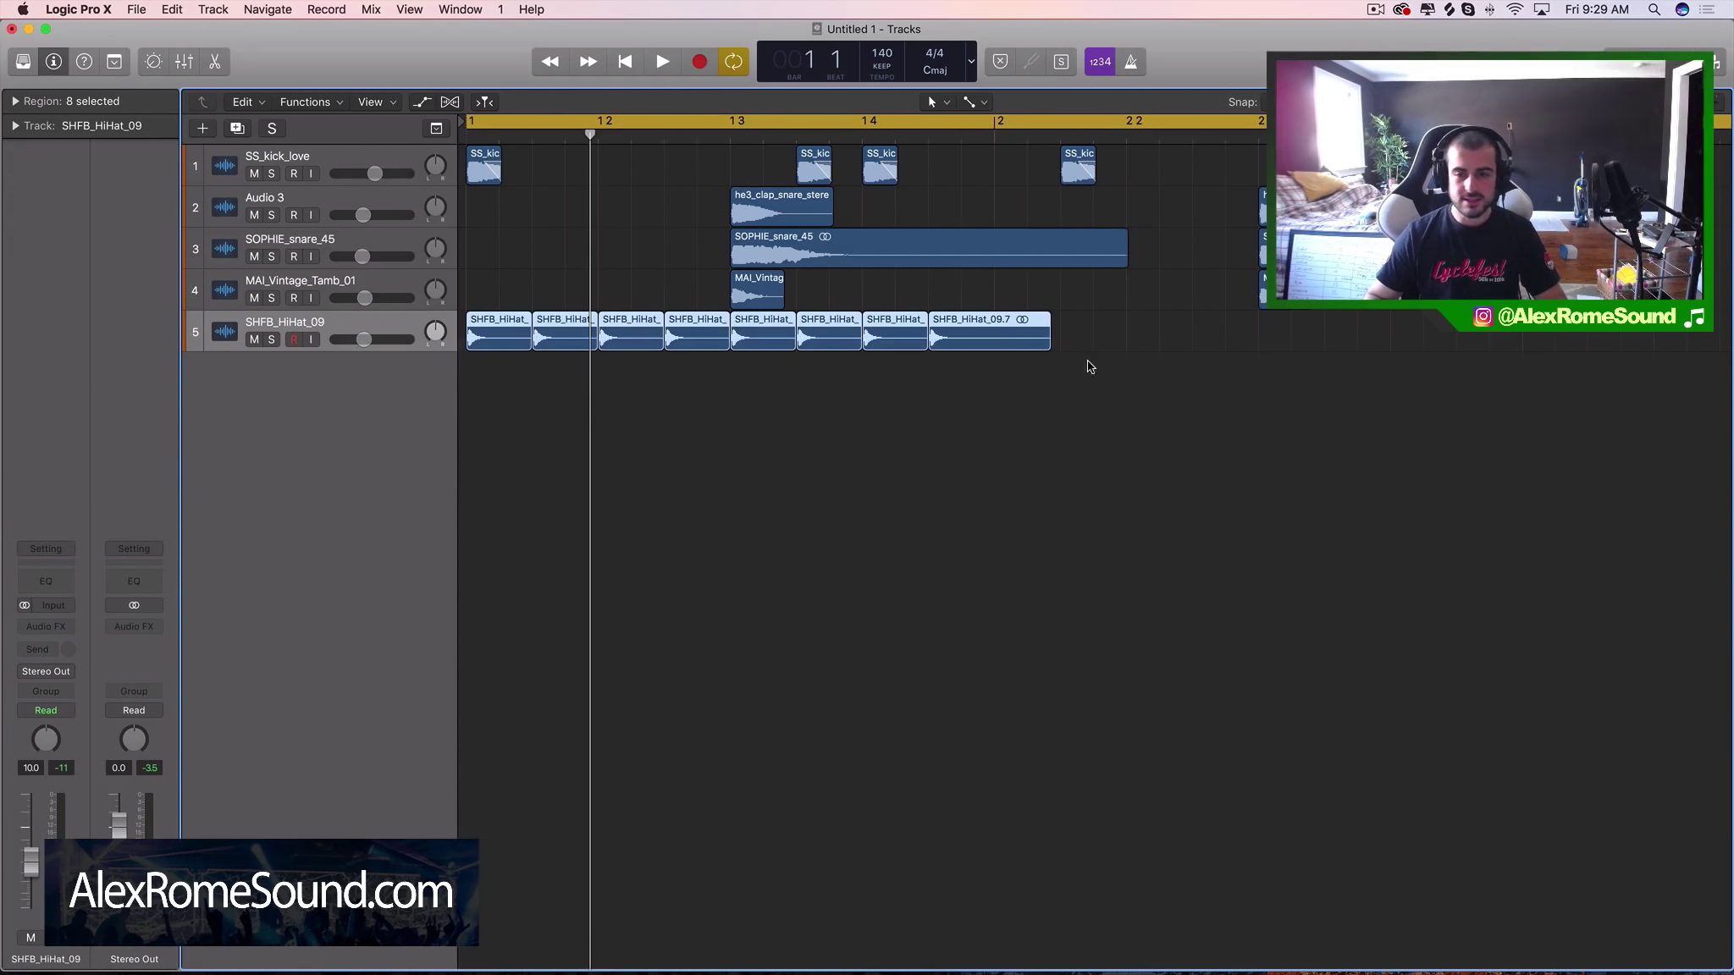
{"action": "key", "text": "super+r"}
{"action": "left_click_drag", "start_coordinate": [1092, 332], "coordinate": [1021, 330]}
{"action": "key", "text": "super+Left"}
{"action": "key", "text": "super+Left"}
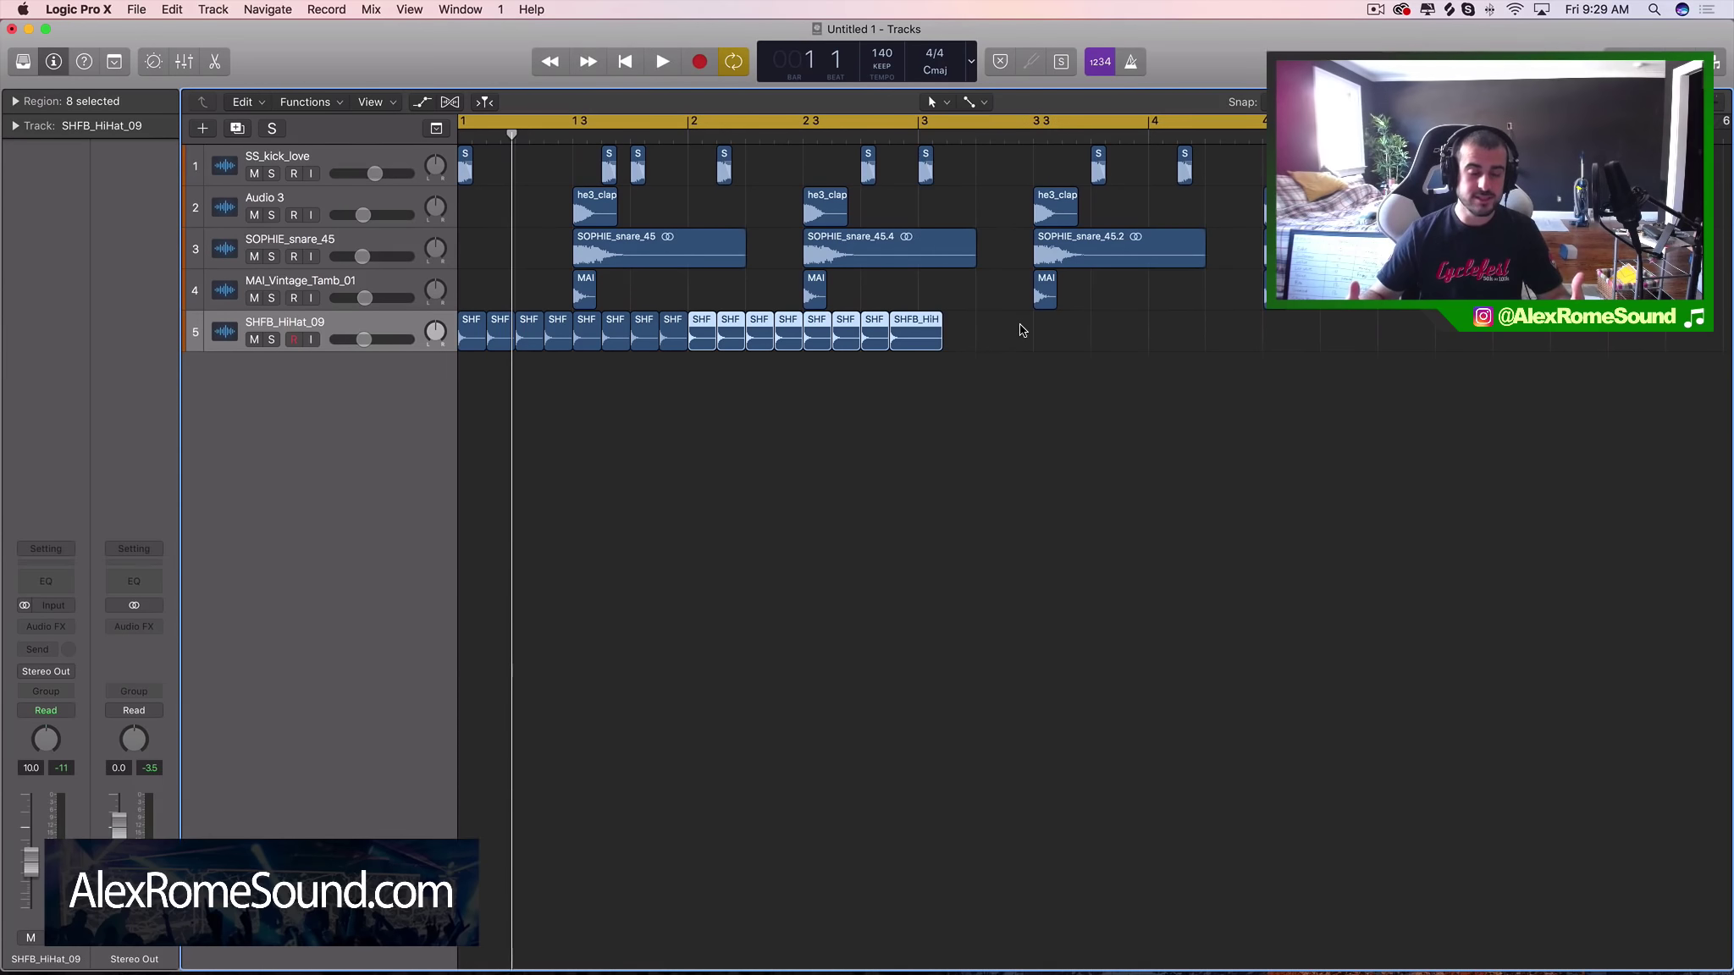
{"action": "key", "text": "space"}
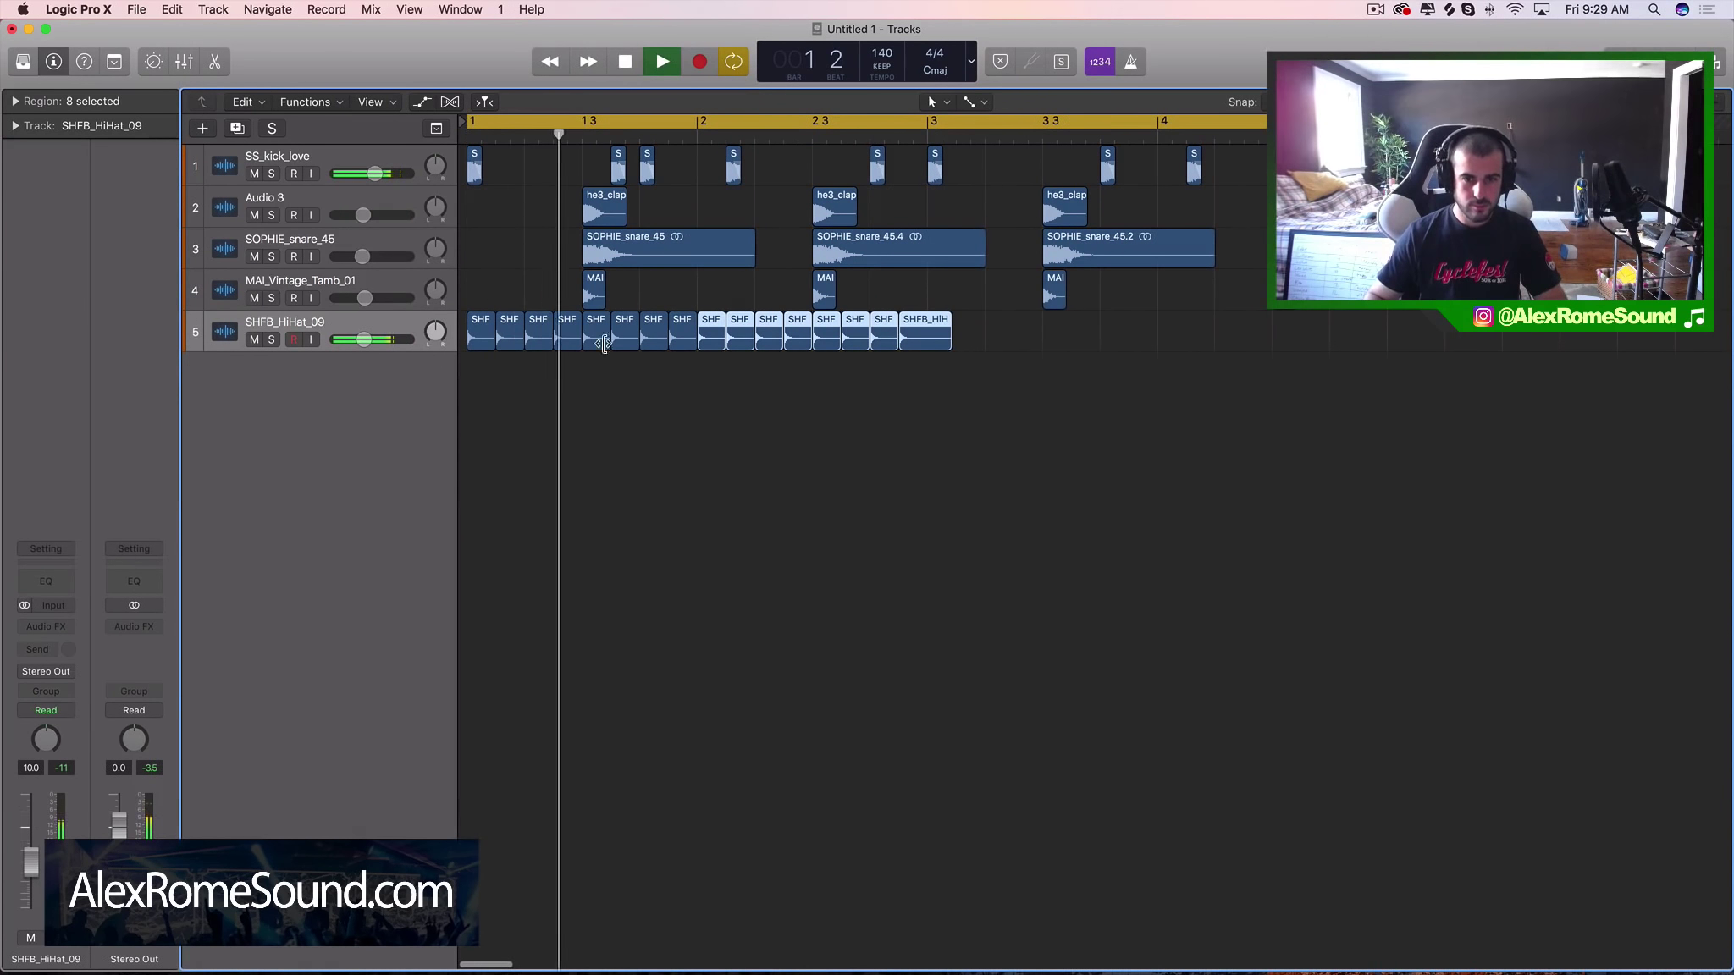
{"action": "key", "text": "space"}
Step: Shorten the hi-hat on beat 4 of bar 1 to a quarter of its slot and loop it into a four-hit roll
{"action": "key", "text": "super+Right"}
{"action": "key", "text": "super+Right"}
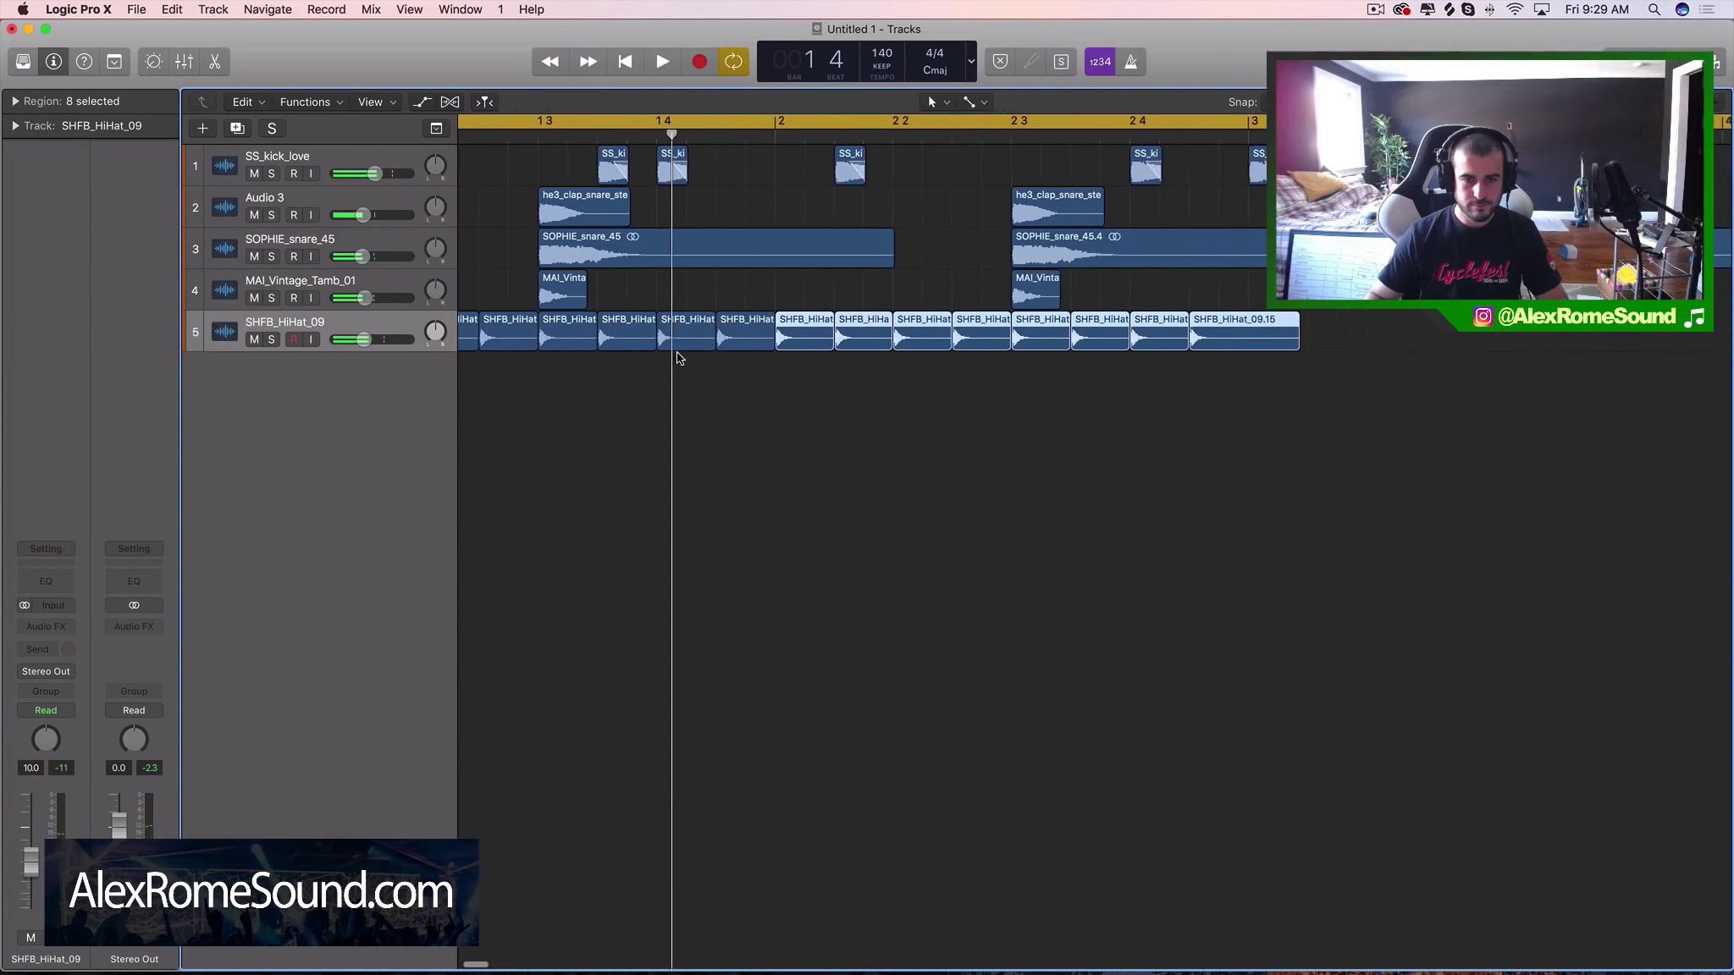
{"action": "left_click_drag", "start_coordinate": [747, 346], "coordinate": [847, 342]}
{"action": "key", "text": "super+Right"}
{"action": "key", "text": "super+Right"}
{"action": "left_click_drag", "start_coordinate": [688, 339], "coordinate": [701, 338]}
{"action": "key", "text": "super+Left"}
{"action": "key", "text": "super+Left"}
{"action": "key", "text": "super+Left"}
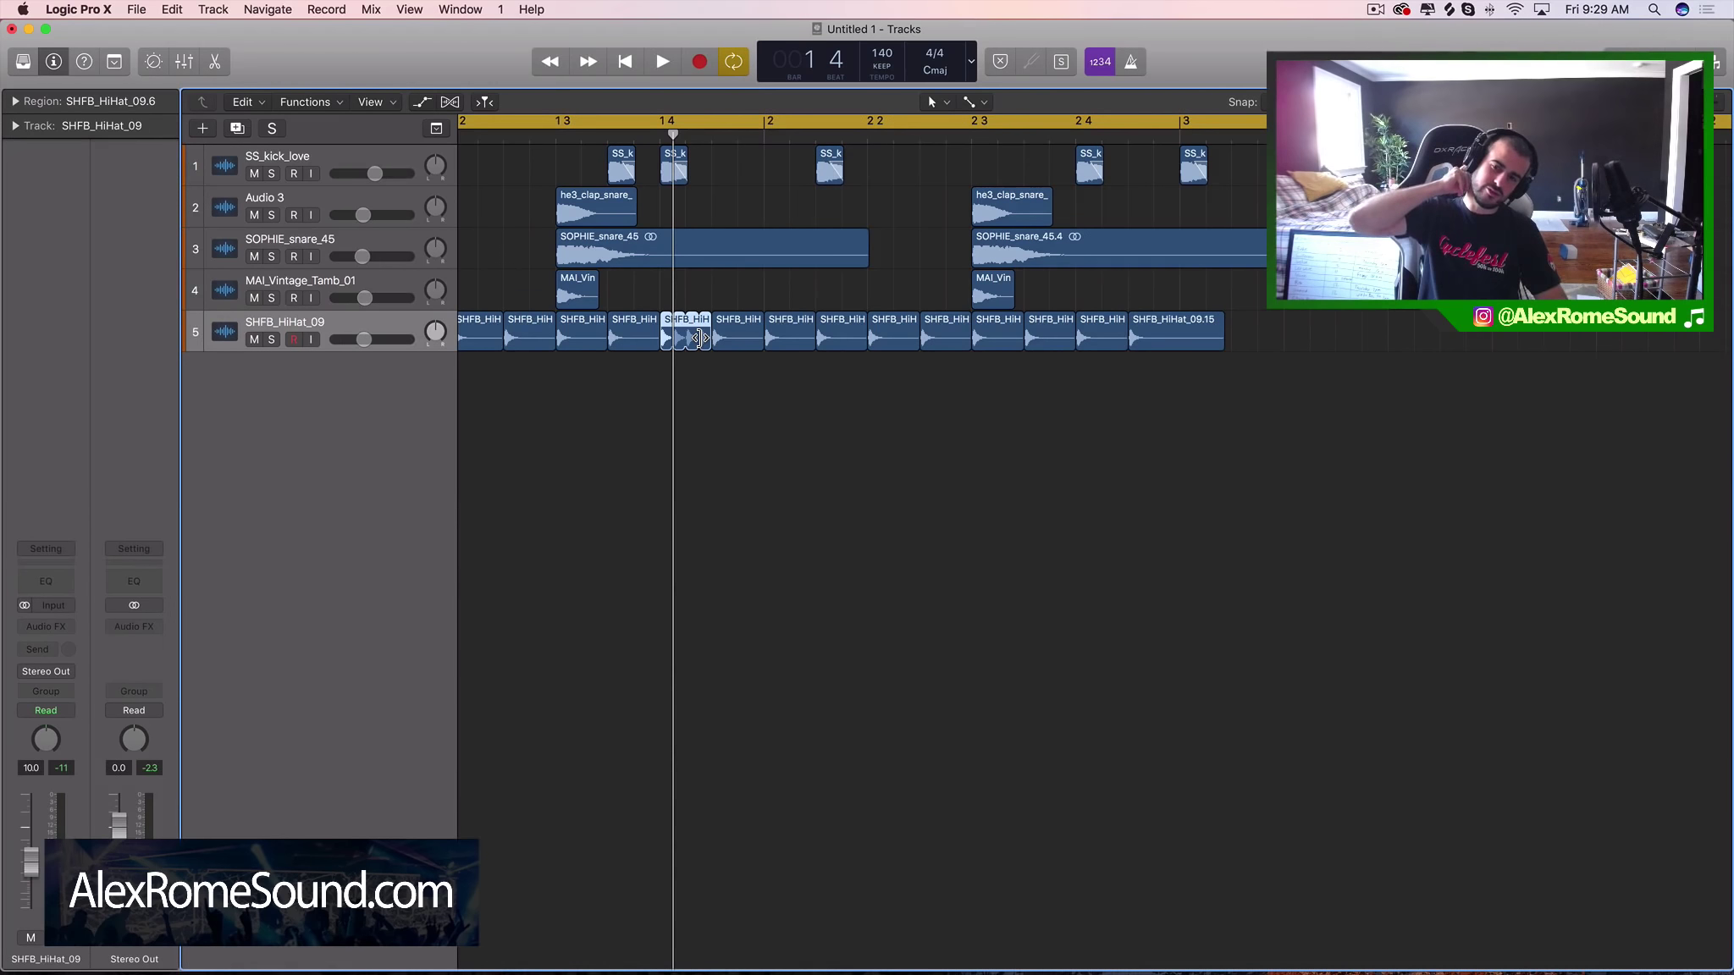
Step: Replace the plain hi-hats in bar 2 with a copy of bar 1's hi-hats including the roll, and listen to it
{"action": "scroll", "coordinate": [1107, 388], "scroll_direction": "left", "scroll_amount": 3}
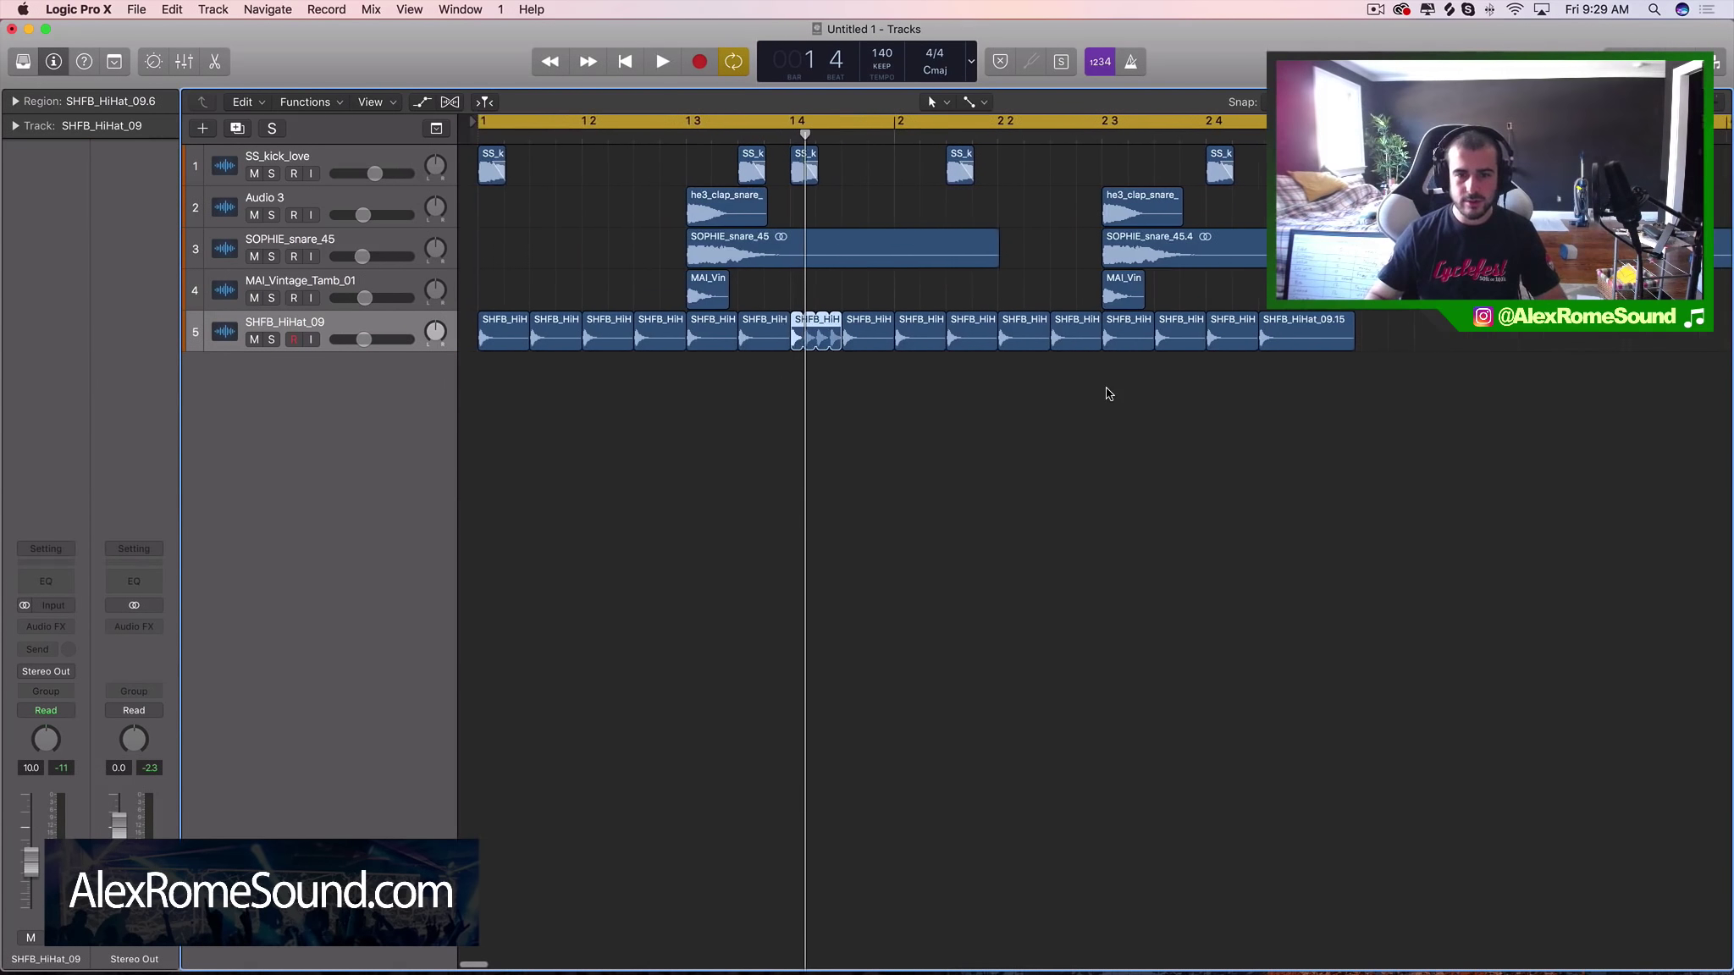
{"action": "left_click_drag", "start_coordinate": [891, 361], "coordinate": [1328, 337]}
{"action": "key", "text": "Delete"}
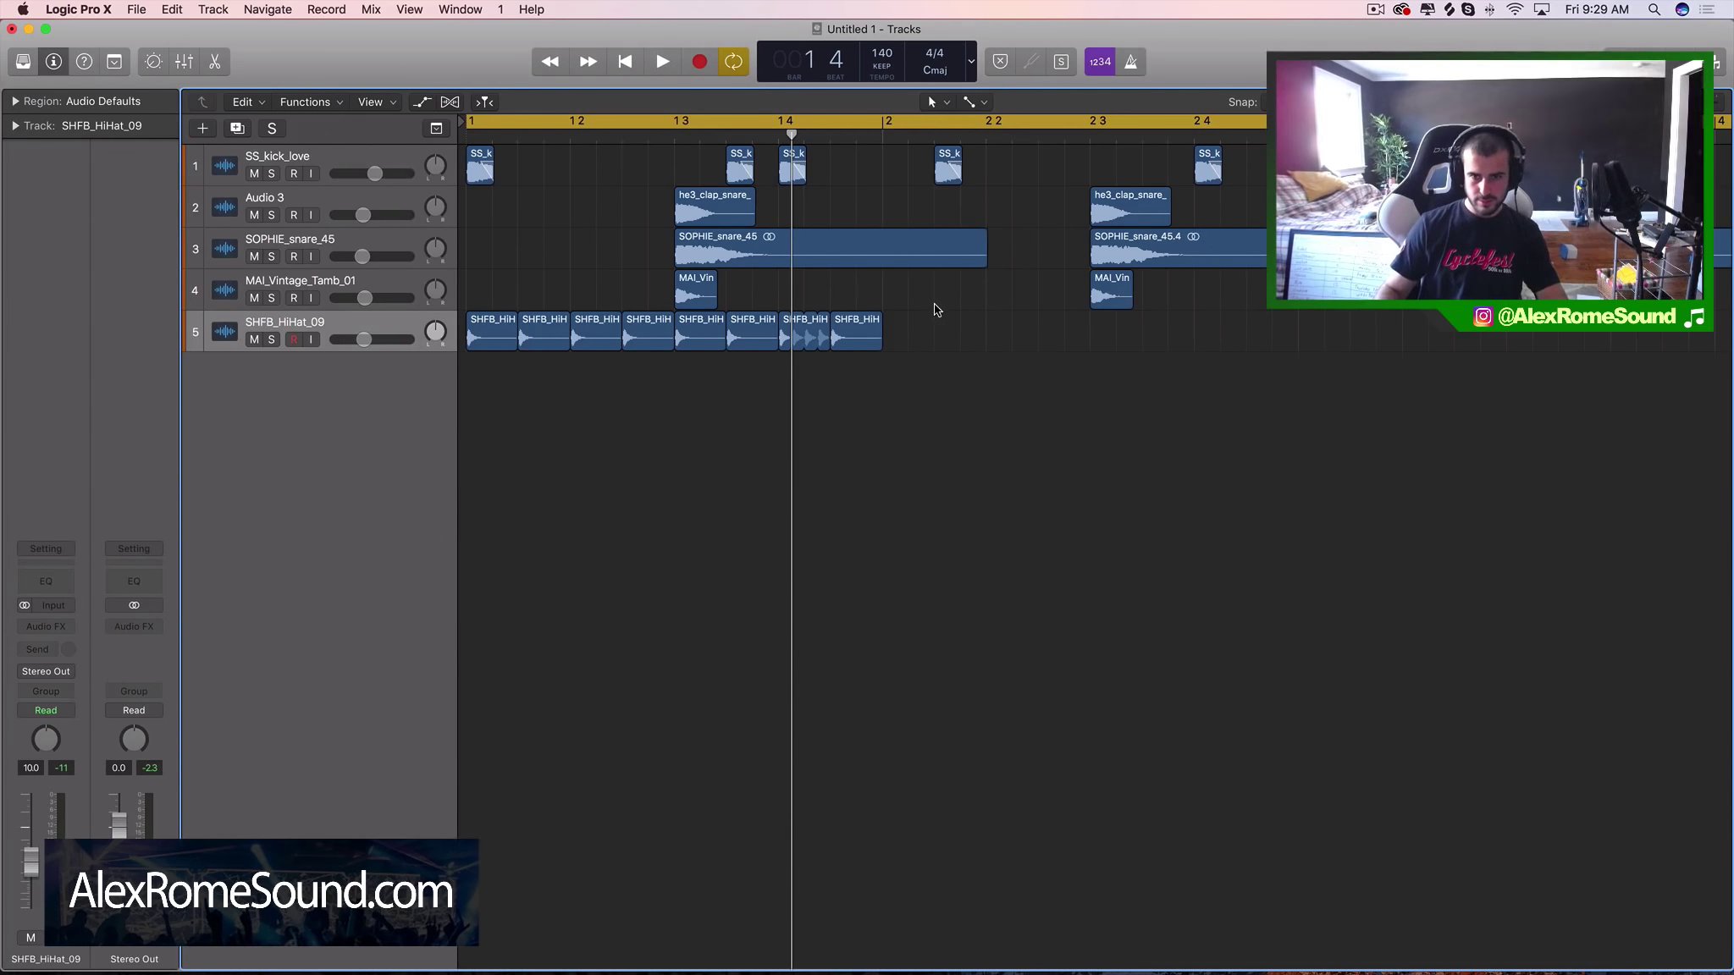
{"action": "key", "text": "super+z"}
{"action": "key", "text": "space"}
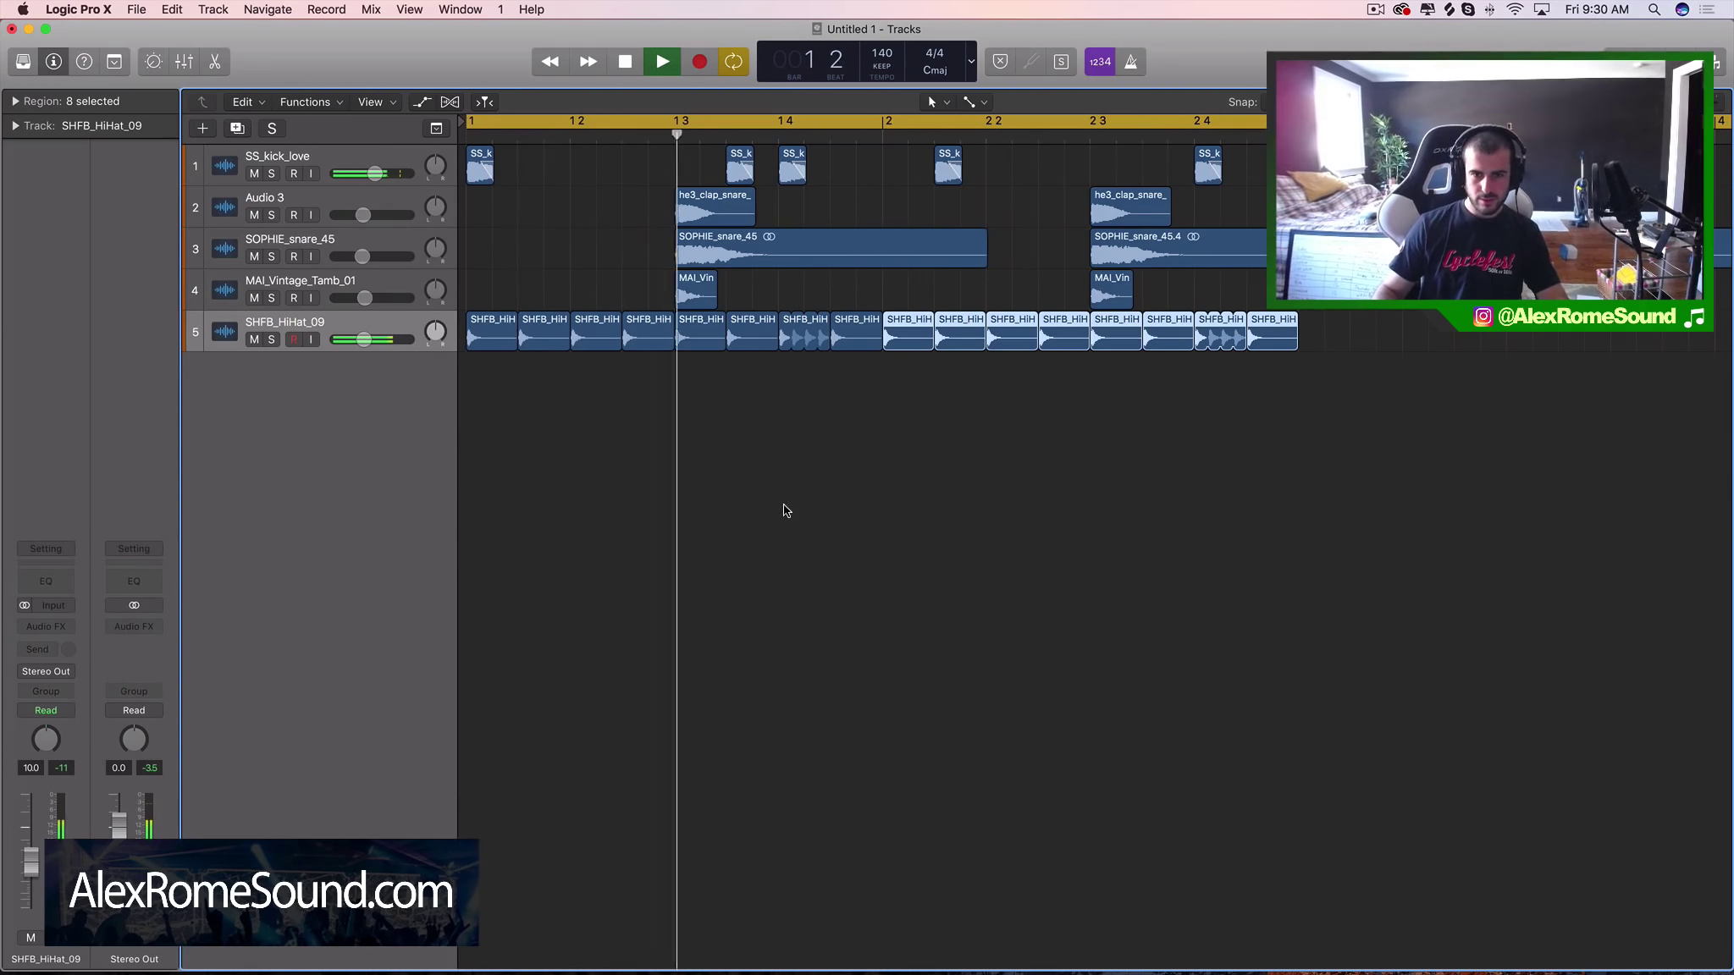
{"action": "key", "text": "space"}
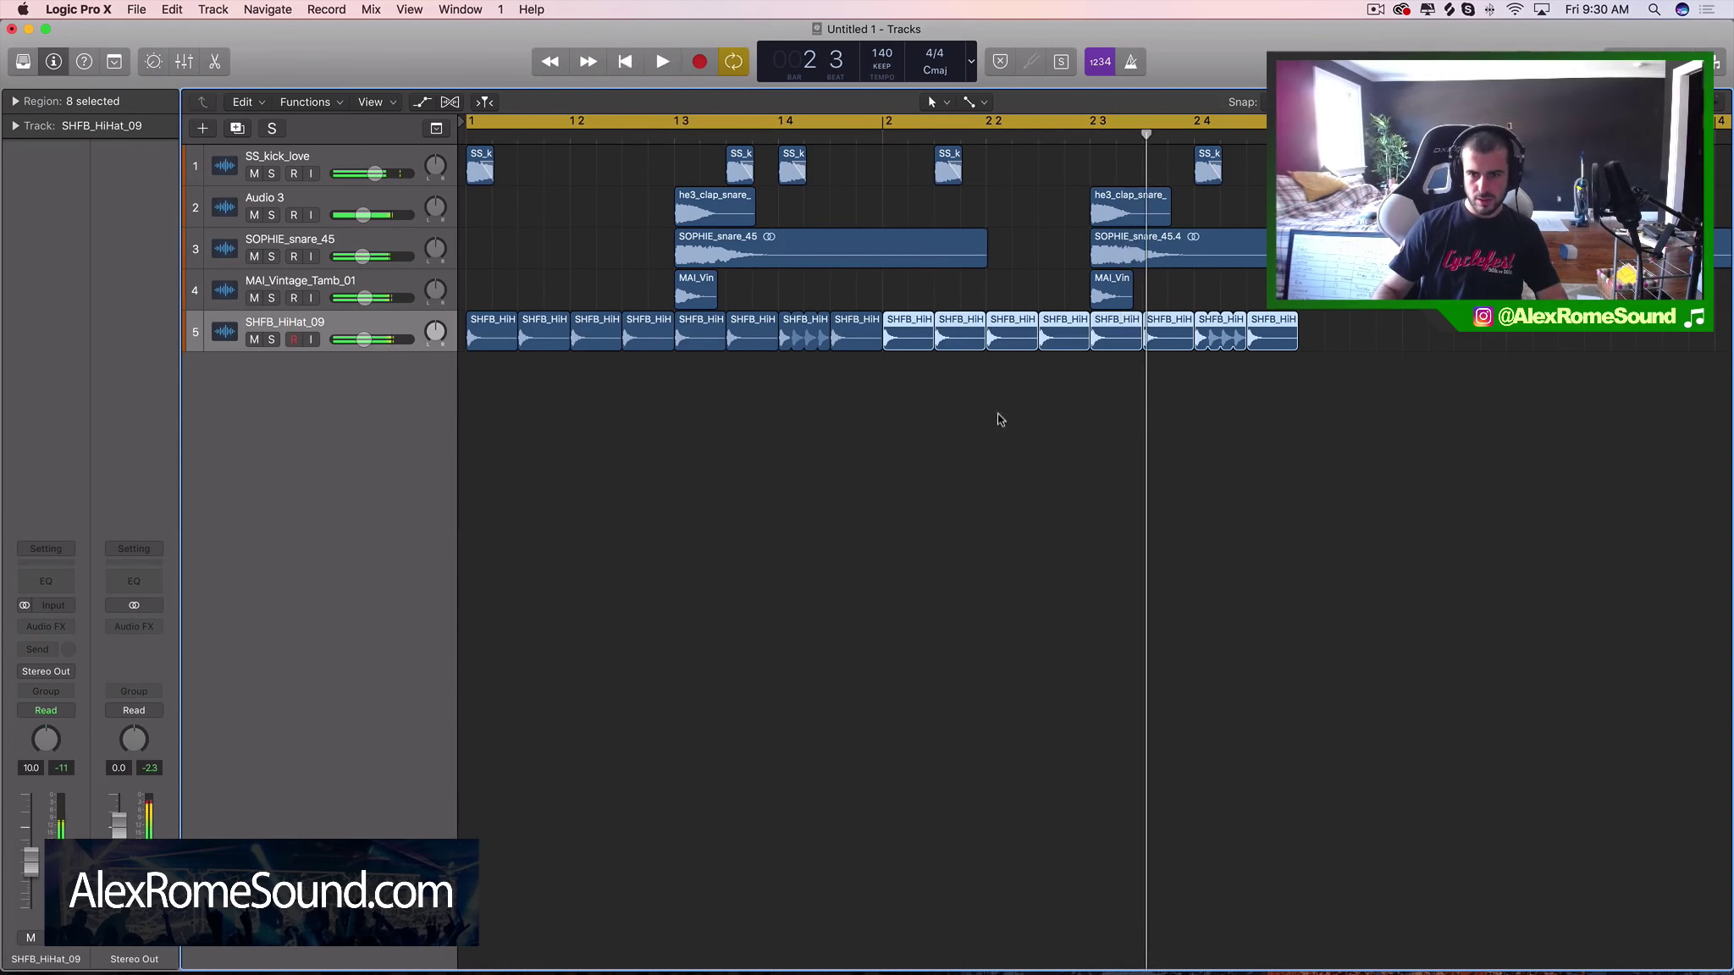
Step: Delete the hi-hat roll and the final hit on beat 4 of bar 2
{"action": "left_click", "coordinate": [1208, 367]}
{"action": "scroll", "coordinate": [1208, 367], "scroll_direction": "up", "scroll_amount": 5}
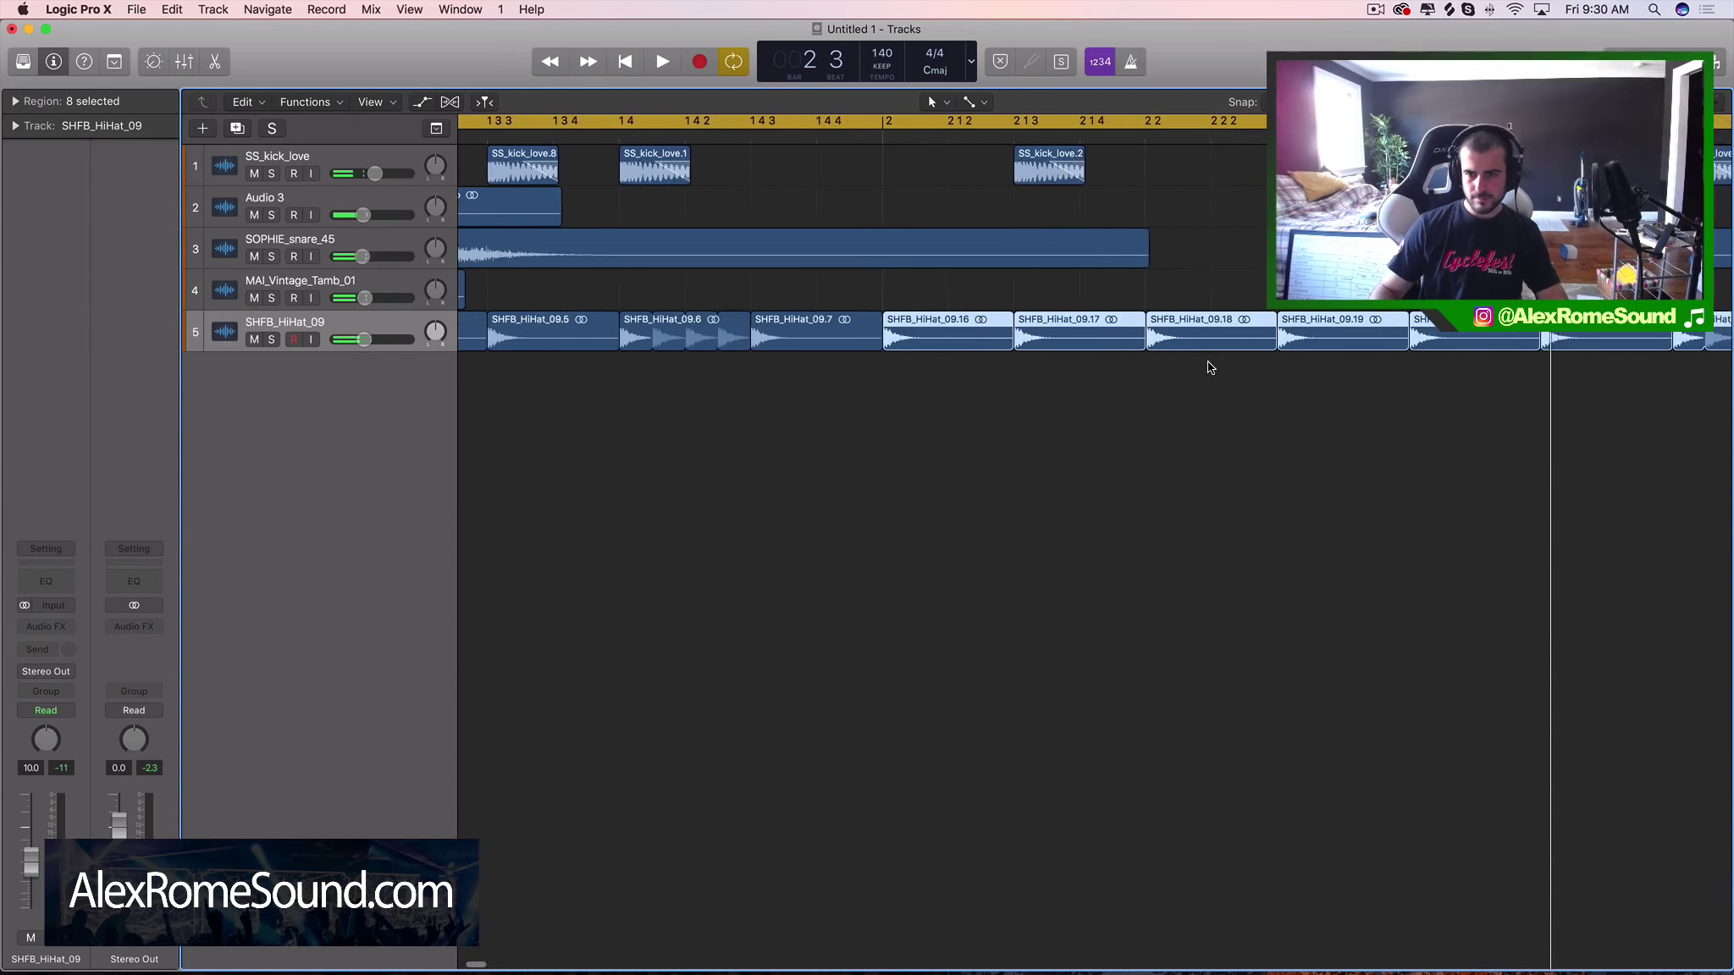
{"action": "left_click_drag", "start_coordinate": [1075, 298], "coordinate": [1184, 391]}
{"action": "key", "text": "Delete"}
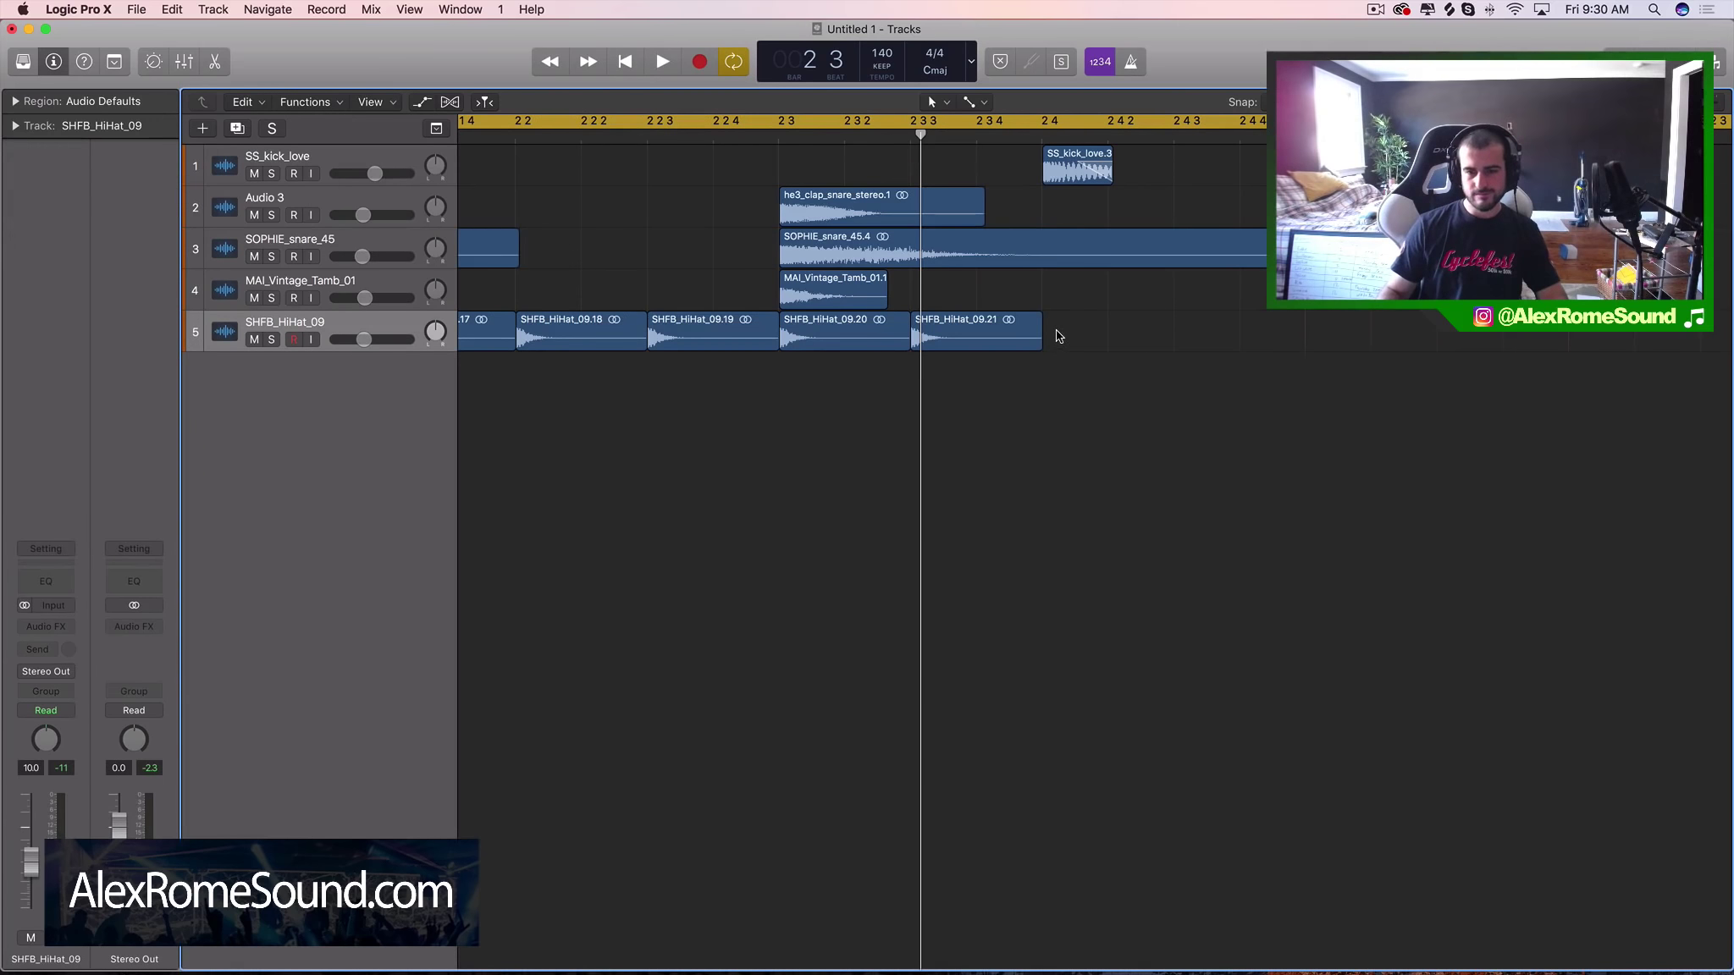
Step: Fill beat 4 of bar 2 by repeating the two beat 3 hi-hats, and delete the surplus copies in bar 3
{"action": "left_click_drag", "start_coordinate": [1055, 329], "coordinate": [855, 337]}
{"action": "key", "text": "super+r"}
{"action": "key", "text": "super+r"}
{"action": "scroll", "coordinate": [1185, 314], "scroll_direction": "down", "scroll_amount": 4}
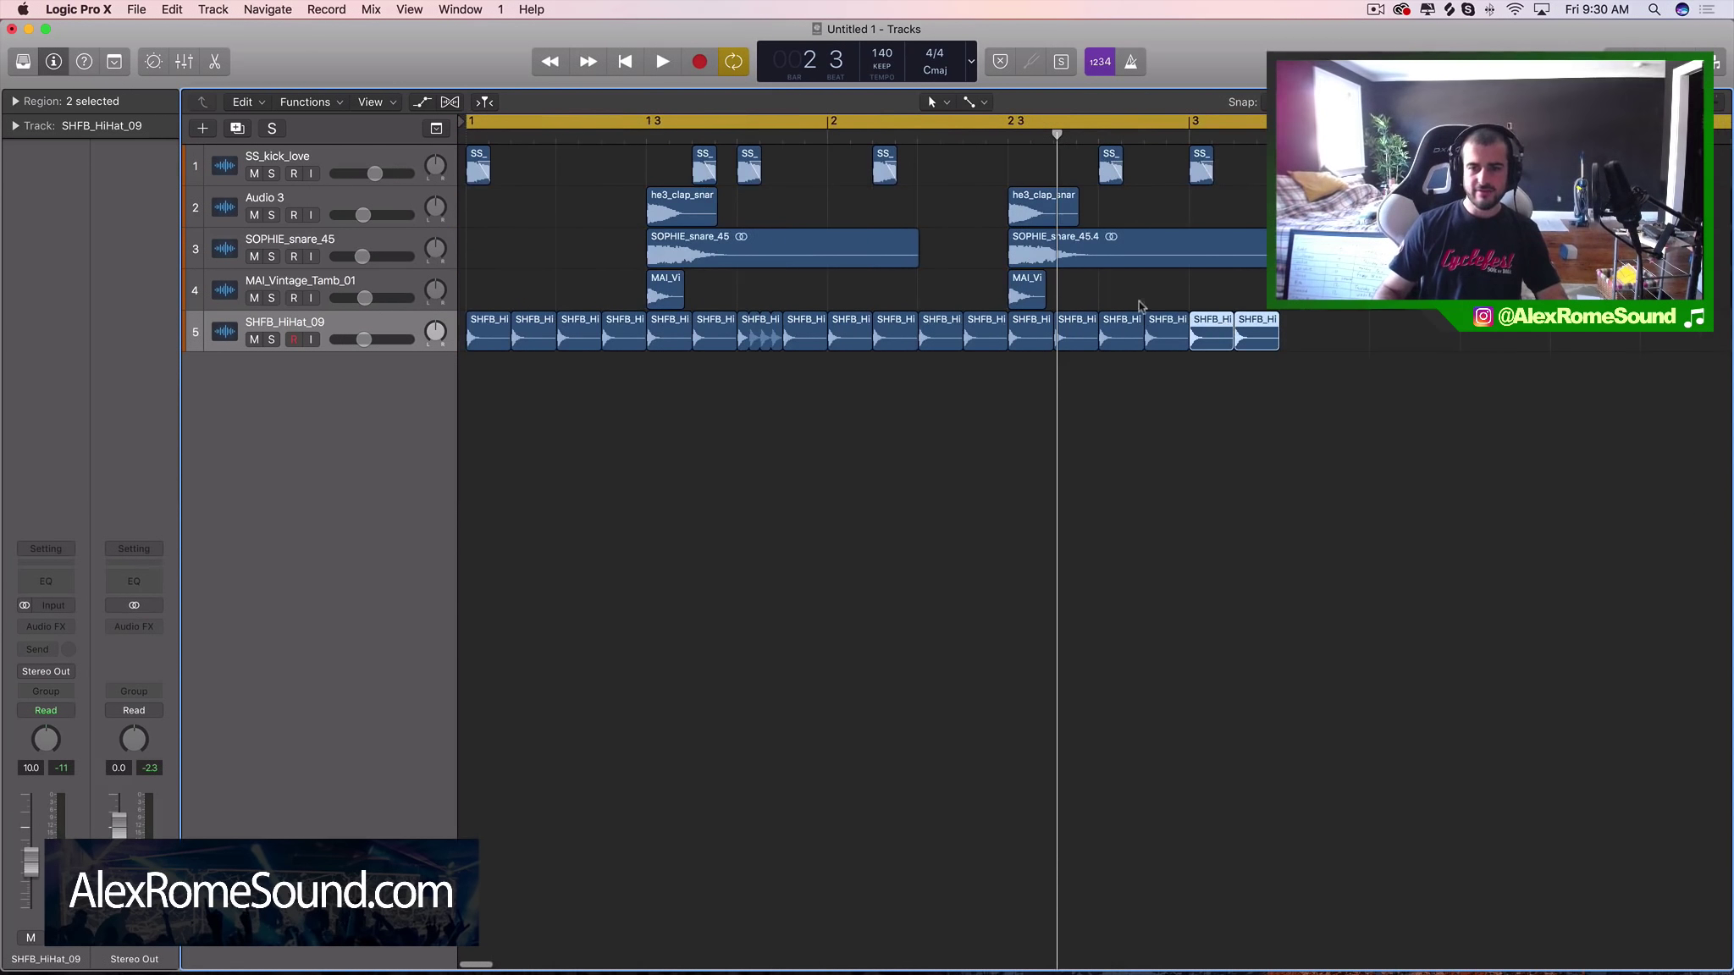
{"action": "left_click_drag", "start_coordinate": [1108, 291], "coordinate": [1282, 372]}
{"action": "key", "text": "Delete"}
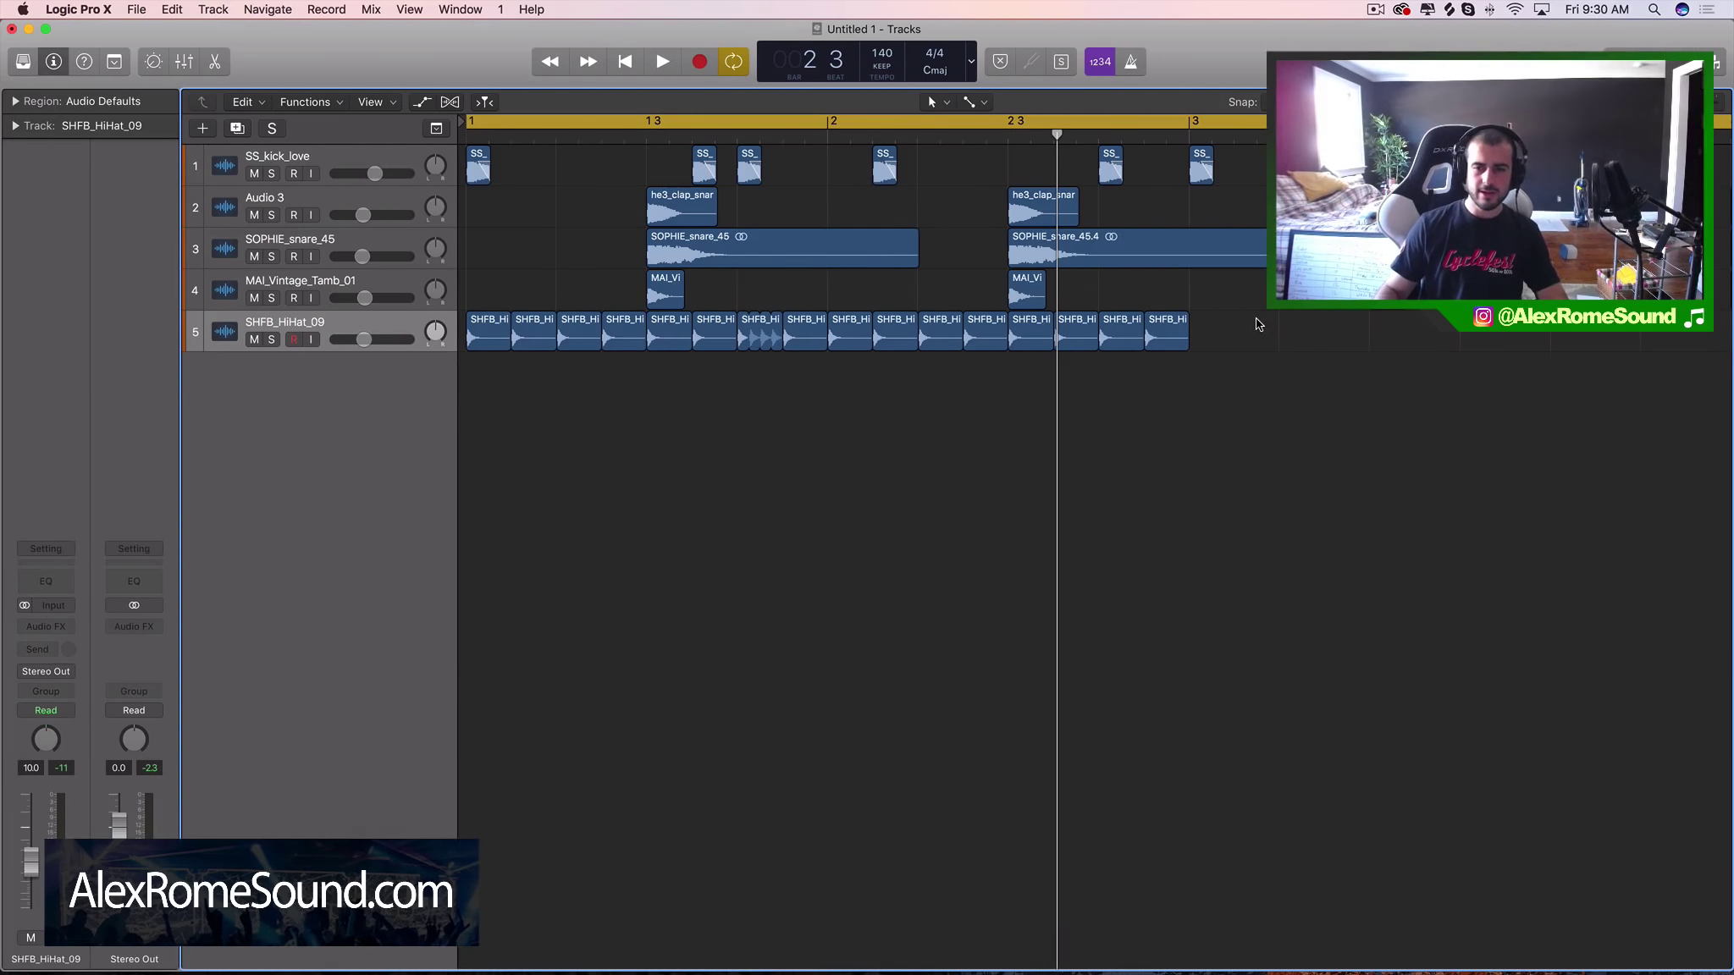
Step: Repeat all hi-hat regions of bars 1 and 2 into bars 3 and 4
{"action": "left_click", "coordinate": [268, 331]}
{"action": "key", "text": "super+r"}
{"action": "scroll", "coordinate": [811, 303], "scroll_direction": "down", "scroll_amount": 4}
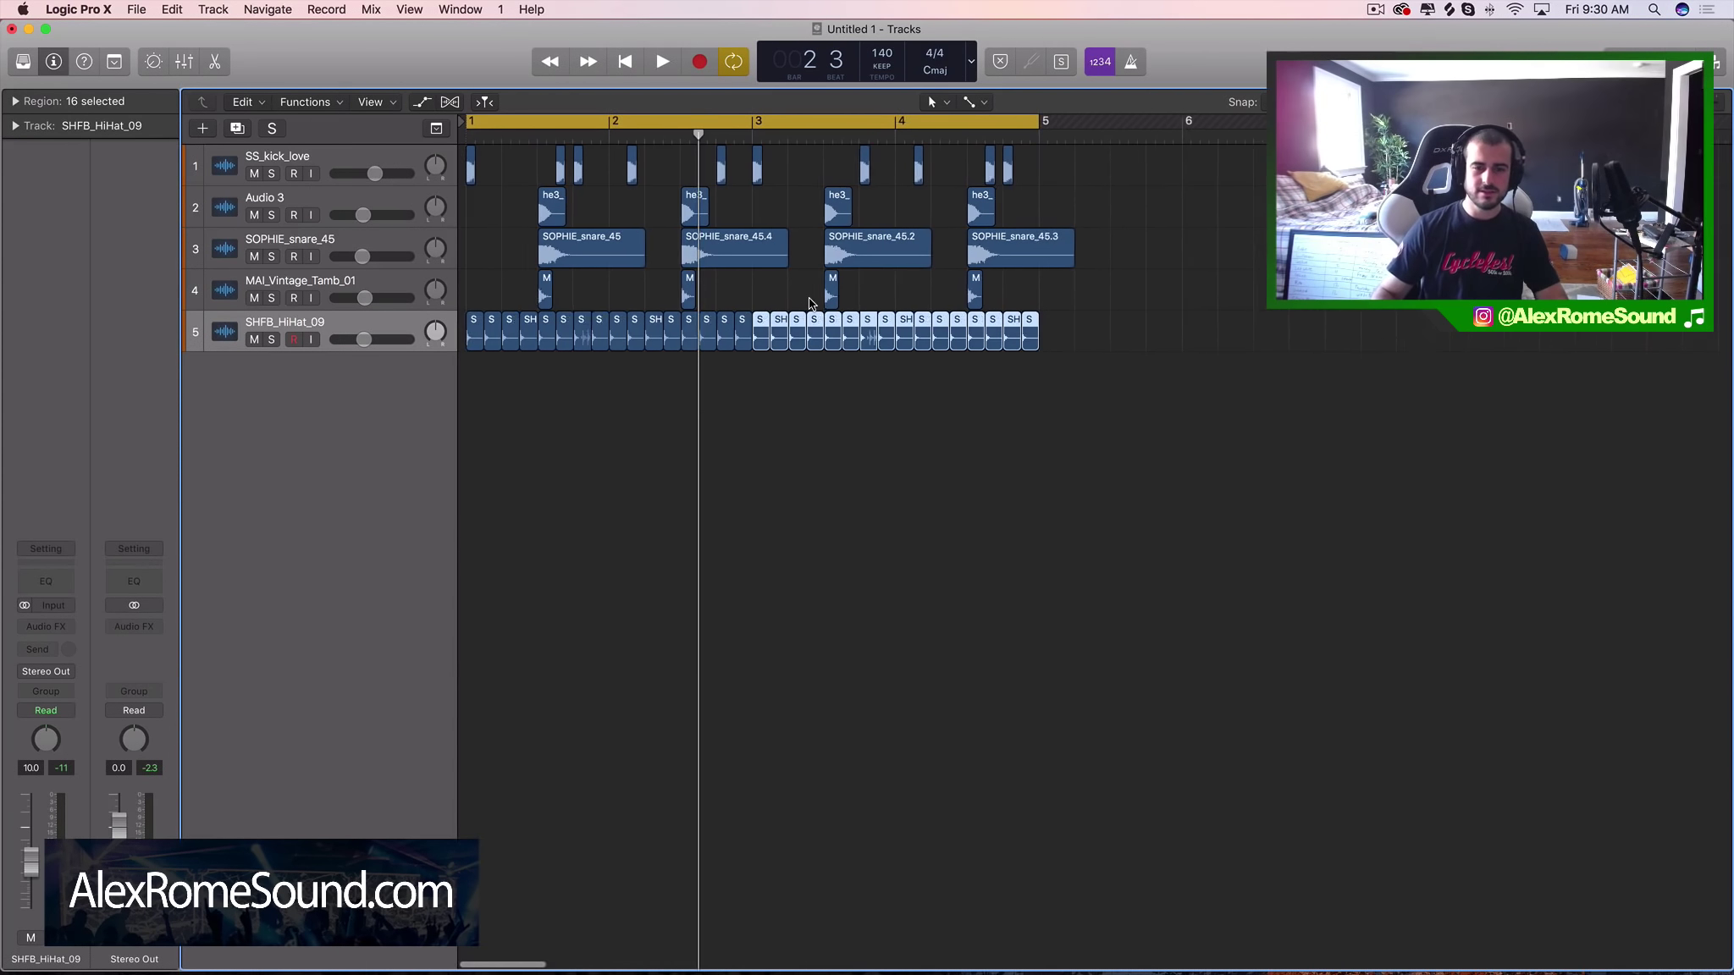
{"action": "key", "text": "super+Right"}
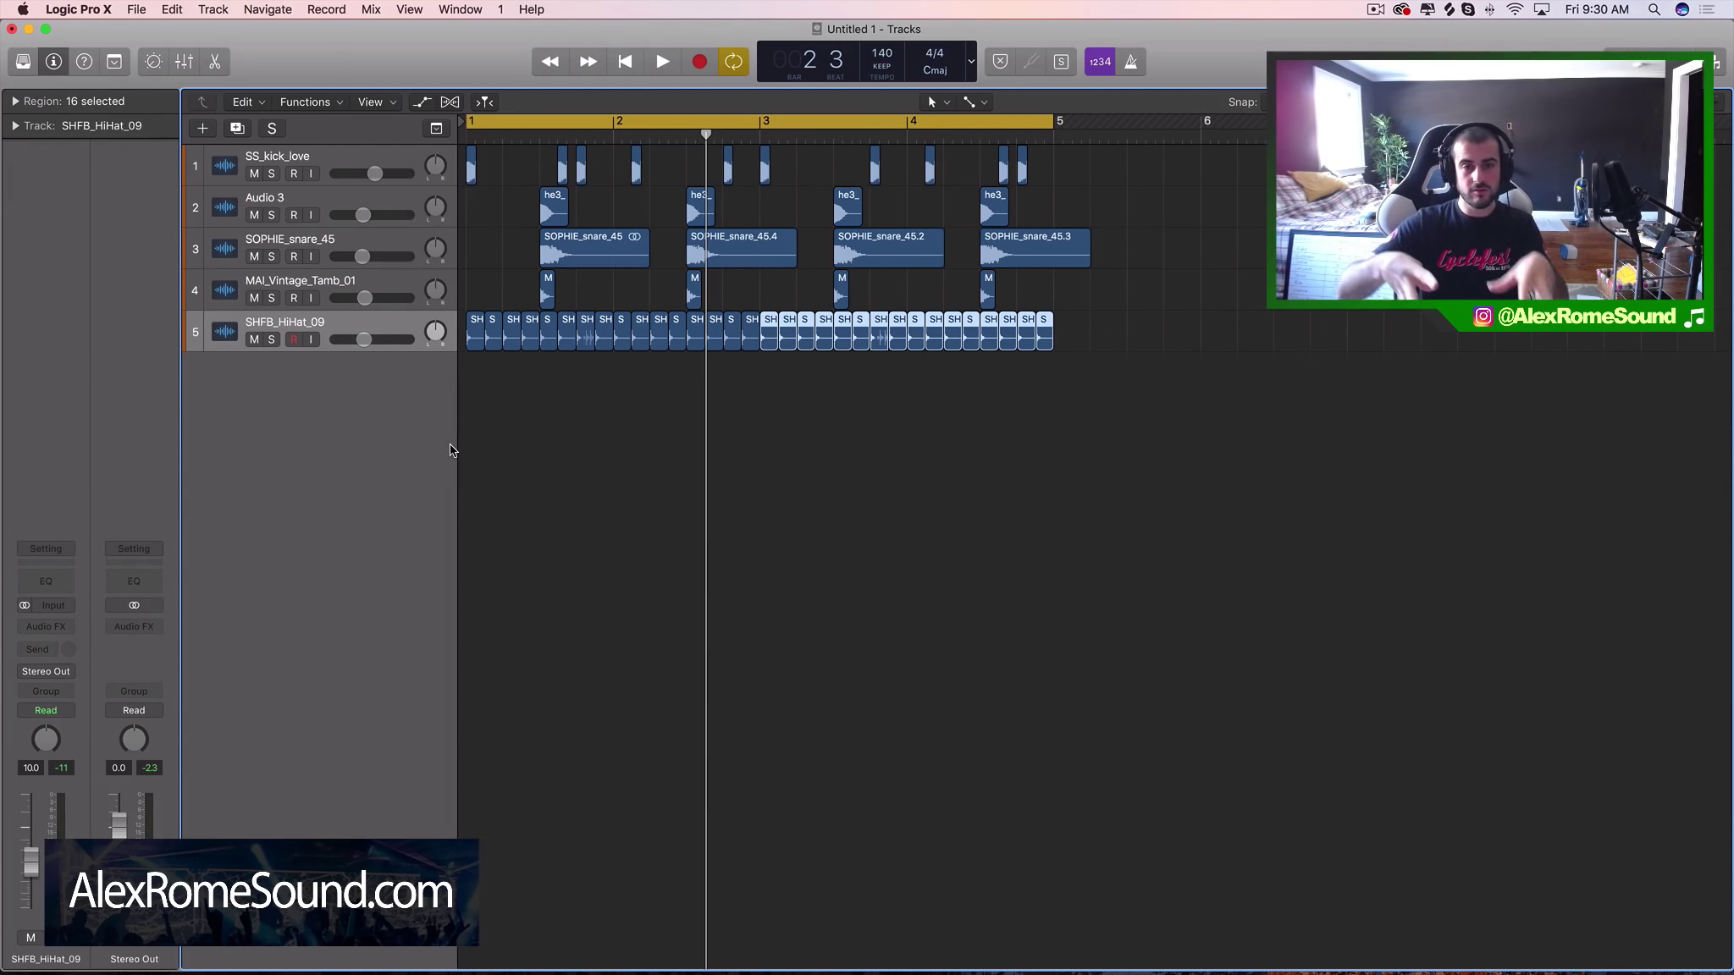
Step: Lower the SHFB_HiHat_09 track's volume to -12.2 dB and add an empty audio track below it
{"action": "left_click_drag", "start_coordinate": [363, 340], "coordinate": [360, 340]}
{"action": "left_click", "coordinate": [630, 428]}
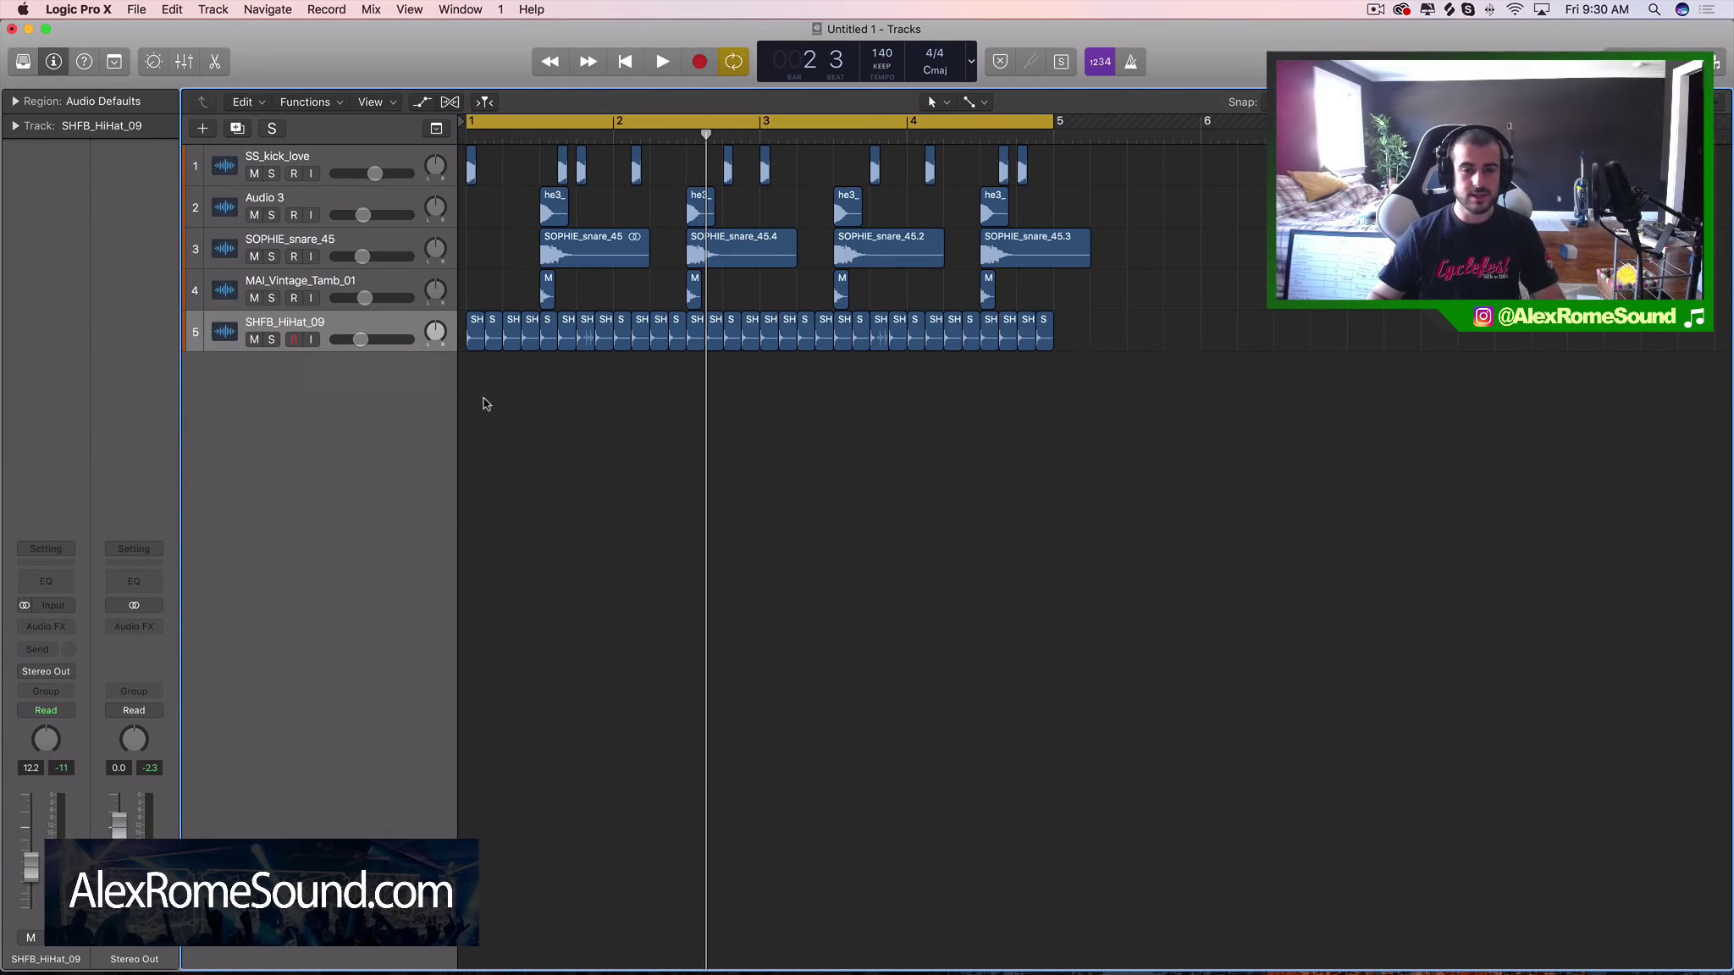
{"action": "left_click_drag", "start_coordinate": [484, 404], "coordinate": [1120, 328]}
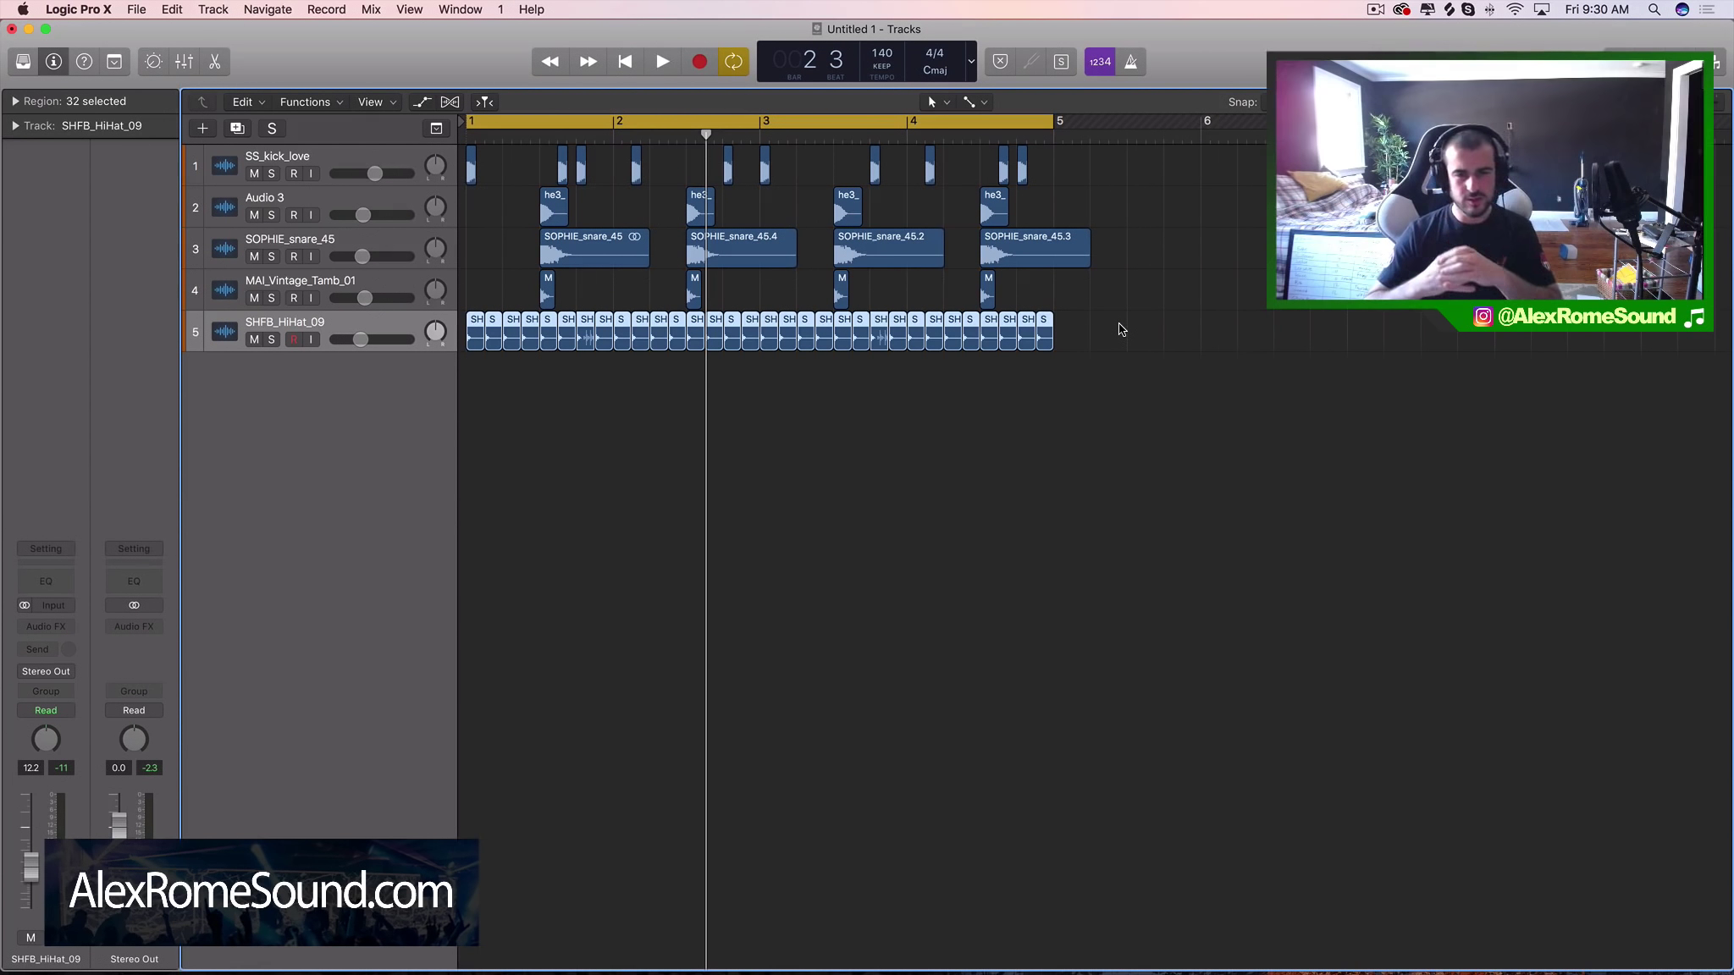
{"action": "left_click", "coordinate": [303, 388]}
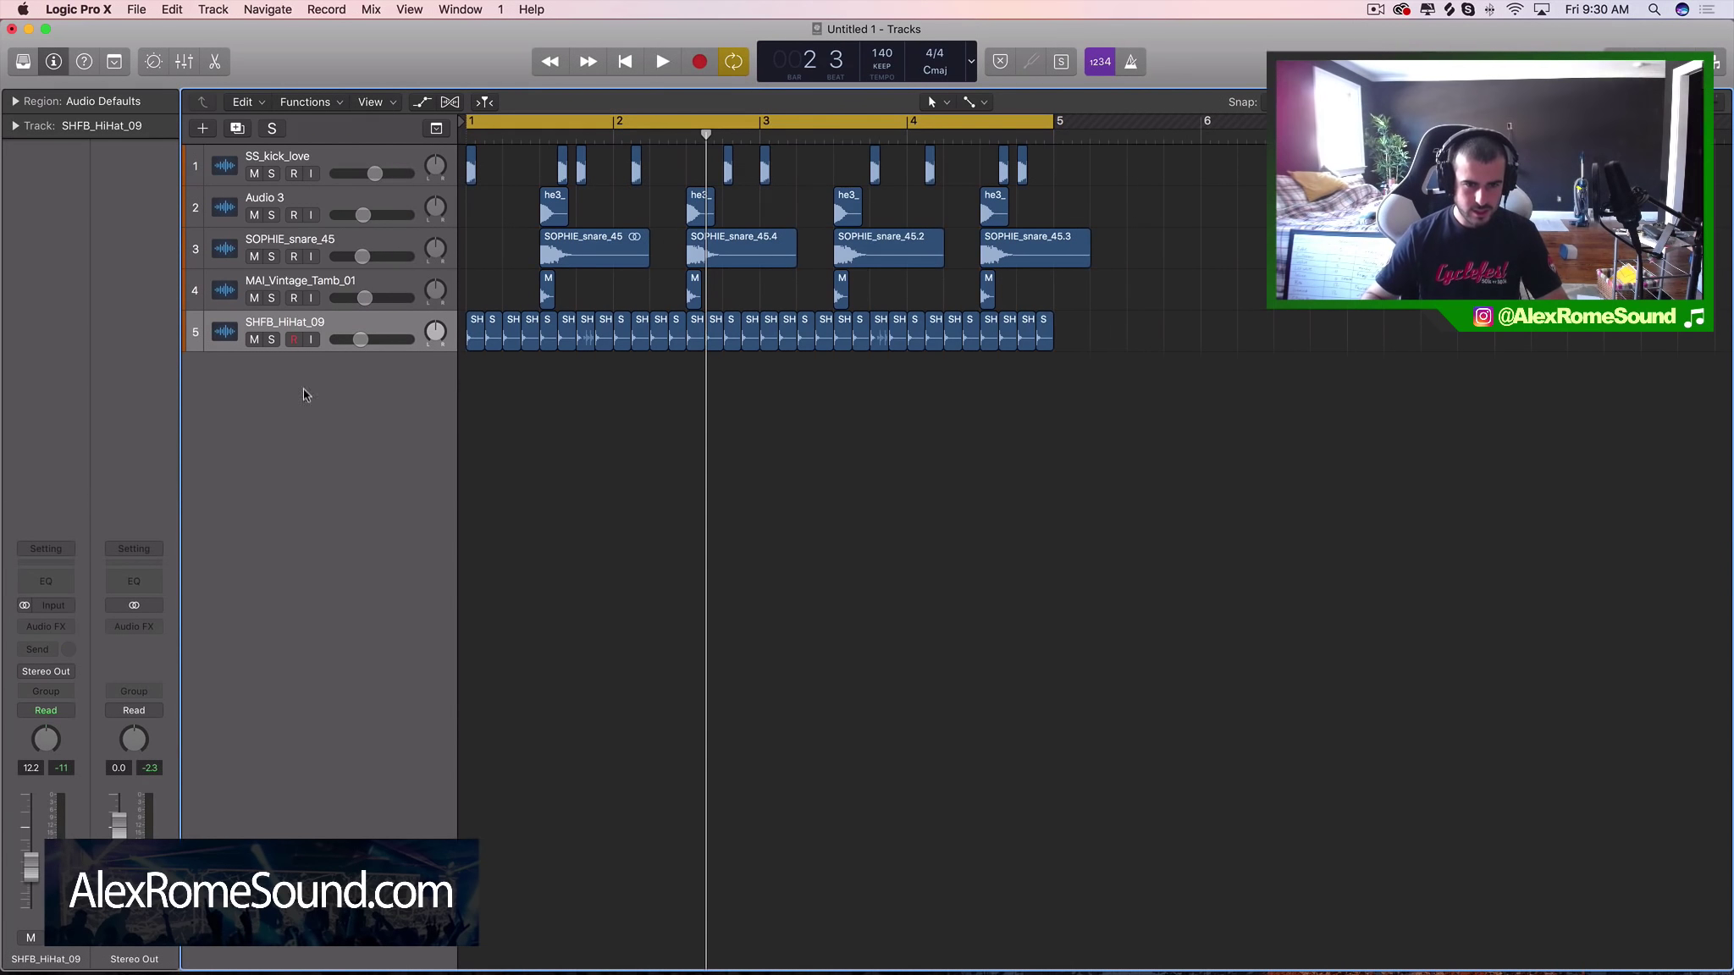
{"action": "double_click", "coordinate": [293, 383]}
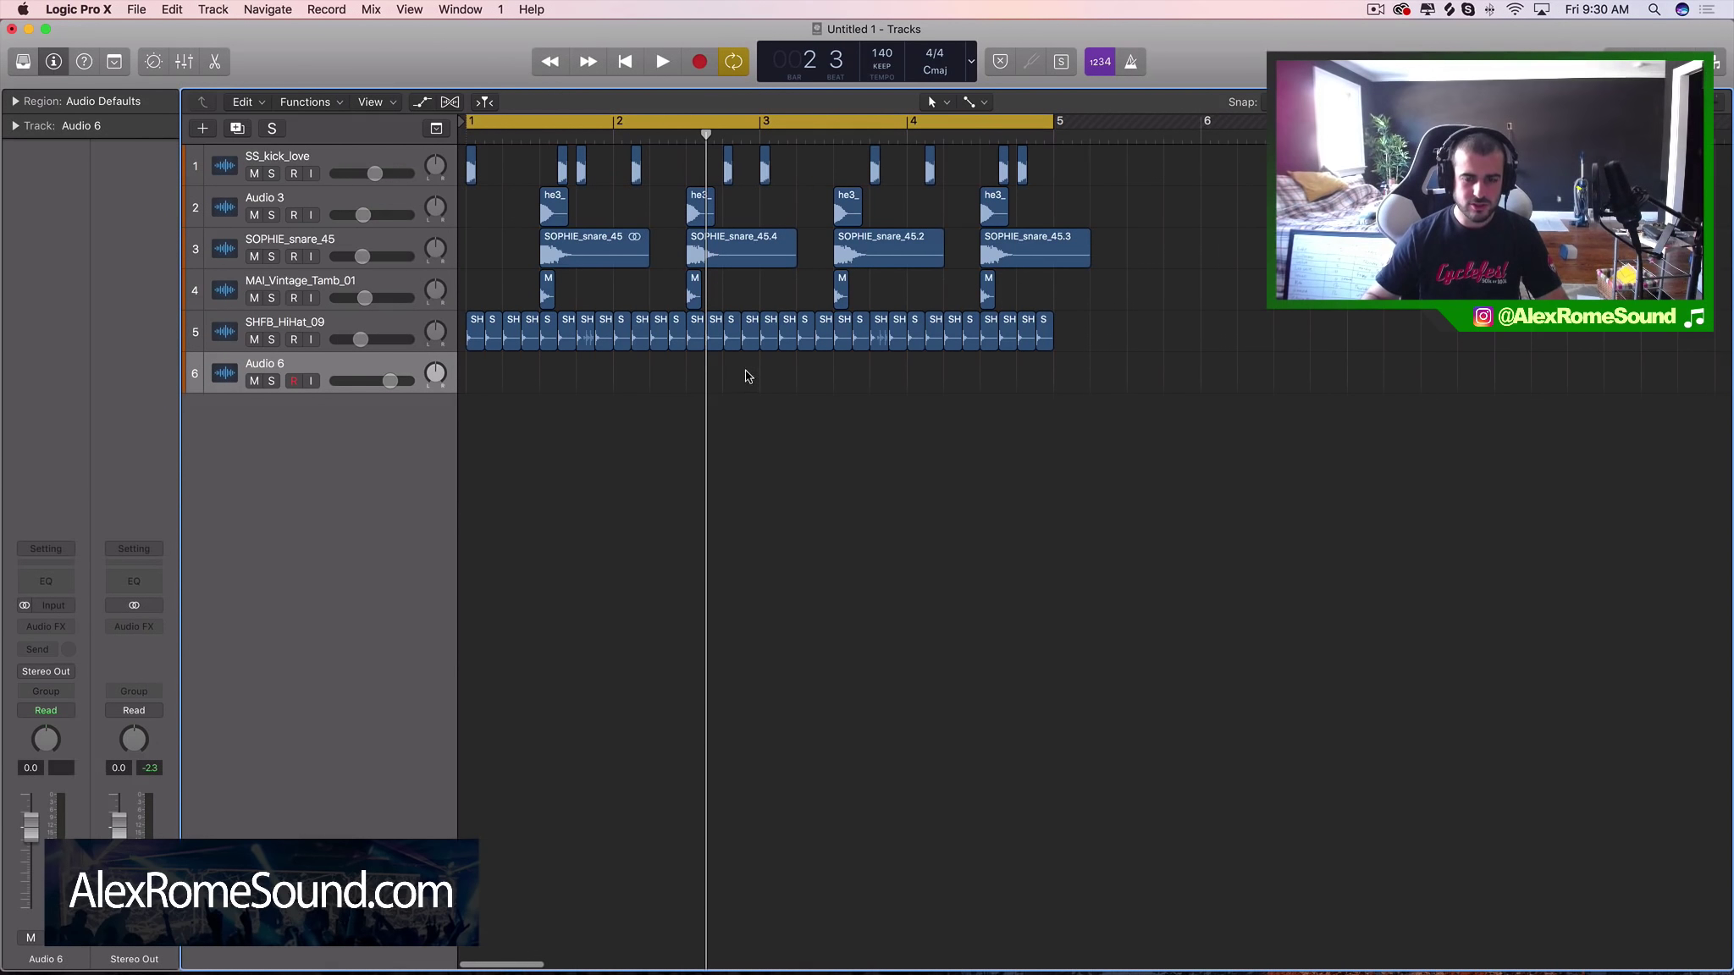
Step: Set the cycle range from 2 1 1 1 to 5 2 3 1 and play part of the pattern
{"action": "left_click_drag", "start_coordinate": [711, 364], "coordinate": [752, 336]}
{"action": "left_click_drag", "start_coordinate": [655, 110], "coordinate": [1107, 118]}
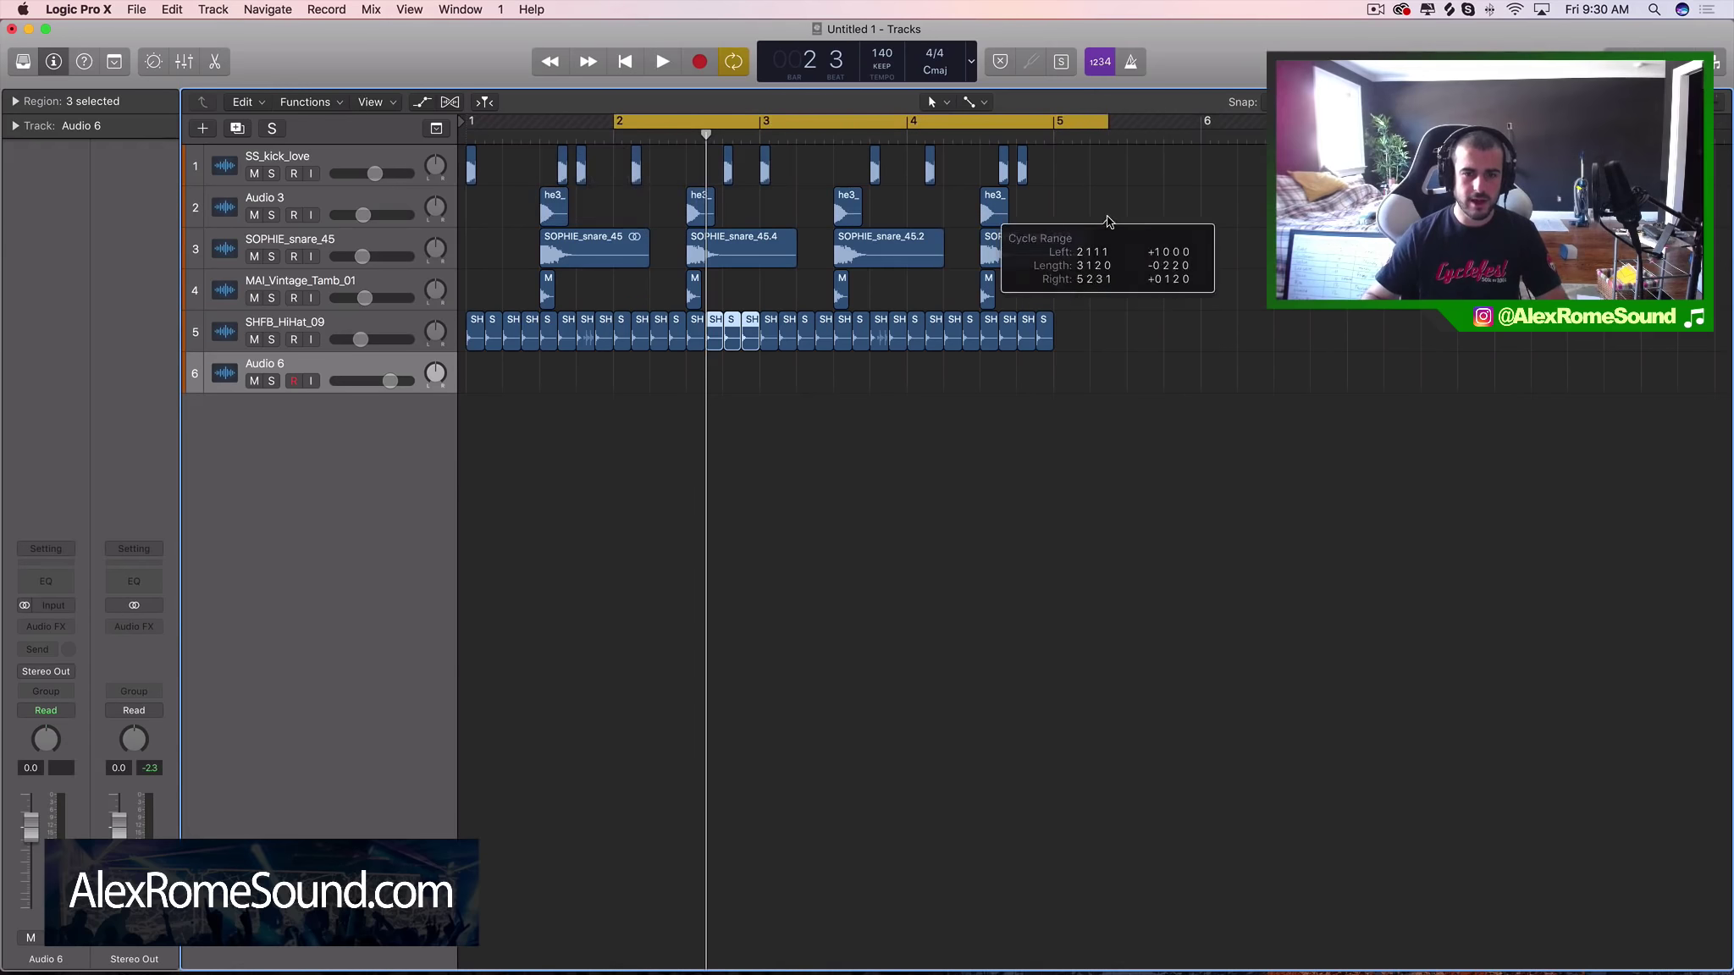
{"action": "key", "text": "space"}
{"action": "key", "text": "space"}
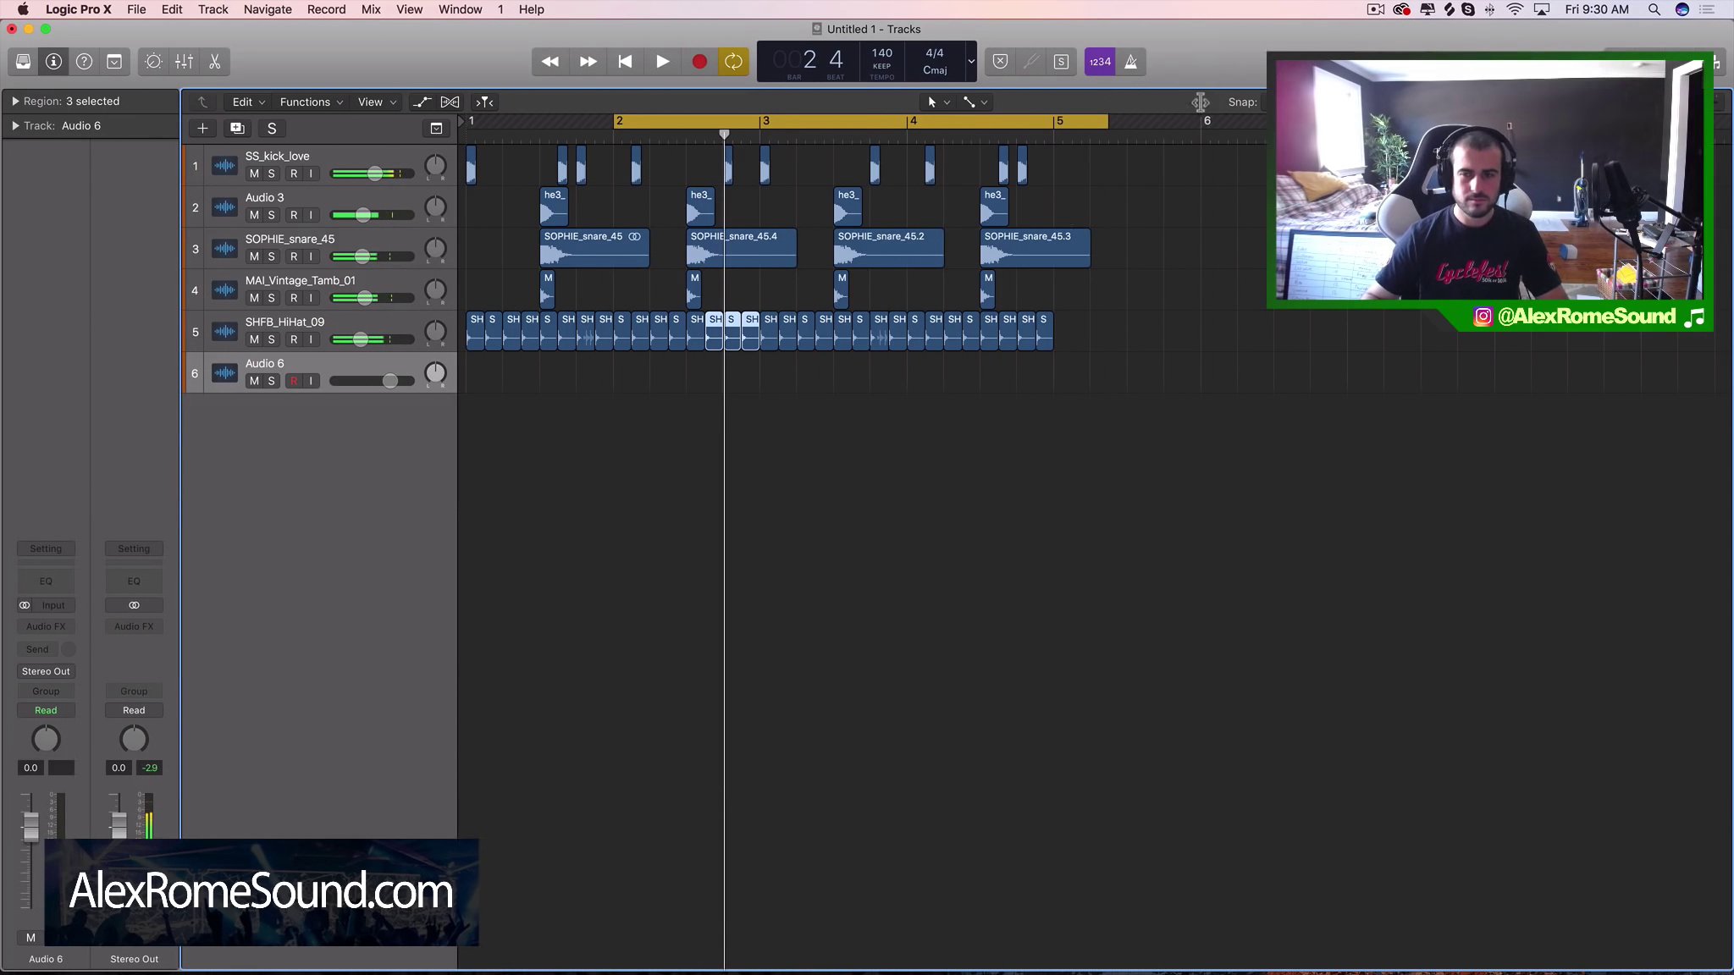
Step: Switch to Splice, clear the hihat search, show the Recently Added sounds and move the window clear of the arrangement
{"action": "key", "text": "super+Tab"}
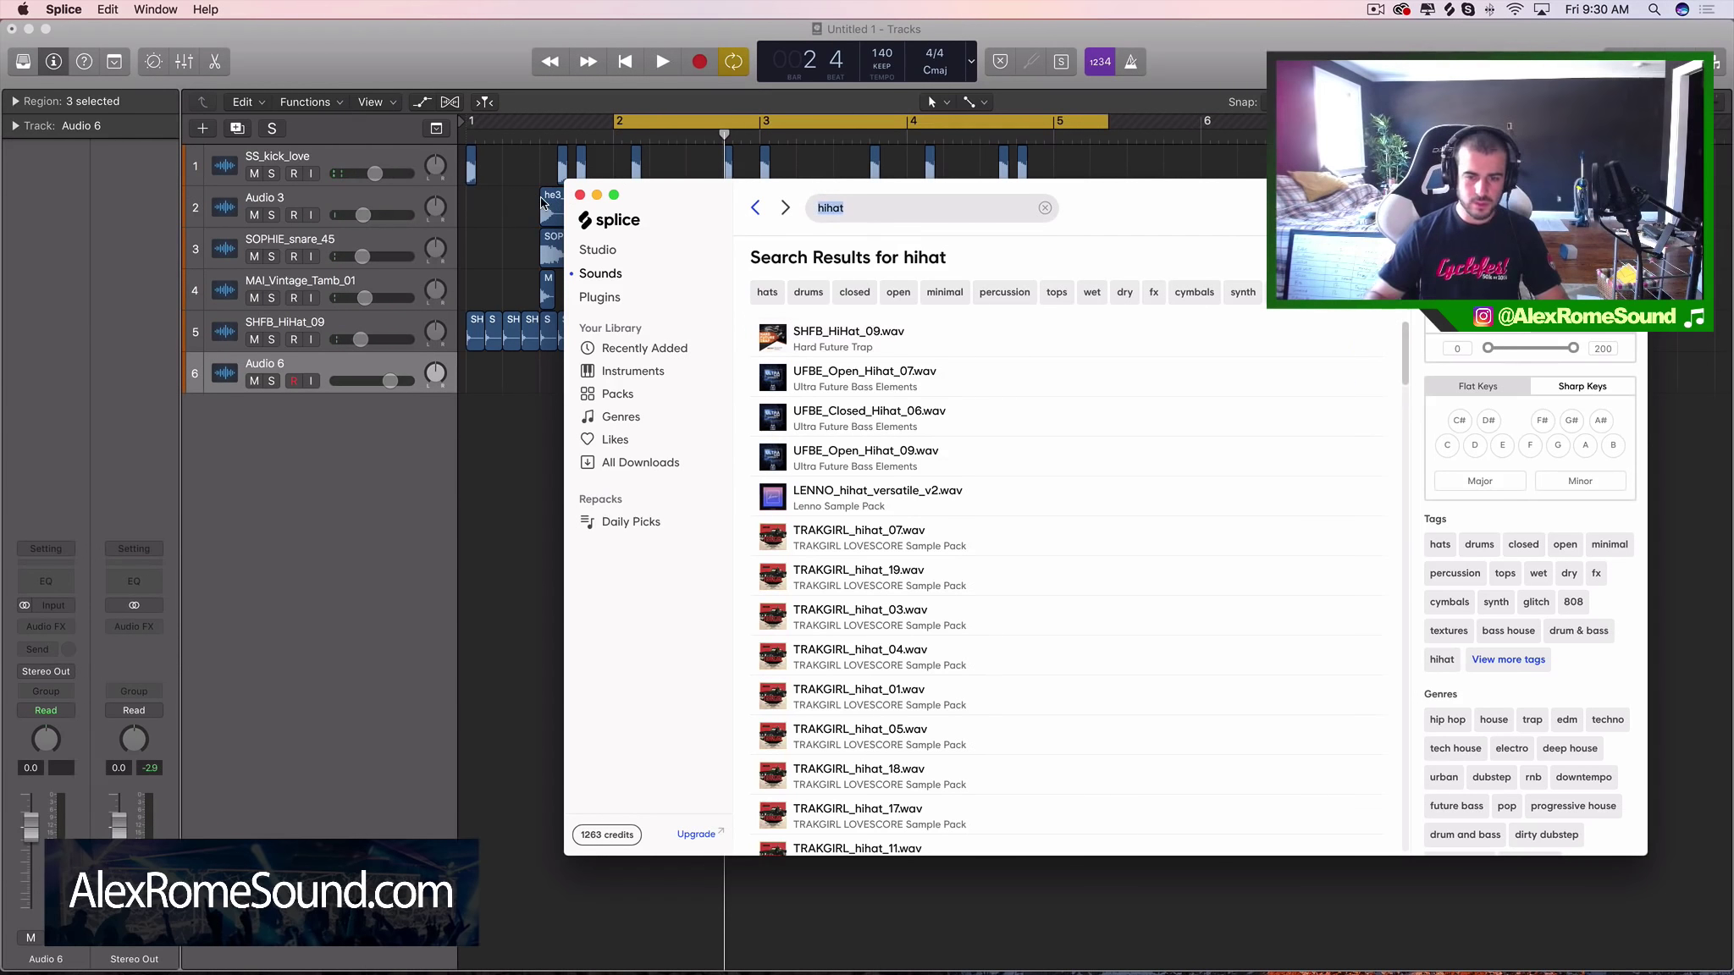
{"action": "key", "text": "BackSpace"}
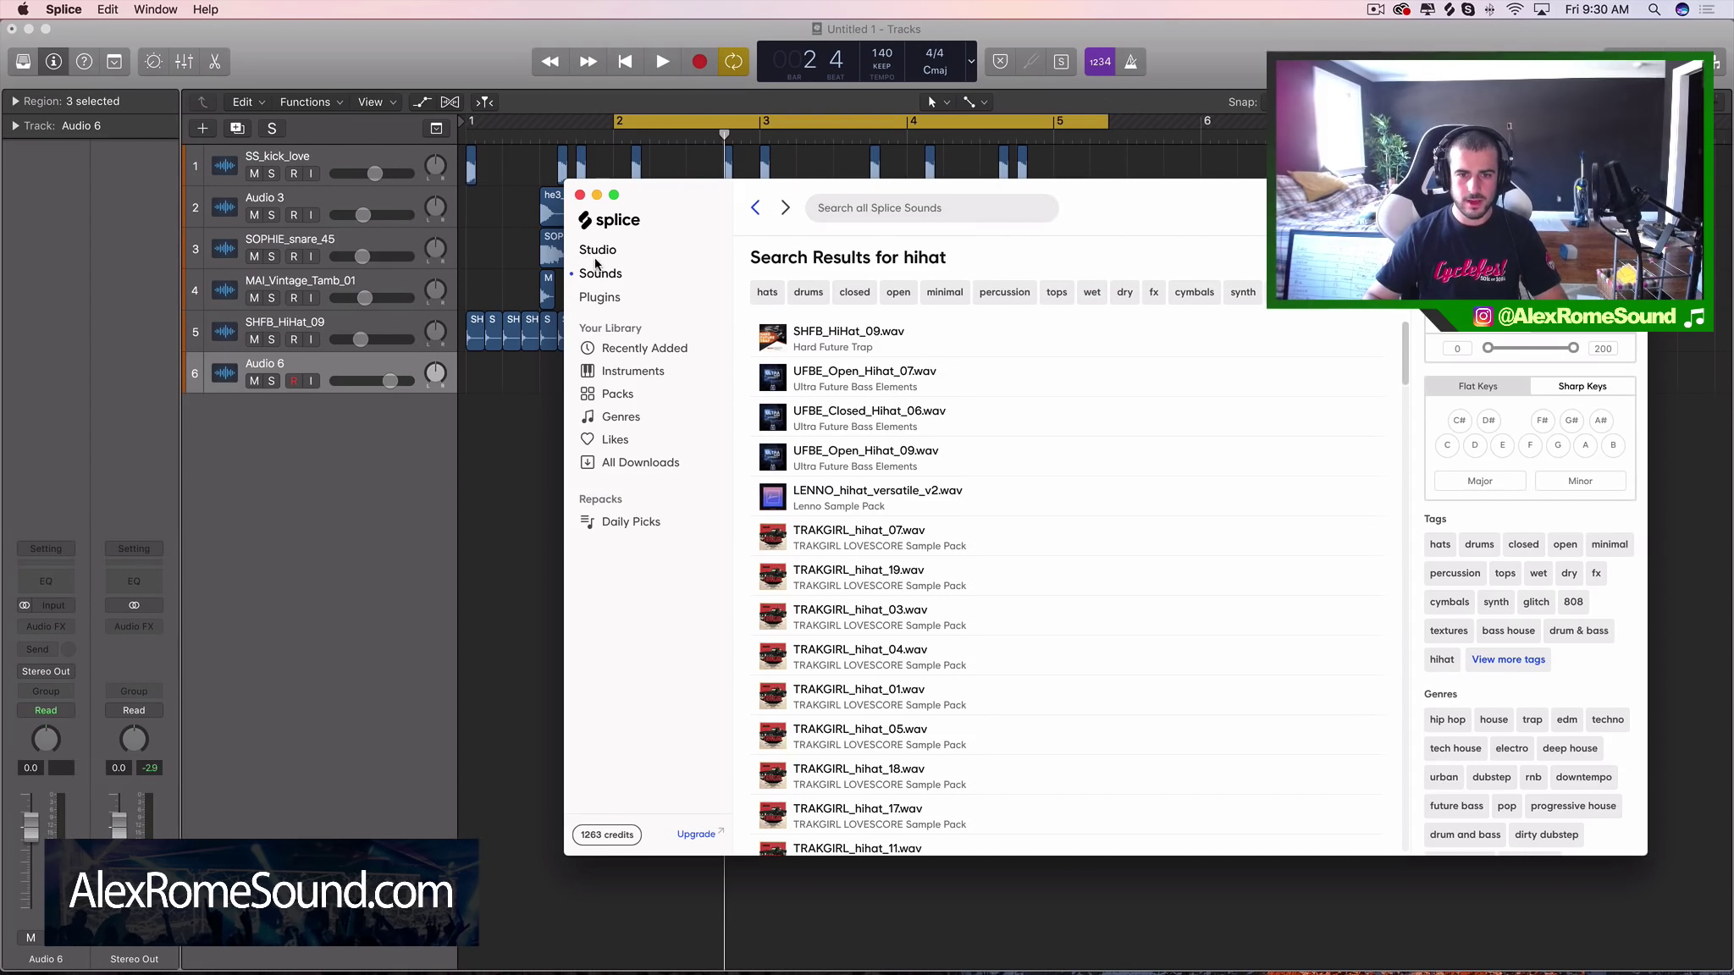
{"action": "left_click", "coordinate": [600, 251]}
{"action": "left_click", "coordinate": [599, 275]}
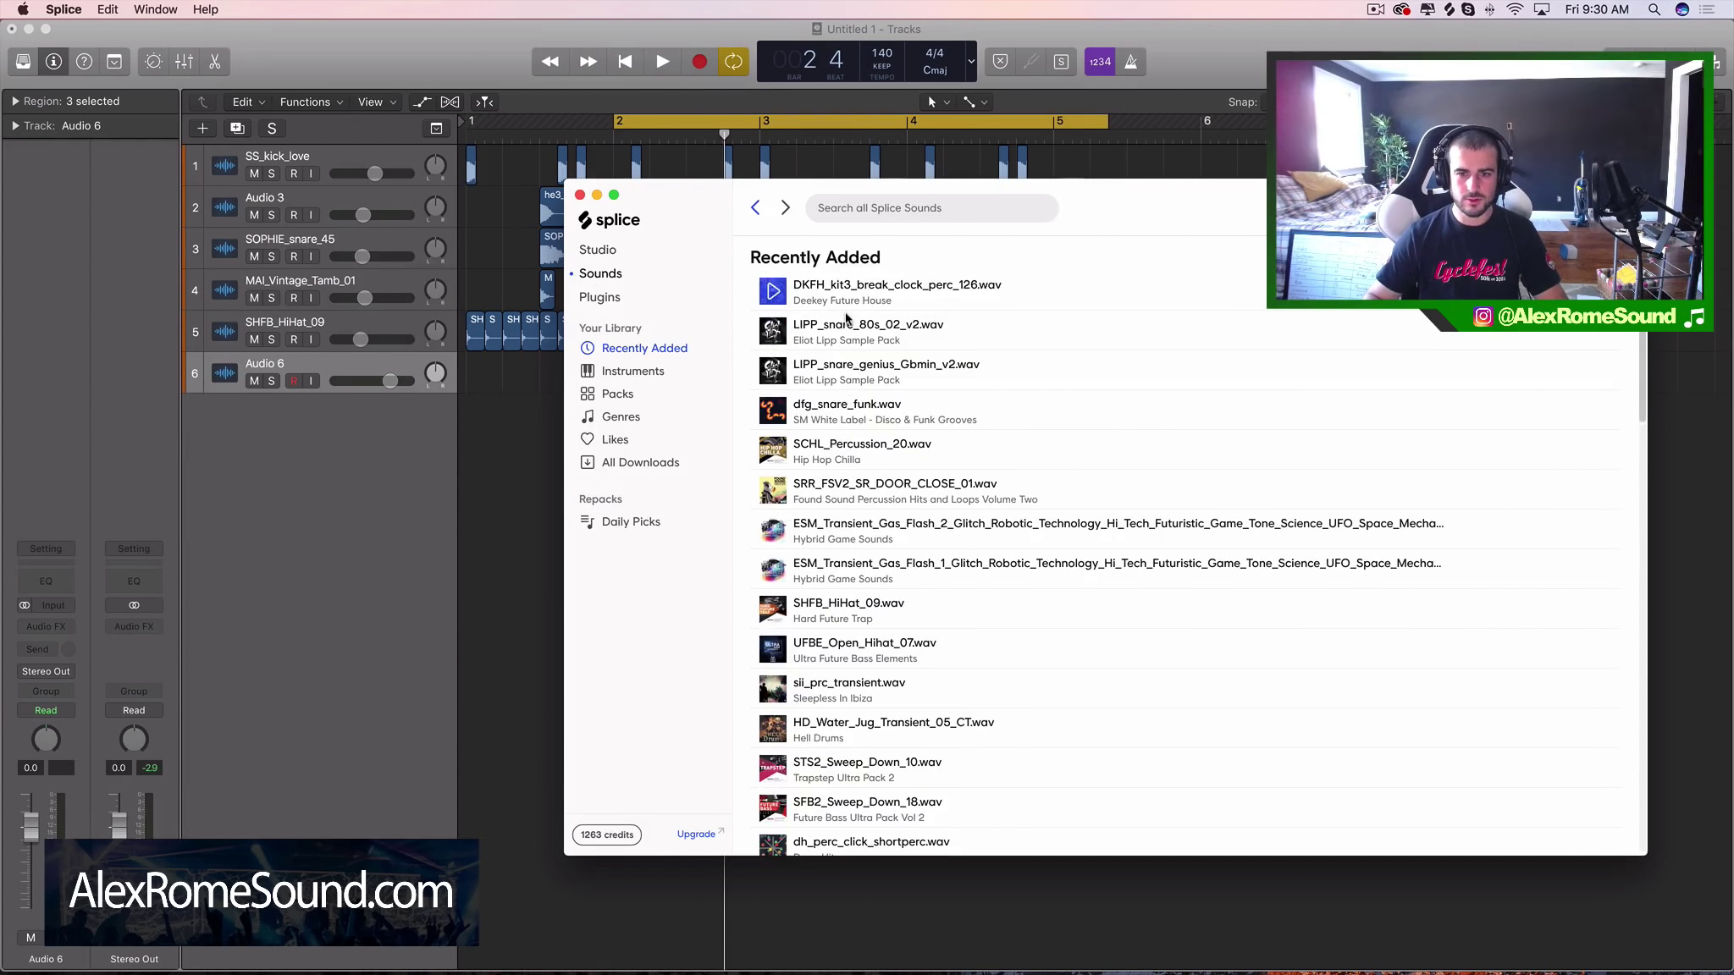
{"action": "left_click_drag", "start_coordinate": [731, 200], "coordinate": [1372, 216]}
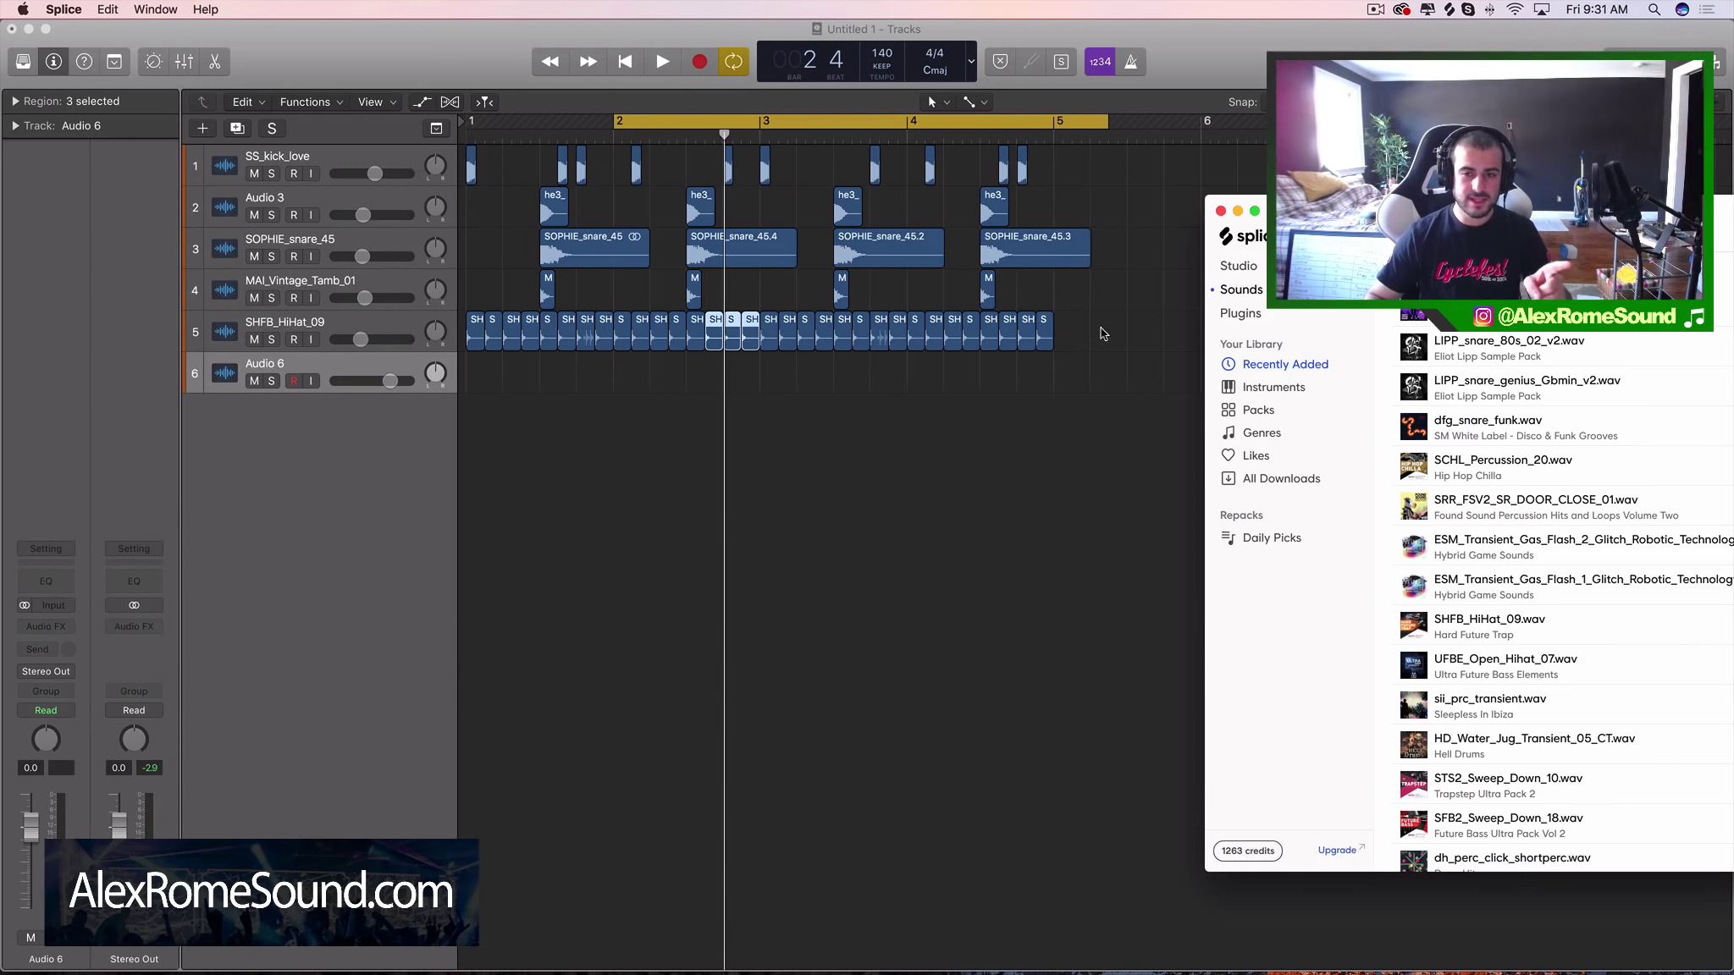
Step: Switch back to Logic Pro X, extend the start of the cycle range to bar 1 and play from there
{"action": "left_click", "coordinate": [1139, 330]}
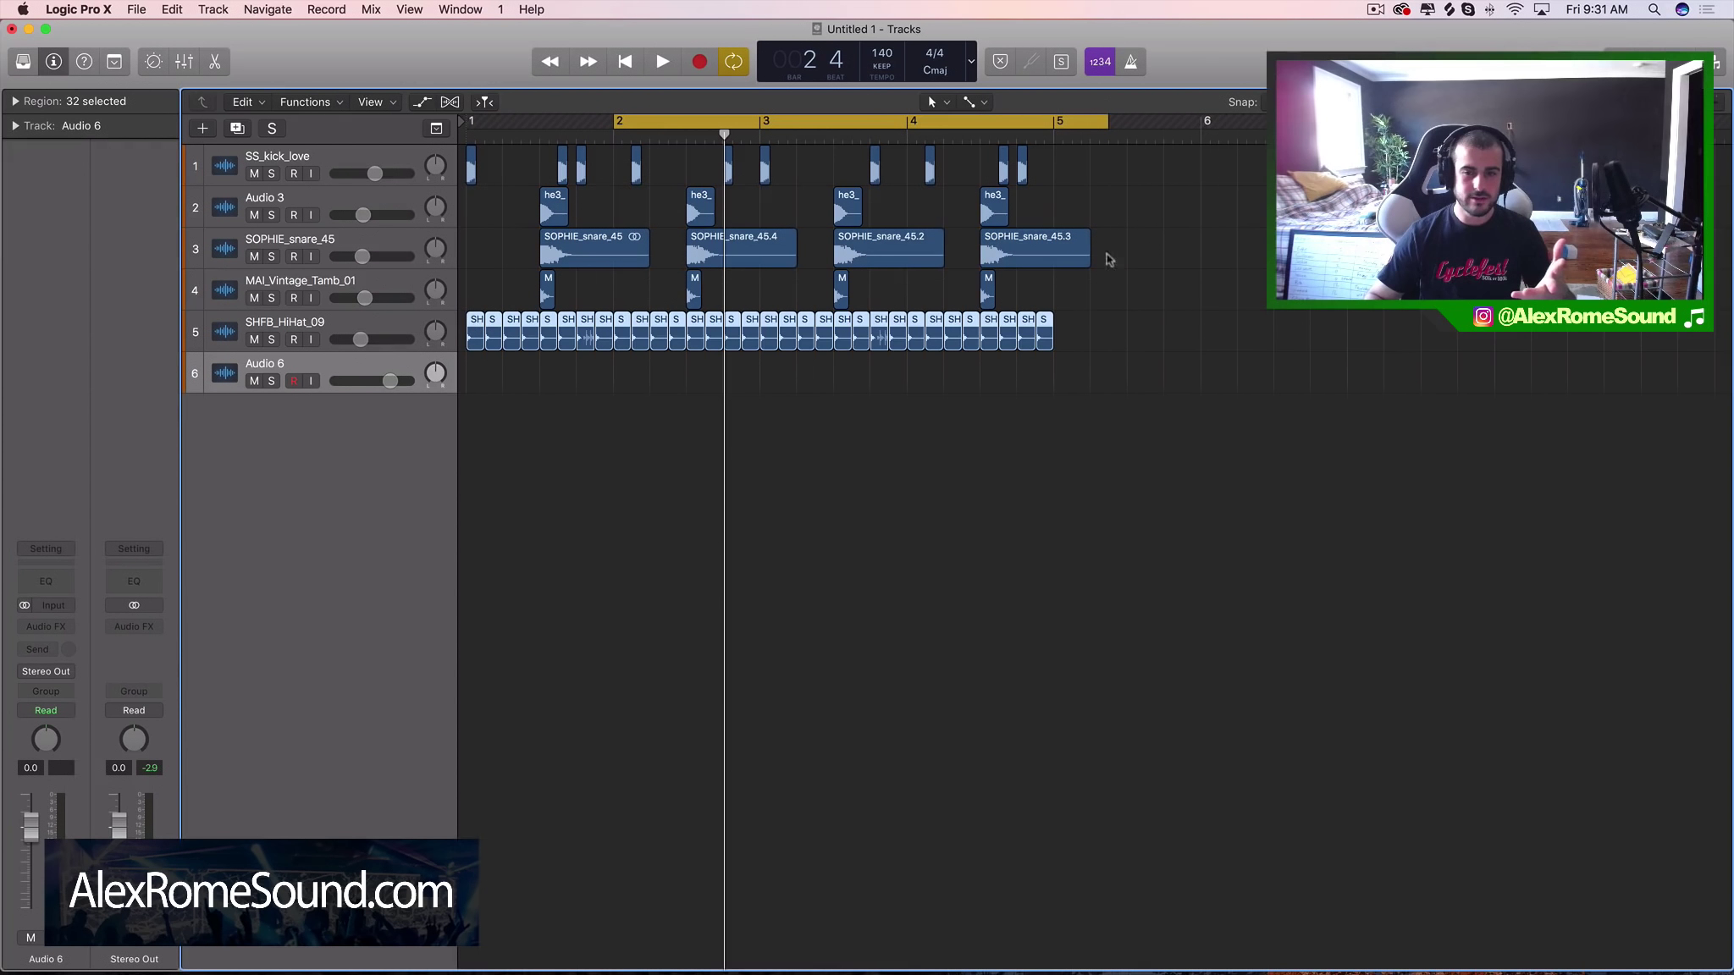
{"action": "left_click_drag", "start_coordinate": [1254, 290], "coordinate": [522, 217]}
{"action": "left_click_drag", "start_coordinate": [1091, 167], "coordinate": [404, 149]}
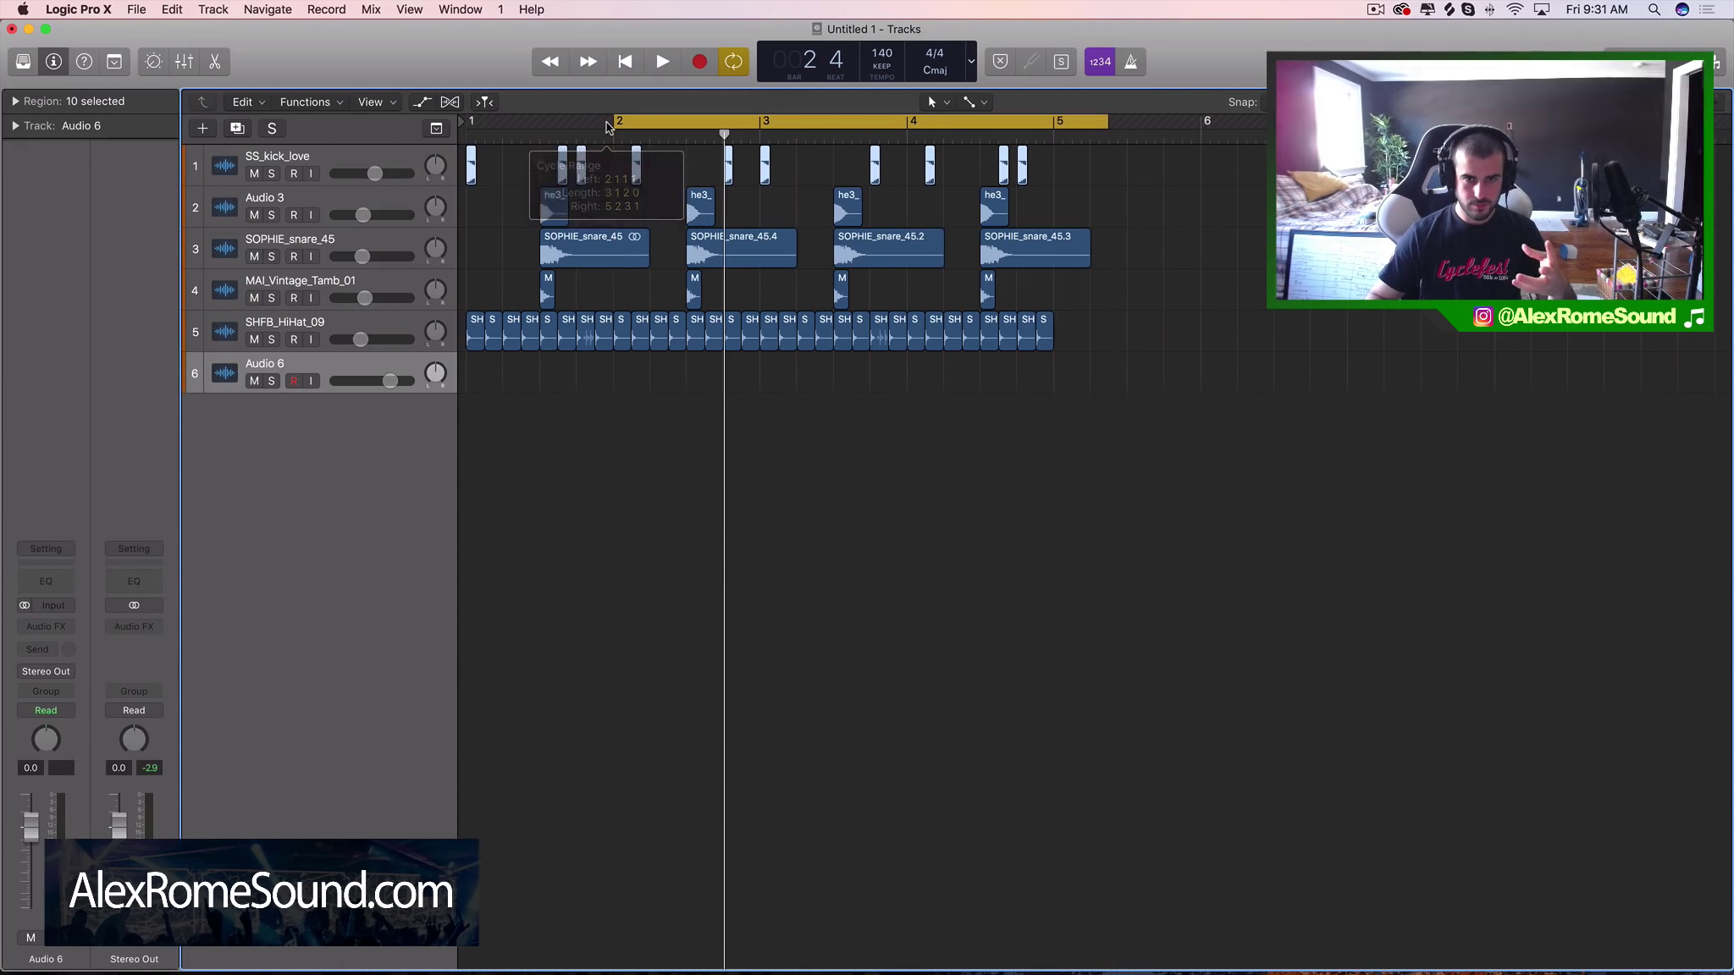
{"action": "left_click_drag", "start_coordinate": [604, 126], "coordinate": [467, 127]}
{"action": "key", "text": "space"}
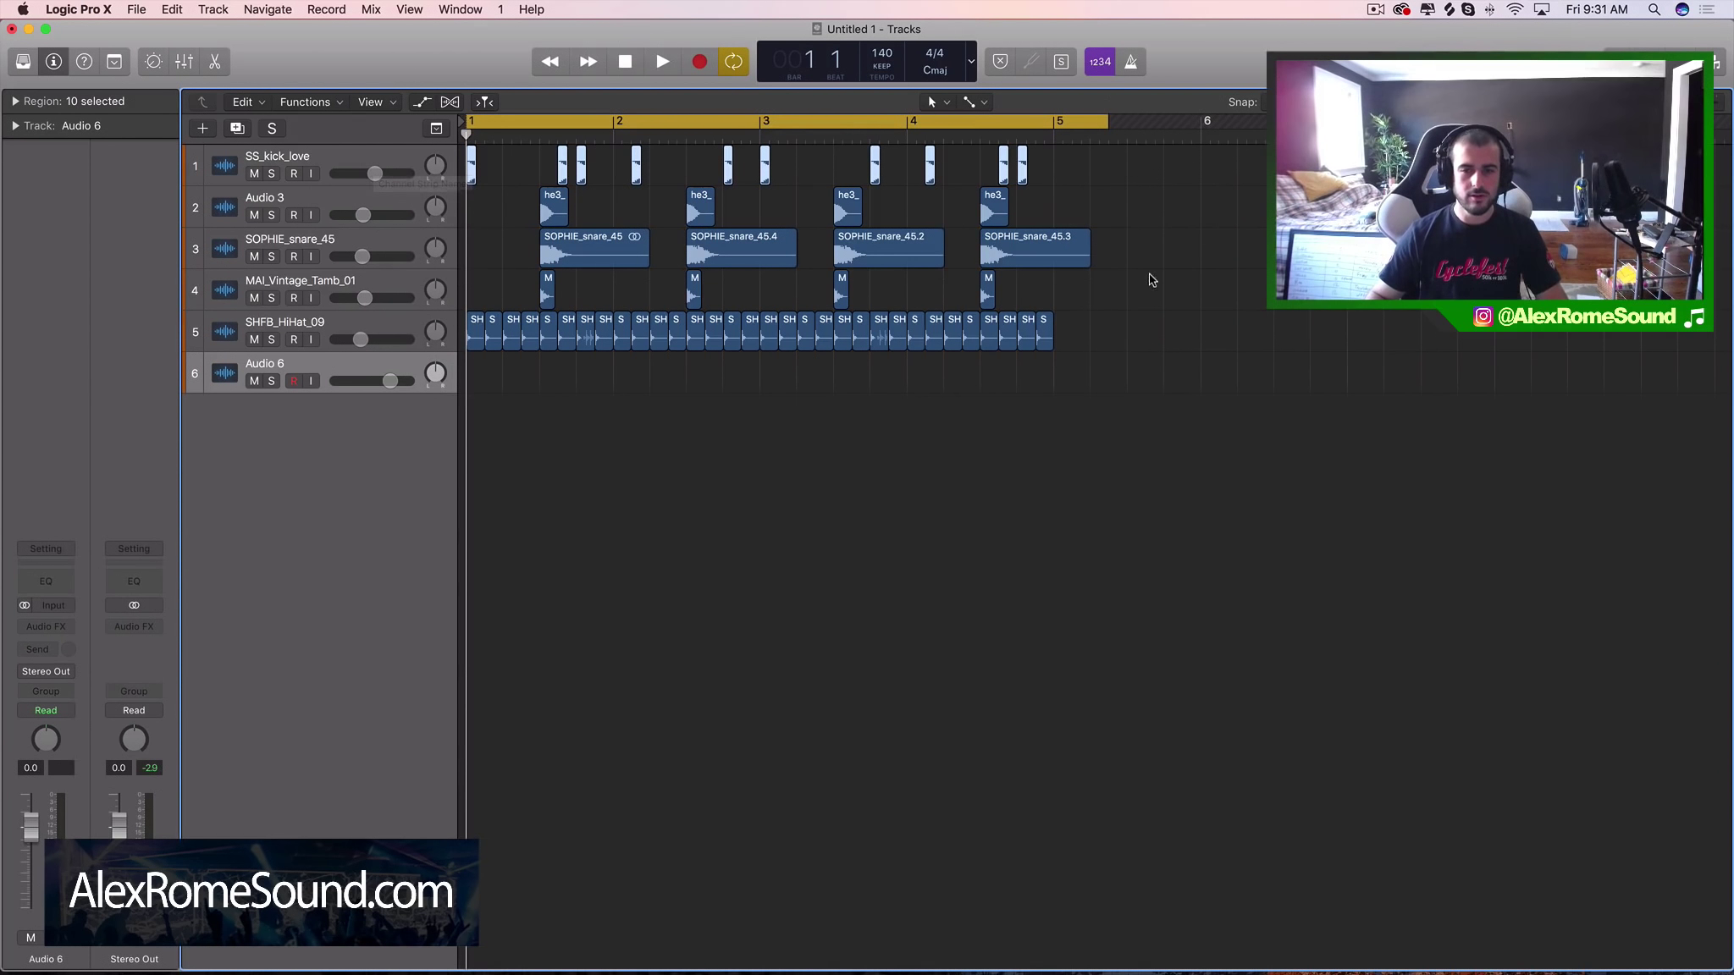
{"action": "left_click_drag", "start_coordinate": [1123, 329], "coordinate": [293, 335]}
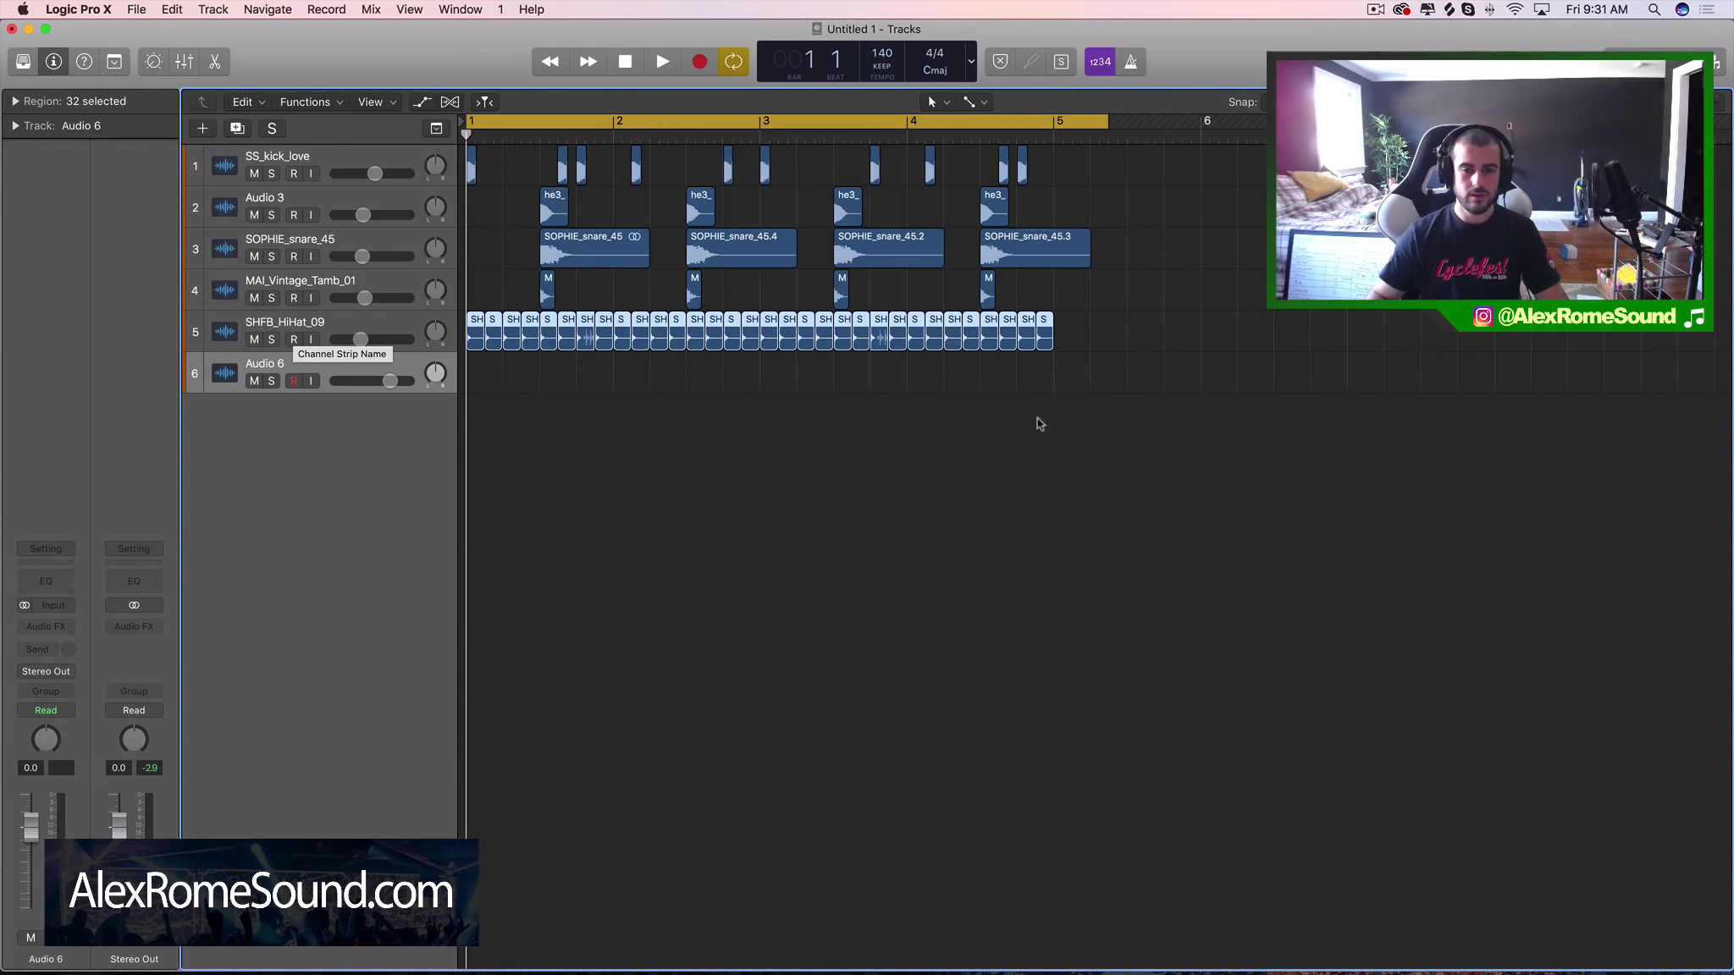
{"action": "left_click_drag", "start_coordinate": [1086, 333], "coordinate": [366, 335]}
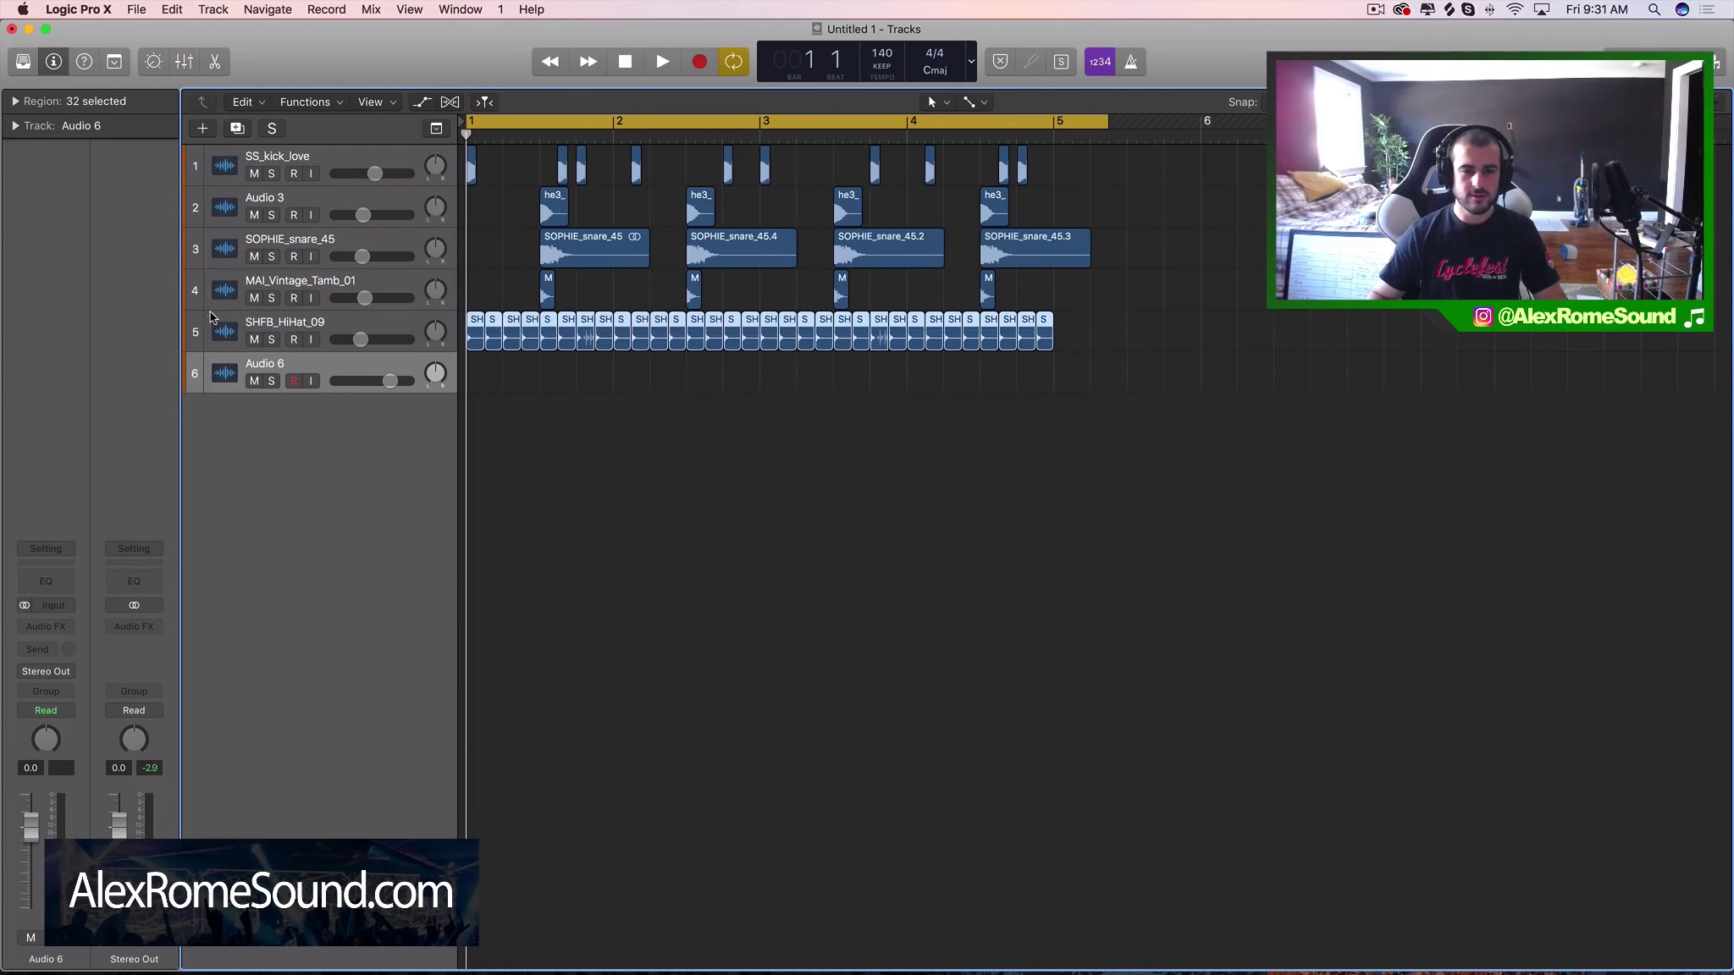
{"action": "key", "text": "Up"}
{"action": "key", "text": "Up"}
{"action": "key", "text": "Up"}
{"action": "key", "text": "Up"}
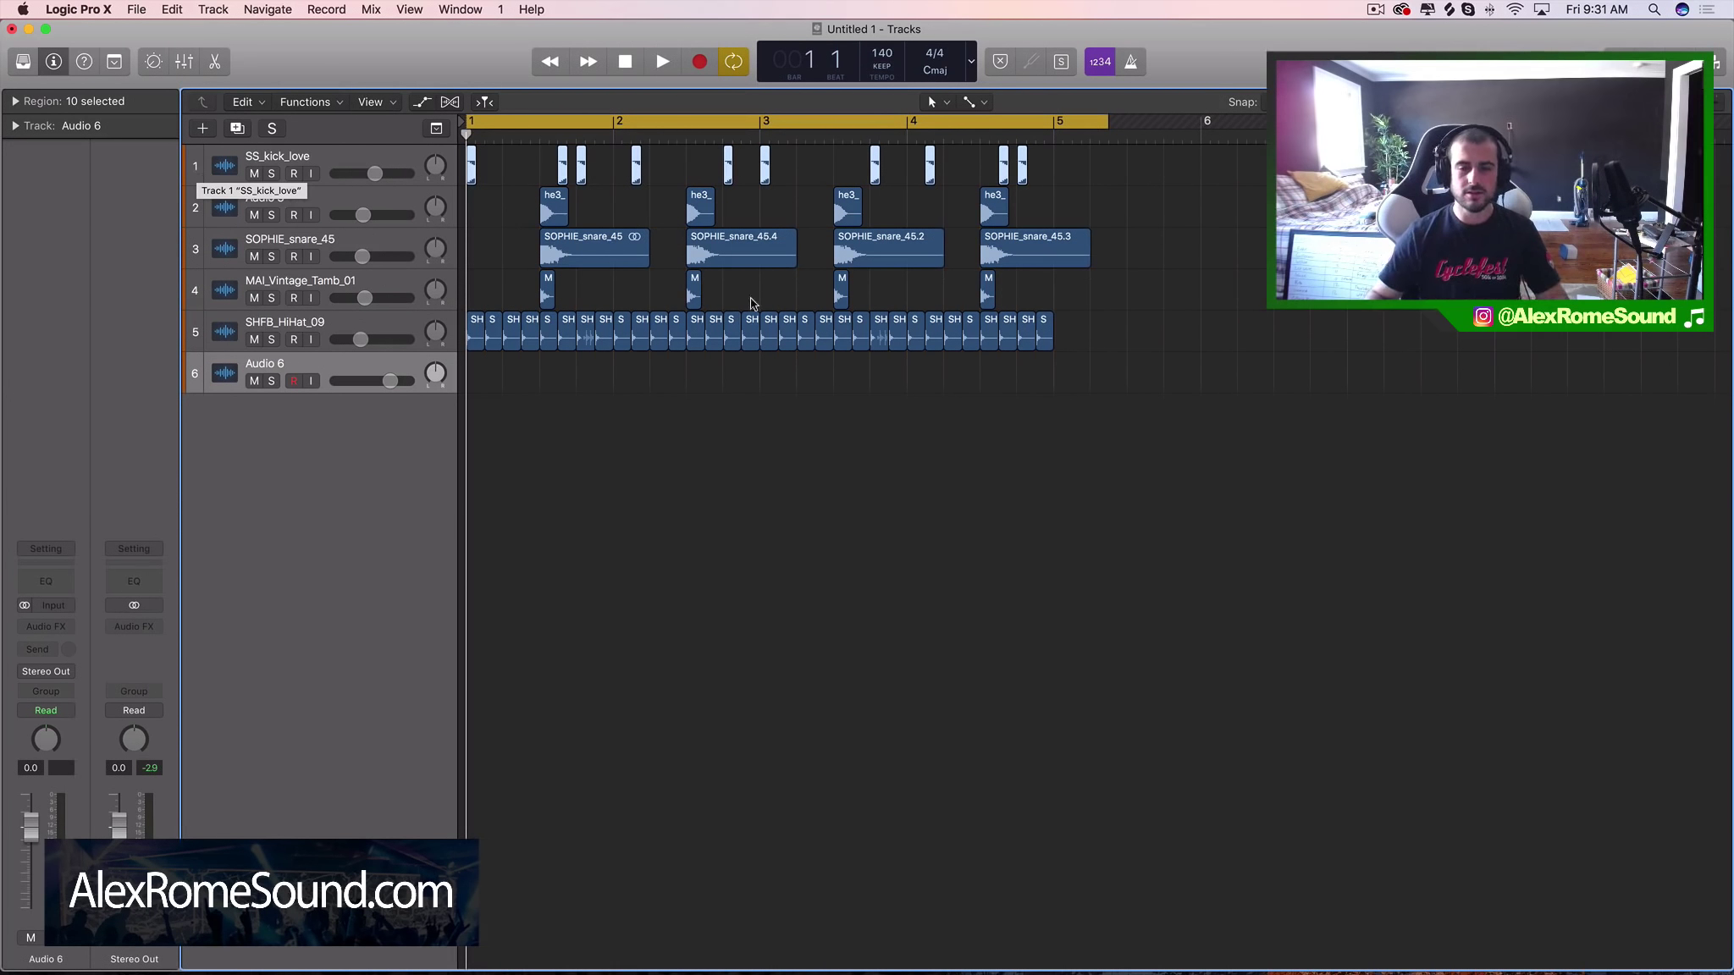
Step: Mute the SHFB_HiHat_09 track, select the kick, clap, snare and tambourine regions, and unmute the hi-hat track
{"action": "left_click", "coordinate": [255, 329]}
{"action": "left_click", "coordinate": [252, 338]}
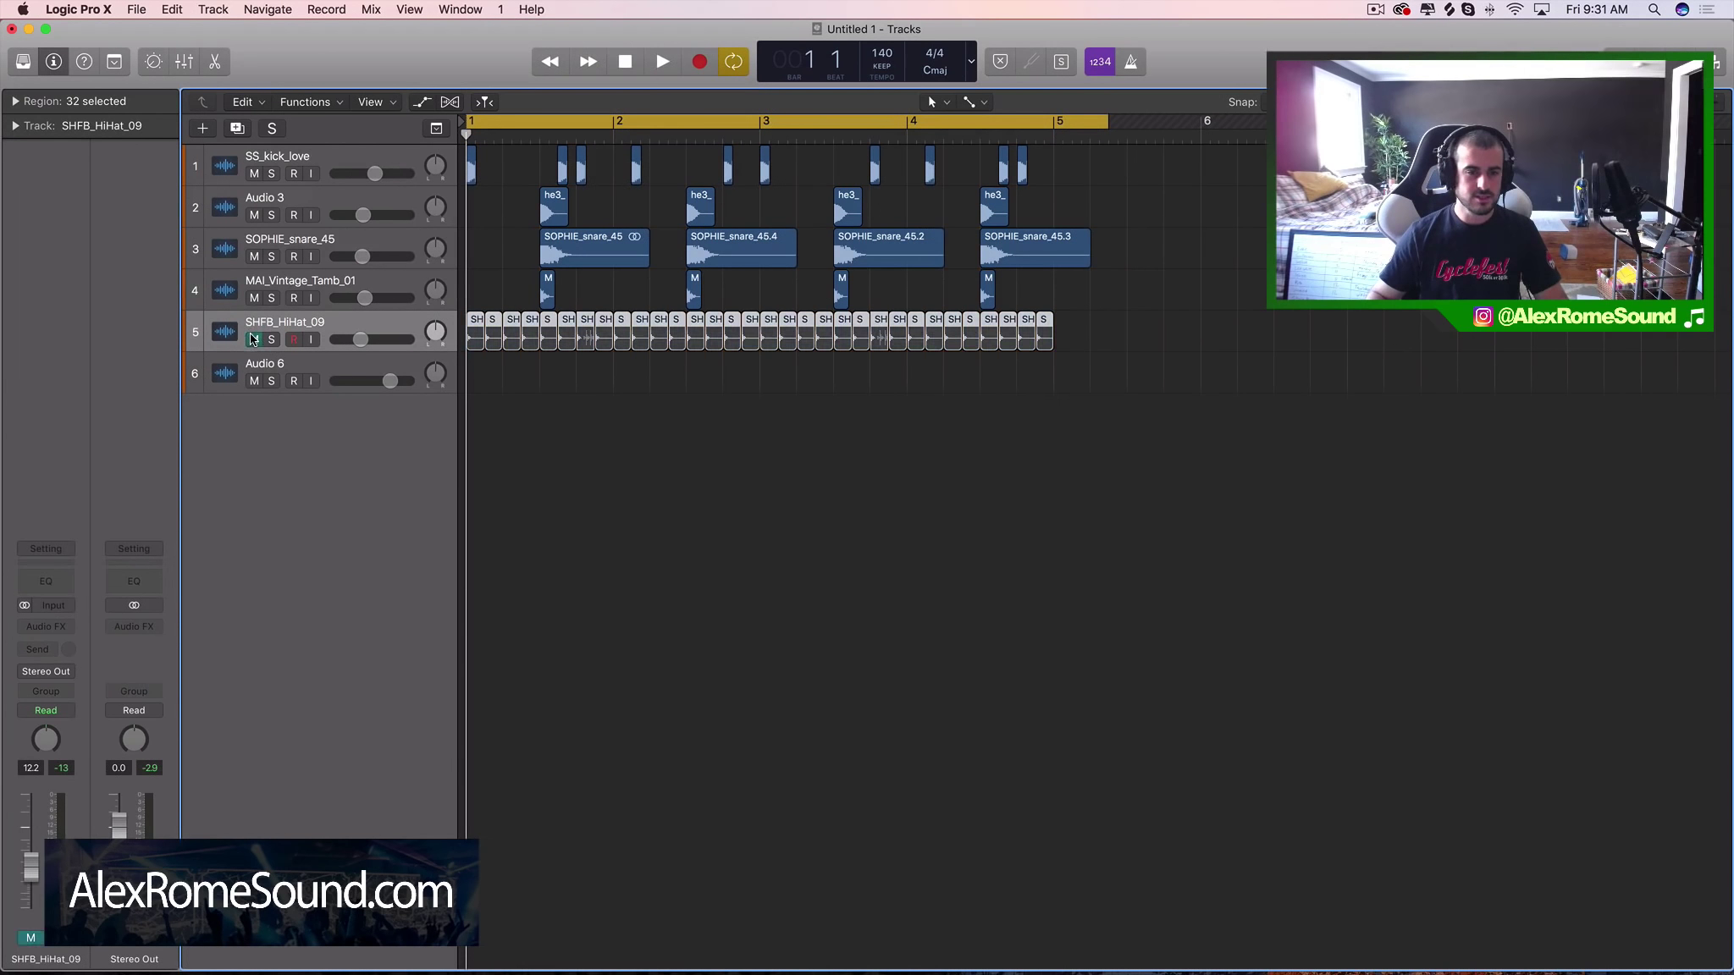
{"action": "left_click_drag", "start_coordinate": [1083, 331], "coordinate": [353, 350]}
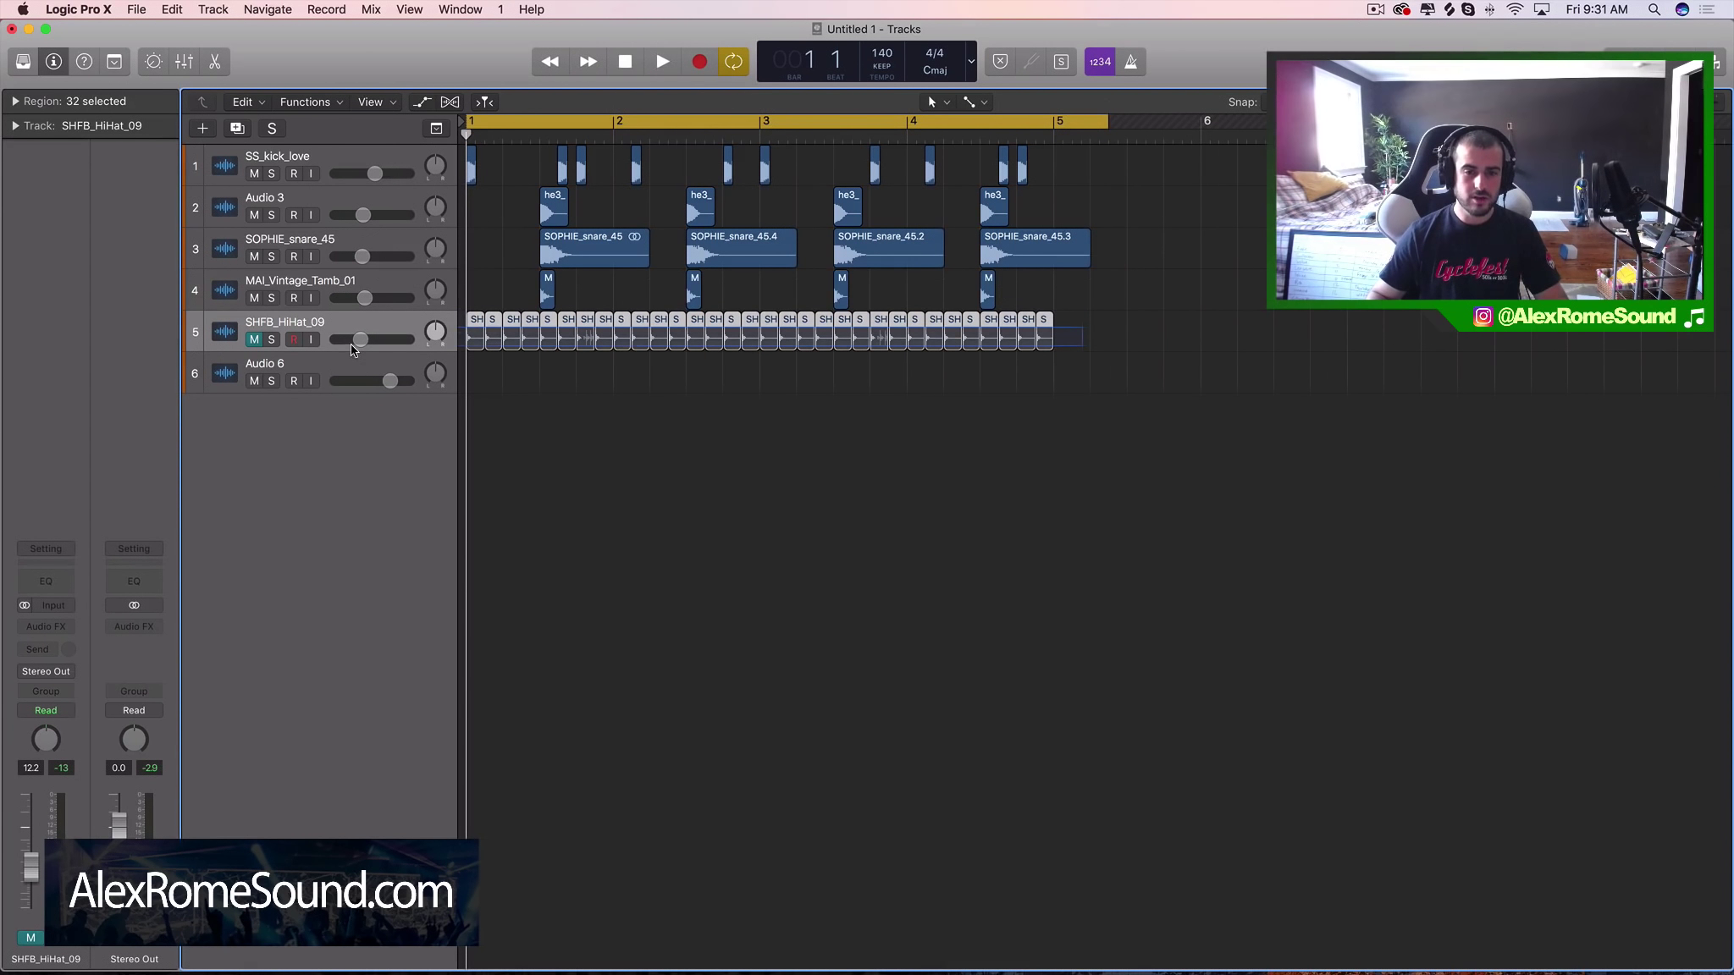
{"action": "left_click_drag", "start_coordinate": [1201, 289], "coordinate": [371, 141]}
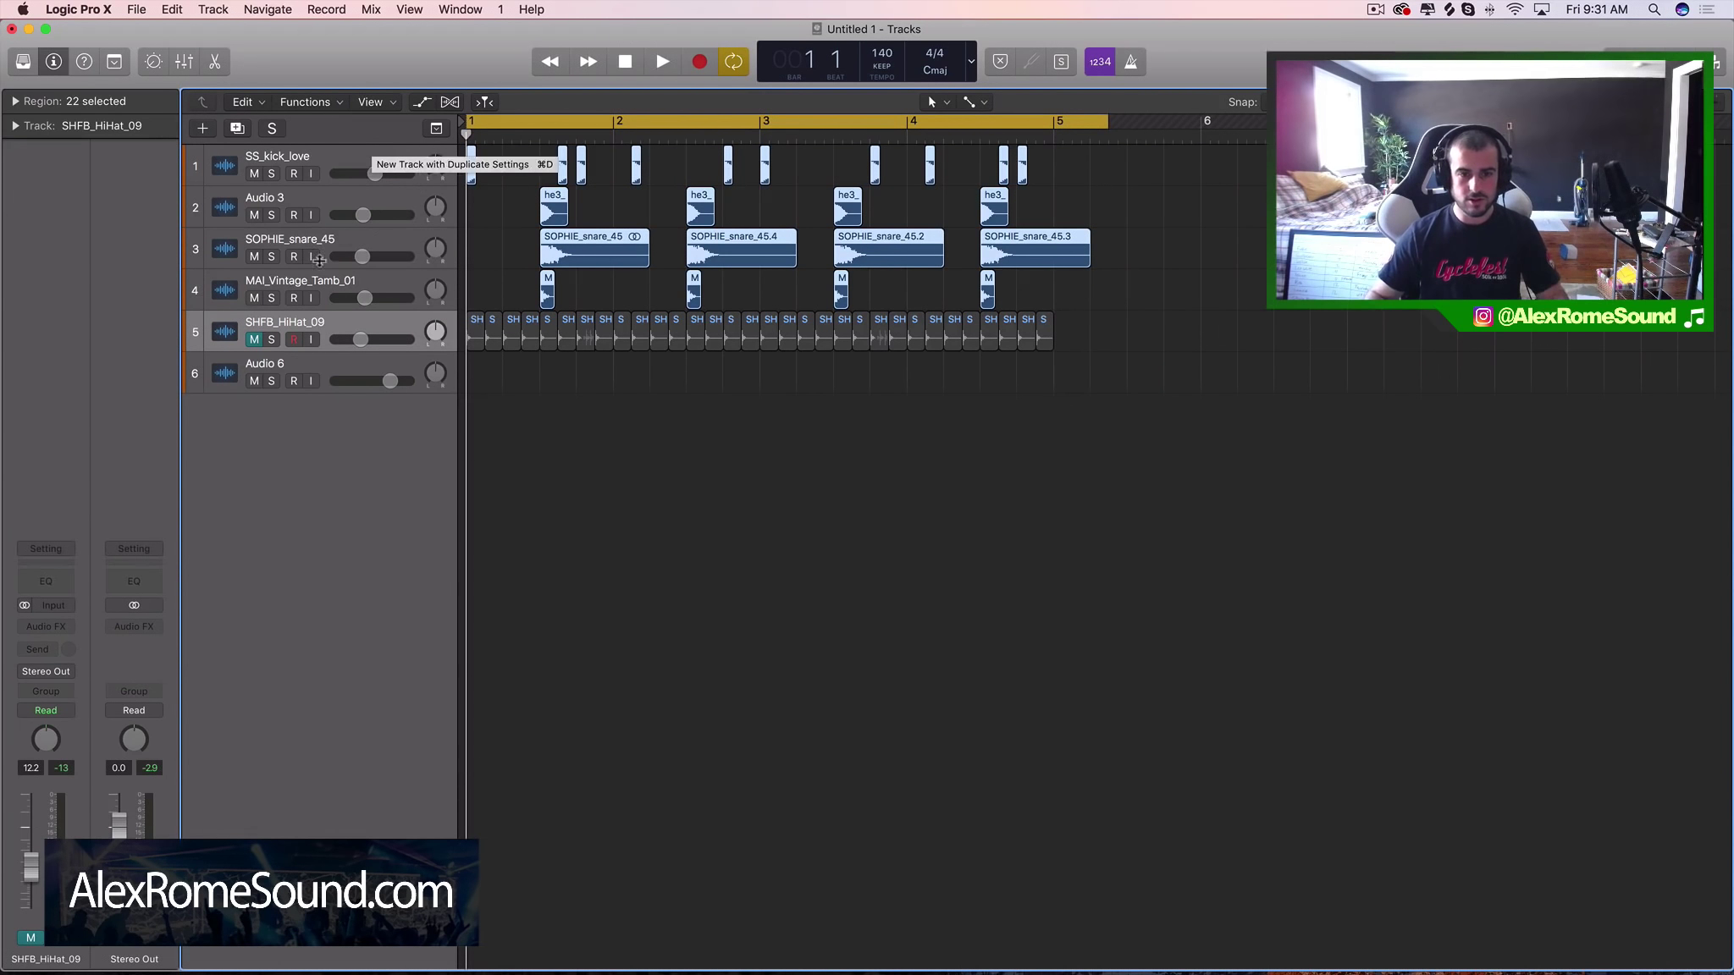
{"action": "left_click", "coordinate": [247, 342]}
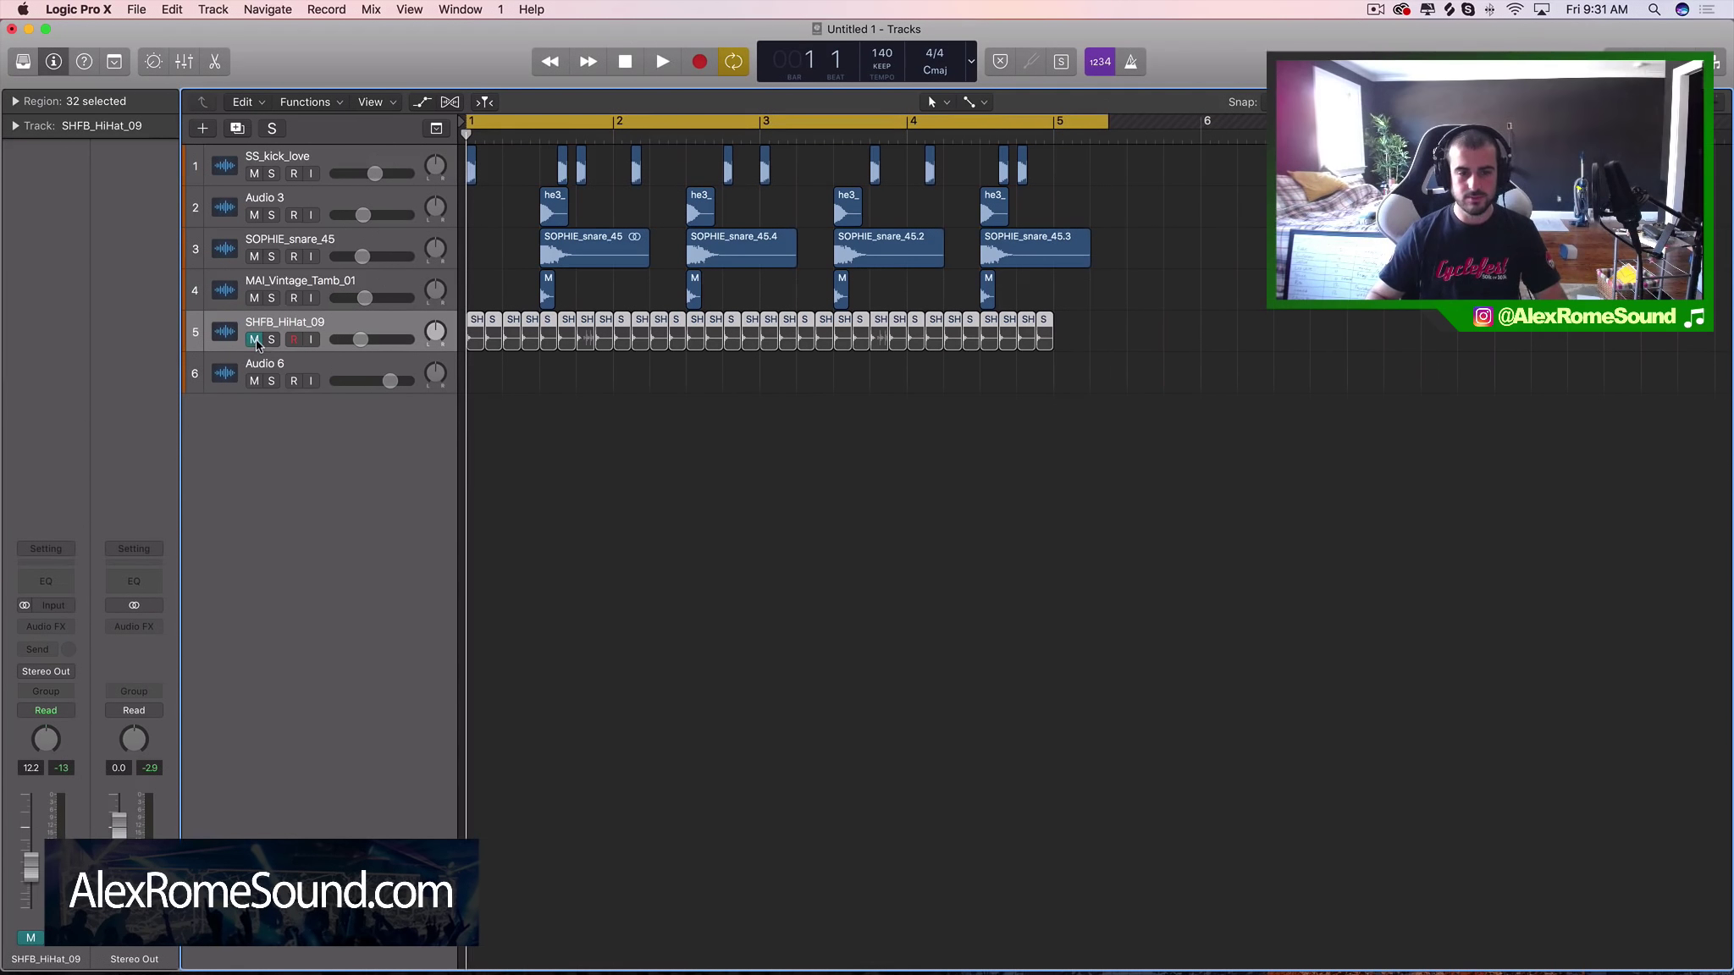
{"action": "left_click", "coordinate": [255, 340]}
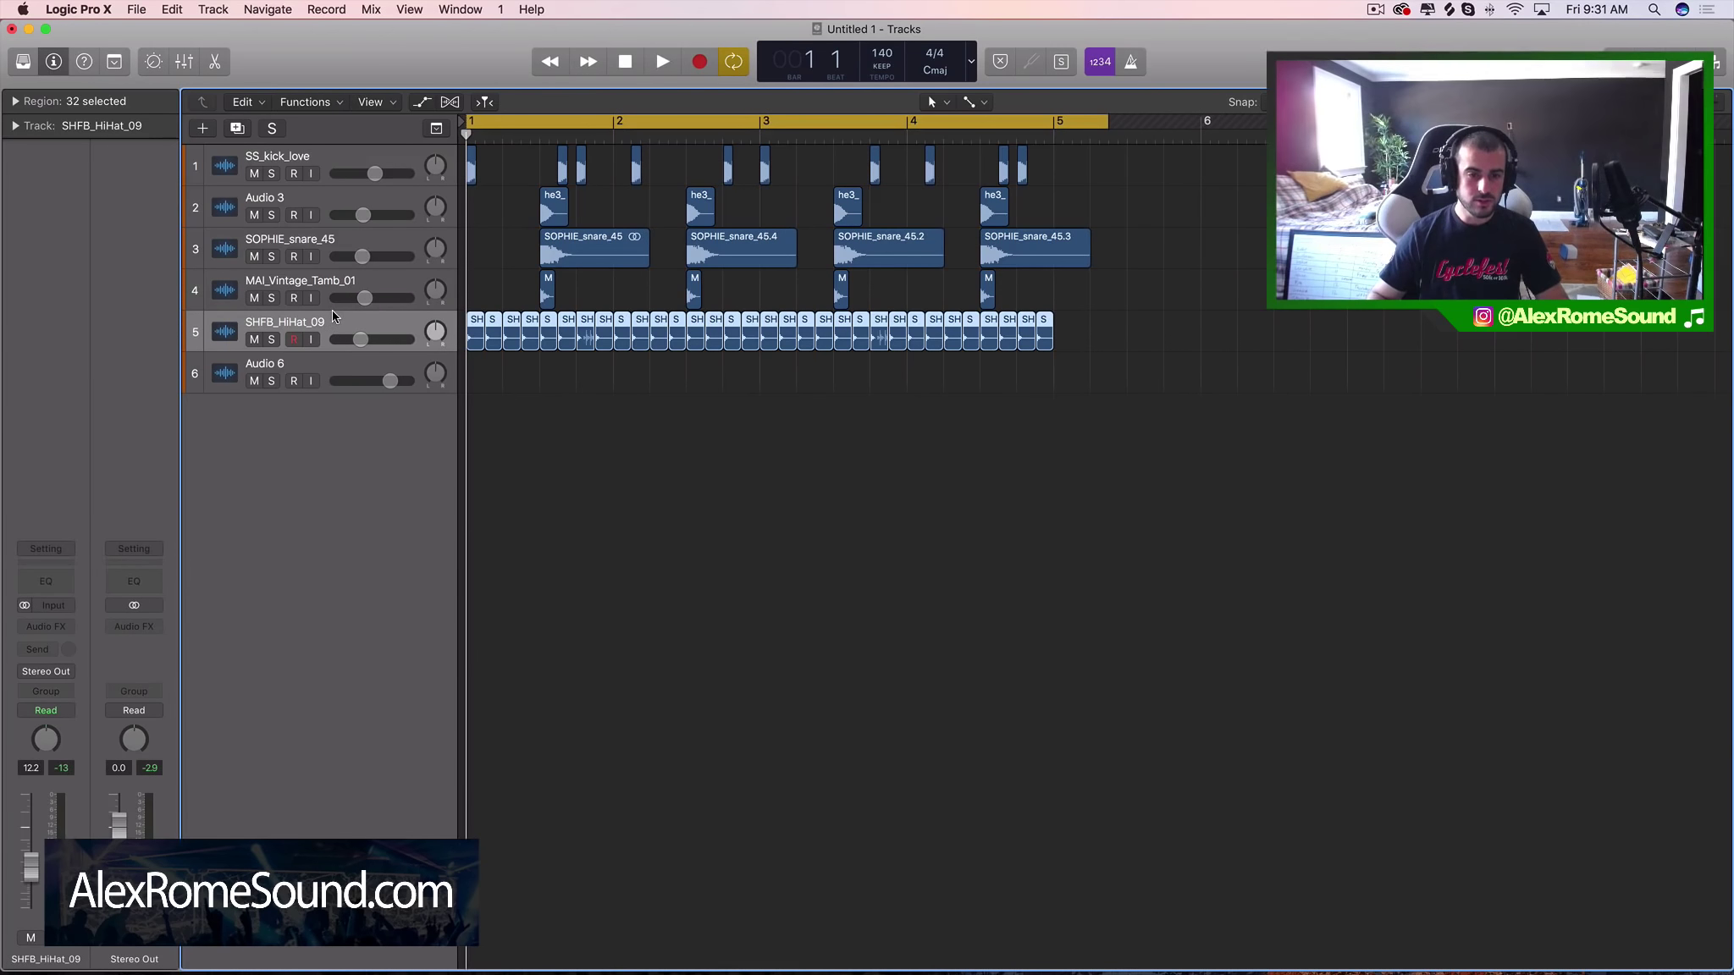
Step: Move the SHFB_HiHat_09 track below Audio 6 and add a track with duplicate settings below SS_kick_love
{"action": "left_click_drag", "start_coordinate": [329, 324], "coordinate": [322, 384]}
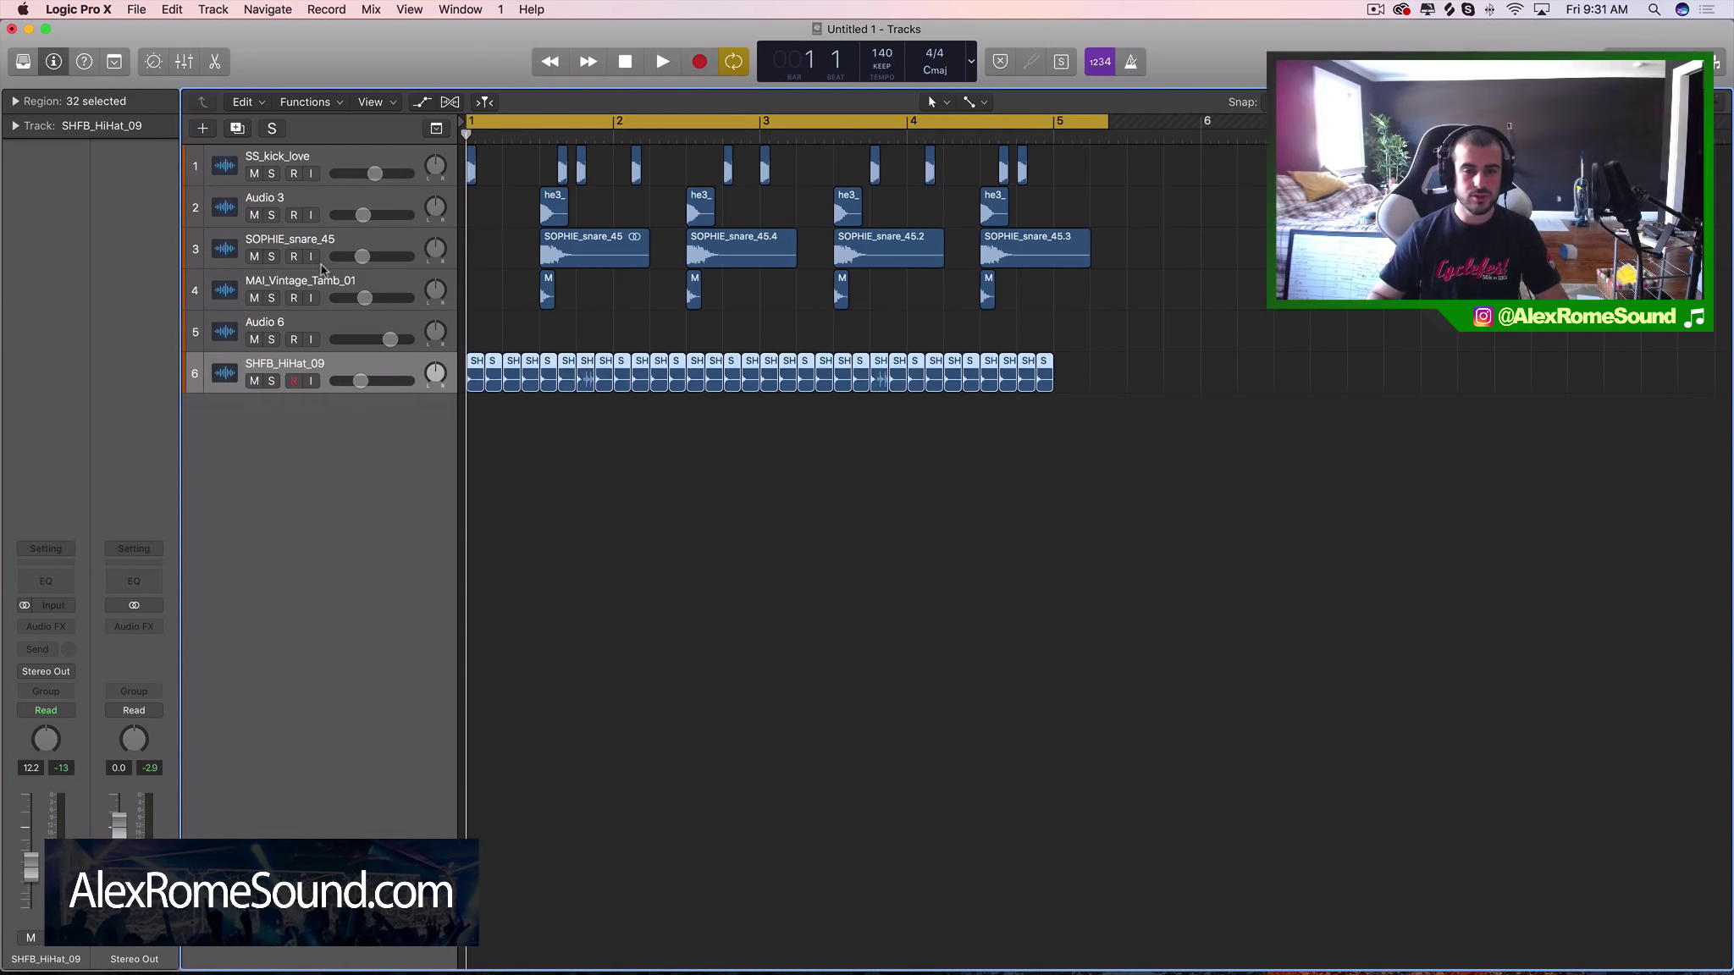
{"action": "left_click", "coordinate": [334, 198]}
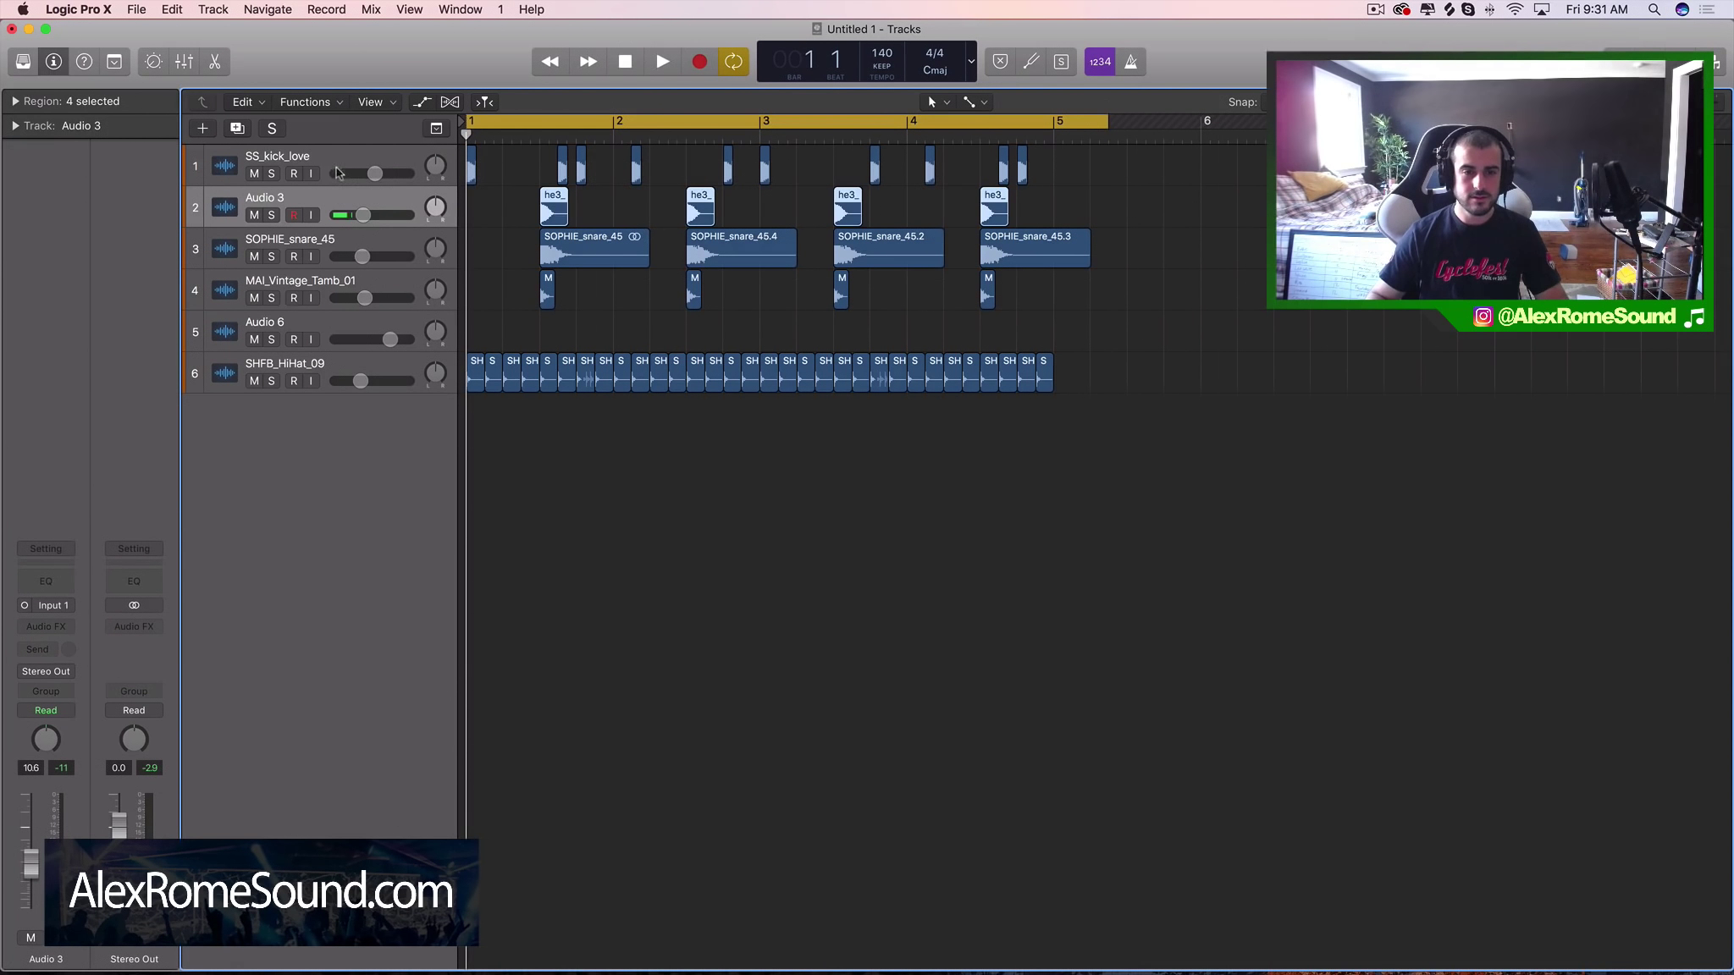
{"action": "left_click", "coordinate": [322, 163]}
{"action": "left_click", "coordinate": [239, 128]}
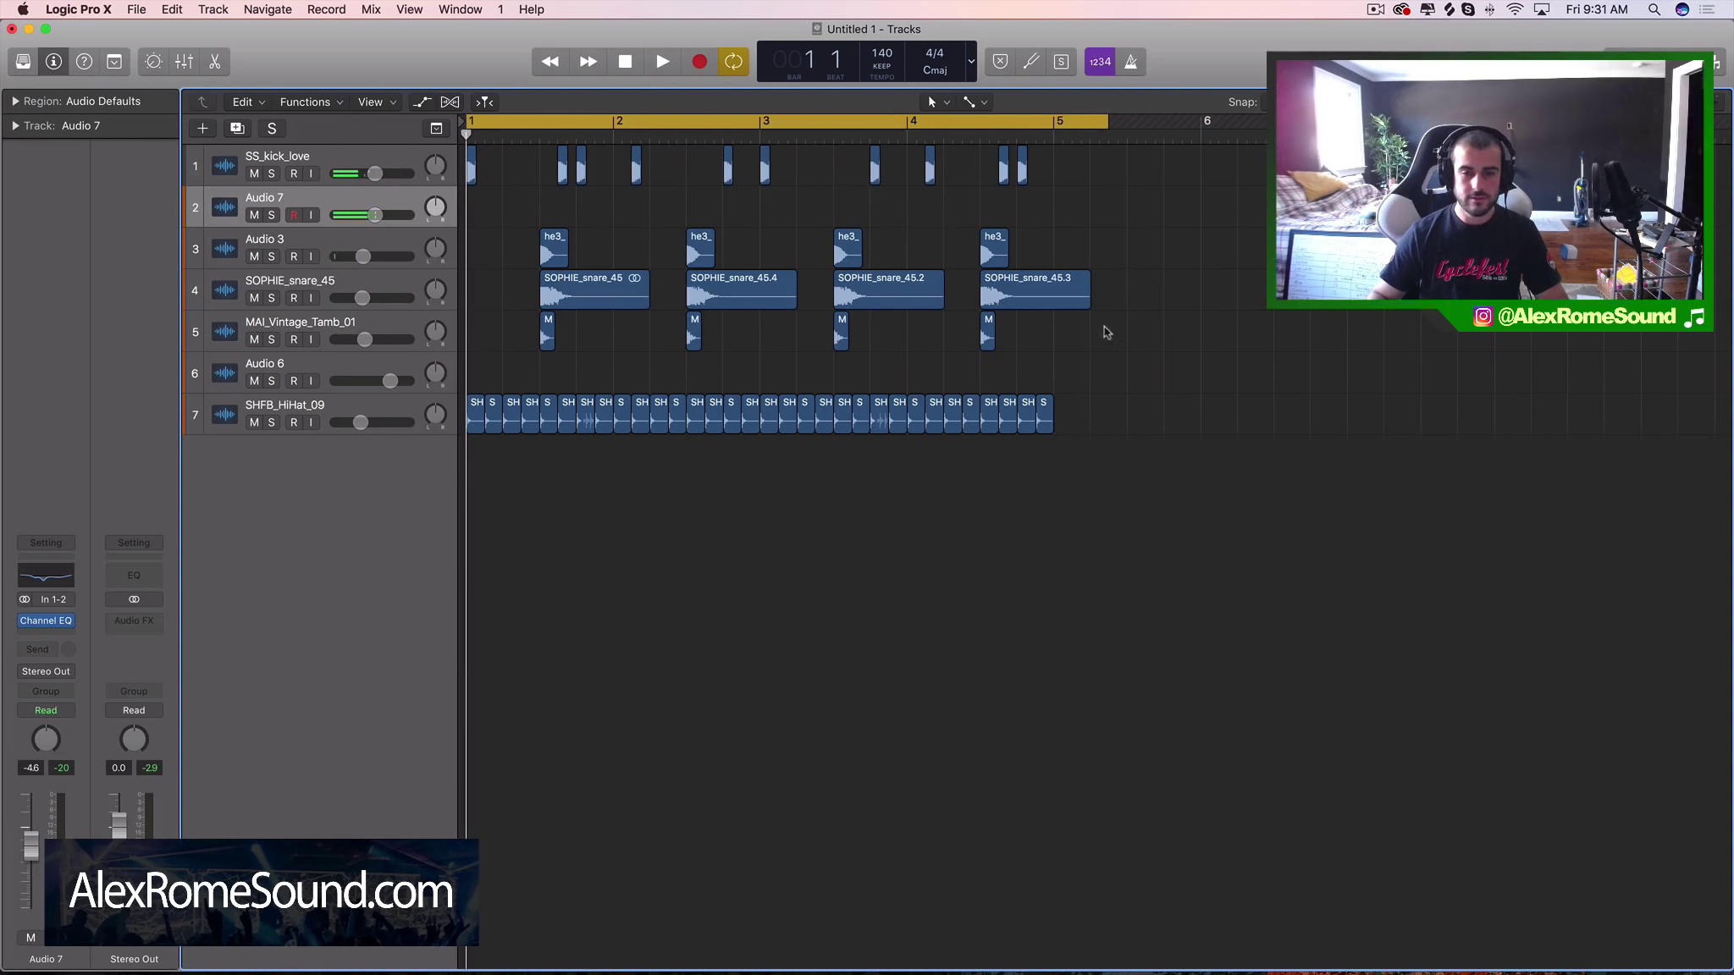
Step: Group the Audio 3, SOPHIE_snare_45 and MAI_Vintage_Tamb_01 tracks into a summing stack
{"action": "mouse_move", "coordinate": [1104, 332]}
{"action": "left_mouse_down"}
{"action": "mouse_move", "coordinate": [534, 279]}
{"action": "mouse_move", "coordinate": [529, 233]}
{"action": "mouse_move", "coordinate": [533, 322]}
{"action": "left_mouse_up"}
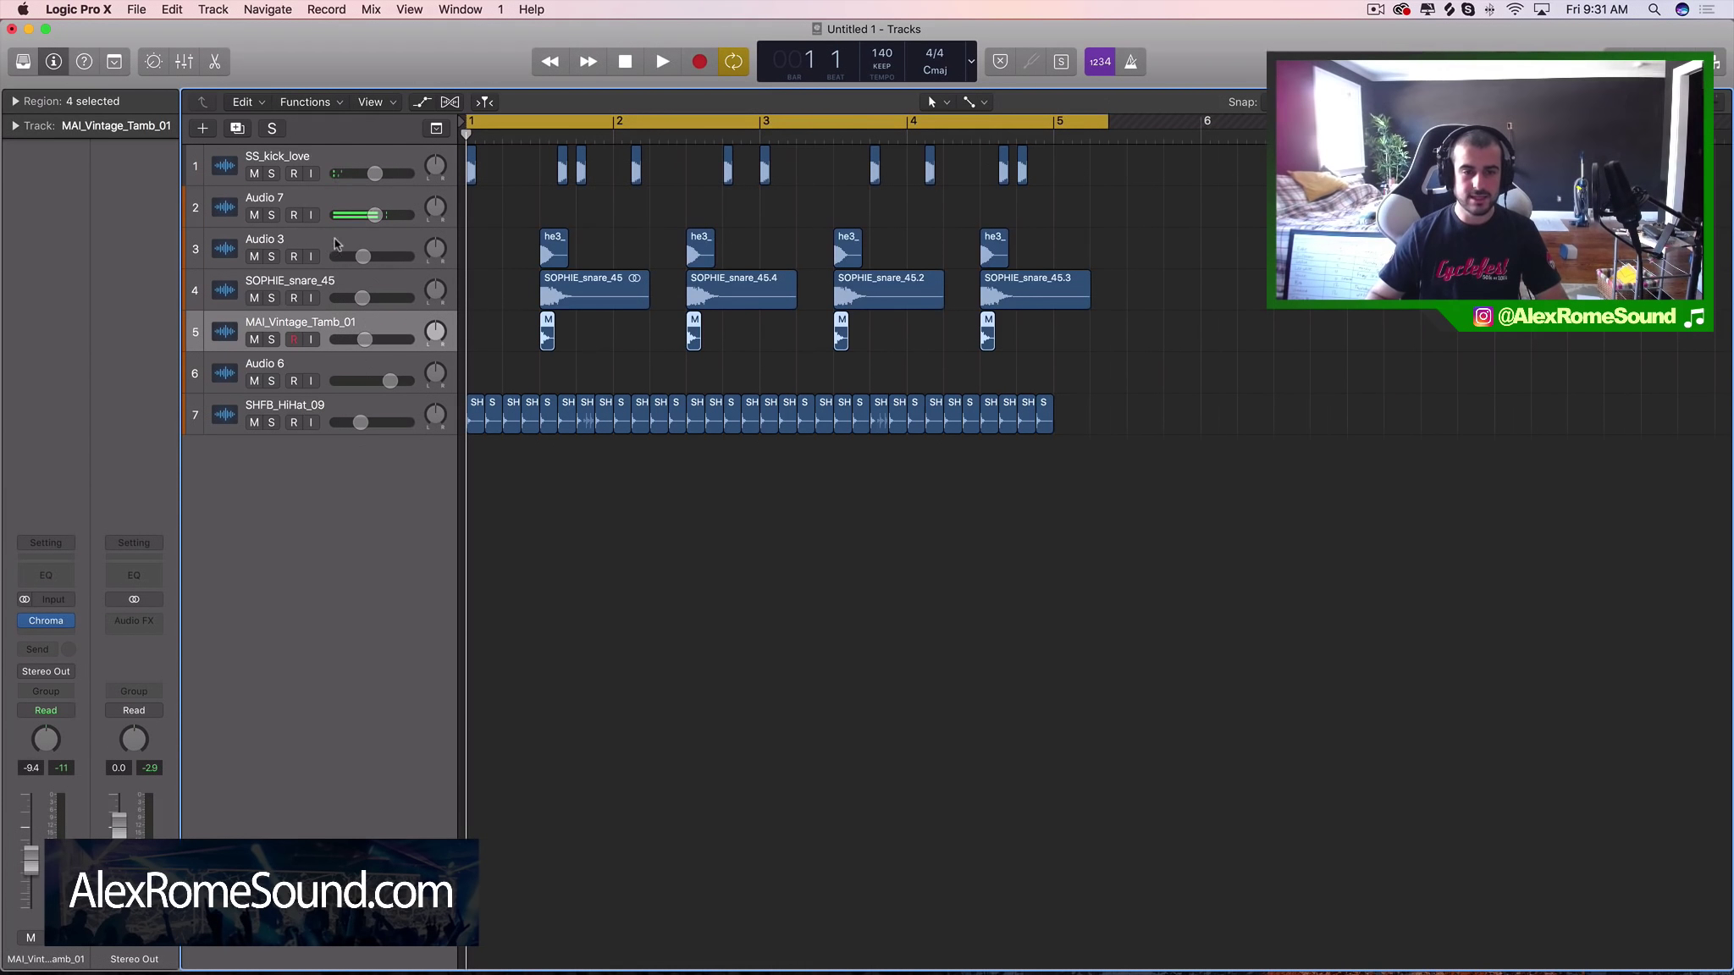
{"action": "left_click", "coordinate": [332, 241], "text": "shift"}
{"action": "left_click", "coordinate": [321, 273], "text": "shift"}
{"action": "right_click", "coordinate": [321, 273]}
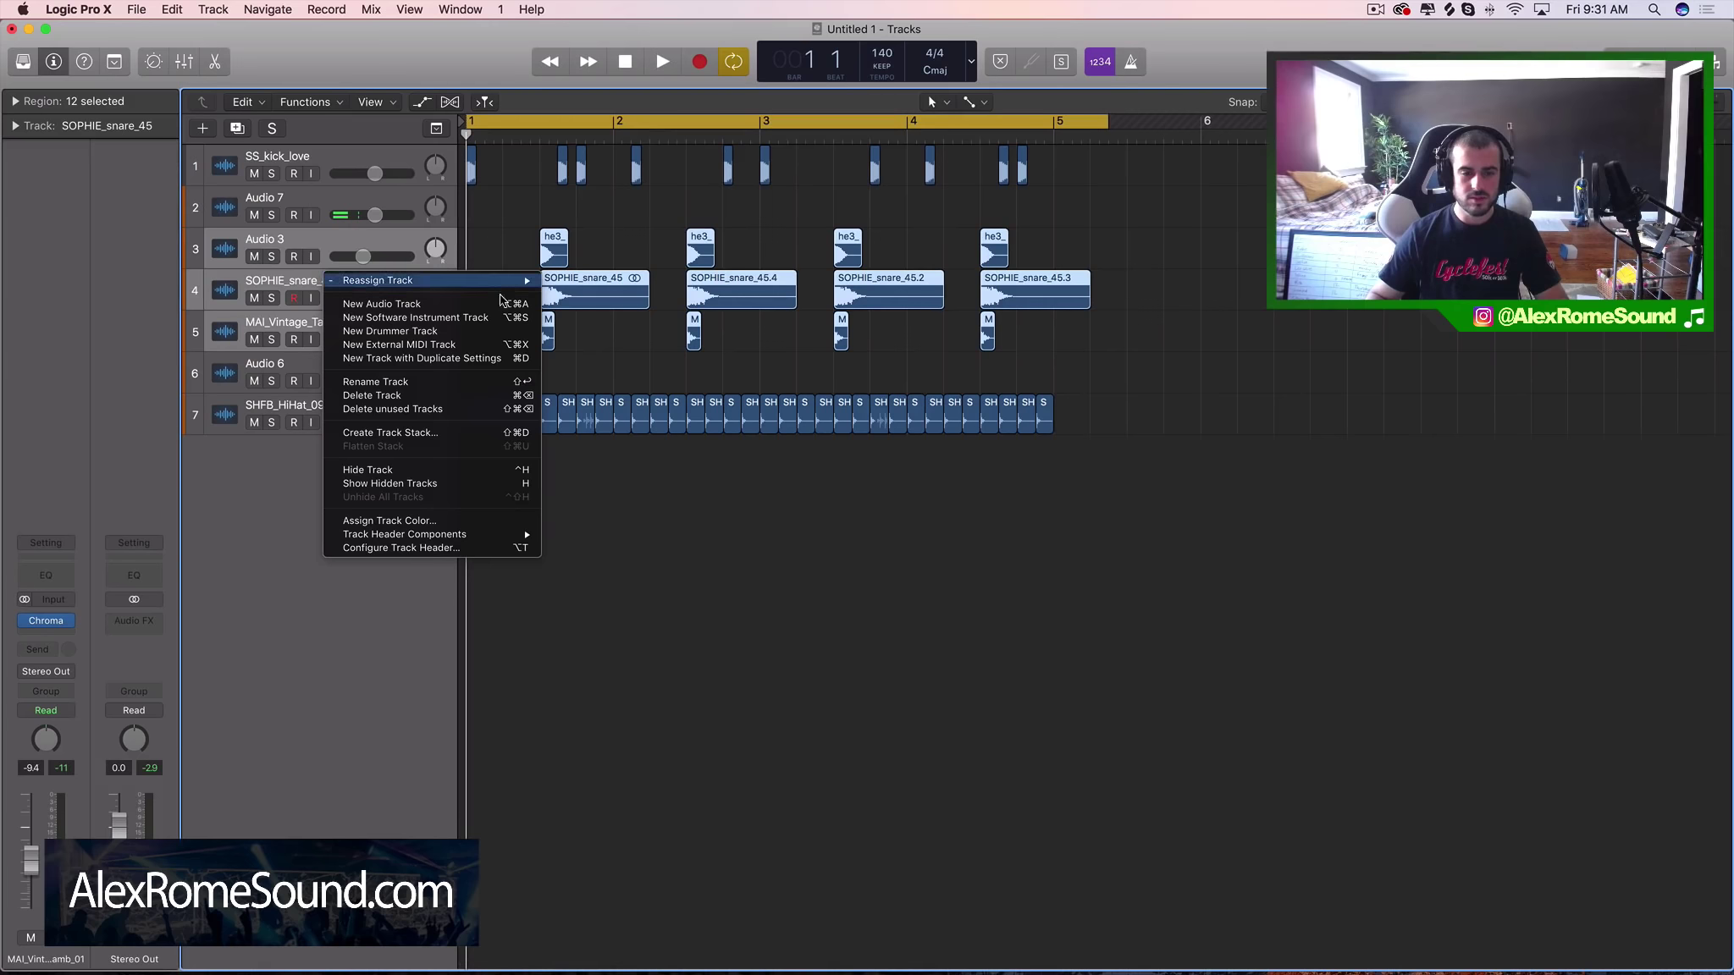
{"action": "left_click", "coordinate": [427, 432]}
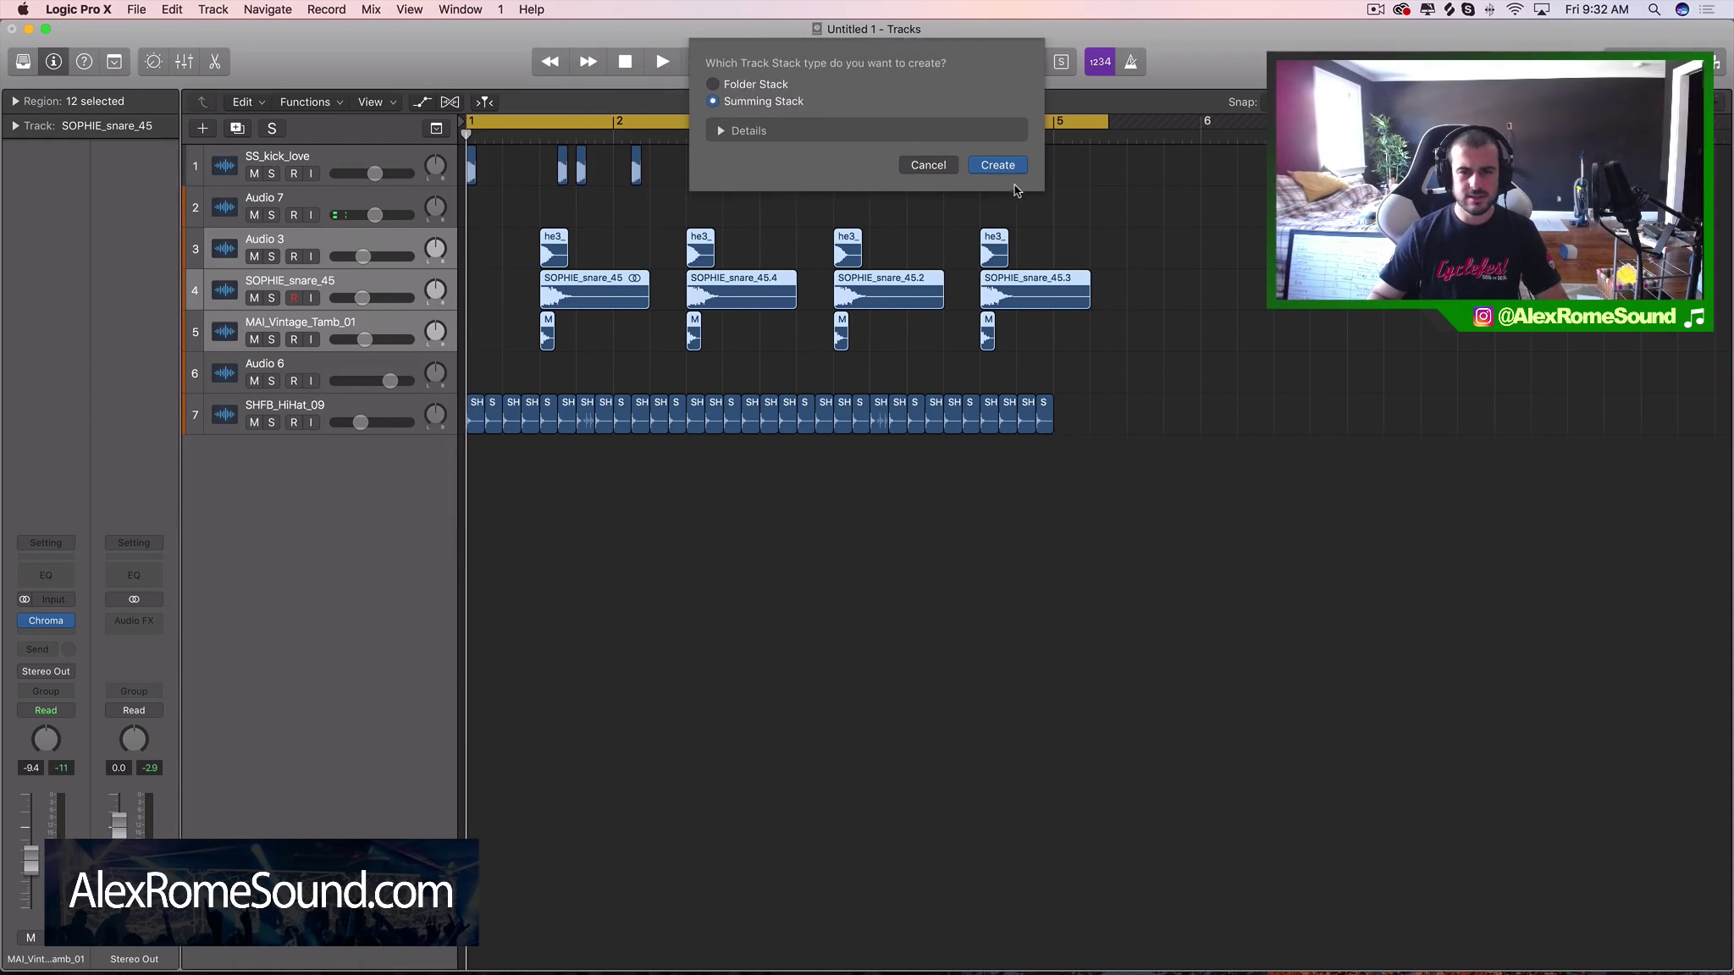
{"action": "left_click", "coordinate": [1015, 165]}
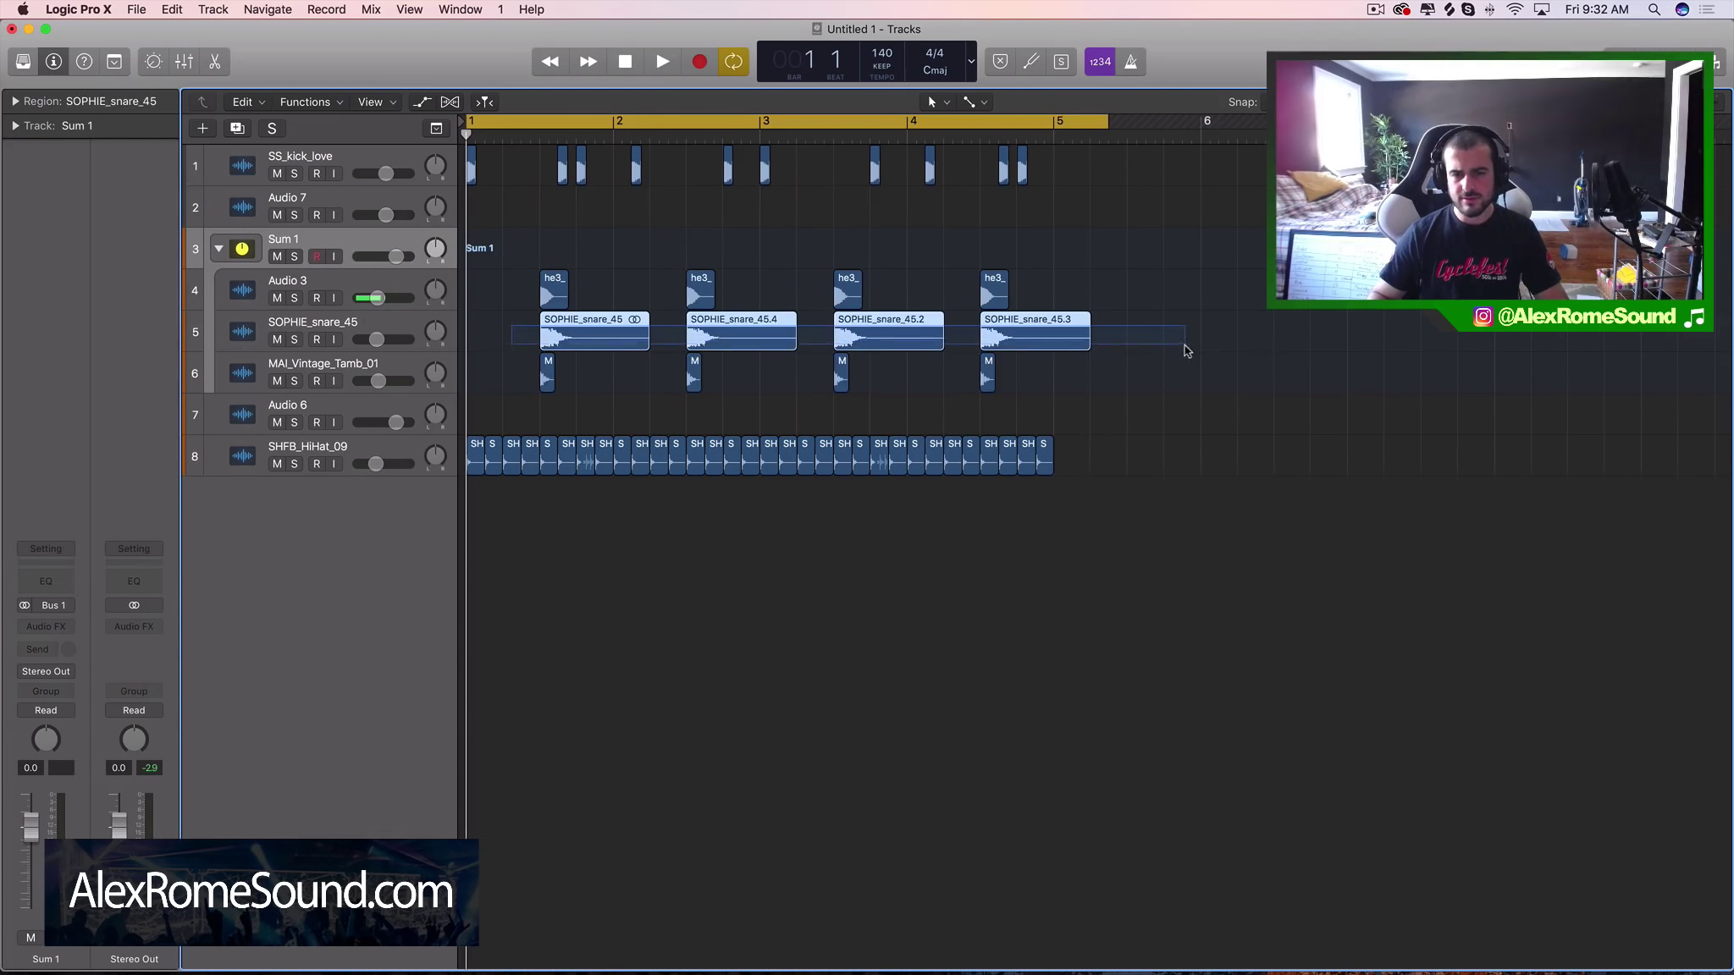
Step: Play the start of the pattern briefly and select the empty Audio 6 track
{"action": "left_click", "coordinate": [1194, 373]}
{"action": "left_click", "coordinate": [336, 155]}
{"action": "key", "text": "space"}
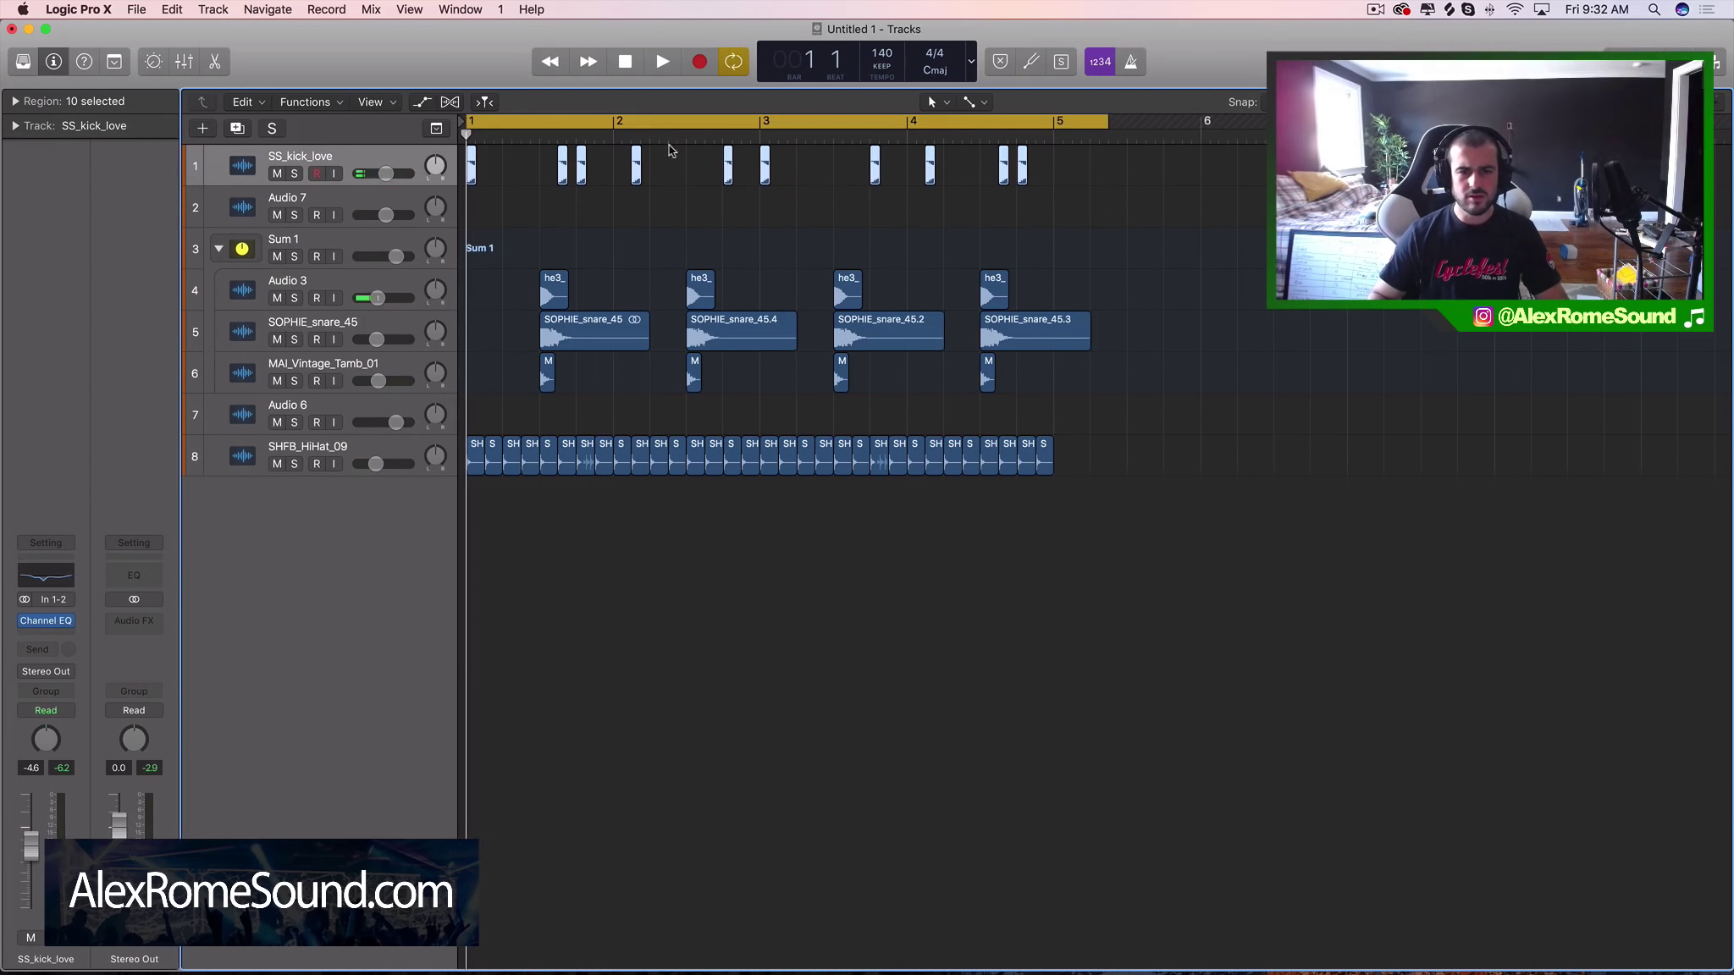
{"action": "key", "text": "space"}
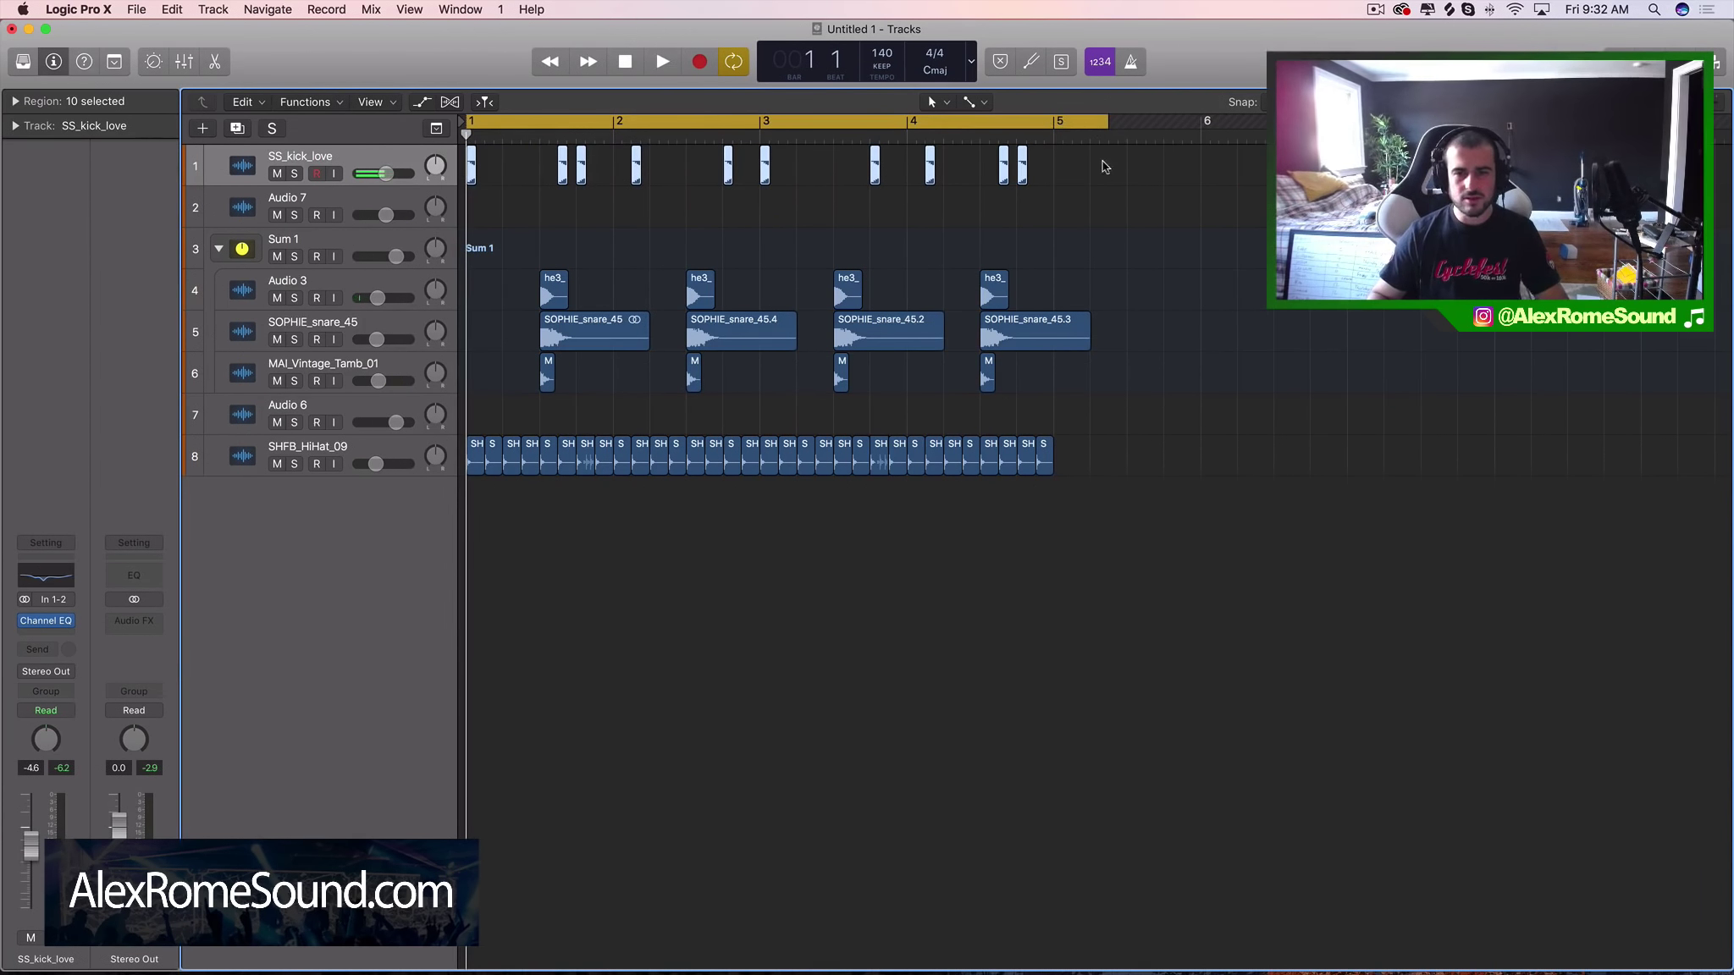
{"action": "left_click", "coordinate": [367, 441]}
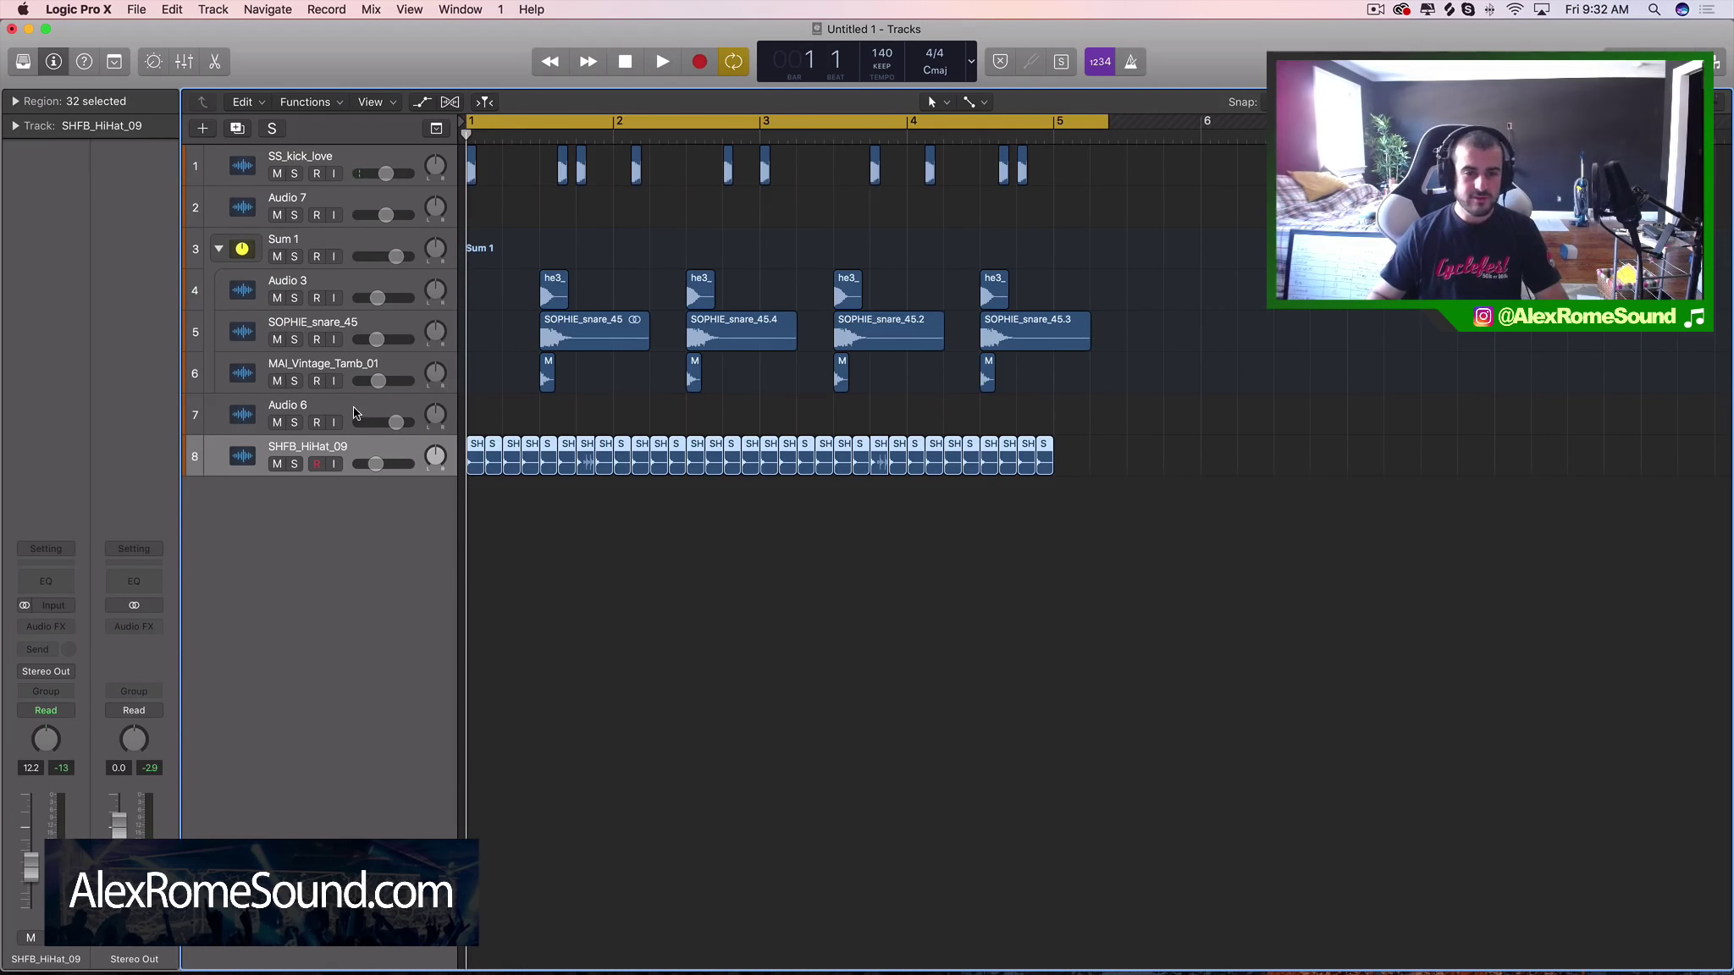
{"action": "left_click", "coordinate": [354, 408]}
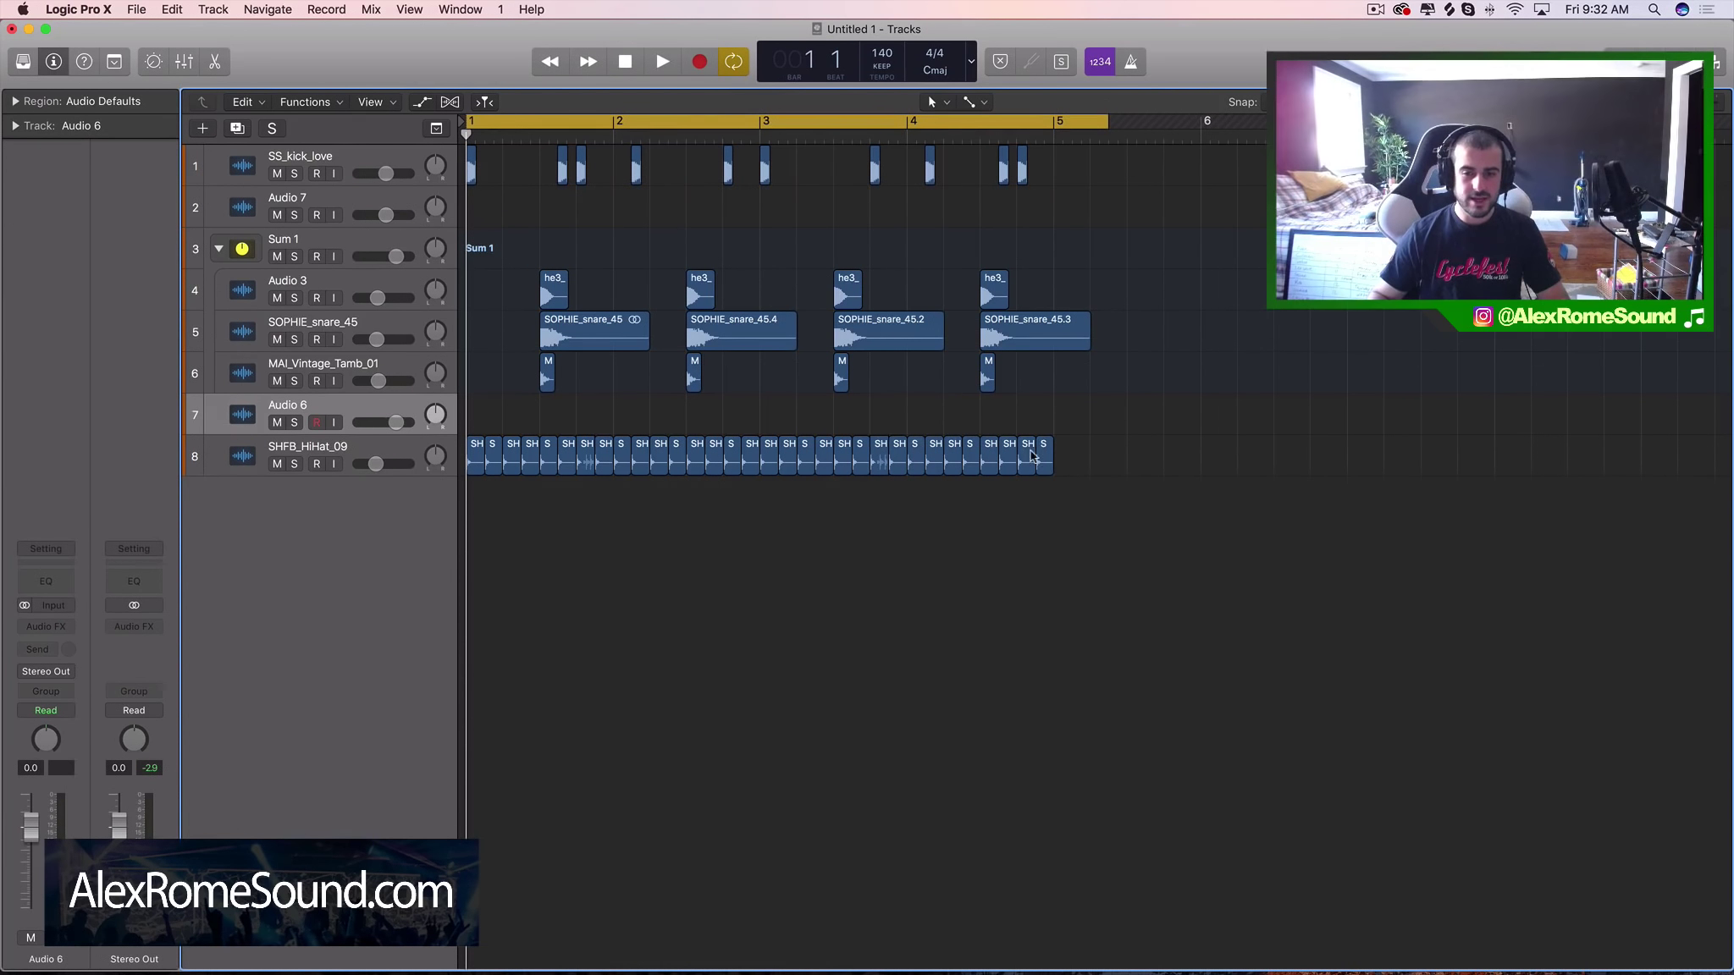
Step: Switch to Splice, bring its window into full view, look through the Instruments categories and return to the Recently Added sounds
{"action": "left_click", "coordinate": [1451, 10]}
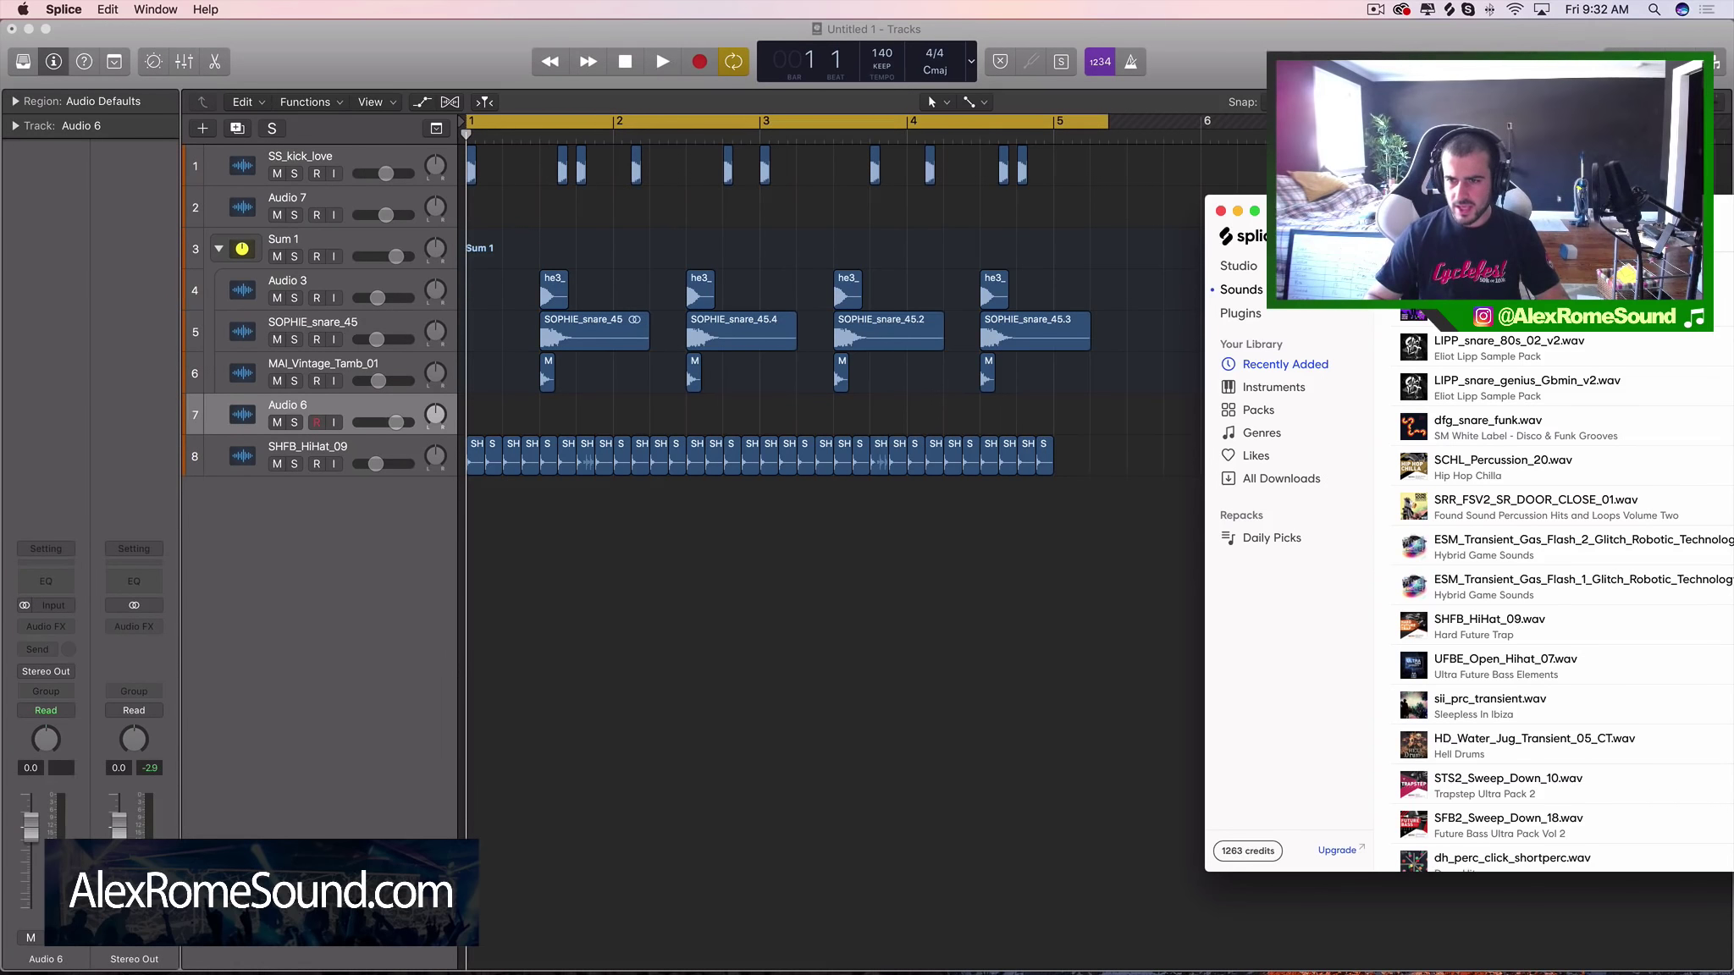
{"action": "left_click", "coordinate": [1255, 211]}
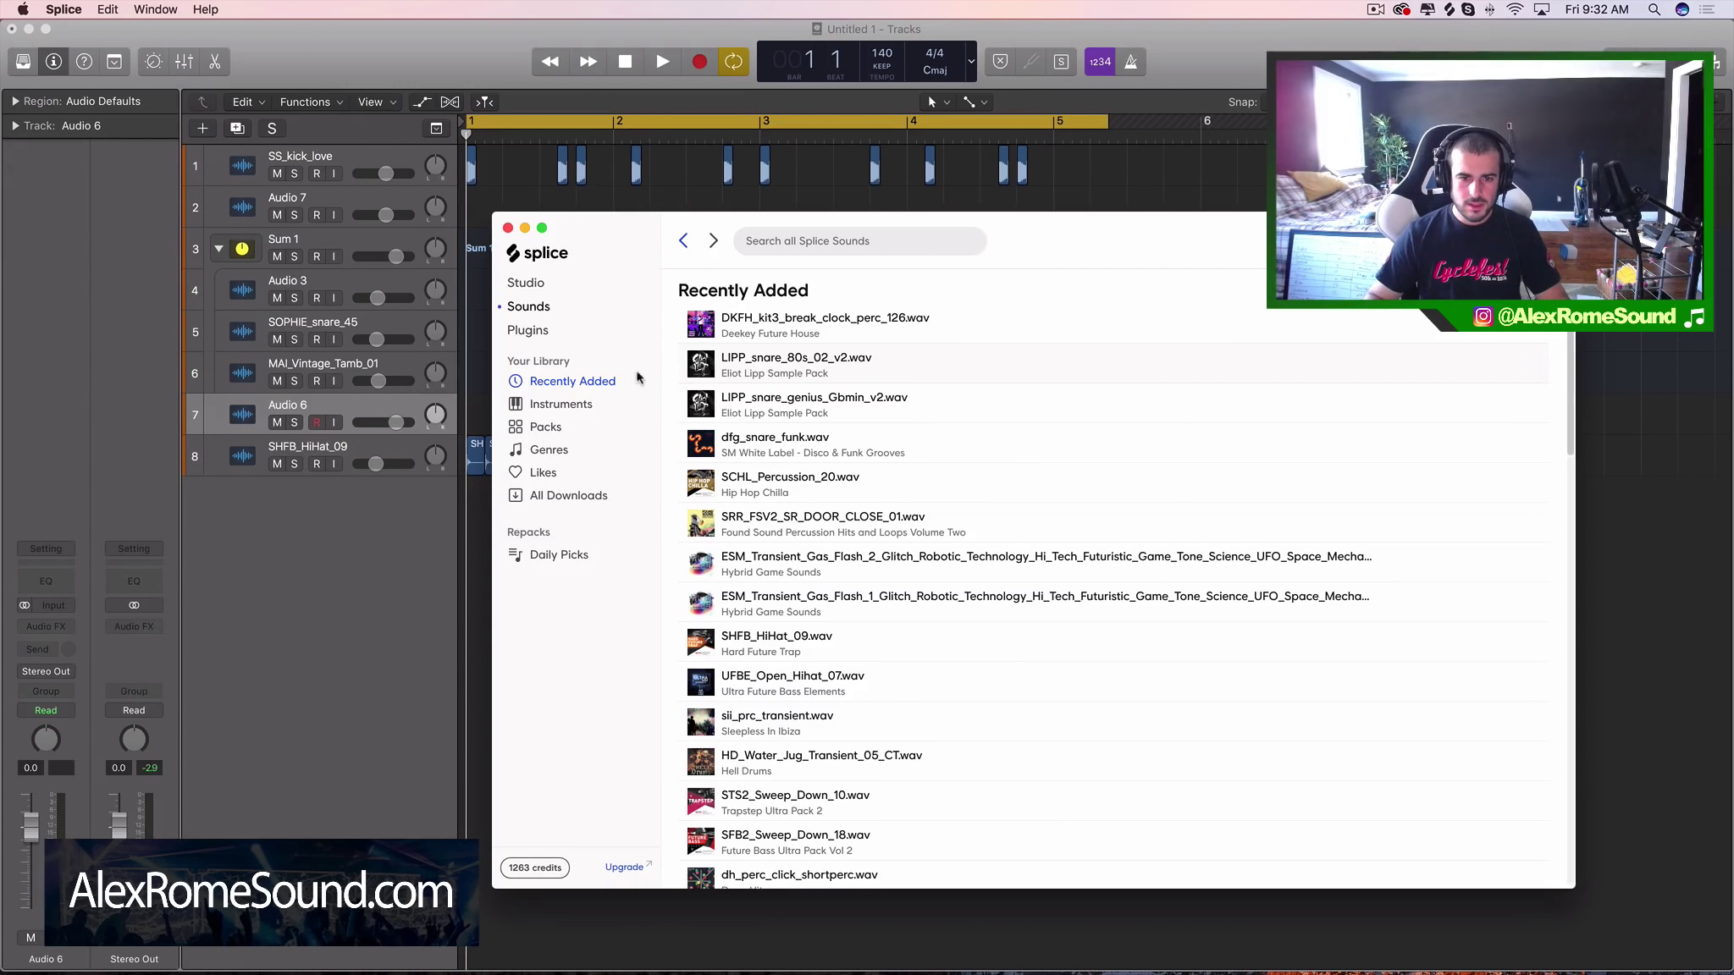
{"action": "left_click", "coordinate": [579, 411]}
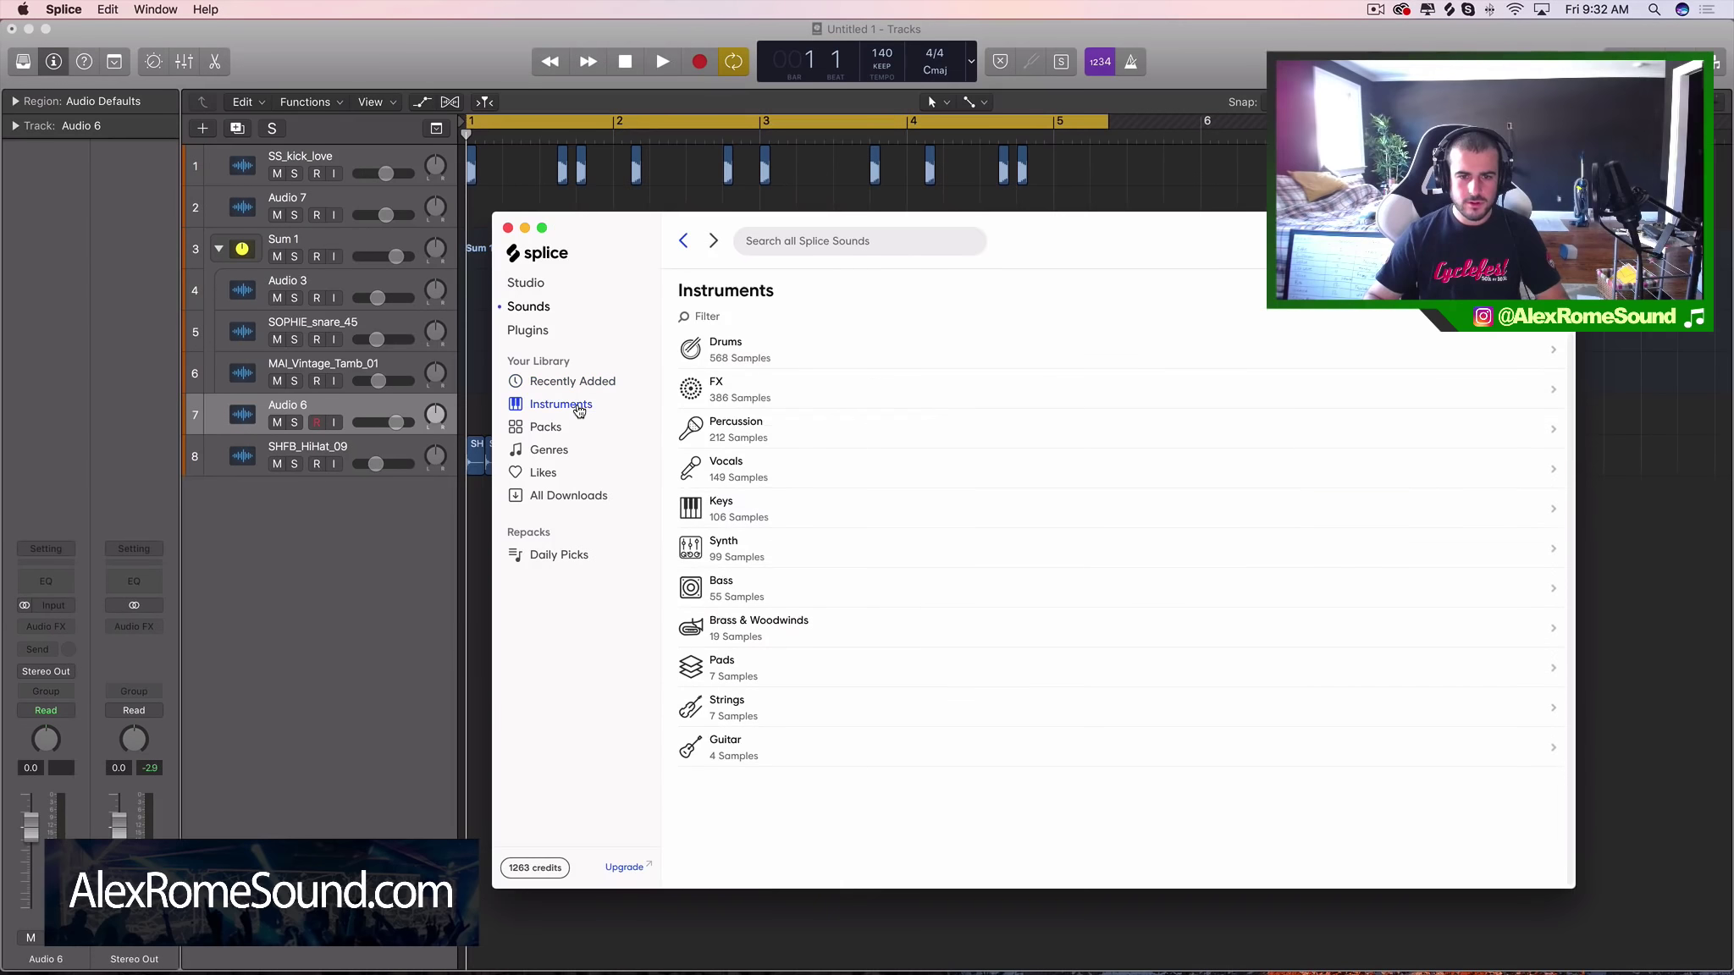
{"action": "left_click", "coordinate": [559, 309]}
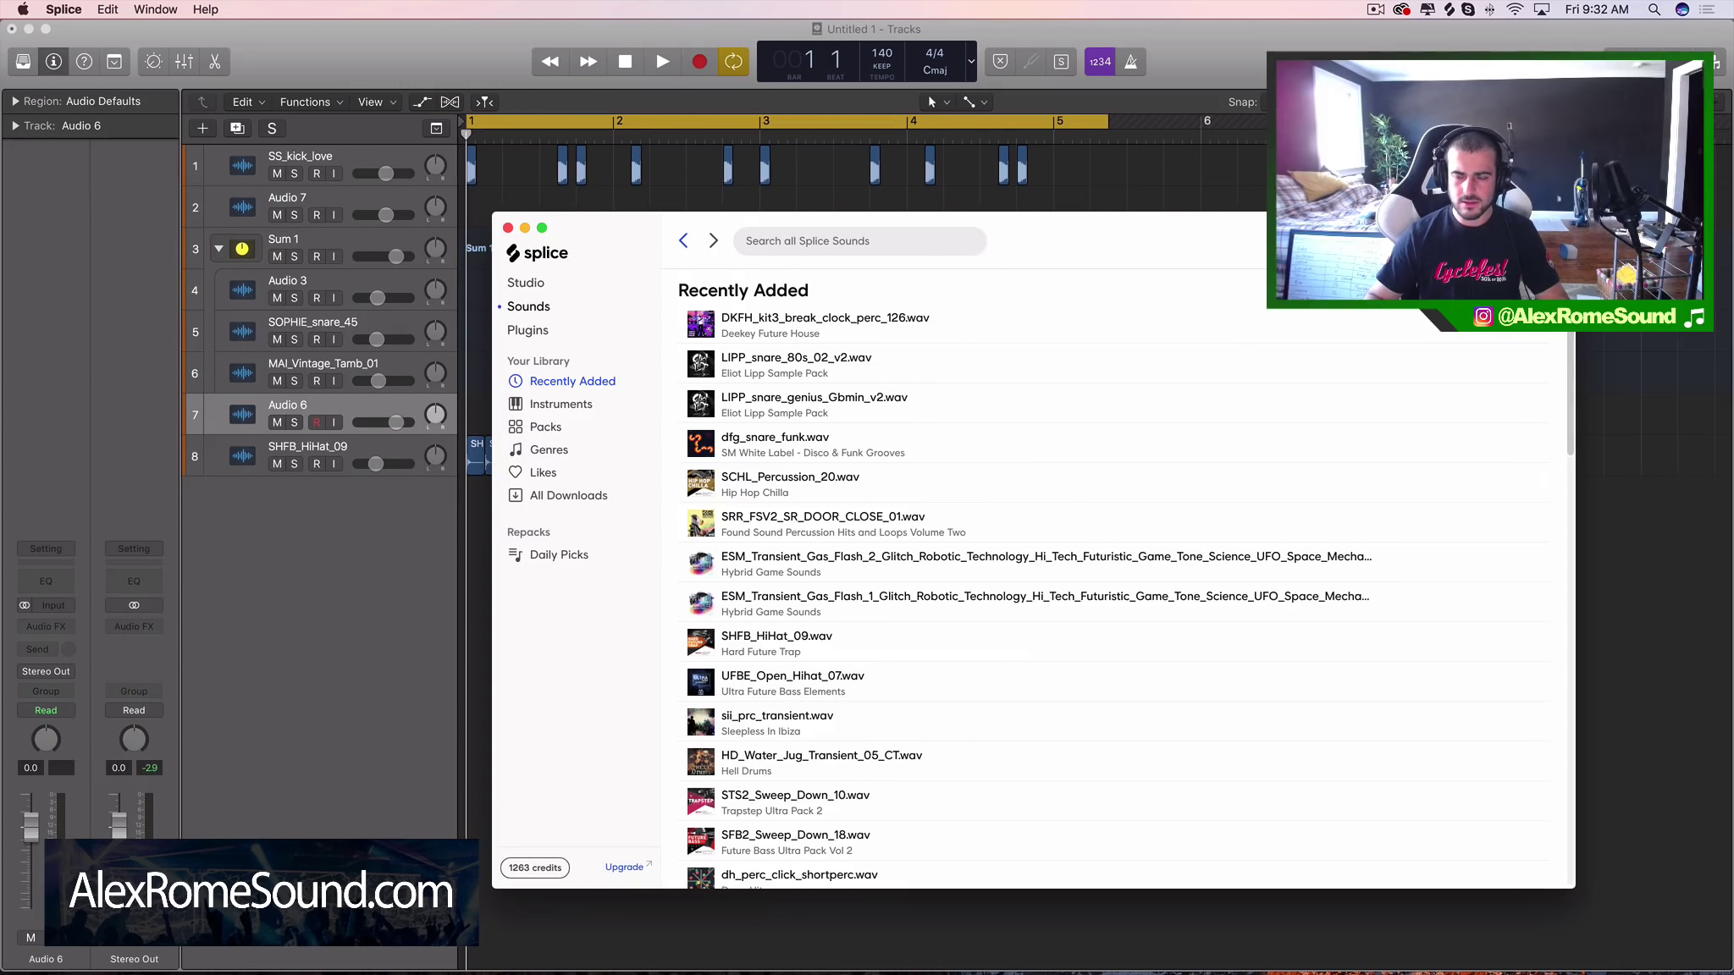
{"action": "mouse_move", "coordinate": [492, 280]}
{"action": "left_mouse_down"}
{"action": "mouse_move", "coordinate": [1323, 280]}
{"action": "mouse_move", "coordinate": [492, 279]}
{"action": "left_mouse_up"}
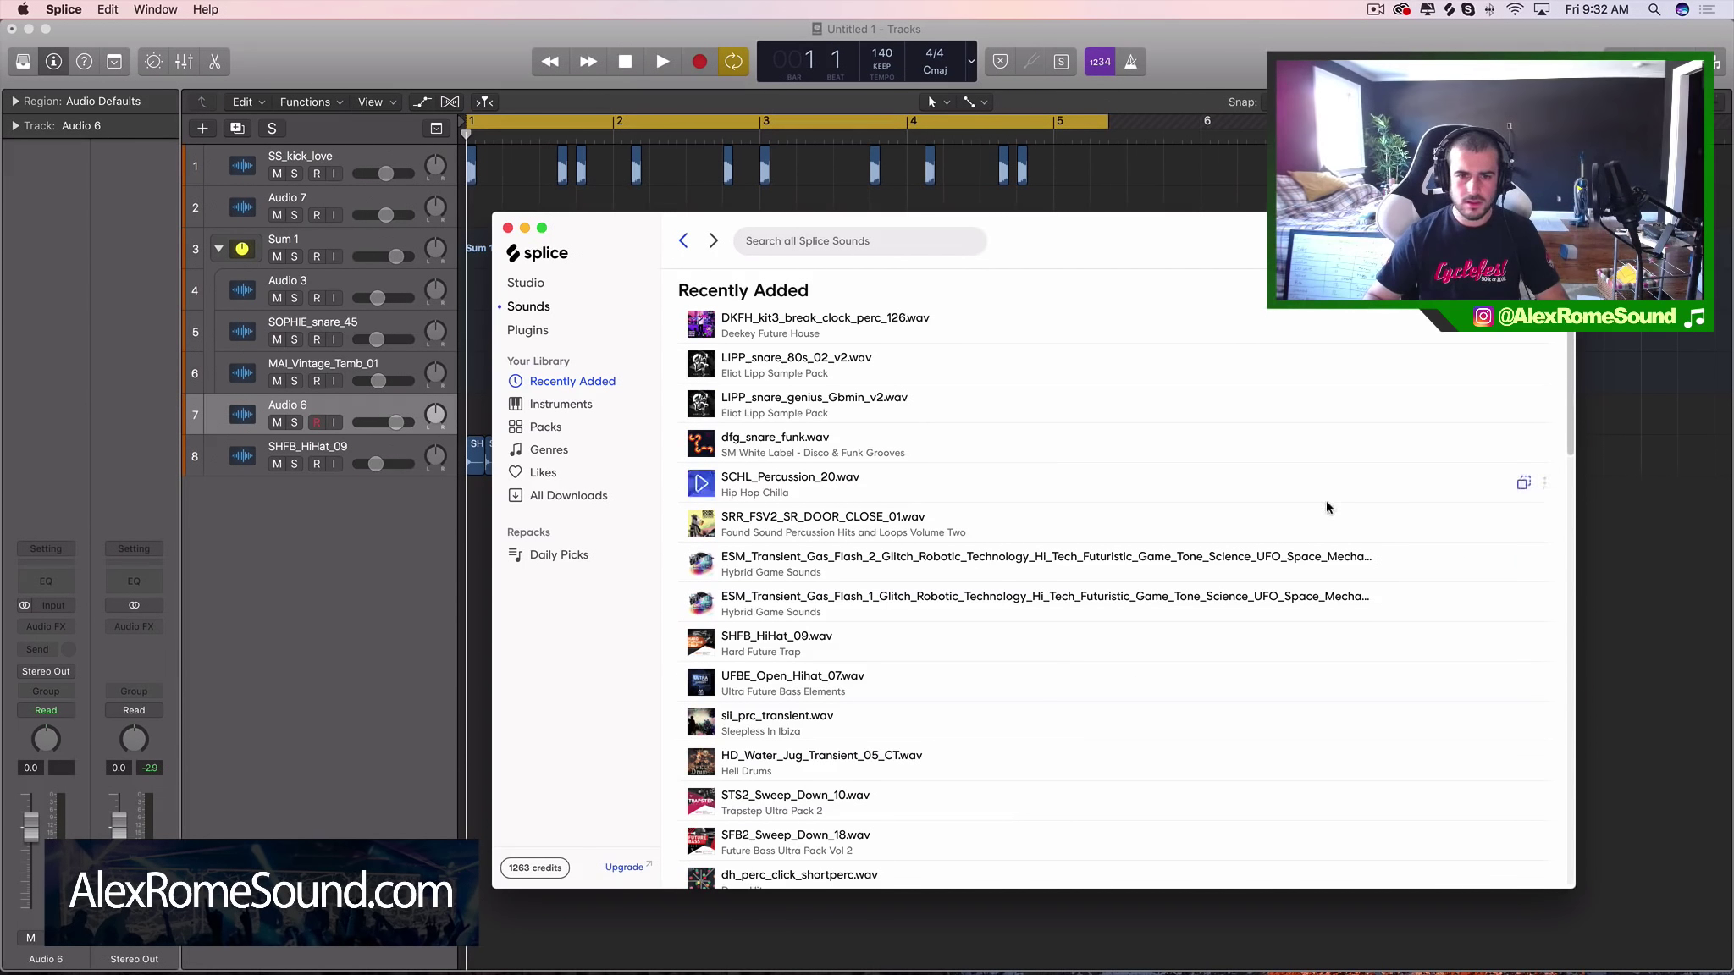
Step: Search all Splice sounds for "snare", clear the search and show the Recently Added sounds again
{"action": "left_click", "coordinate": [839, 243]}
{"action": "type", "text": "snare"}
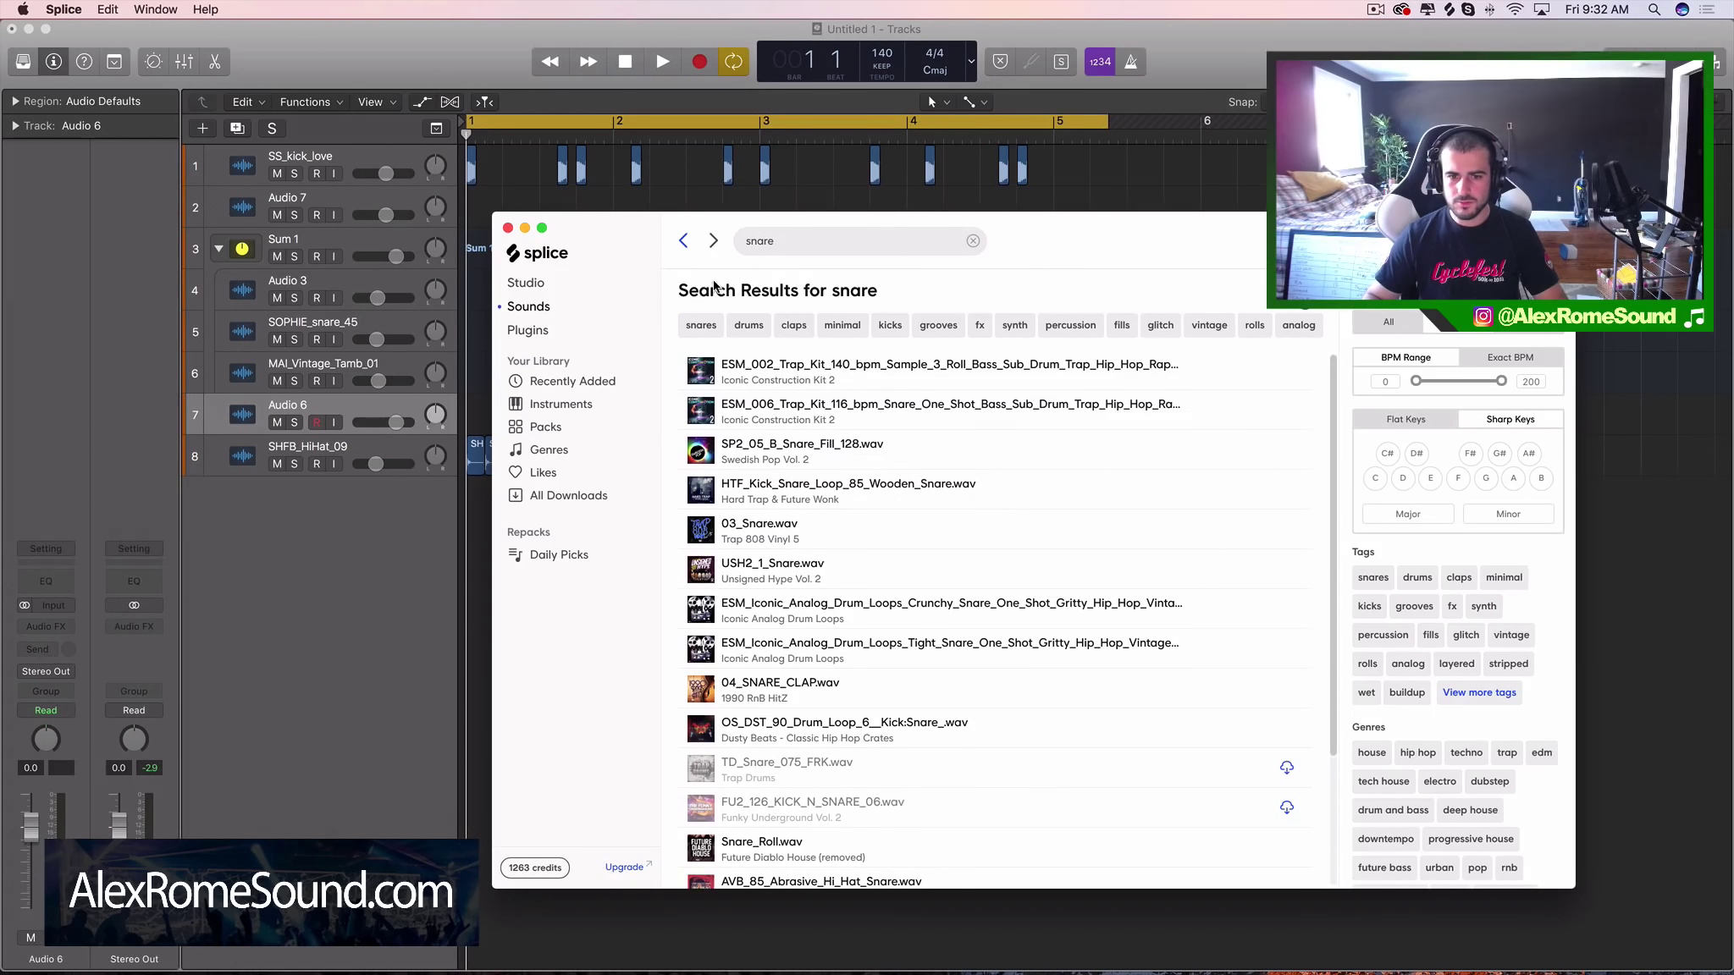
{"action": "key", "text": "BackSpace"}
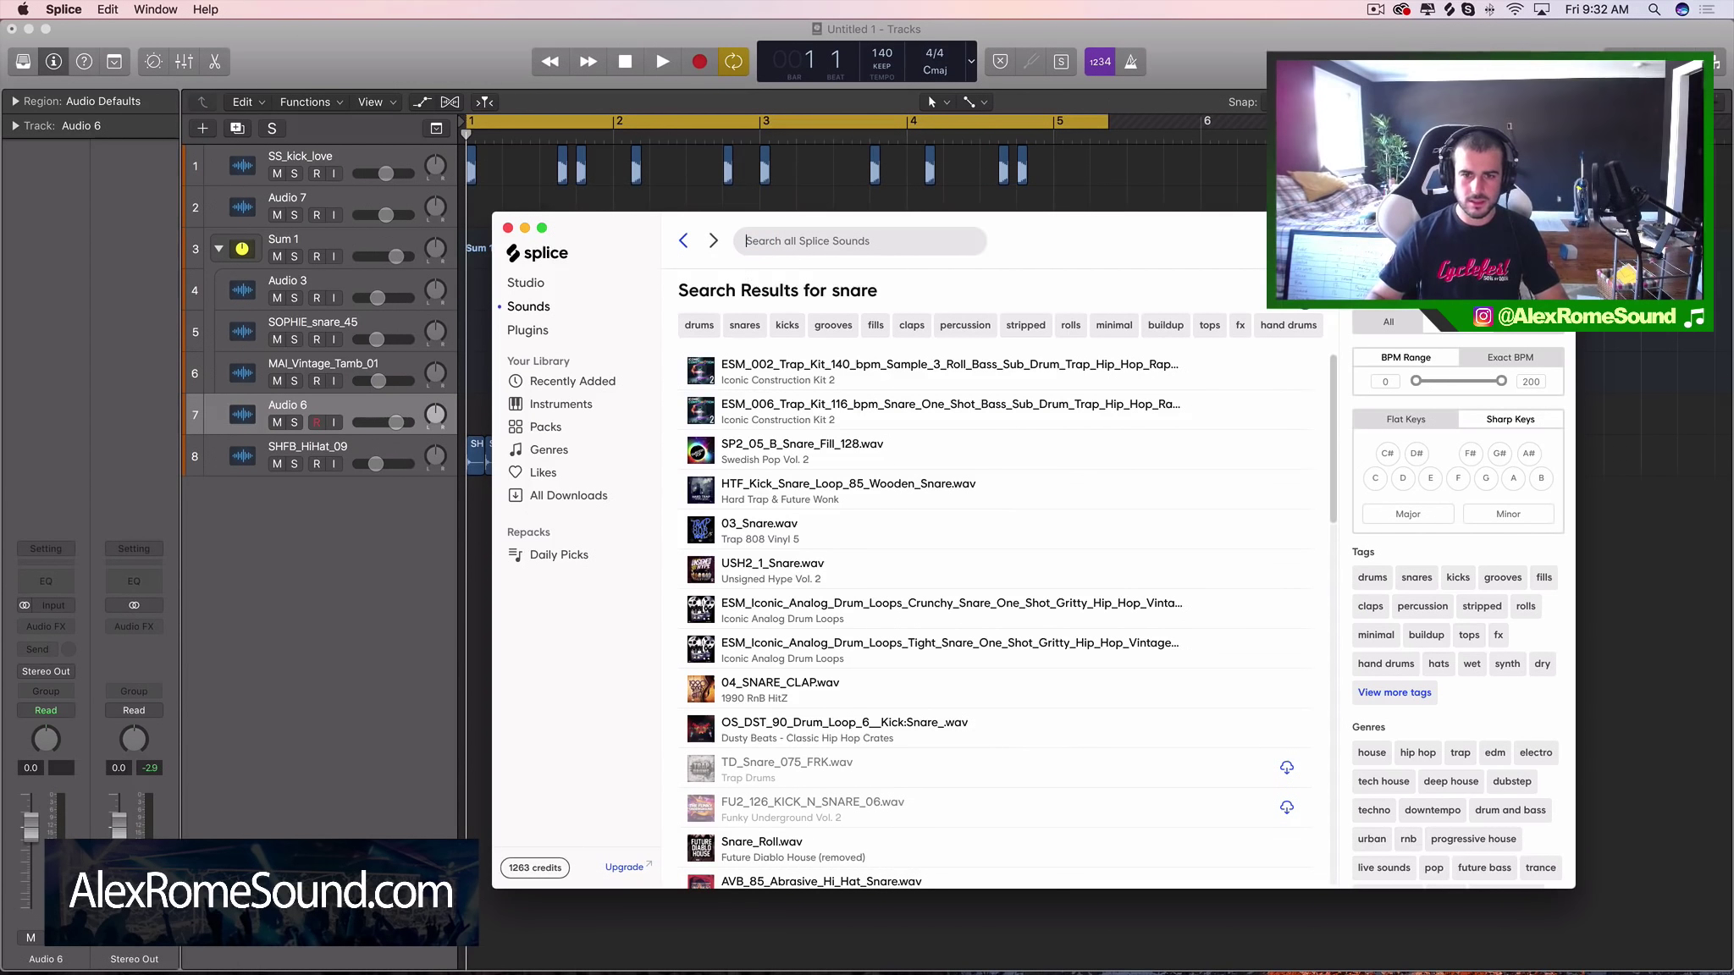
{"action": "left_click", "coordinate": [535, 290]}
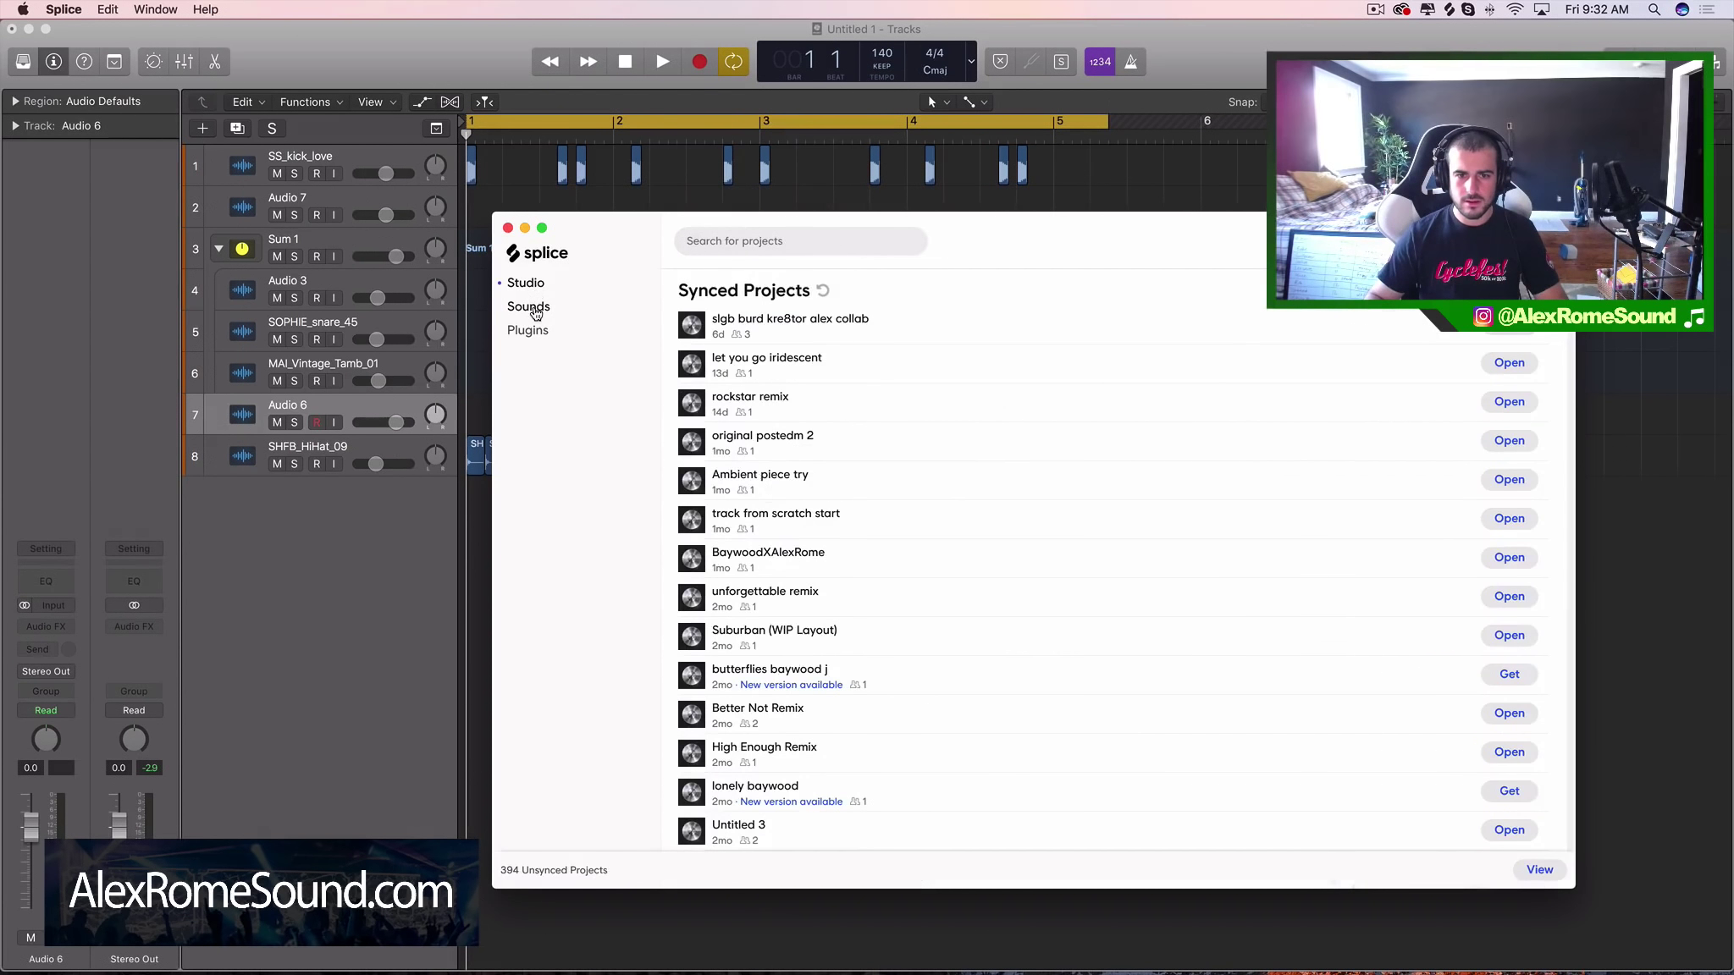
{"action": "left_click", "coordinate": [527, 310]}
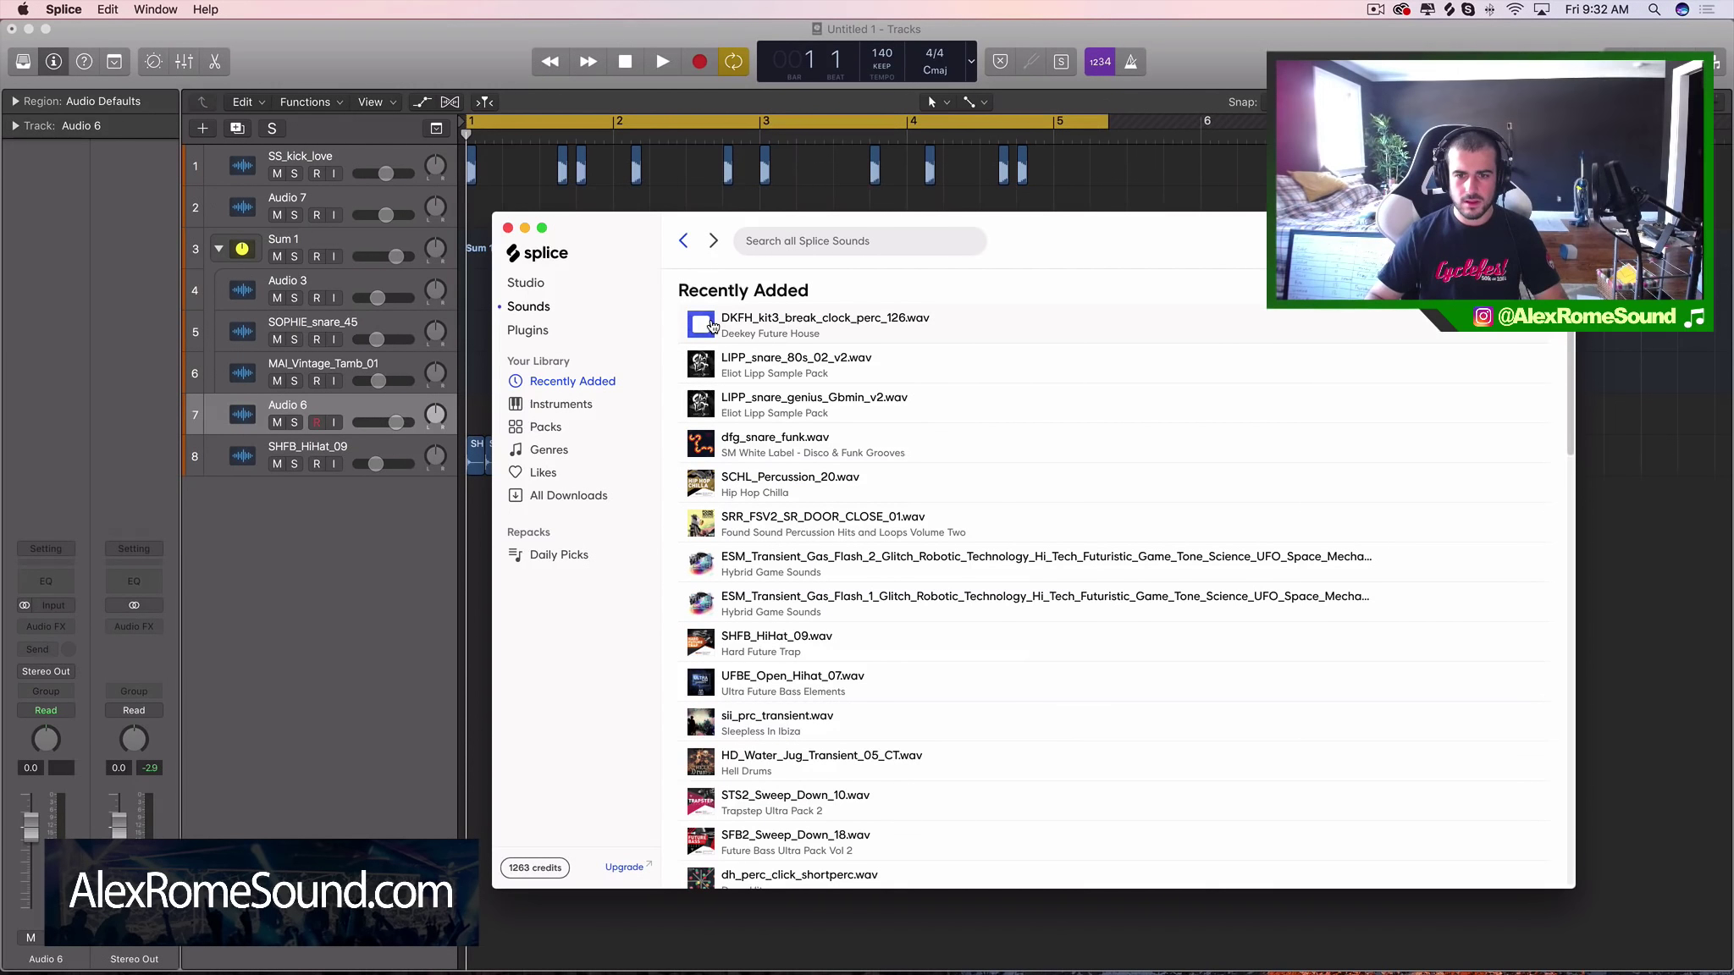
Step: Place DKFH_kit3_break_clock_perc_126.wav on the Audio 6 track at about beat 4 of bar 2 and set its region gain to +25.6 dB
{"action": "left_click_drag", "start_coordinate": [632, 231], "coordinate": [1131, 232]}
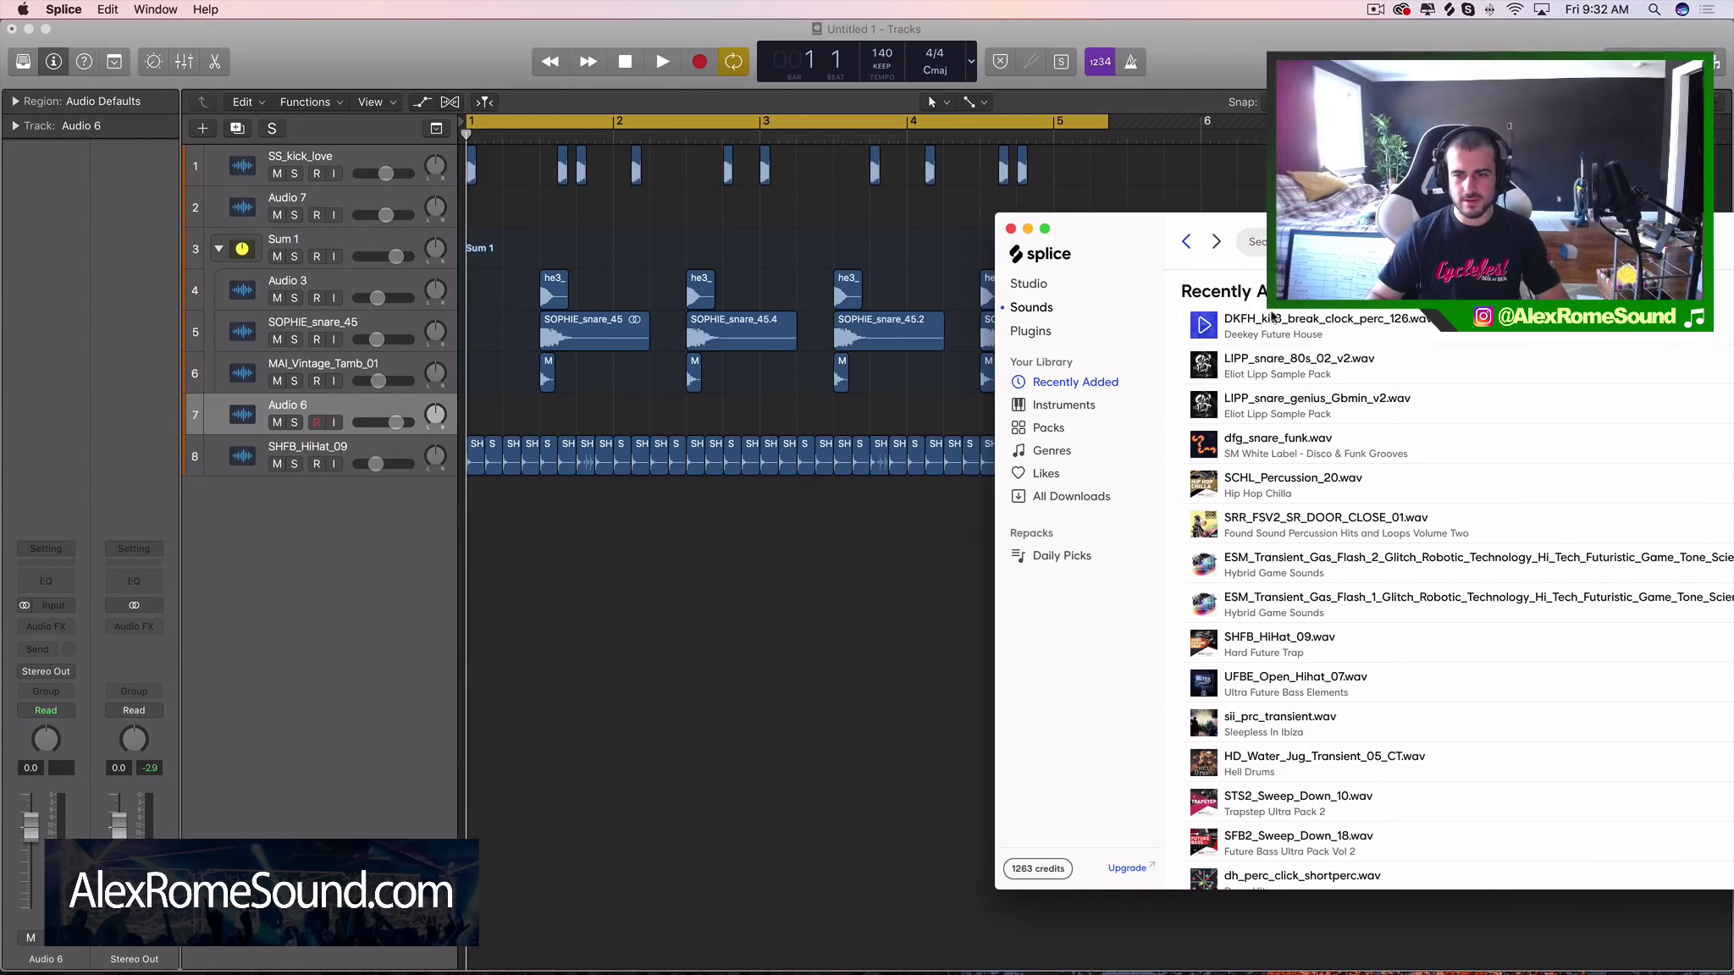
{"action": "left_click_drag", "start_coordinate": [1275, 318], "coordinate": [728, 416]}
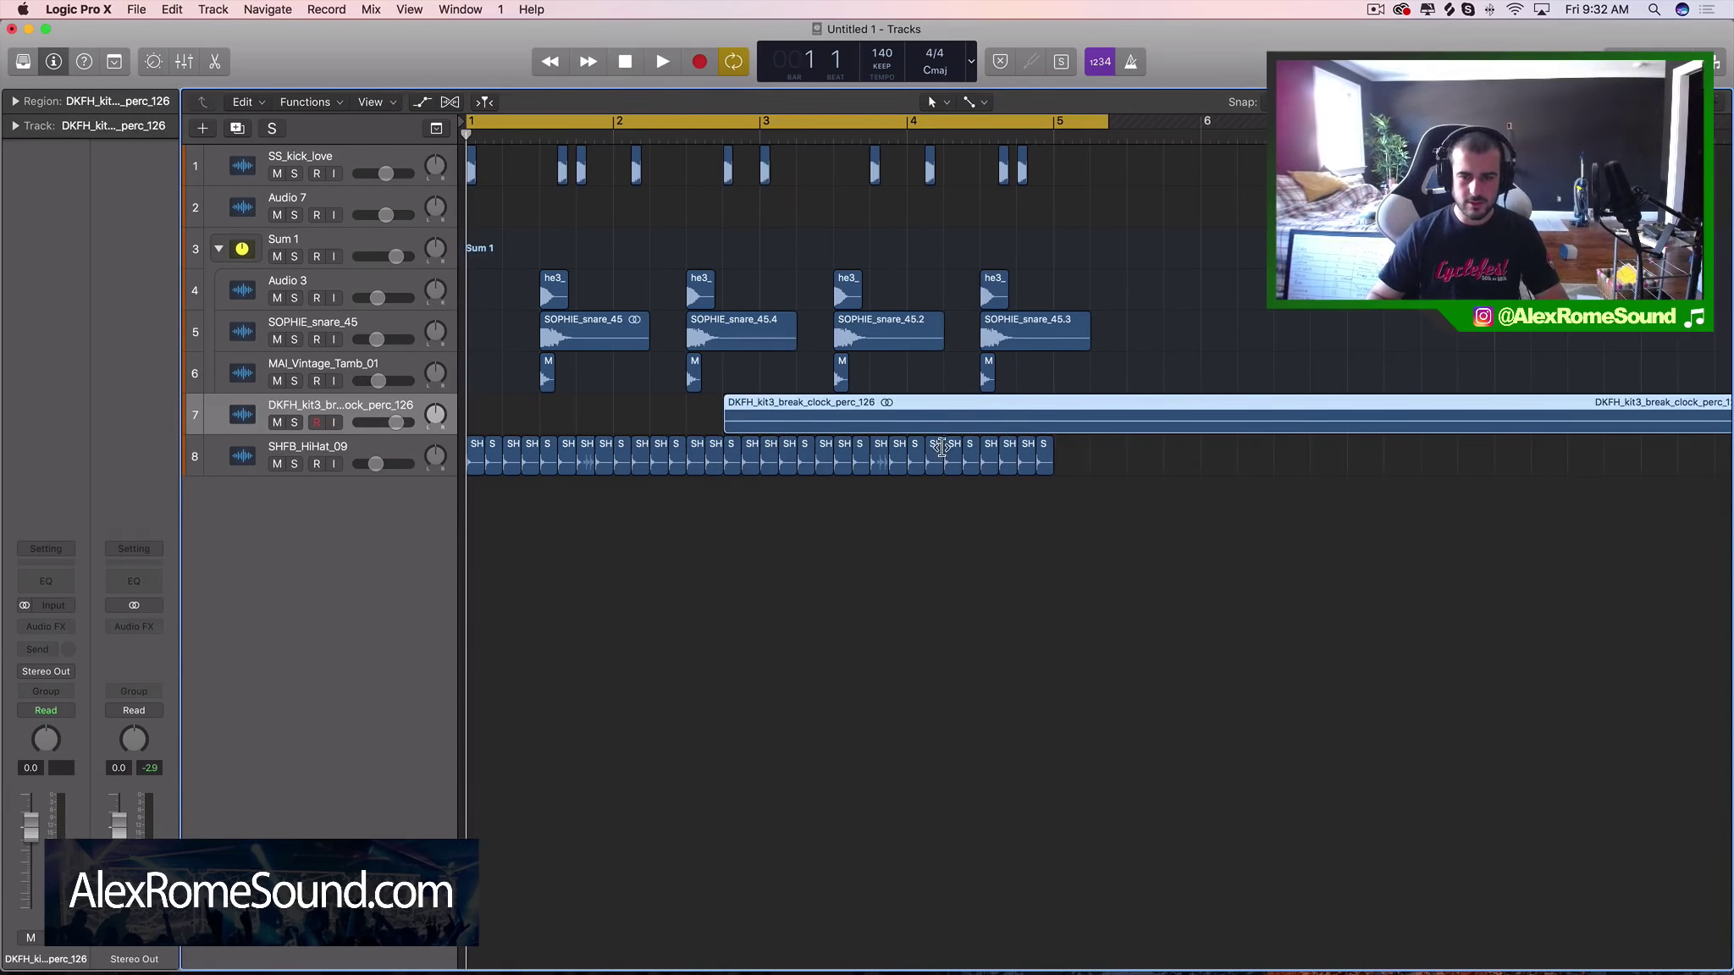
{"action": "left_click", "coordinate": [15, 101]}
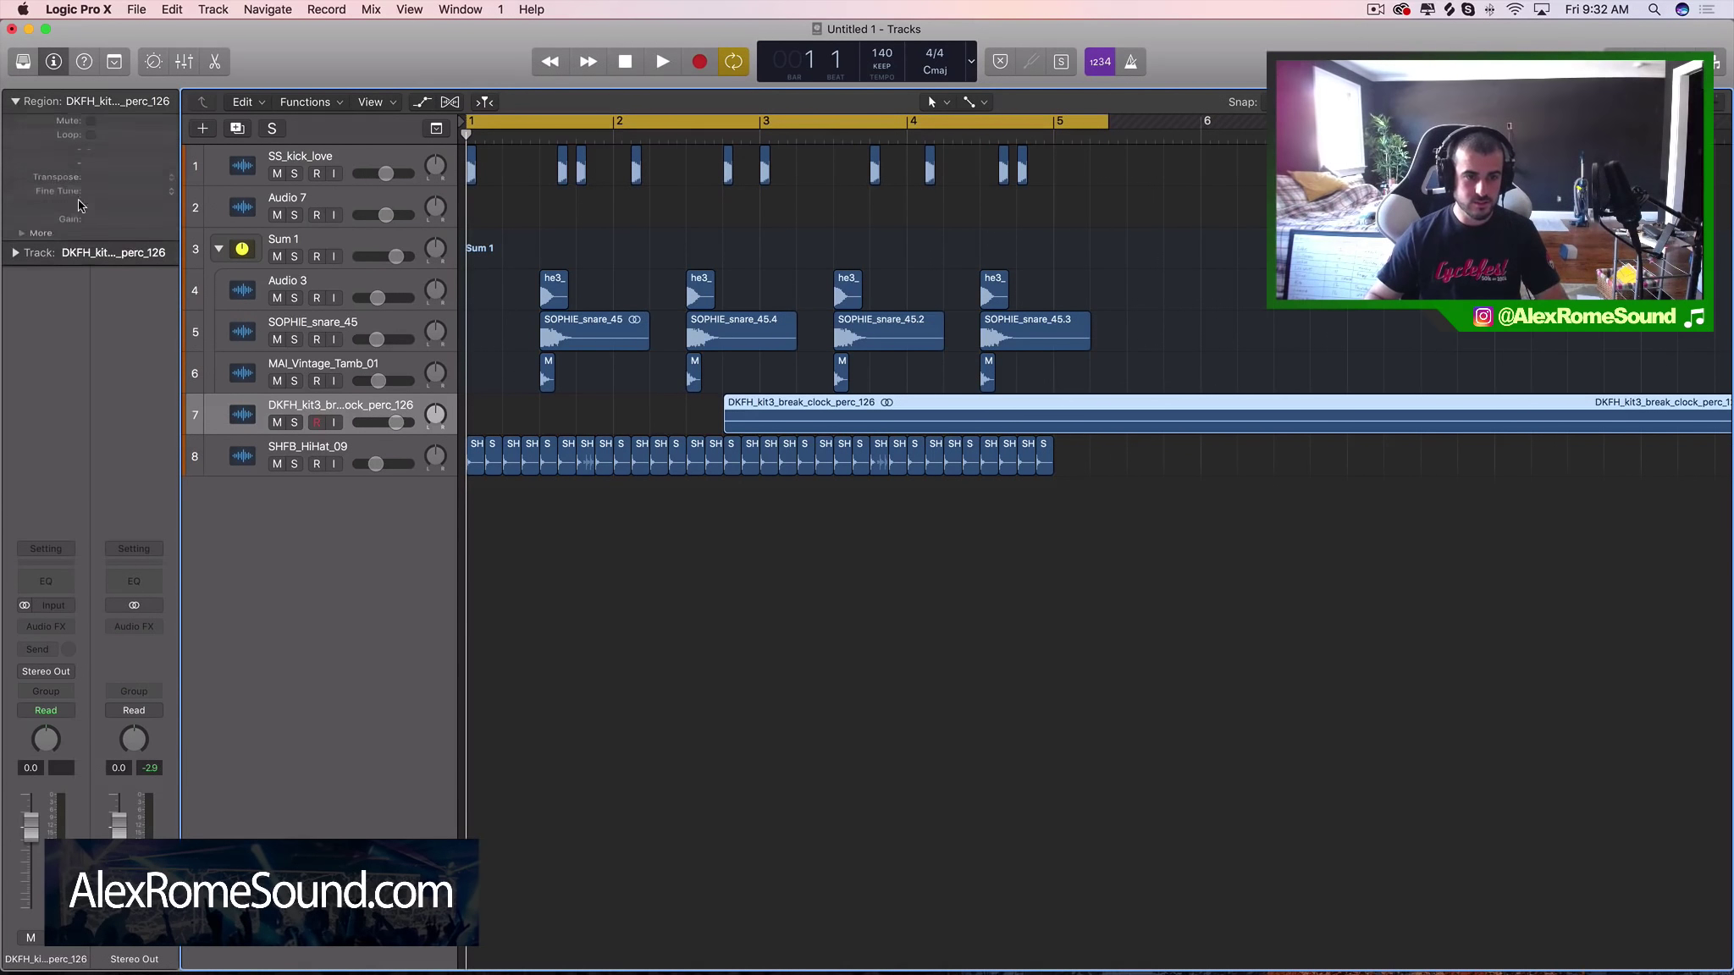
{"action": "left_click_drag", "start_coordinate": [93, 232], "coordinate": [95, 193]}
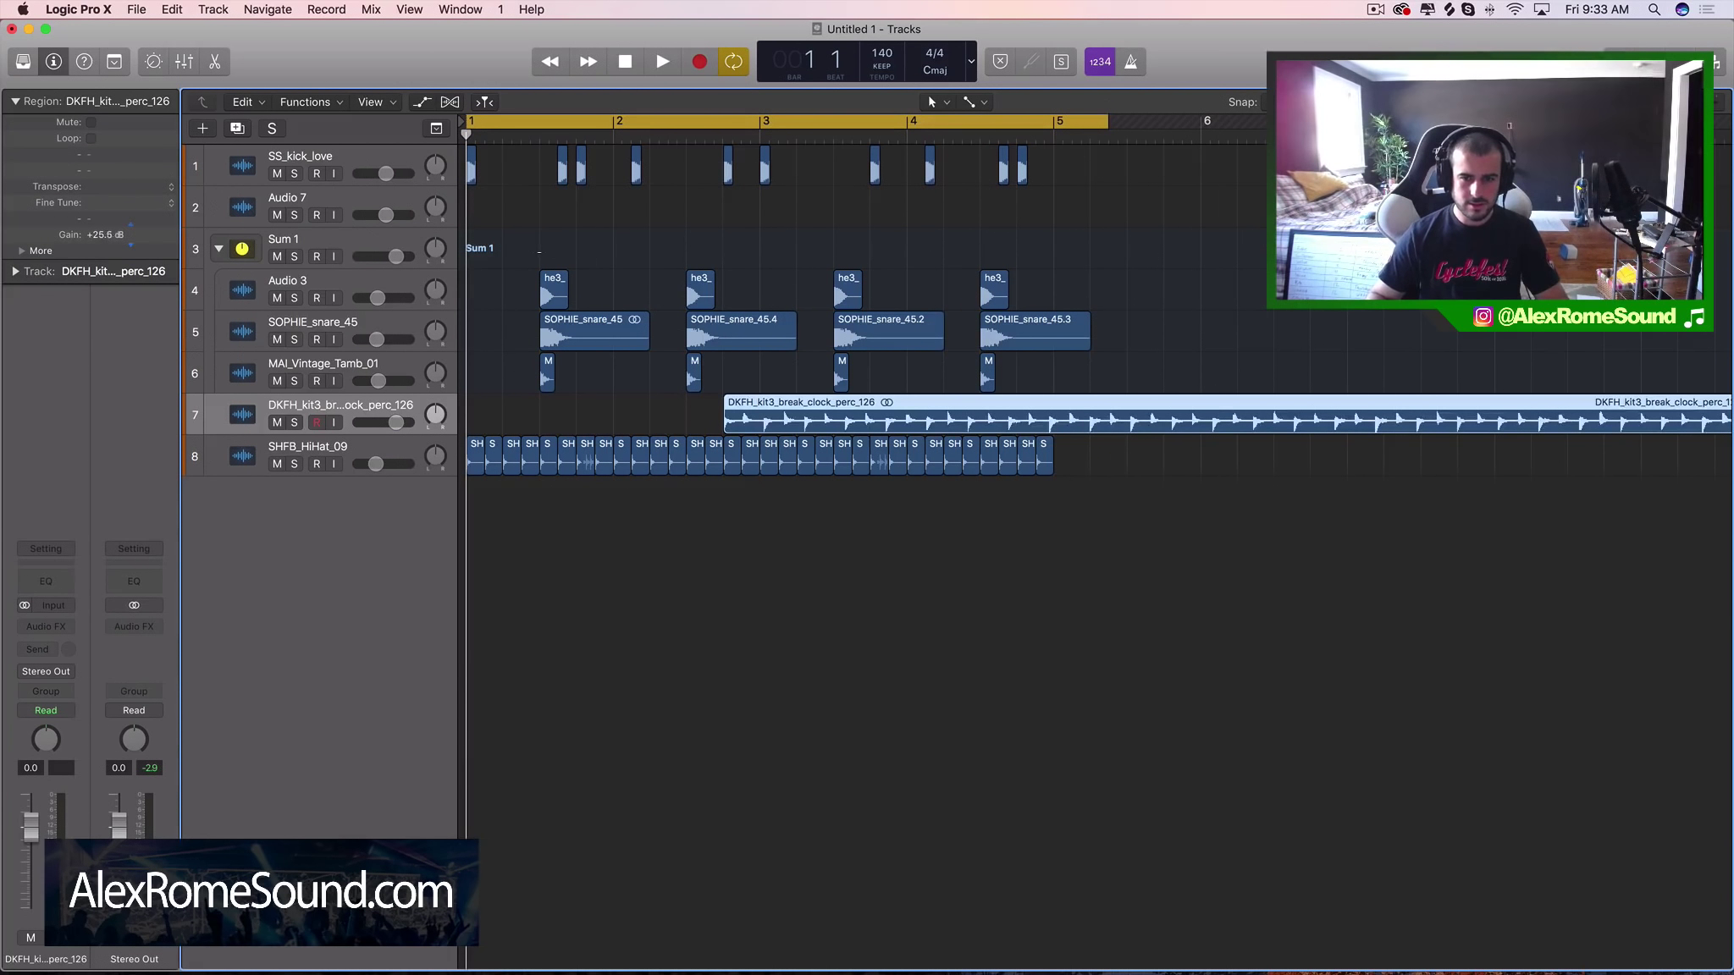
Step: Move the DKFH_kit3_break_clock_perc_126 region onto a new track below the hi-hats, starting at beat 3 of bar 2
{"action": "key", "text": "super+Right"}
{"action": "key", "text": "super+Right"}
{"action": "key", "text": "super+Right"}
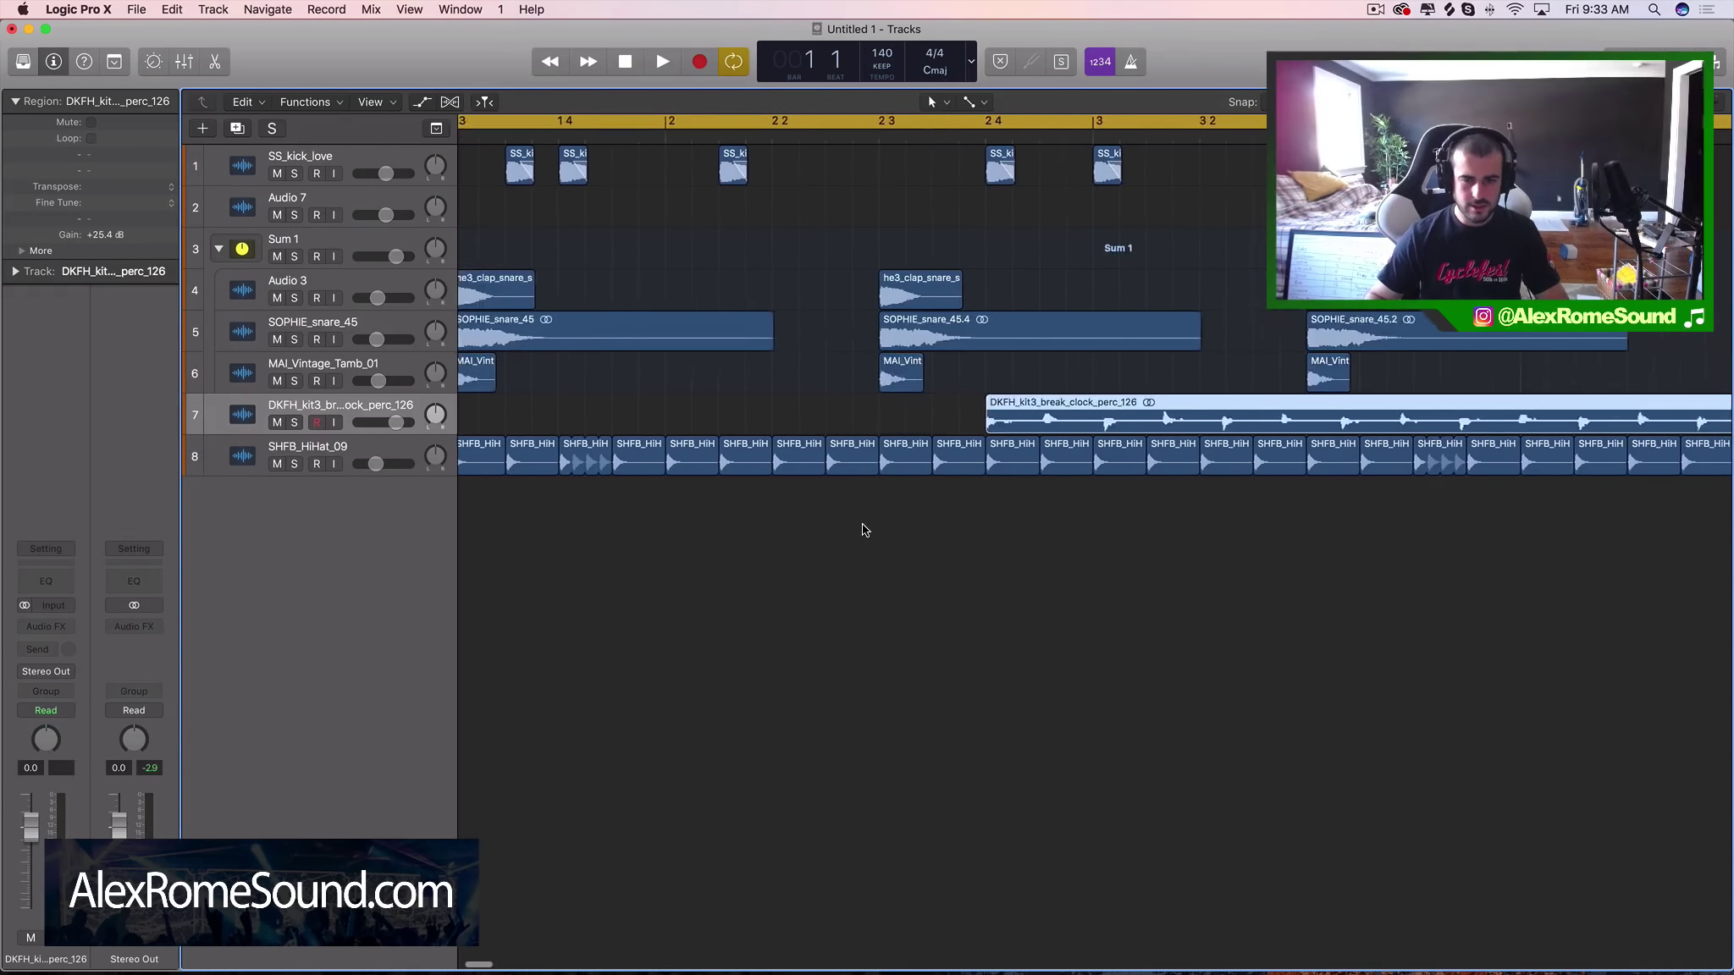
{"action": "scroll", "coordinate": [897, 434], "scroll_direction": "left", "scroll_amount": 2}
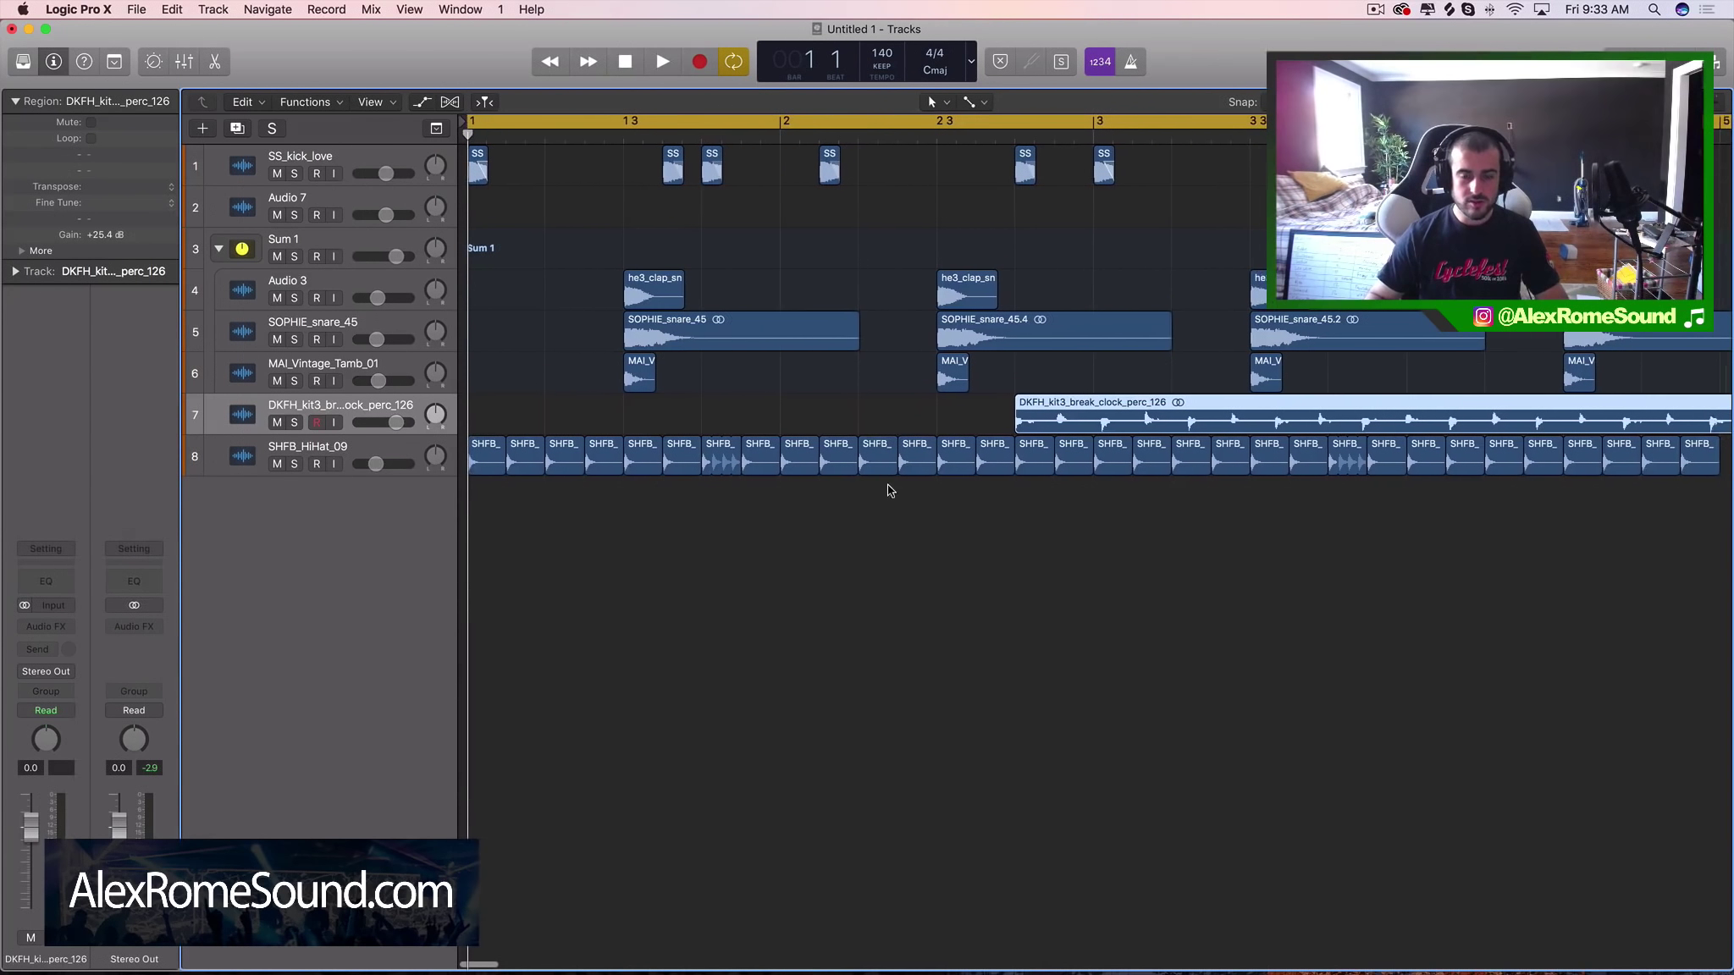
{"action": "left_click", "coordinate": [1083, 593]}
{"action": "left_click_drag", "start_coordinate": [1180, 412], "coordinate": [1004, 502]}
{"action": "left_click", "coordinate": [971, 567]}
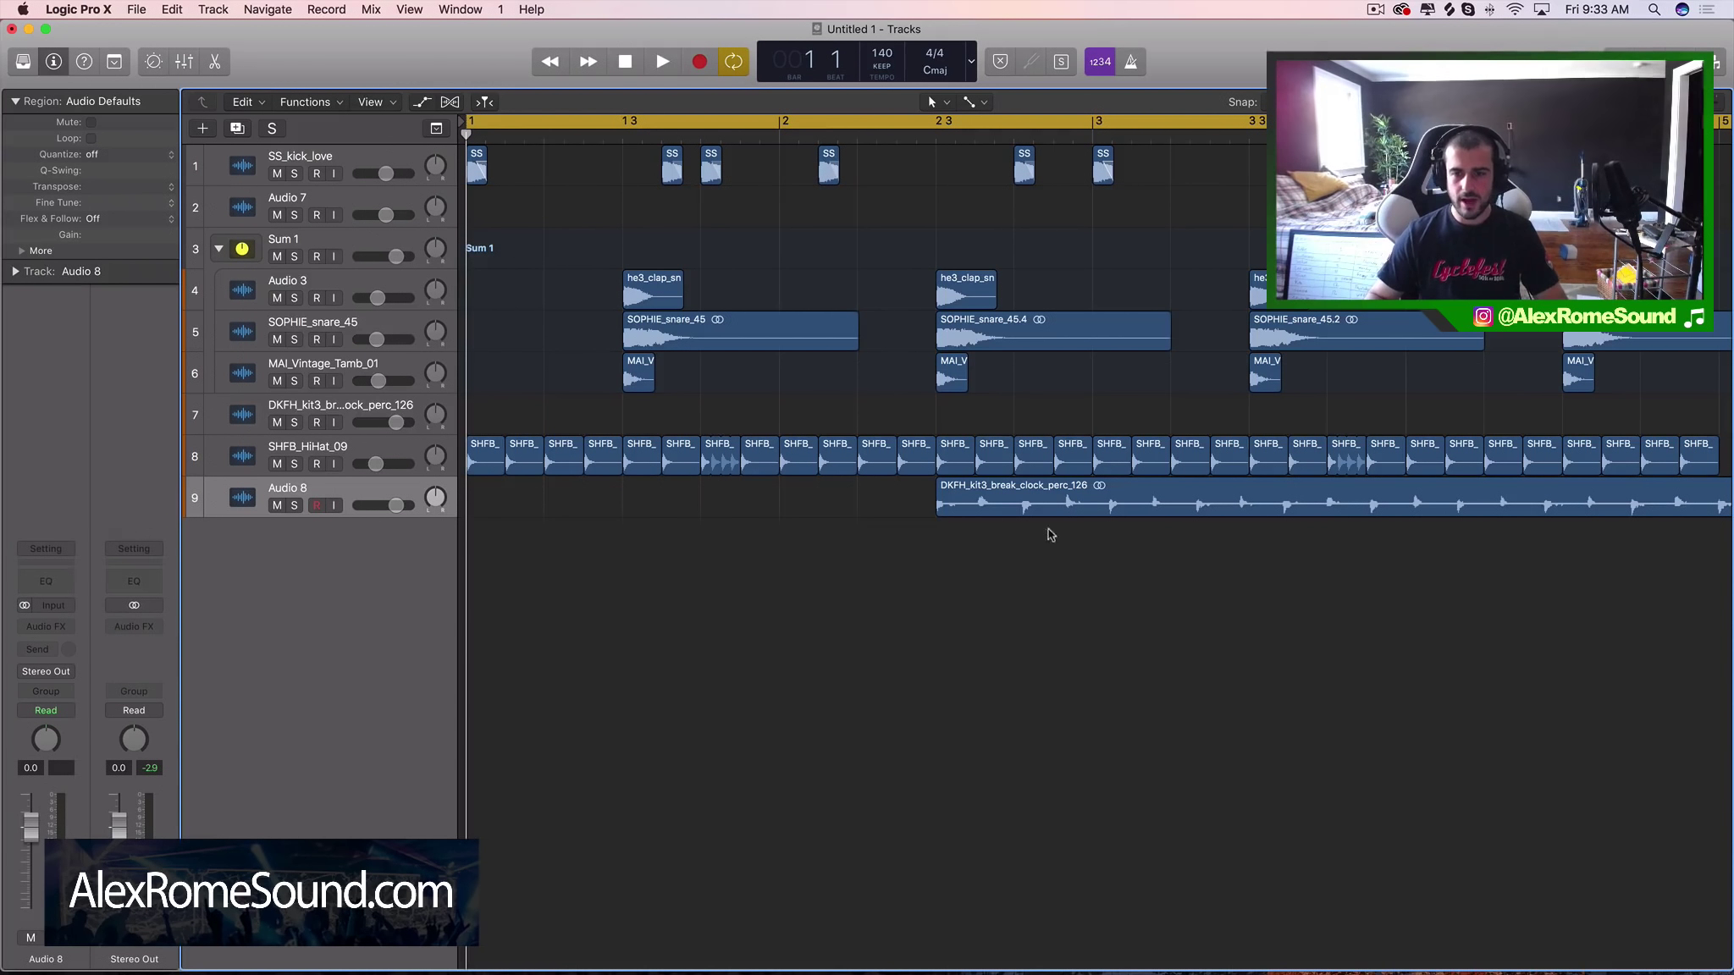
Step: Split the percussion region at 3 1 1 81 with the Scissors Tool and delete everything after the cut
{"action": "left_click", "coordinate": [1062, 500]}
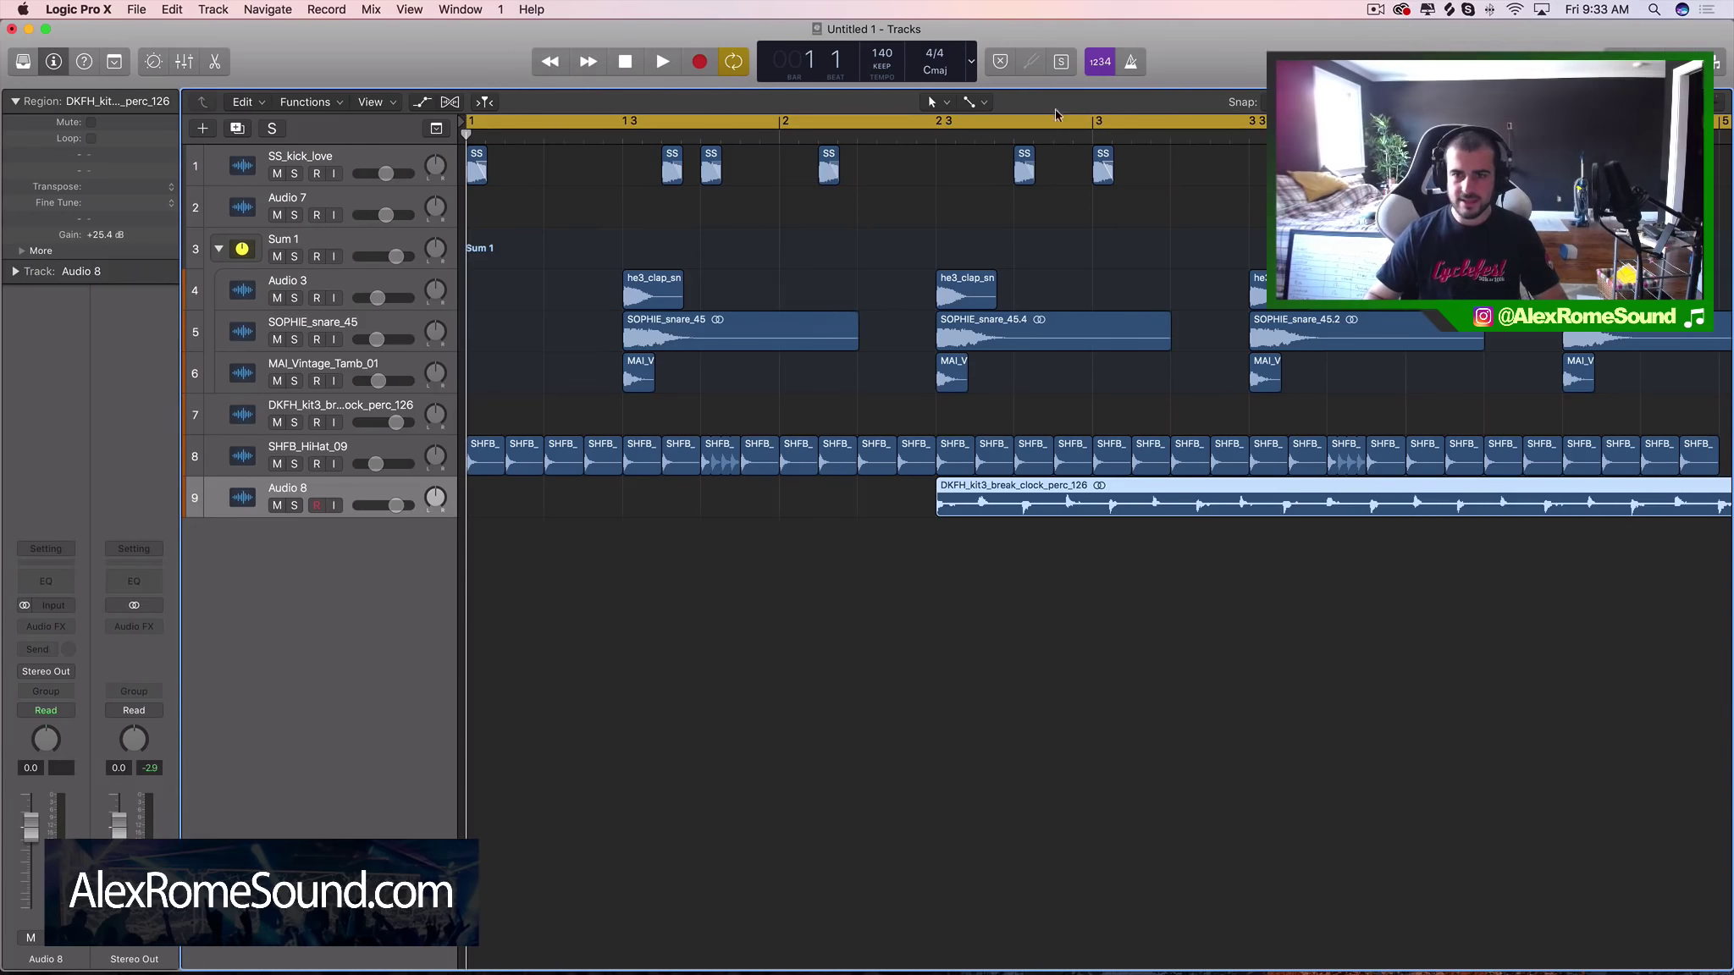
{"action": "left_click", "coordinate": [976, 103]}
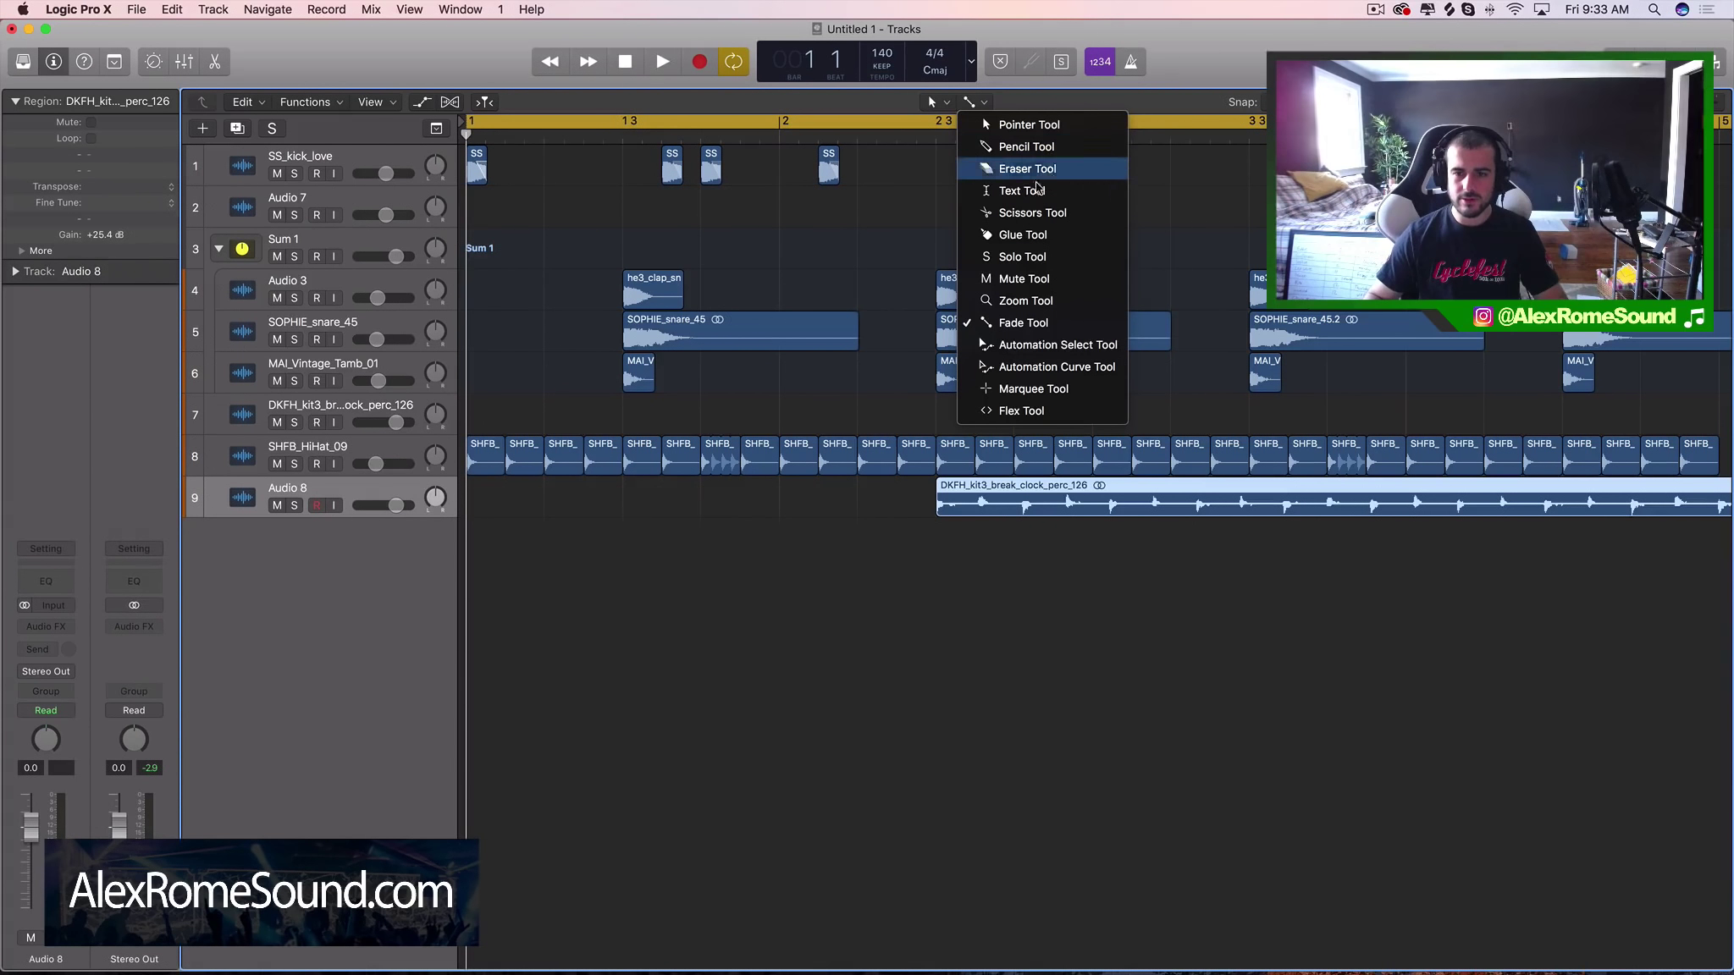
{"action": "left_click", "coordinate": [1023, 215]}
{"action": "left_click", "coordinate": [1105, 499], "text": "super"}
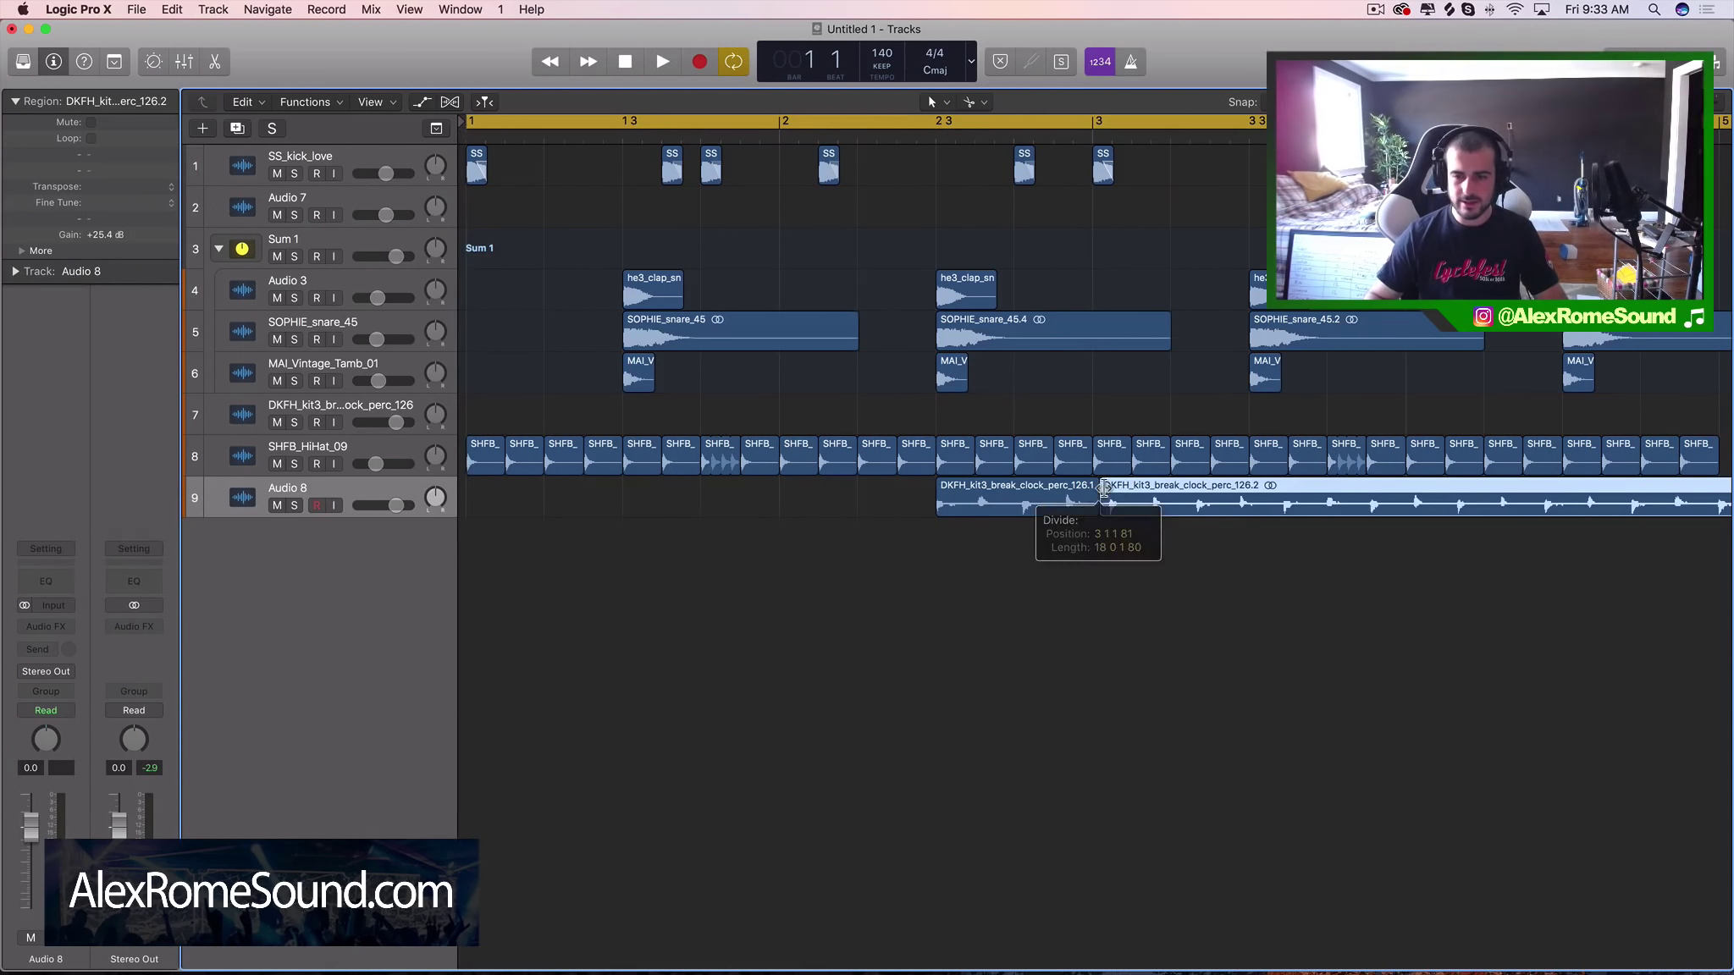
{"action": "key", "text": "Delete"}
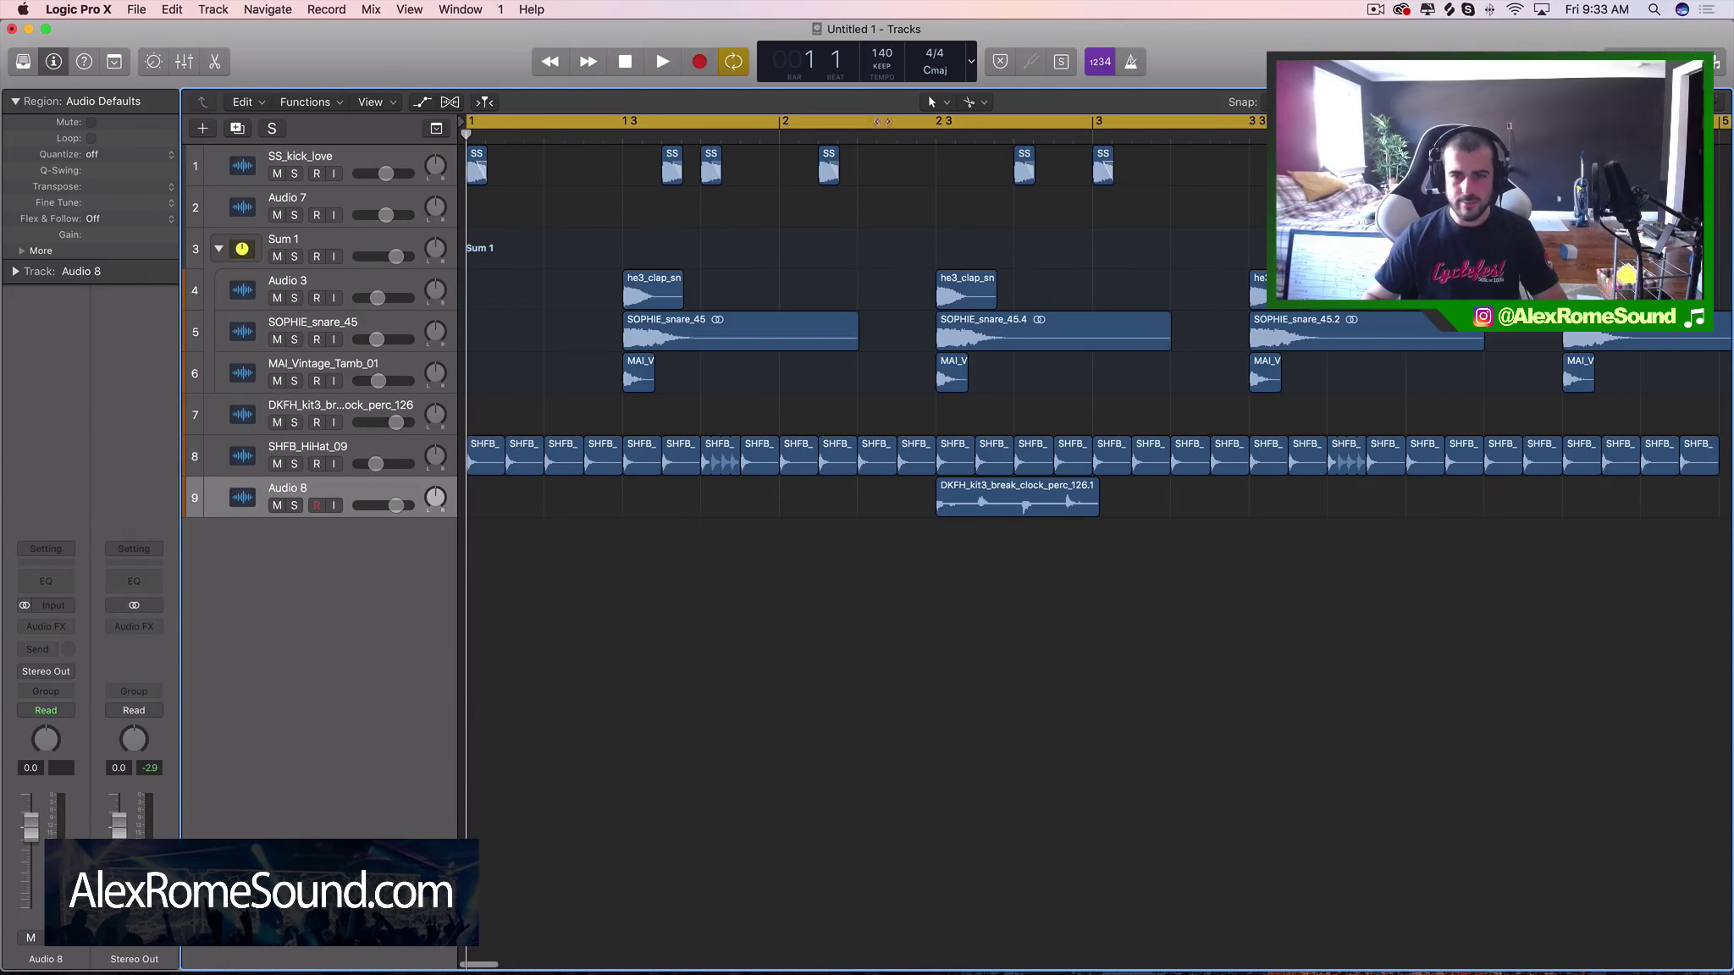
Step: Start the cycle range at bar 2, play it and shift the shortened percussion region to just past the middle of beat 3
{"action": "left_click", "coordinate": [789, 116]}
{"action": "key", "text": "space"}
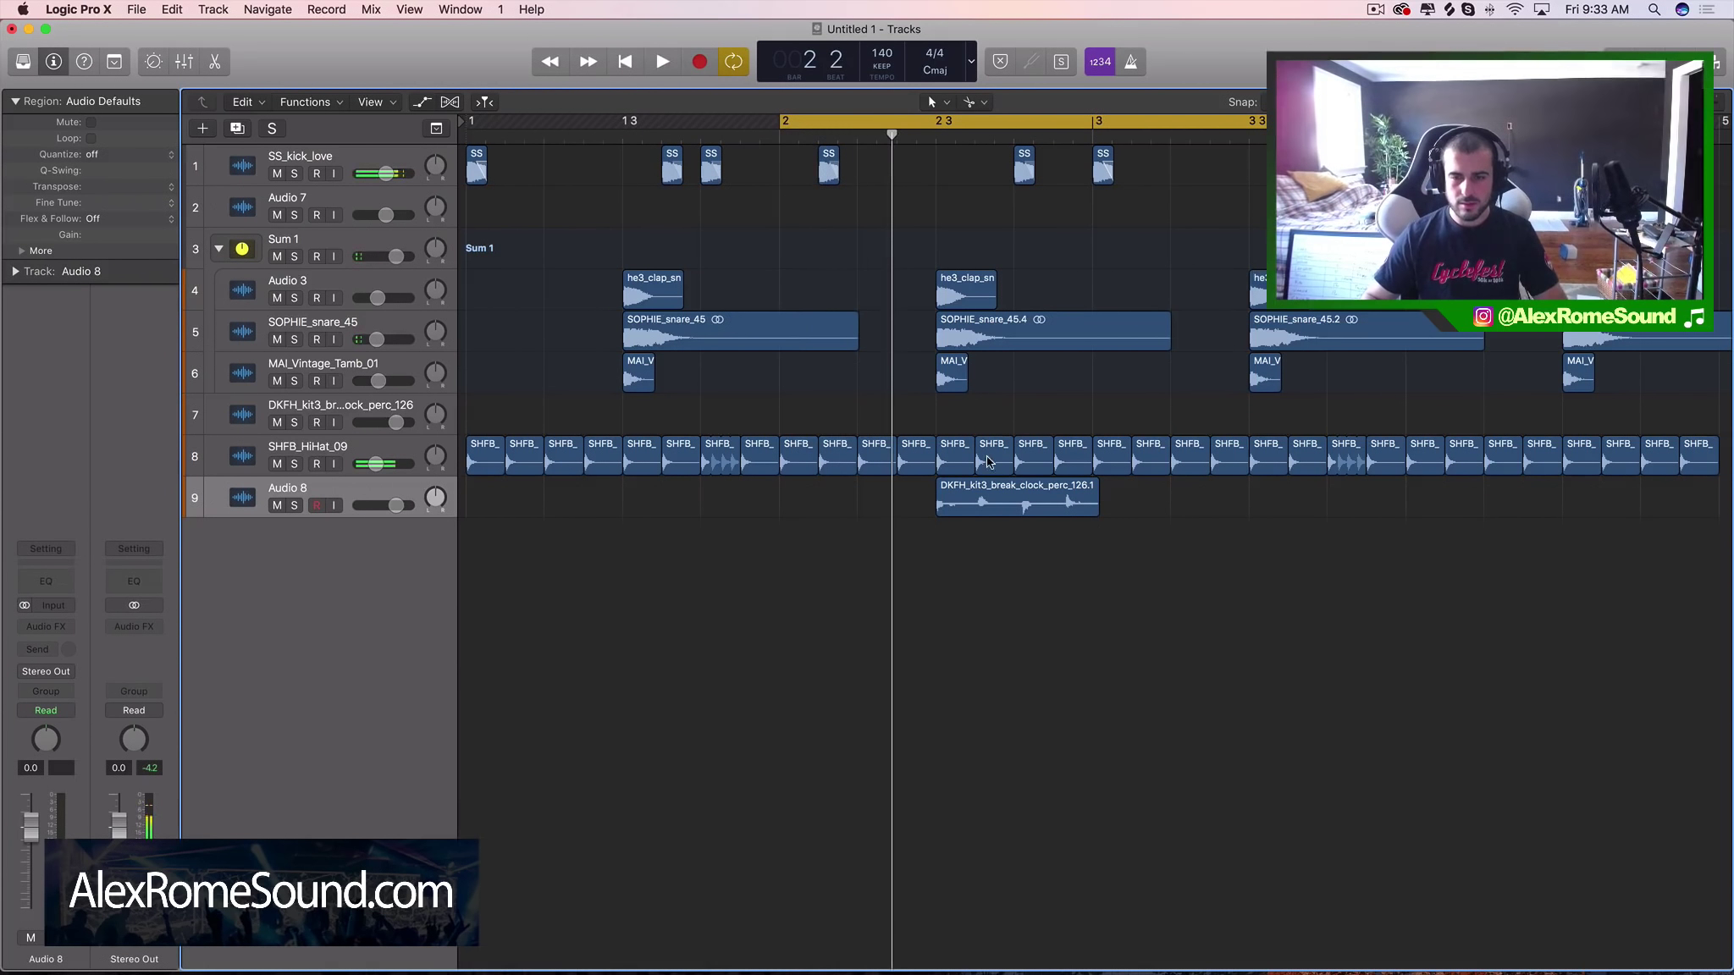
{"action": "left_click", "coordinate": [980, 489]}
{"action": "left_click_drag", "start_coordinate": [980, 490], "coordinate": [1033, 497]}
Step: Audition the percussion in the cycle and lower the Audio 8 track volume to -12.6 dB
{"action": "key", "text": "space"}
{"action": "key", "text": "space"}
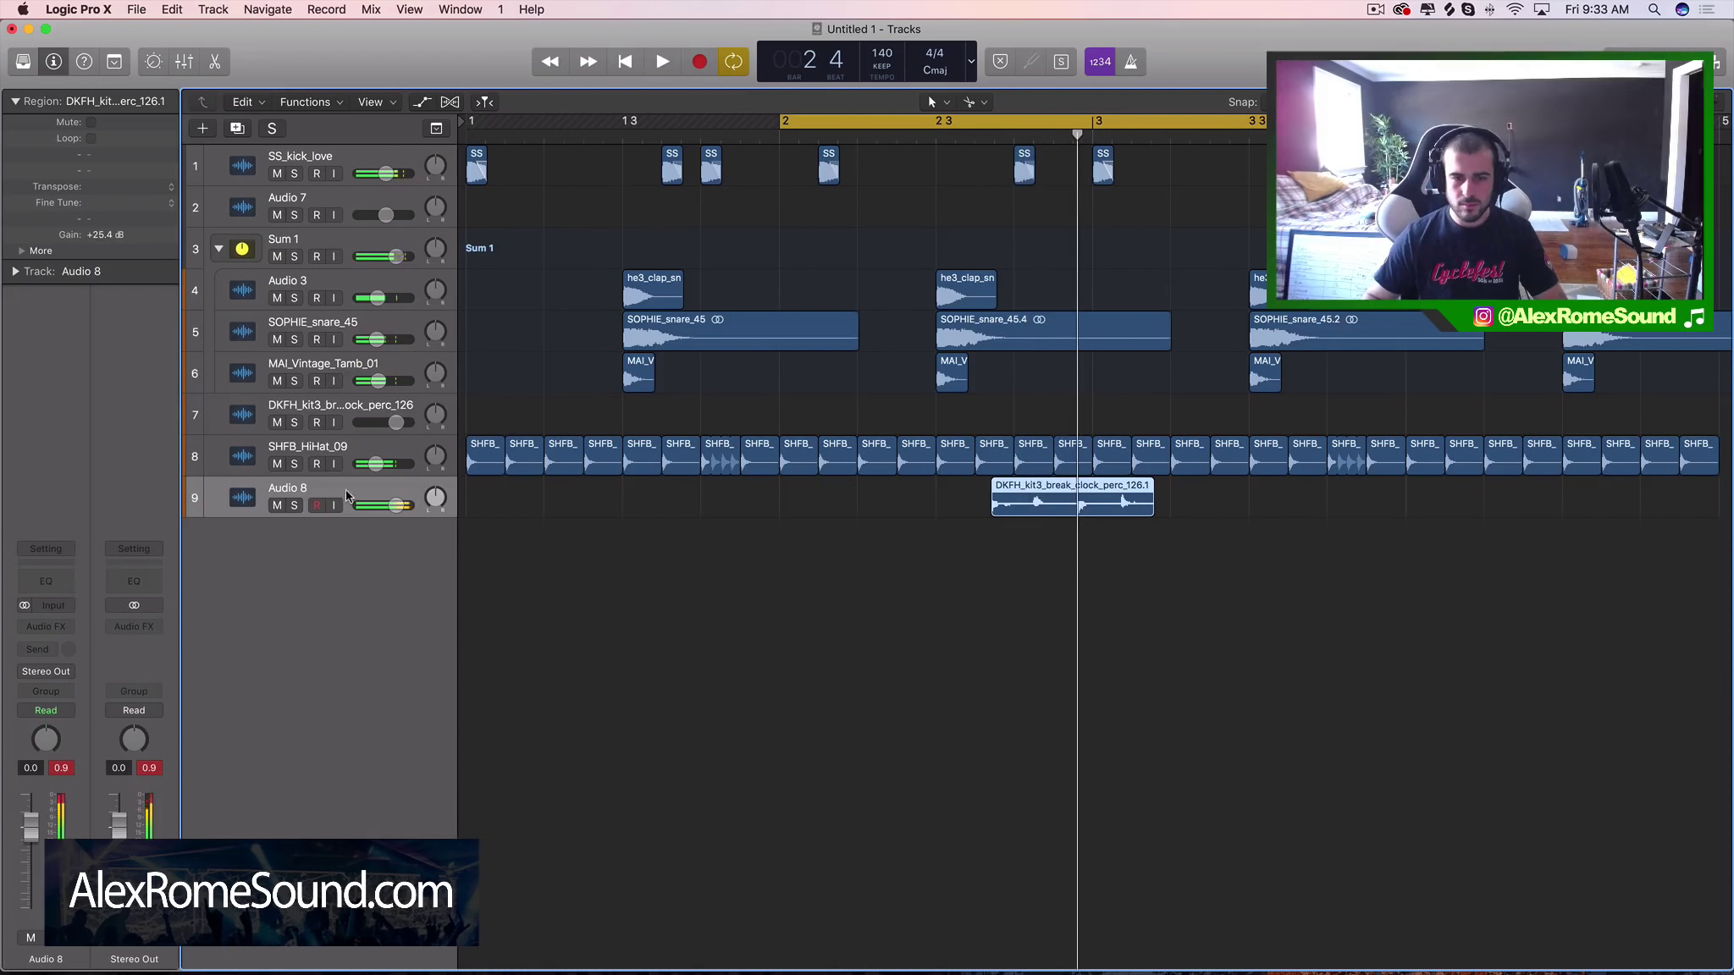
{"action": "left_click_drag", "start_coordinate": [401, 513], "coordinate": [374, 505]}
{"action": "key", "text": "space"}
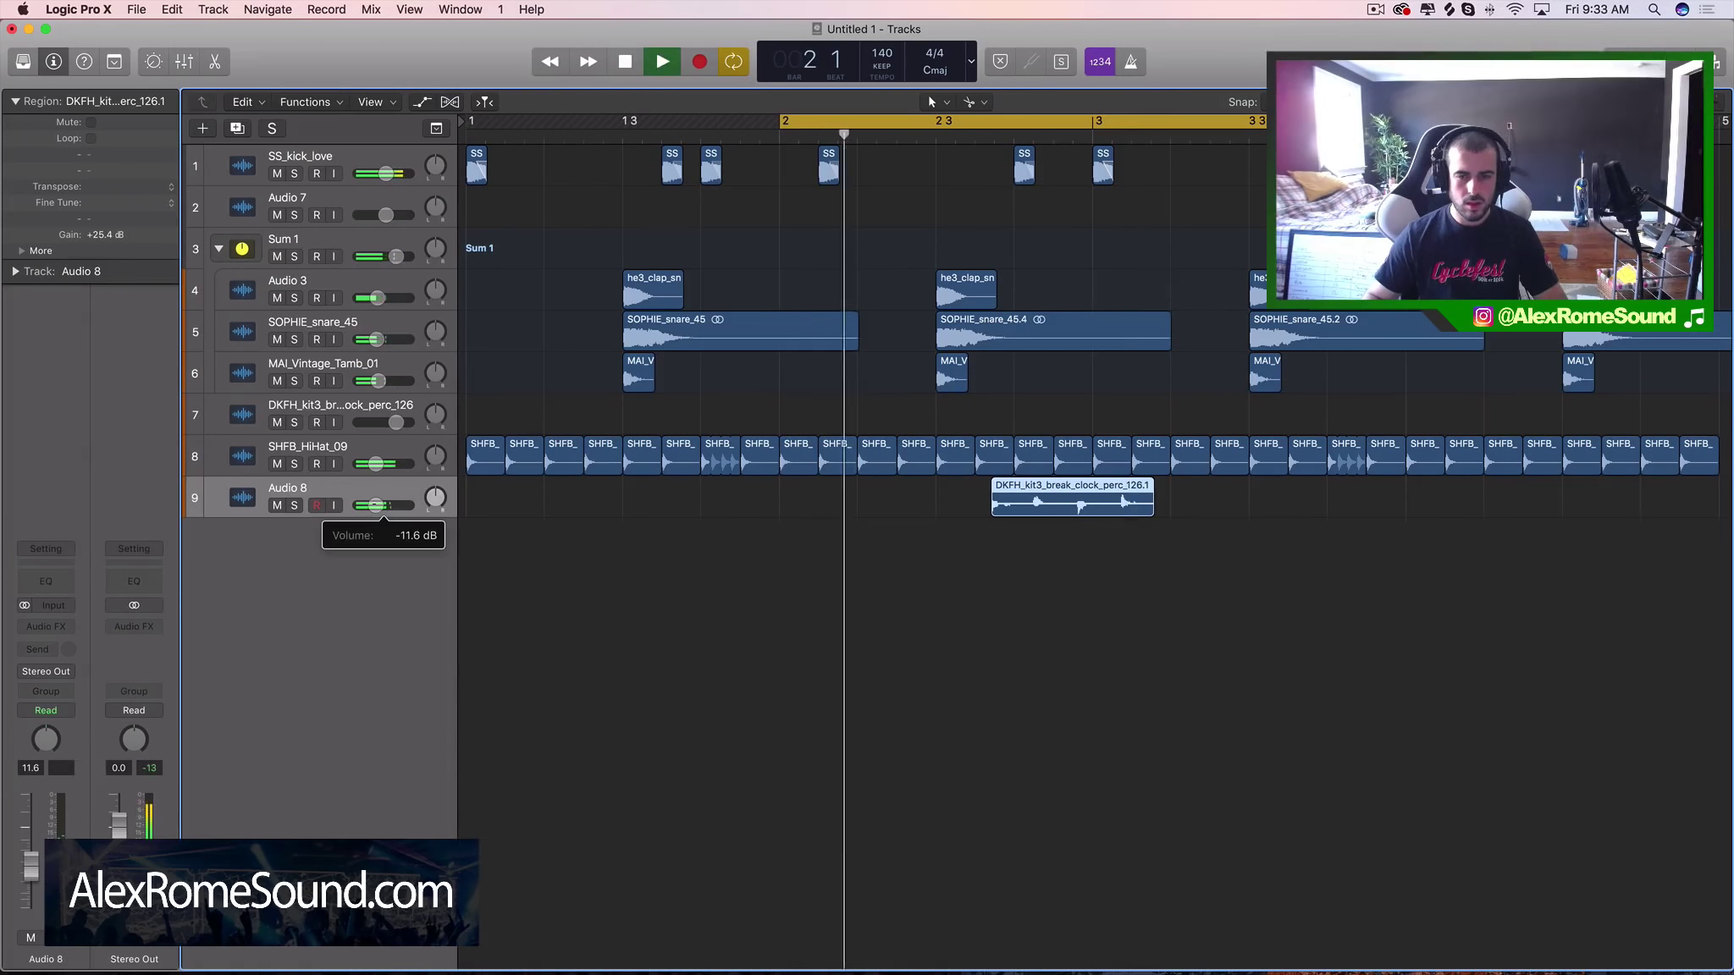
{"action": "key", "text": "space"}
Step: Cut the shortened percussion region on Audio 8 into four slices at its individual hits
{"action": "key", "text": "super+Right"}
{"action": "key", "text": "super+Right"}
{"action": "key", "text": "super+Right"}
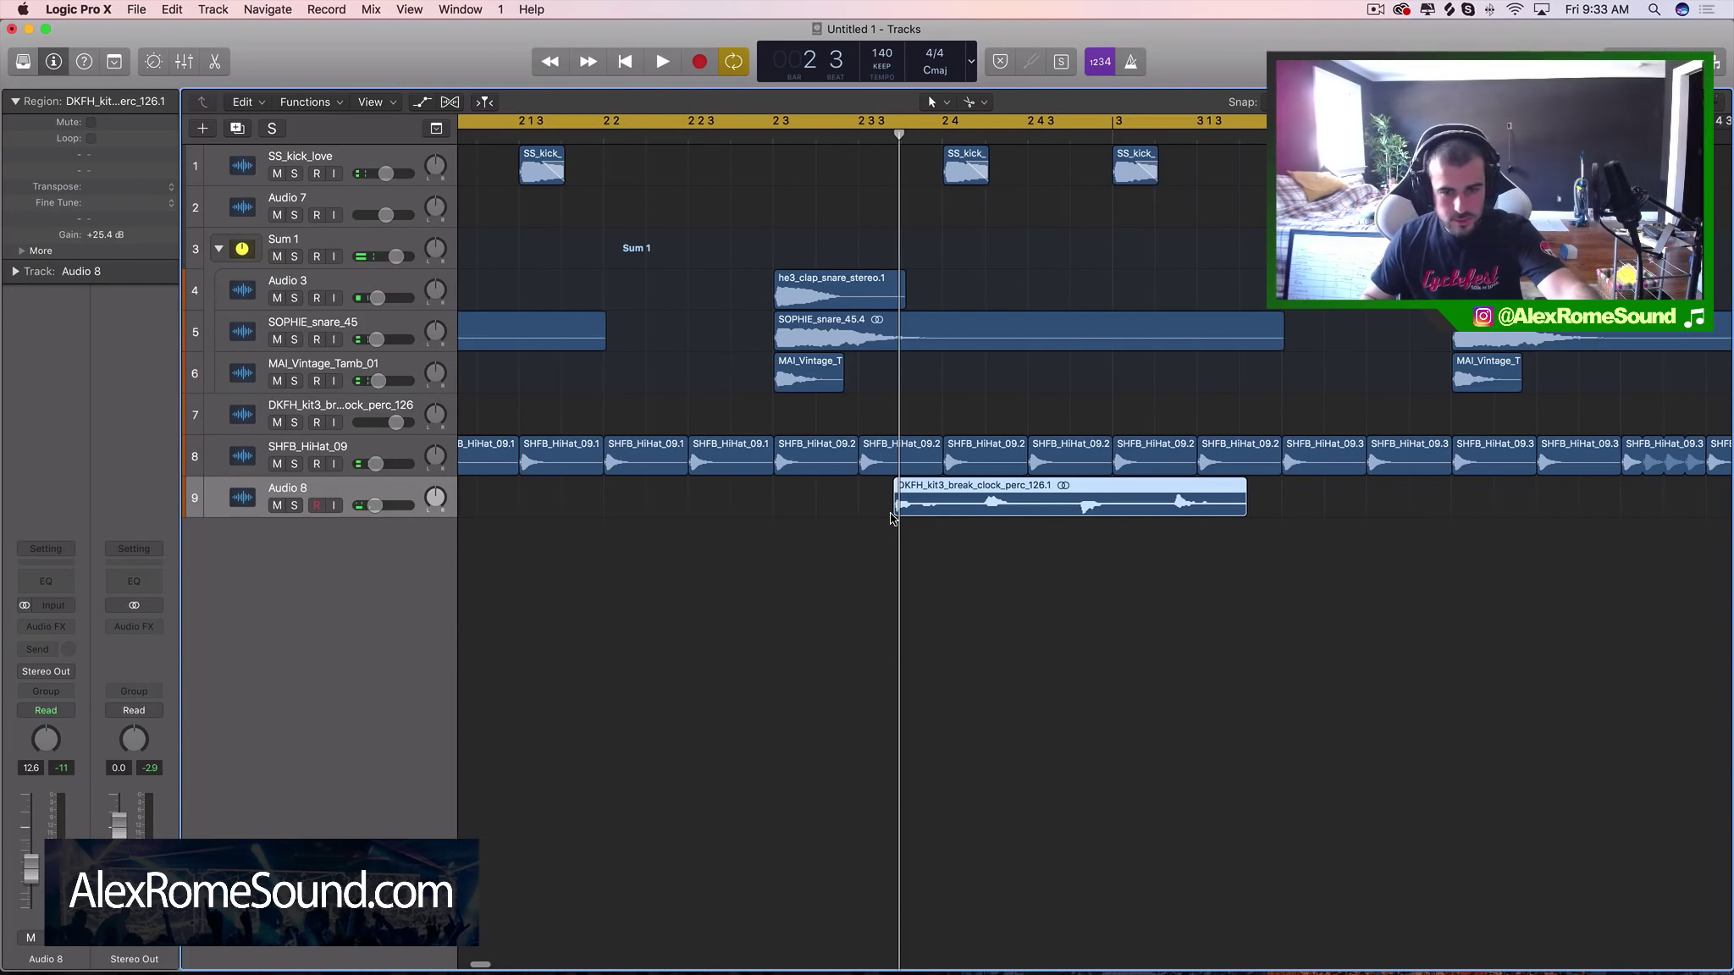
{"action": "left_click", "coordinate": [980, 507]}
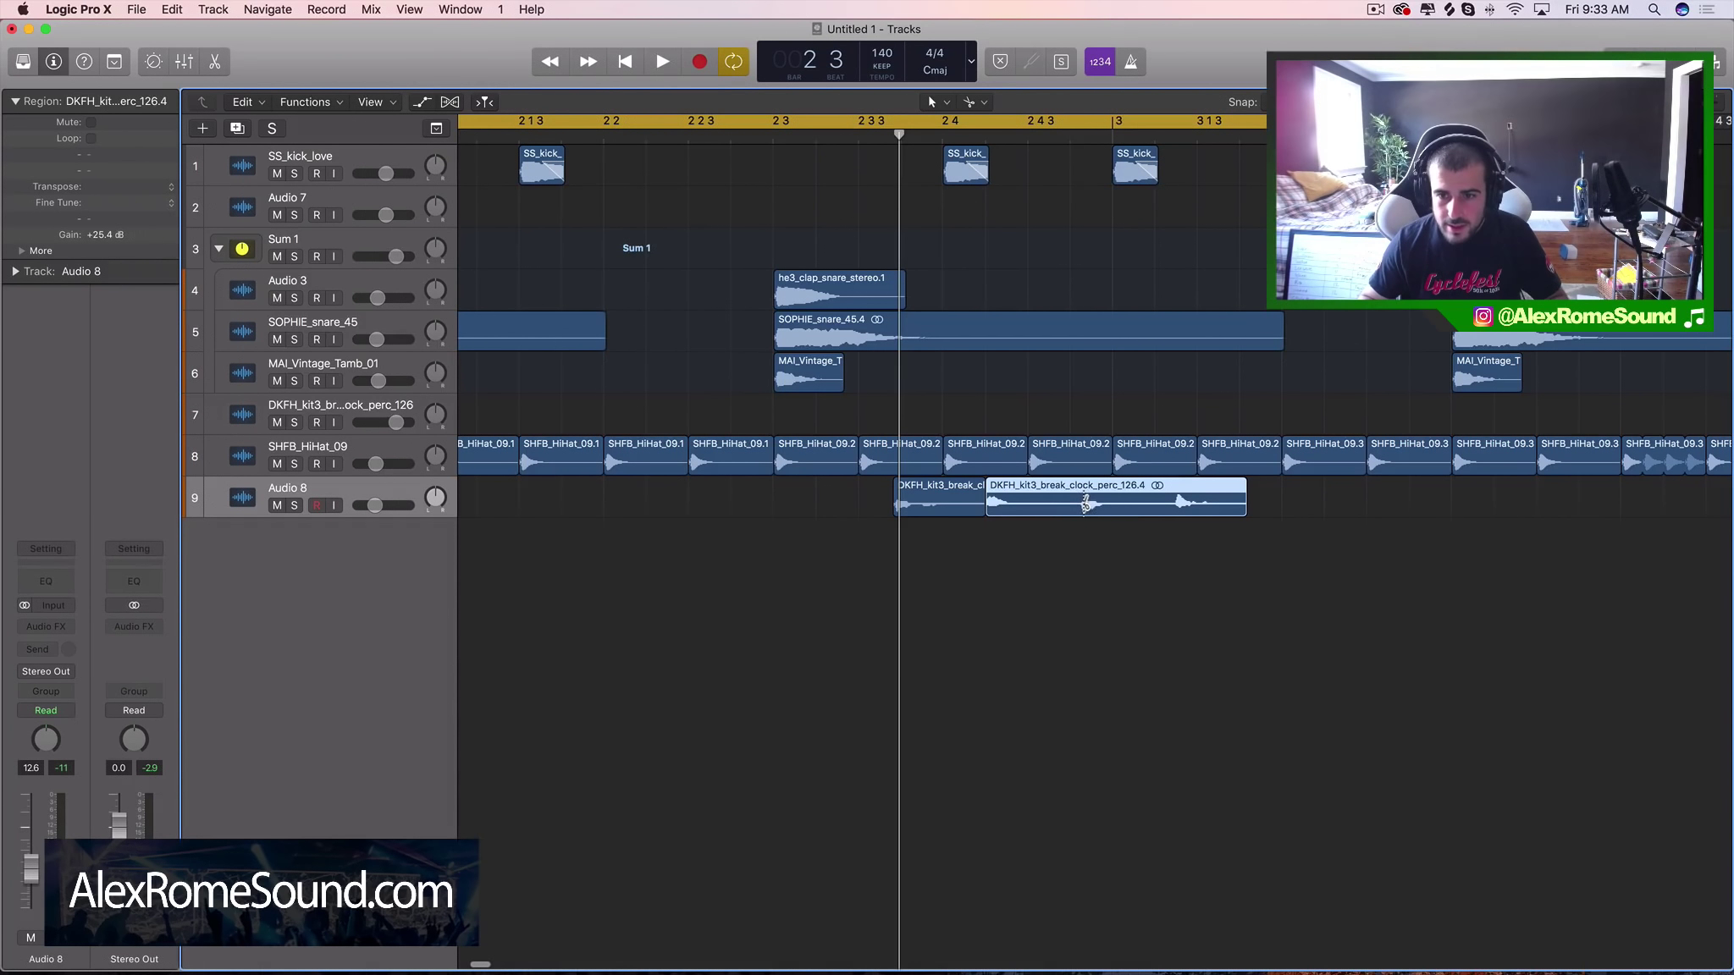
{"action": "left_click", "coordinate": [1085, 503]}
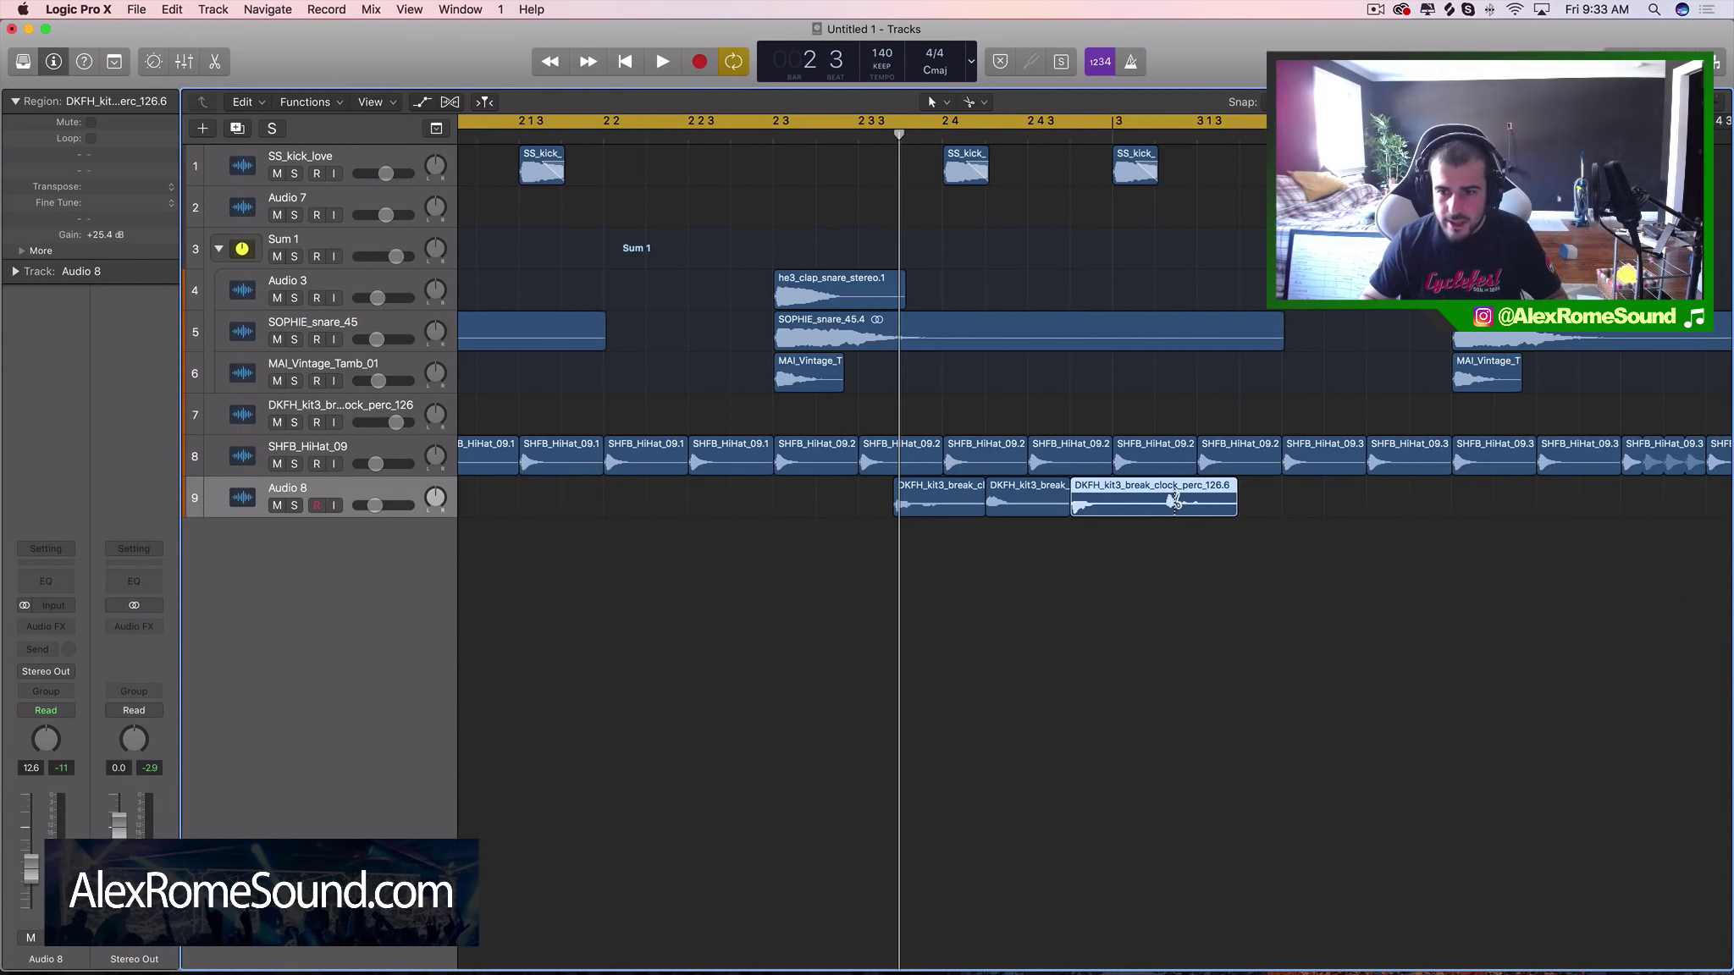
{"action": "left_click", "coordinate": [1173, 501]}
{"action": "left_click_drag", "start_coordinate": [1175, 499], "coordinate": [1175, 498]}
Step: Play the sliced percussion from bar 2 and delete the fourth slice
{"action": "key", "text": "super+Left"}
{"action": "key", "text": "space"}
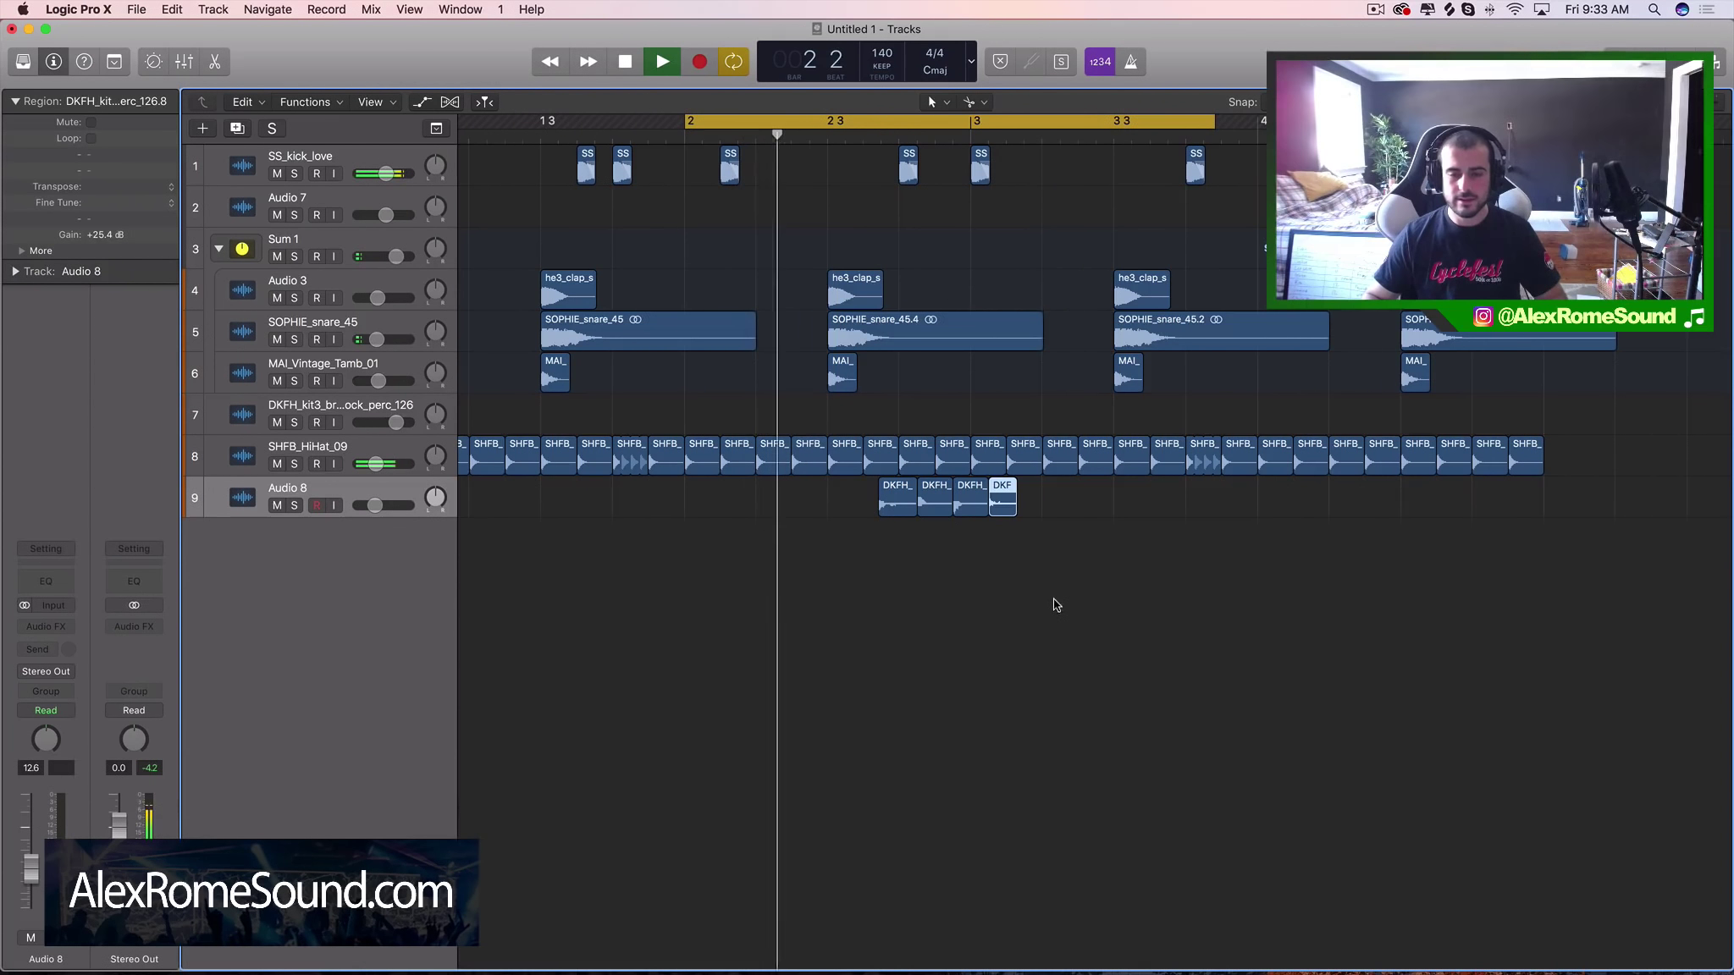
{"action": "key", "text": "space"}
{"action": "key", "text": "space"}
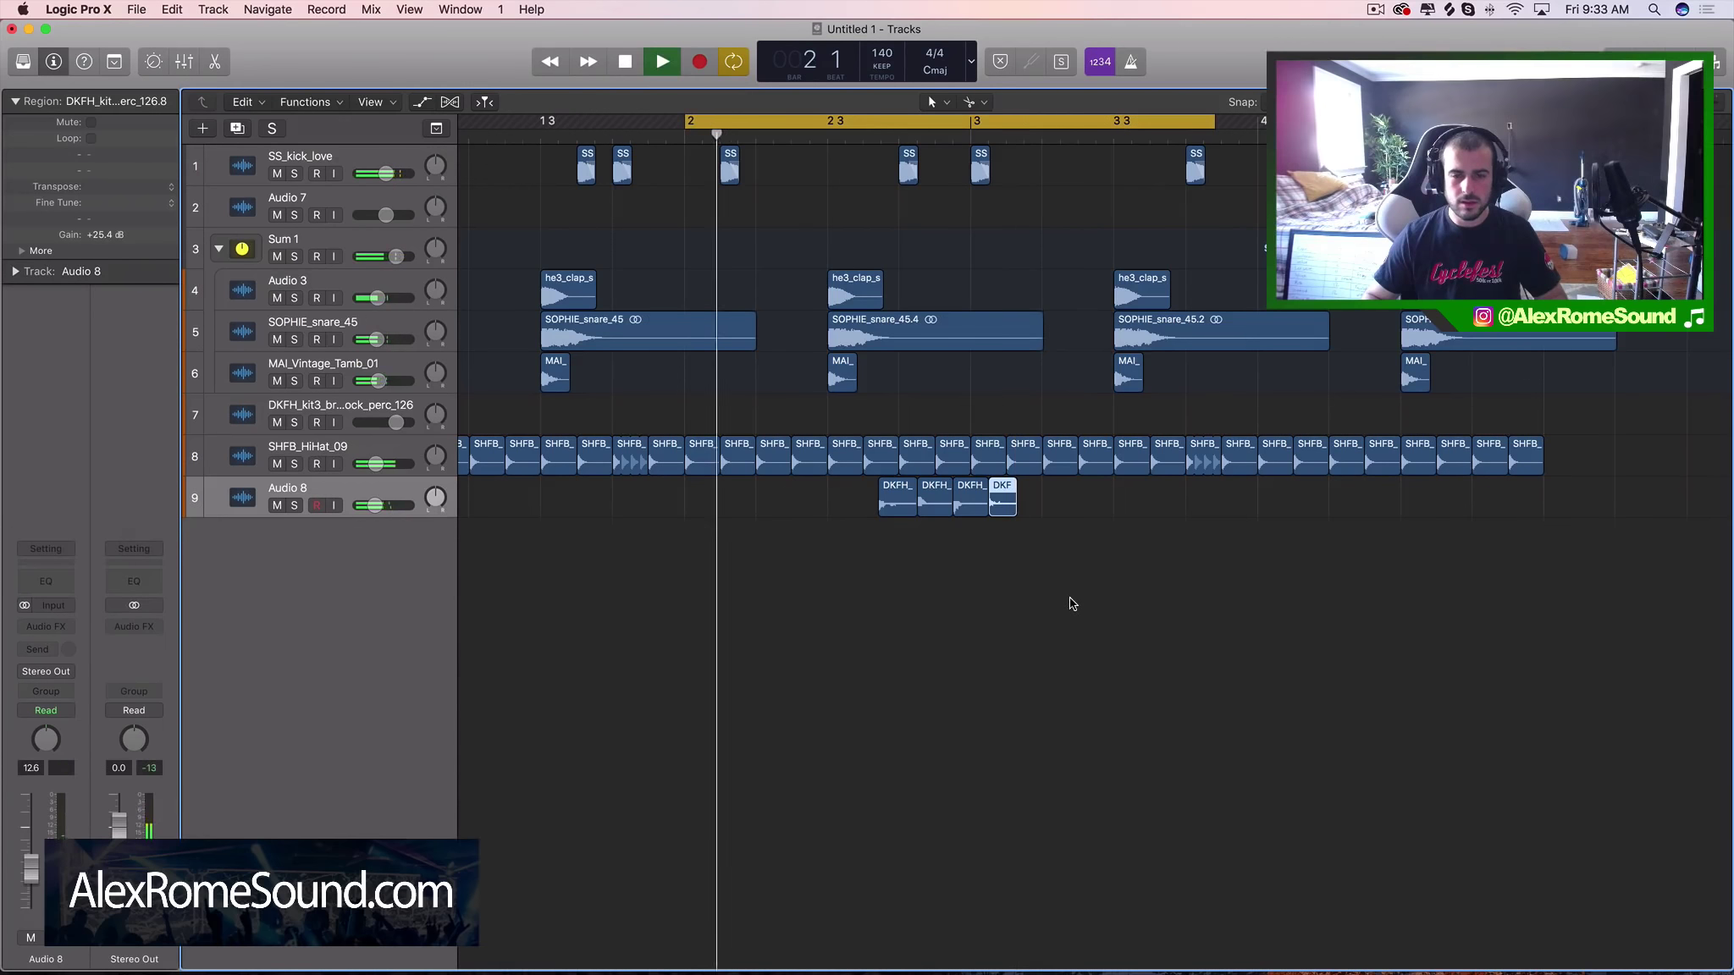
{"action": "key", "text": "space"}
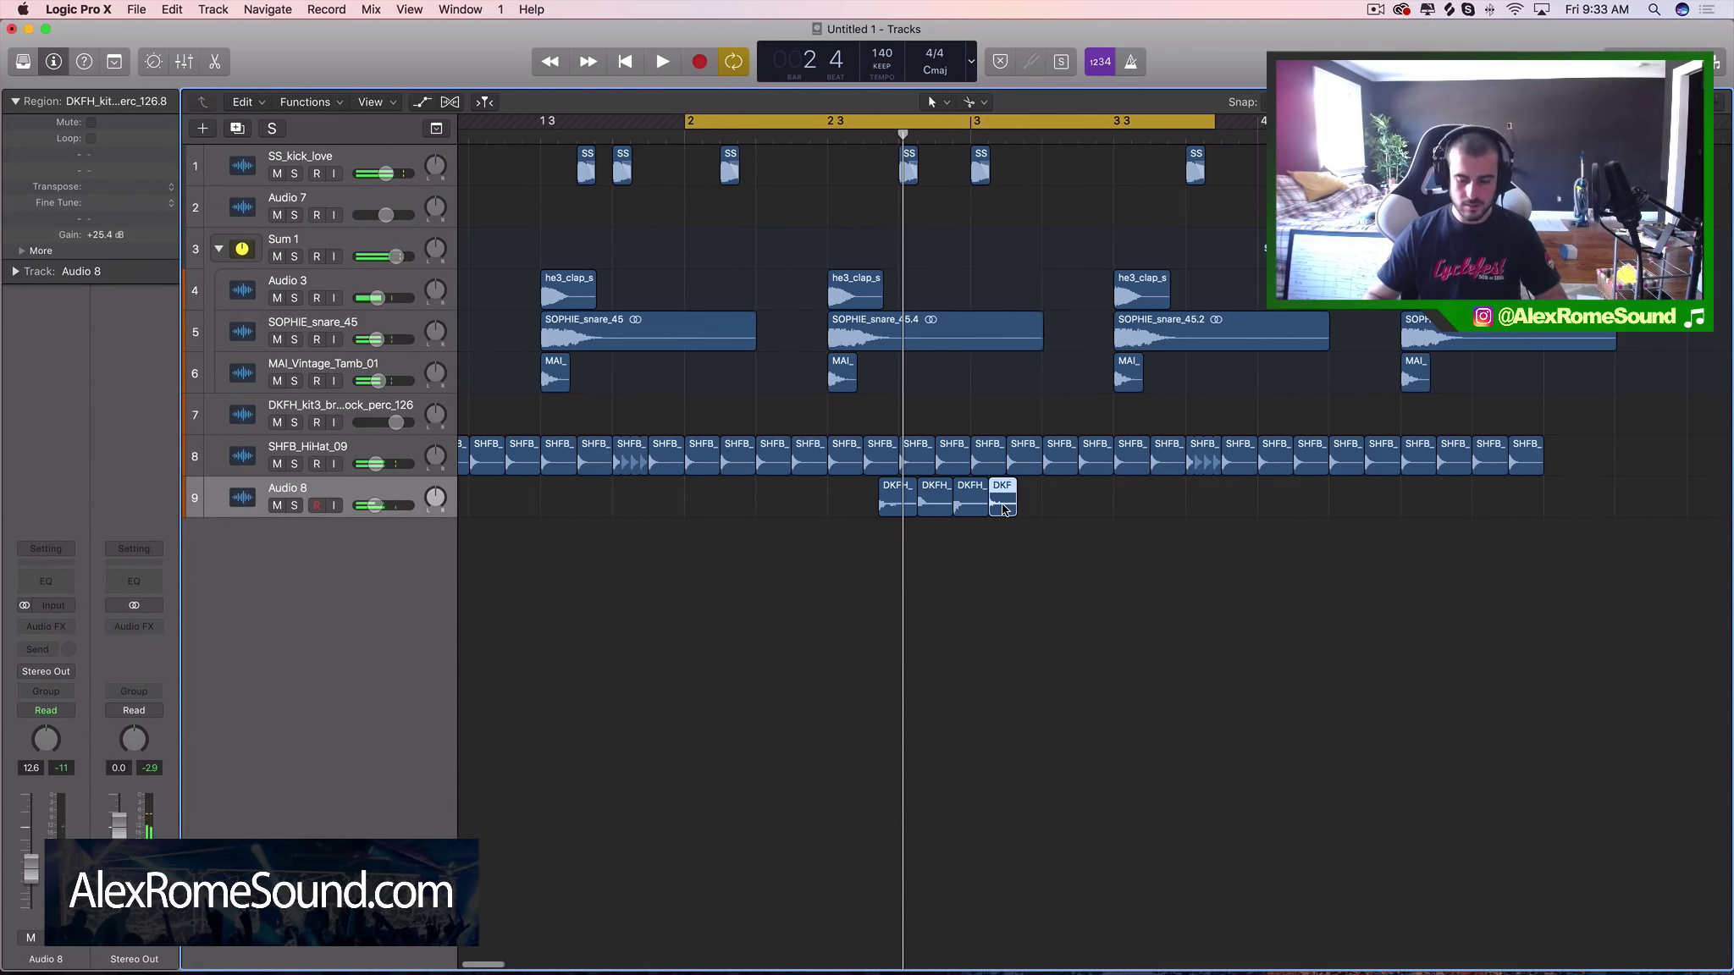
{"action": "key", "text": "Delete"}
Step: Lower the Audio 8 track volume to -17.0 dB while the cycle plays
{"action": "key", "text": "space"}
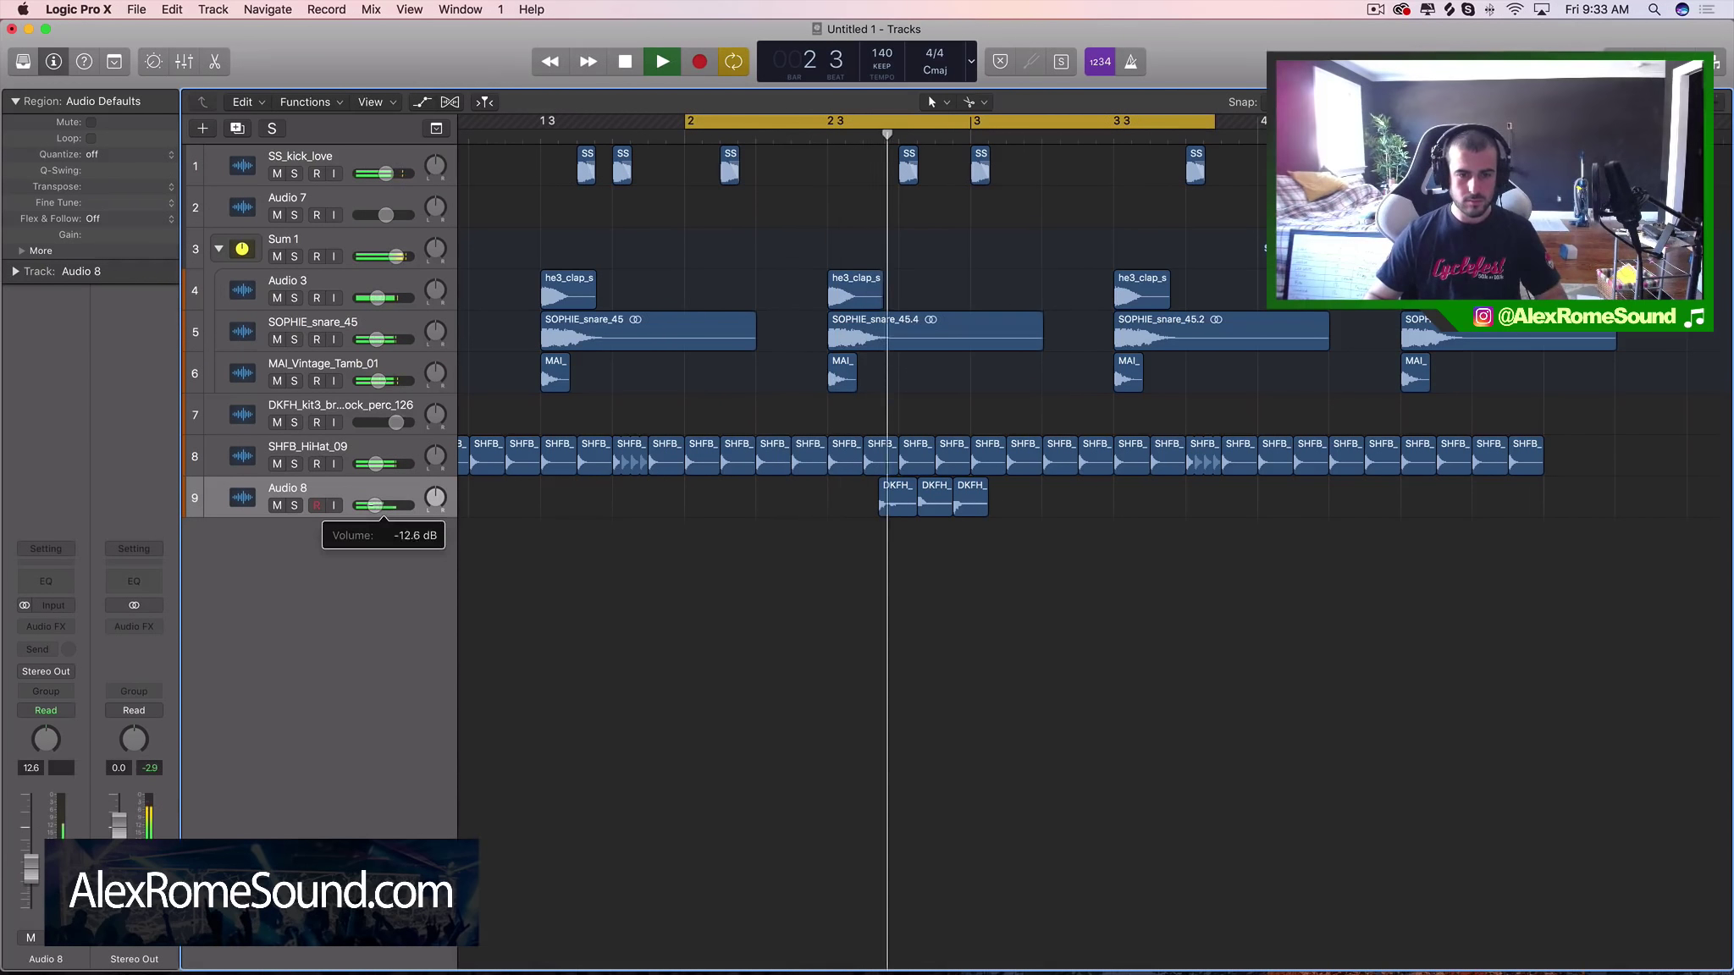
{"action": "left_click_drag", "start_coordinate": [374, 505], "coordinate": [369, 506]}
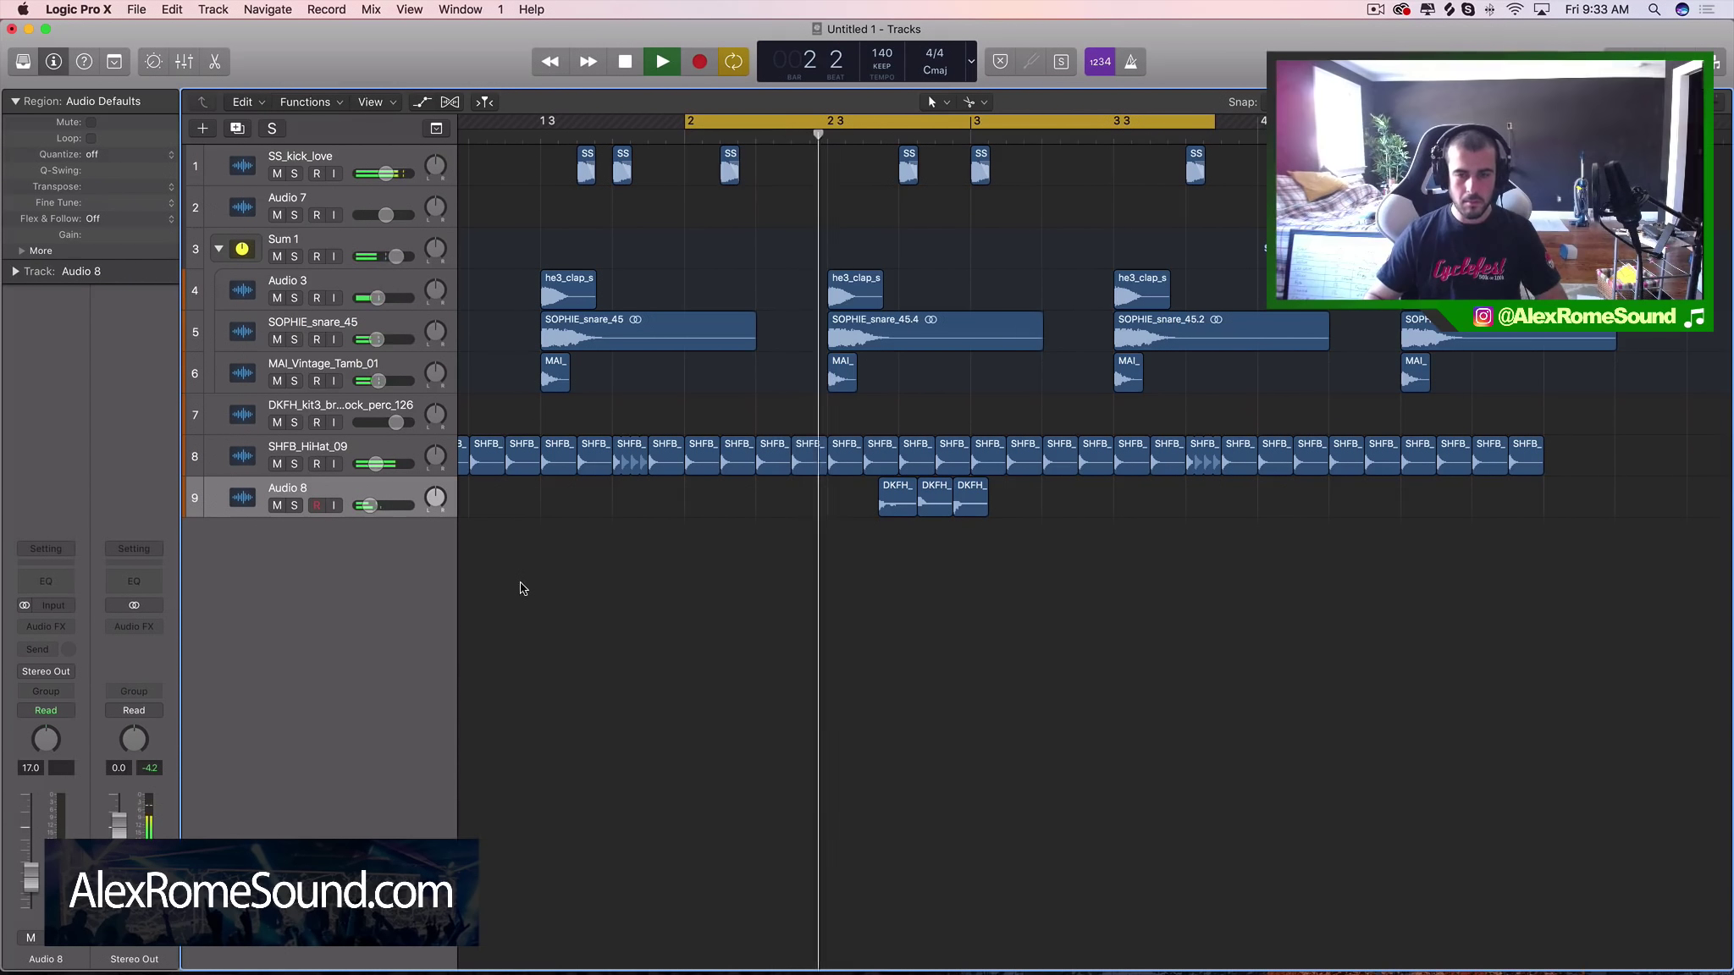
{"action": "key", "text": "space"}
Step: Copy one SHFB_HiHat_09 region onto a new audio track under the first percussion slice
{"action": "left_click", "coordinate": [1089, 464]}
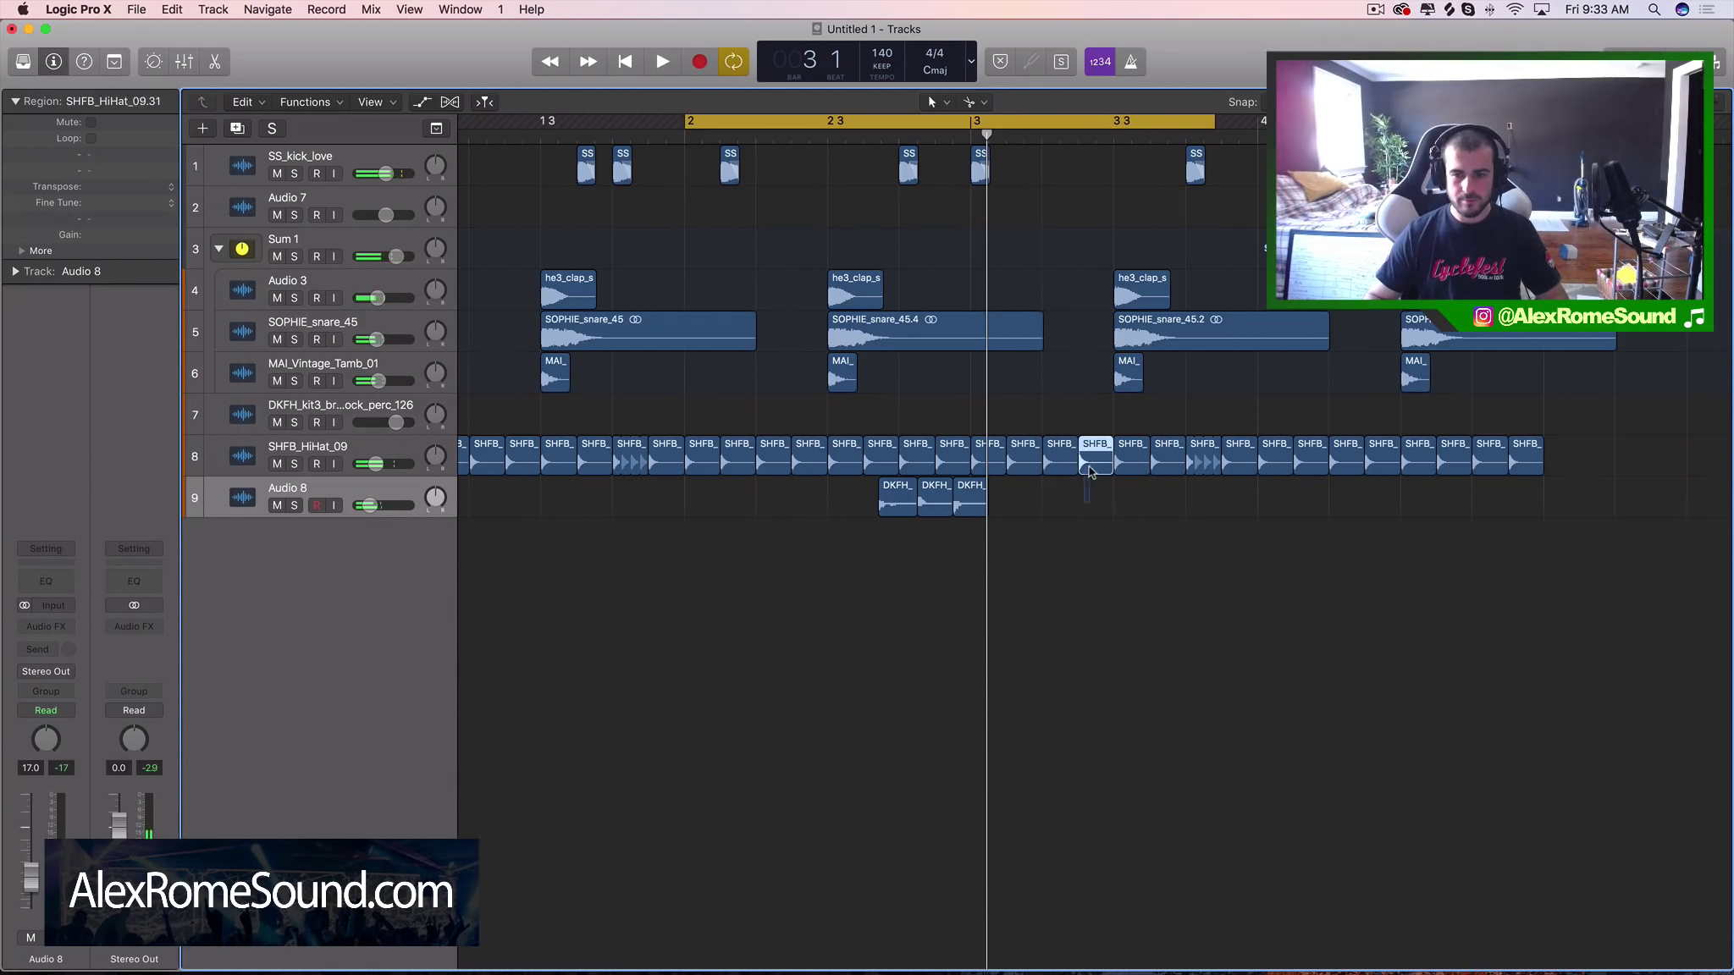
{"action": "double_click", "coordinate": [366, 528]}
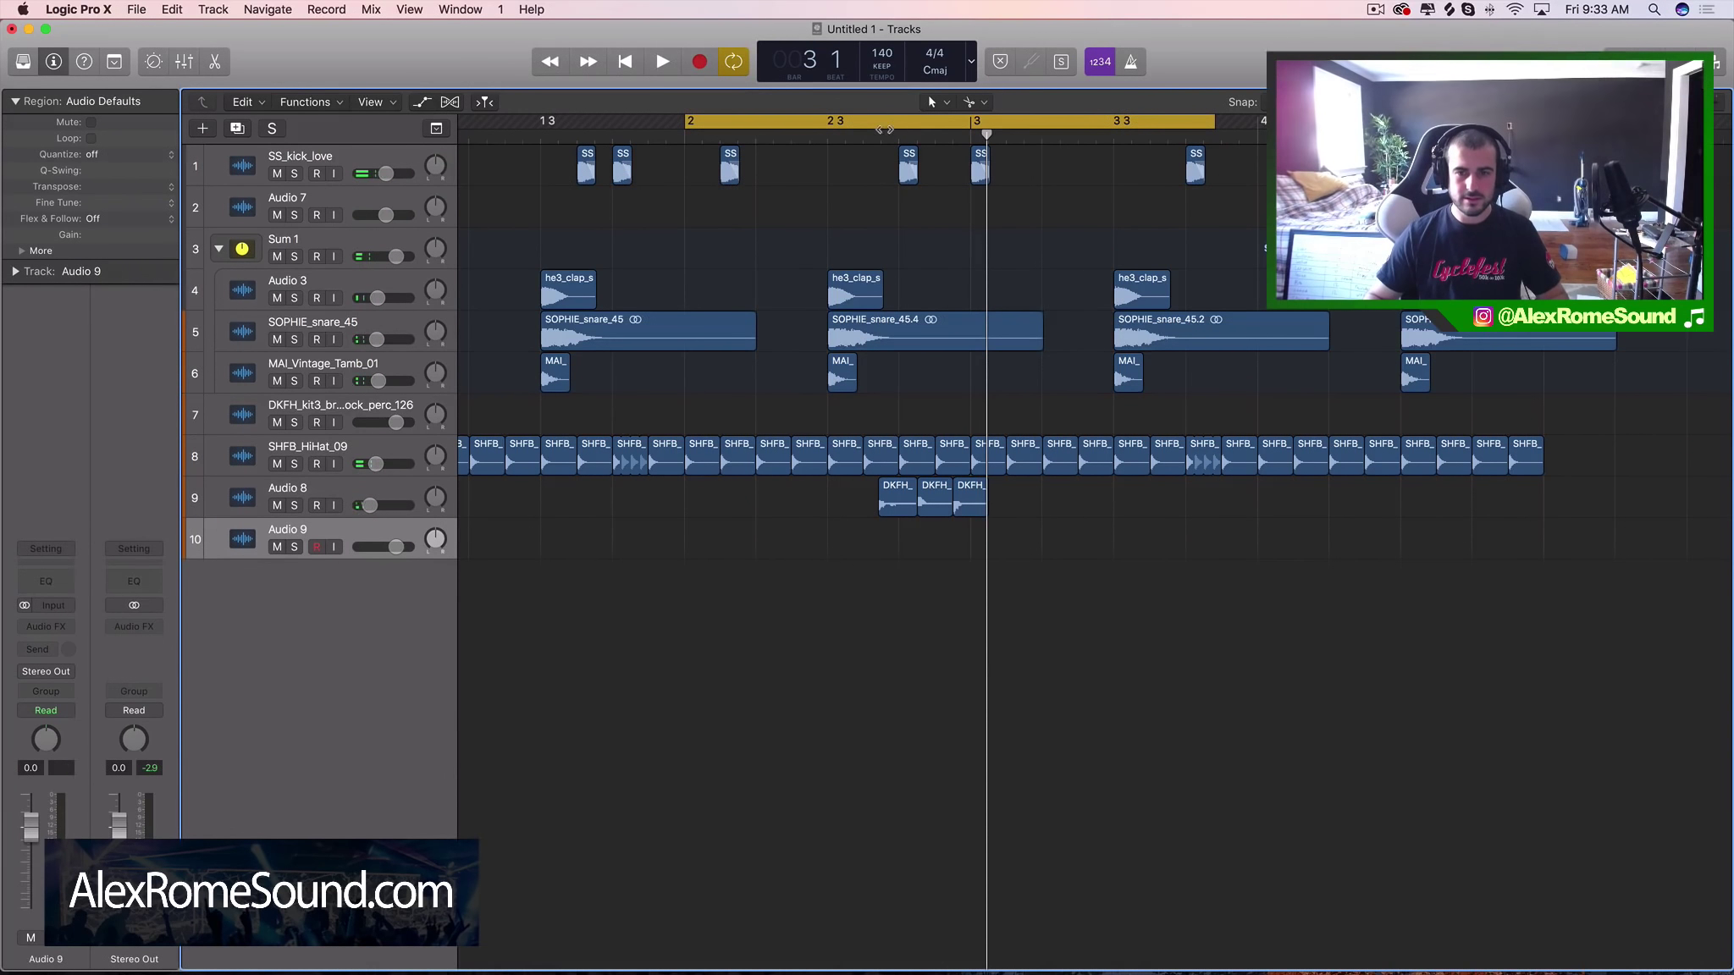
{"action": "left_click_drag", "start_coordinate": [986, 134], "coordinate": [876, 137]}
{"action": "key", "text": "super+v"}
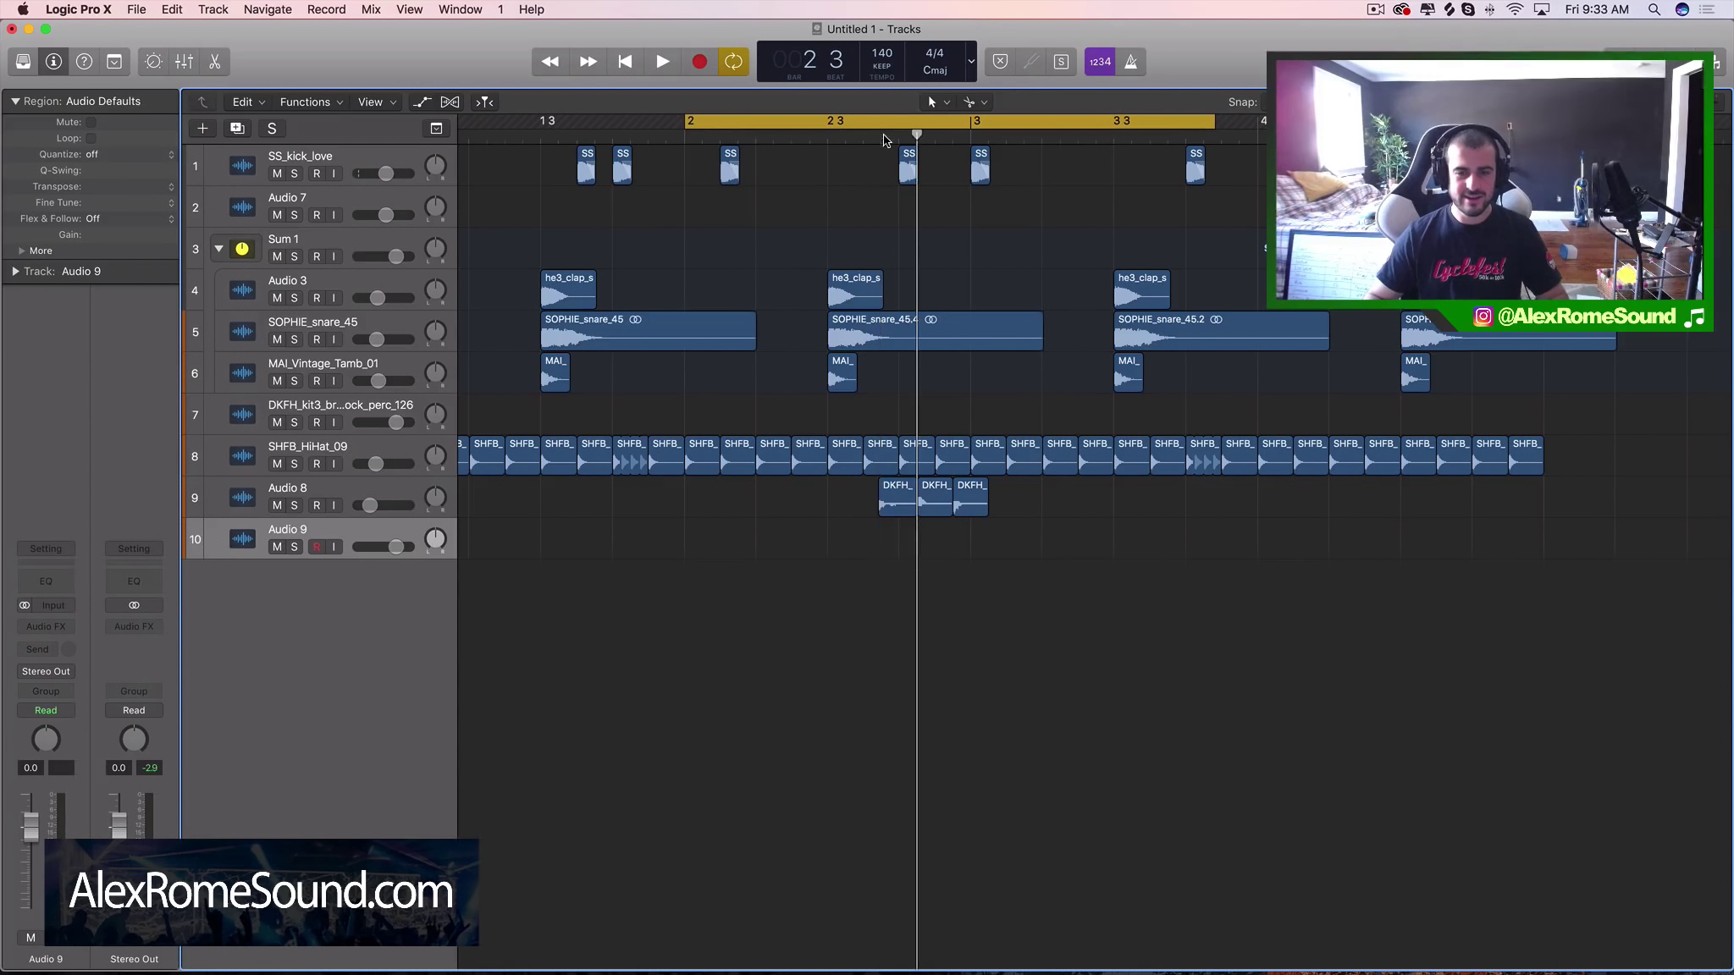
{"action": "key", "text": "super+Right"}
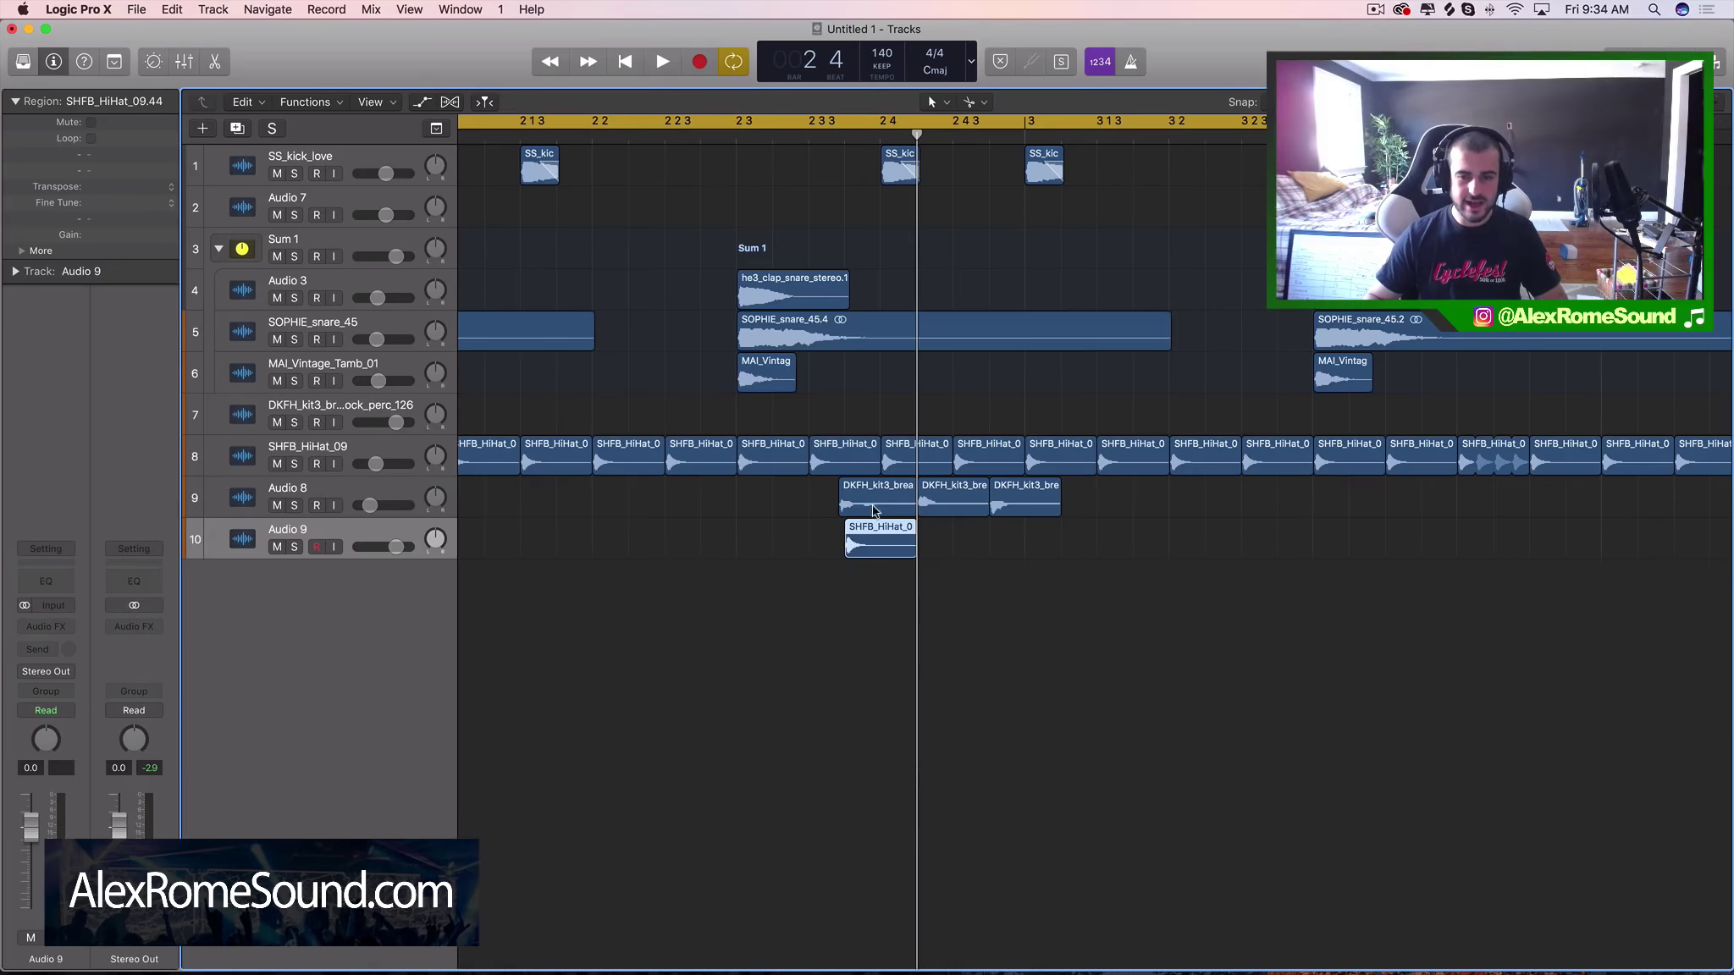
Step: Trim the first percussion slice's start to the hi-hat below it and place hi-hat copies under the other two slices
{"action": "left_click_drag", "start_coordinate": [840, 508], "coordinate": [845, 508]}
{"action": "left_click", "coordinate": [894, 546]}
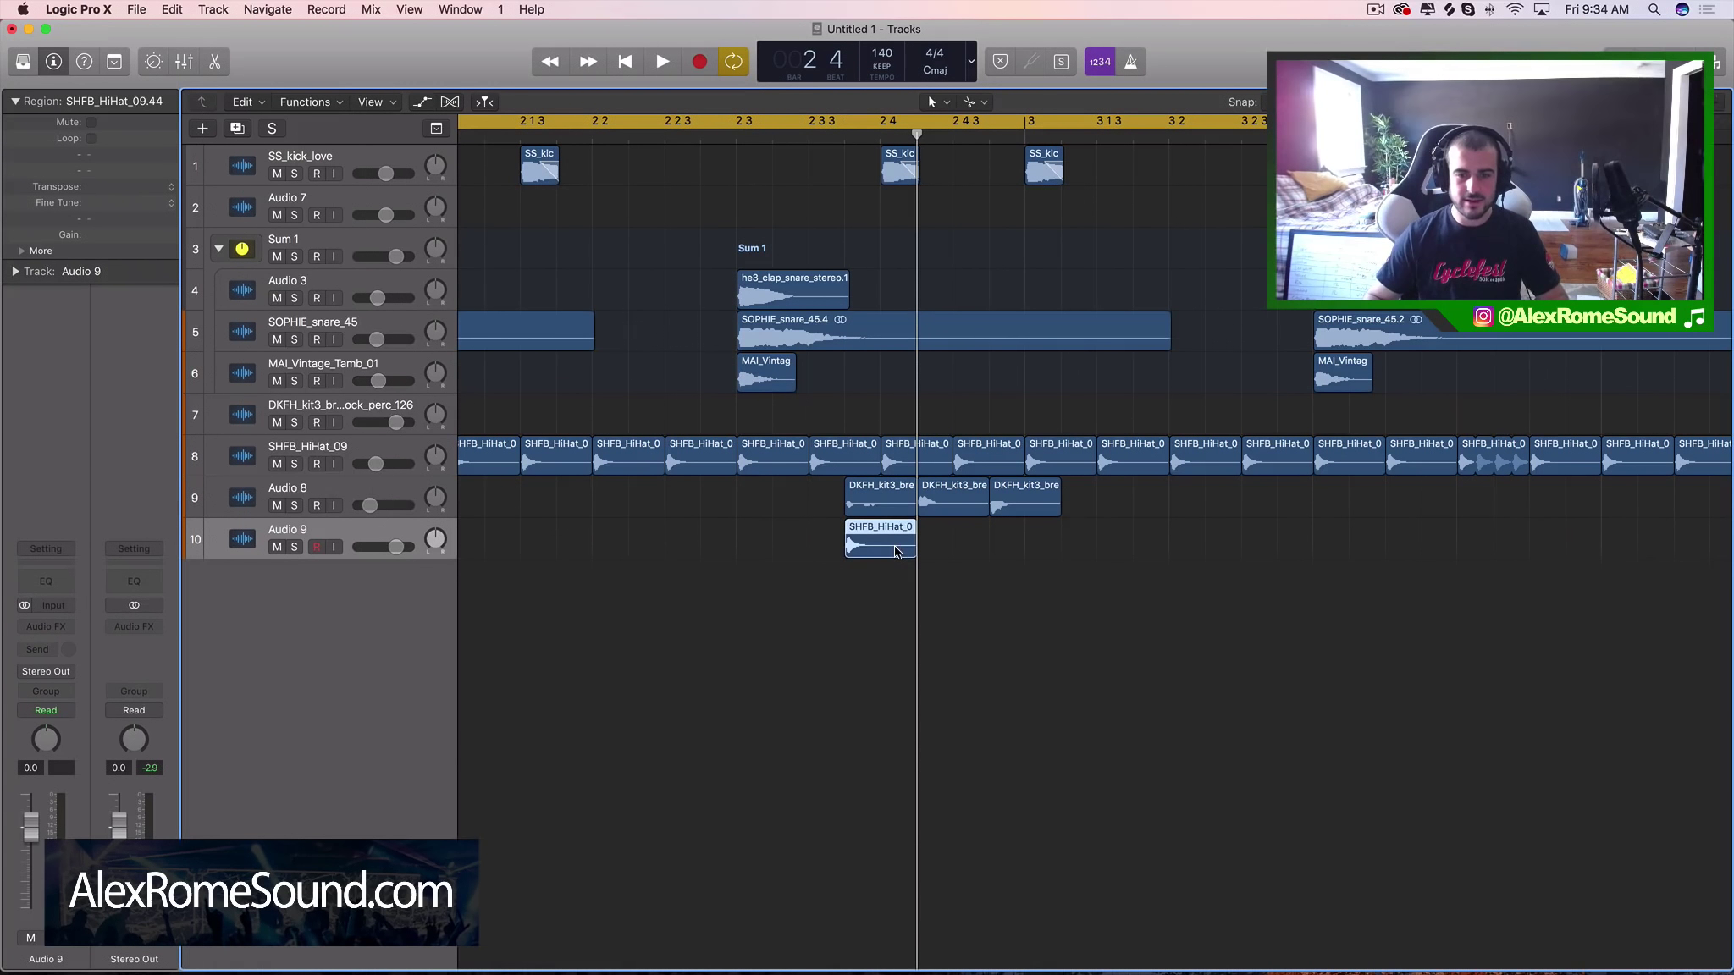
{"action": "key", "text": "super+v"}
{"action": "left_click_drag", "start_coordinate": [943, 544], "coordinate": [1006, 548]}
Step: Play the layered slices and lower the Audio 9 hi-hat track volume to -24.5 dB
{"action": "key", "text": "space"}
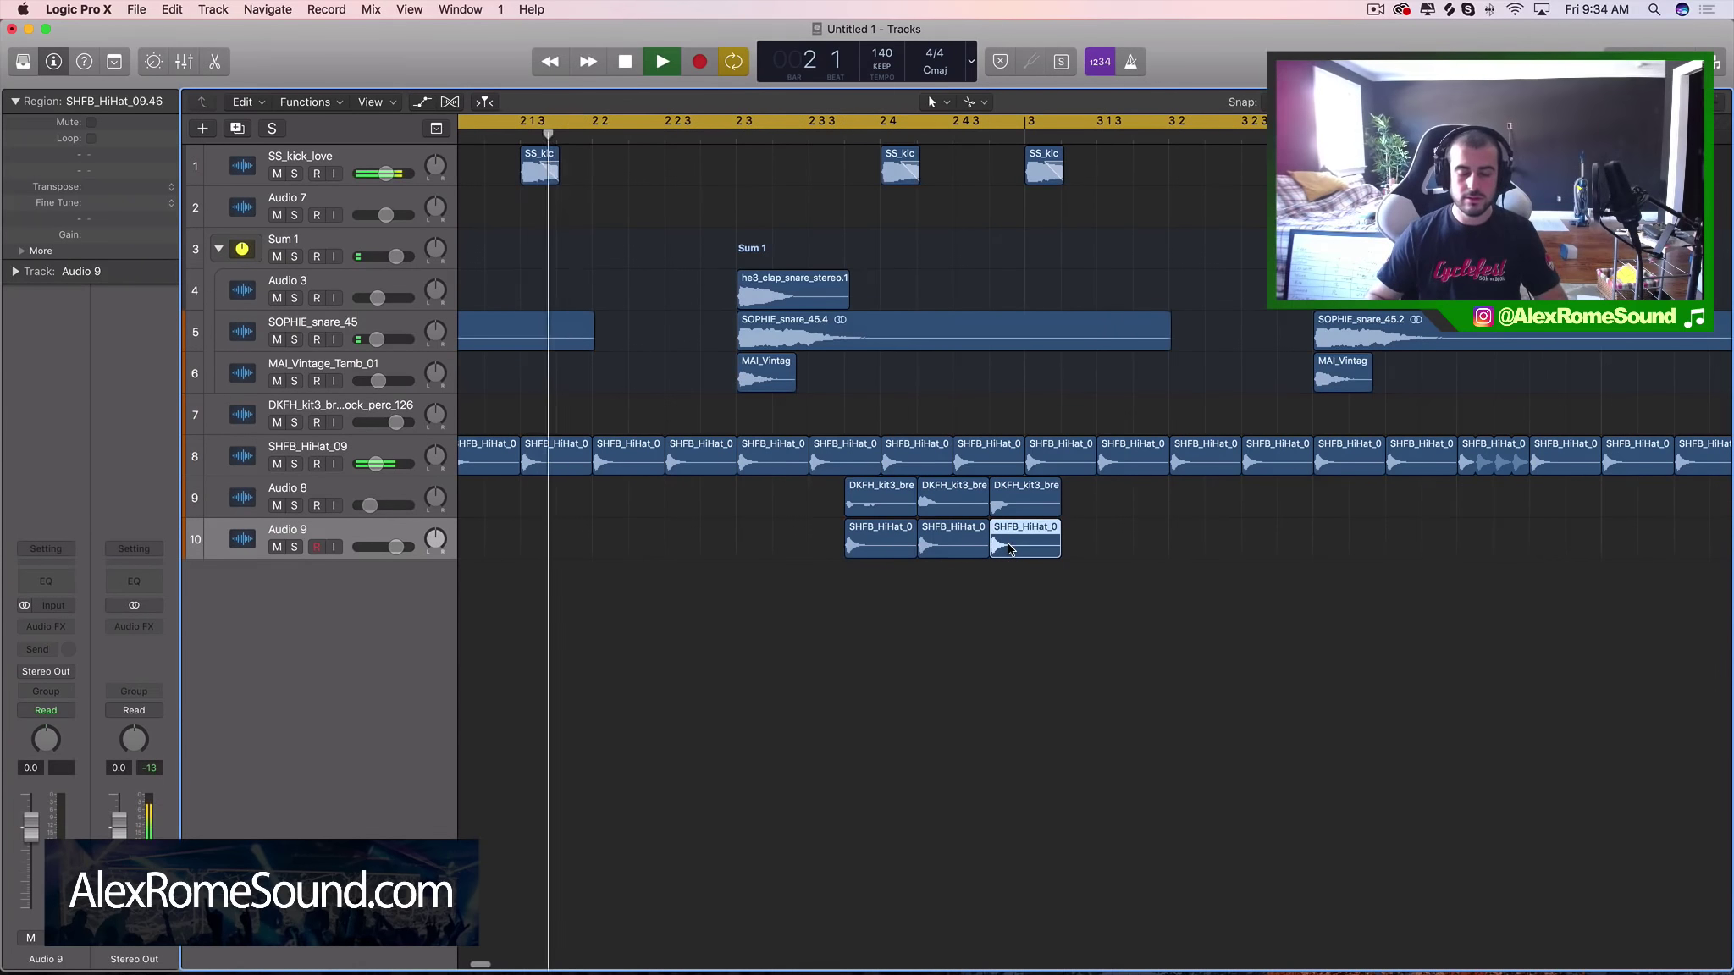
{"action": "key", "text": "super+Left"}
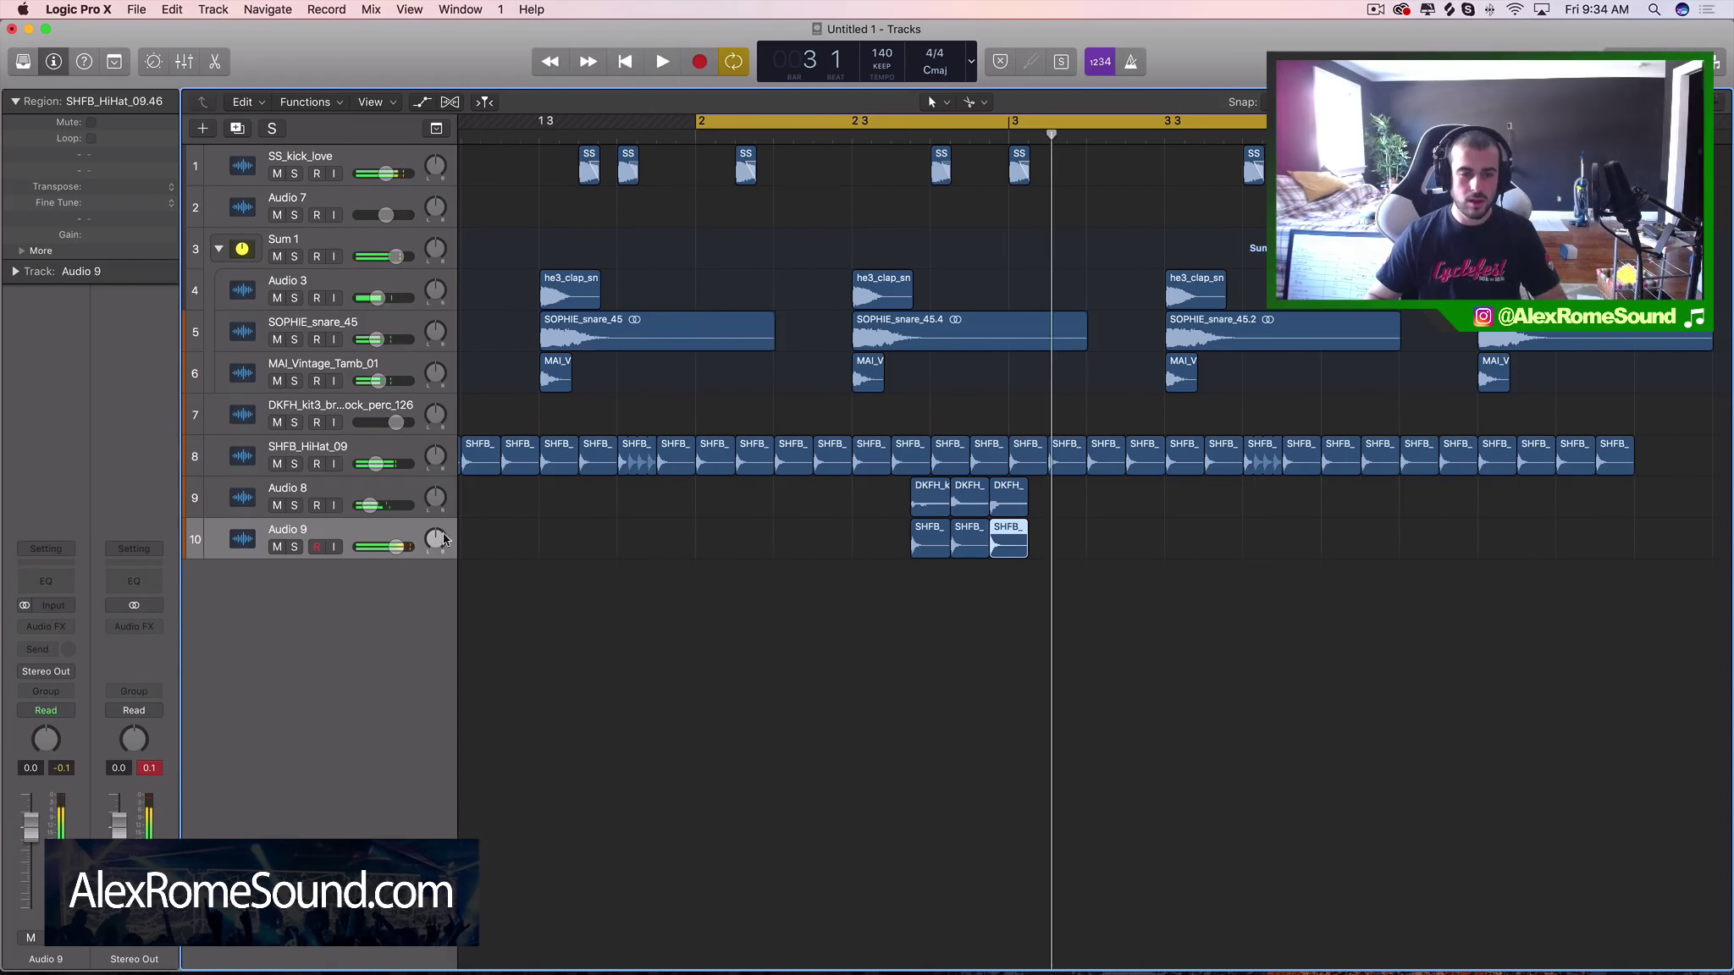
{"action": "left_click", "coordinate": [385, 545]}
{"action": "left_click_drag", "start_coordinate": [385, 545], "coordinate": [341, 551]}
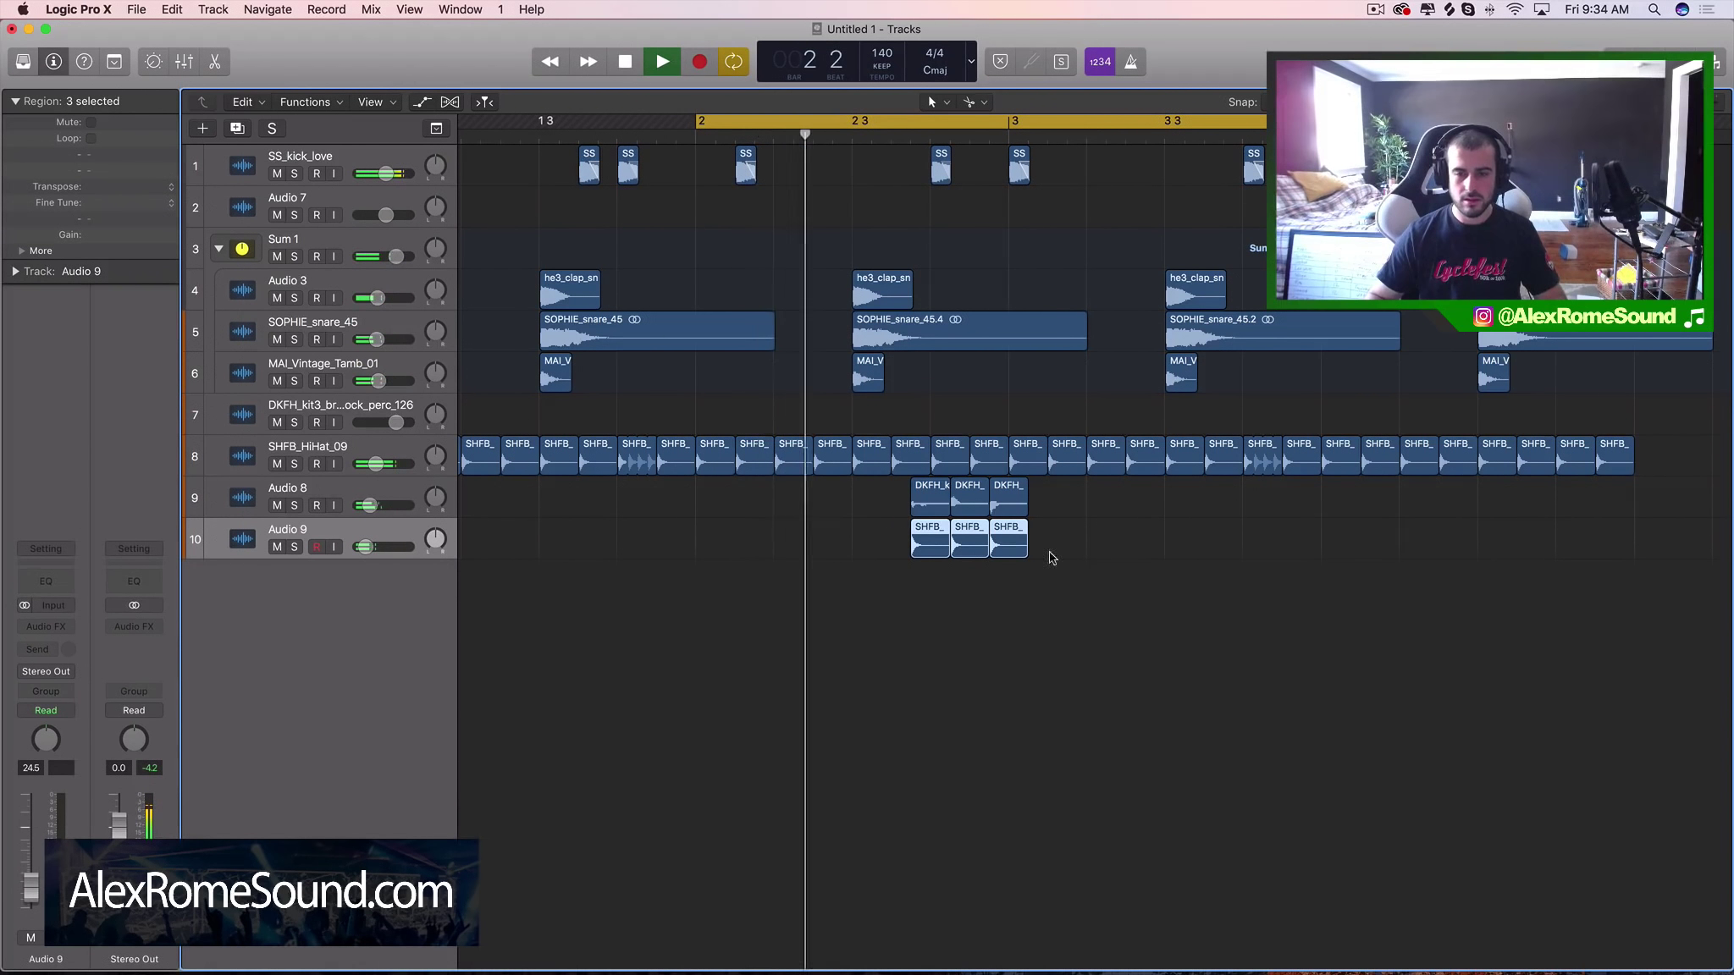
Step: Repeat the six layered percussion and hi-hat regions and move the copies to the same position in bar 4
{"action": "left_click_drag", "start_coordinate": [1044, 554], "coordinate": [859, 518]}
{"action": "key", "text": "super+r"}
{"action": "key", "text": "space"}
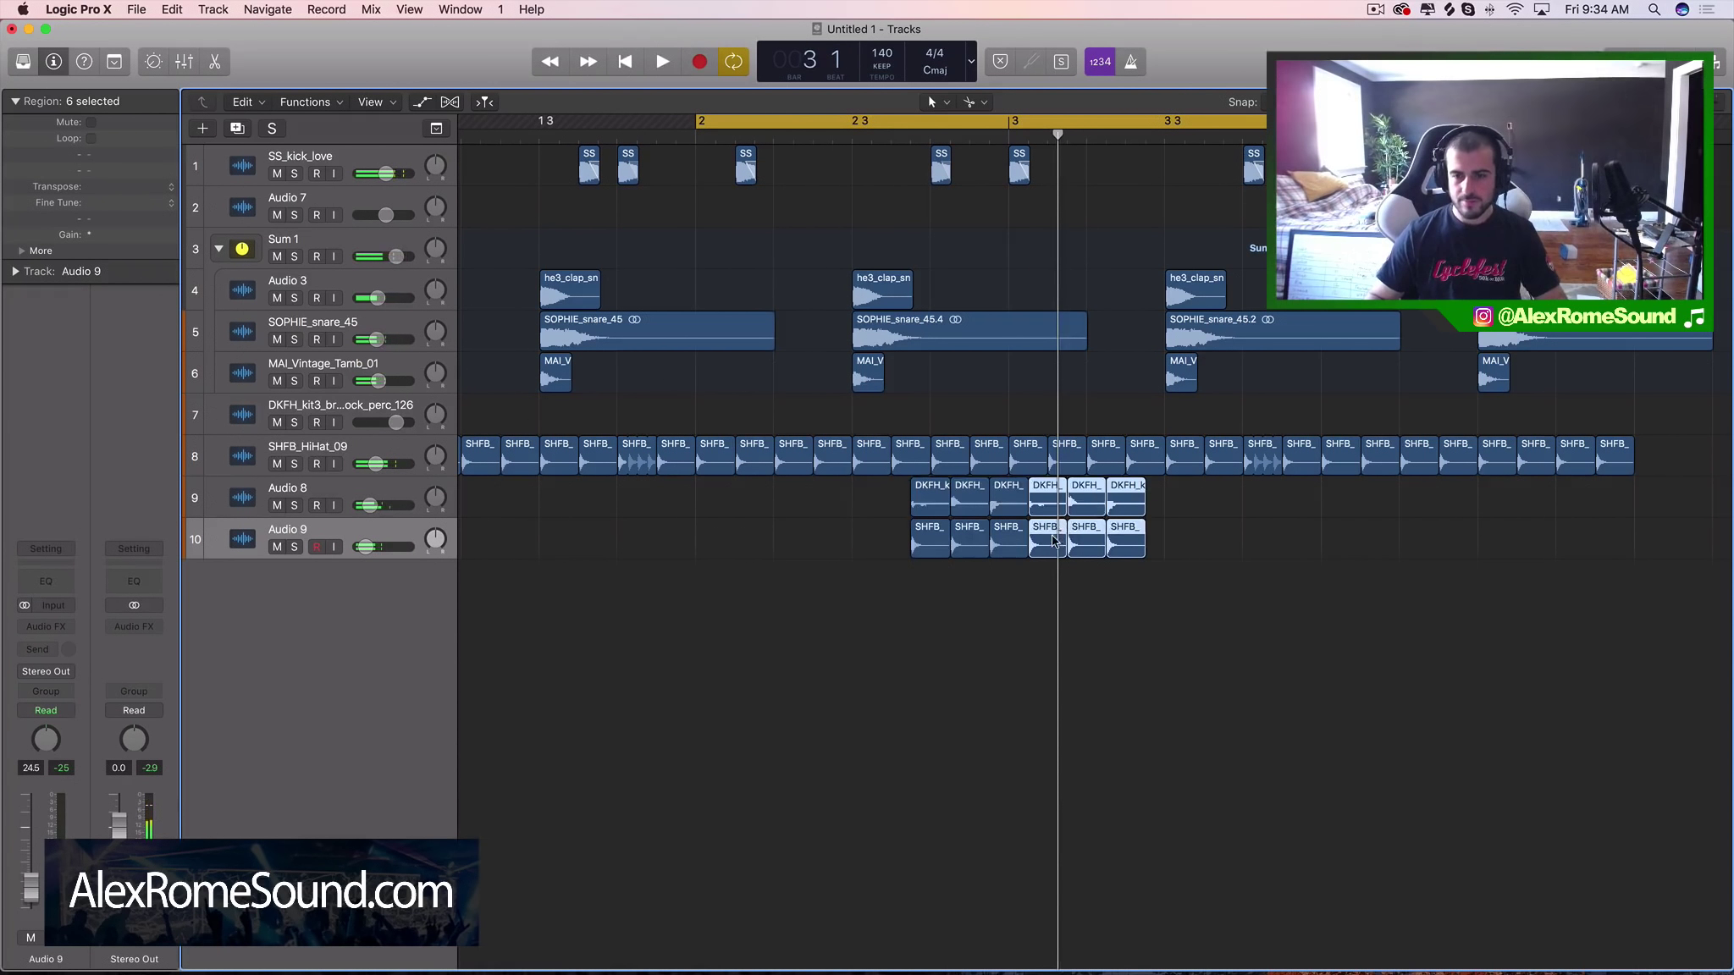
{"action": "scroll", "coordinate": [1050, 544], "scroll_direction": "down", "scroll_amount": 5}
{"action": "scroll", "coordinate": [1049, 542], "scroll_direction": "up", "scroll_amount": 8}
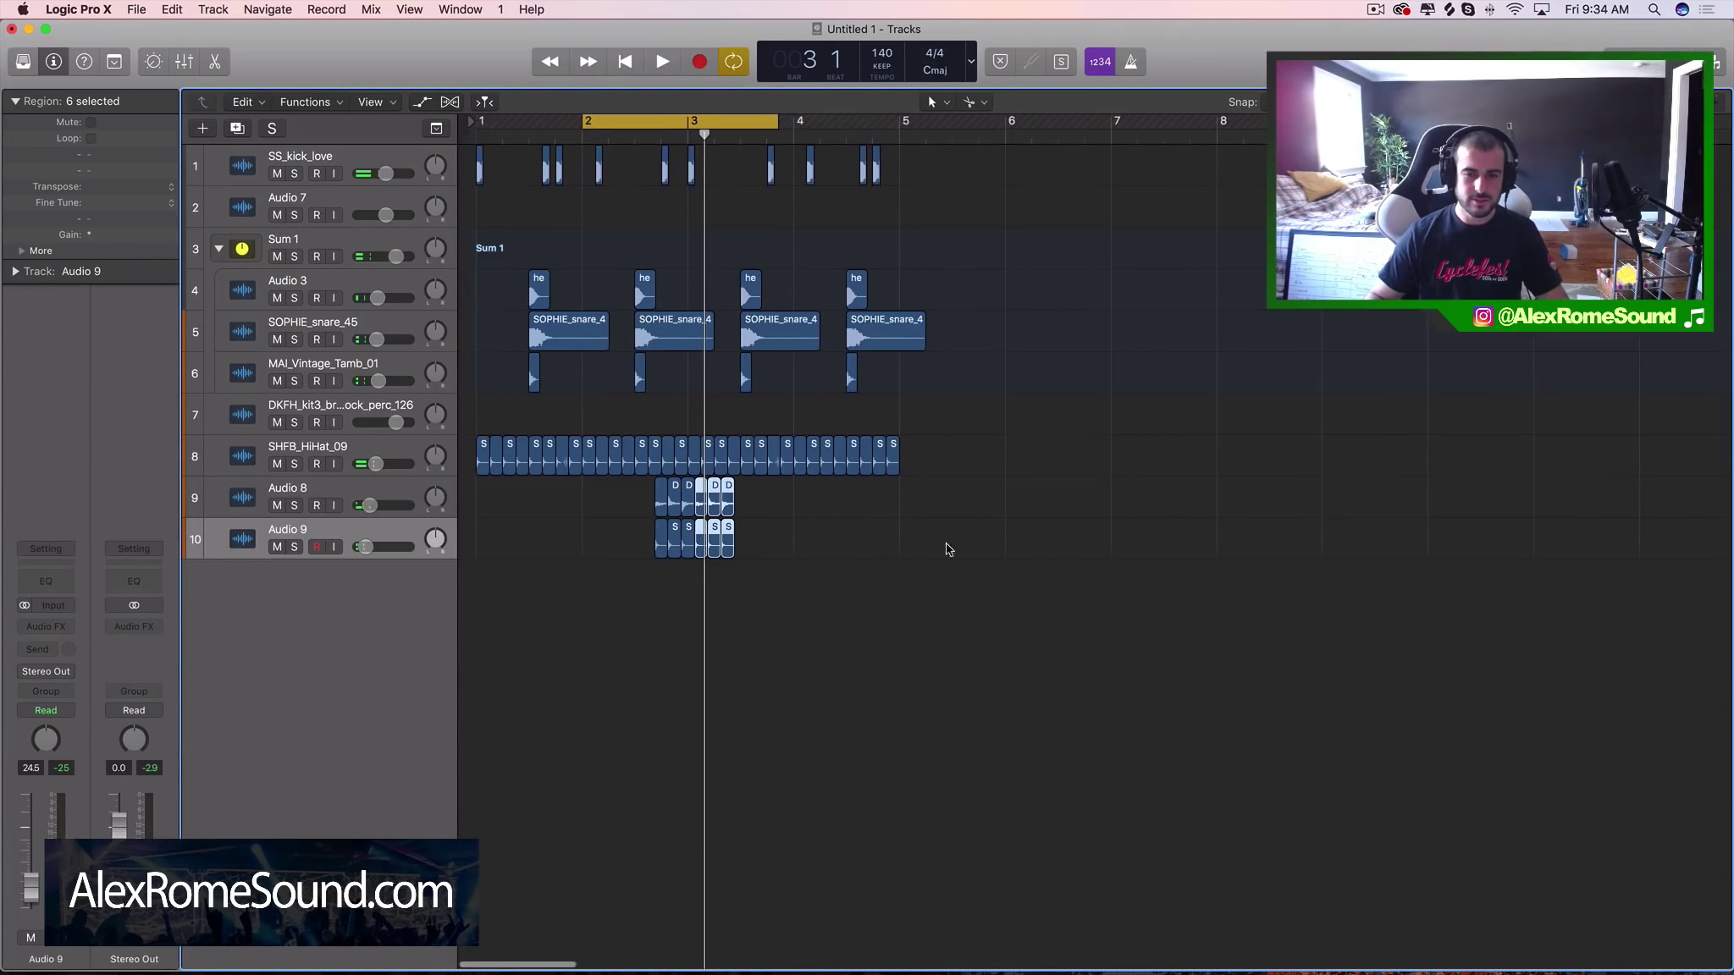
{"action": "scroll", "coordinate": [875, 551], "scroll_direction": "left", "scroll_amount": 4}
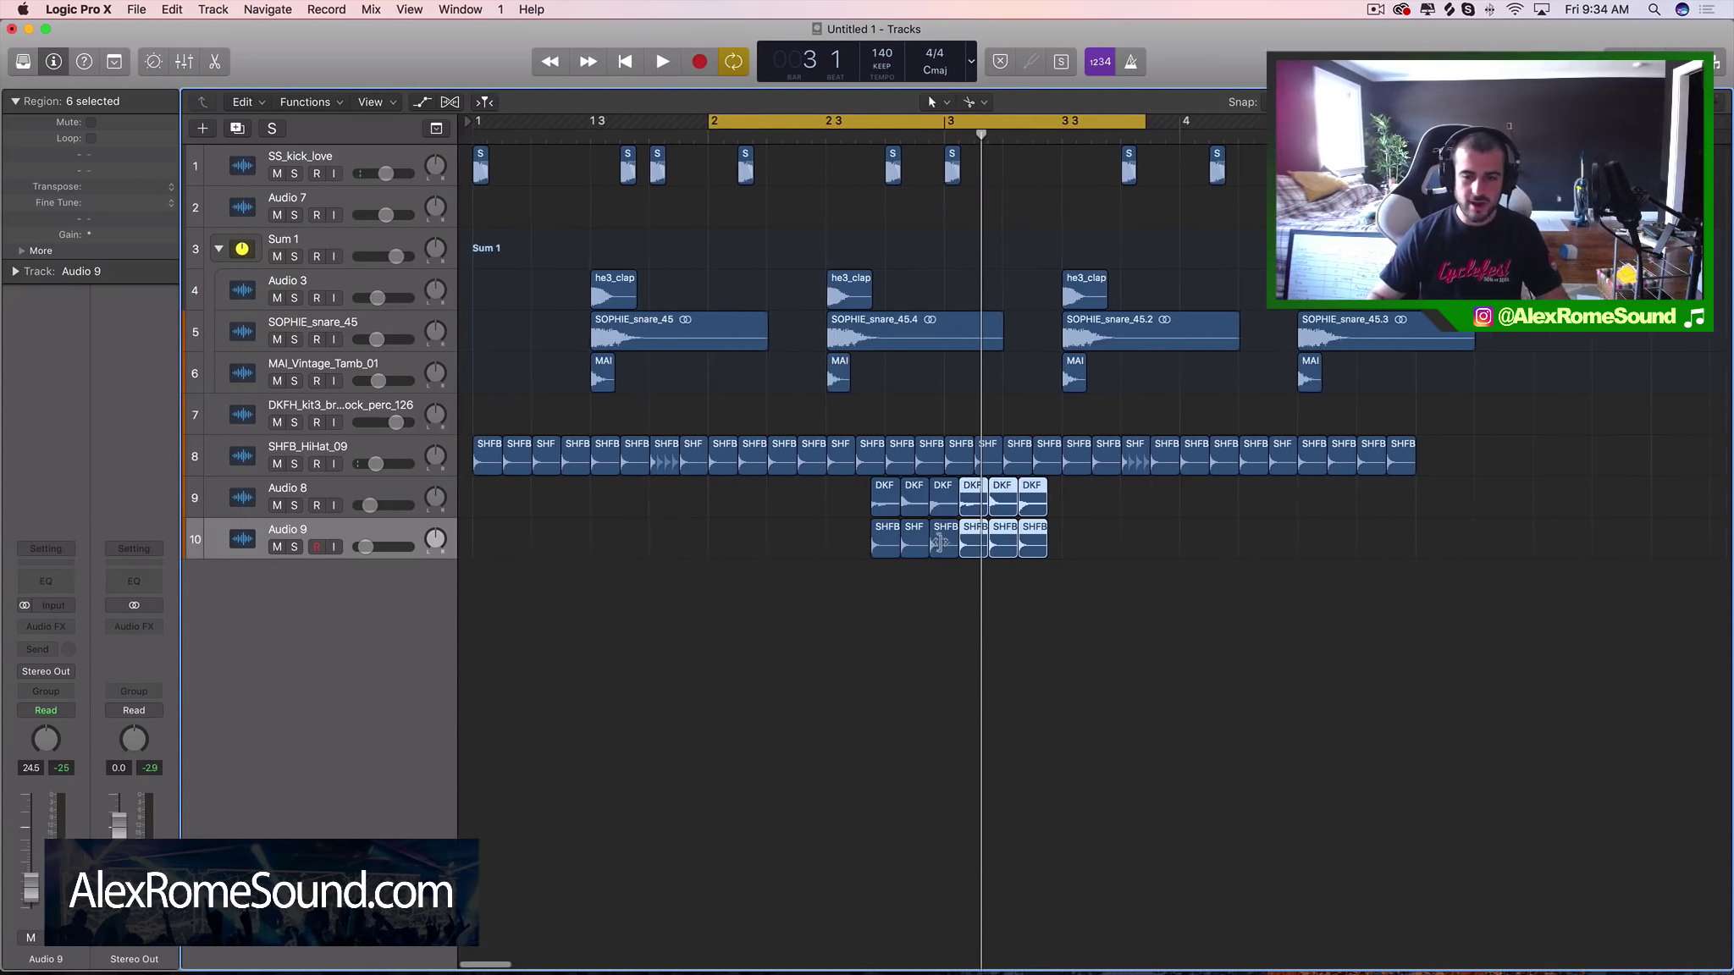
{"action": "left_click_drag", "start_coordinate": [969, 548], "coordinate": [1345, 562]}
{"action": "scroll", "coordinate": [605, 594], "scroll_direction": "left", "scroll_amount": 1}
Step: Create a new audio track below Audio 9, switch to Splice, and search the downloaded sounds for hi-hats
{"action": "double_click", "coordinate": [320, 630]}
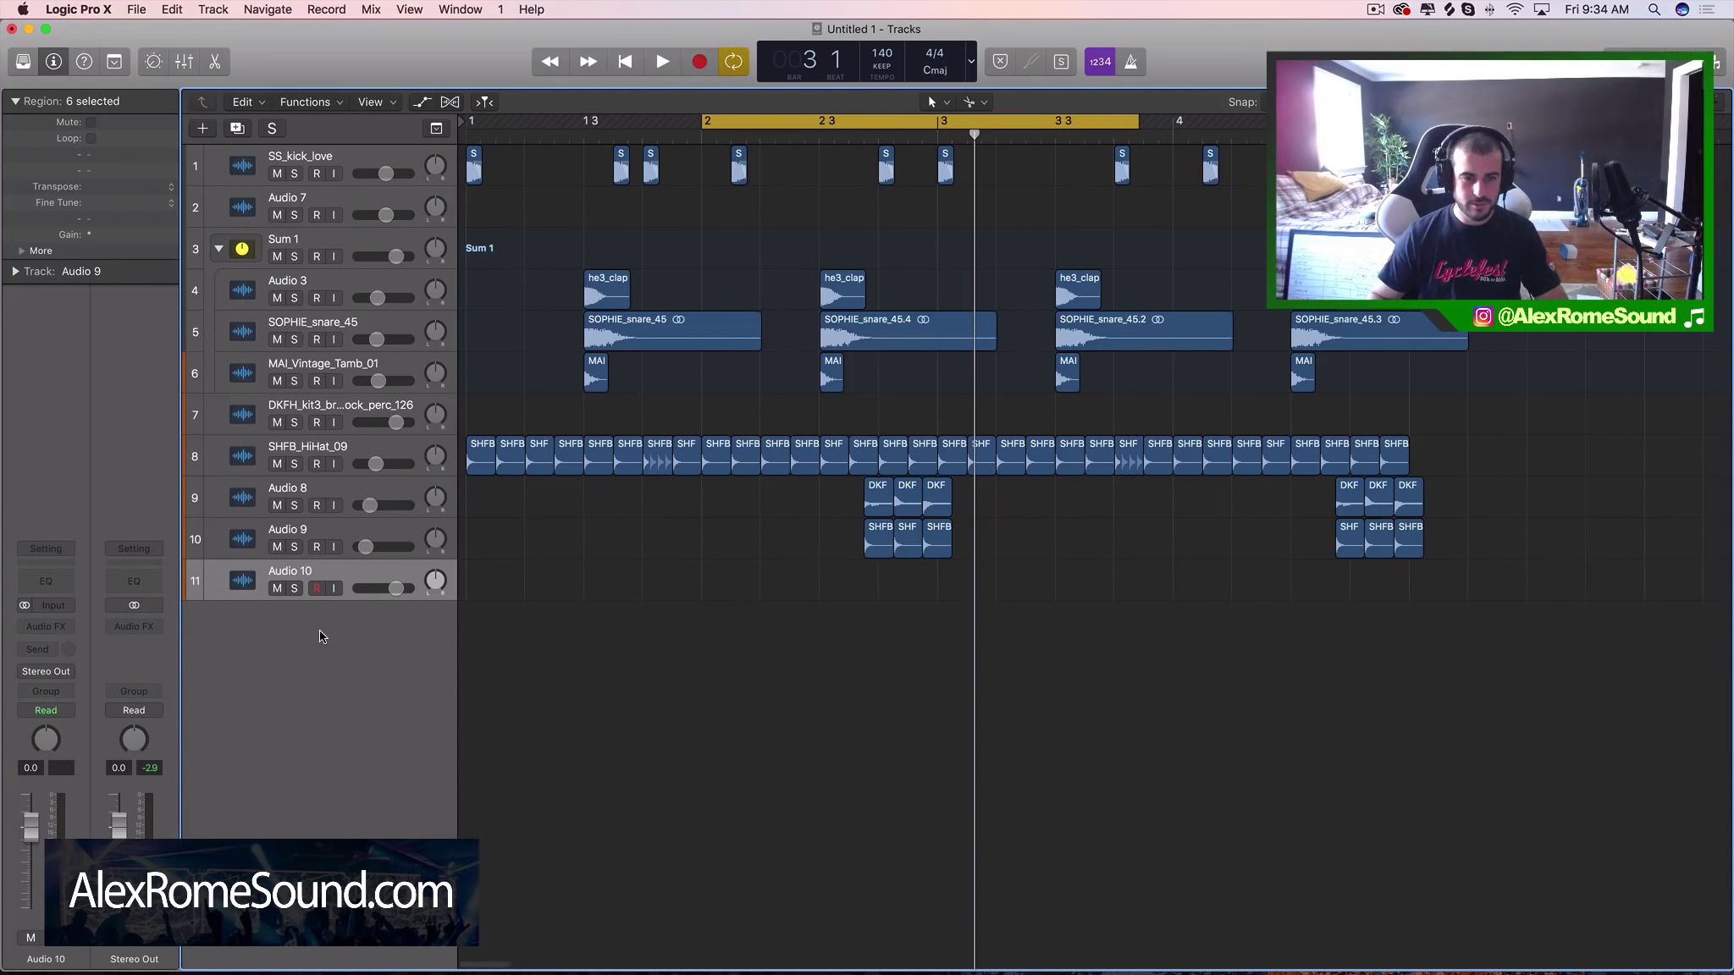
{"action": "key", "text": "super+Tab"}
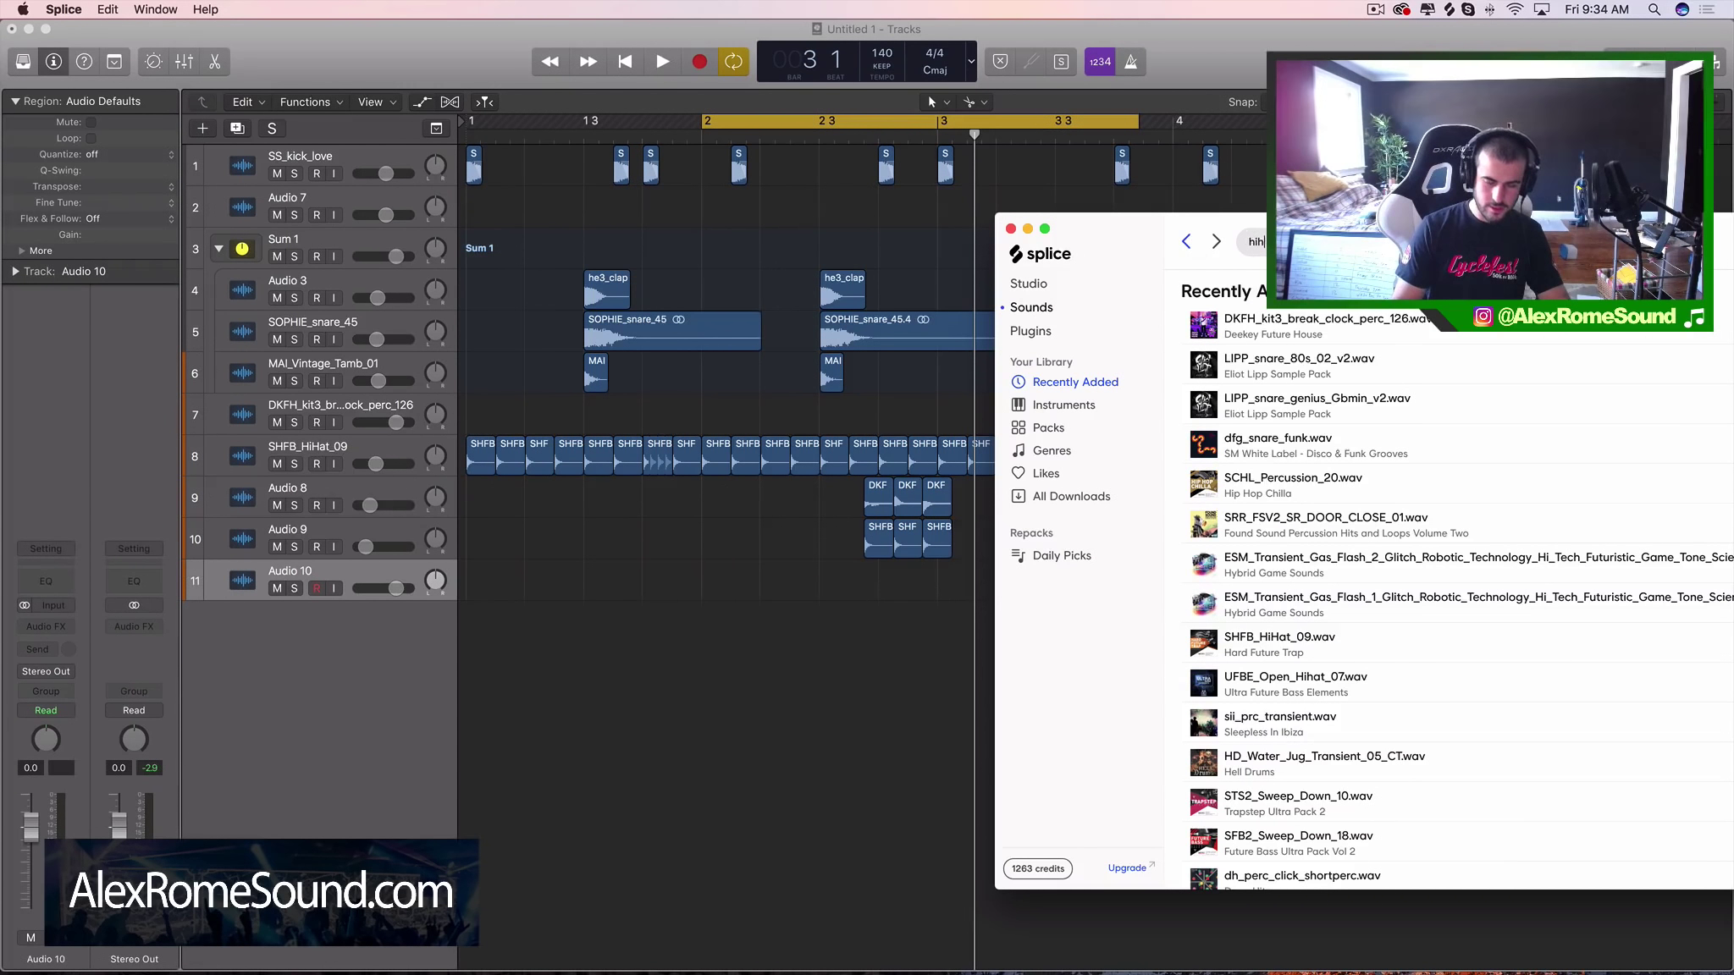
{"action": "key", "text": "Return"}
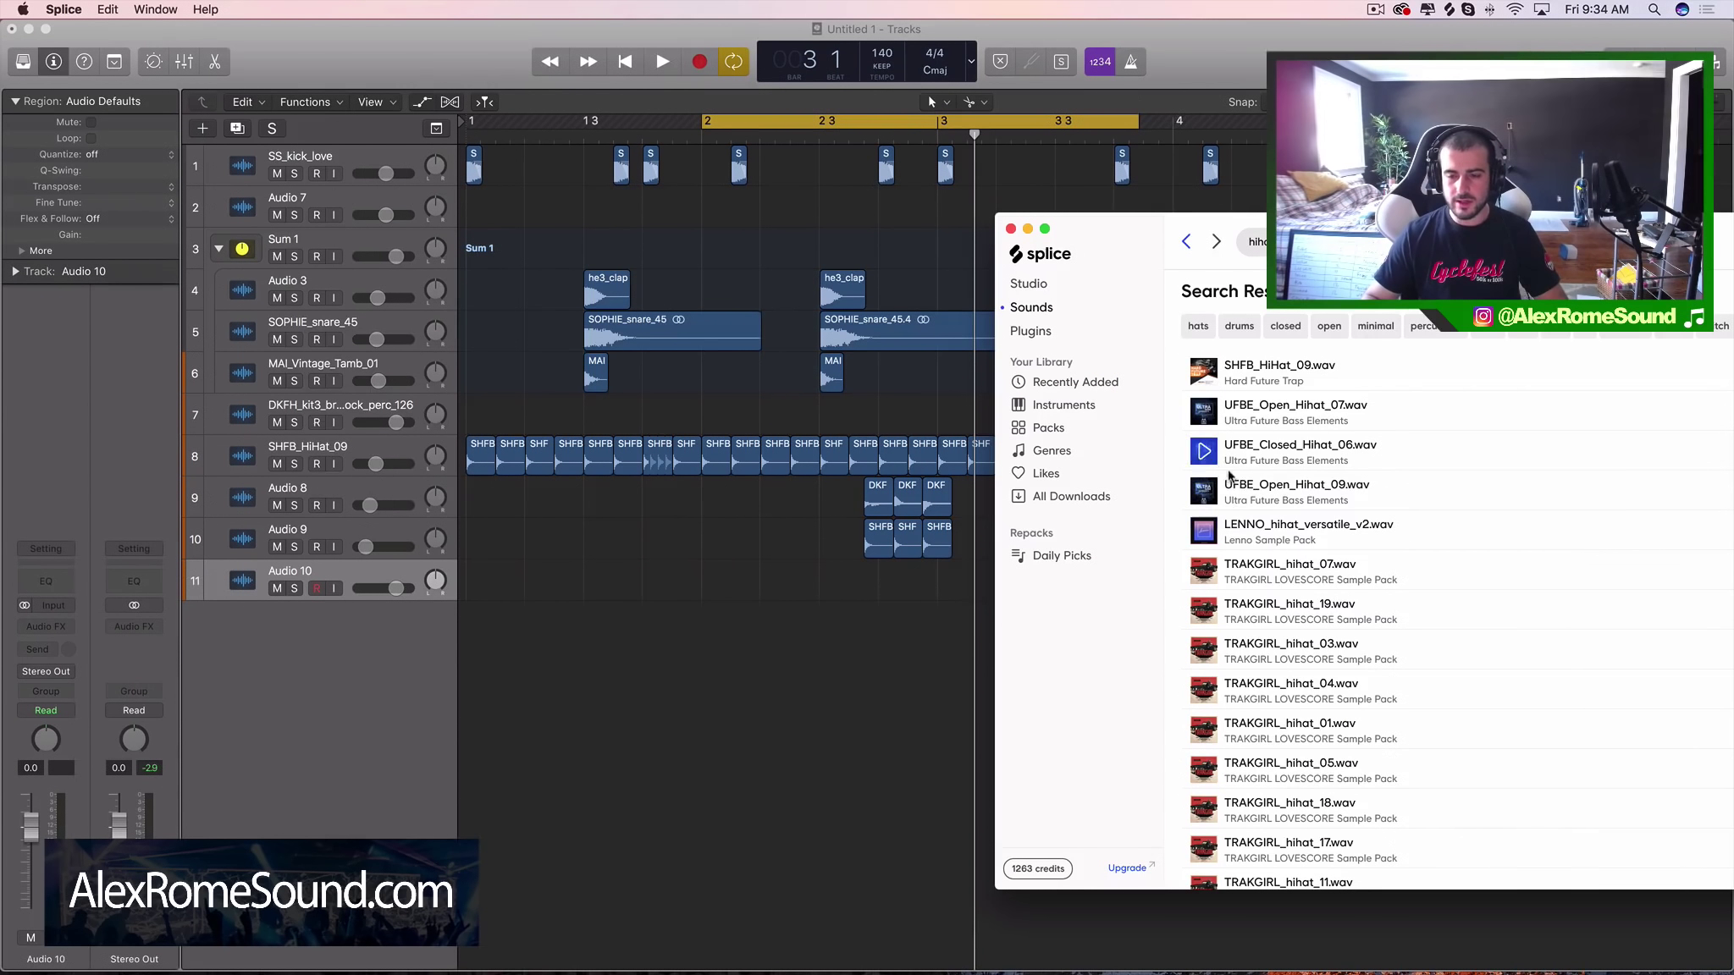
Step: Audition the hi-hat samples and place tapecut_hihat_7.wav at bar 1 of the new audio track in Logic Pro
{"action": "scroll", "coordinate": [1233, 509], "scroll_direction": "up", "scroll_amount": 2}
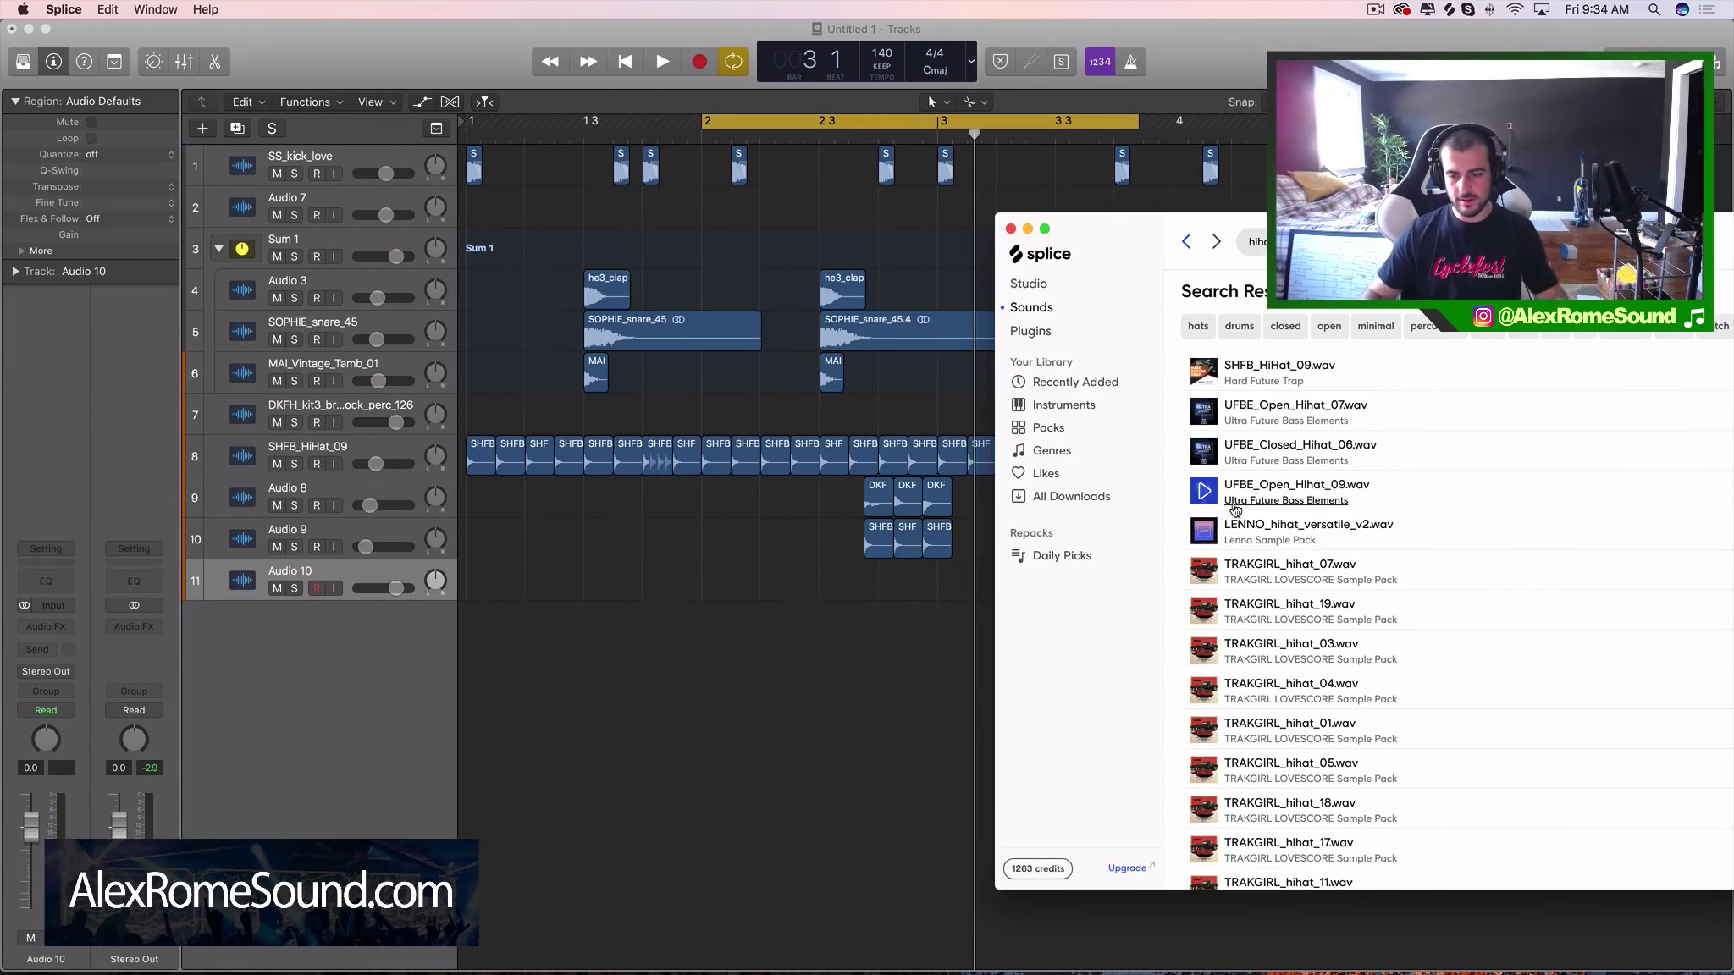
{"action": "scroll", "coordinate": [1371, 559], "scroll_direction": "down", "scroll_amount": 10}
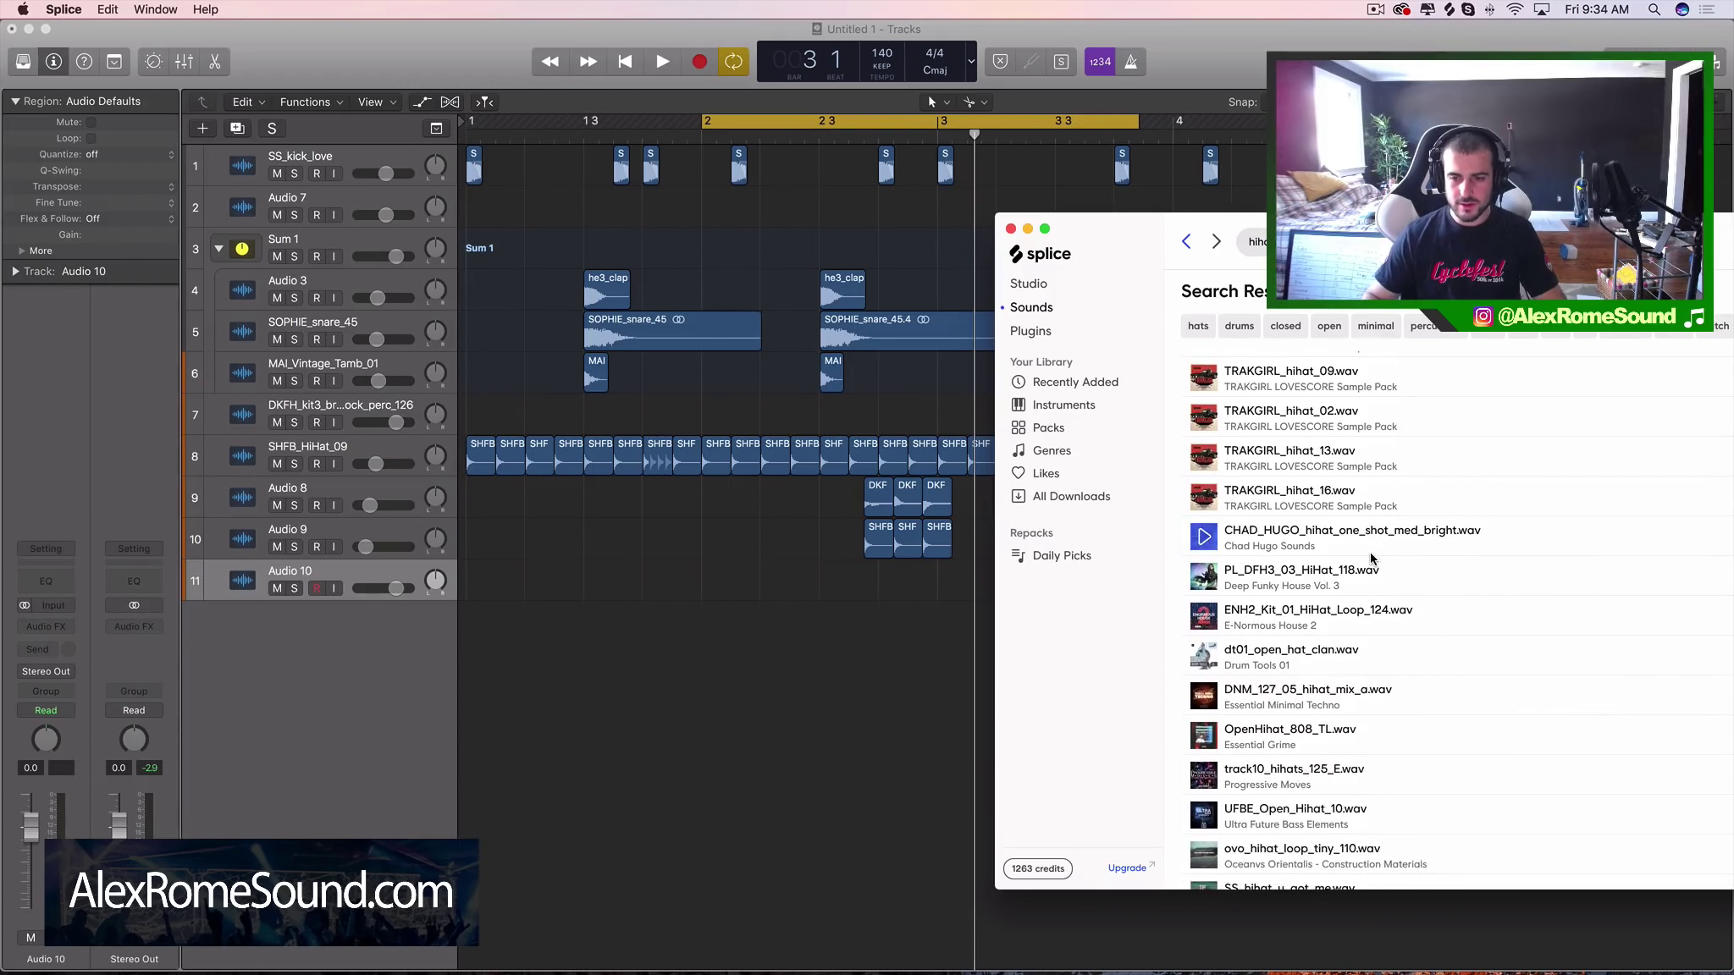
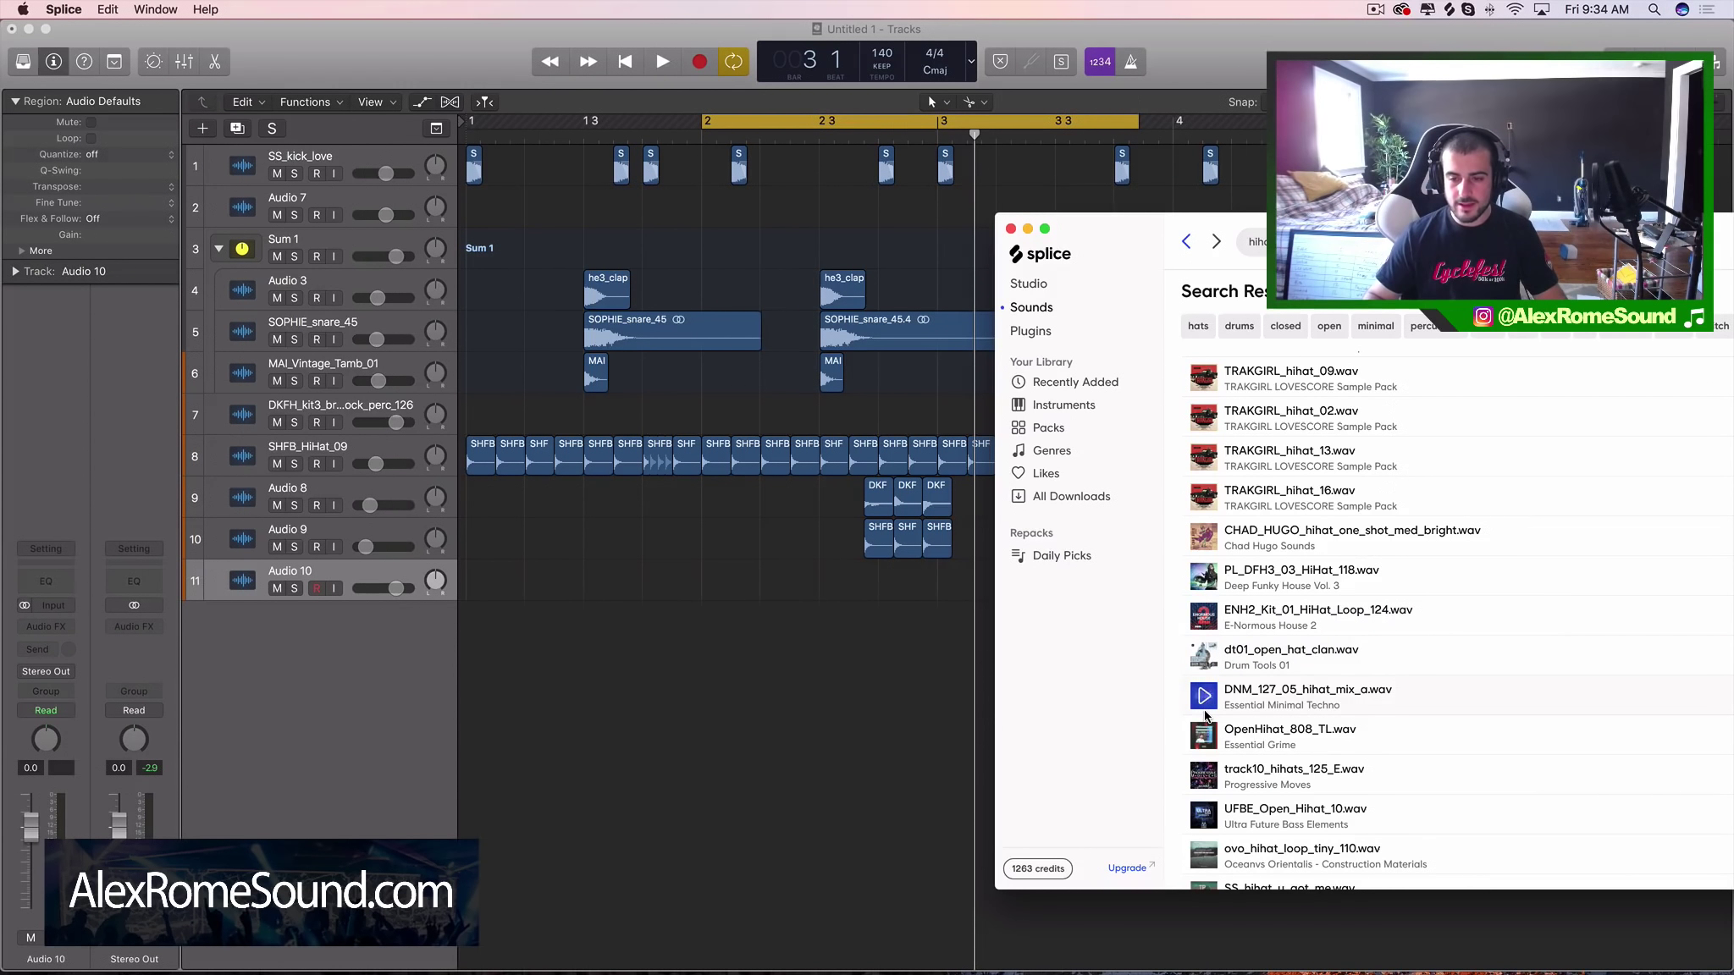
{"action": "left_click", "coordinate": [1208, 740]}
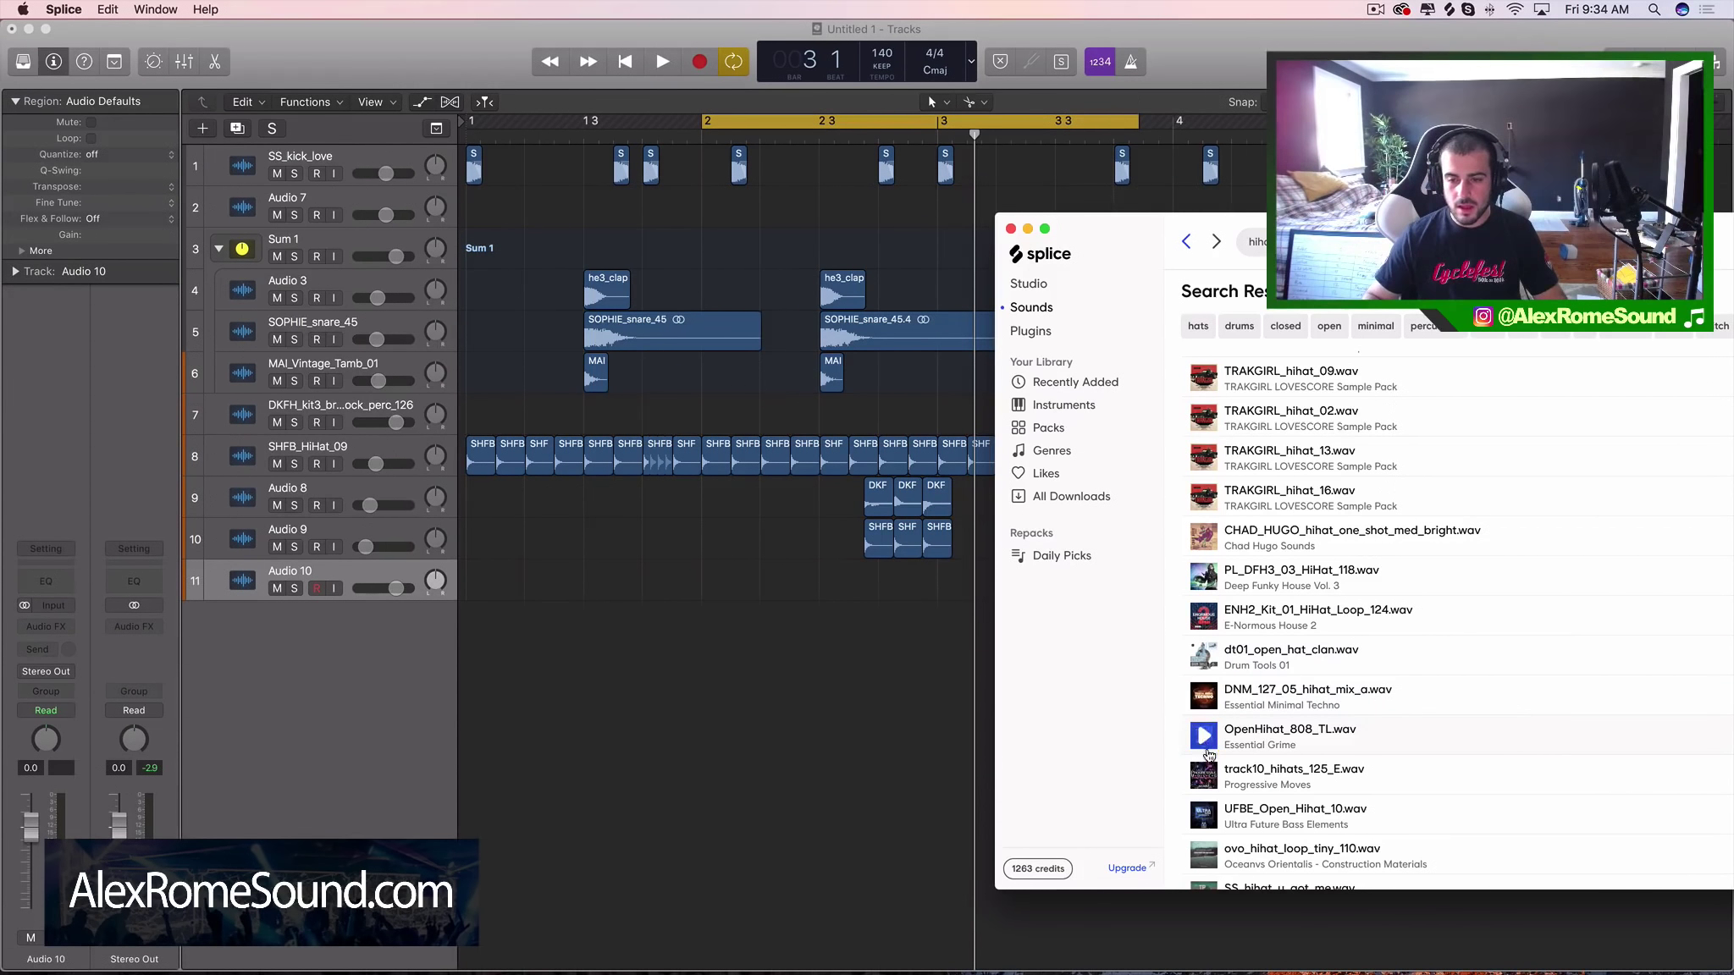
{"action": "left_click", "coordinate": [1203, 815]}
{"action": "scroll", "coordinate": [1211, 779], "scroll_direction": "down", "scroll_amount": 4}
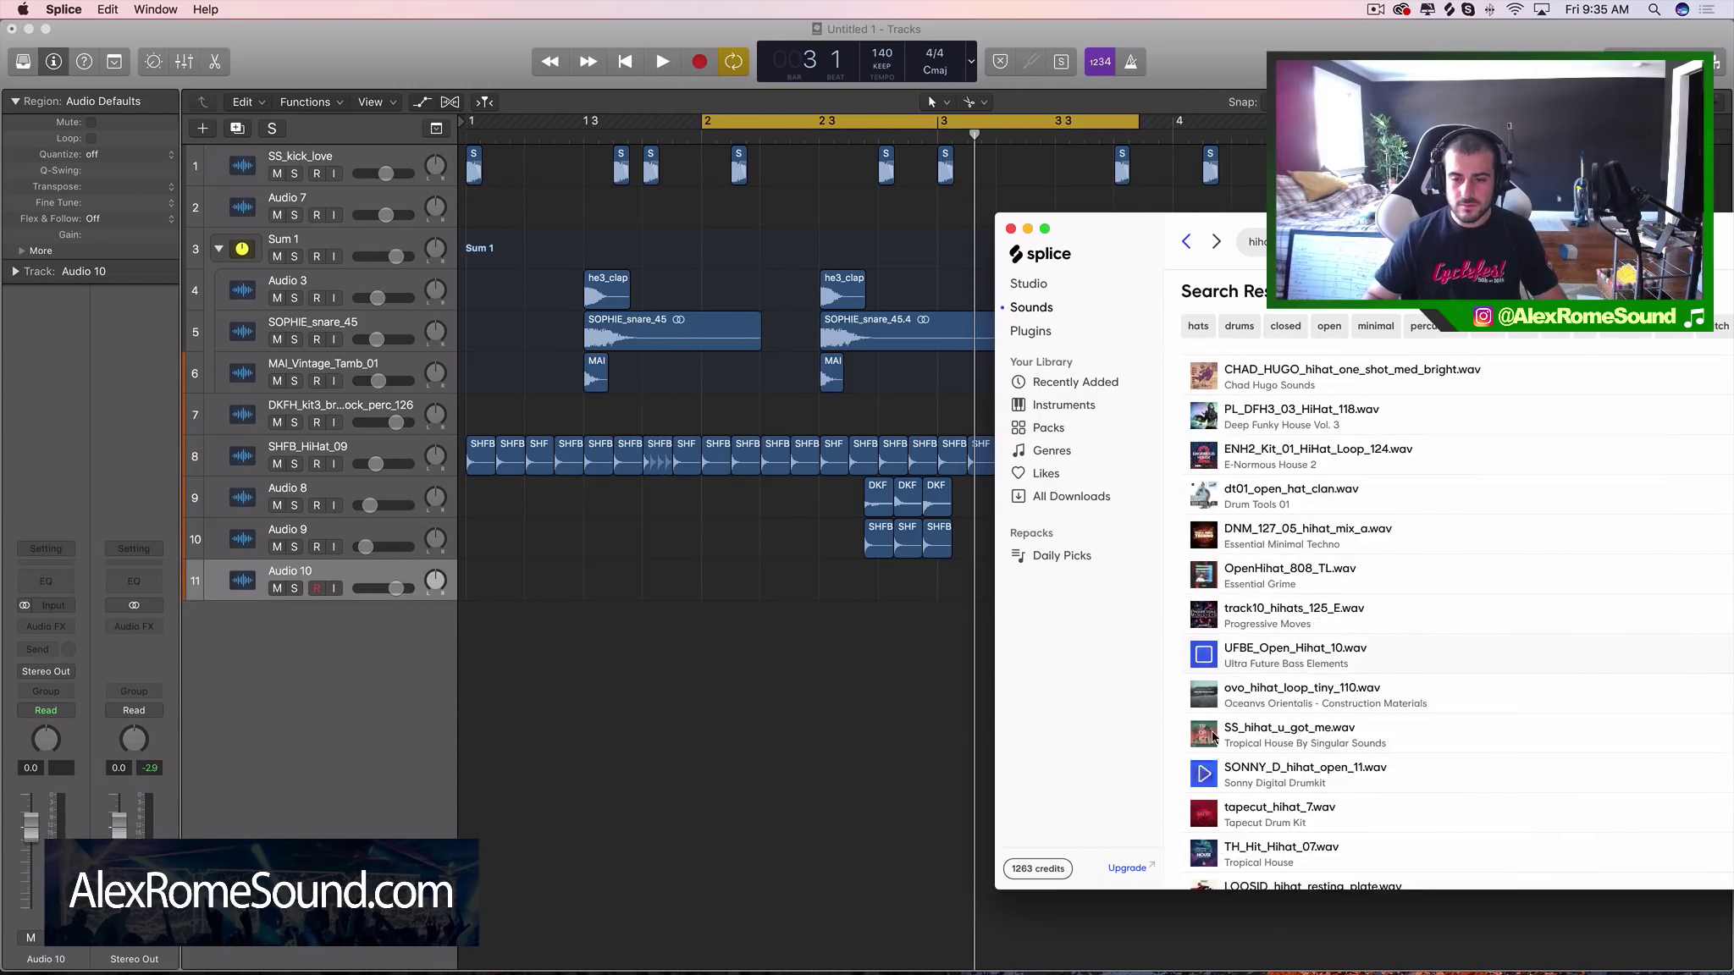
{"action": "left_click", "coordinate": [1206, 696]}
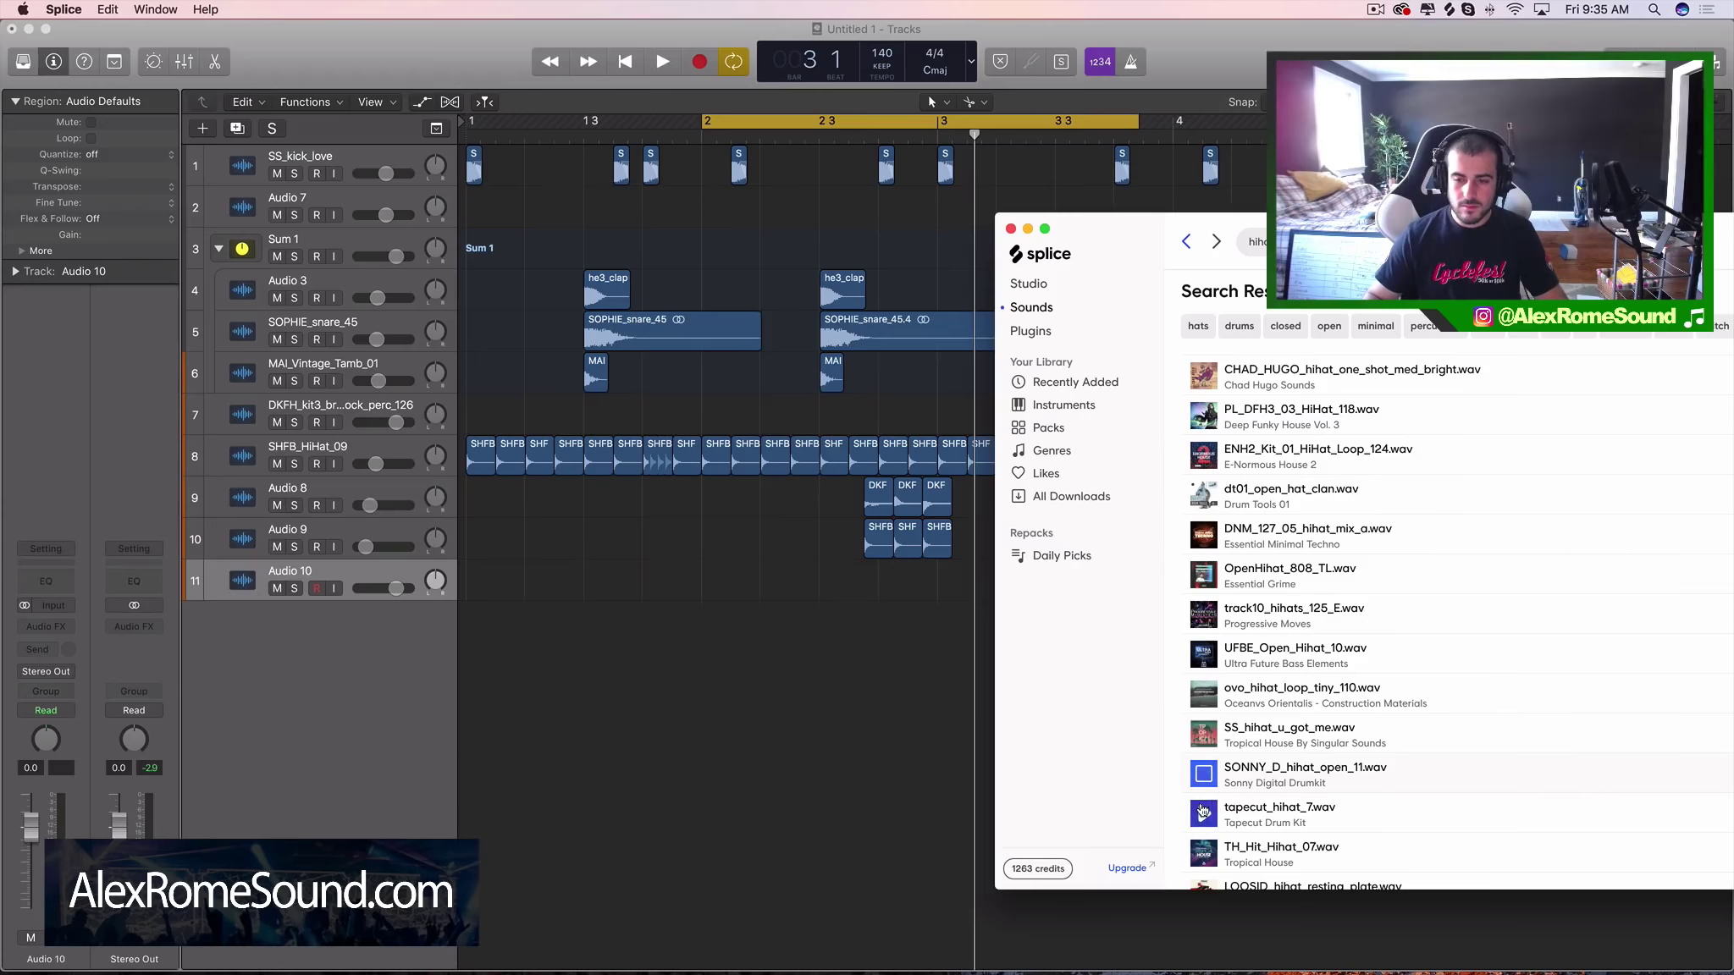
{"action": "scroll", "coordinate": [1203, 811], "scroll_direction": "down", "scroll_amount": 3}
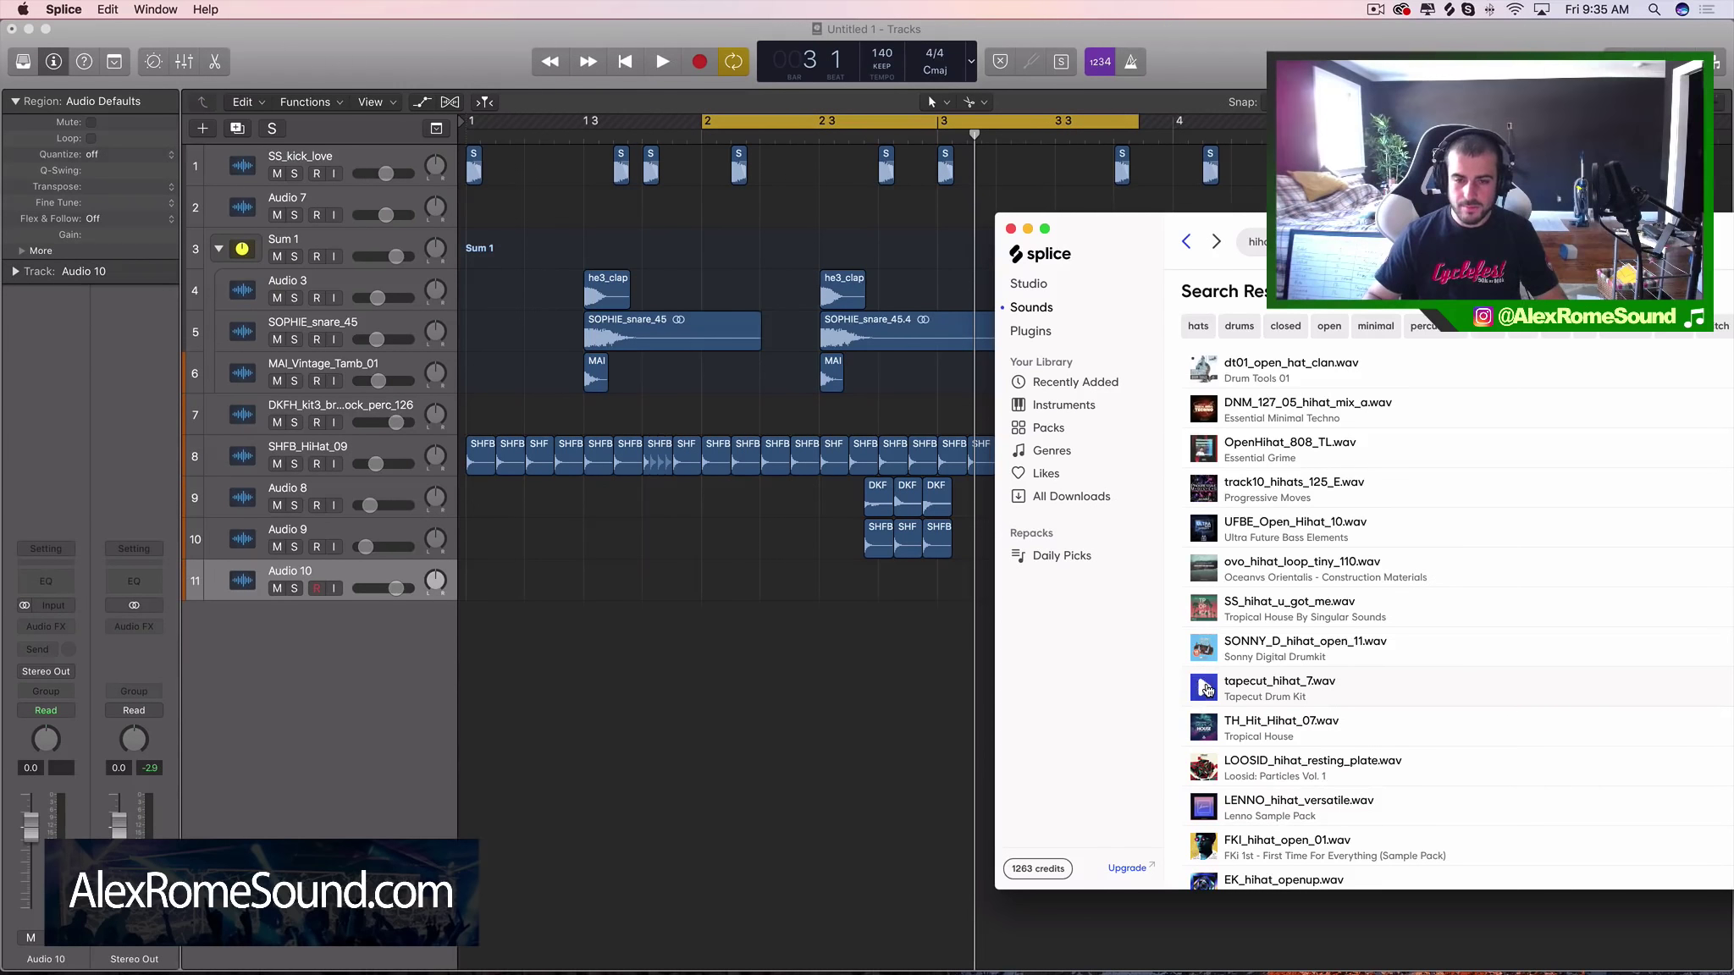
{"action": "left_click_drag", "start_coordinate": [1241, 697], "coordinate": [474, 584]}
{"action": "left_click", "coordinate": [585, 622]}
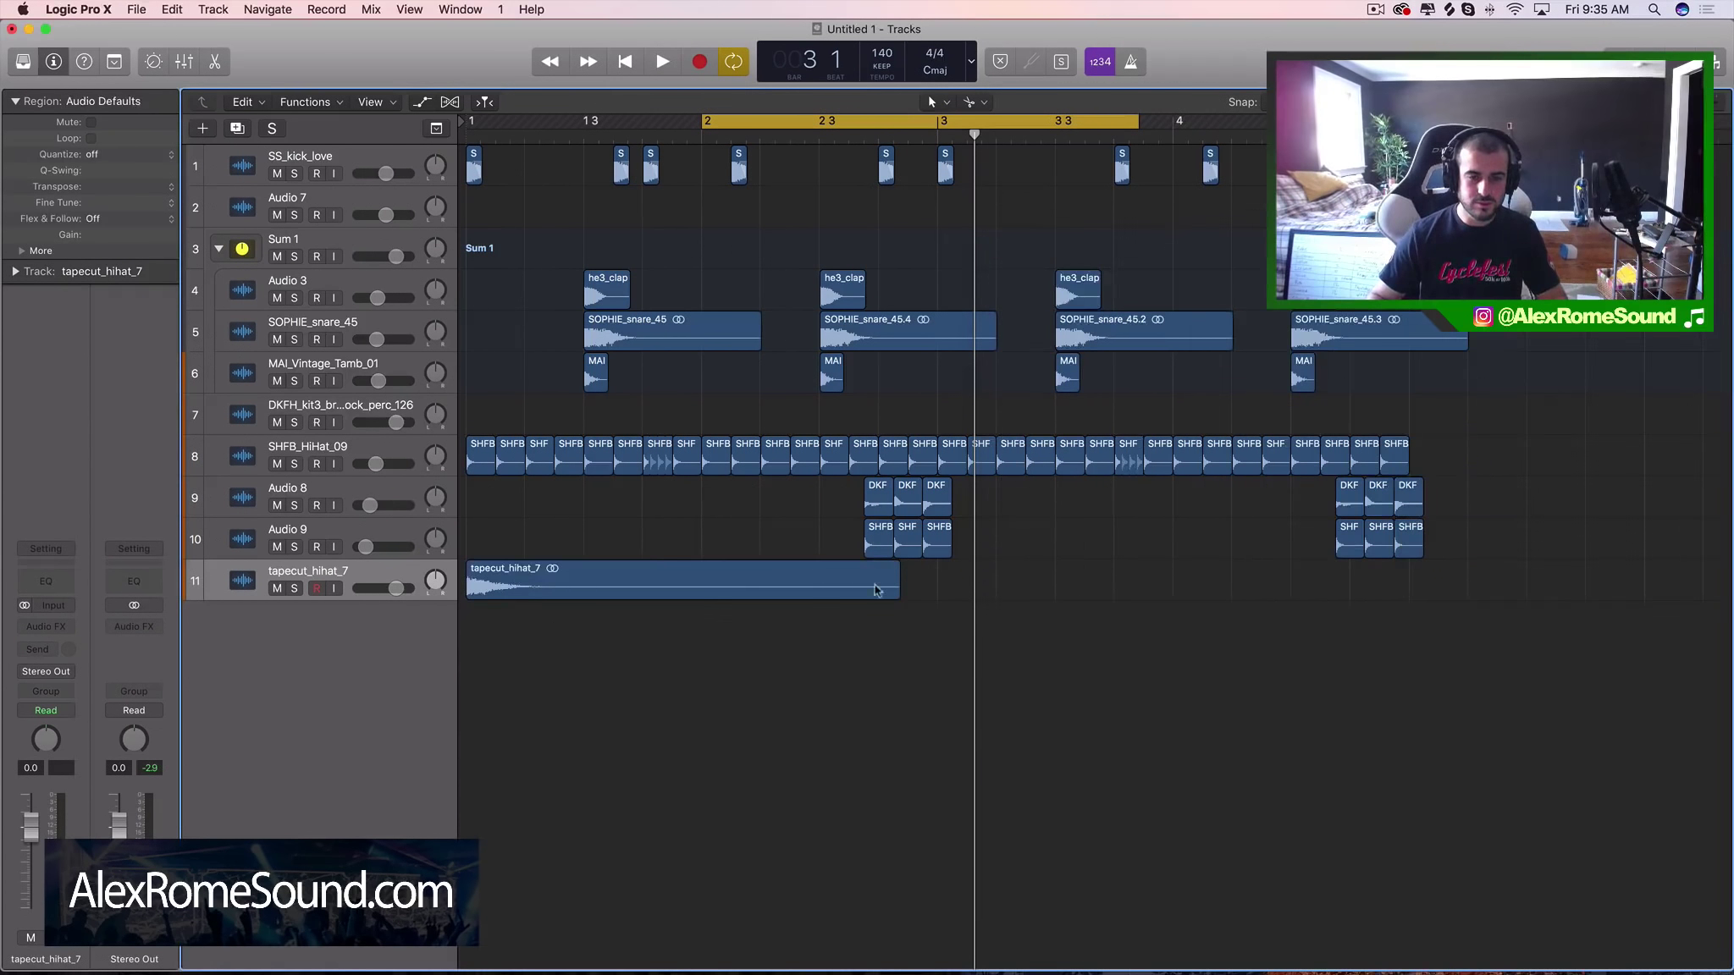
Step: Repeat the tapecut_hihat_7 region and move the copy to the start of bar 2
{"action": "left_click", "coordinate": [662, 584]}
{"action": "key", "text": "super+r"}
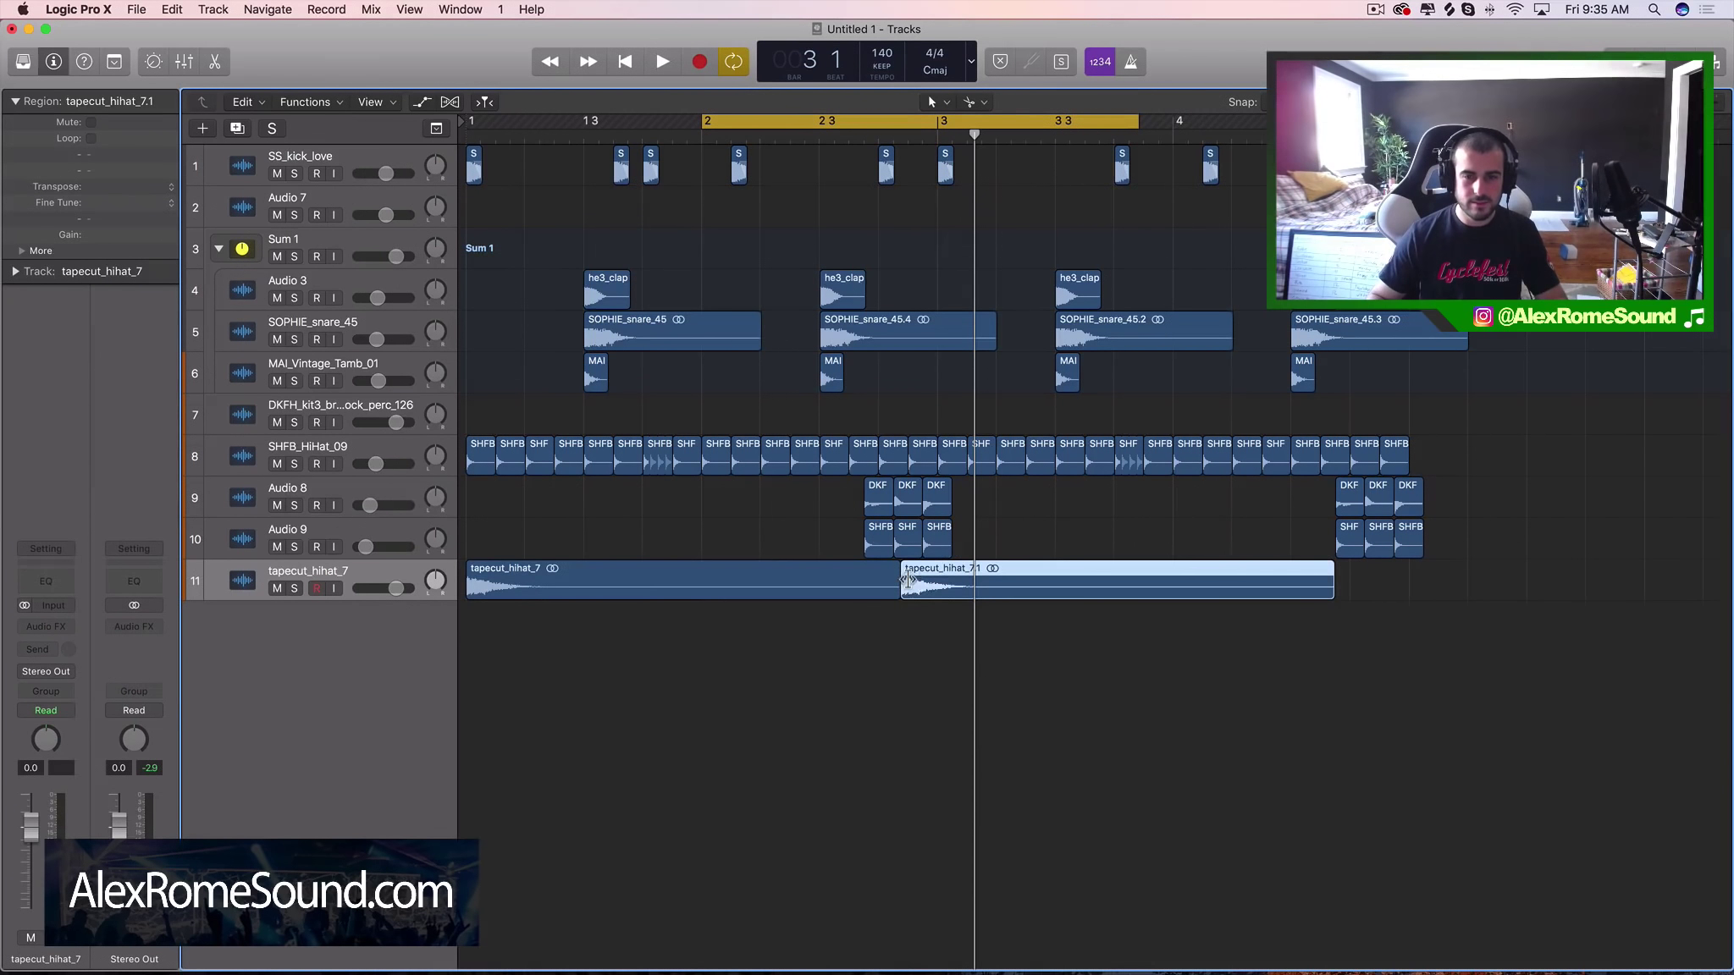
{"action": "left_click_drag", "start_coordinate": [961, 592], "coordinate": [764, 580]}
Step: Move the cycle range to start at bar 1, lower the tapecut_hihat_7 track volume to -24.5 dB, and play it back
{"action": "left_click_drag", "start_coordinate": [702, 119], "coordinate": [468, 119]}
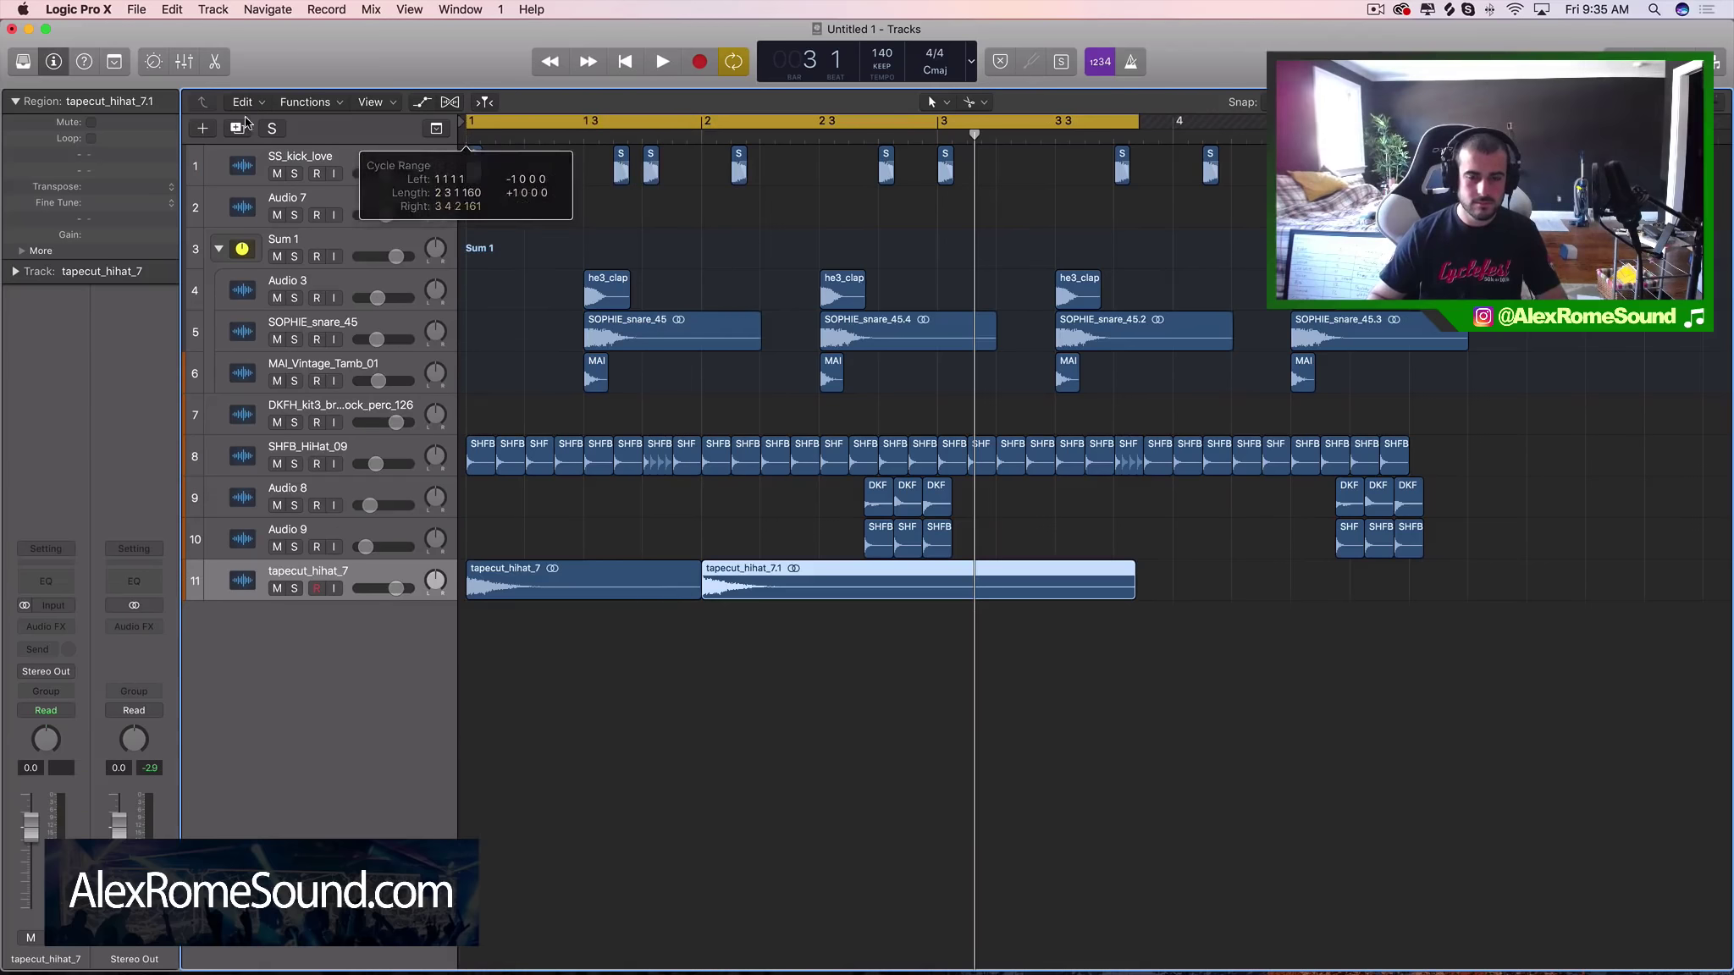
{"action": "left_click_drag", "start_coordinate": [396, 588], "coordinate": [366, 589]}
{"action": "key", "text": "space"}
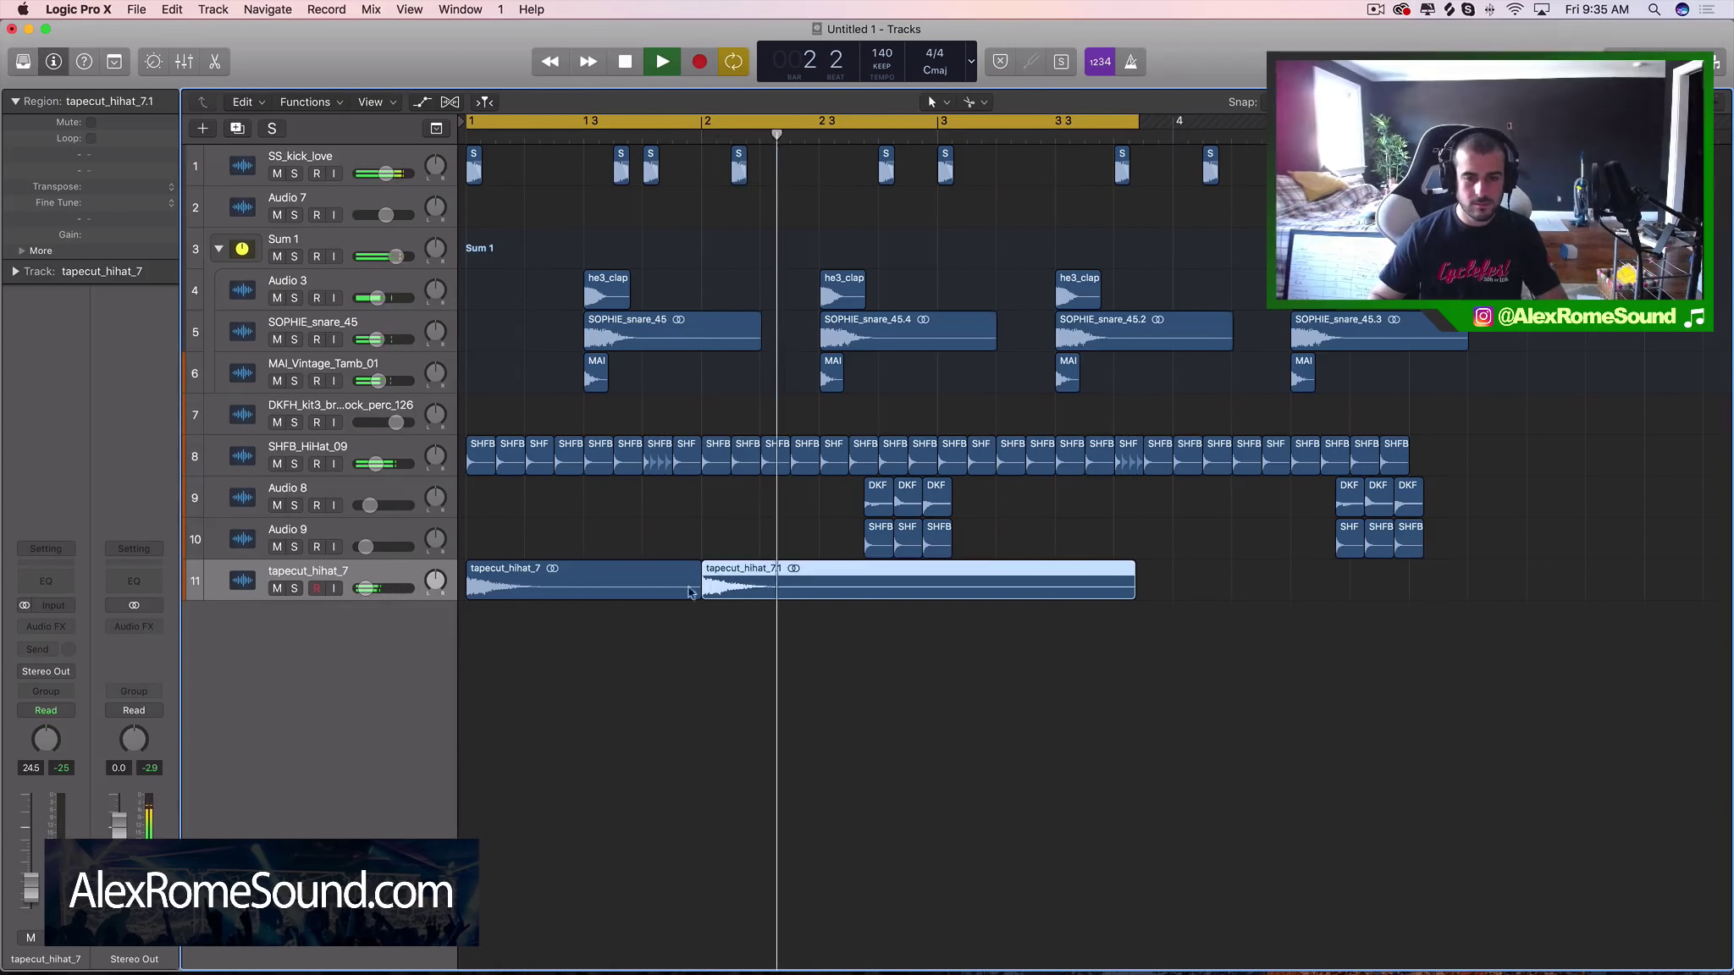
{"action": "key", "text": "space"}
Step: Trim the second tapecut region to one bar, repeat both regions into bars 3 and 4, and extend the cycle to the end of bar 4
{"action": "left_click_drag", "start_coordinate": [1132, 593], "coordinate": [929, 587]}
{"action": "key", "text": "shift+s"}
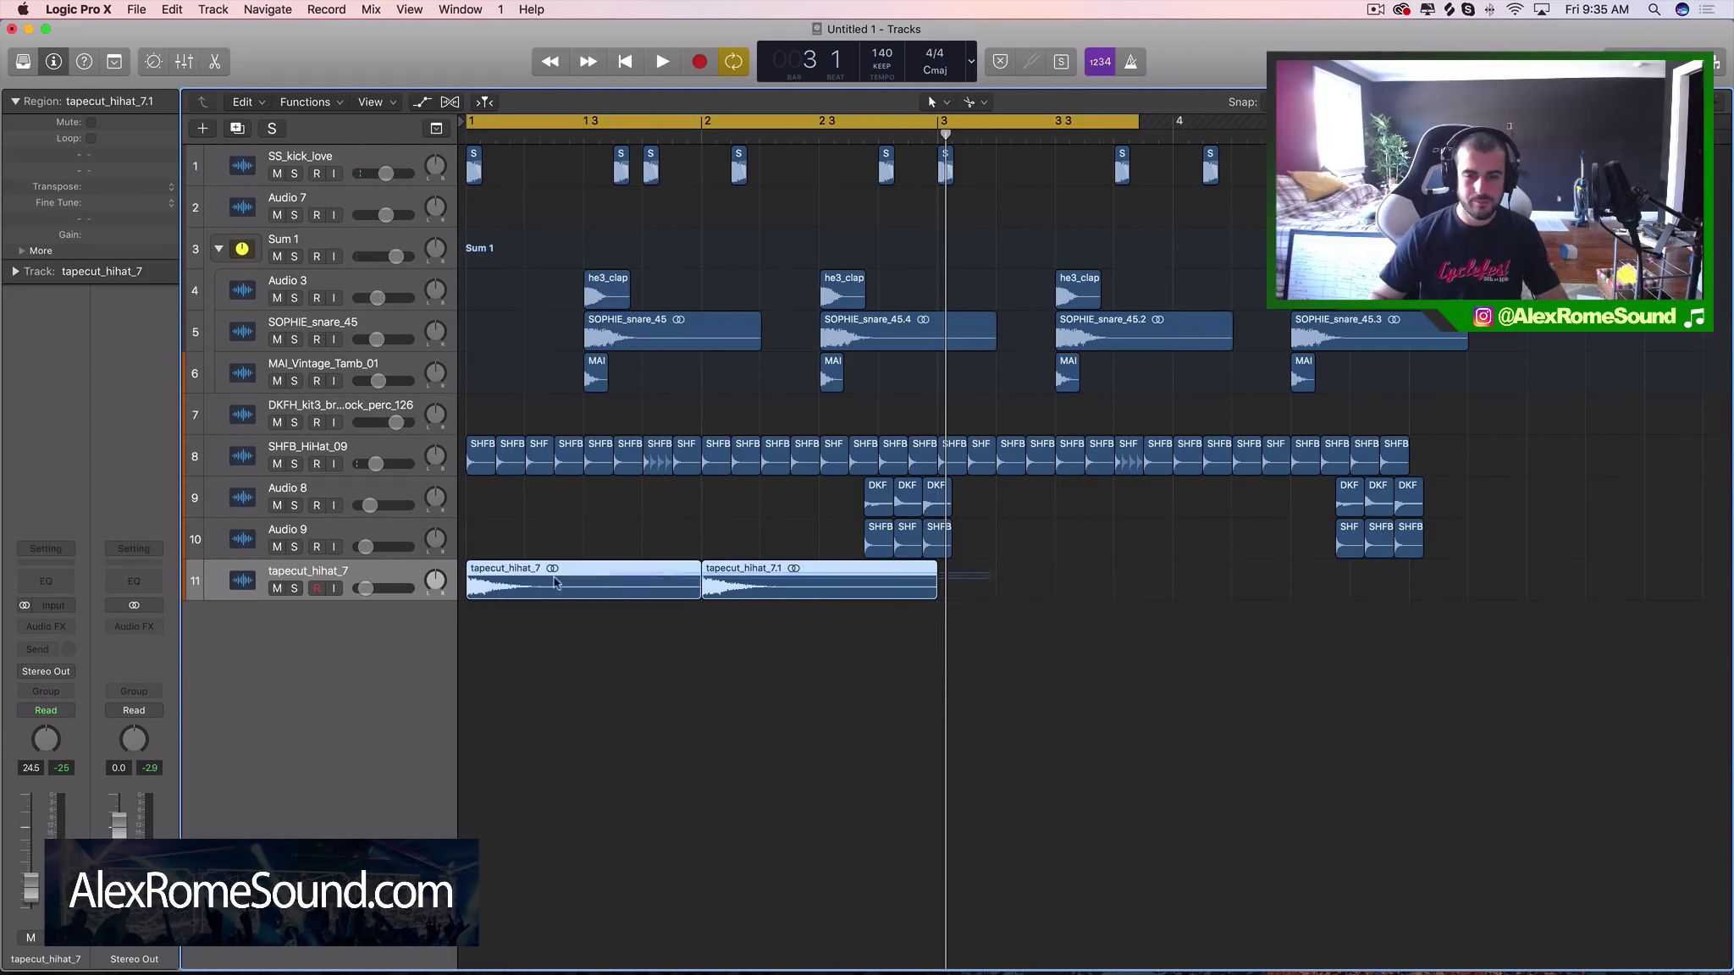
{"action": "key", "text": "super+r"}
{"action": "left_click_drag", "start_coordinate": [1165, 120], "coordinate": [1408, 119]}
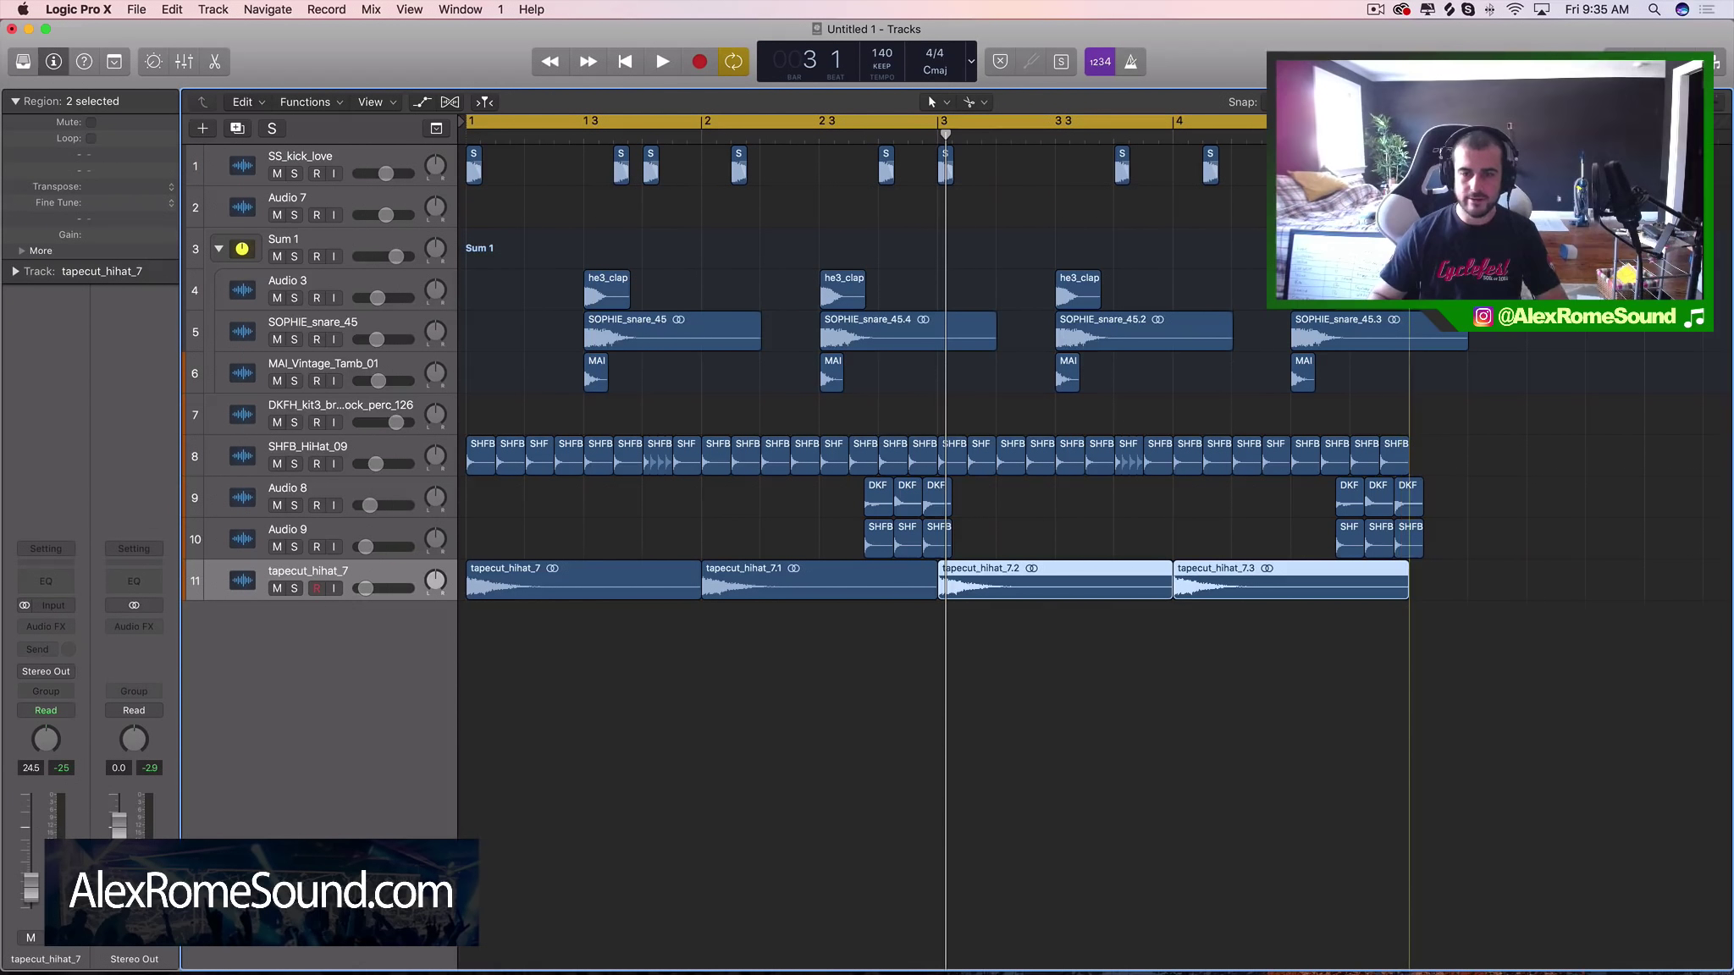
Step: Create another audio track below tapecut_hihat_7, switch to Splice, and audition more hi-hat samples
{"action": "double_click", "coordinate": [318, 647]}
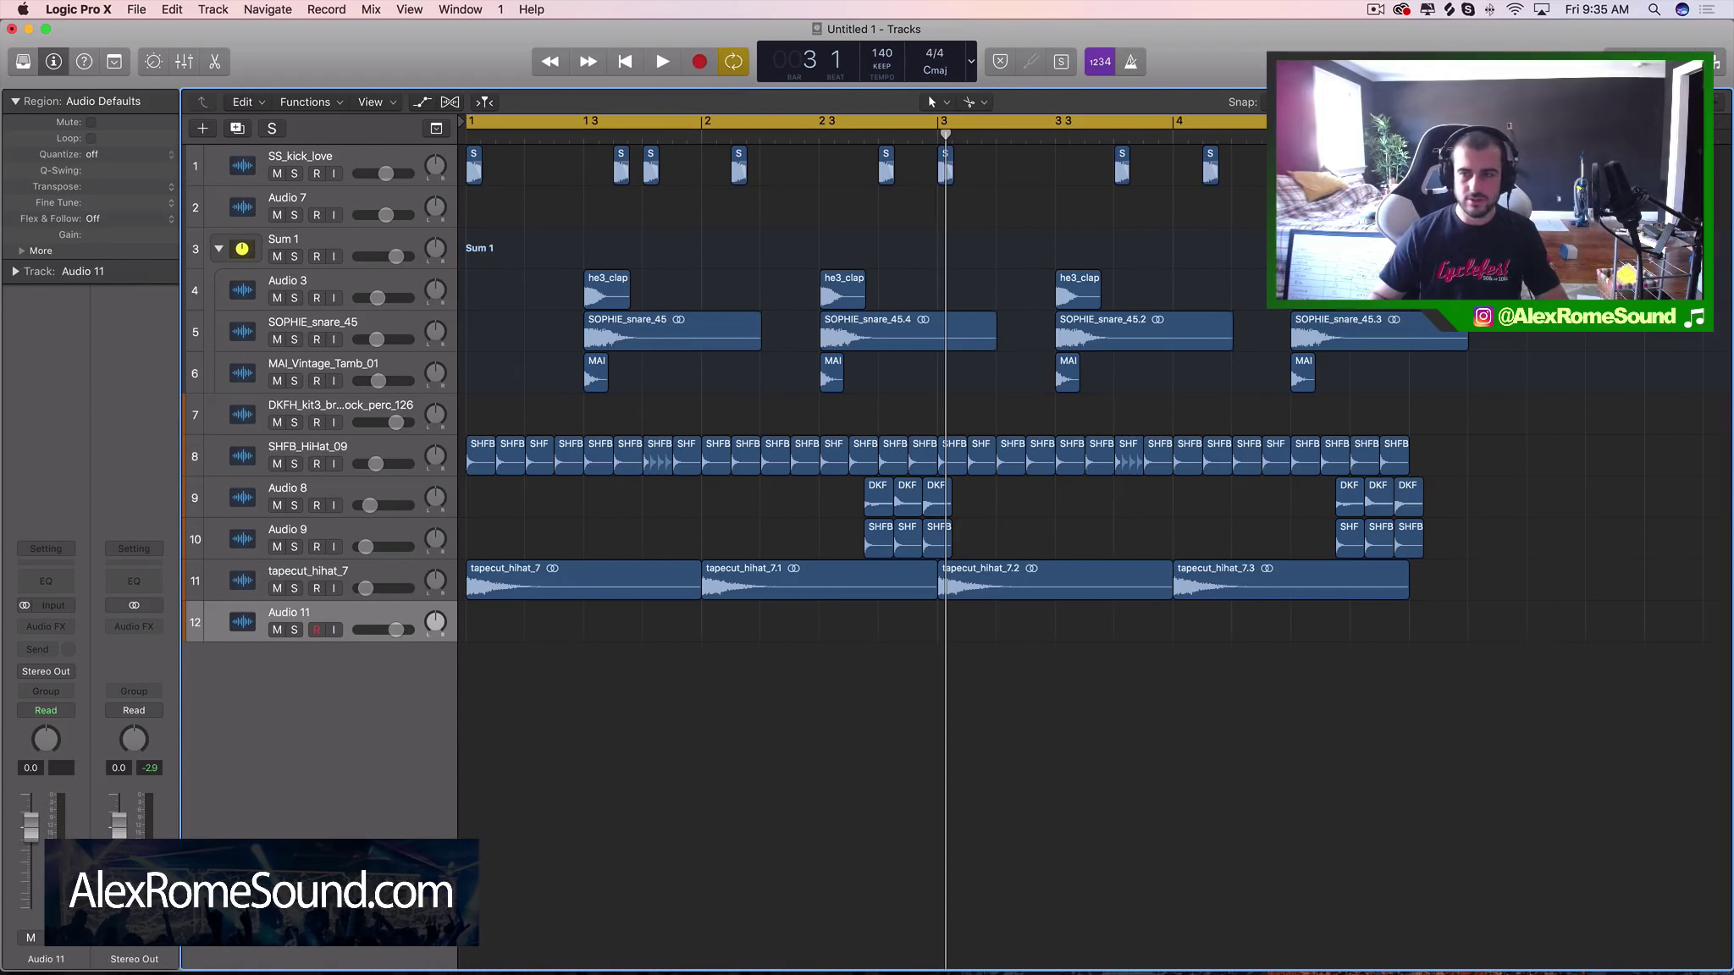
{"action": "left_click", "coordinate": [1451, 9]}
{"action": "scroll", "coordinate": [1204, 677], "scroll_direction": "down", "scroll_amount": 5}
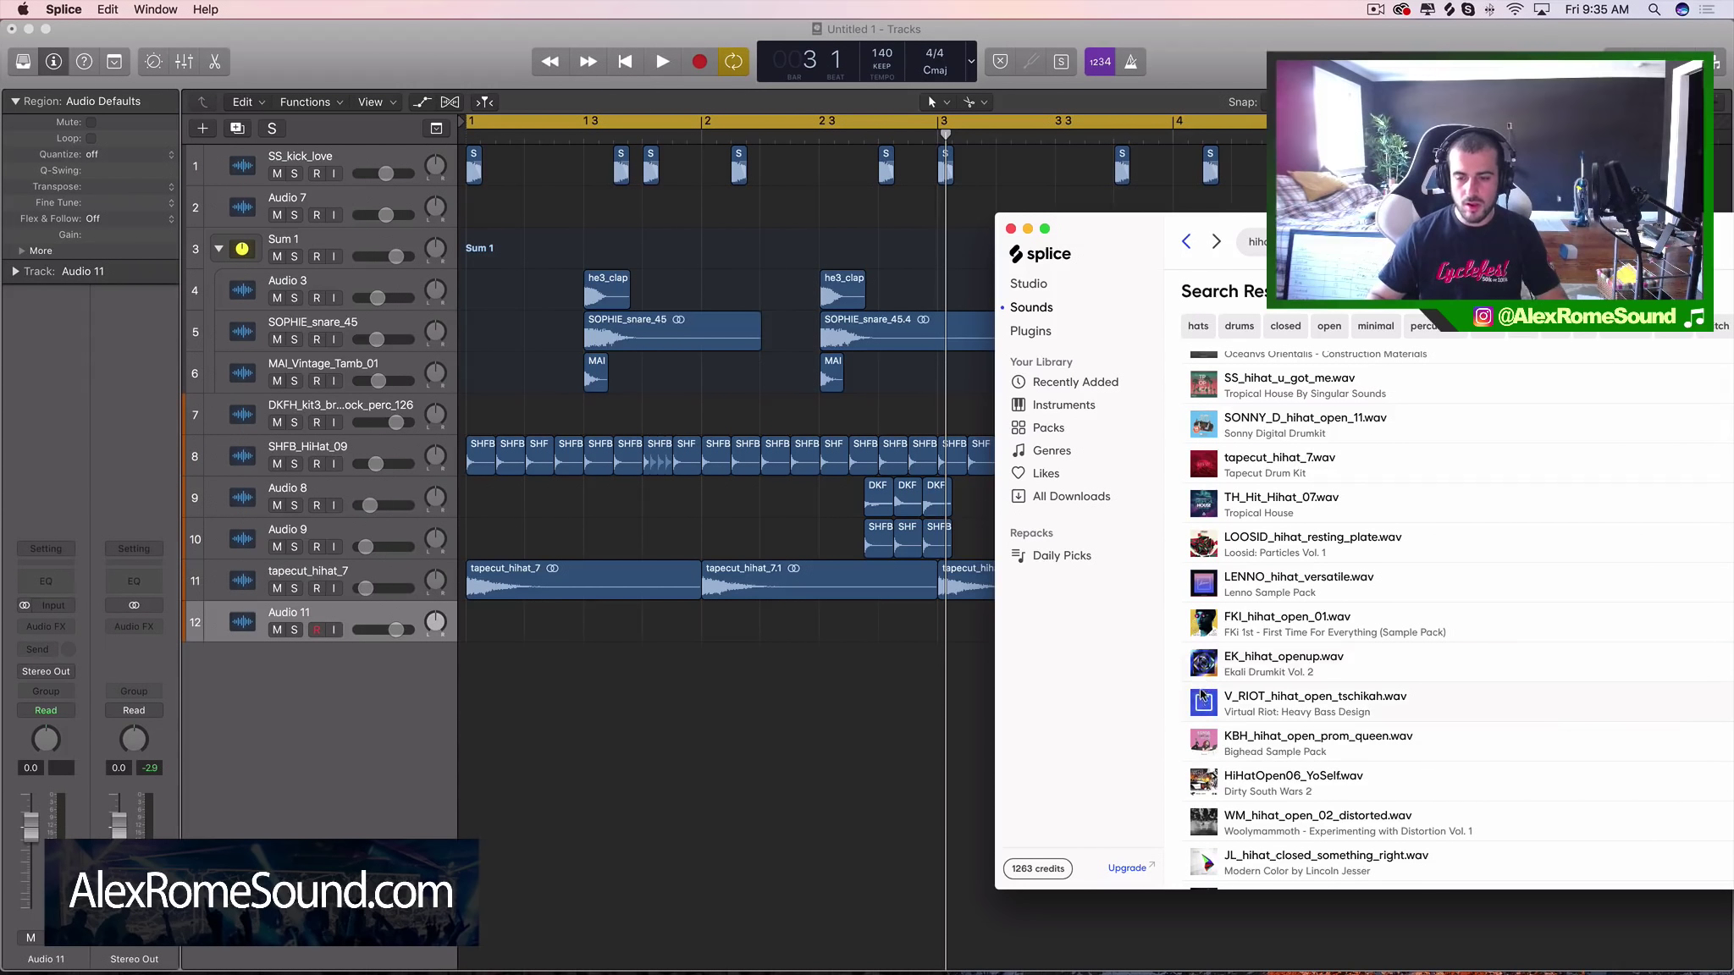
{"action": "left_click", "coordinate": [1204, 784]}
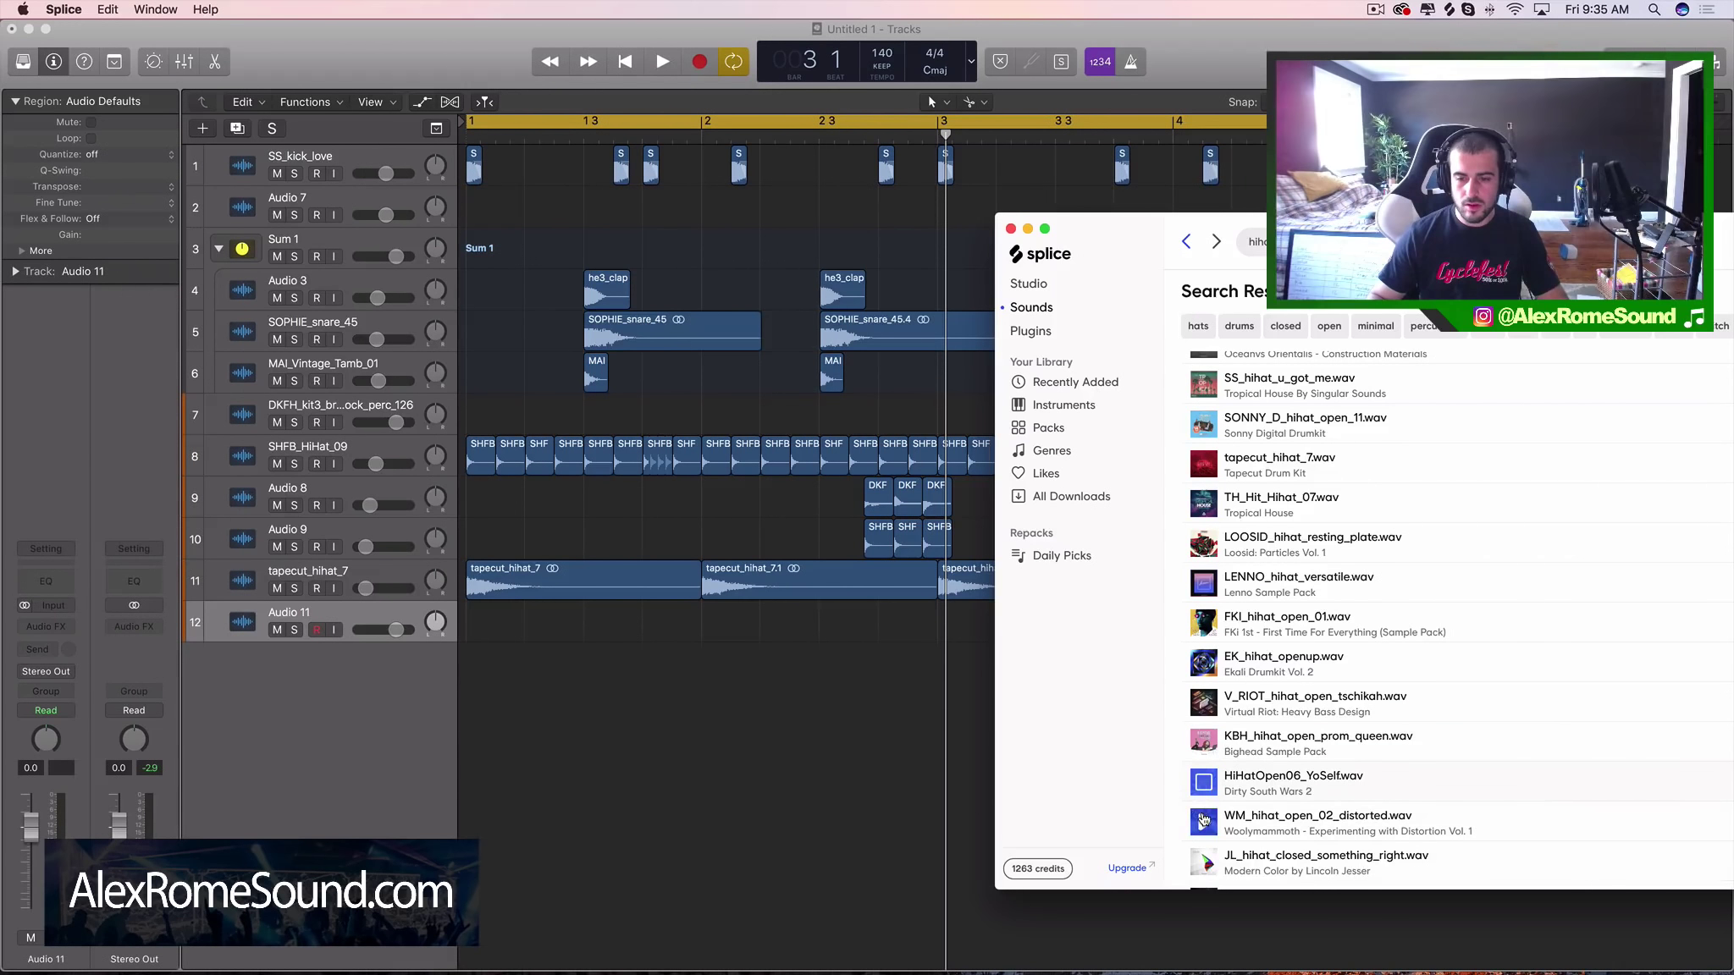
{"action": "left_click", "coordinate": [1204, 819]}
{"action": "scroll", "coordinate": [1206, 771], "scroll_direction": "down", "scroll_amount": 3}
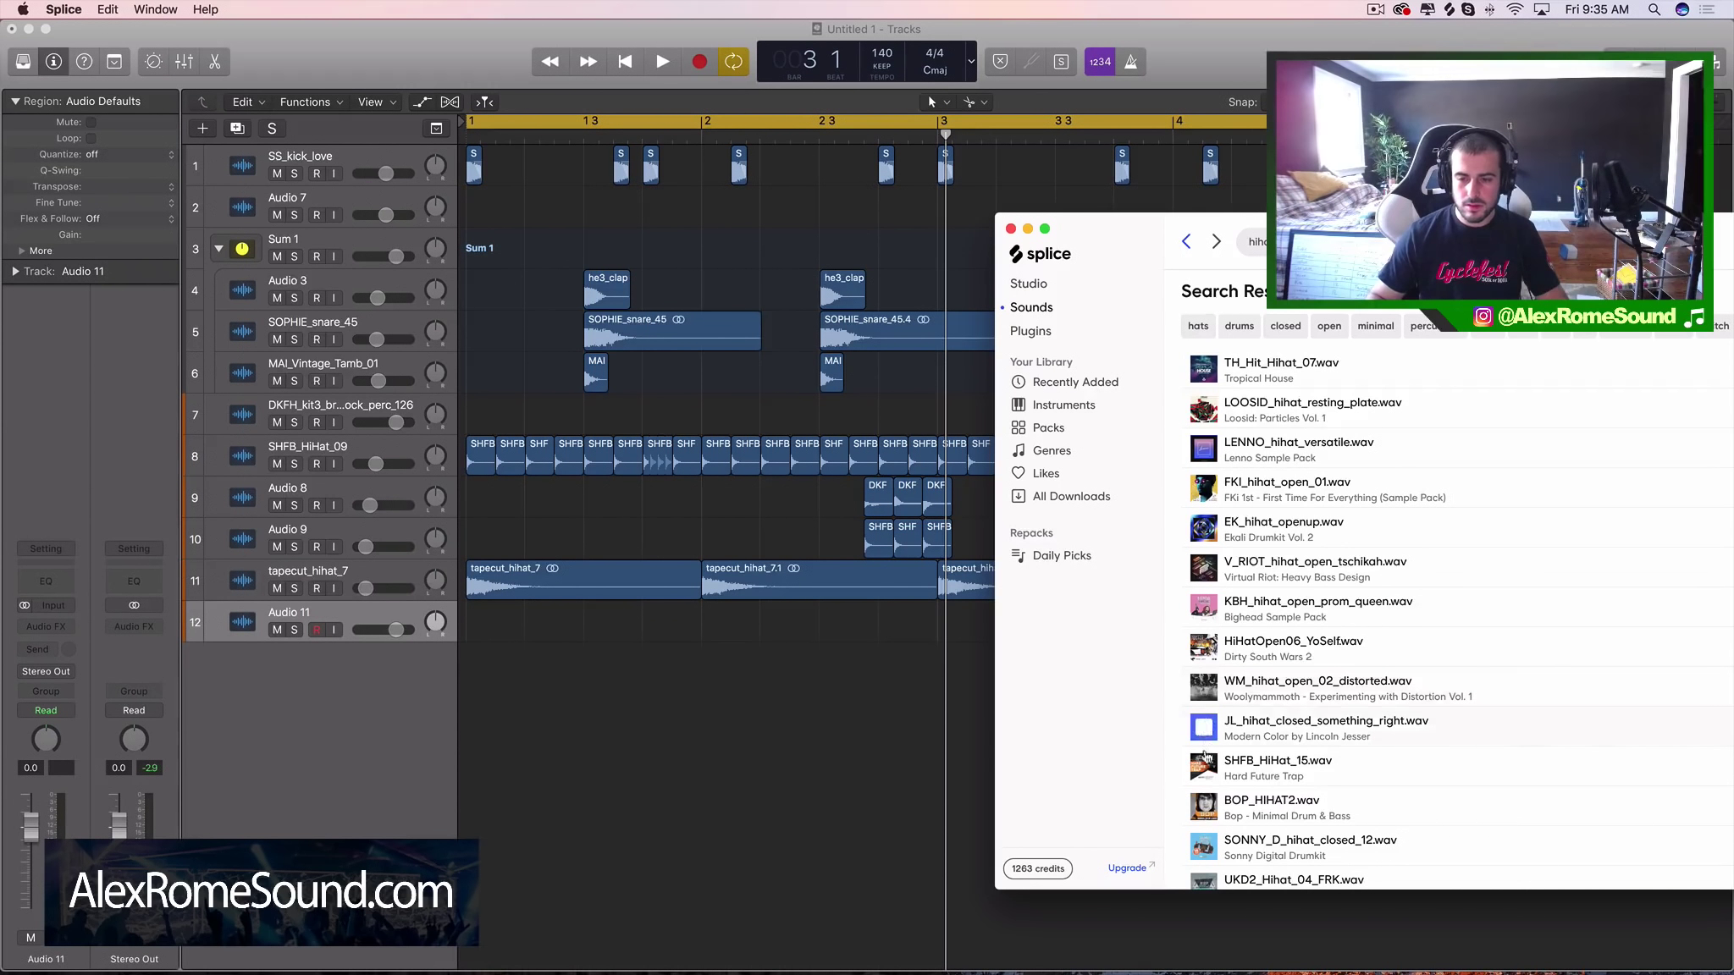
{"action": "left_click", "coordinate": [1204, 778]}
{"action": "scroll", "coordinate": [1203, 829], "scroll_direction": "down", "scroll_amount": 4}
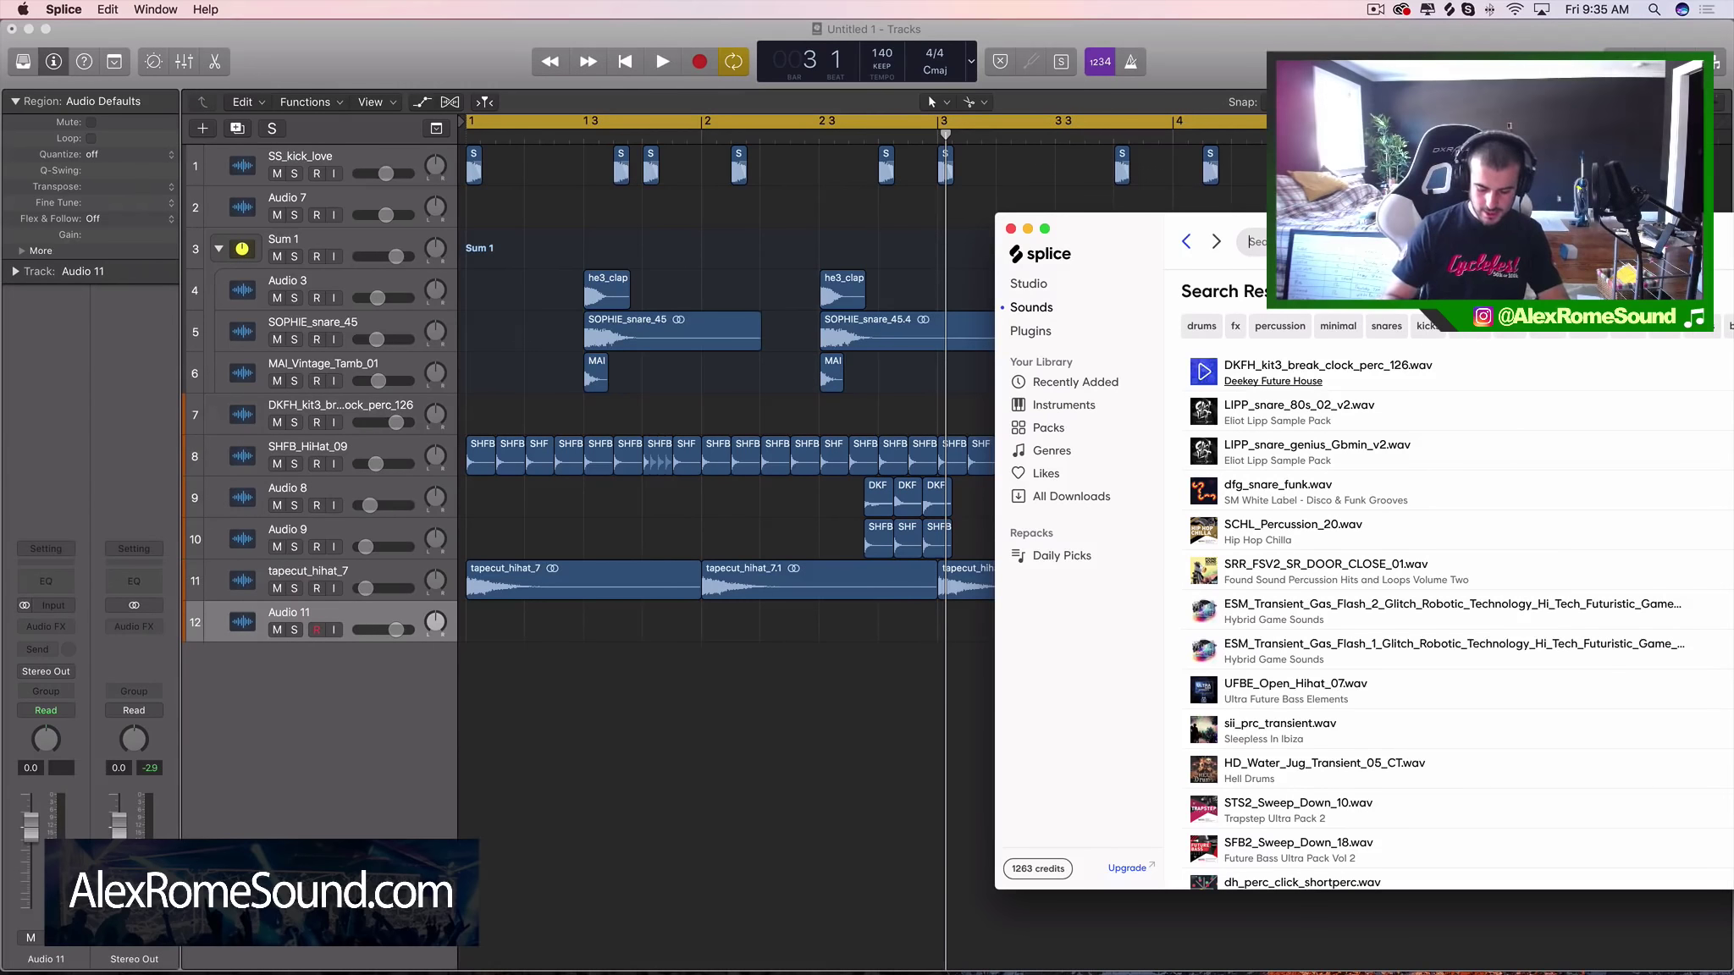
Step: Search Splice for open hi-hat samples and place UFBE_Open_Hihat_09.wav at bar 1 of the new audio track in Logic Pro
{"action": "type", "text": "en"}
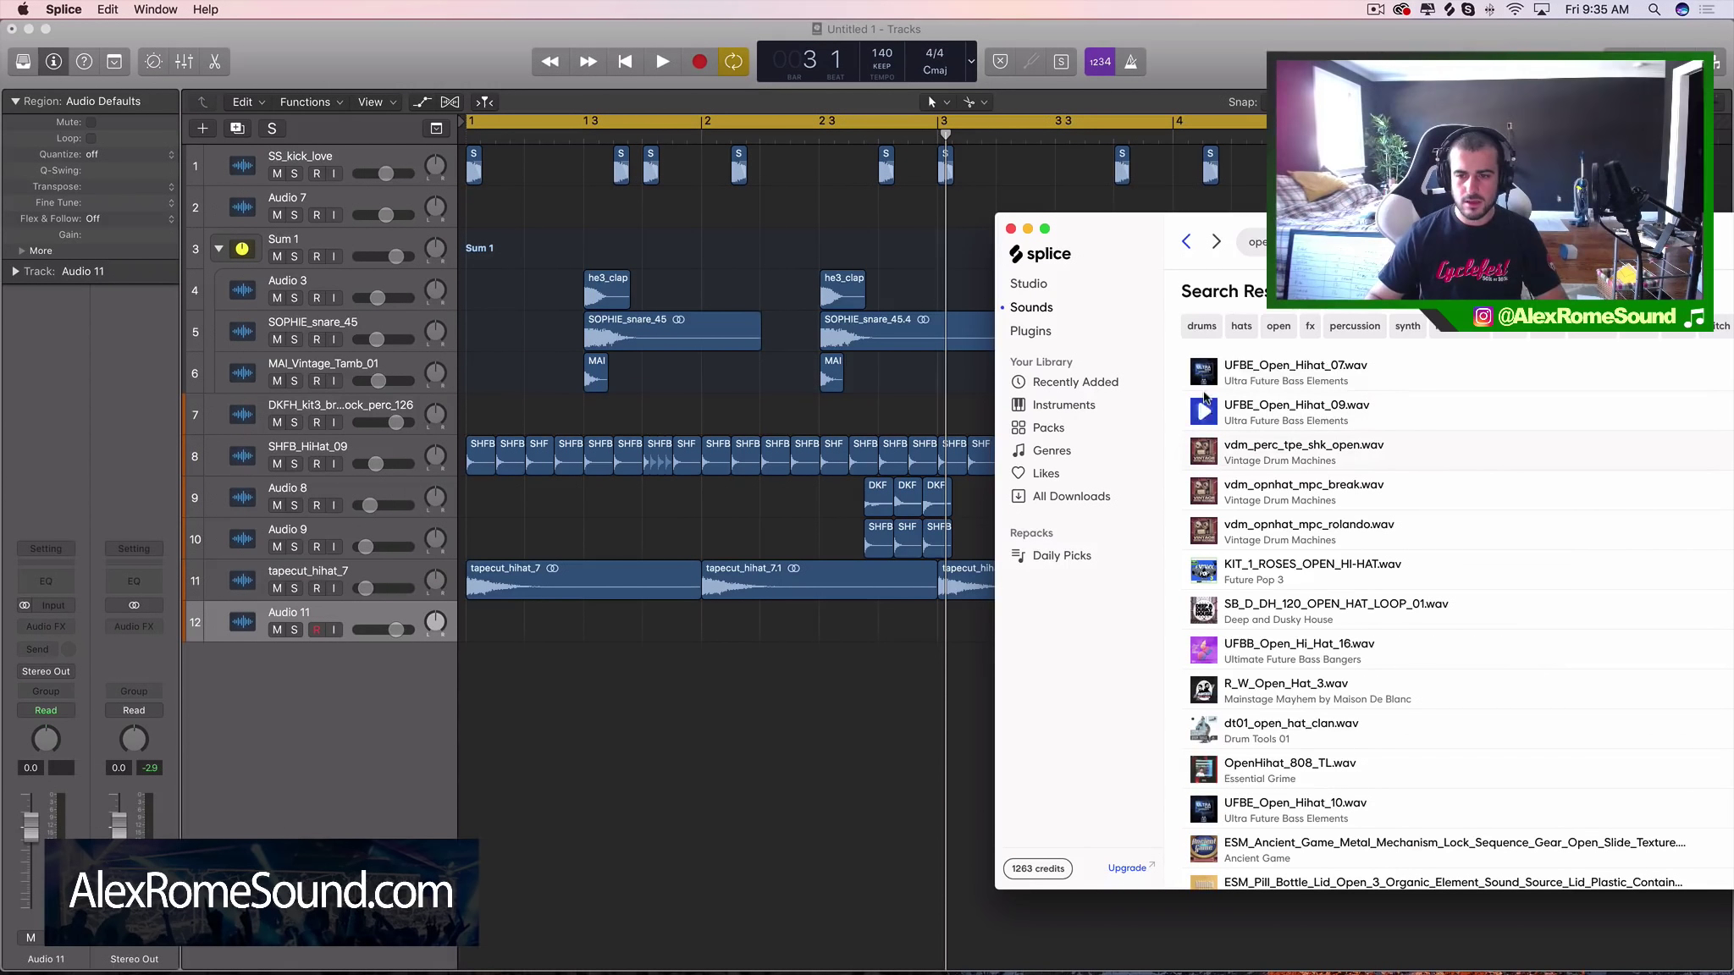
{"action": "left_click_drag", "start_coordinate": [1278, 404], "coordinate": [474, 627]}
{"action": "left_click", "coordinate": [530, 680]}
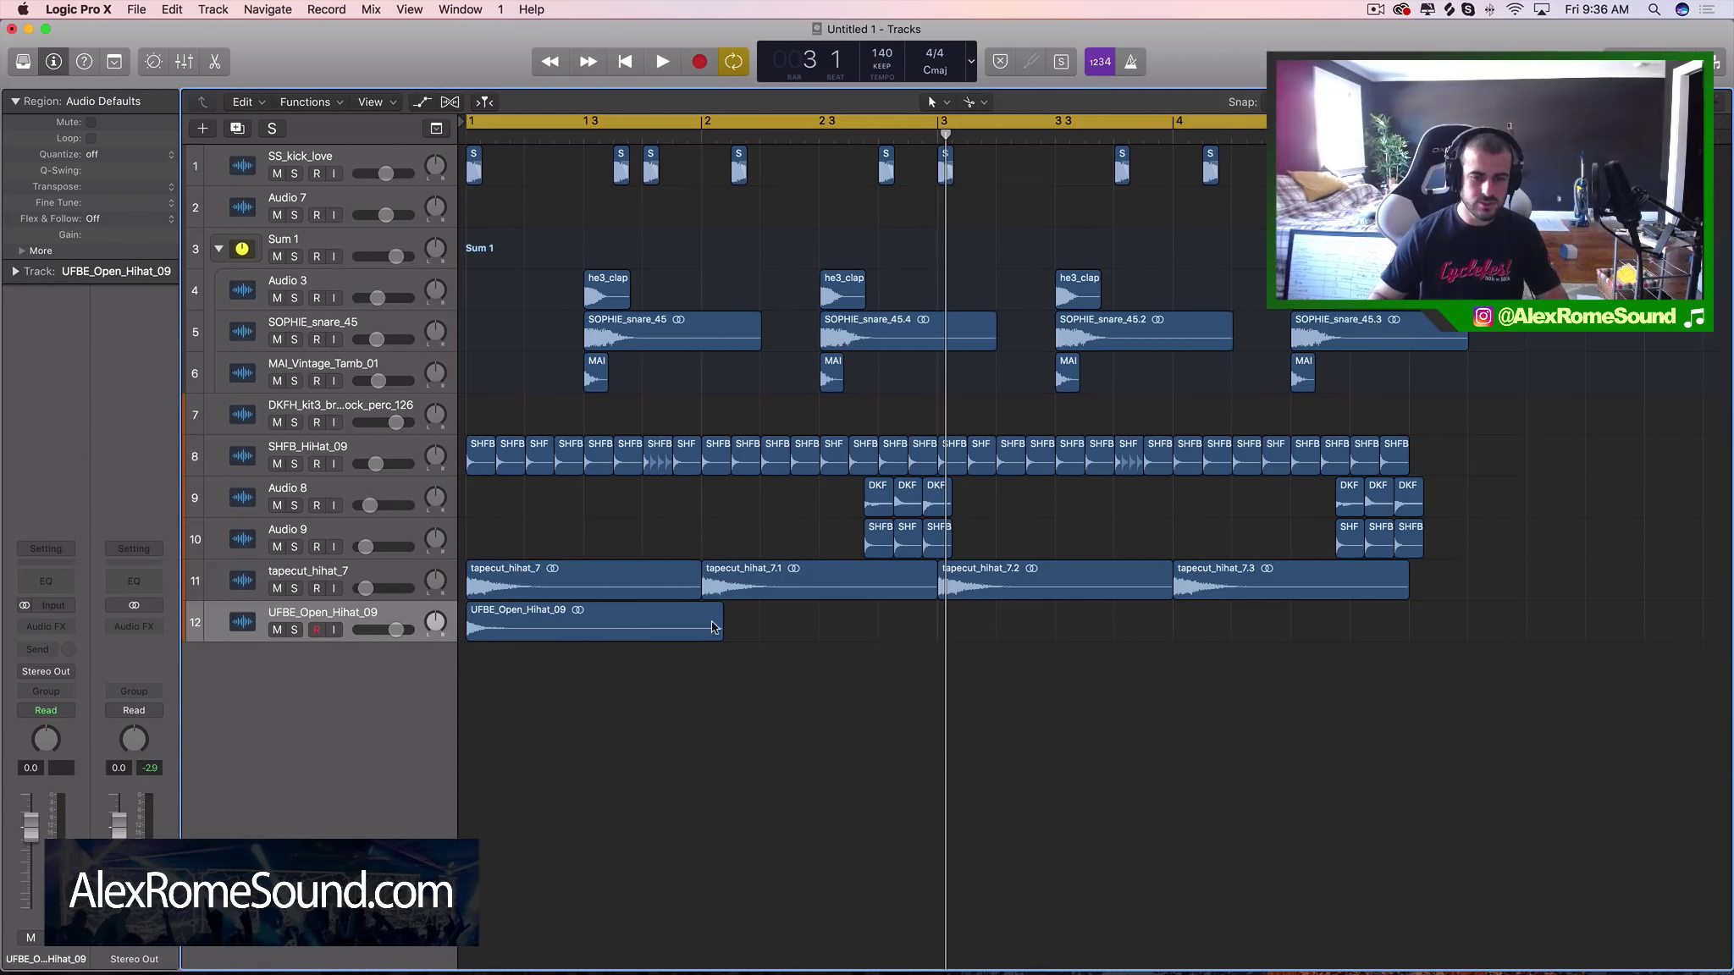
Step: Trim the UFBE_Open_Hihat_09 region to half a bar and repeat it to fill all four bars
{"action": "left_click_drag", "start_coordinate": [717, 628], "coordinate": [578, 593]}
{"action": "key", "text": "super+r"}
{"action": "key", "text": "super+r"}
{"action": "key", "text": "super+r"}
{"action": "key", "text": "super+r"}
{"action": "key", "text": "super+r"}
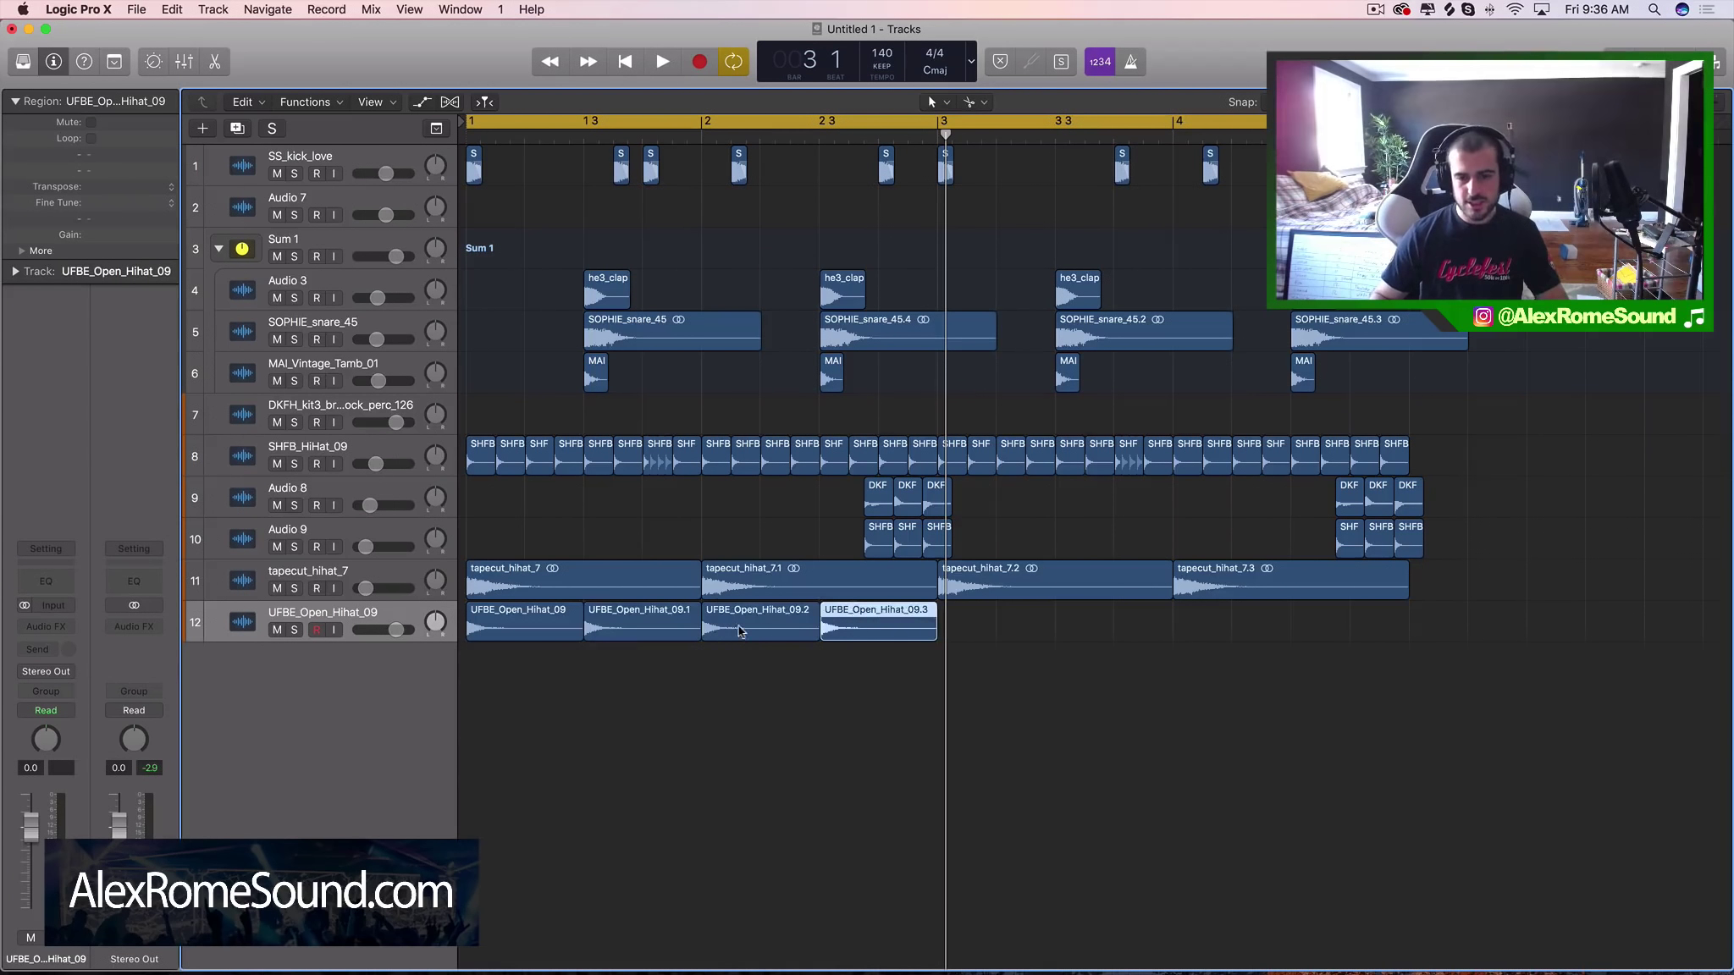
{"action": "key", "text": "super+r"}
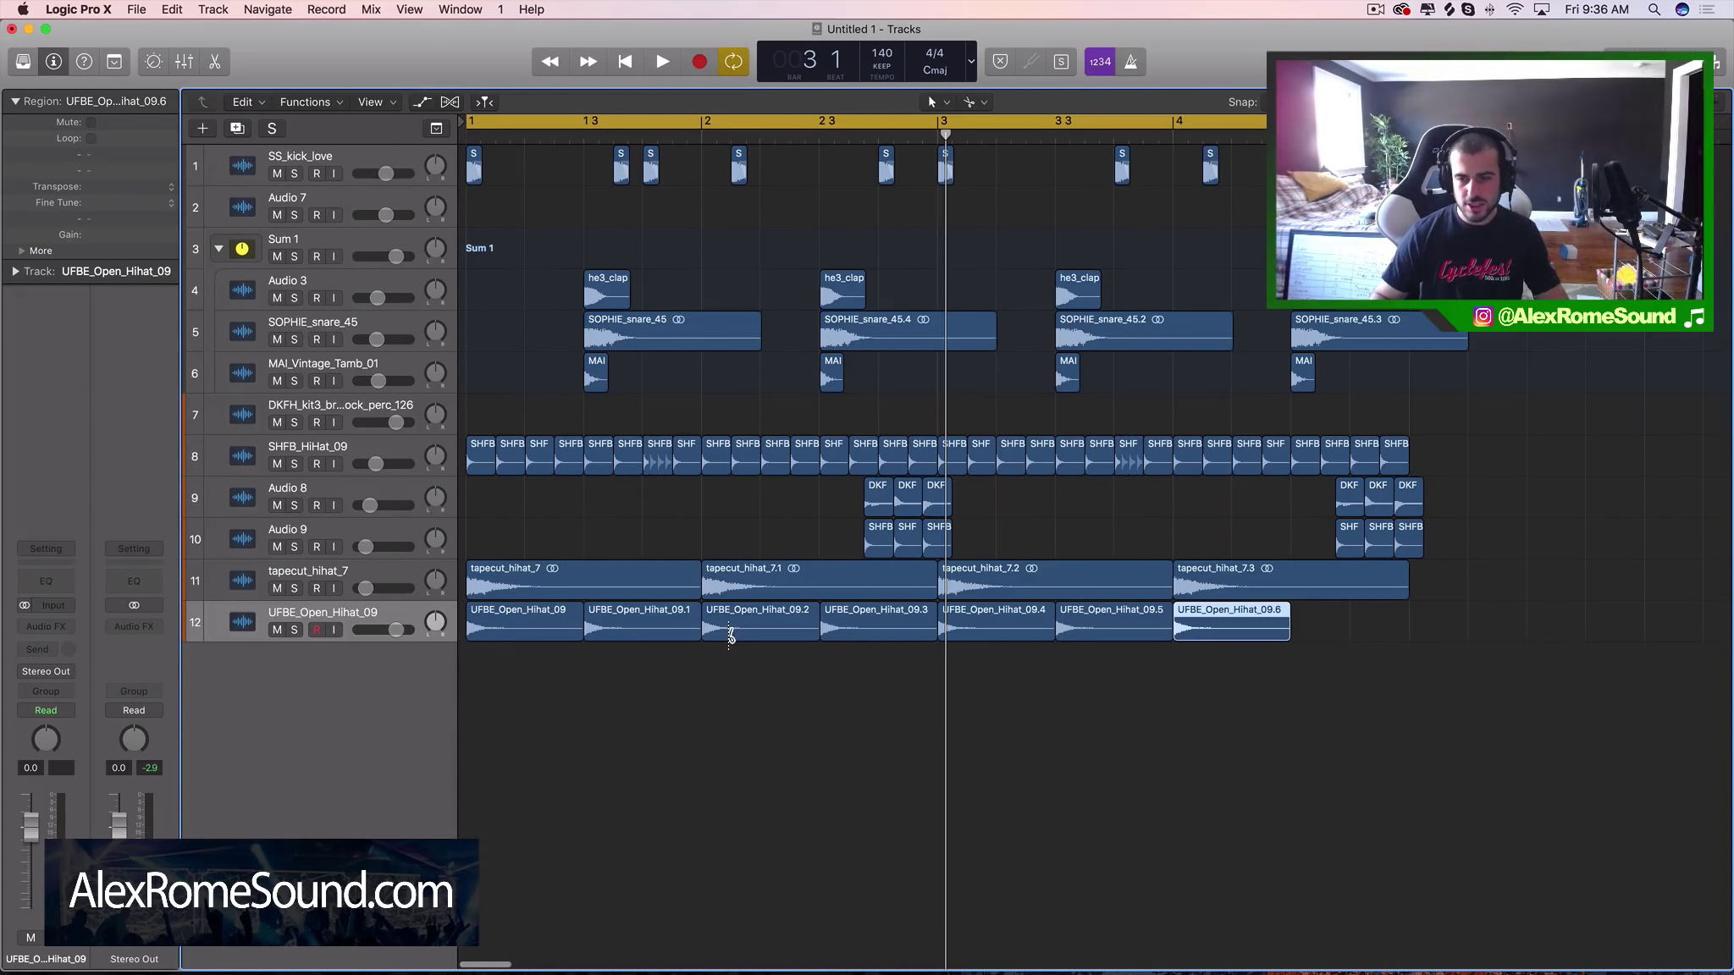
{"action": "key", "text": "super+r"}
Step: Mute the tapecut_hihat_7 track and lower the UFBE_Open_Hihat_09 track volume to -13.6 dB during playback
{"action": "left_click", "coordinate": [277, 588]}
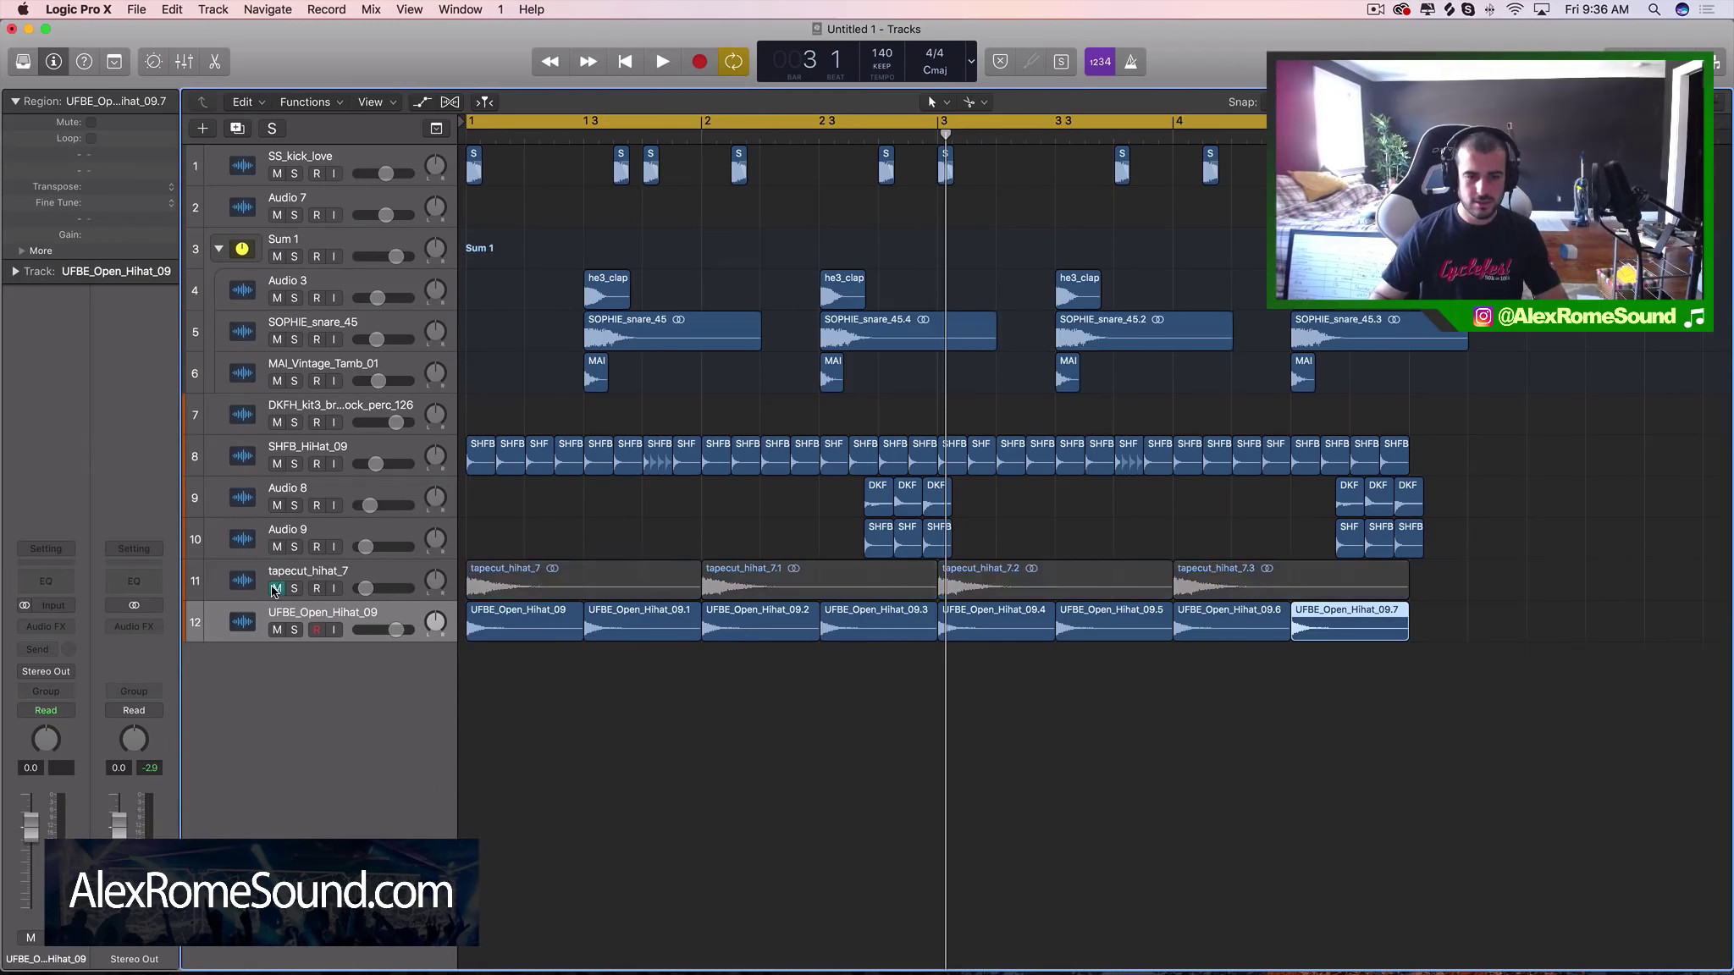
{"action": "key", "text": "space"}
{"action": "left_click_drag", "start_coordinate": [376, 630], "coordinate": [374, 630]}
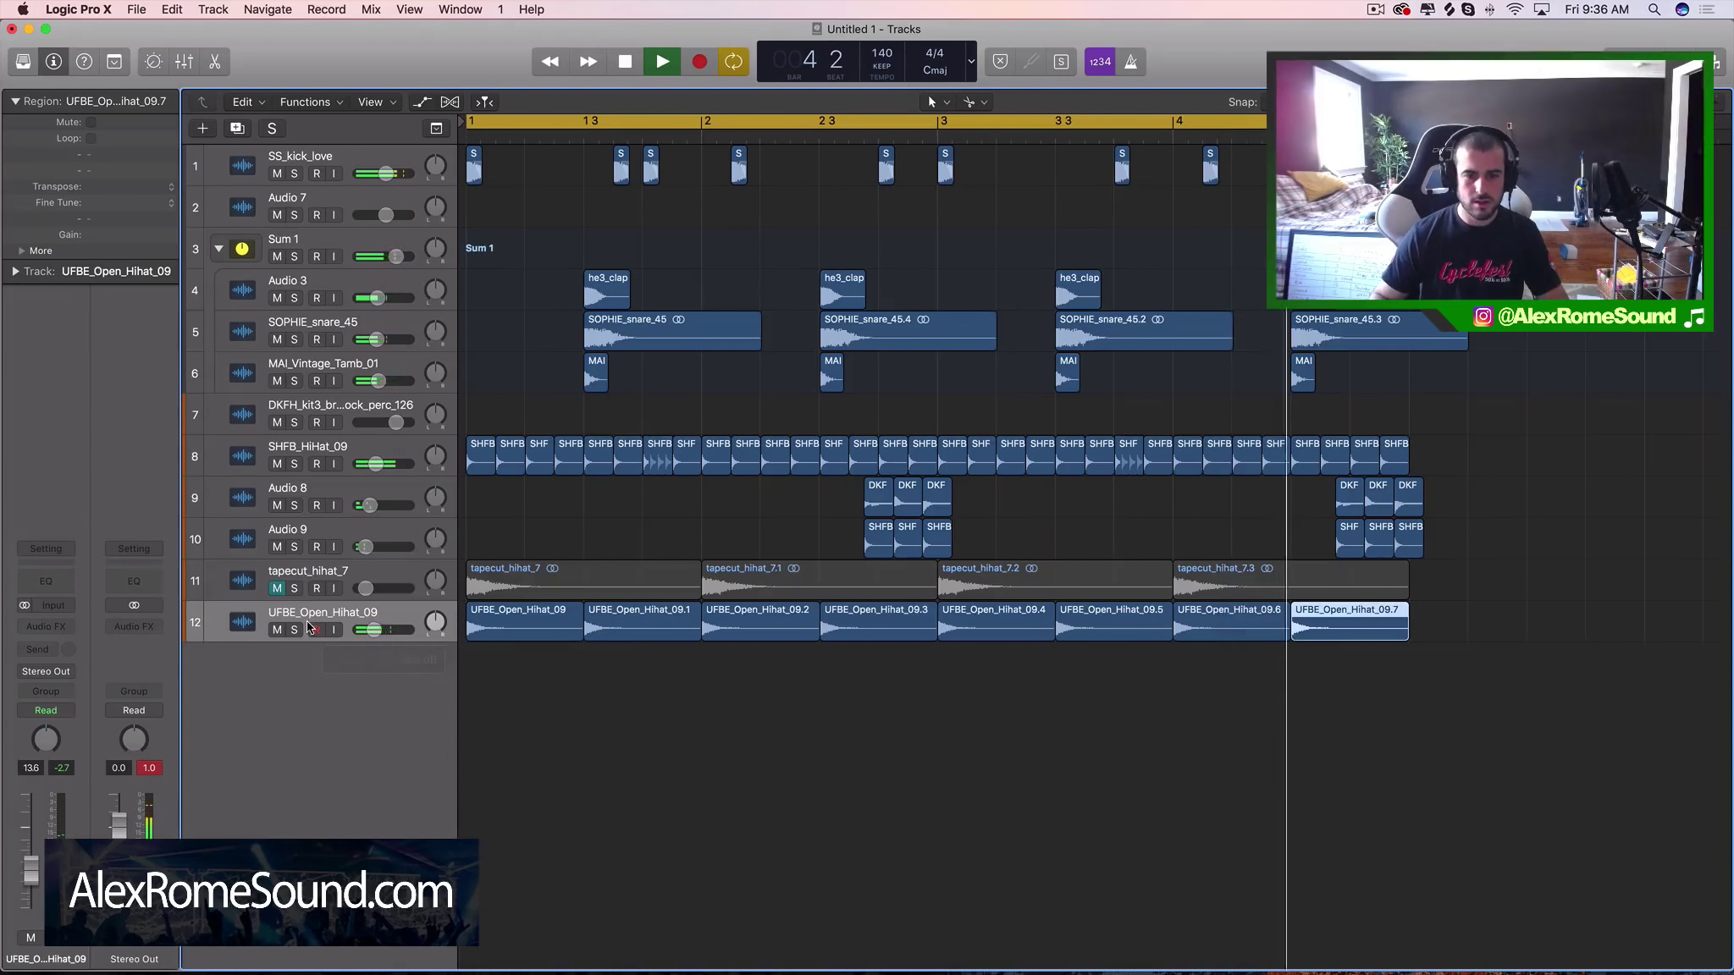
{"action": "key", "text": "space"}
Step: Double the open hi-hats into one-beat regions on every beat and lower their track volume to -17.0 dB during playback
{"action": "left_click_drag", "start_coordinate": [1304, 645], "coordinate": [525, 638]}
{"action": "left_click_drag", "start_coordinate": [1346, 628], "coordinate": [564, 628]}
{"action": "key", "text": "space"}
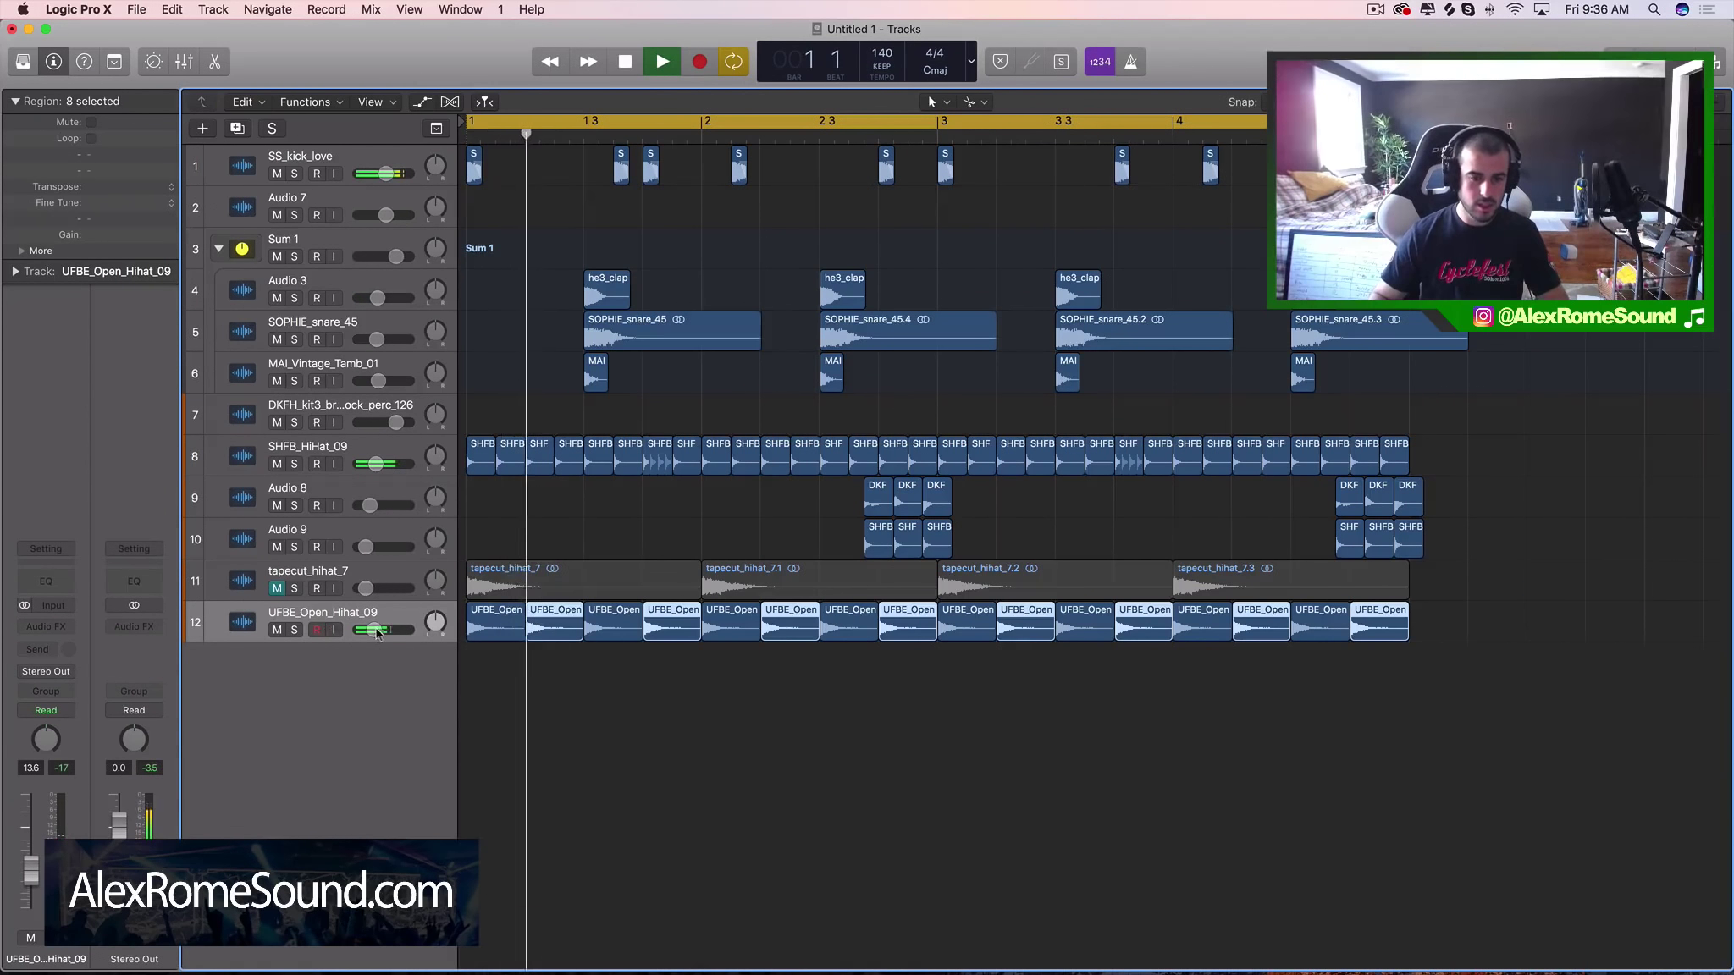
{"action": "left_click_drag", "start_coordinate": [374, 630], "coordinate": [369, 630]}
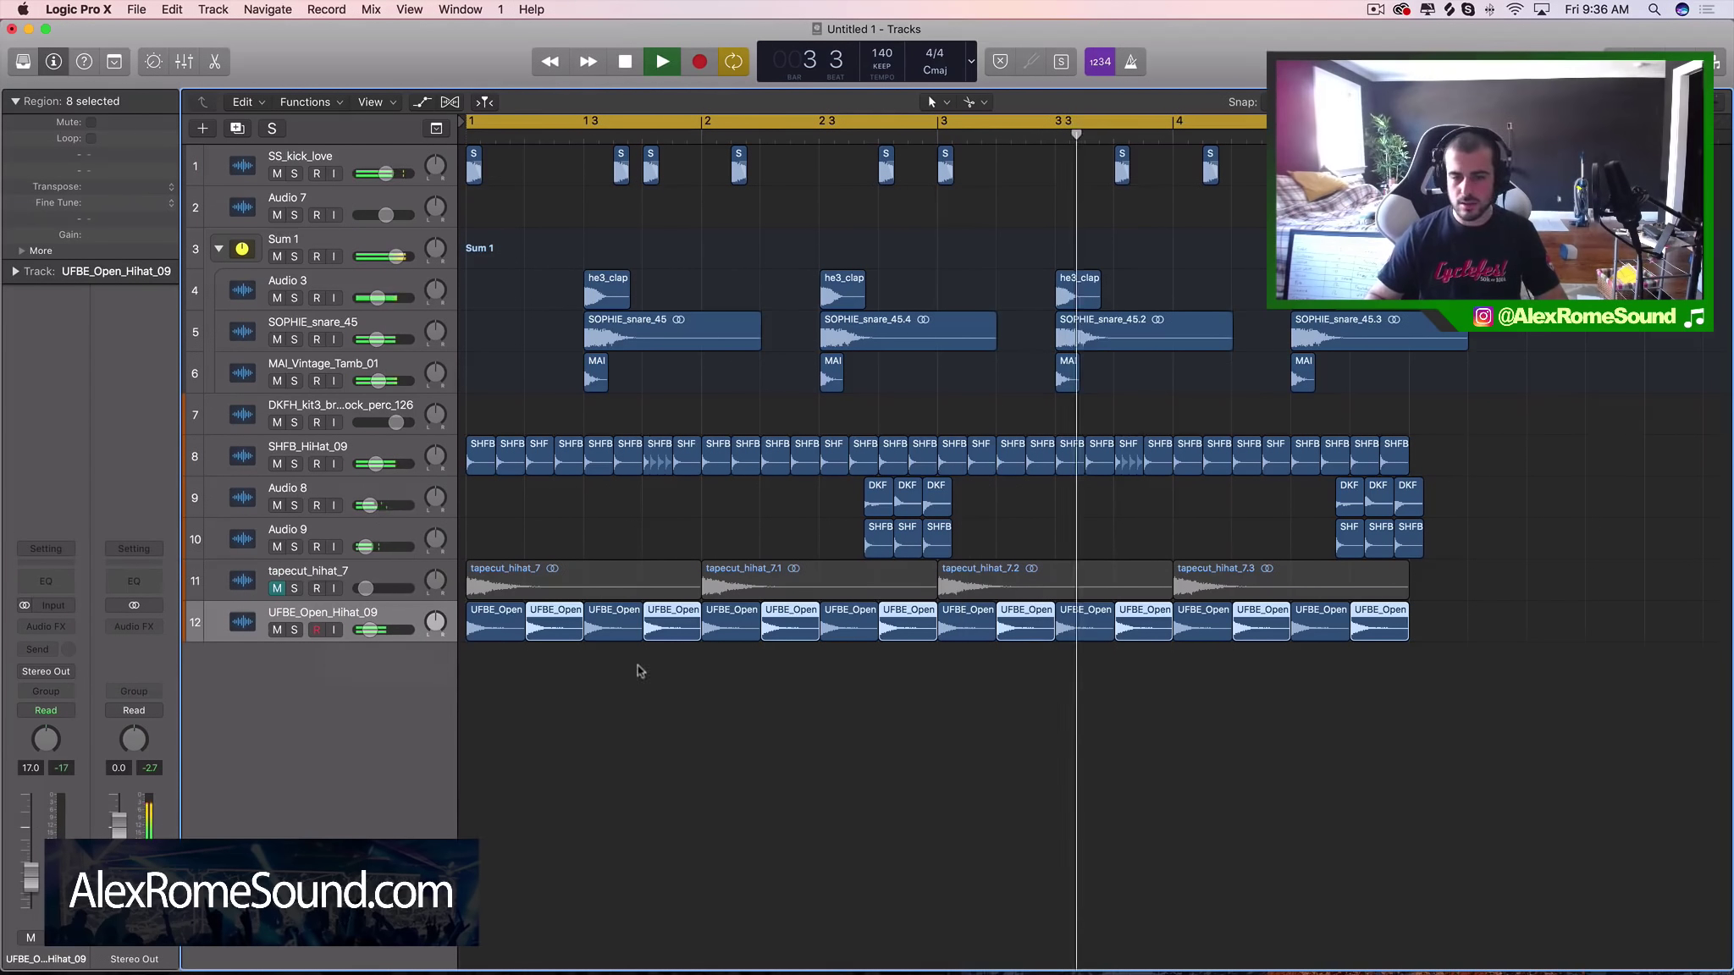
Step: Delete the open hi-hat copies on beats 2 and 4 and stretch the remaining eight regions to half a bar each
{"action": "key", "text": "Delete"}
{"action": "key", "text": "space"}
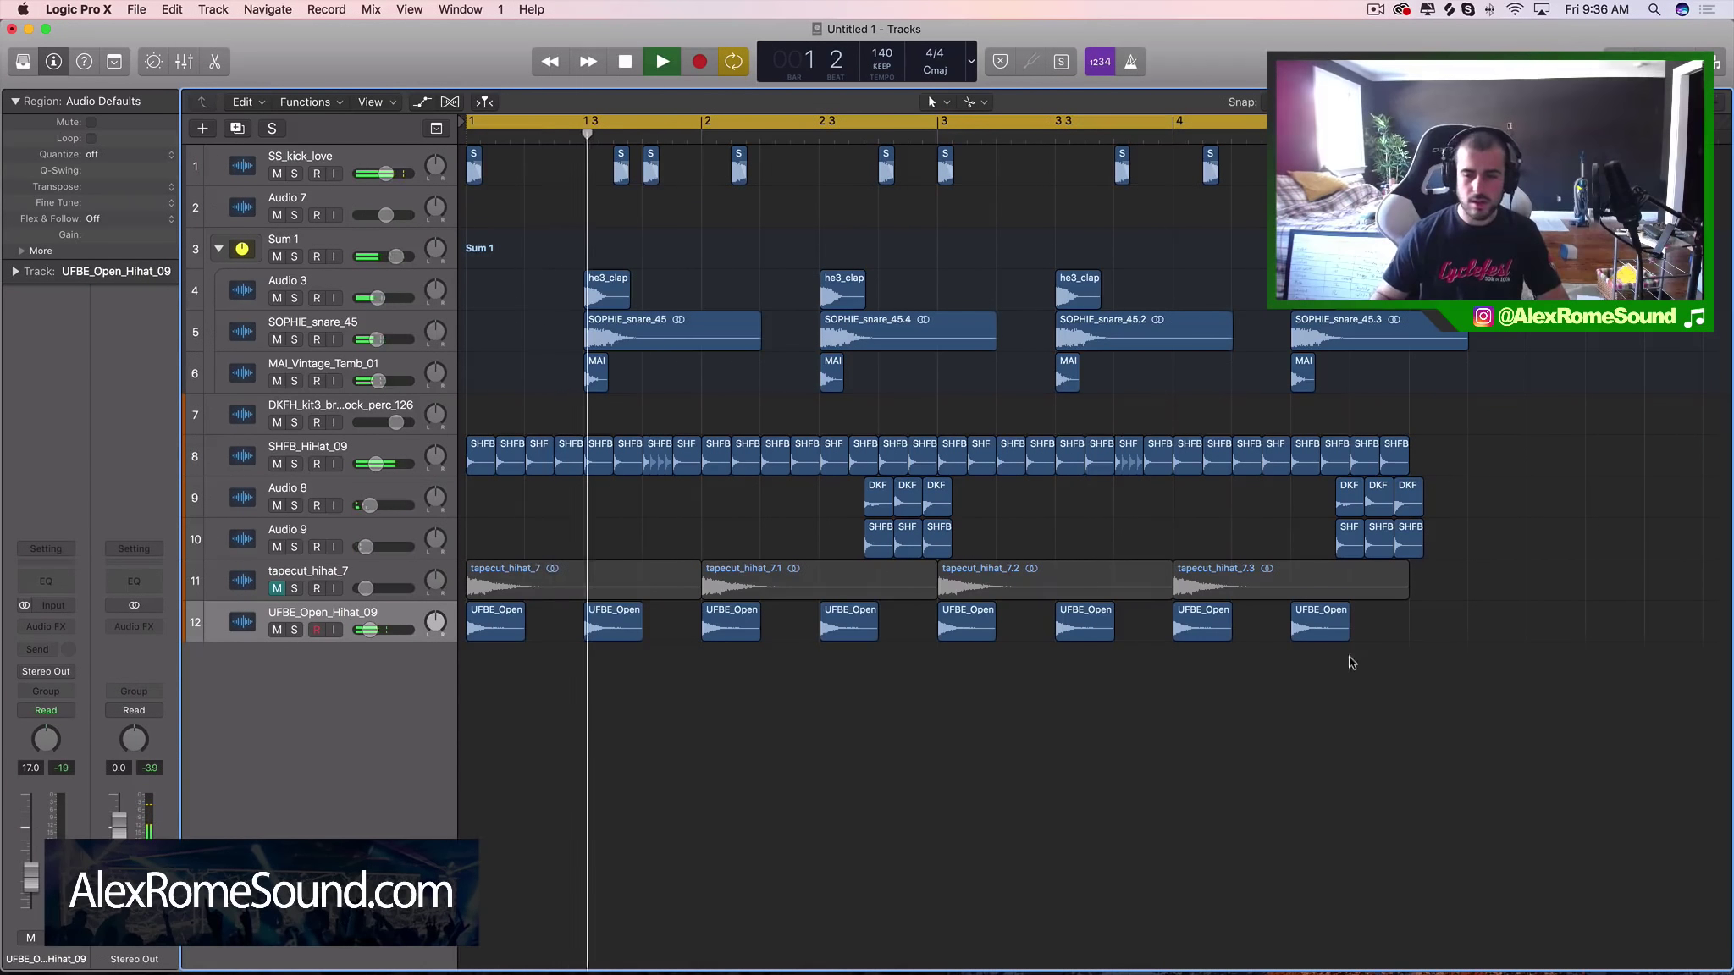
{"action": "left_click", "coordinate": [1217, 615]}
{"action": "key", "text": "shift+s"}
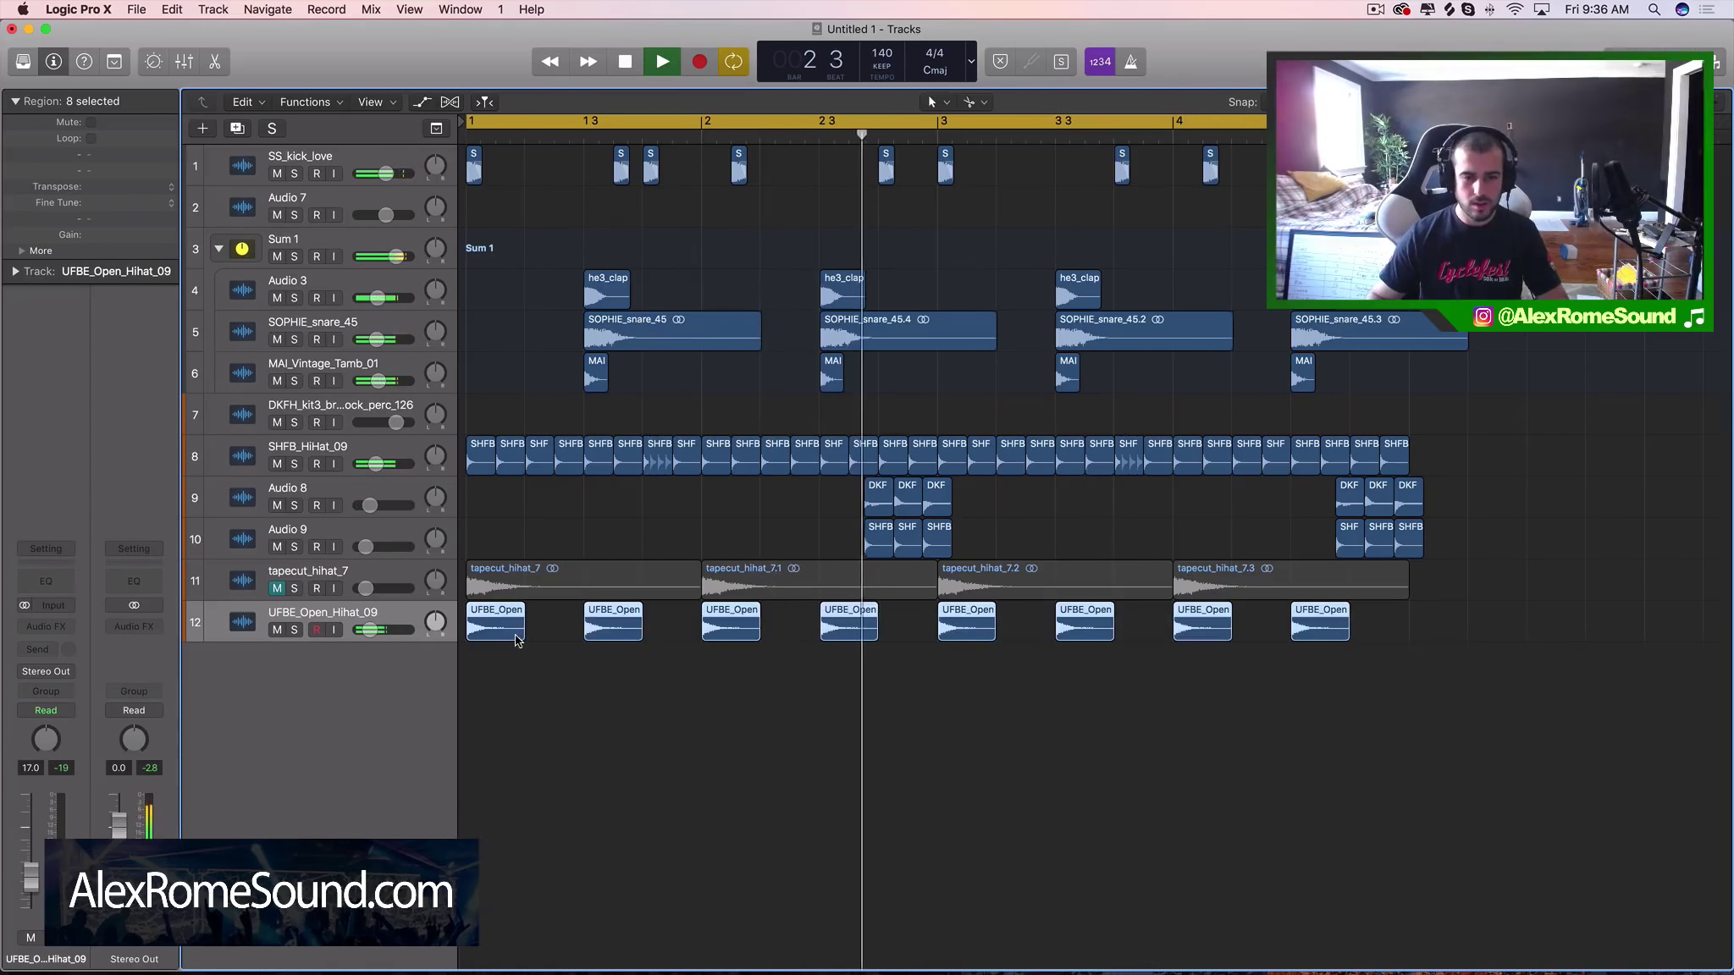
{"action": "left_click_drag", "start_coordinate": [519, 635], "coordinate": [578, 636]}
Step: Unmute the tapecut_hihat_7 track, delete its regions in bars 2 and 4, and play the beat
{"action": "left_click", "coordinate": [277, 589]}
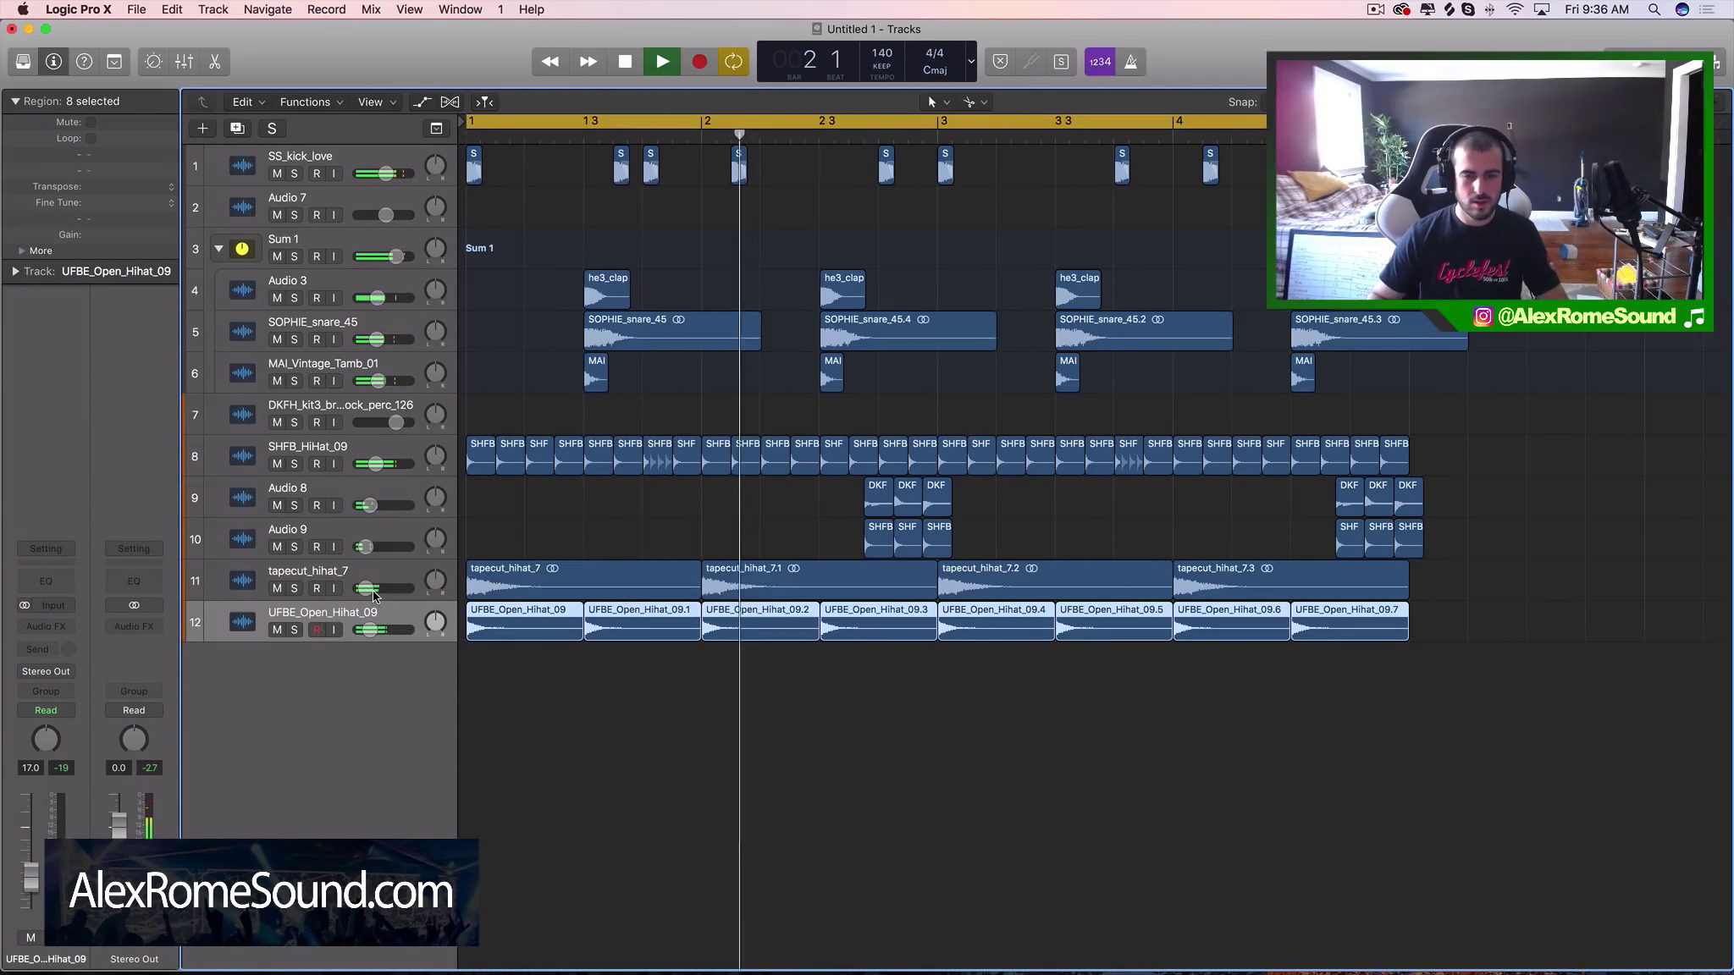
{"action": "key", "text": "space"}
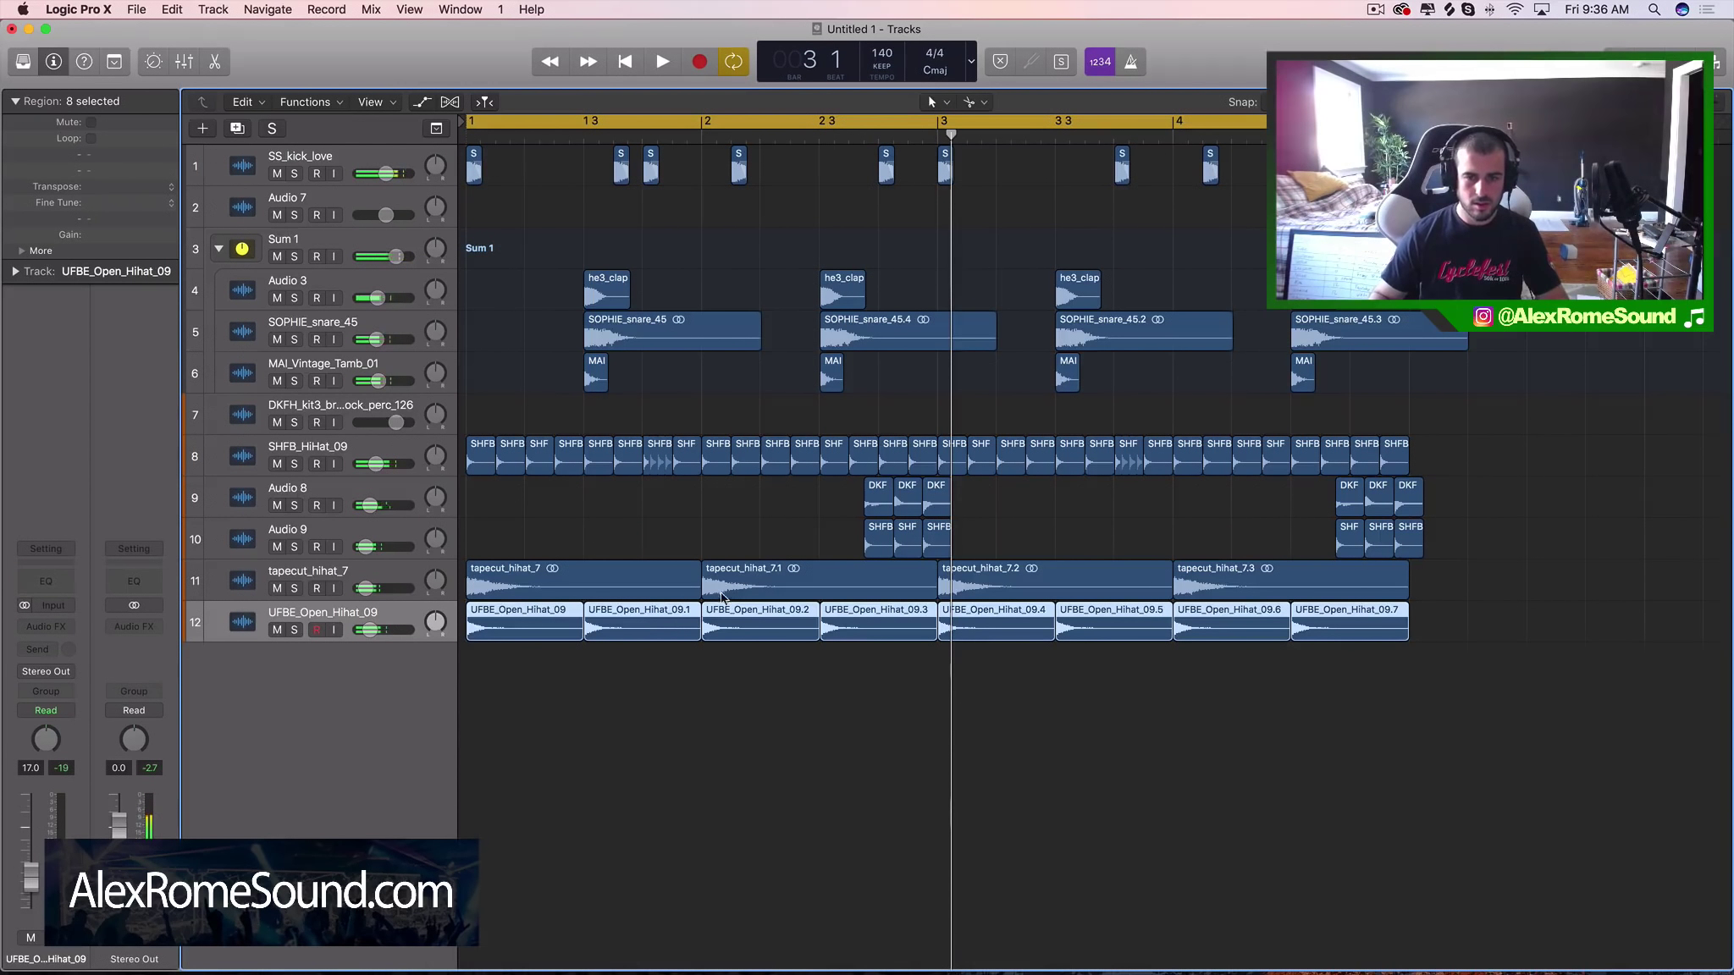
{"action": "left_click", "coordinate": [781, 578]}
{"action": "key", "text": "Delete"}
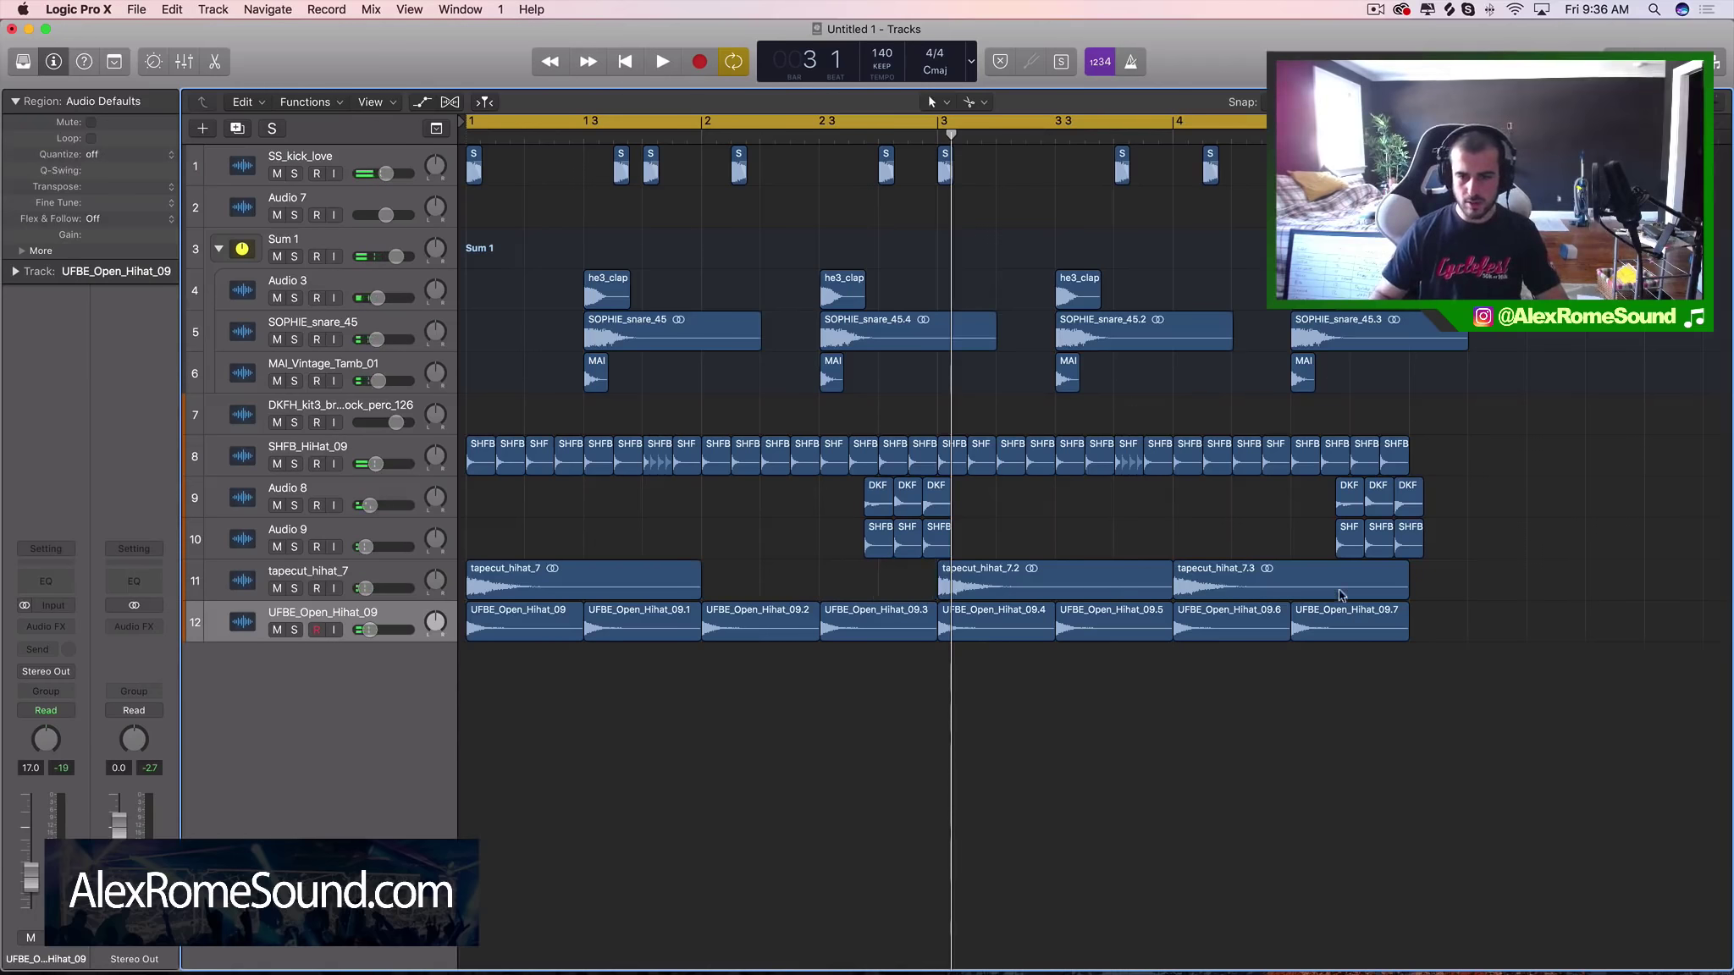
{"action": "left_click", "coordinate": [1326, 579]}
{"action": "key", "text": "Delete"}
{"action": "key", "text": "space"}
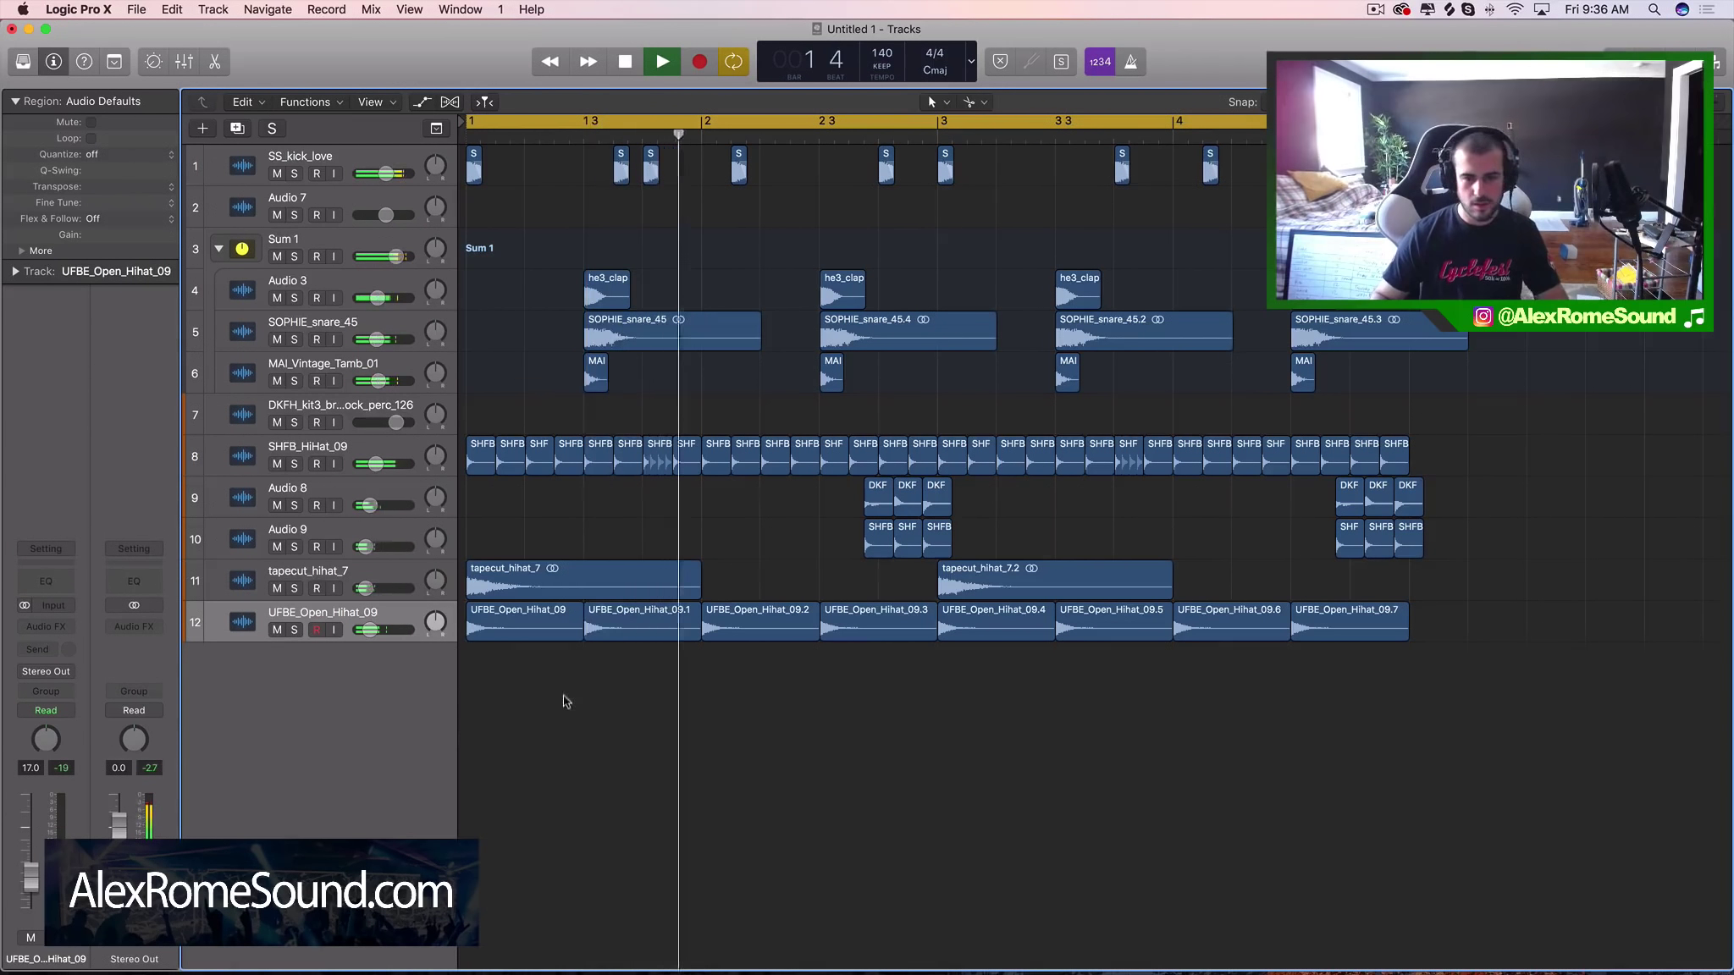
Step: Insert a Chorus effect on the SHFB_HiHat_09 track and lower that track's volume to -15.8 dB during playback
{"action": "key", "text": "space"}
{"action": "left_click", "coordinate": [347, 440]}
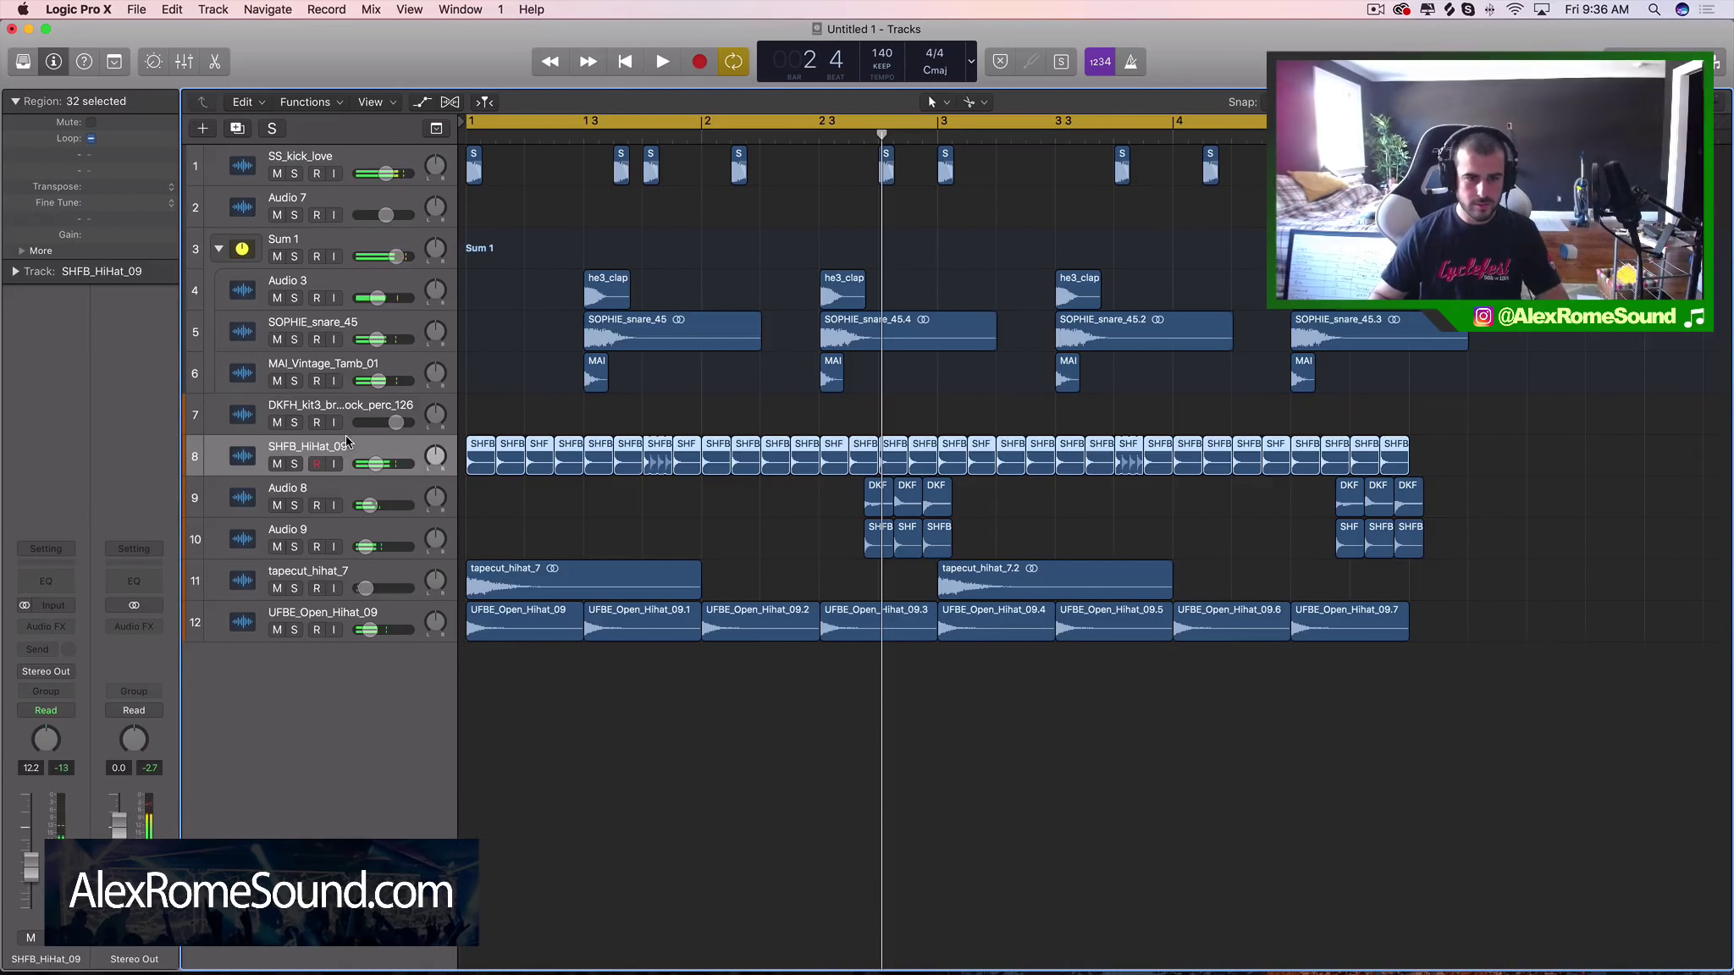
{"action": "left_click", "coordinate": [28, 632]}
{"action": "mouse_move", "coordinate": [85, 846]}
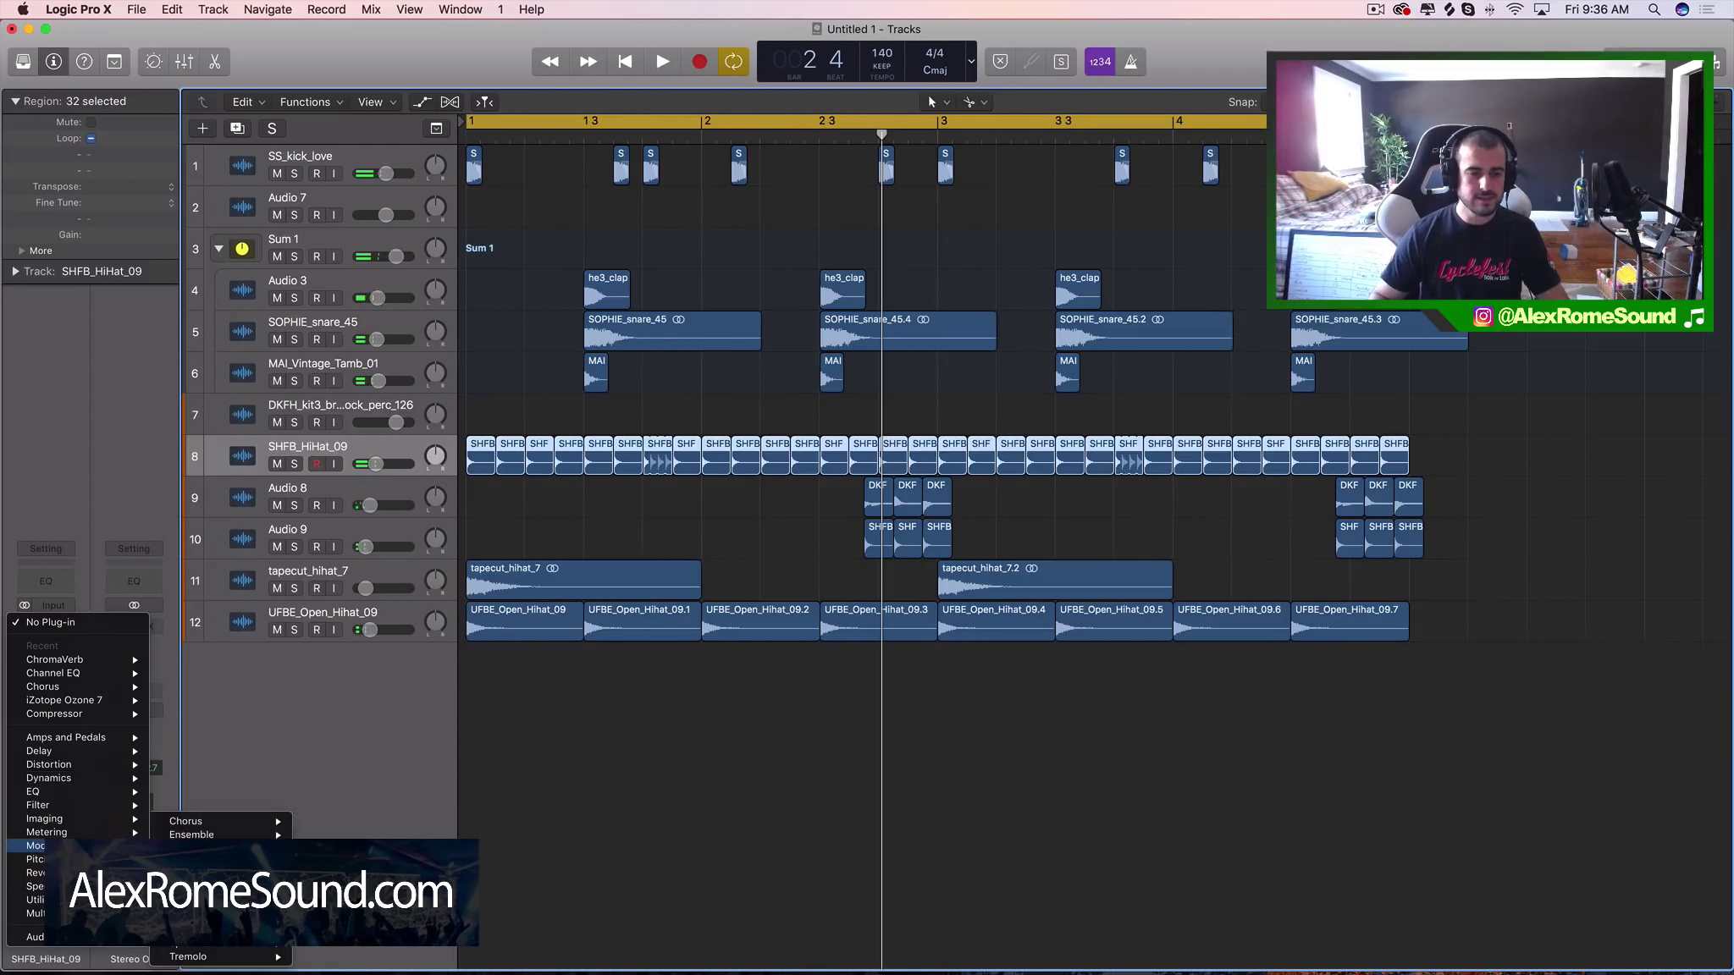
{"action": "mouse_move", "coordinate": [252, 820]}
{"action": "left_click", "coordinate": [328, 821]}
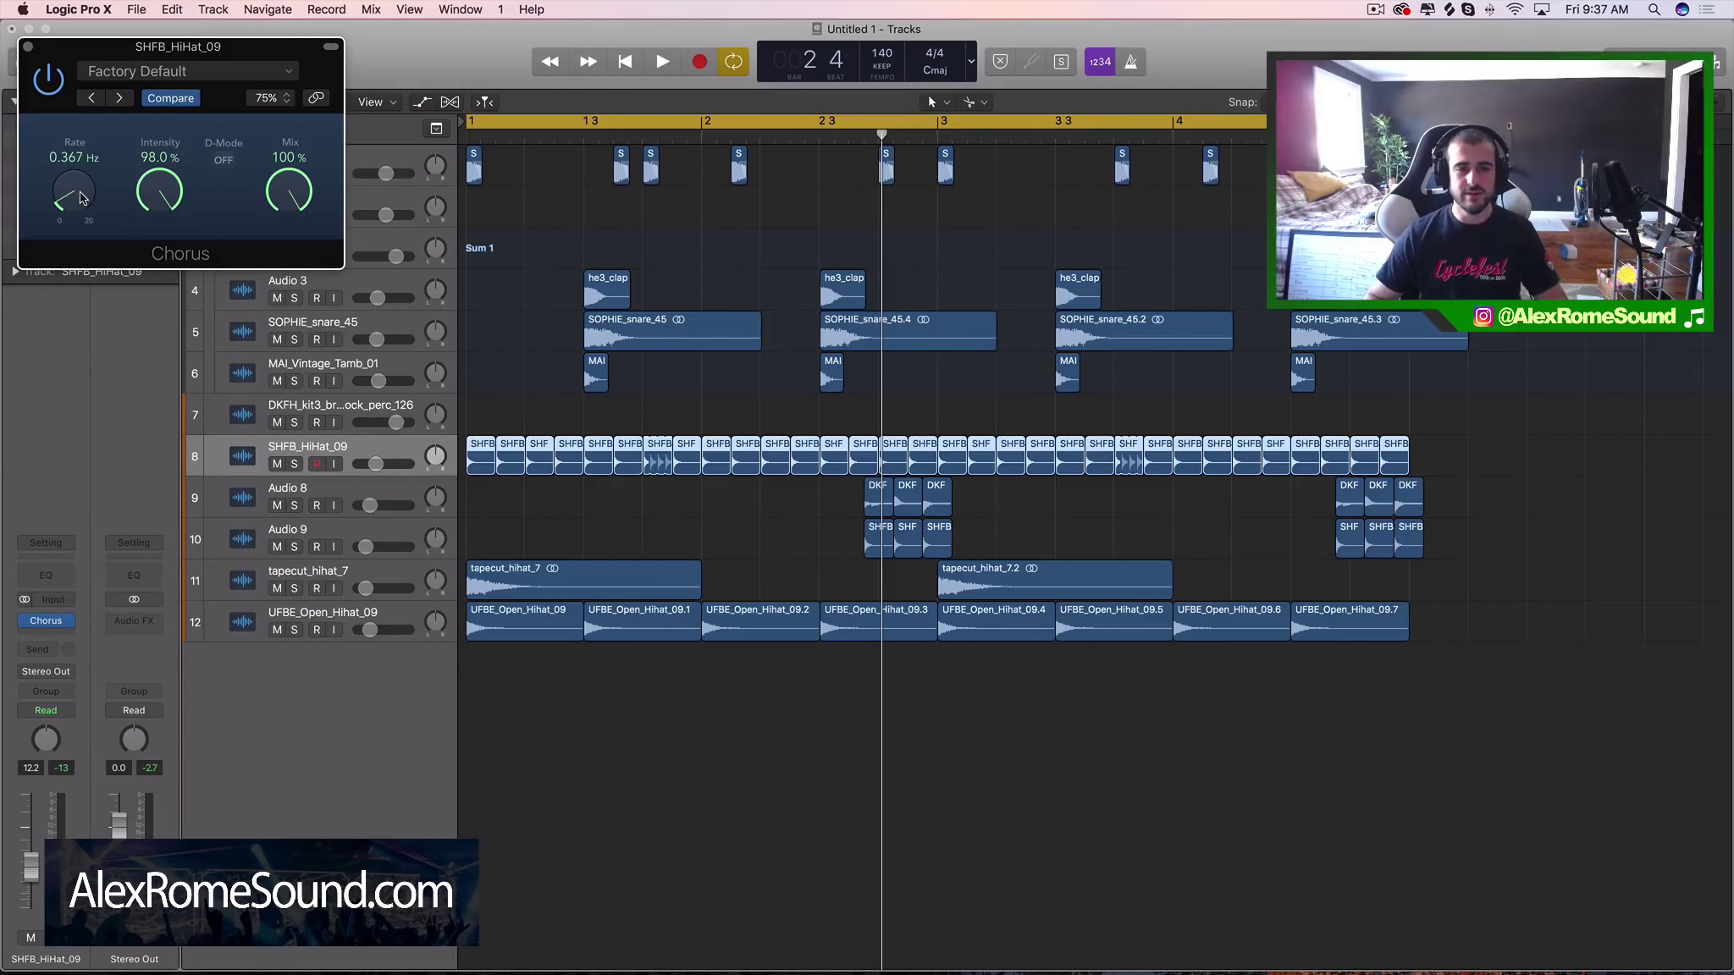
{"action": "key", "text": "space"}
{"action": "key", "text": "super+w"}
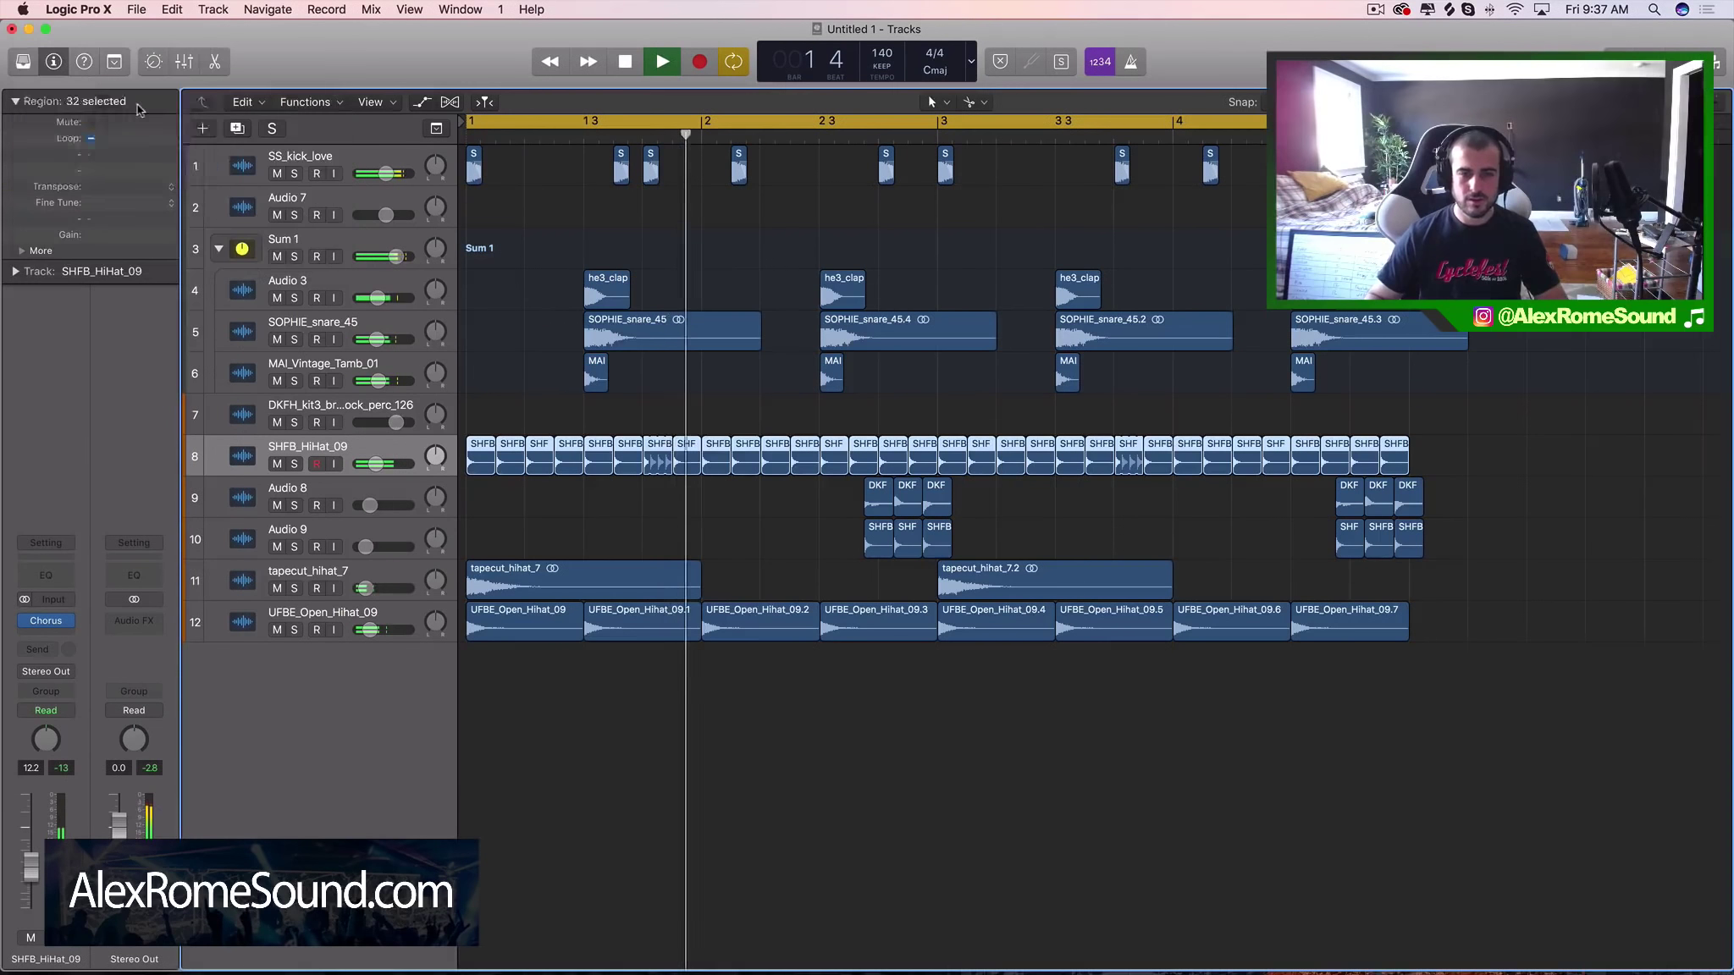
{"action": "left_click_drag", "start_coordinate": [377, 464], "coordinate": [371, 464]}
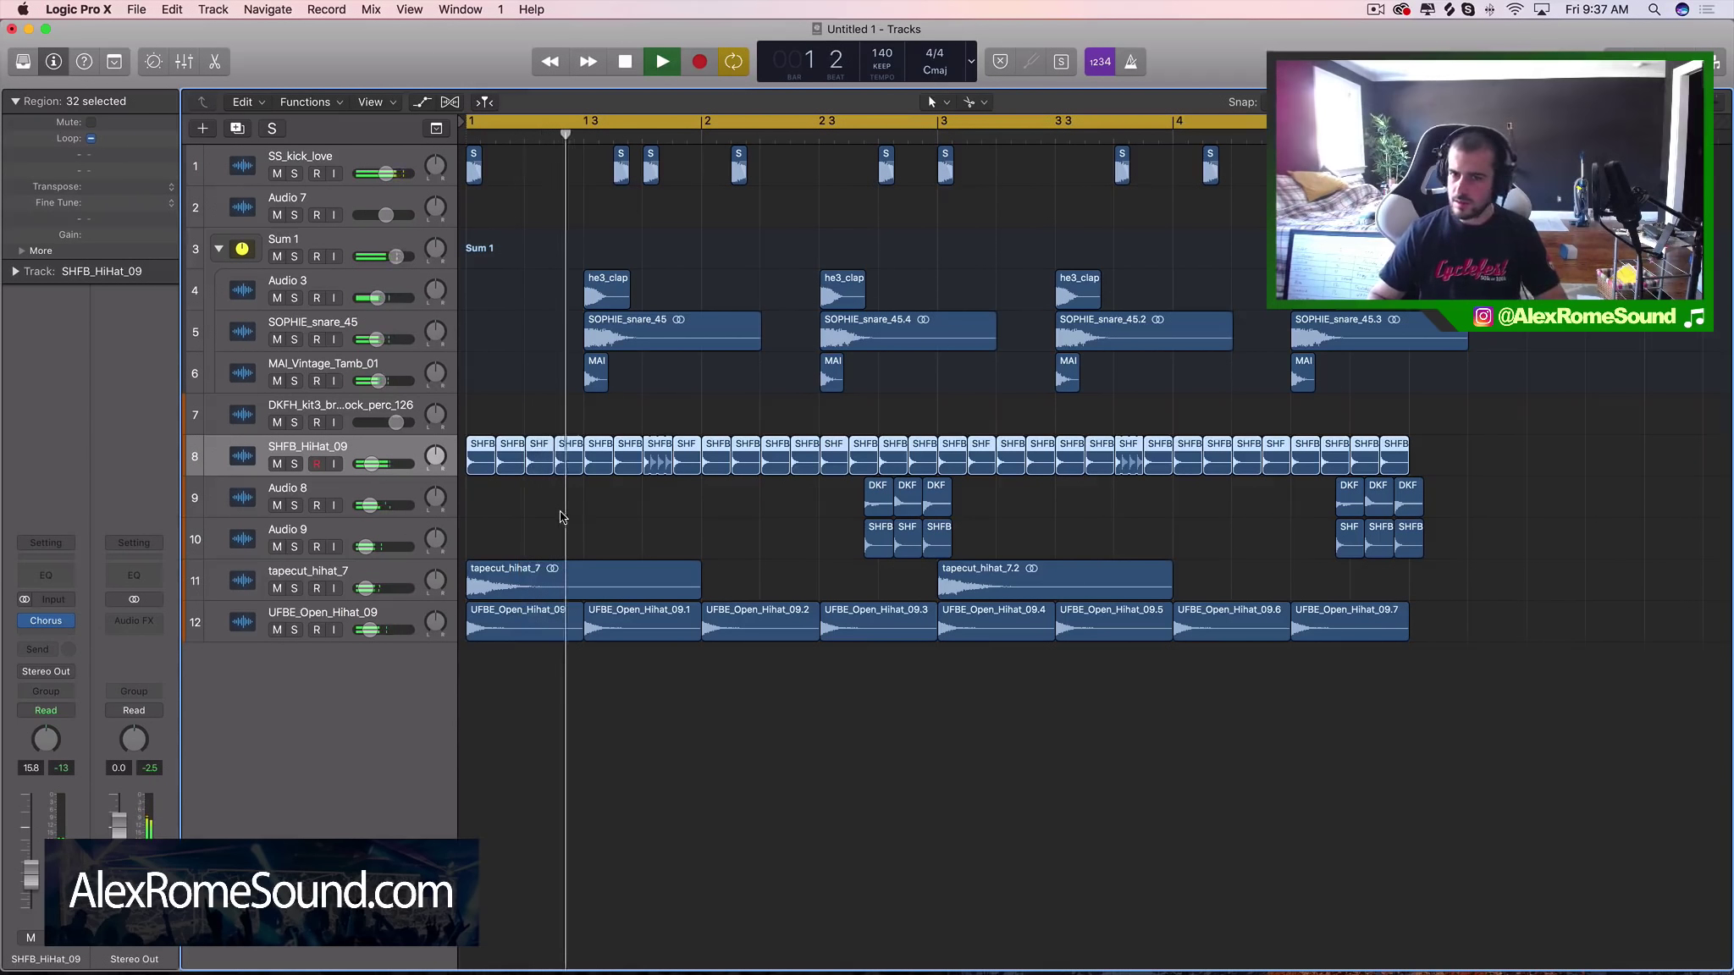
{"action": "key", "text": "space"}
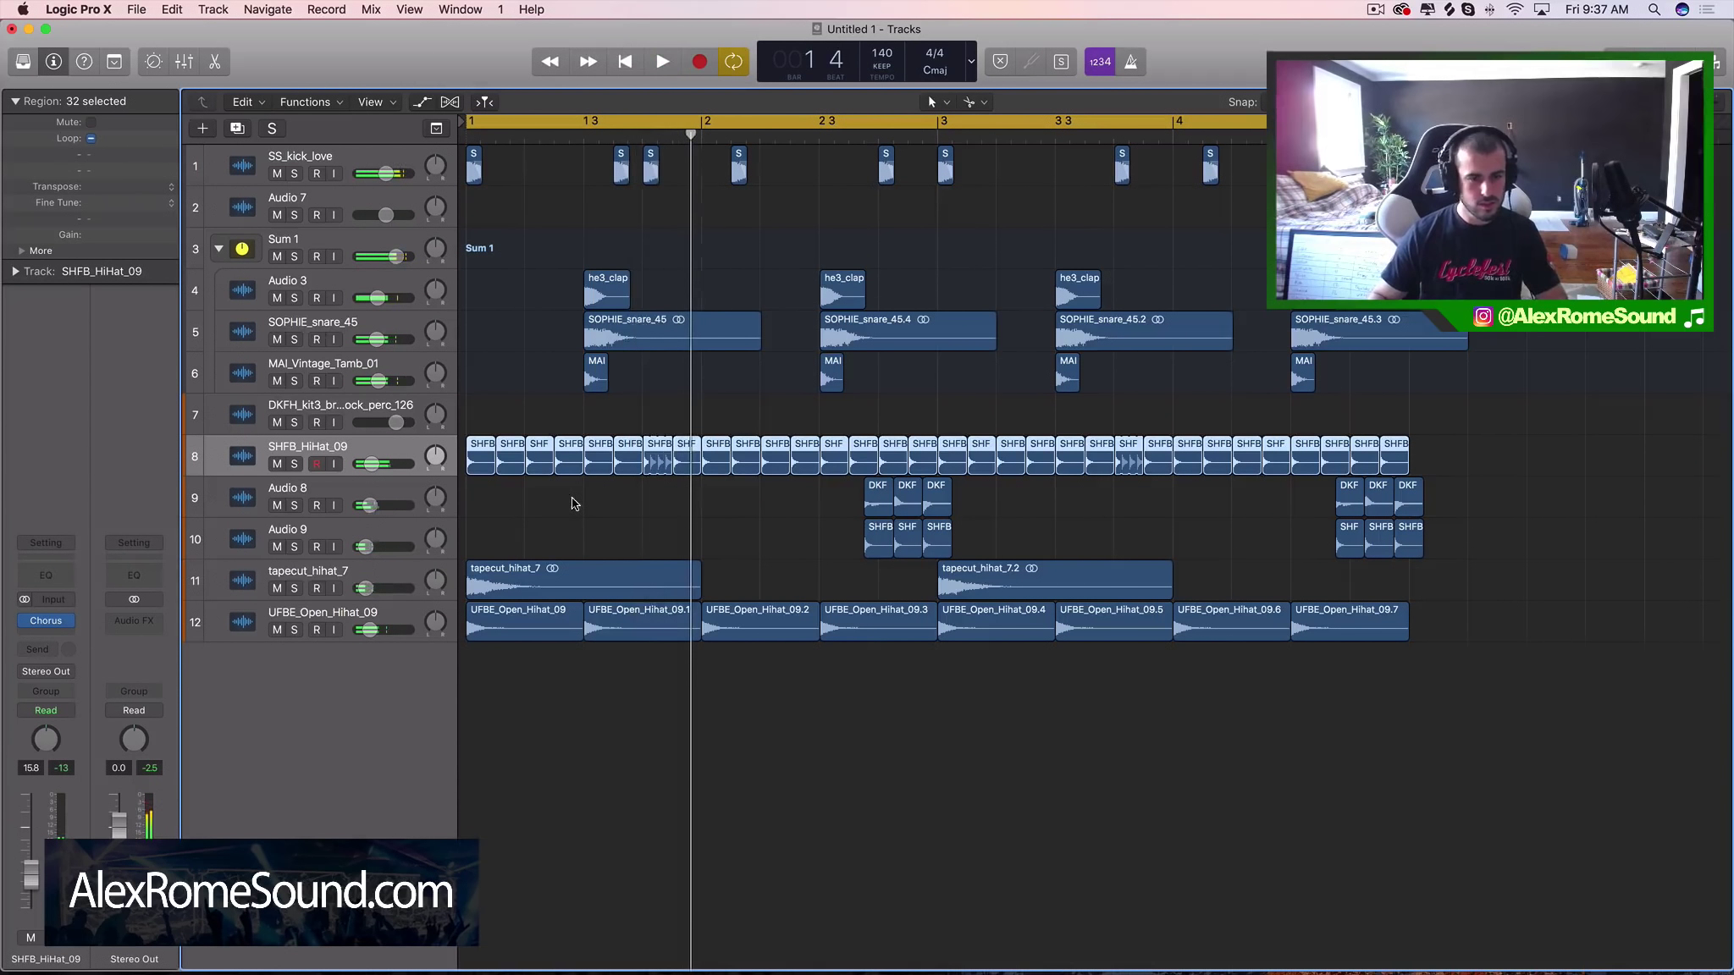
Step: Select the empty Audio 7 track, then switch to Splice and search its sounds for "kick"
{"action": "left_click", "coordinate": [369, 193]}
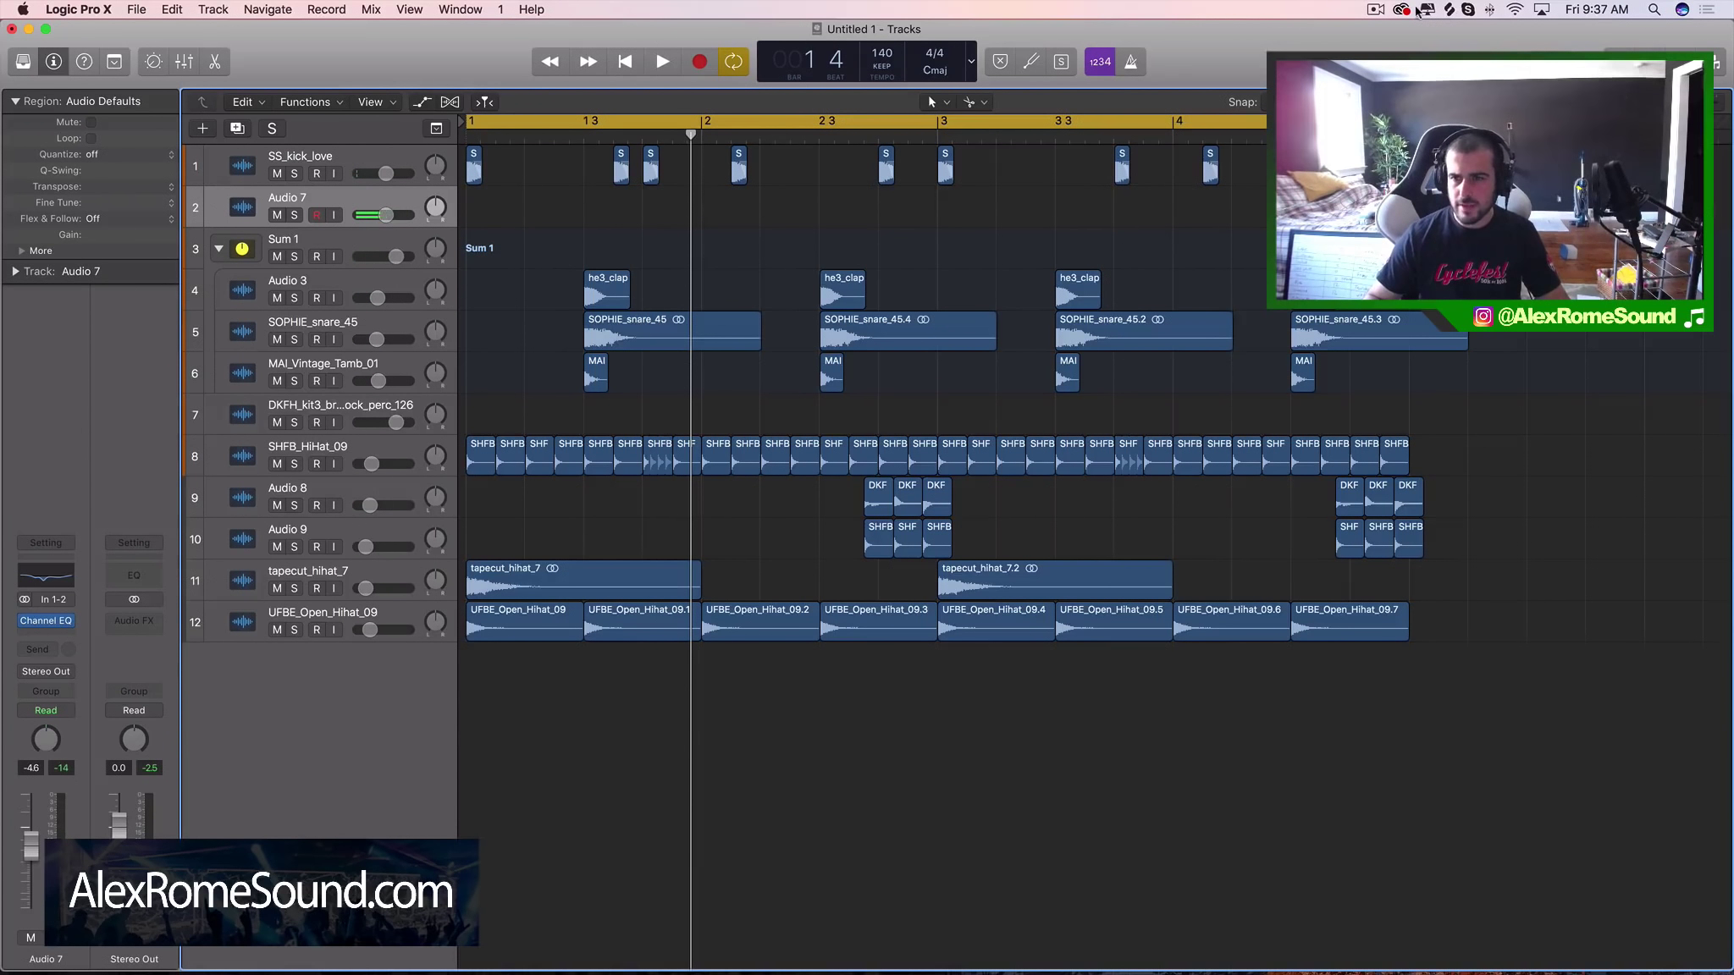
{"action": "left_click", "coordinate": [1450, 8]}
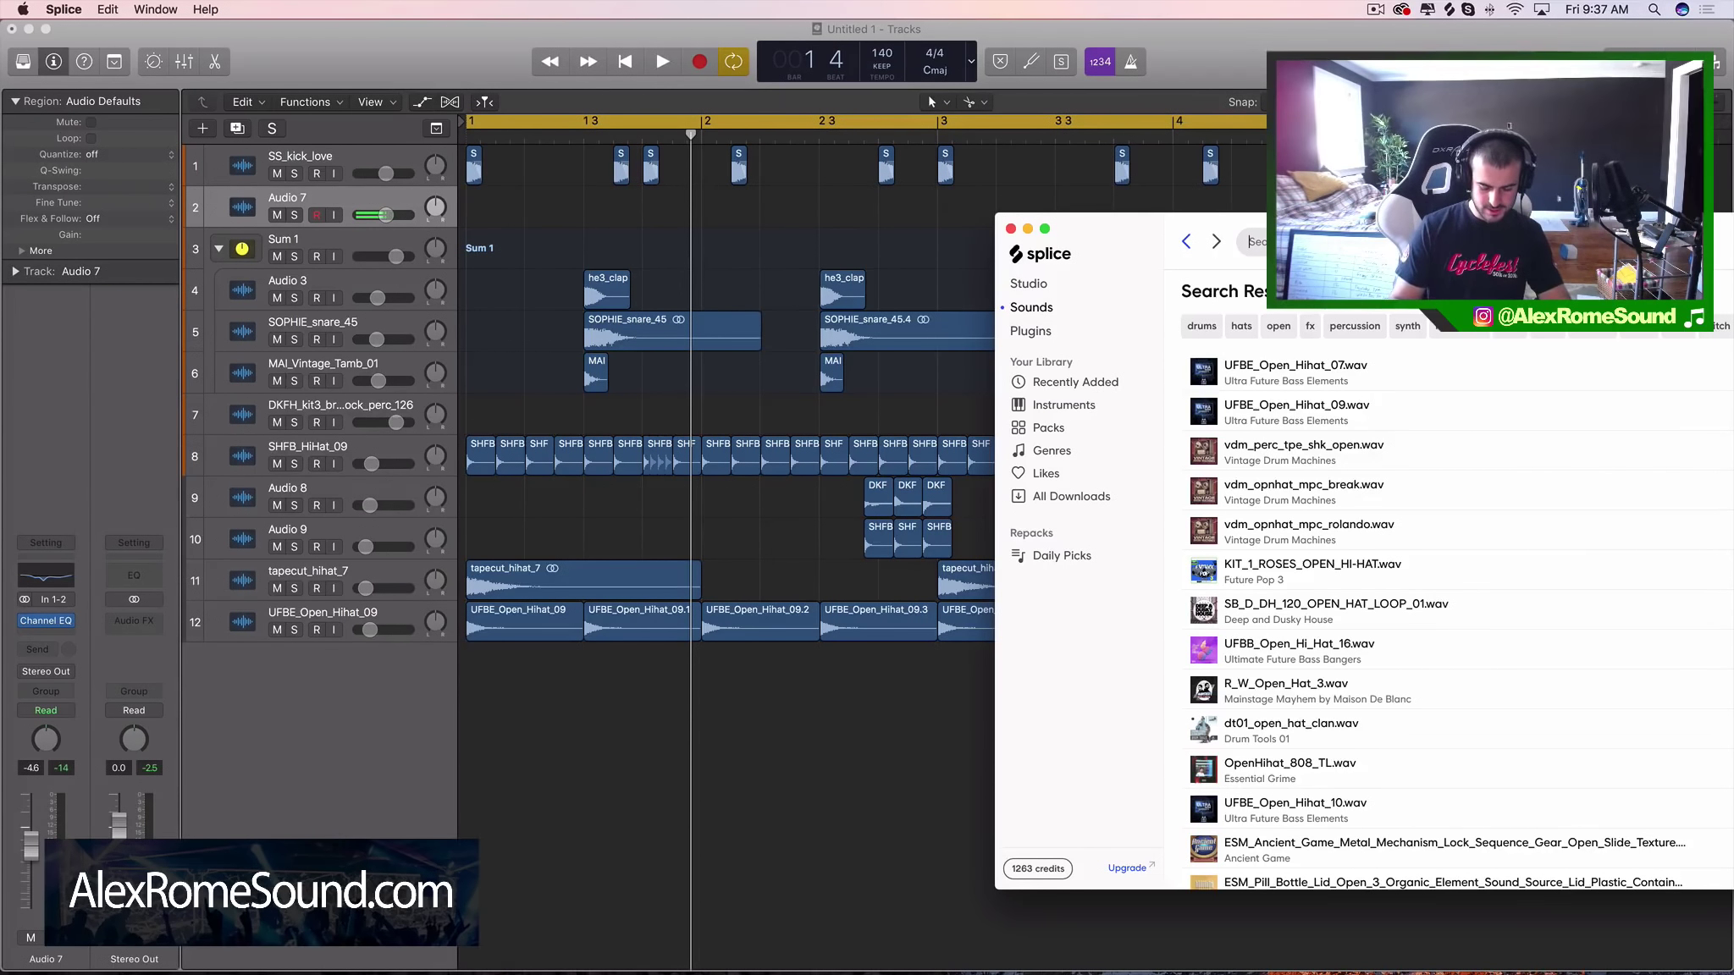
{"action": "key", "text": "BackSpace"}
{"action": "type", "text": "k"}
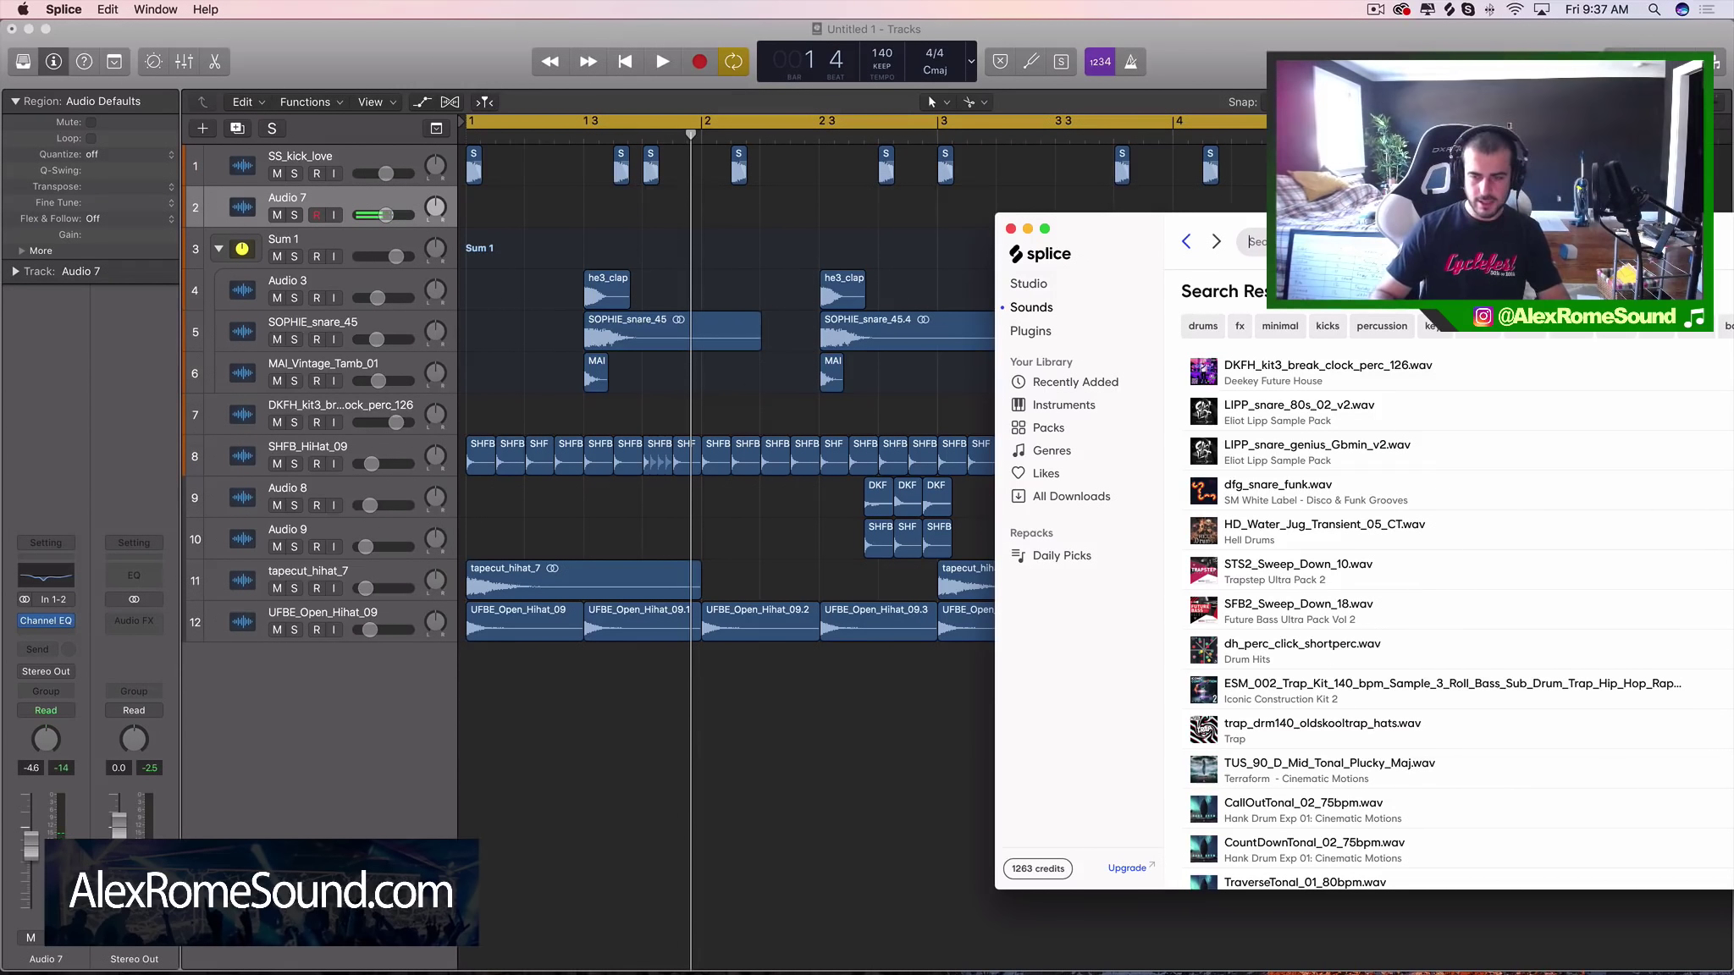
{"action": "key", "text": "super+z"}
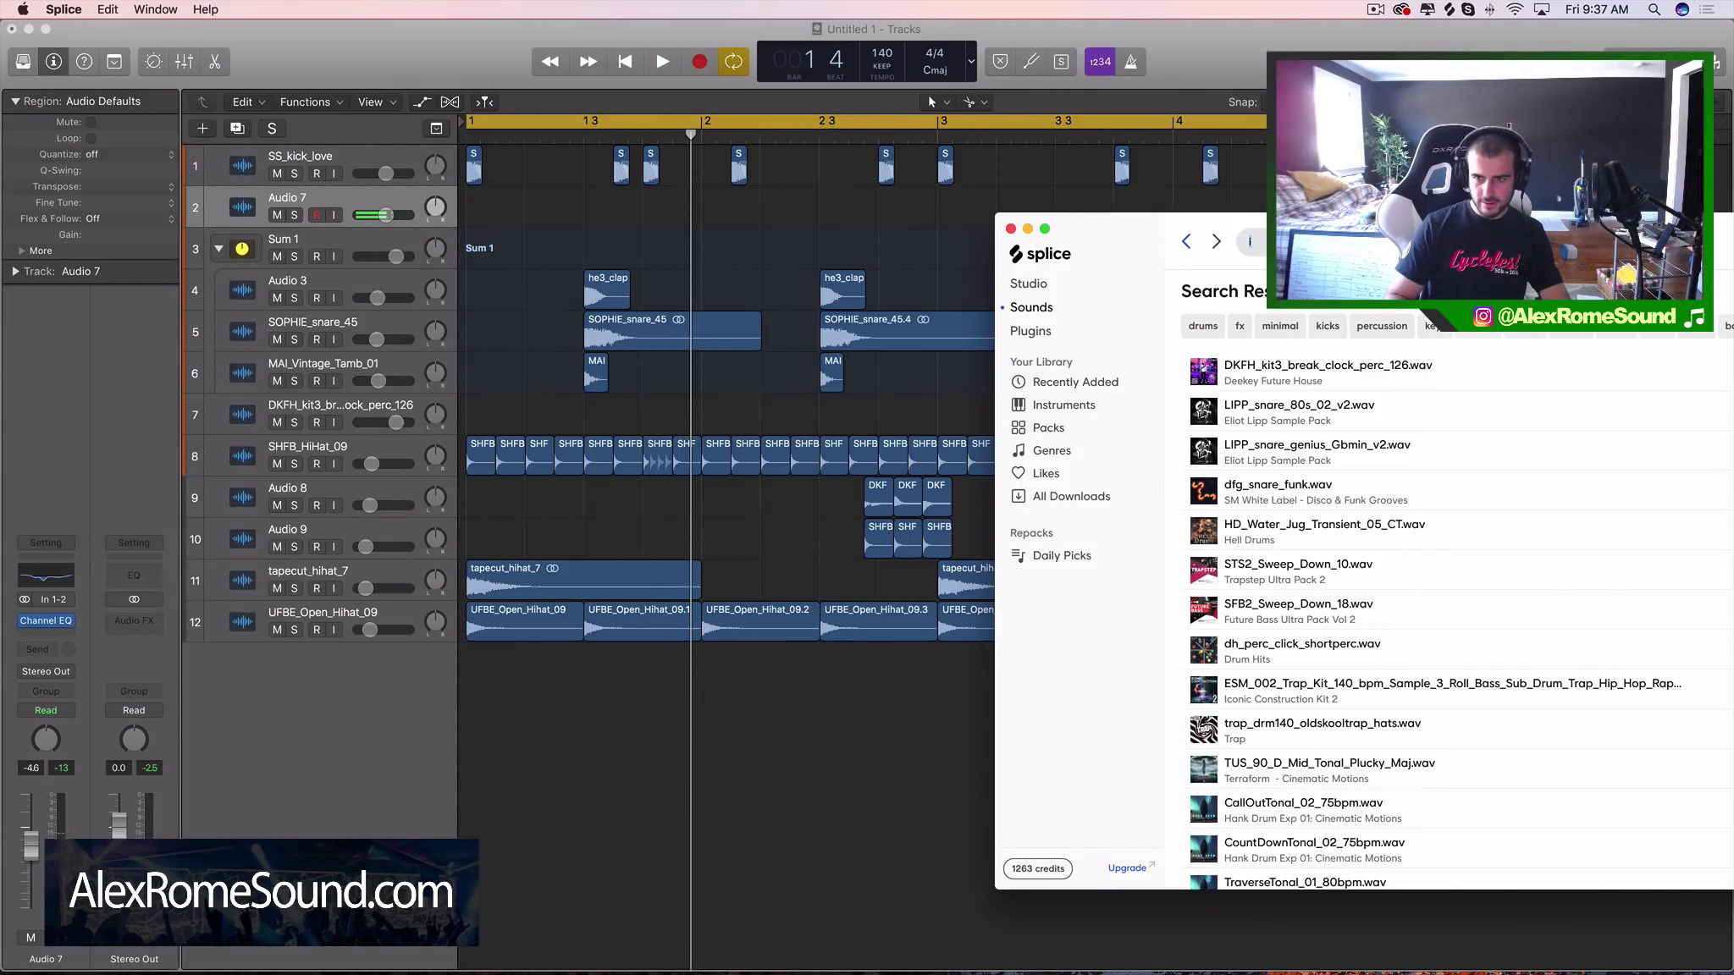
{"action": "key", "text": "BackSpace"}
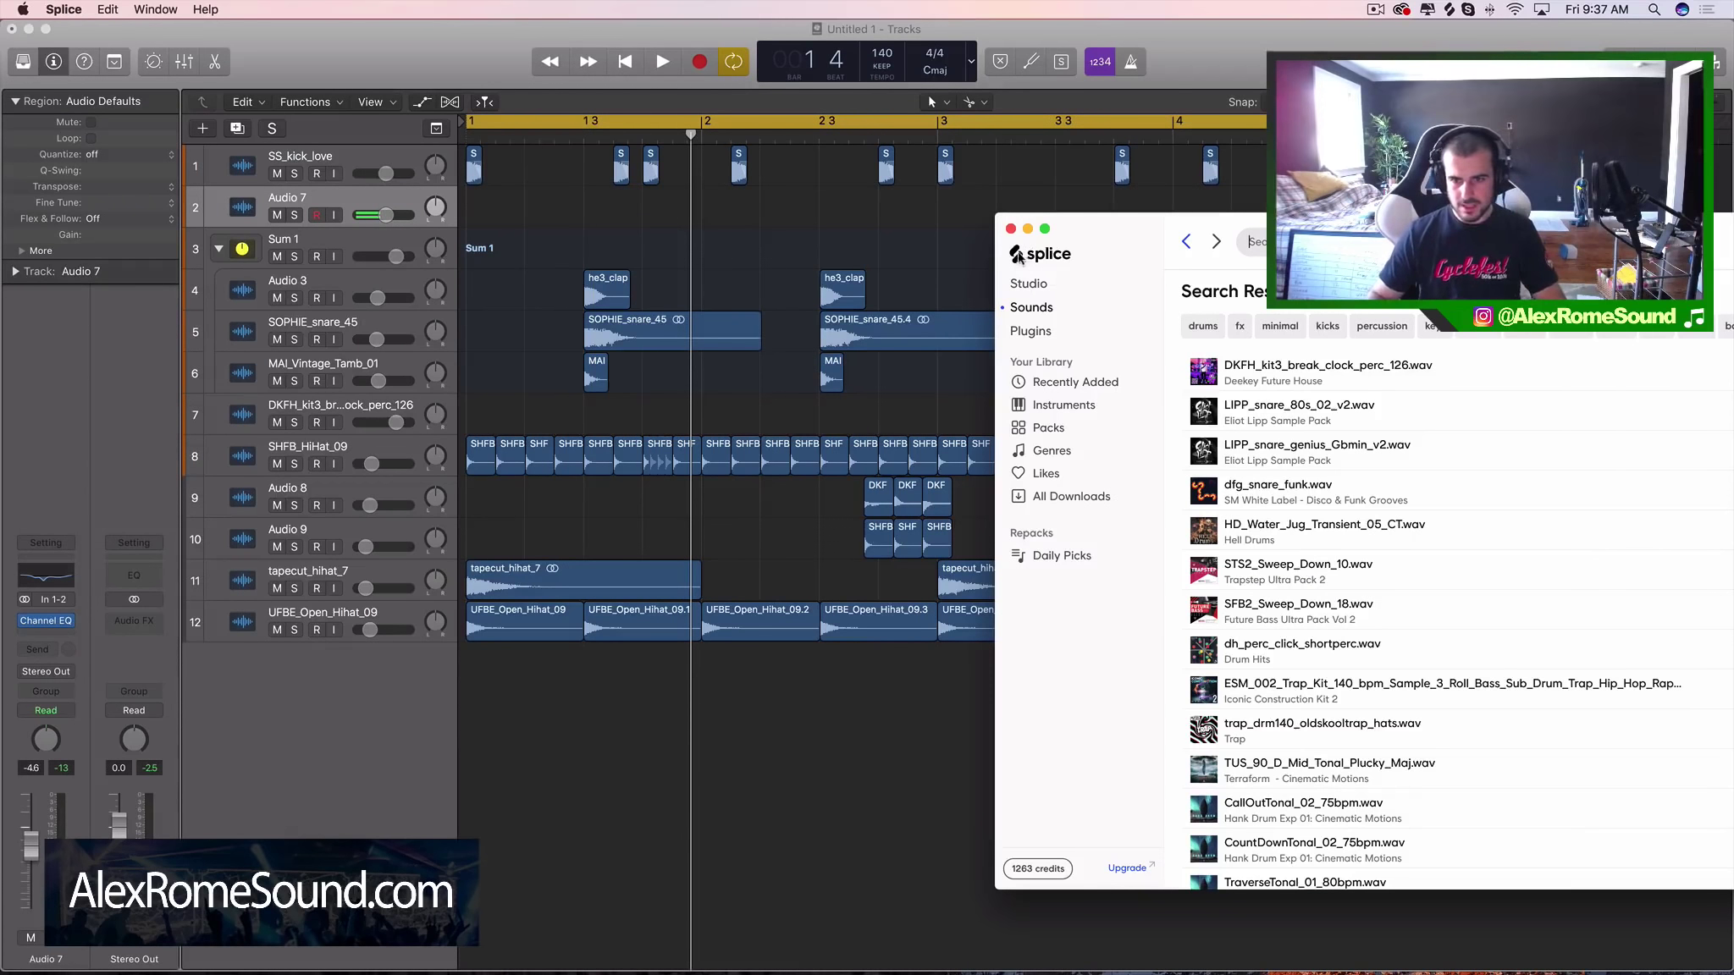
{"action": "left_click", "coordinate": [1029, 286]}
{"action": "left_click", "coordinate": [1043, 309]}
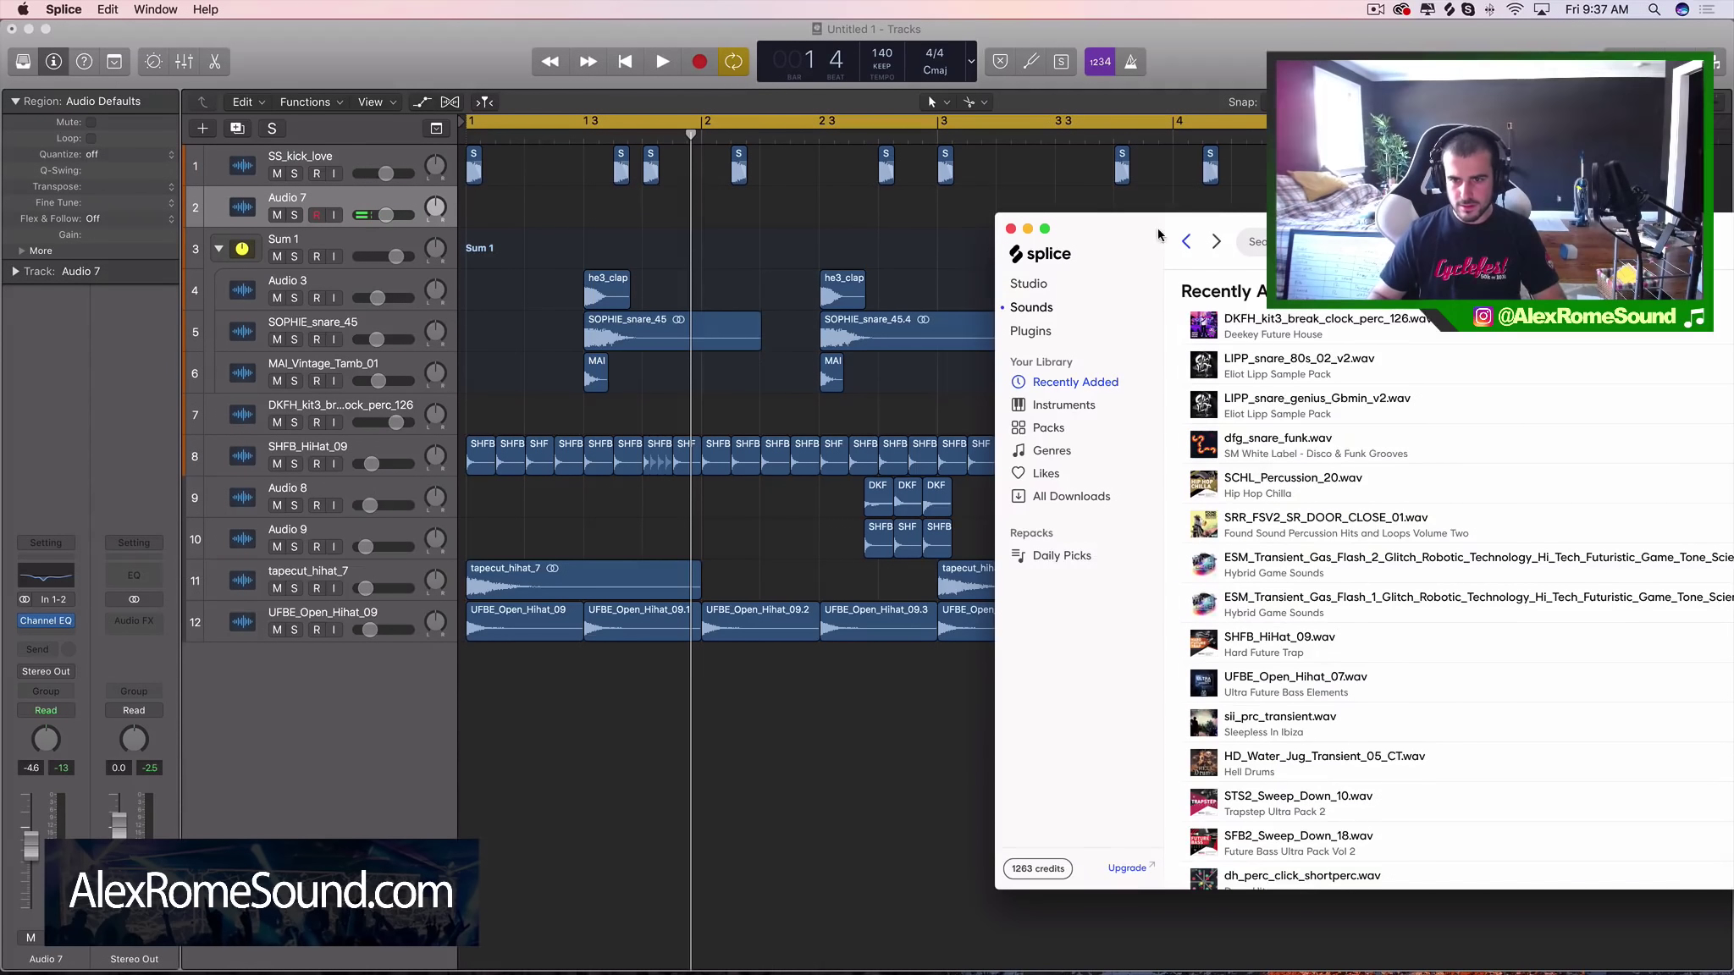
{"action": "left_click_drag", "start_coordinate": [1158, 234], "coordinate": [743, 239]}
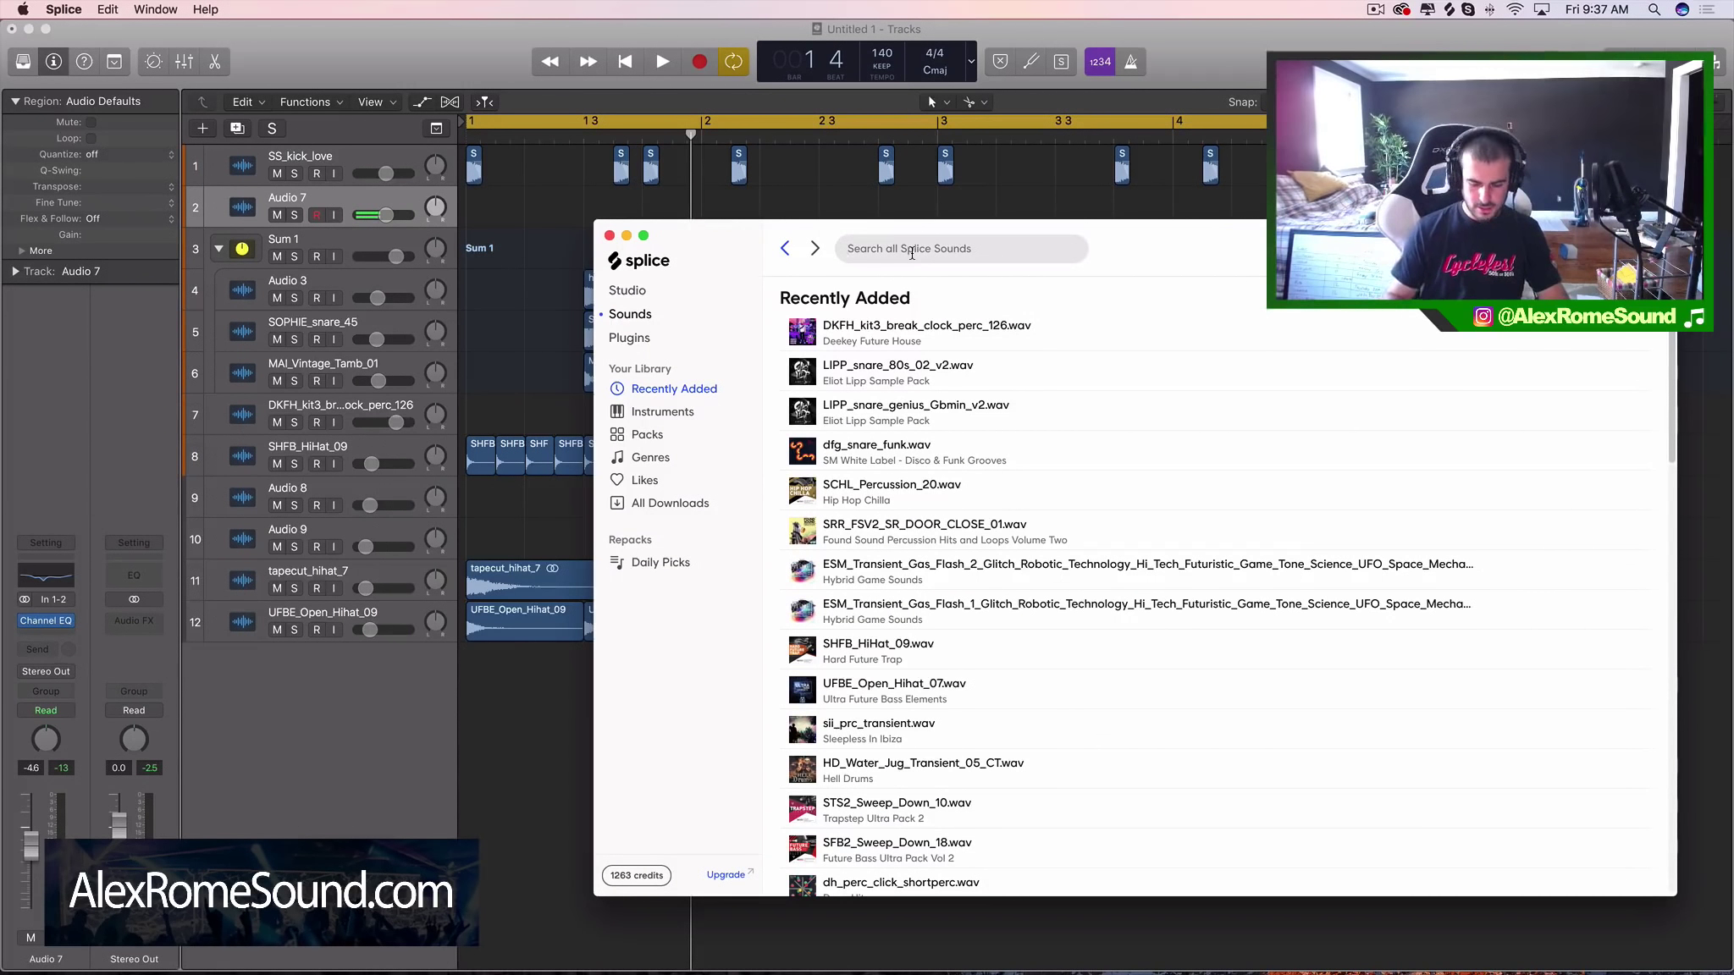
{"action": "type", "text": "kick"}
{"action": "key", "text": "Return"}
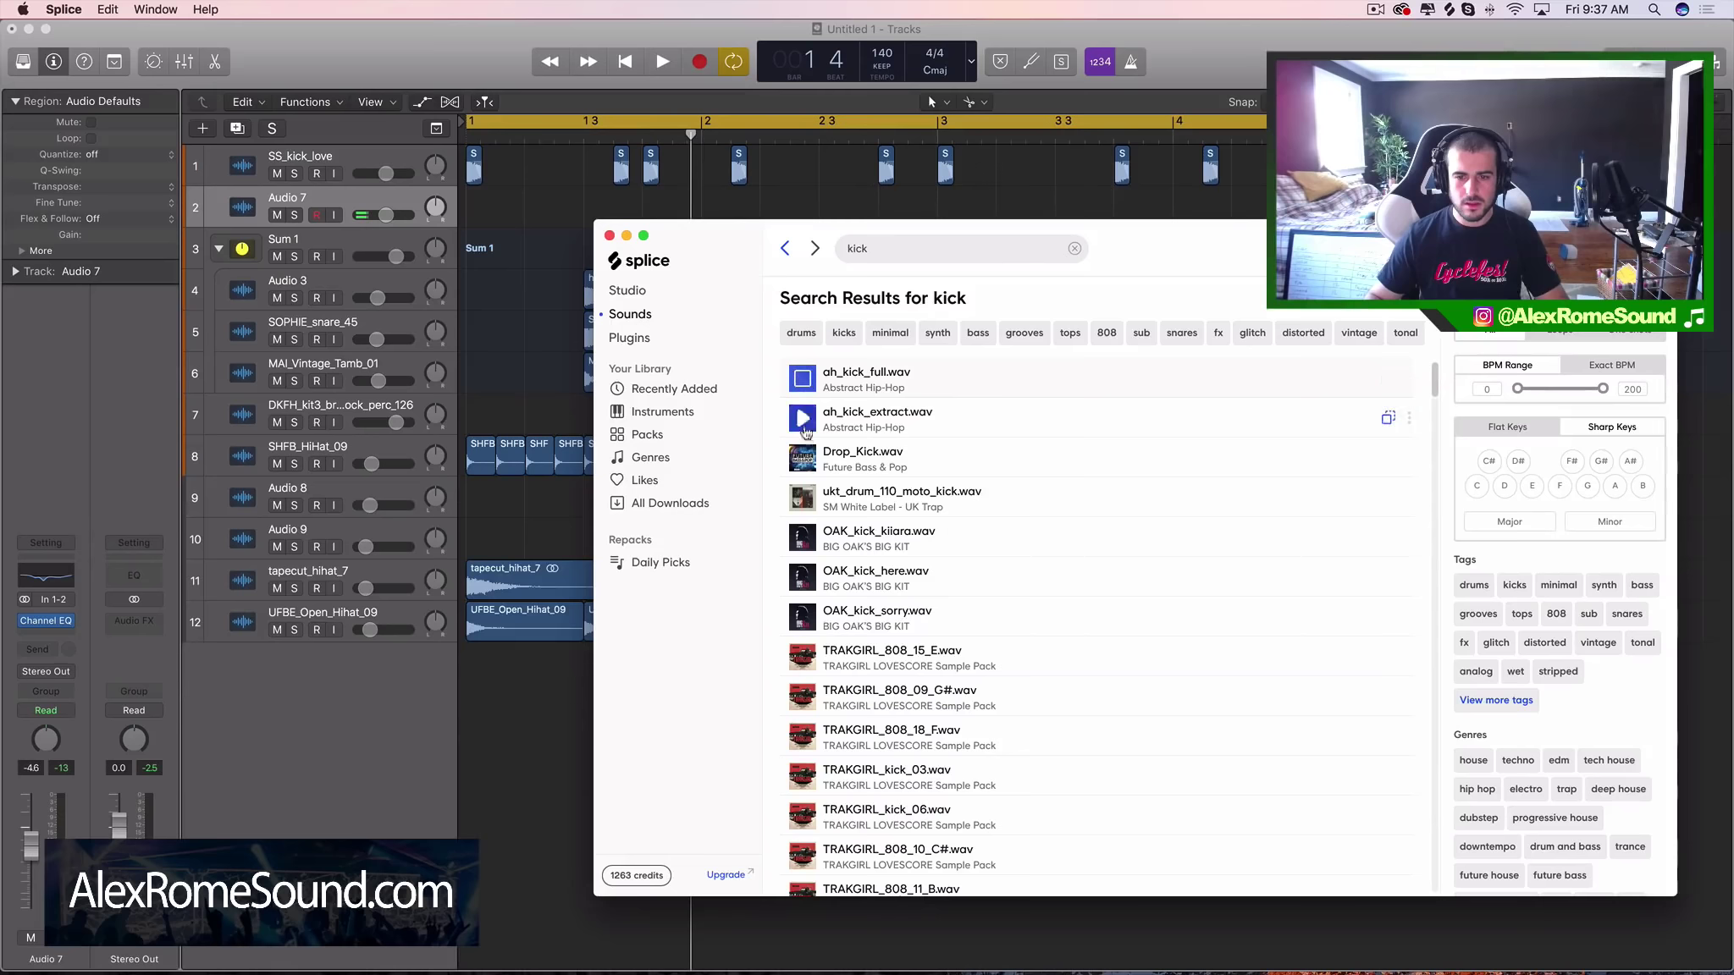
Step: Add ah_kick_full.wav from Splice to the empty Audio 7 track and repeat it along the SS_kick_love hits
{"action": "left_click", "coordinate": [803, 382]}
{"action": "left_click_drag", "start_coordinate": [803, 382], "coordinate": [893, 212]}
{"action": "key", "text": "cmd+r"}
{"action": "key", "text": "cmd+r"}
{"action": "key", "text": "super+r"}
Step: Align the ah_kick_full copies with the kicks on beats 1 and 4 of bar 3, deleting the surplus short copy
{"action": "left_click", "coordinate": [1024, 215]}
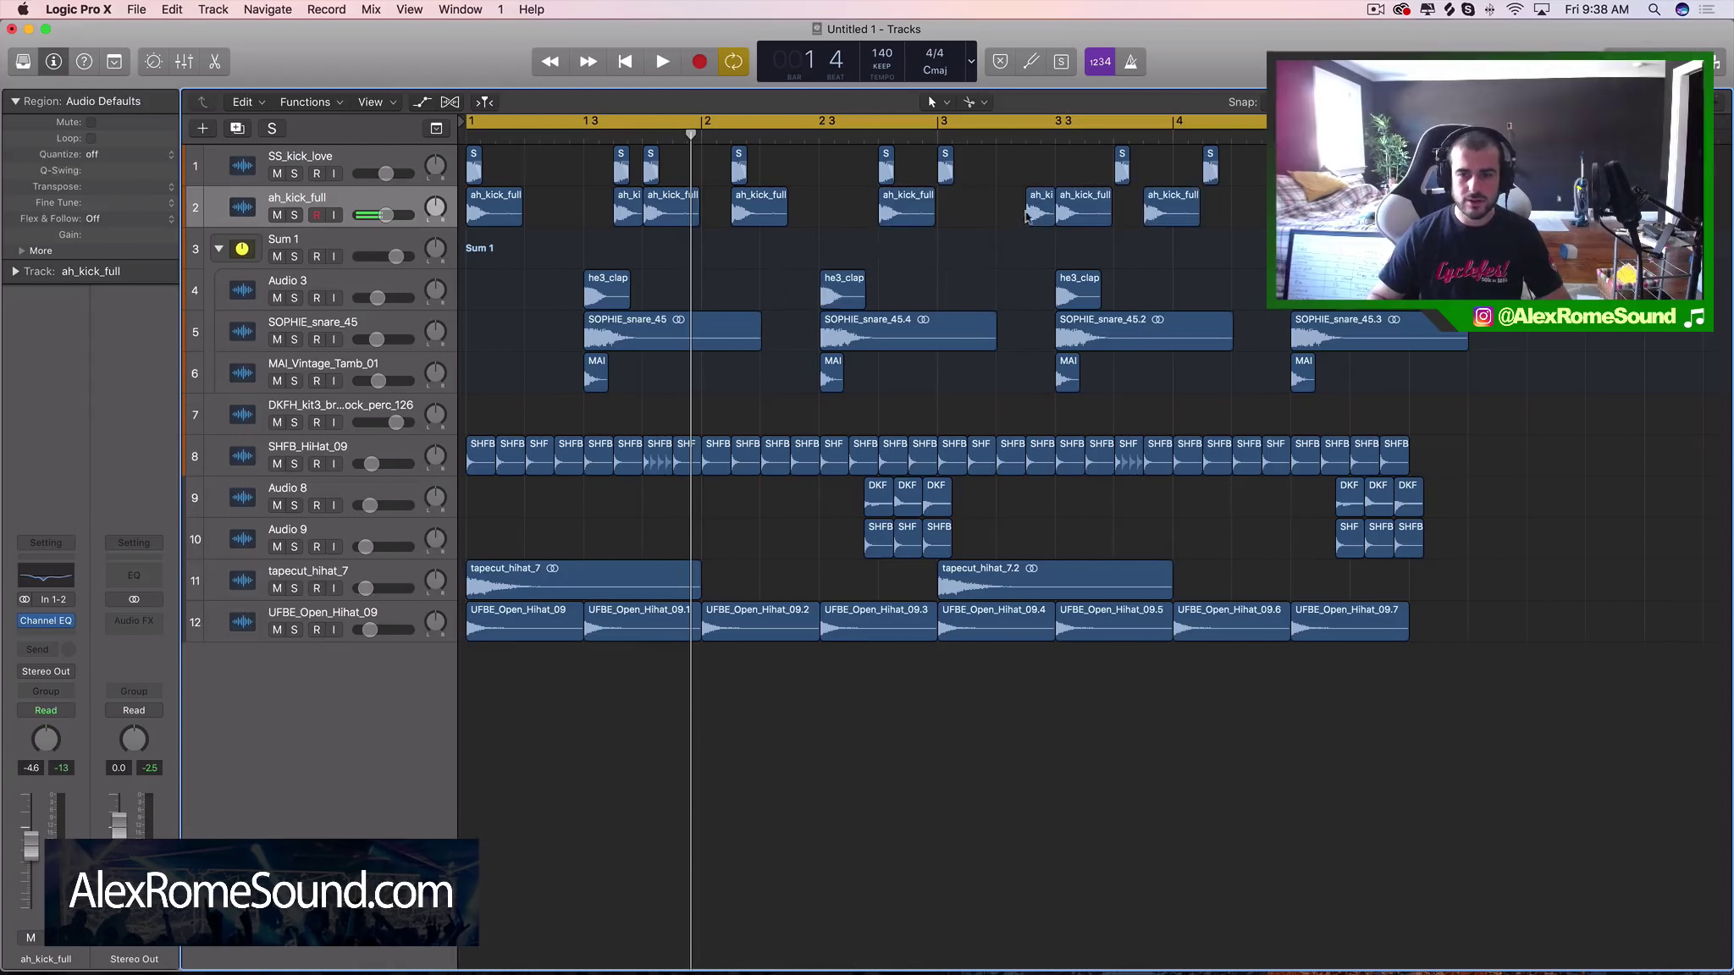
{"action": "left_click_drag", "start_coordinate": [1031, 212], "coordinate": [943, 211]}
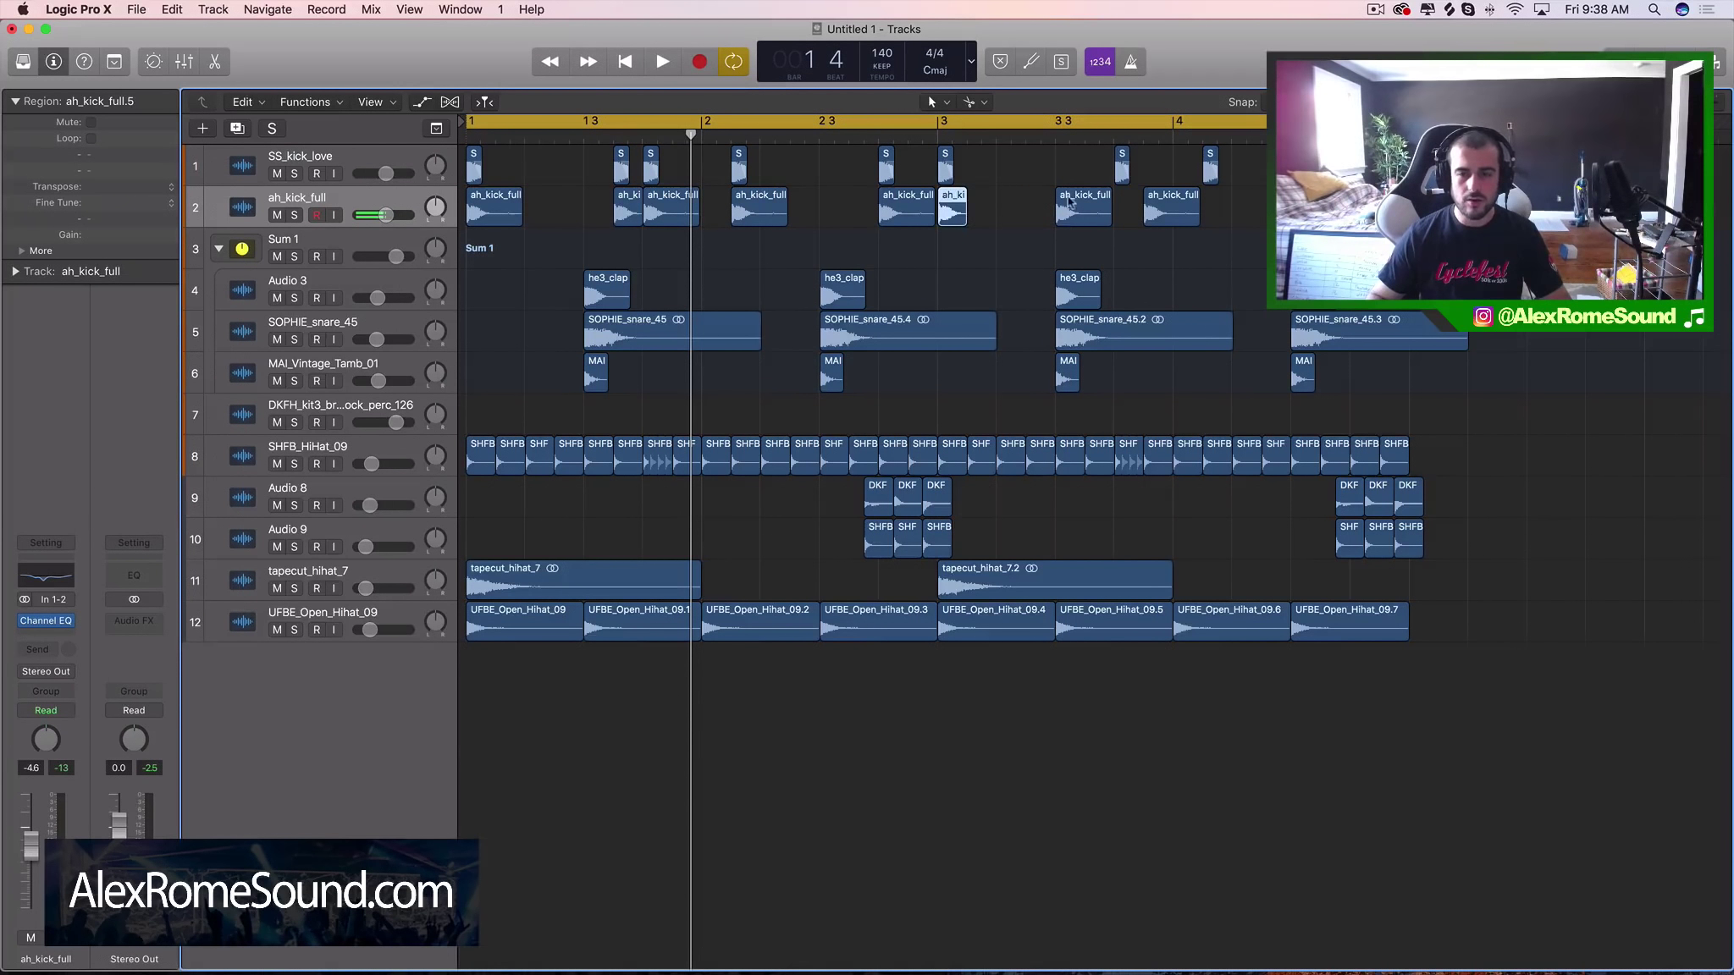
{"action": "left_click_drag", "start_coordinate": [1091, 211], "coordinate": [1150, 211]}
{"action": "left_click", "coordinate": [1204, 226]}
{"action": "left_click", "coordinate": [1197, 219]}
{"action": "key", "text": "Delete"}
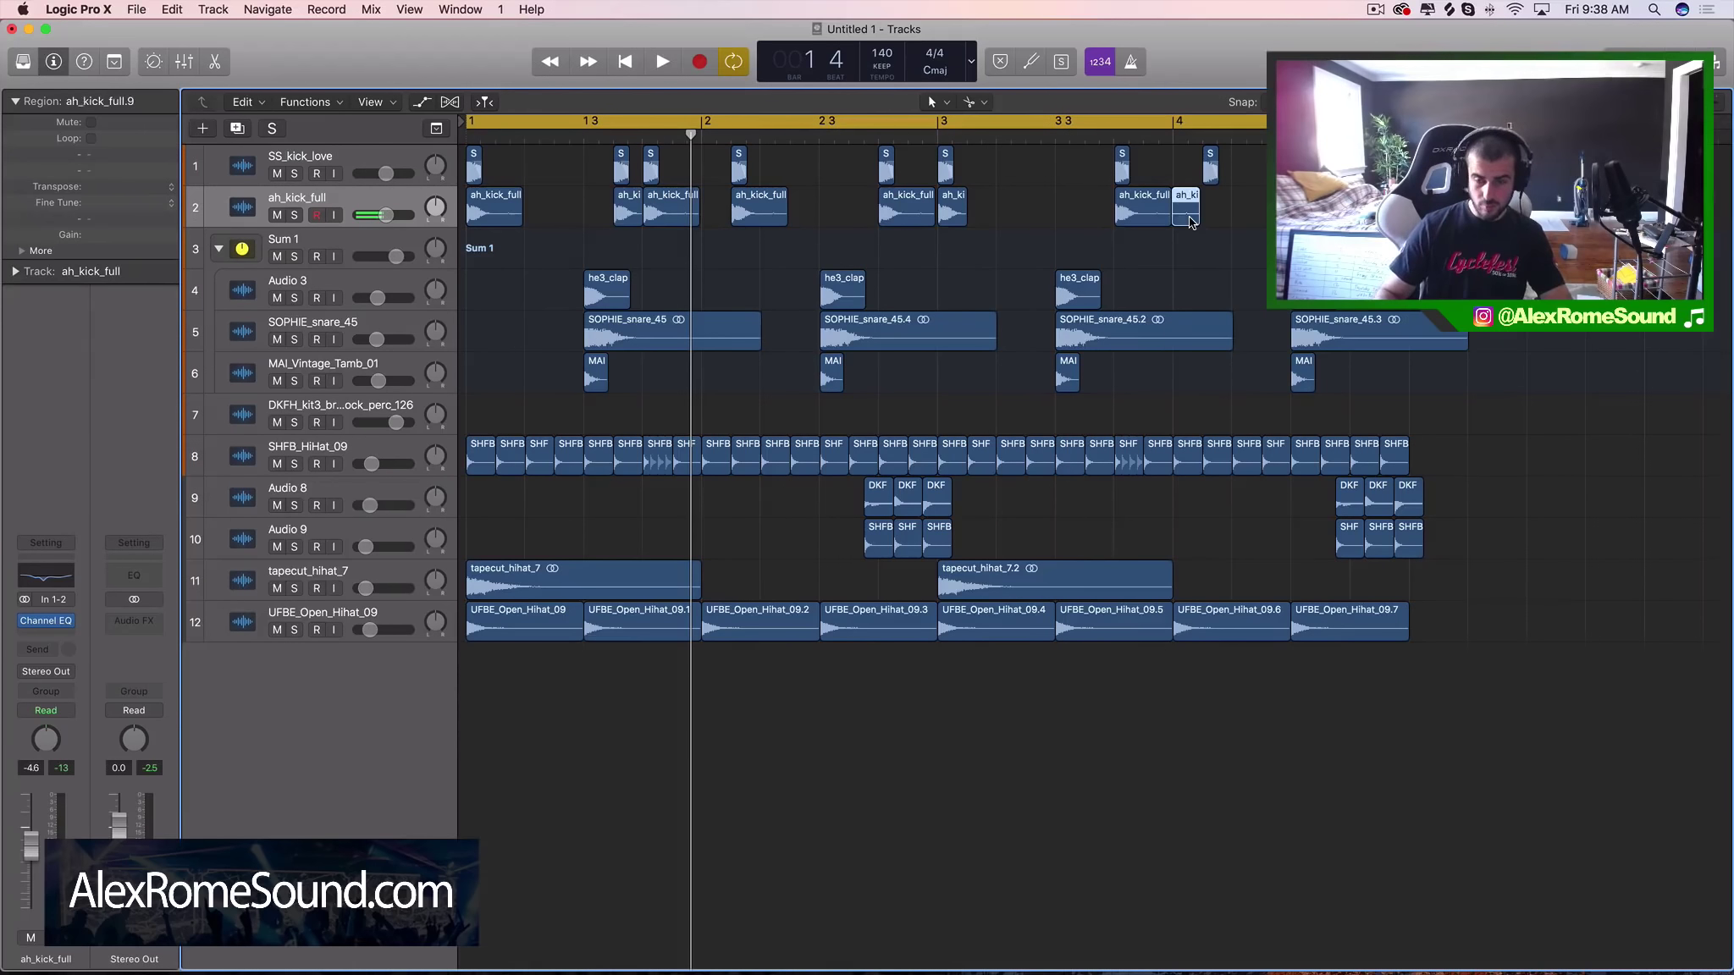
Step: Repeat the full-length ah_kick_full region onto the remaining SS_kick_love hits in bar 4
{"action": "left_click", "coordinate": [1148, 210]}
{"action": "key", "text": "super+r"}
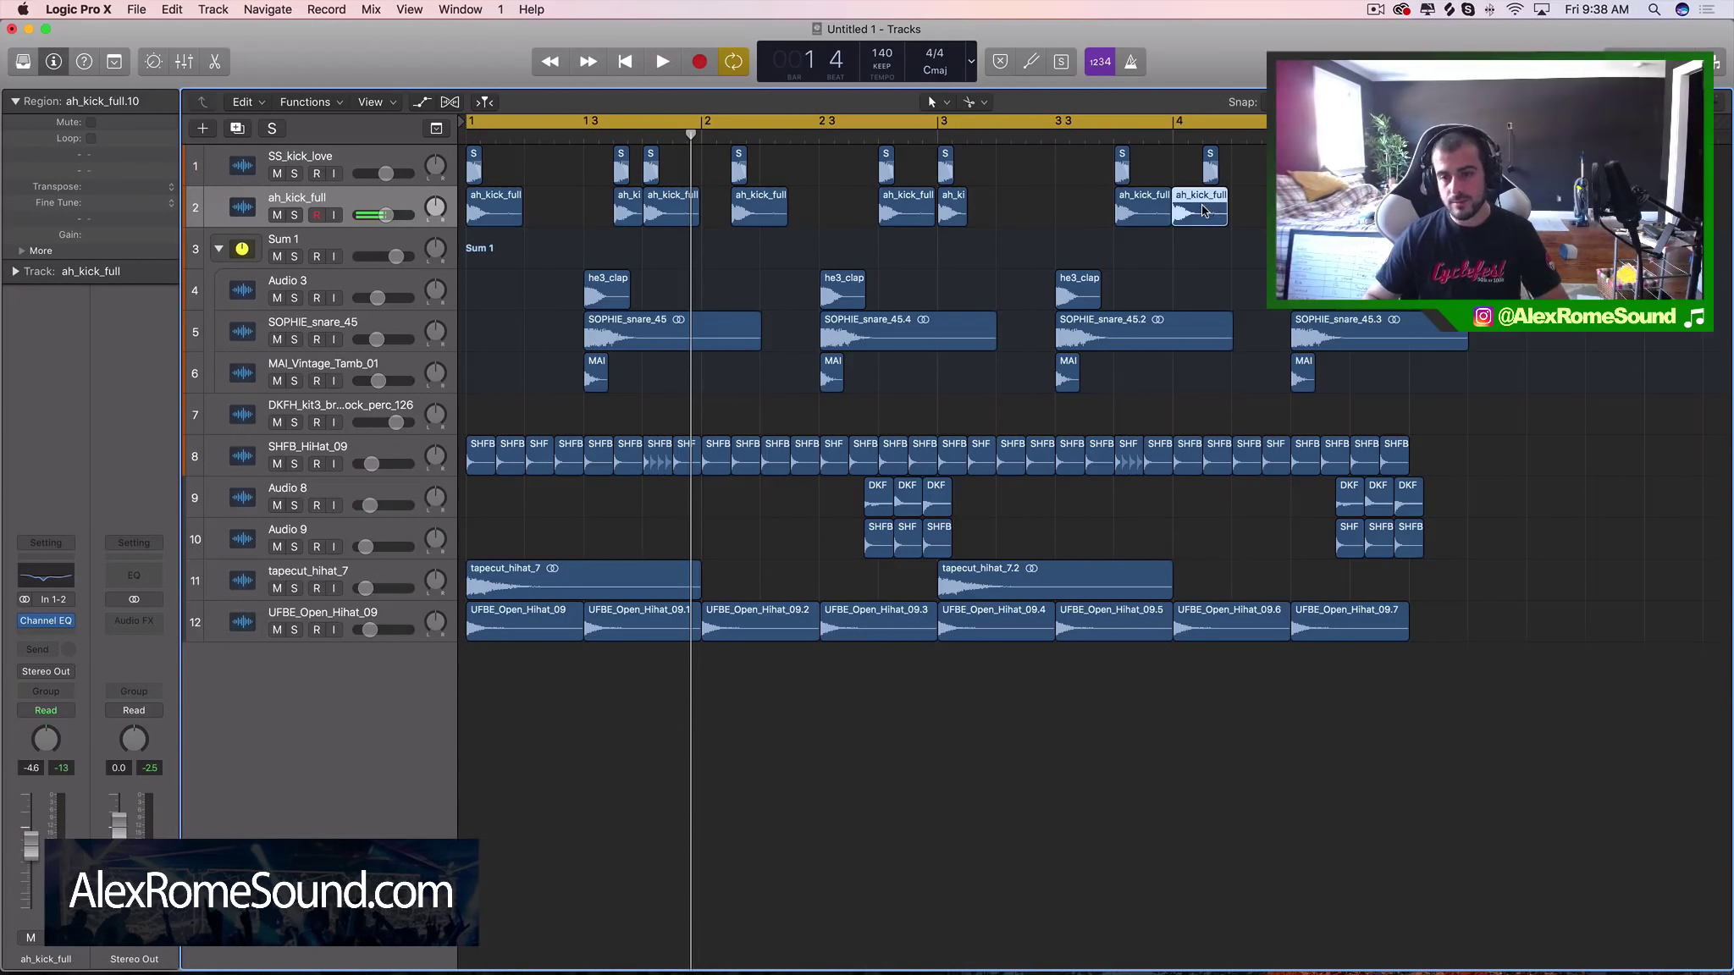
{"action": "left_click_drag", "start_coordinate": [1205, 211], "coordinate": [1385, 211]}
{"action": "left_click_drag", "start_coordinate": [1351, 218], "coordinate": [1349, 218]}
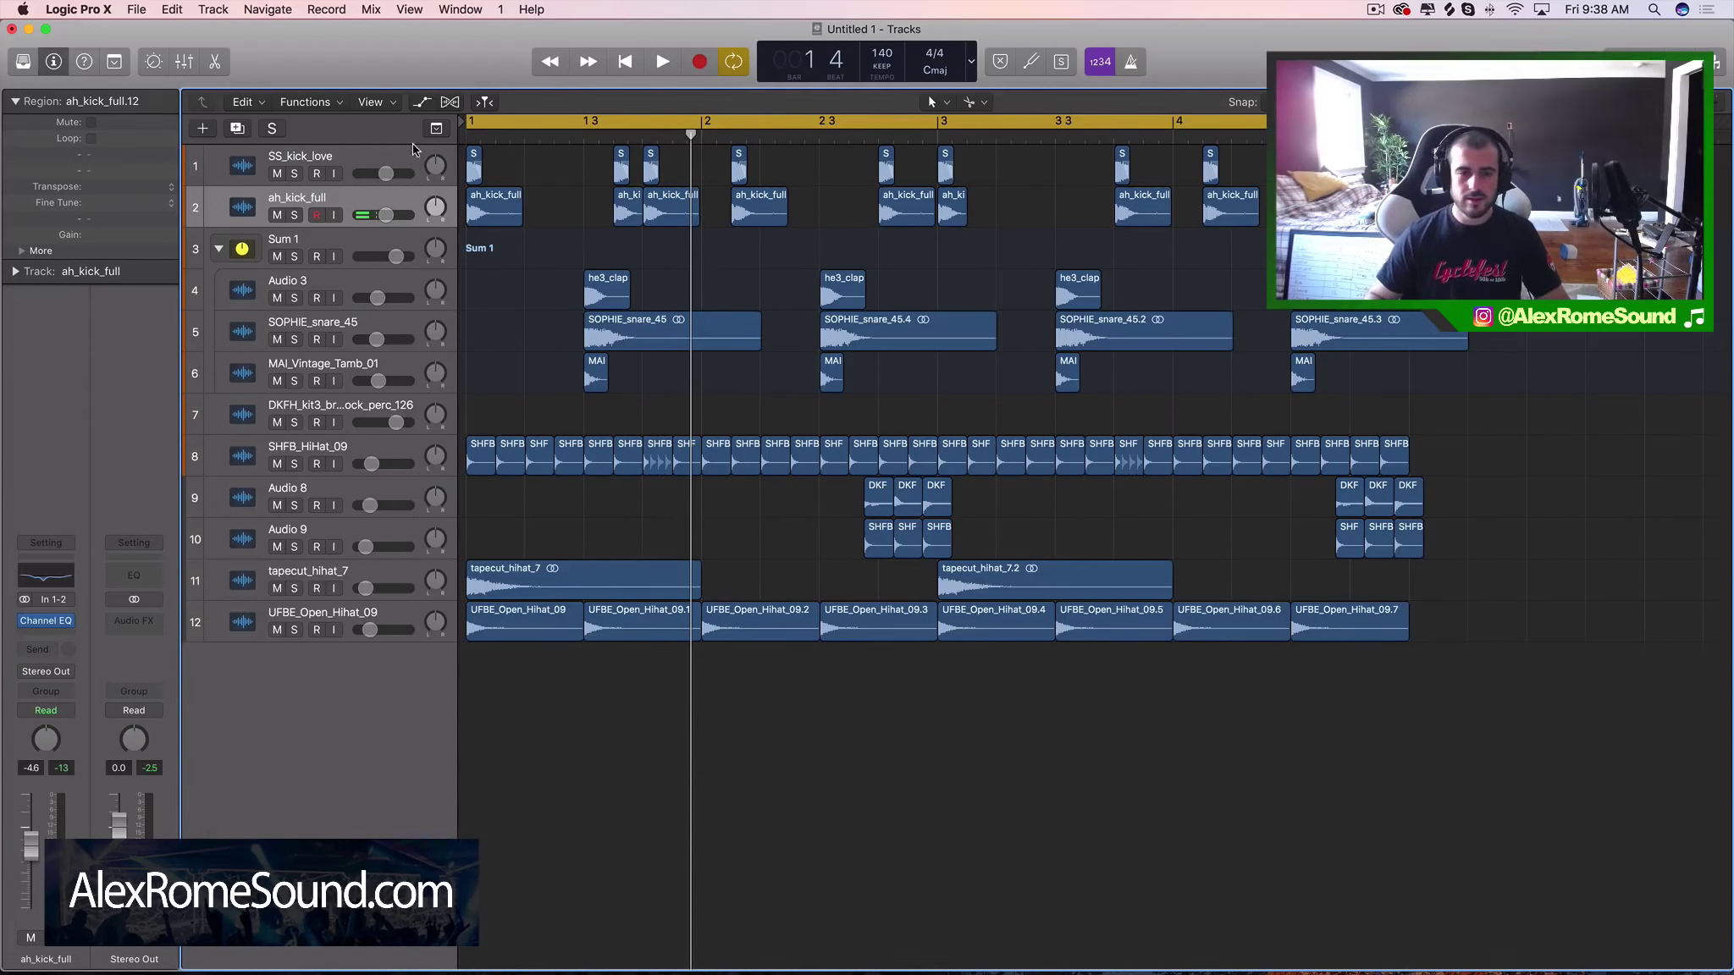
Step: Solo the ah_kick_full and SS_kick_love tracks and play them with the Channel EQ on ah_kick_full bypassed
{"action": "left_click", "coordinate": [294, 215]}
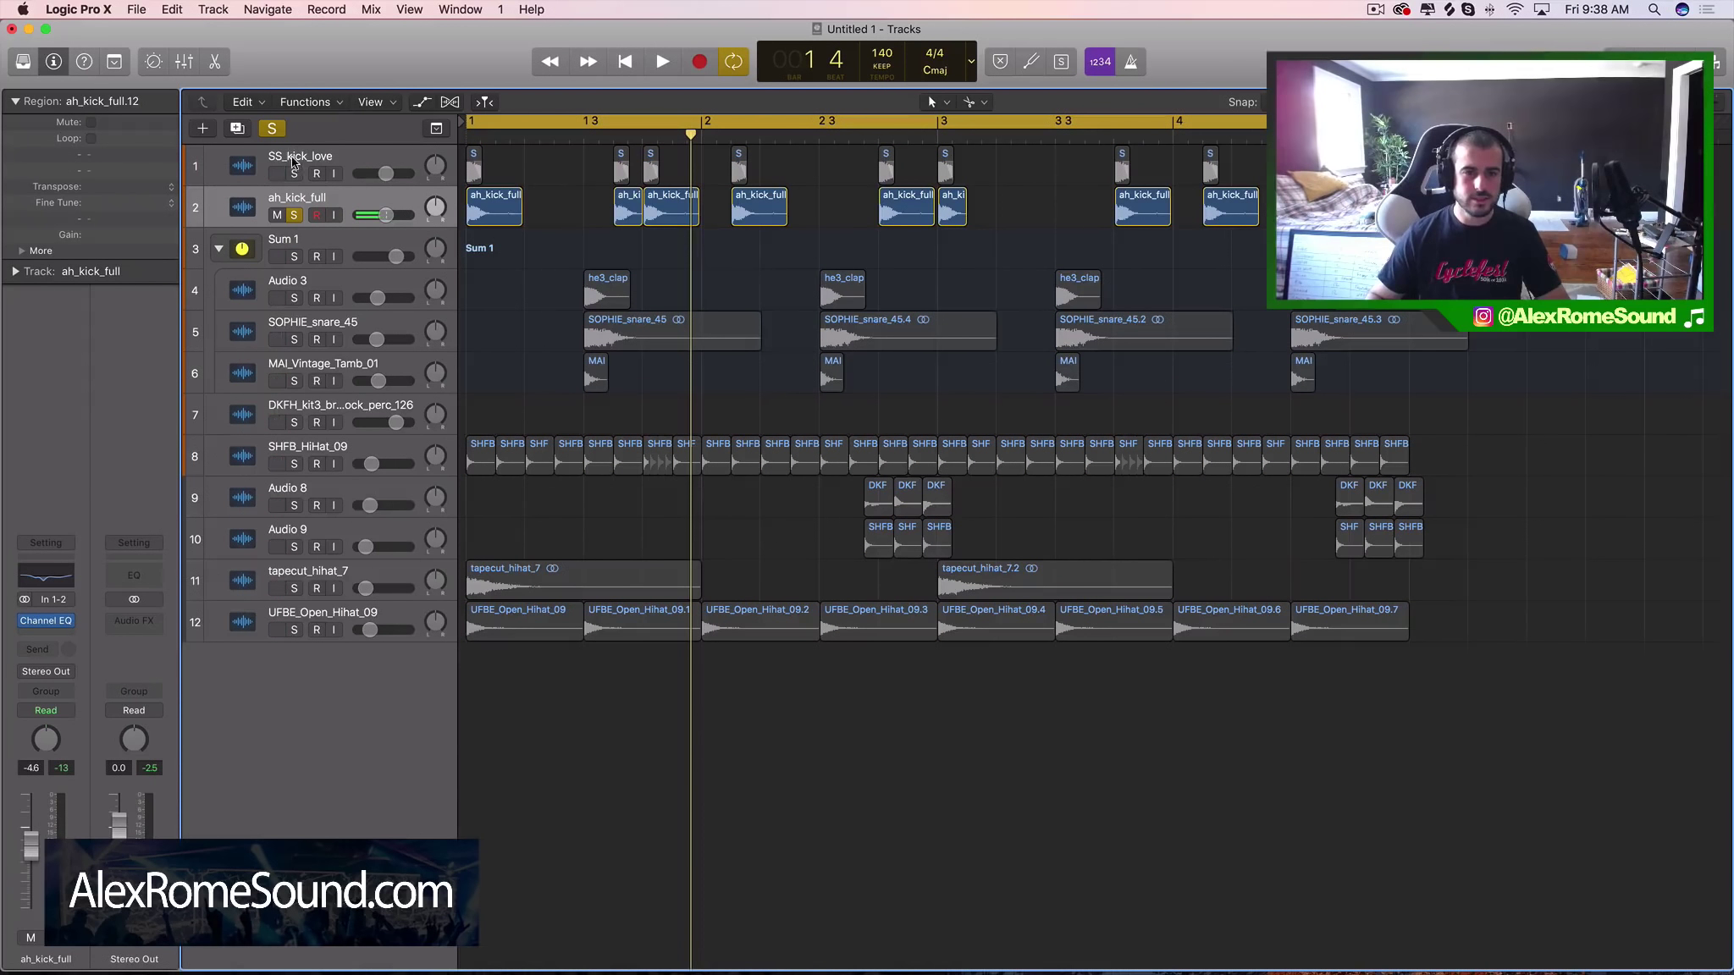
{"action": "left_click", "coordinate": [294, 173]}
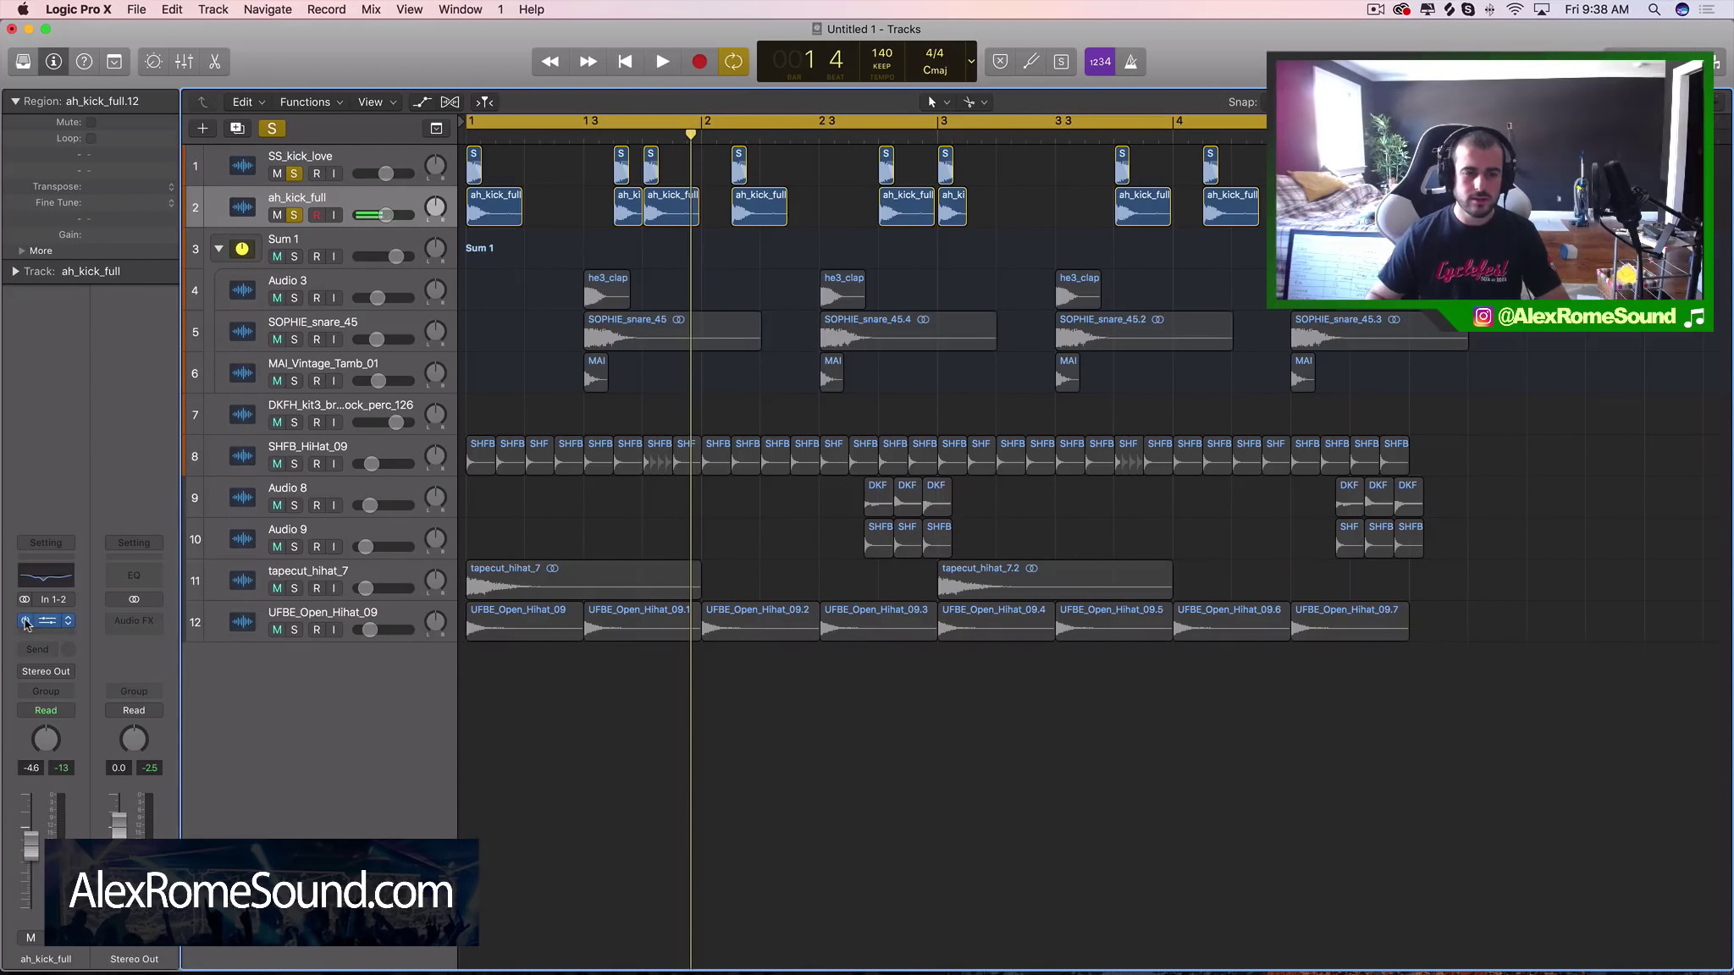
{"action": "key", "text": "space"}
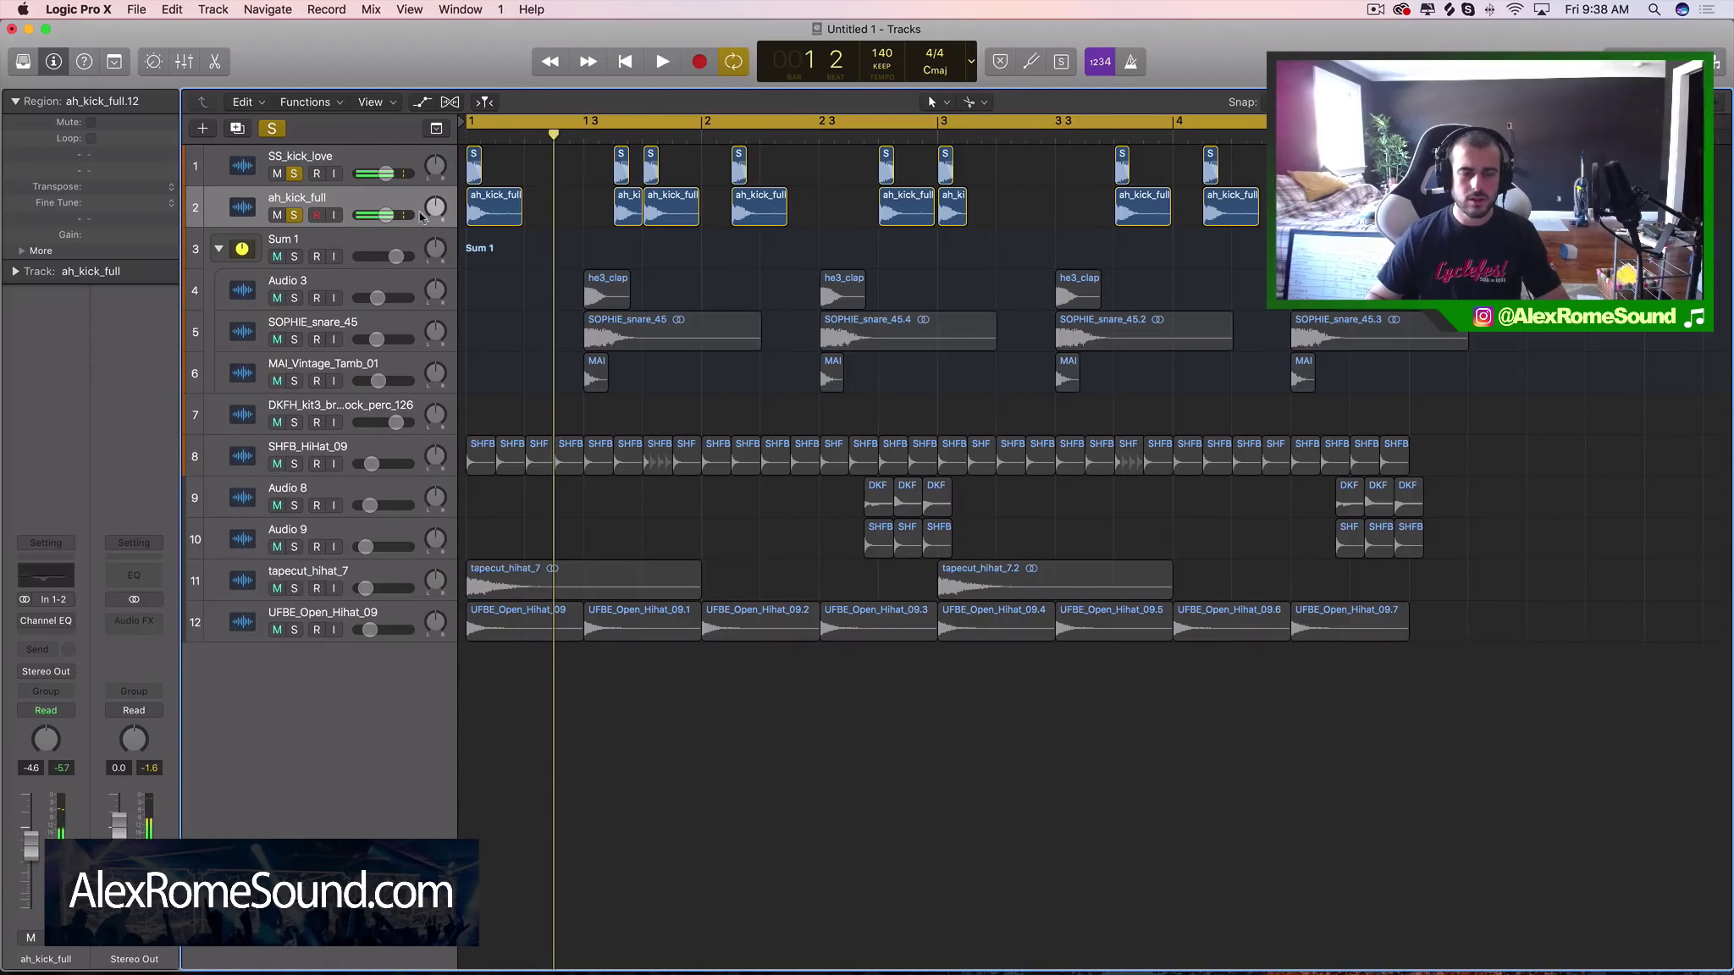
{"action": "key", "text": "space"}
Step: Compare the soloed kick playback without and with the ah_kick_full layer, leaving both kick tracks soloed
{"action": "left_click", "coordinate": [293, 215]}
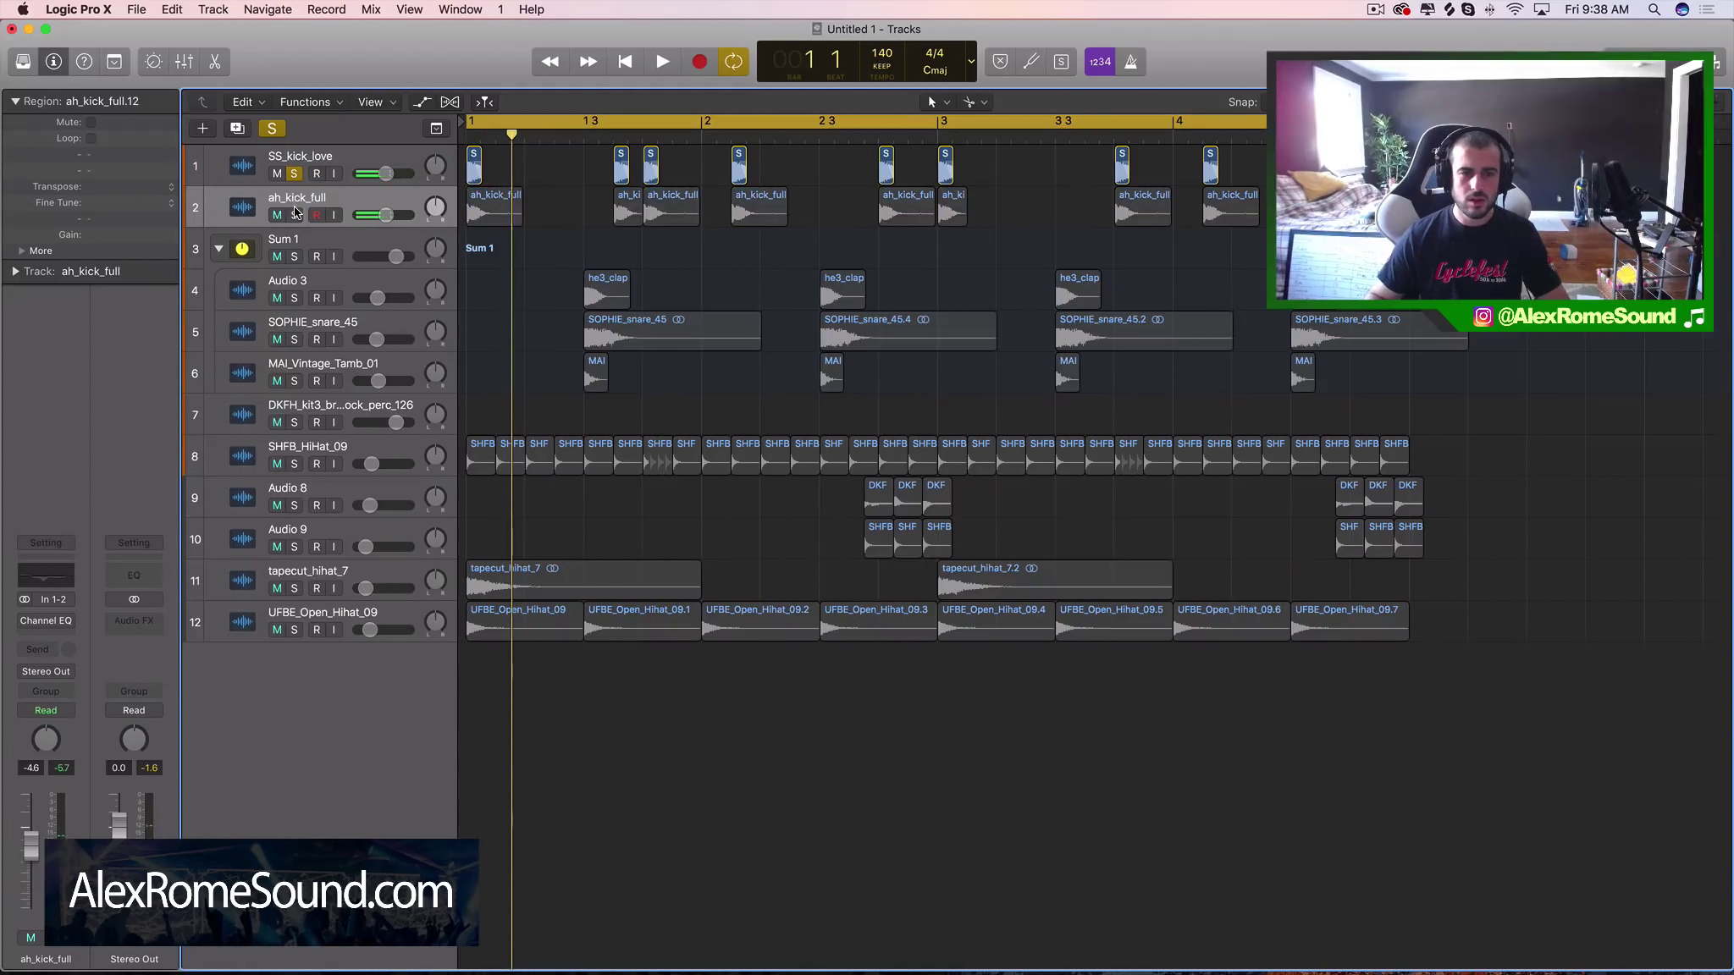
{"action": "key", "text": "space"}
{"action": "key", "text": "space"}
{"action": "left_click", "coordinate": [294, 215]}
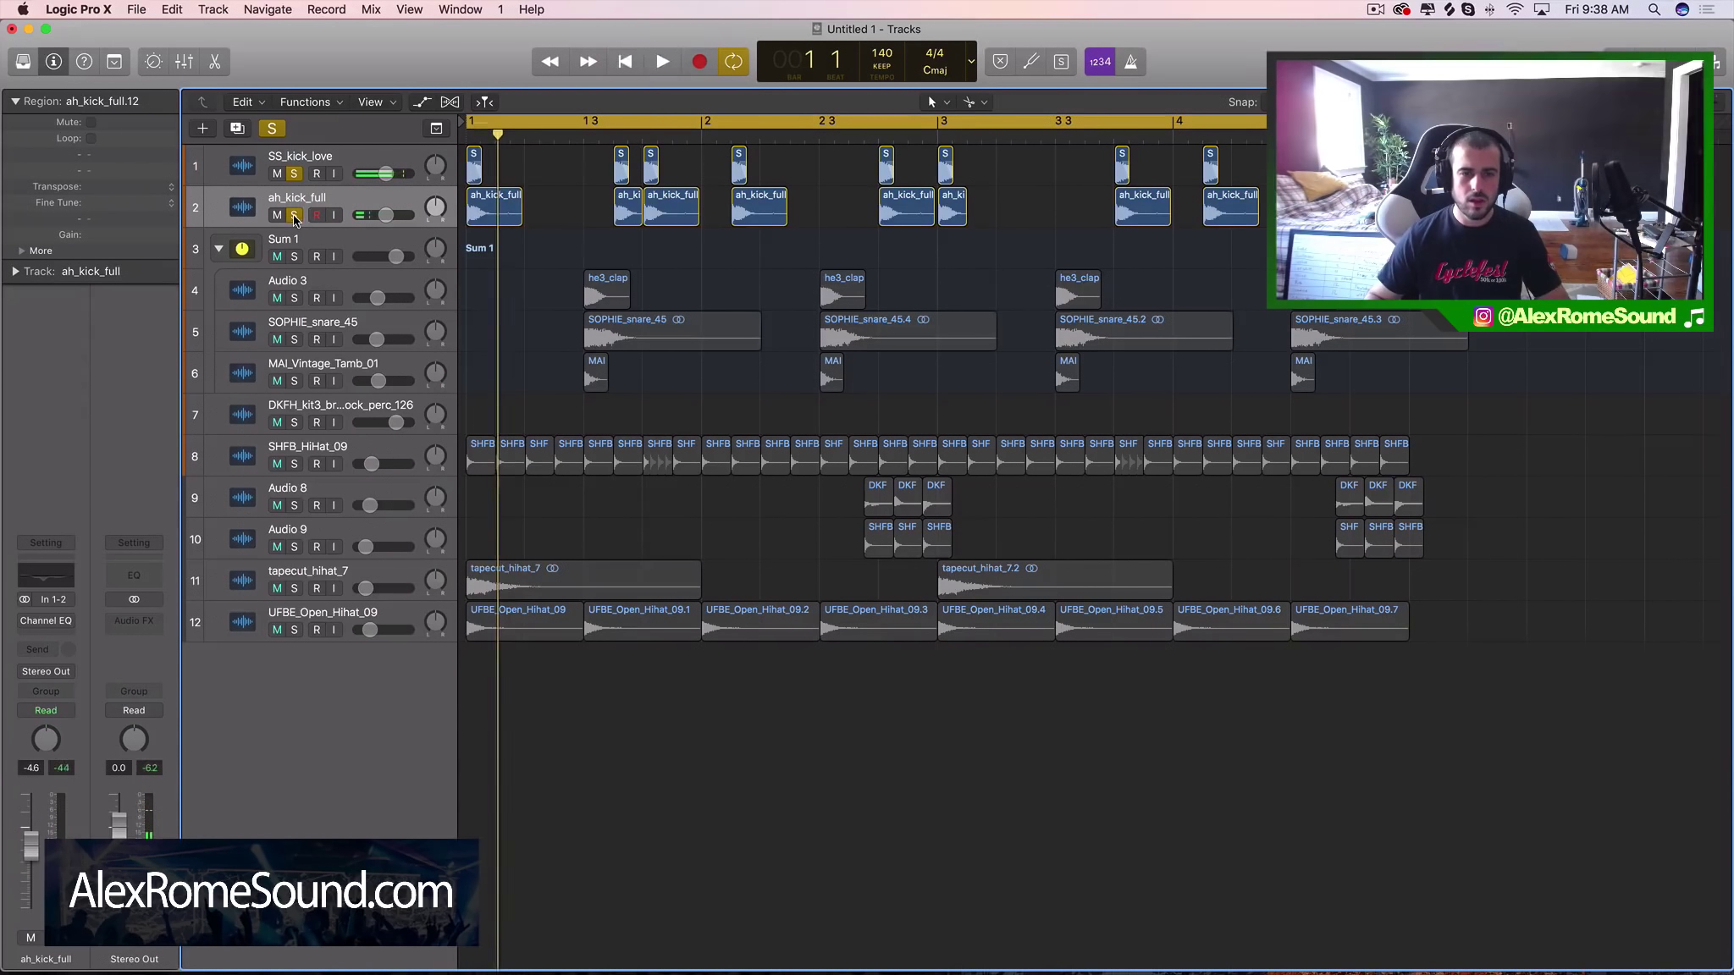
{"action": "key", "text": "space"}
{"action": "key", "text": "space"}
{"action": "left_click", "coordinate": [310, 217]}
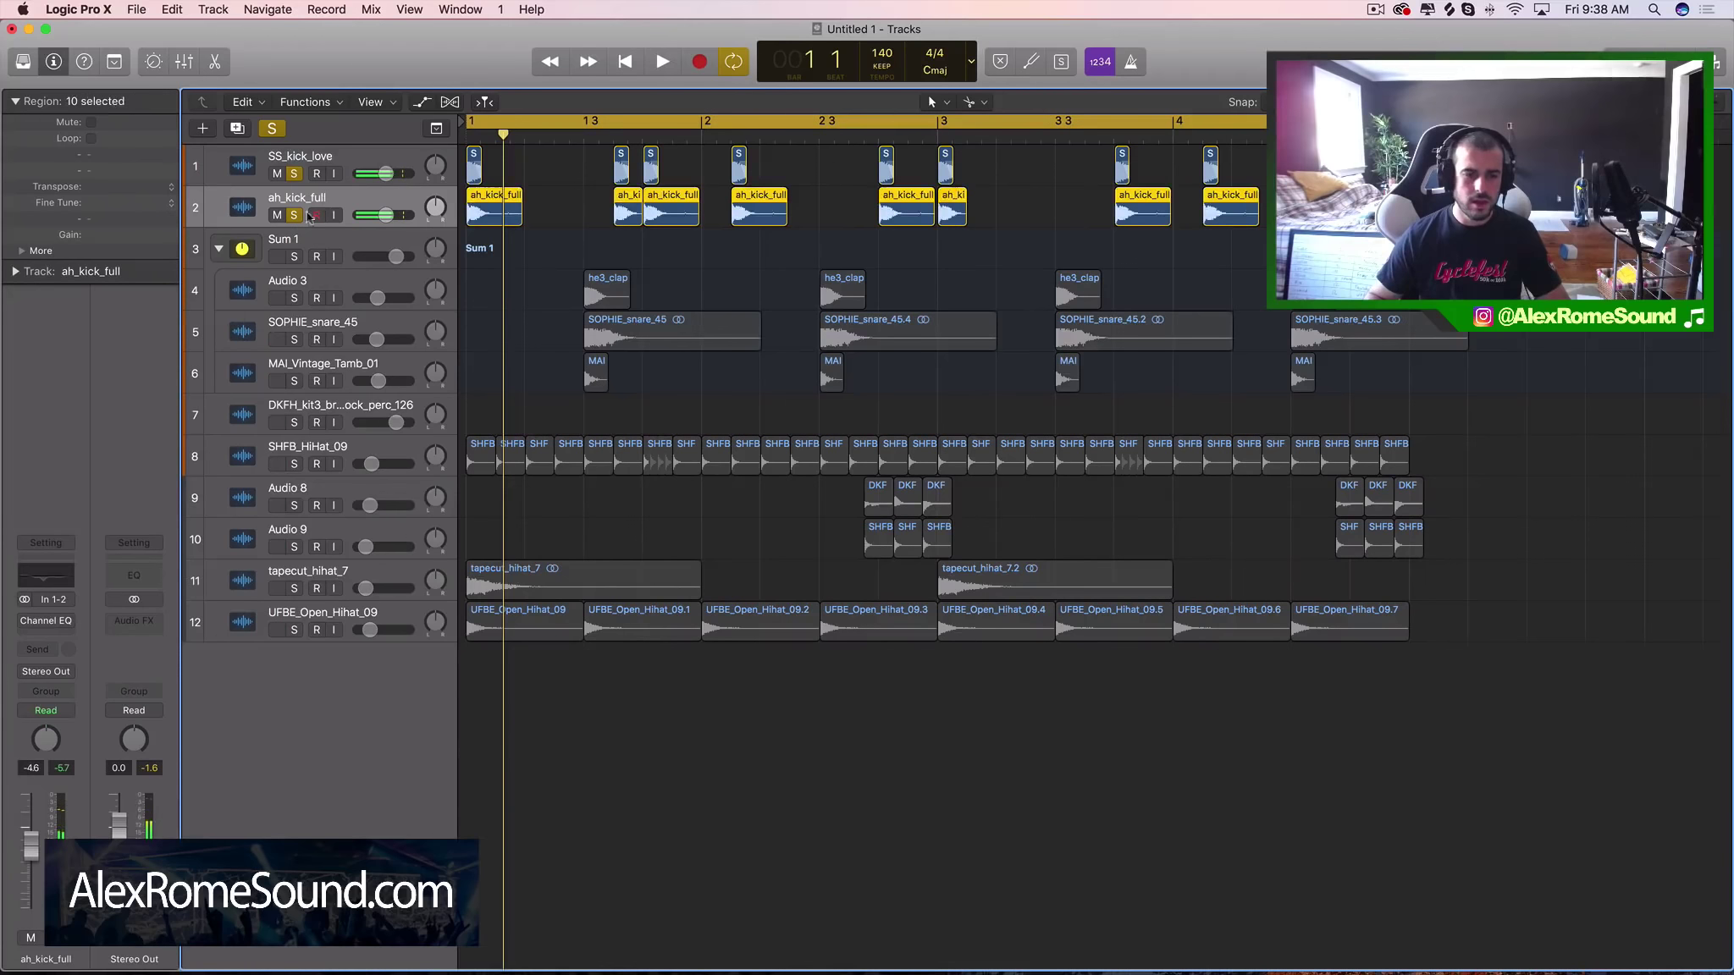
Step: In the ah_kick_full Channel EQ, set the 440 Hz band to -1.0 dB and the high cut to 335 Hz
{"action": "left_click", "coordinate": [45, 622]}
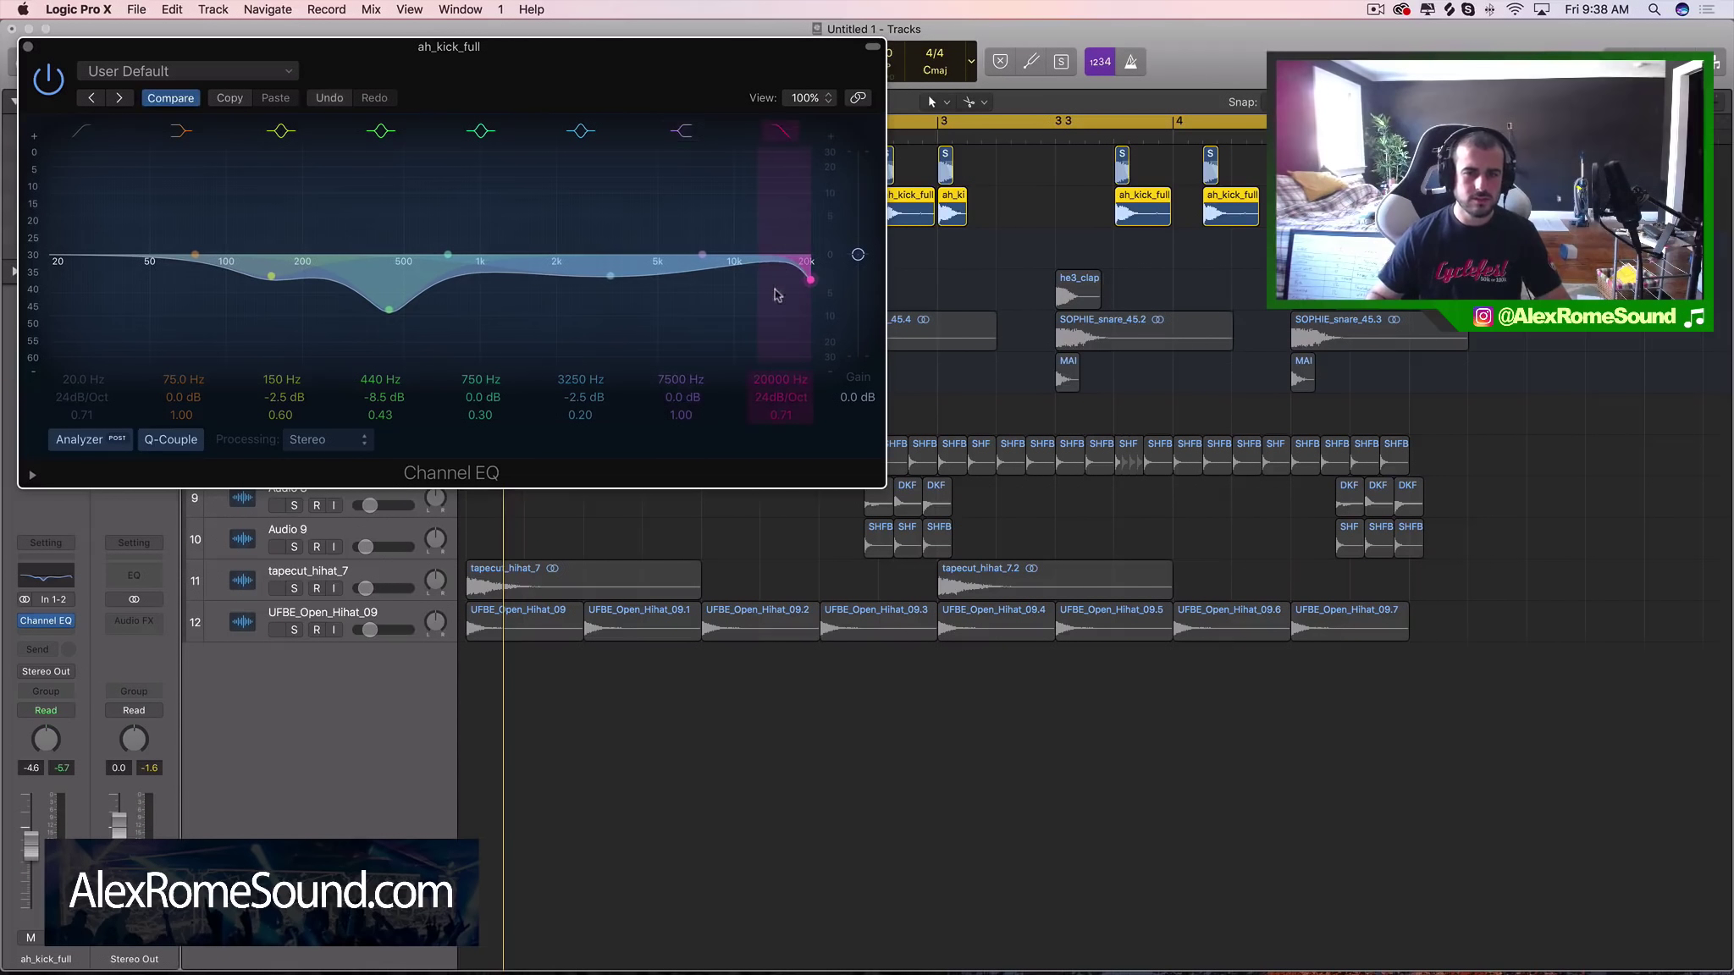
{"action": "left_click_drag", "start_coordinate": [775, 295], "coordinate": [464, 288]}
{"action": "left_click_drag", "start_coordinate": [389, 332], "coordinate": [368, 279]}
{"action": "key", "text": "space"}
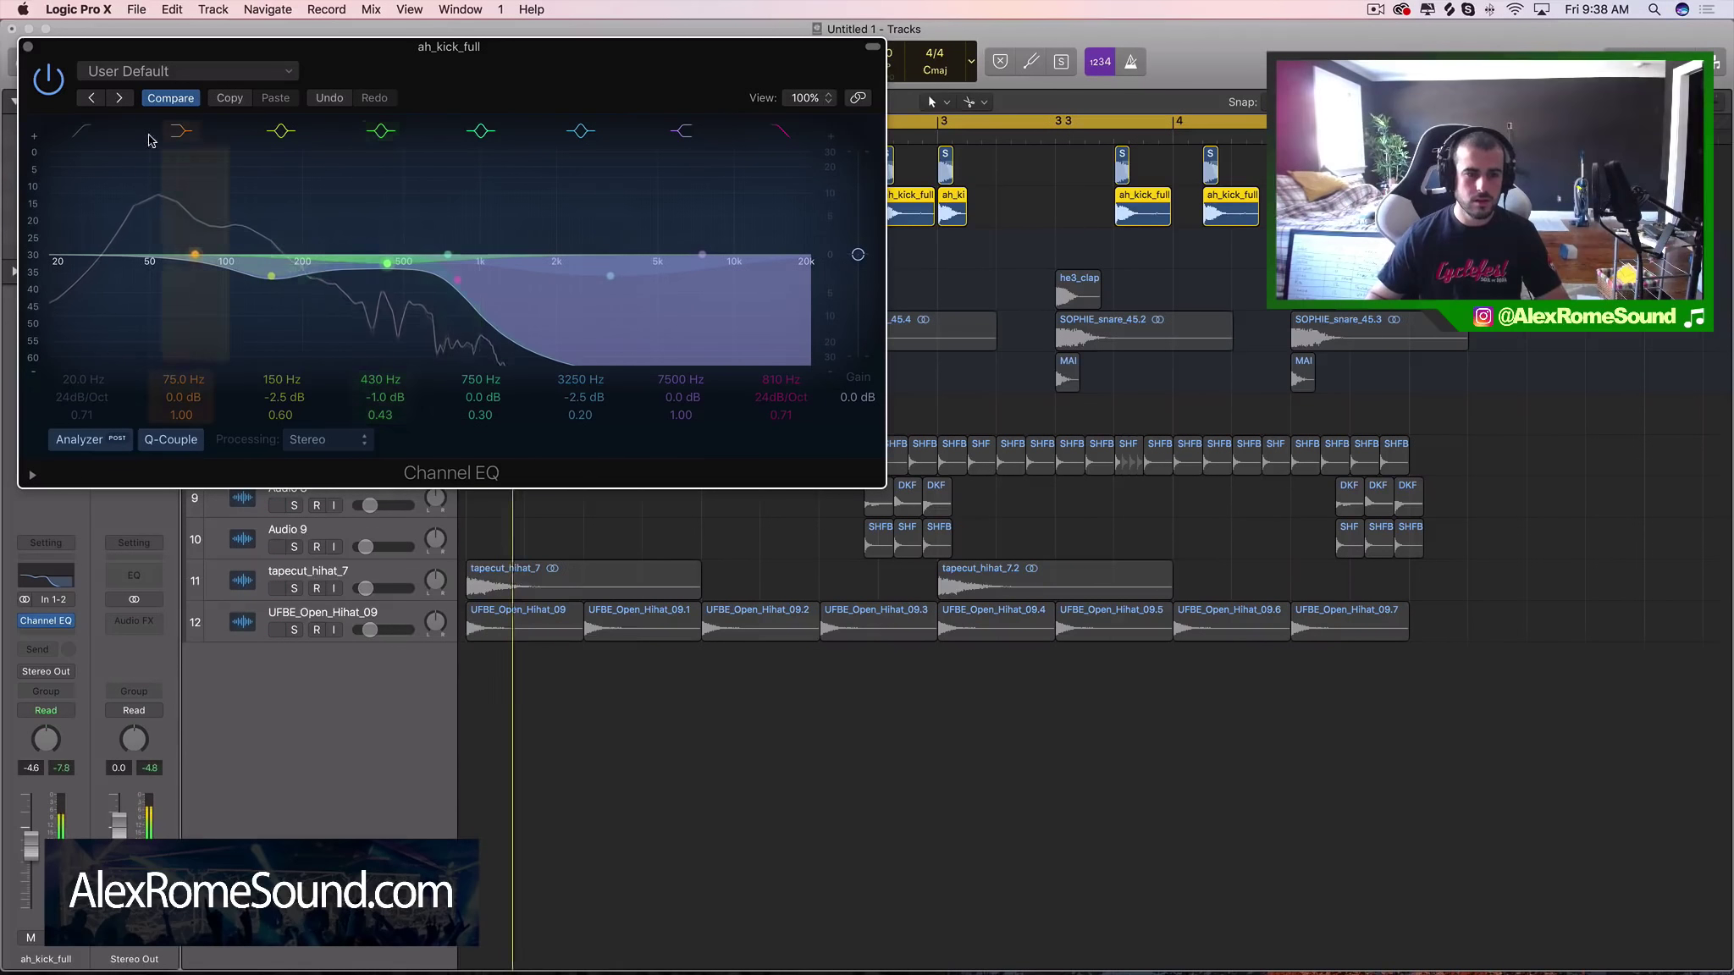
{"action": "left_click_drag", "start_coordinate": [480, 314], "coordinate": [398, 323]}
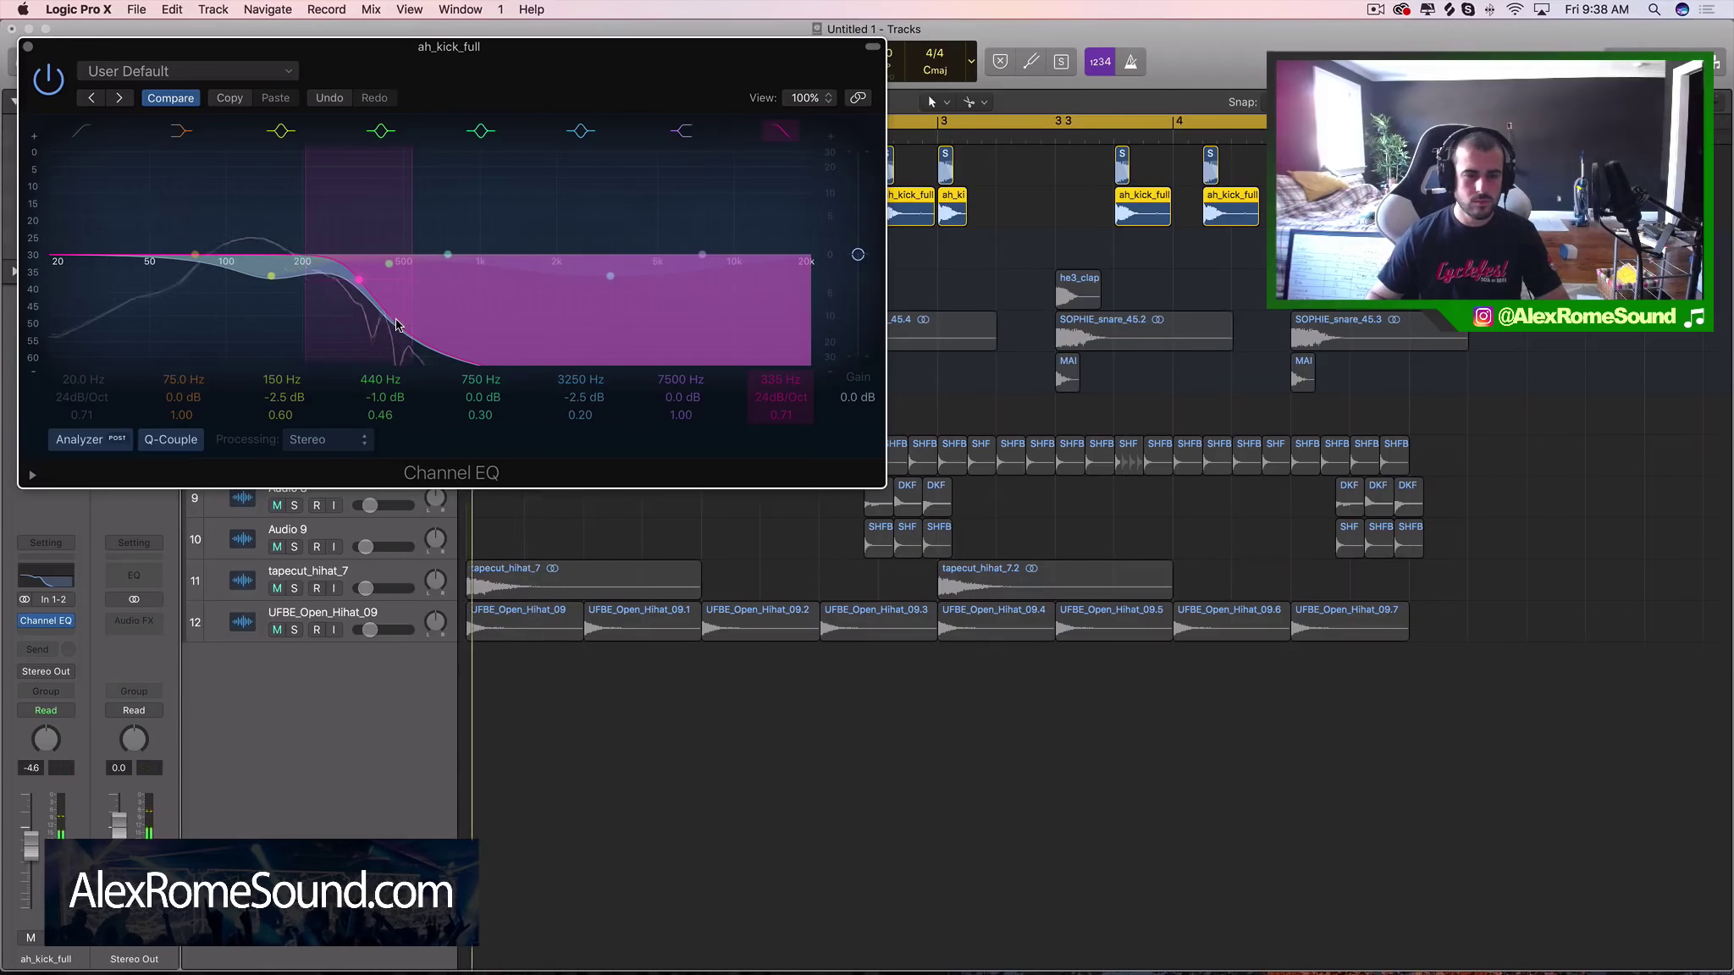
{"action": "key", "text": "super+w"}
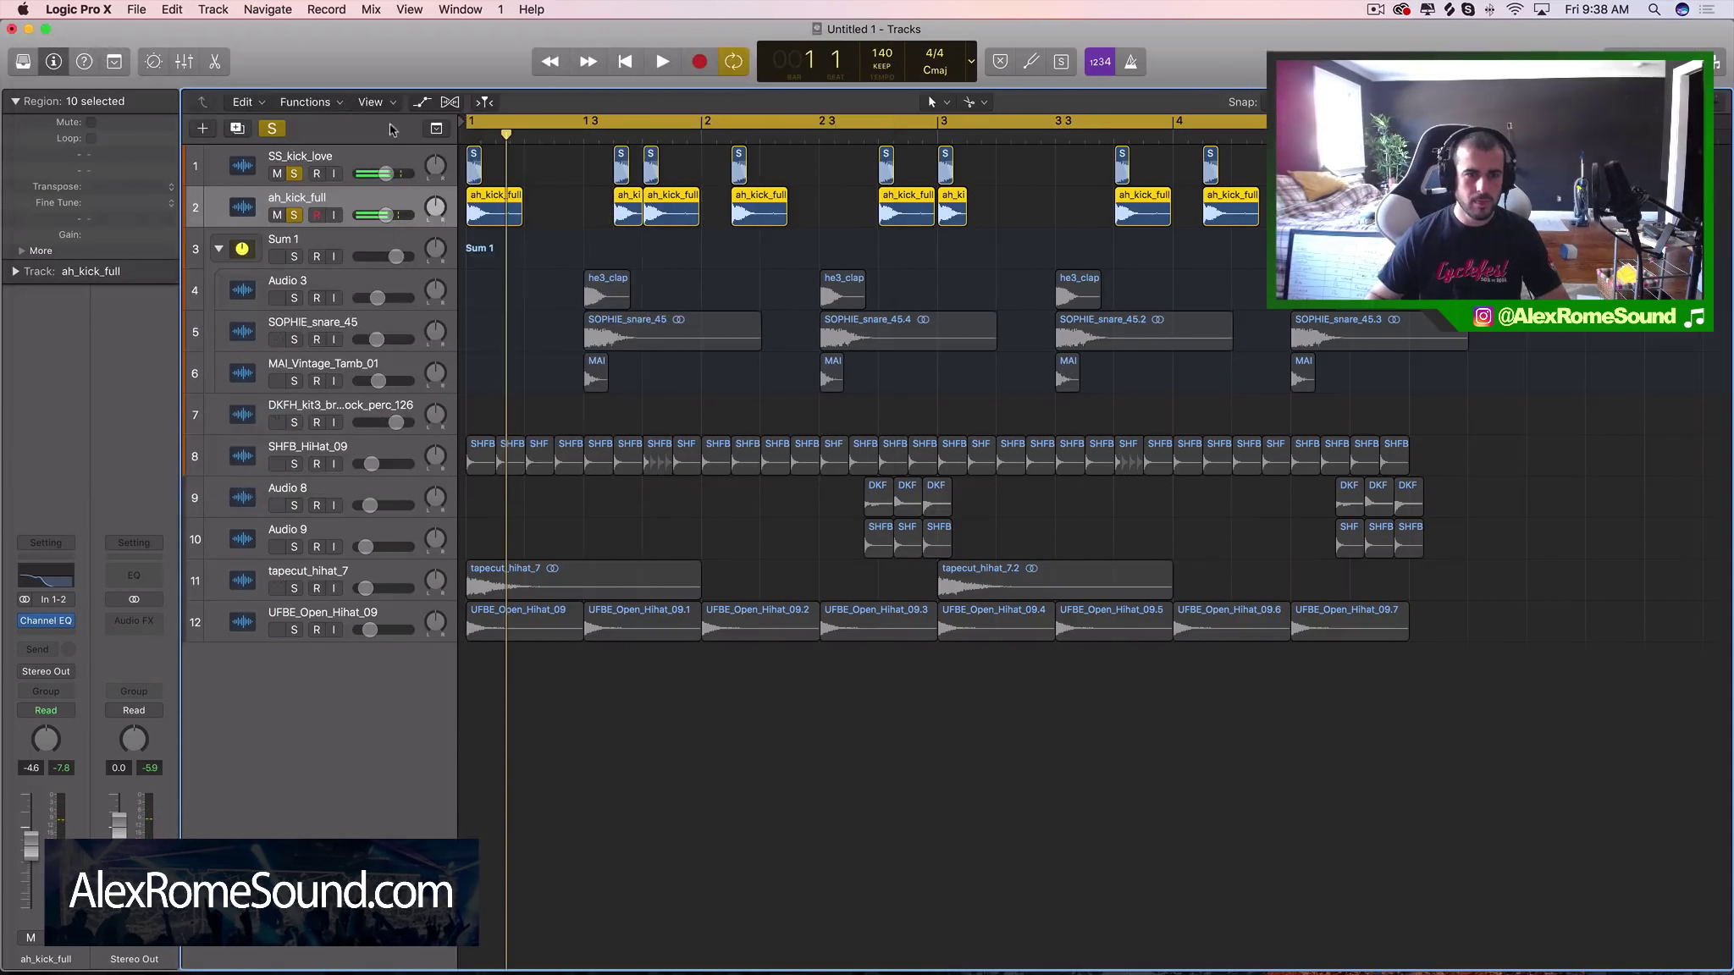
Step: Unsolo the SS_kick_love track and raise the ah_kick_full Channel EQ's high cut to 970 Hz during playback
{"action": "left_click", "coordinate": [294, 174]}
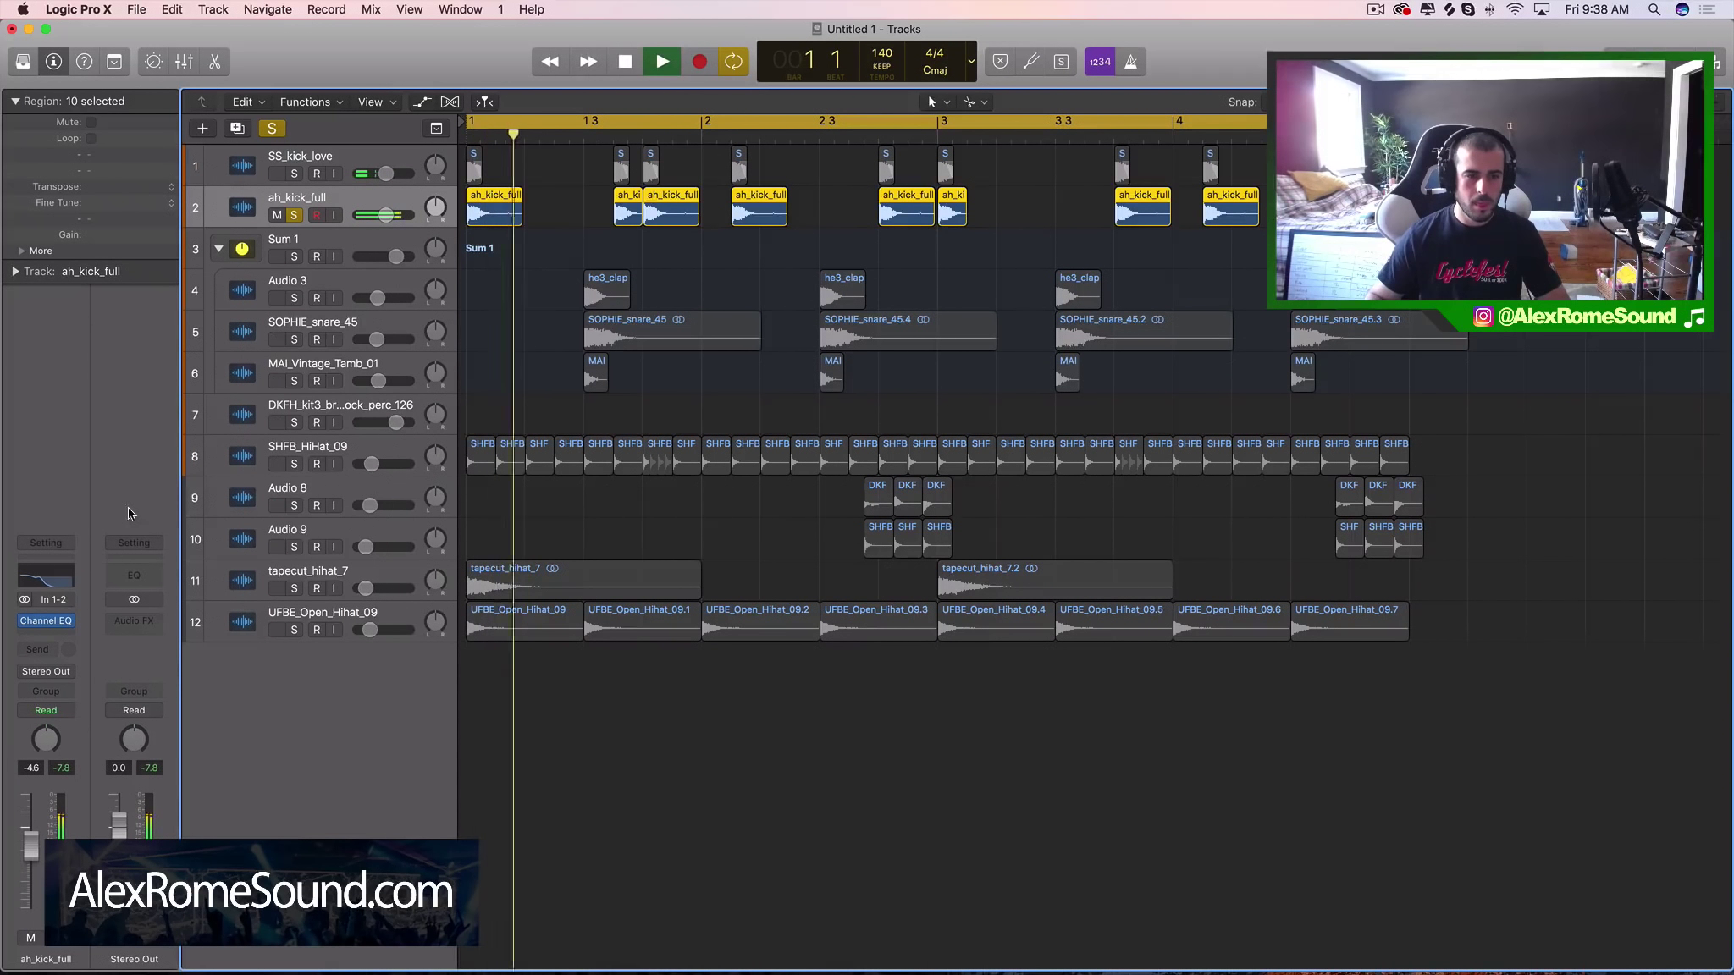
{"action": "left_click", "coordinate": [48, 620]}
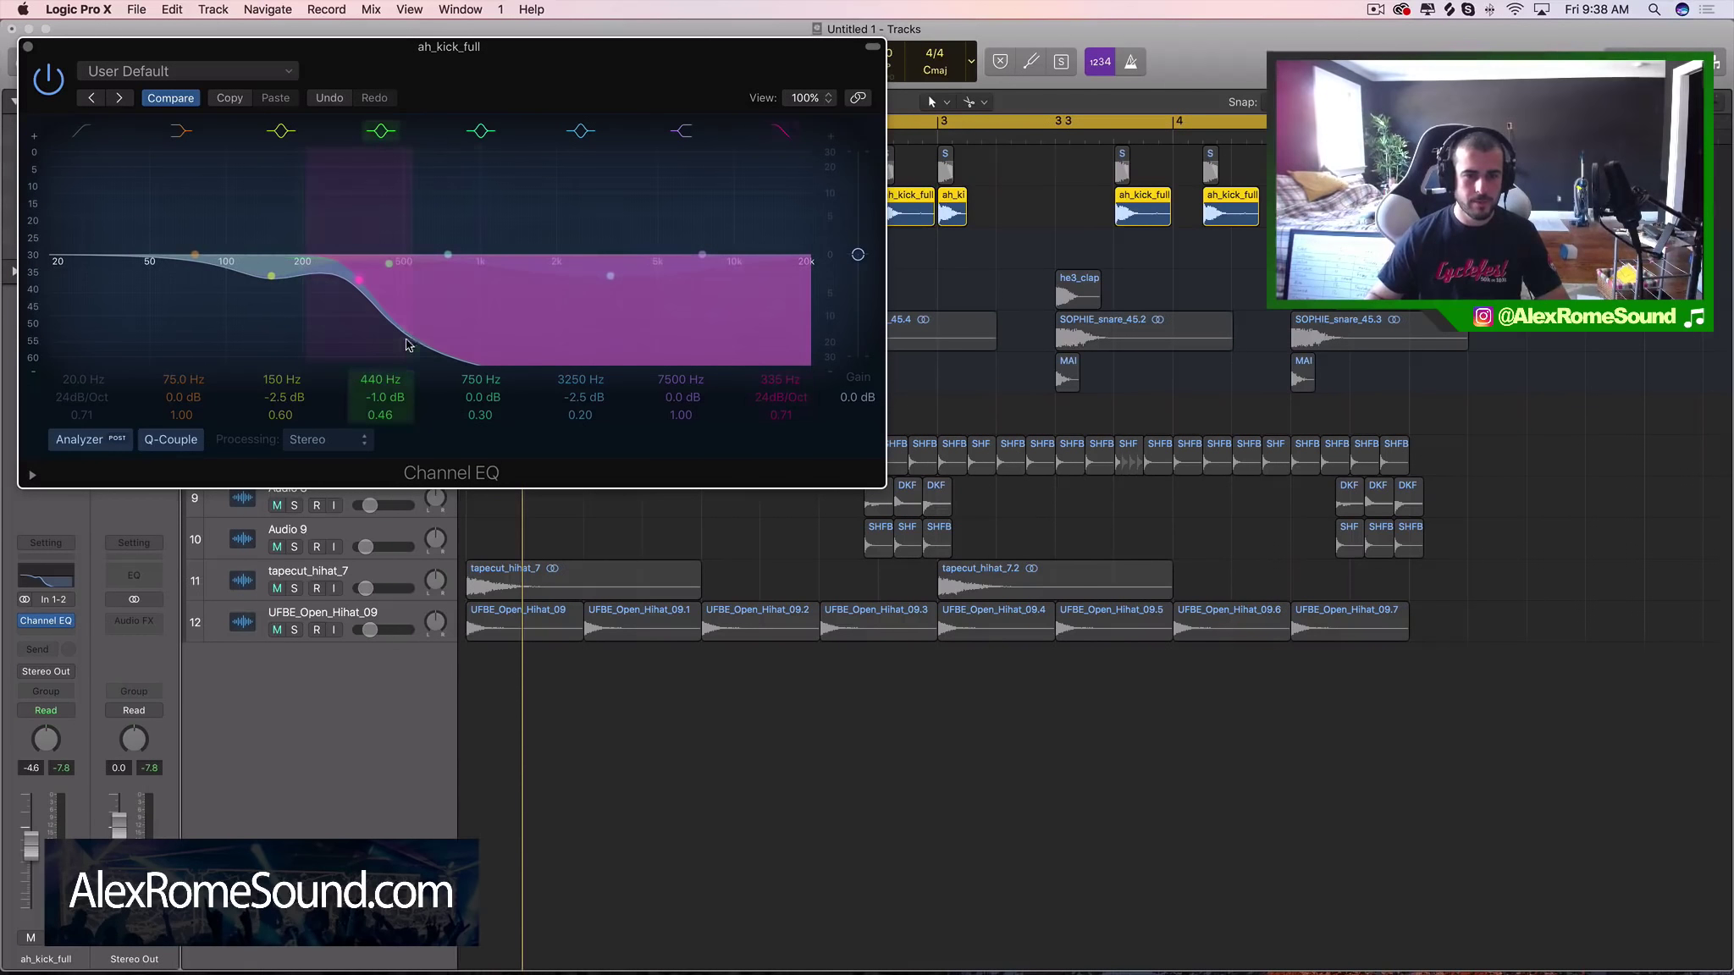
{"action": "left_click_drag", "start_coordinate": [496, 350], "coordinate": [513, 351]}
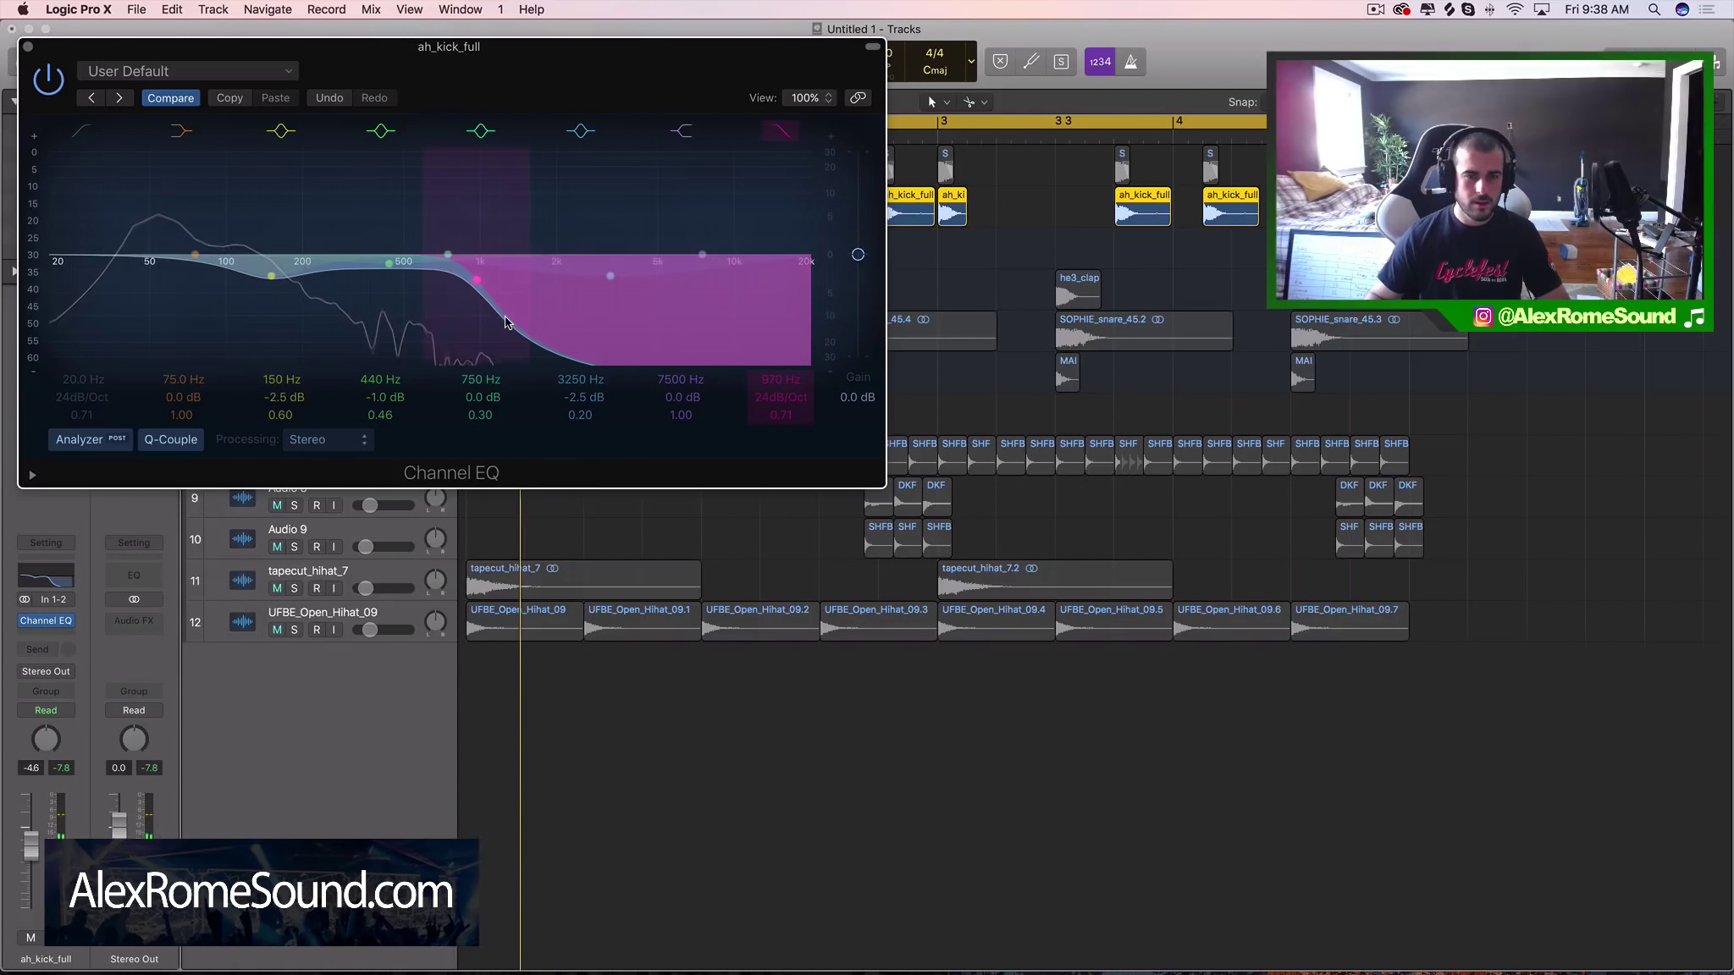
{"action": "left_click", "coordinate": [28, 46]}
{"action": "key", "text": "space"}
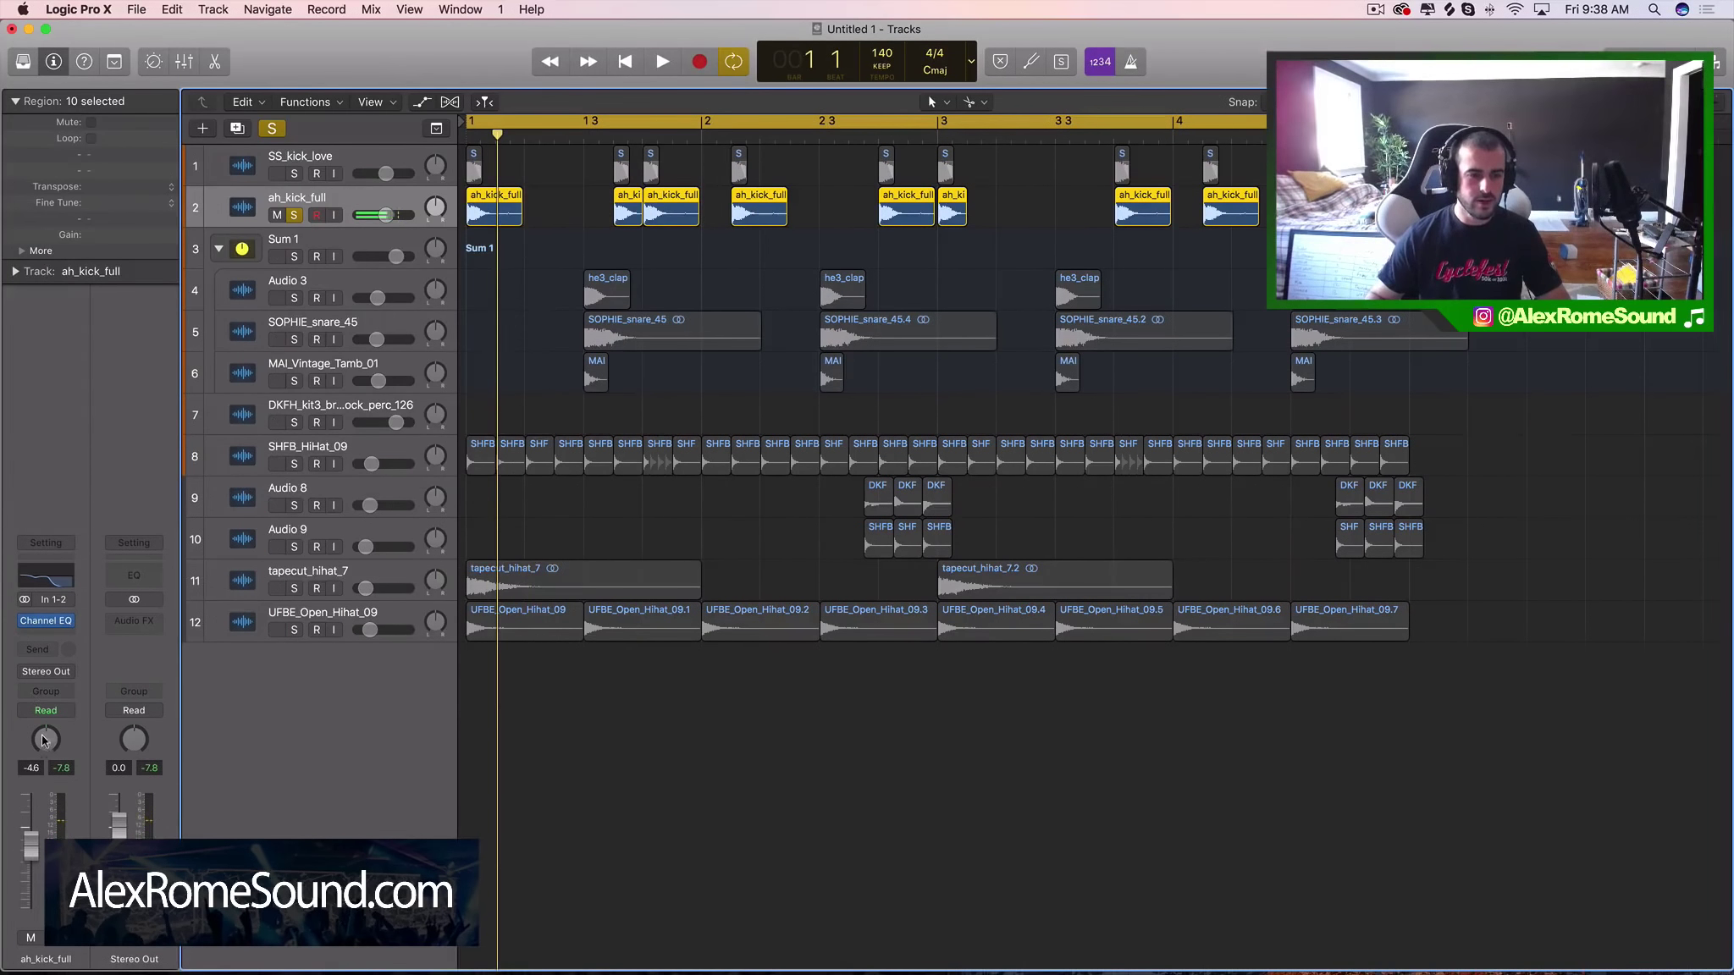
Step: Insert a stereo Overdrive plug-in on the ah_kick_full track after the Channel EQ
{"action": "left_click", "coordinate": [55, 626]}
{"action": "mouse_move", "coordinate": [113, 813]}
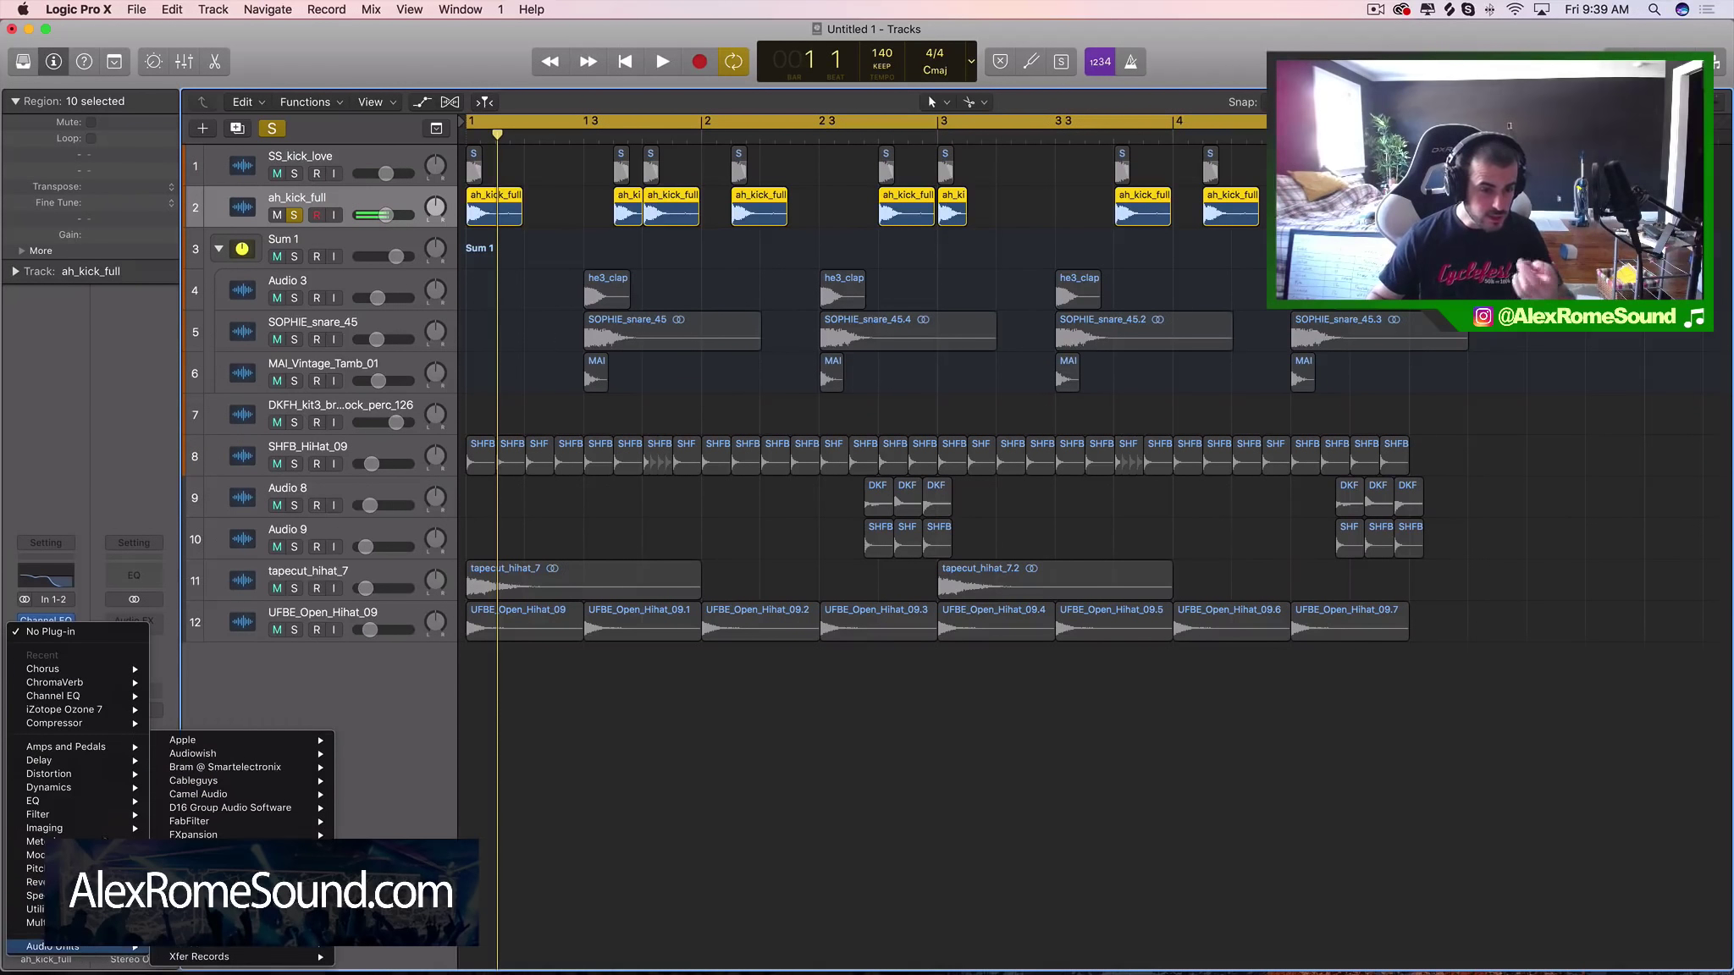
{"action": "mouse_move", "coordinate": [110, 774]}
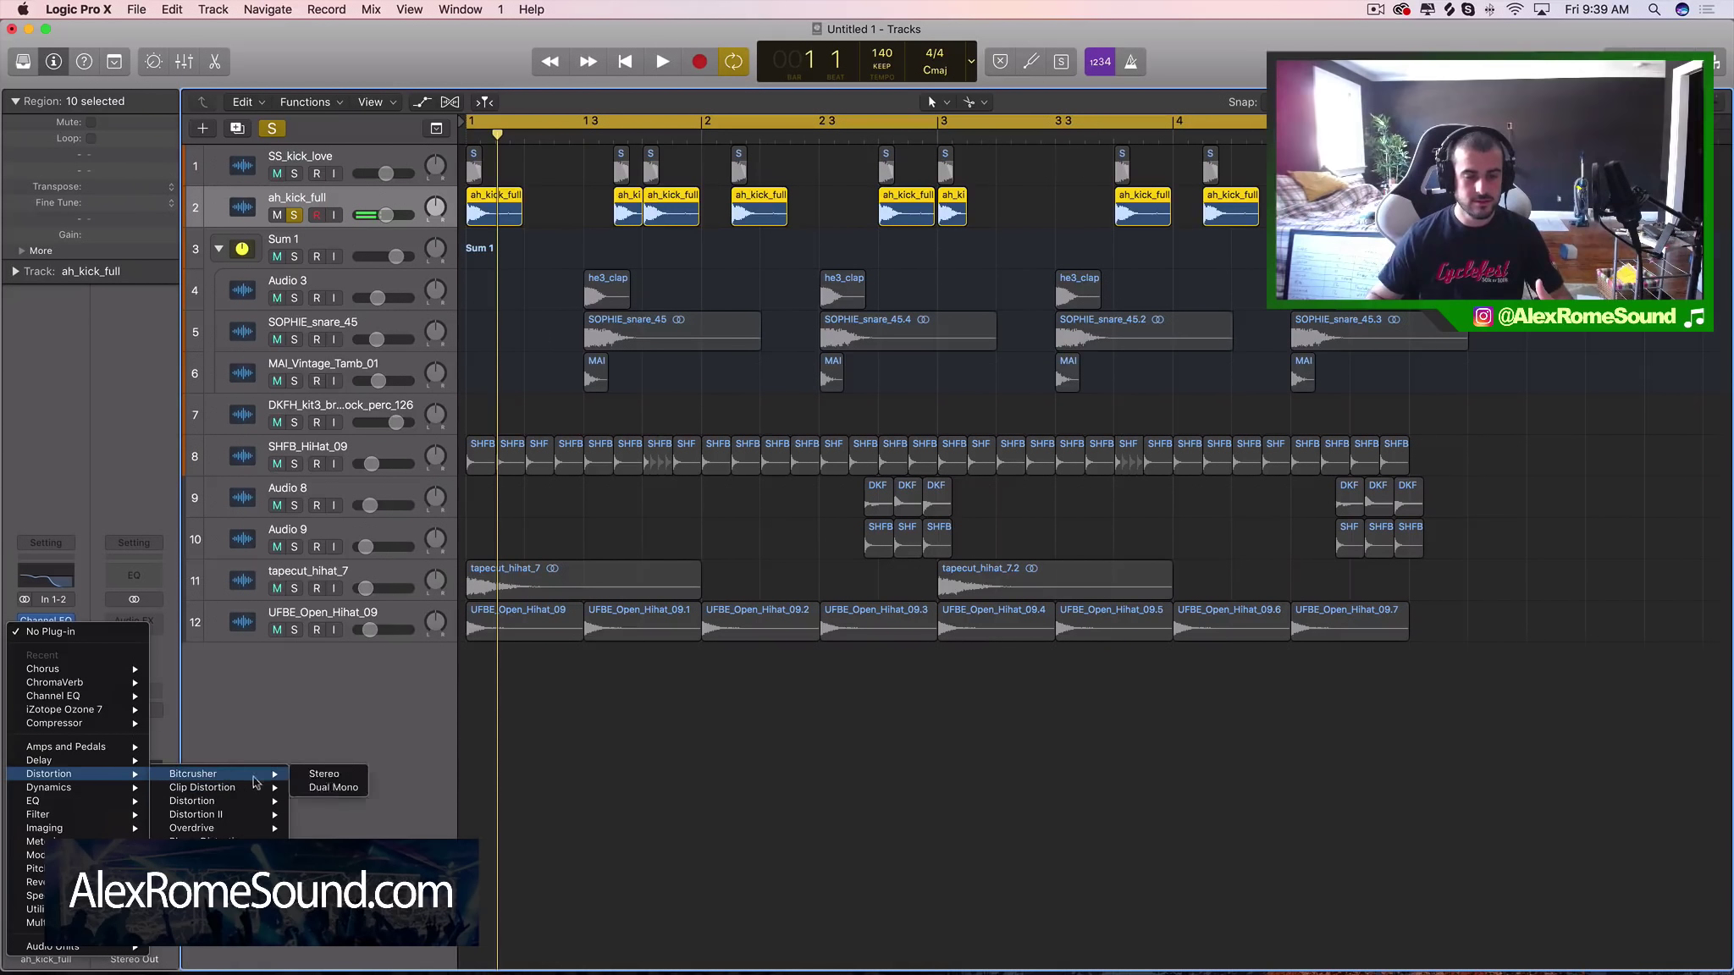
{"action": "mouse_move", "coordinate": [243, 828]}
{"action": "left_click", "coordinate": [322, 830]}
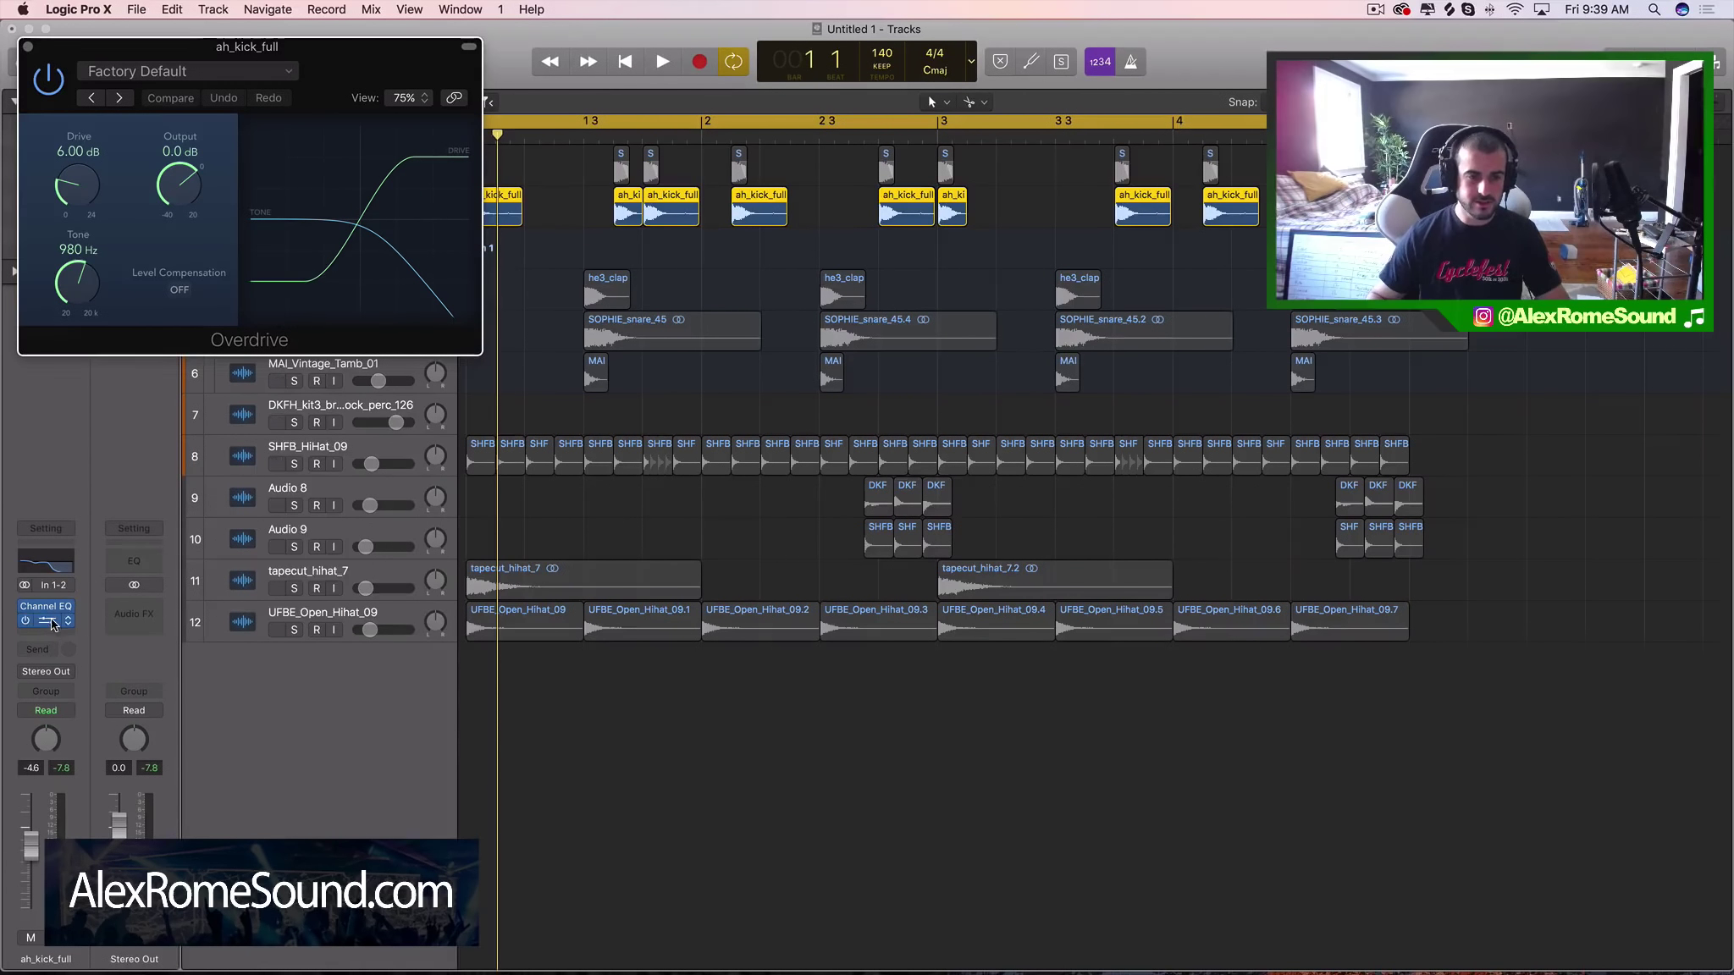
{"action": "left_click_drag", "start_coordinate": [356, 85], "coordinate": [1013, 414]}
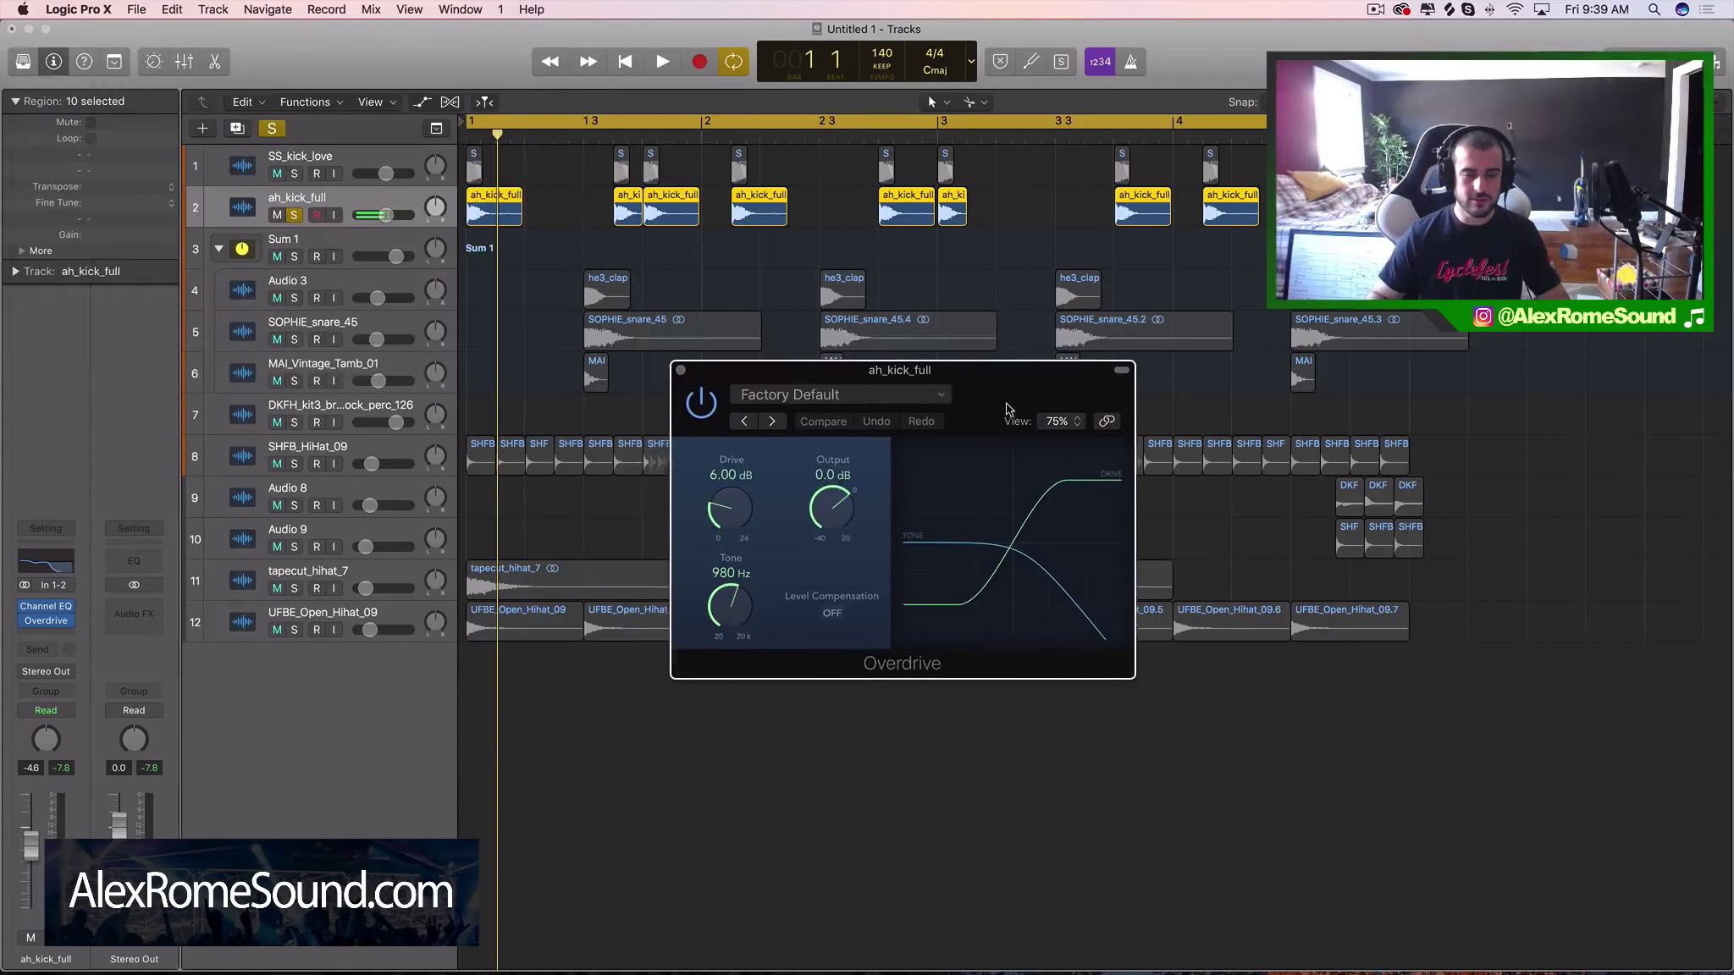
Step: Set the Overdrive's Tone to 290 Hz on ah_kick_full during playback, and close the plug-in
{"action": "key", "text": "space"}
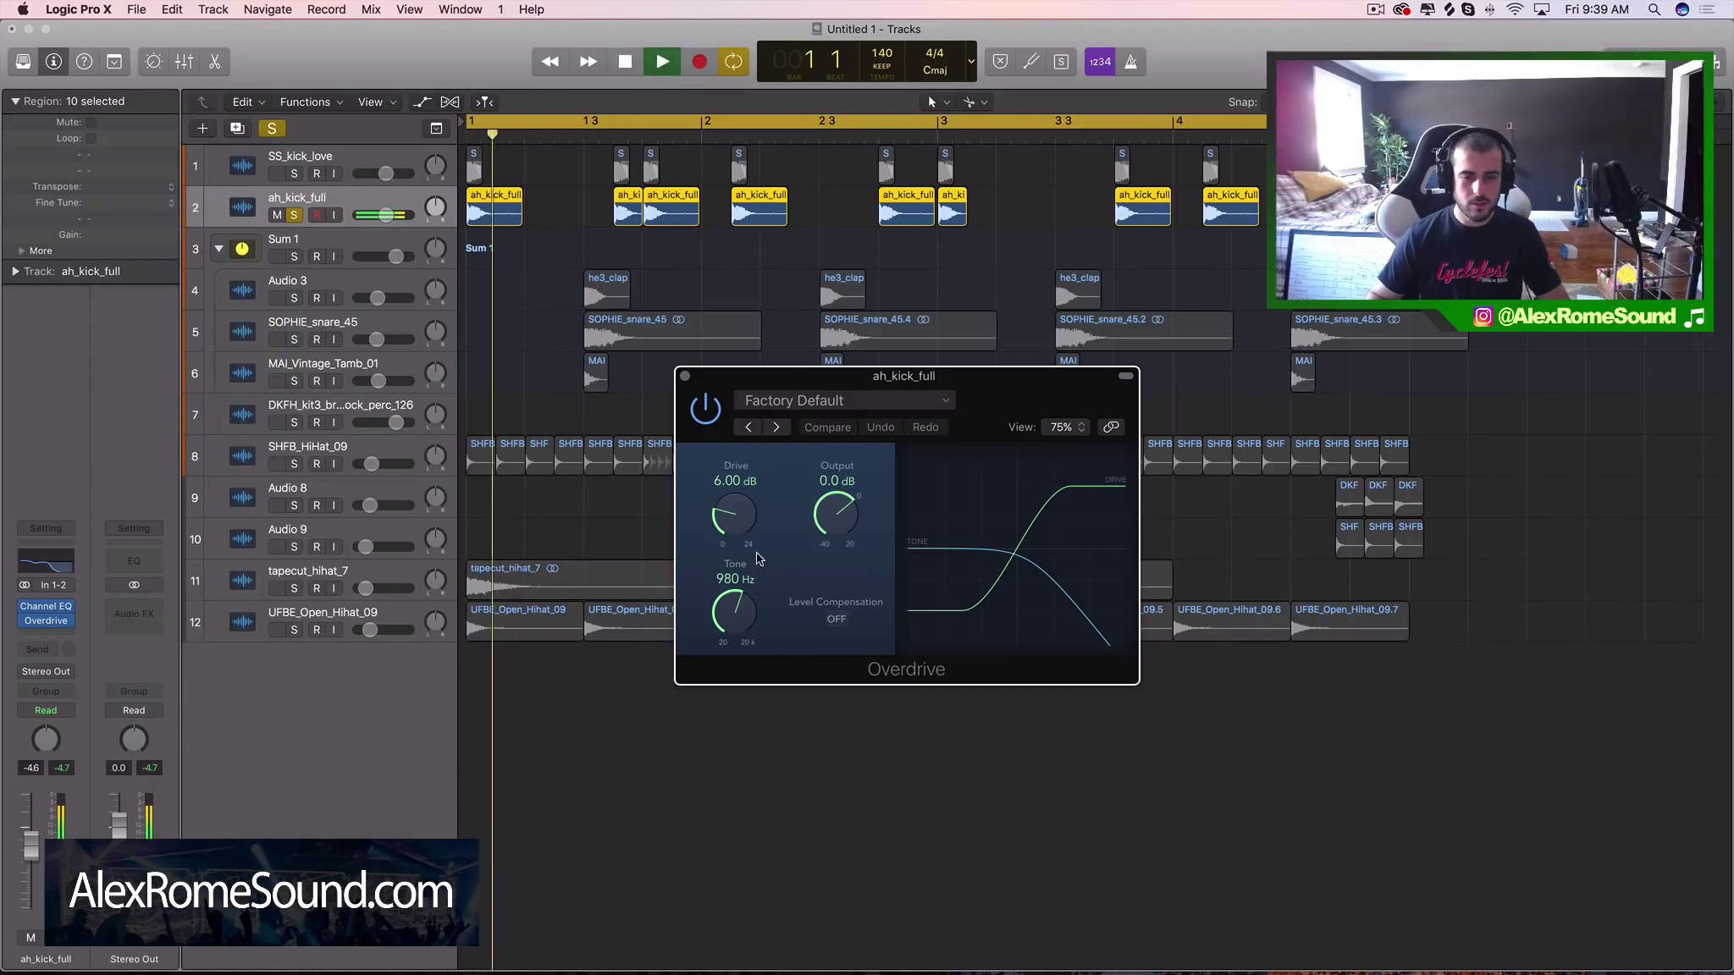
{"action": "left_click_drag", "start_coordinate": [736, 602], "coordinate": [739, 628]}
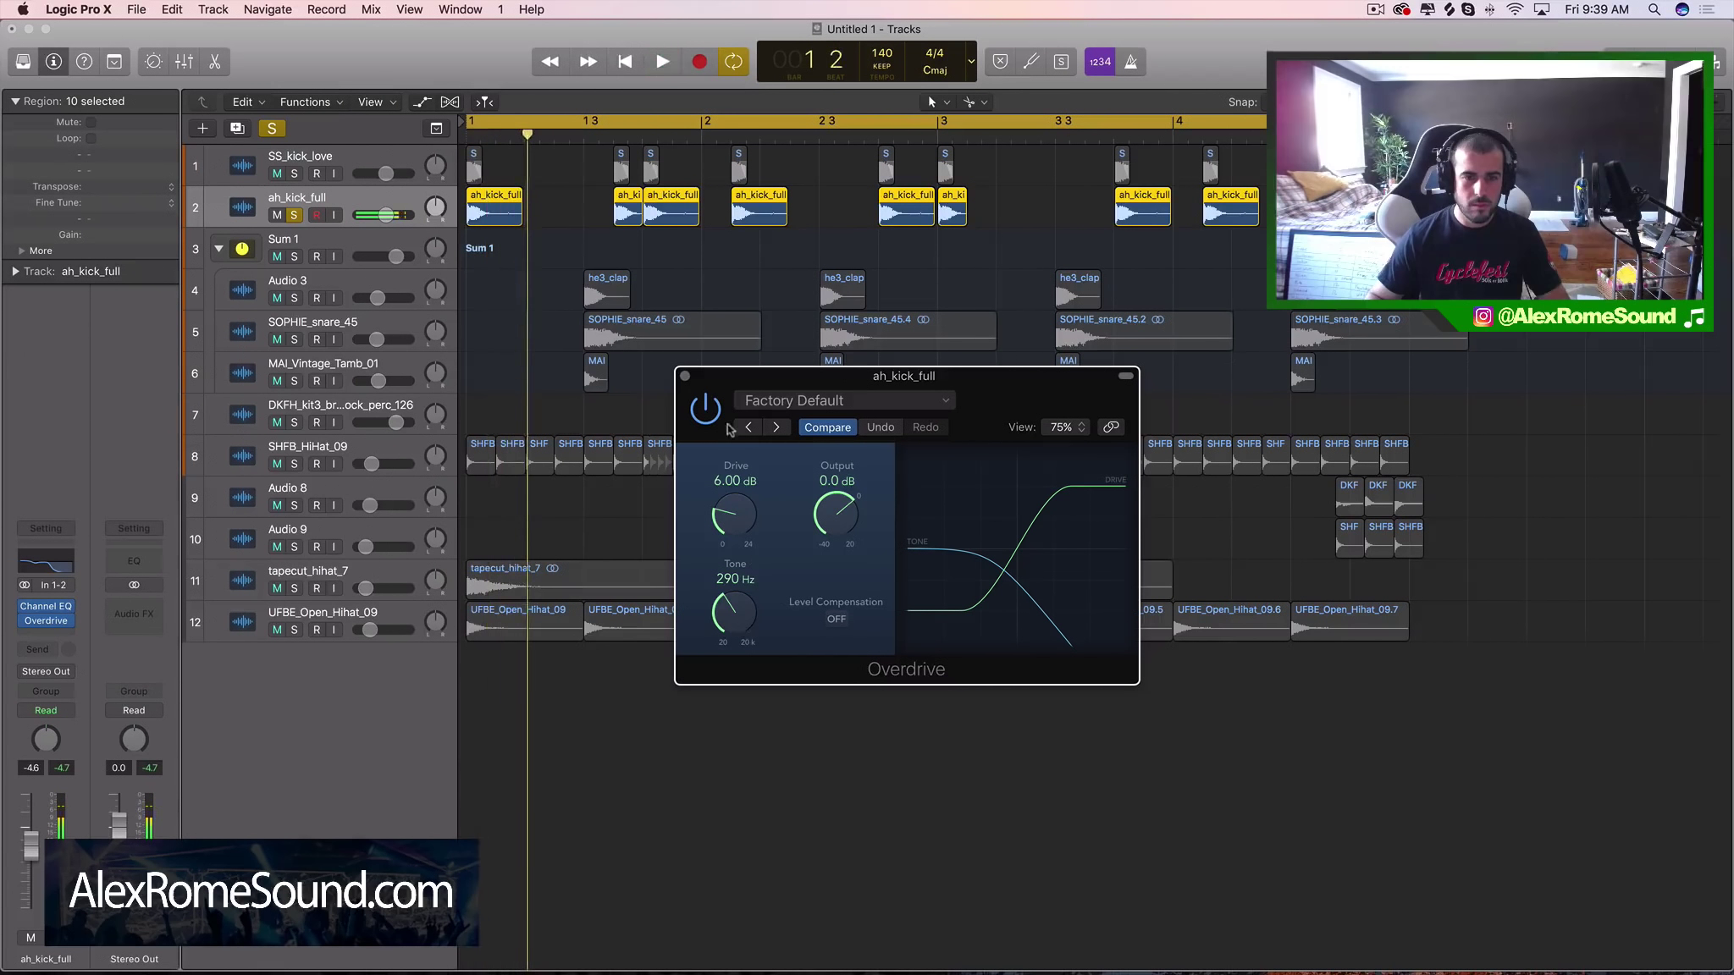
{"action": "key", "text": "space"}
{"action": "left_click", "coordinate": [685, 375]}
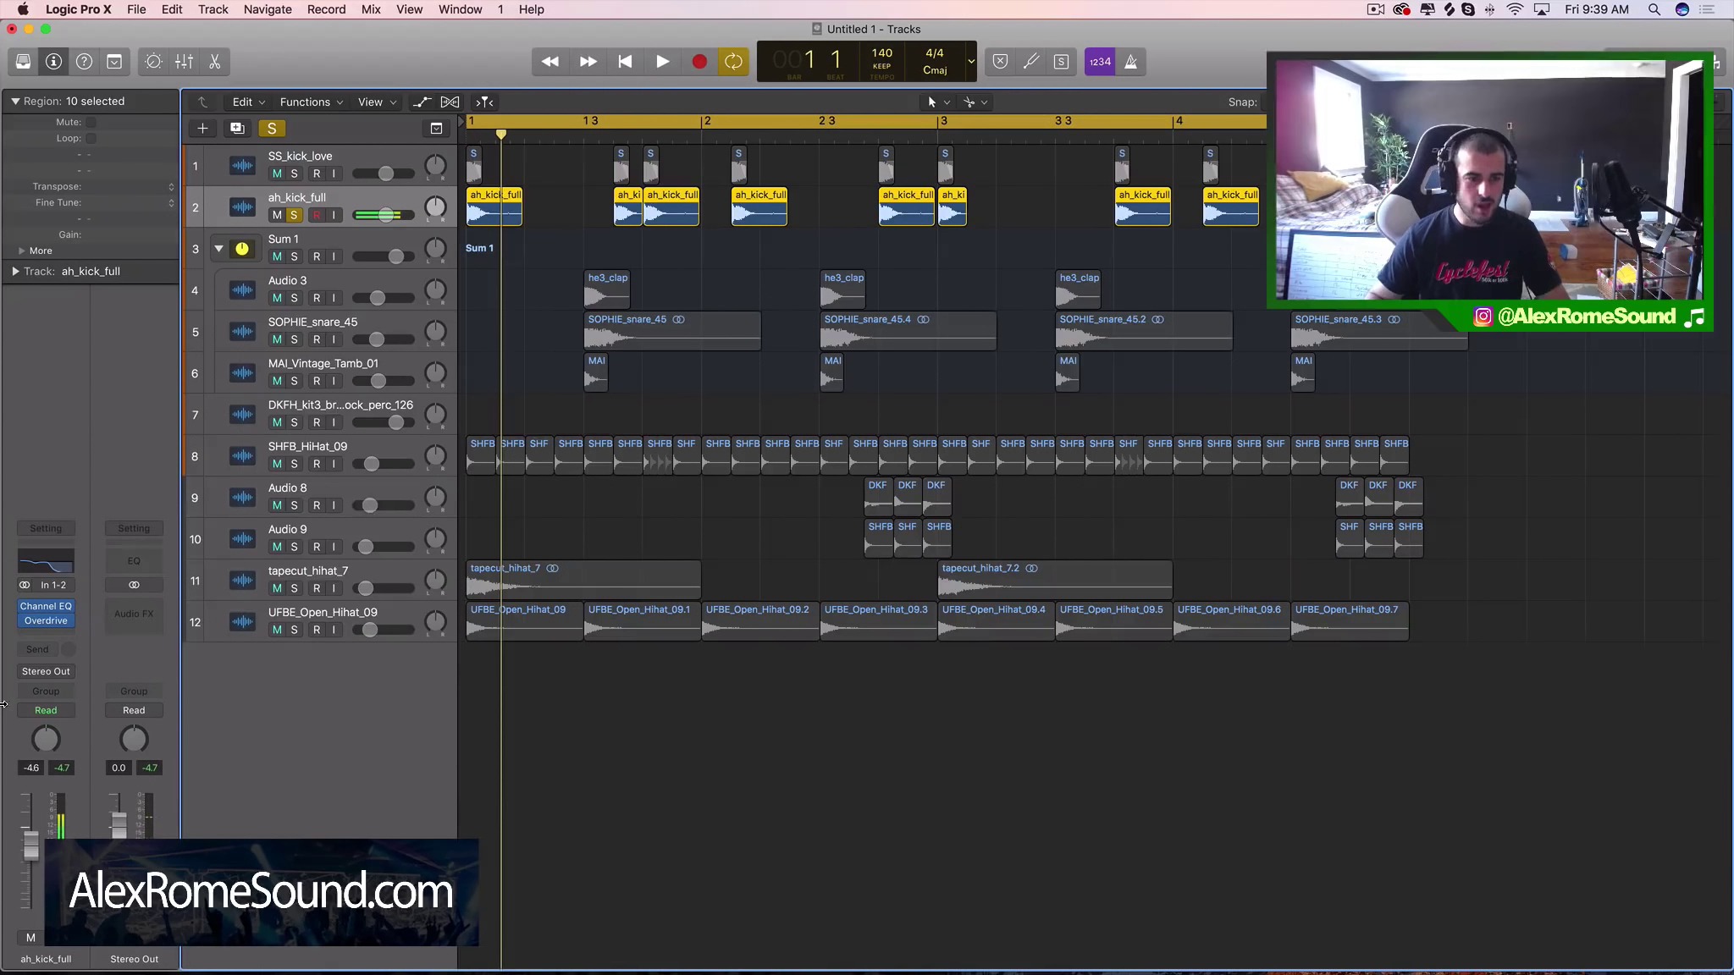
Step: Insert ChromaVerb on the ah_kick_full track between the Channel EQ and the Overdrive
{"action": "left_click", "coordinate": [46, 606]}
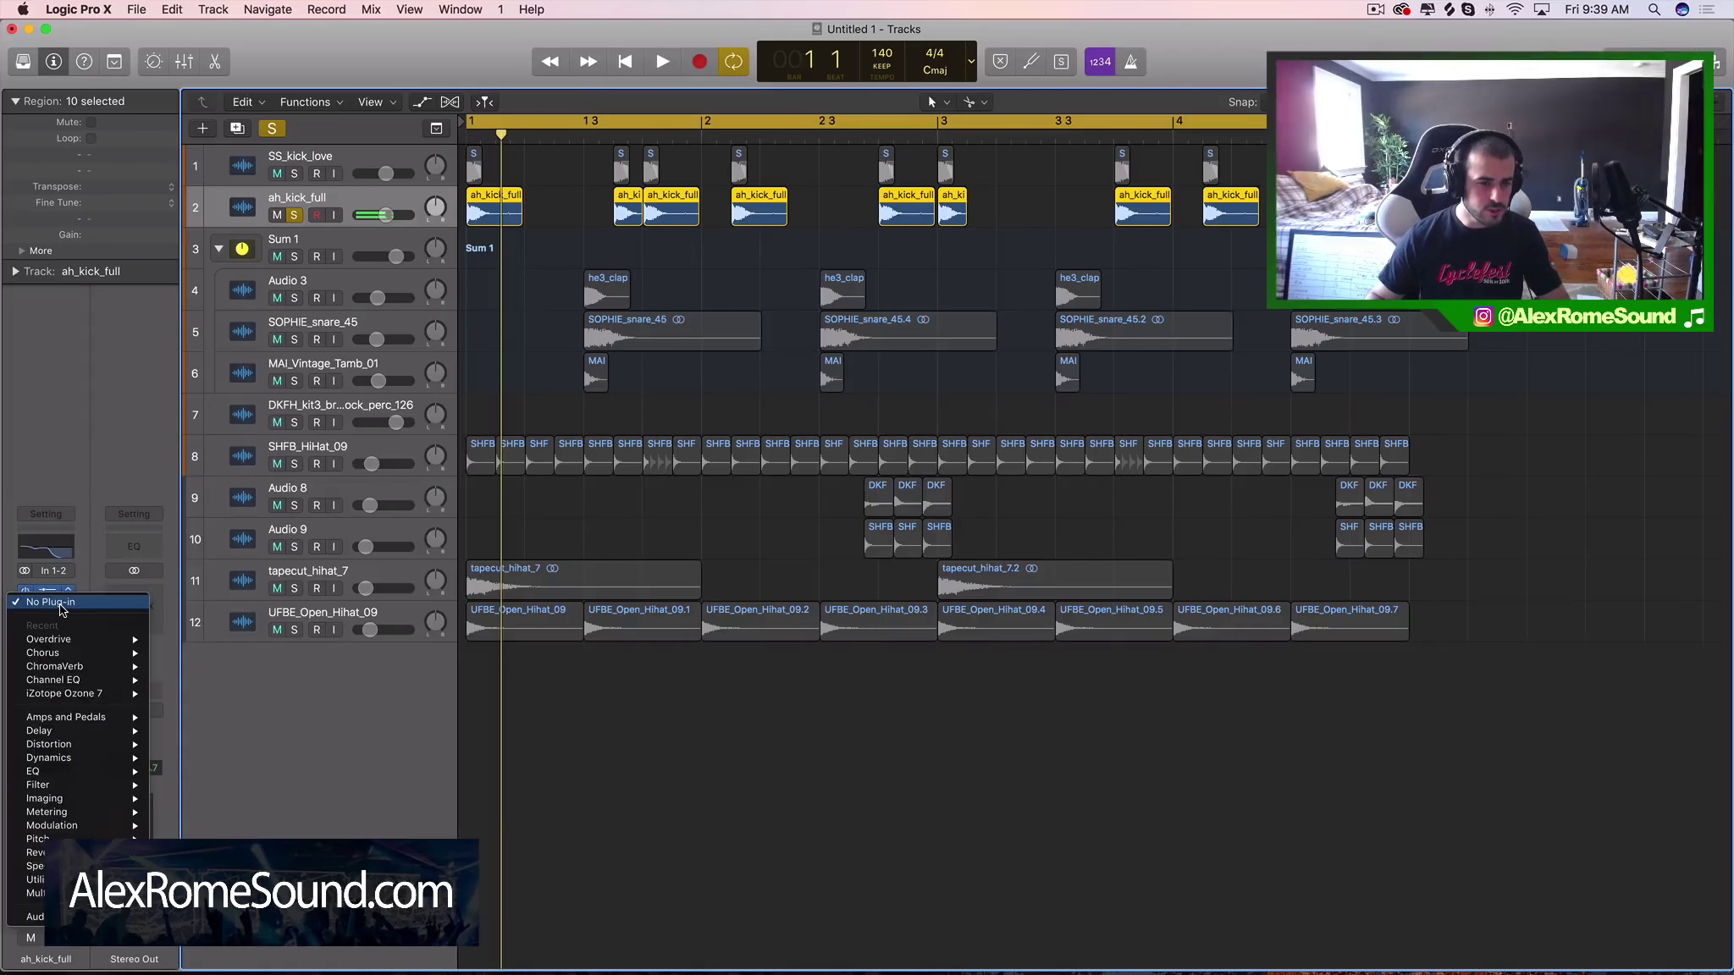
{"action": "key", "text": "Escape"}
{"action": "left_click", "coordinate": [46, 607]}
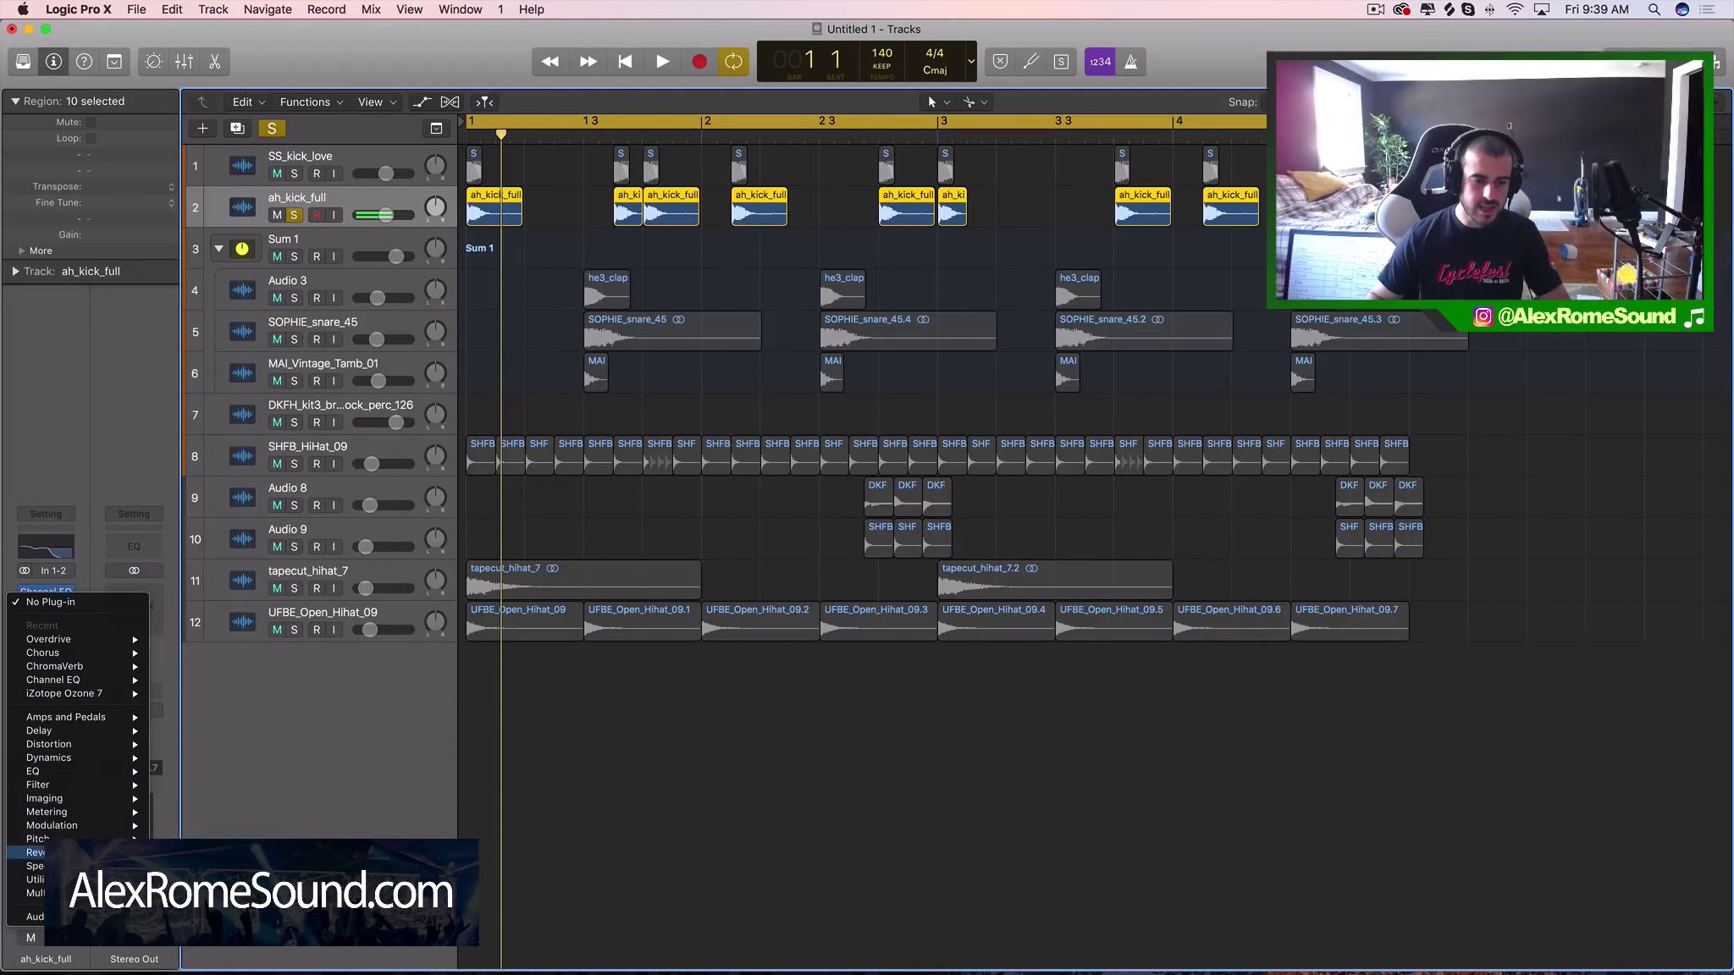
{"action": "left_click", "coordinate": [956, 419]}
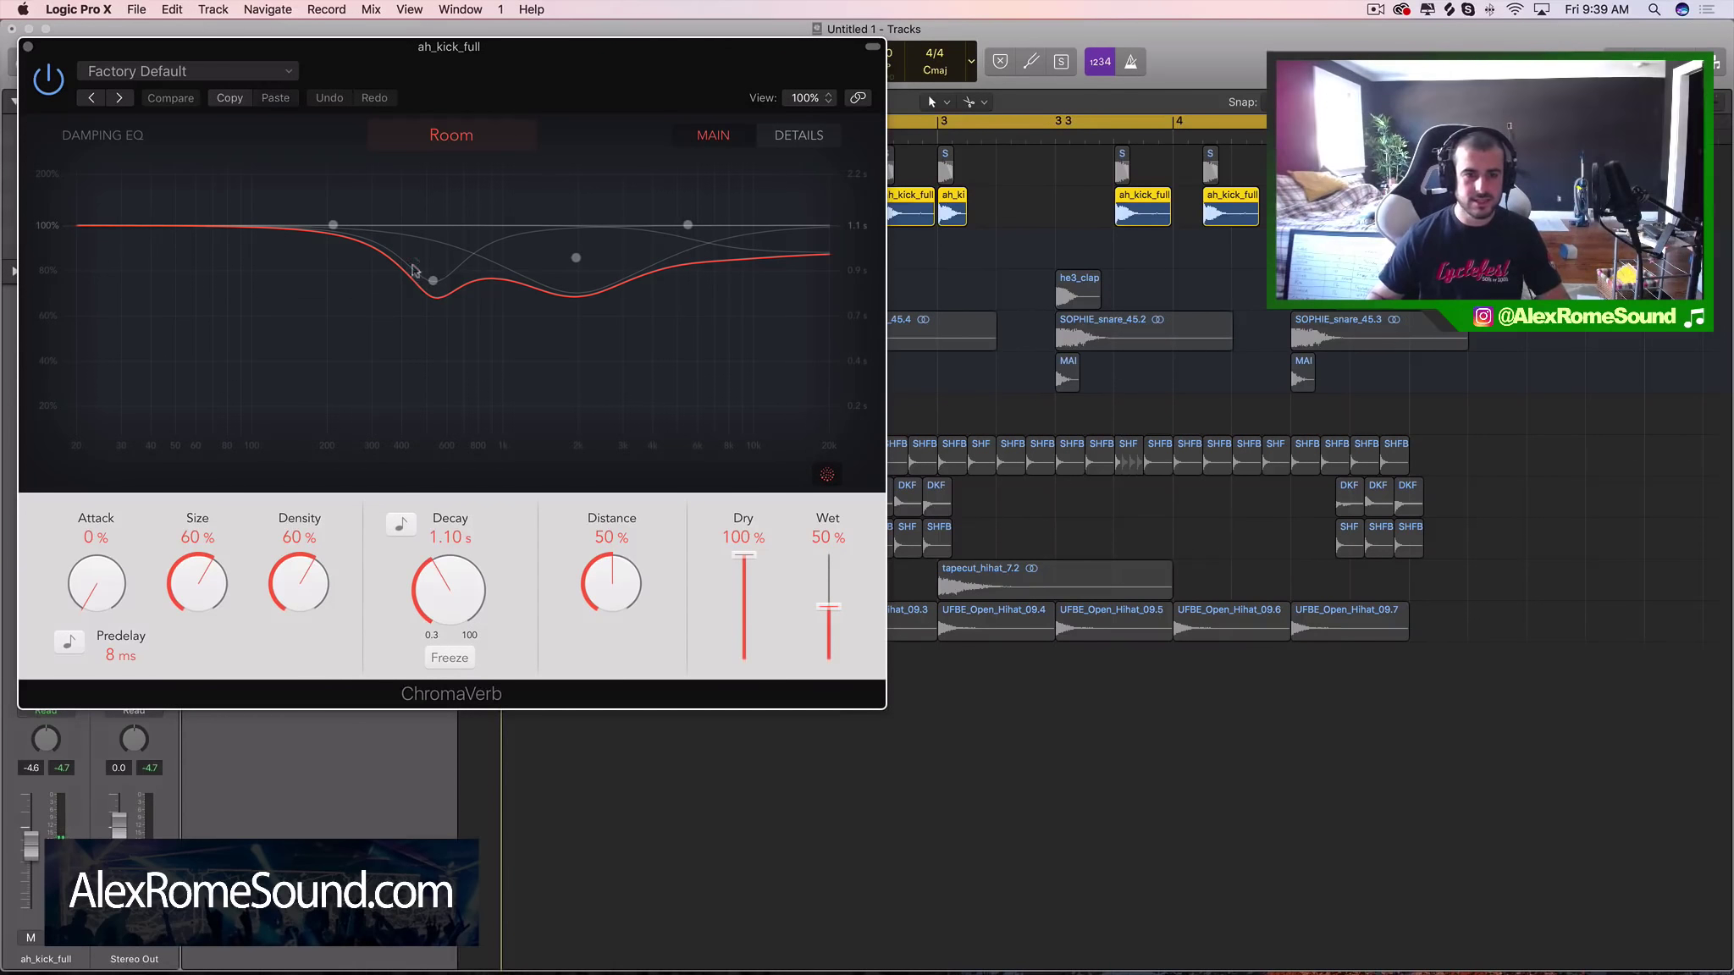
{"action": "left_click_drag", "start_coordinate": [466, 78], "coordinate": [711, 248]}
Step: Set ChromaVerb's Decay to 0.25 s and Wet level to 11% while listening to ah_kick_full
{"action": "left_click_drag", "start_coordinate": [695, 762], "coordinate": [690, 860]}
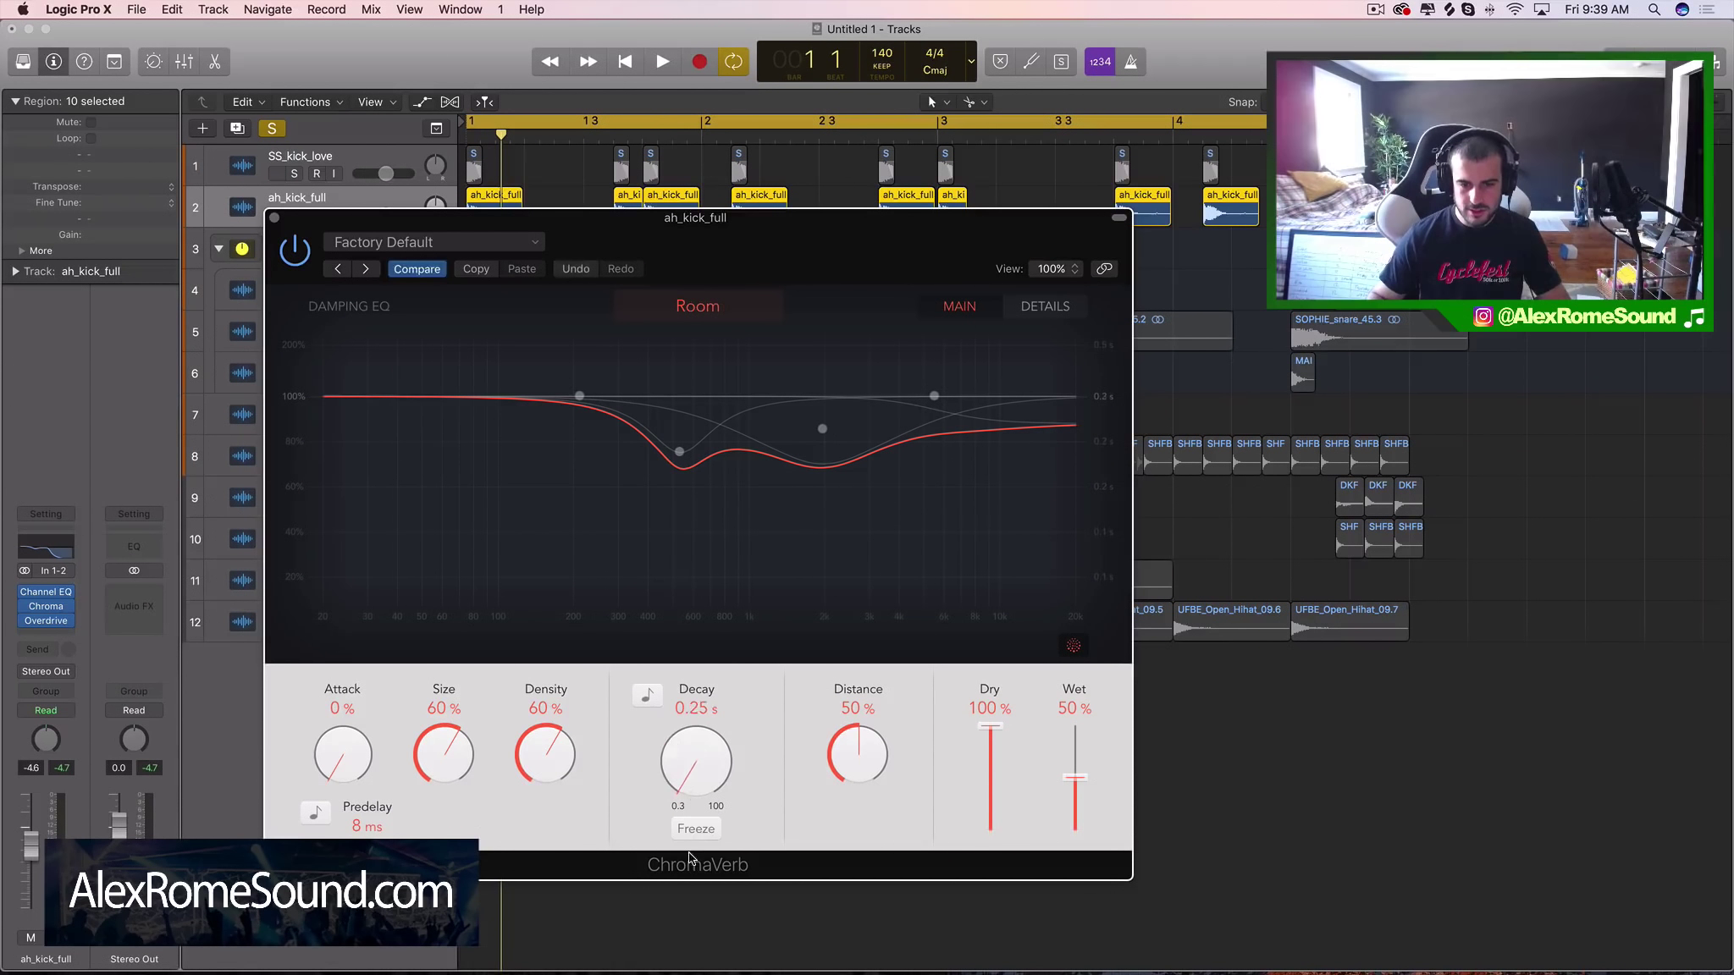
{"action": "left_click_drag", "start_coordinate": [1074, 787], "coordinate": [1077, 831]}
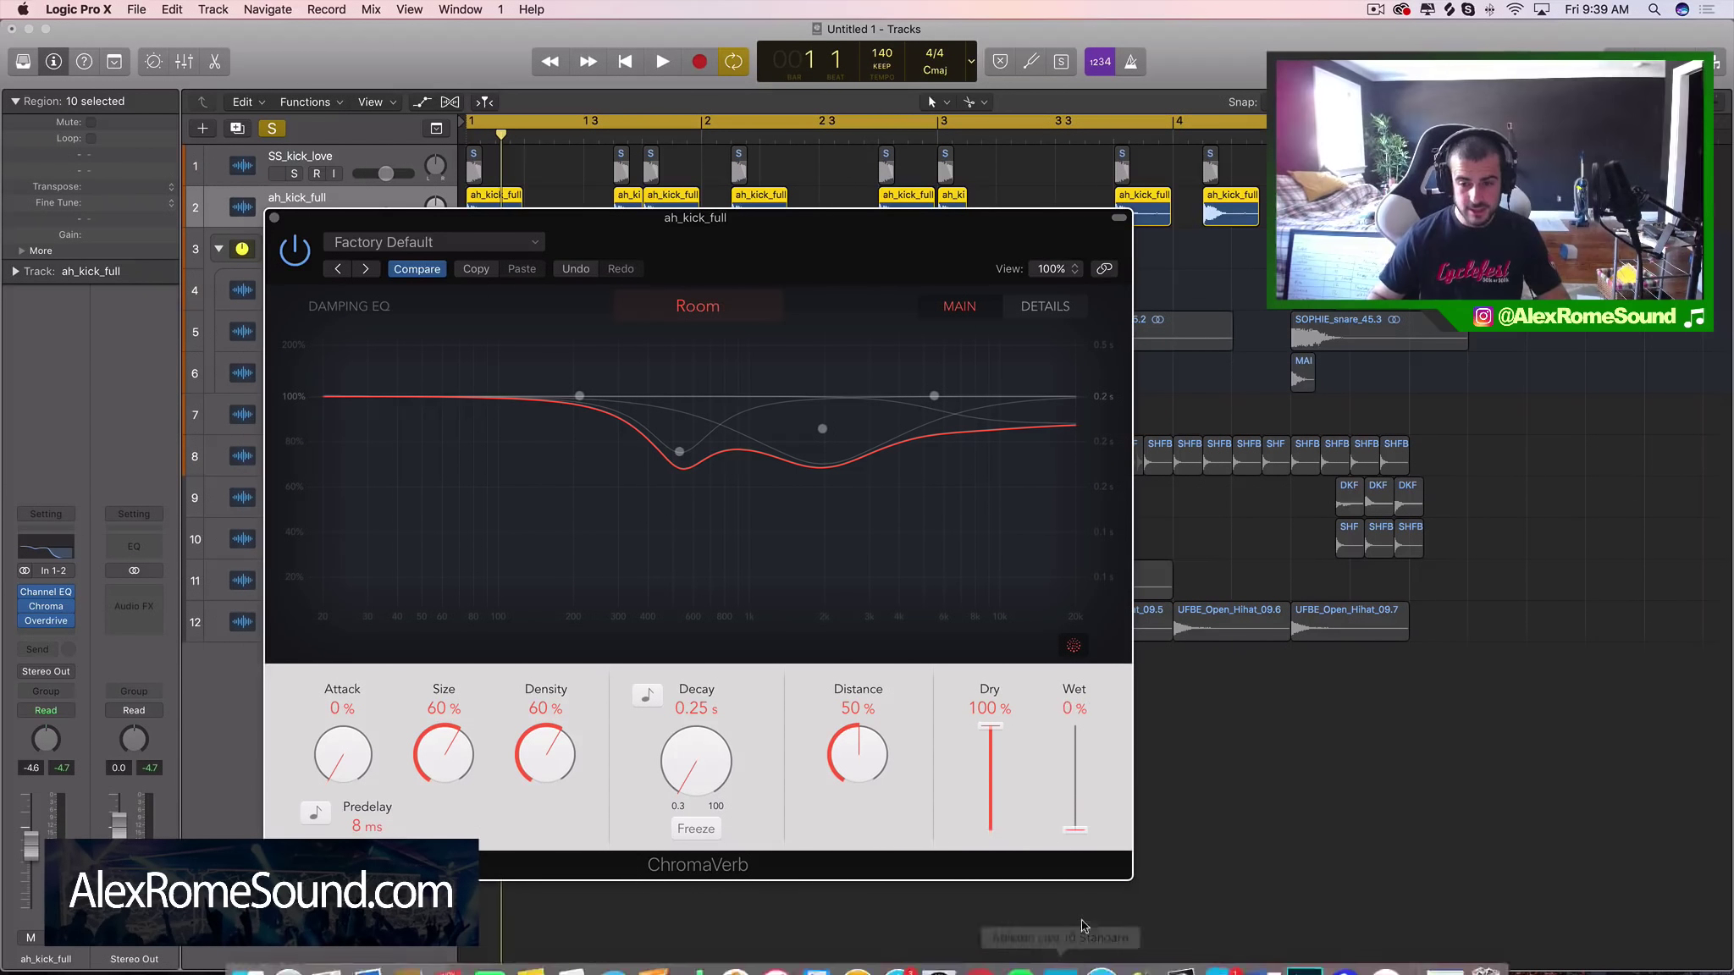
{"action": "key", "text": "space"}
{"action": "key", "text": "space"}
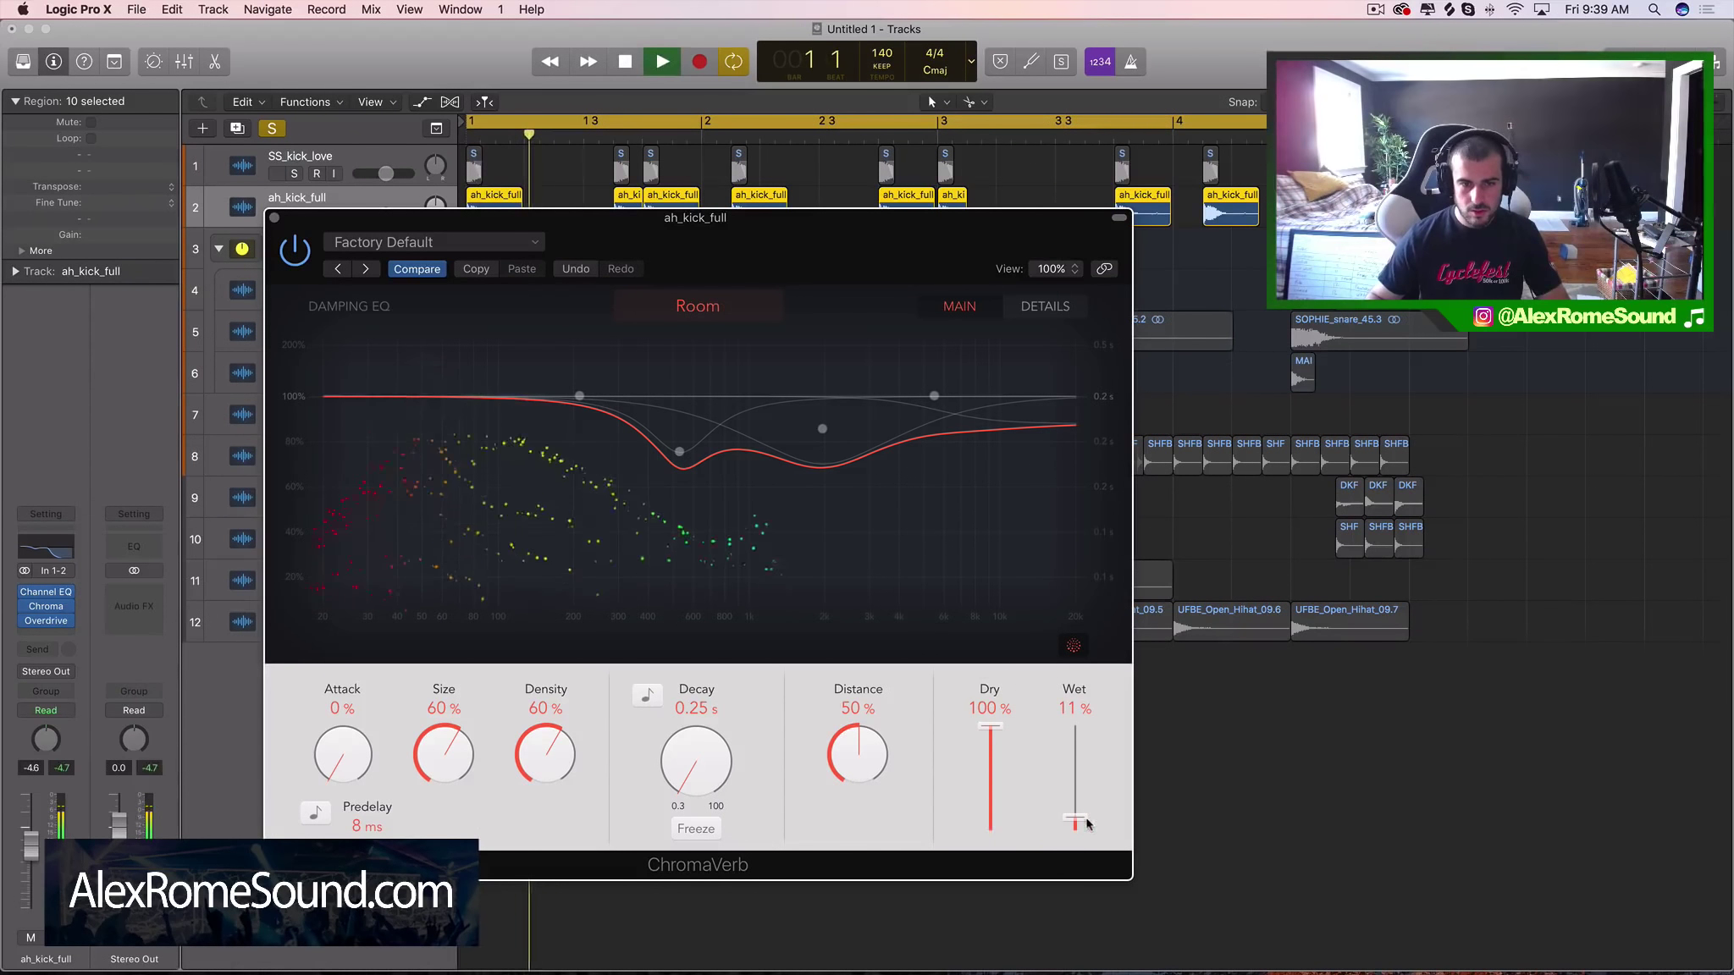
Step: In ChromaVerb's Damping EQ, set the low shelf to 215 Hz at a 0.10x ratio, check it in playback, and close the plug-in
{"action": "left_click_drag", "start_coordinate": [579, 396], "coordinate": [574, 606]}
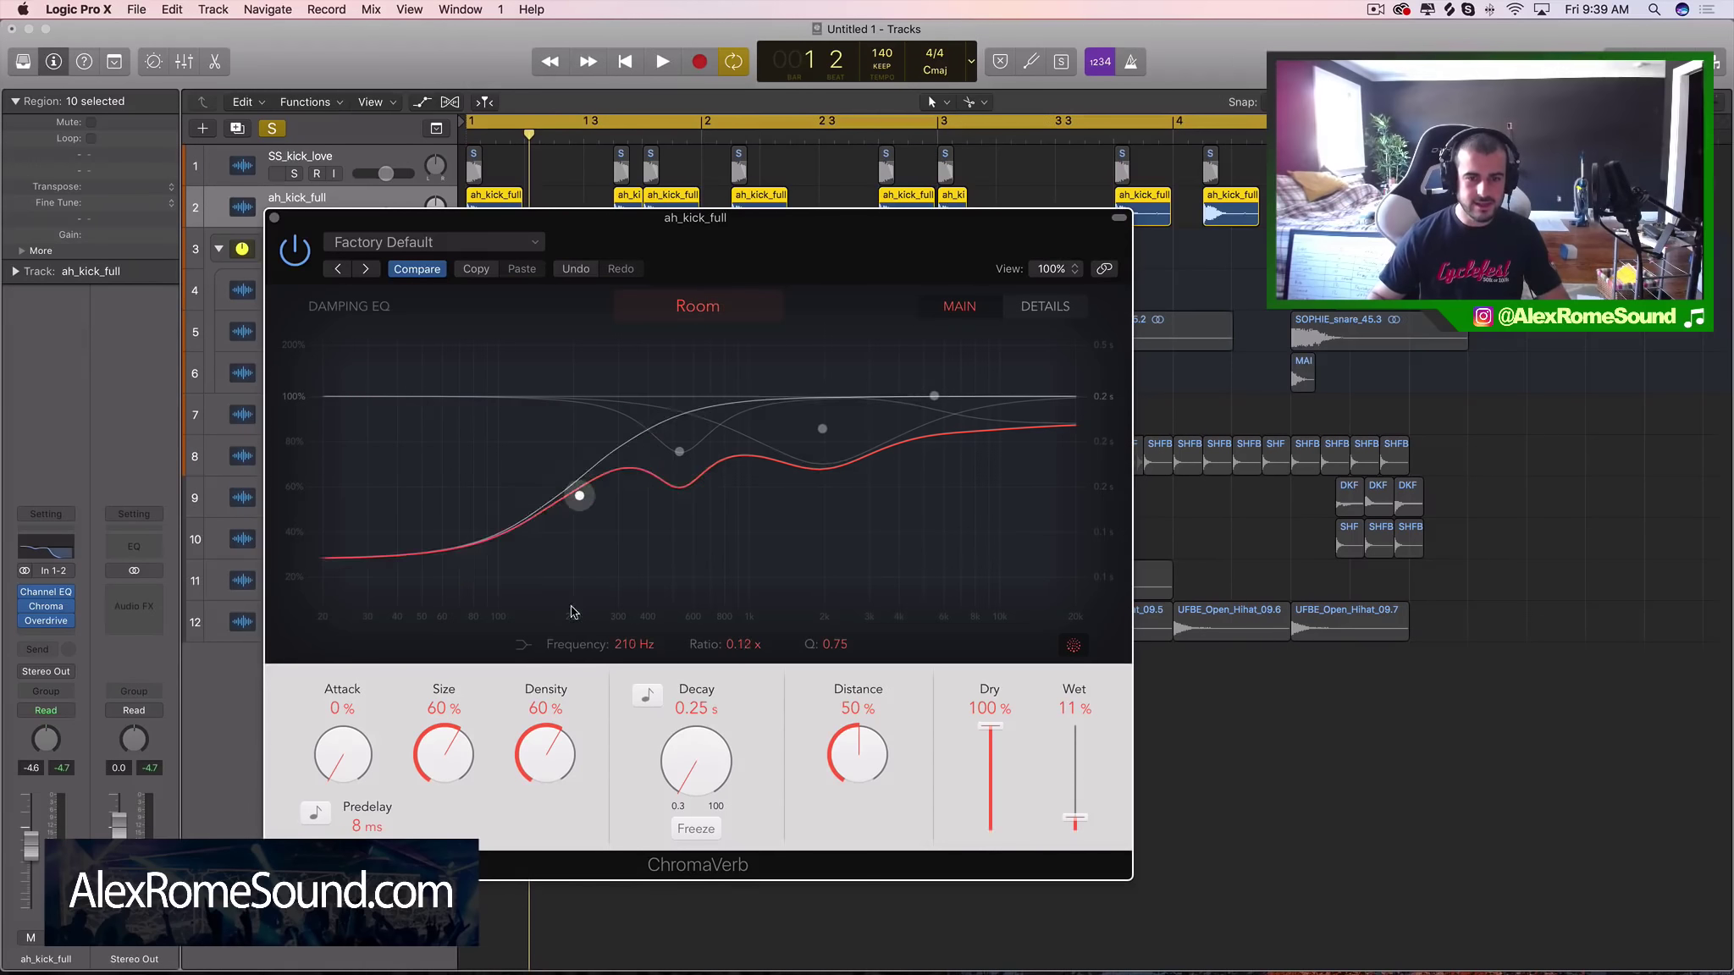
{"action": "key", "text": "space"}
{"action": "key", "text": "space"}
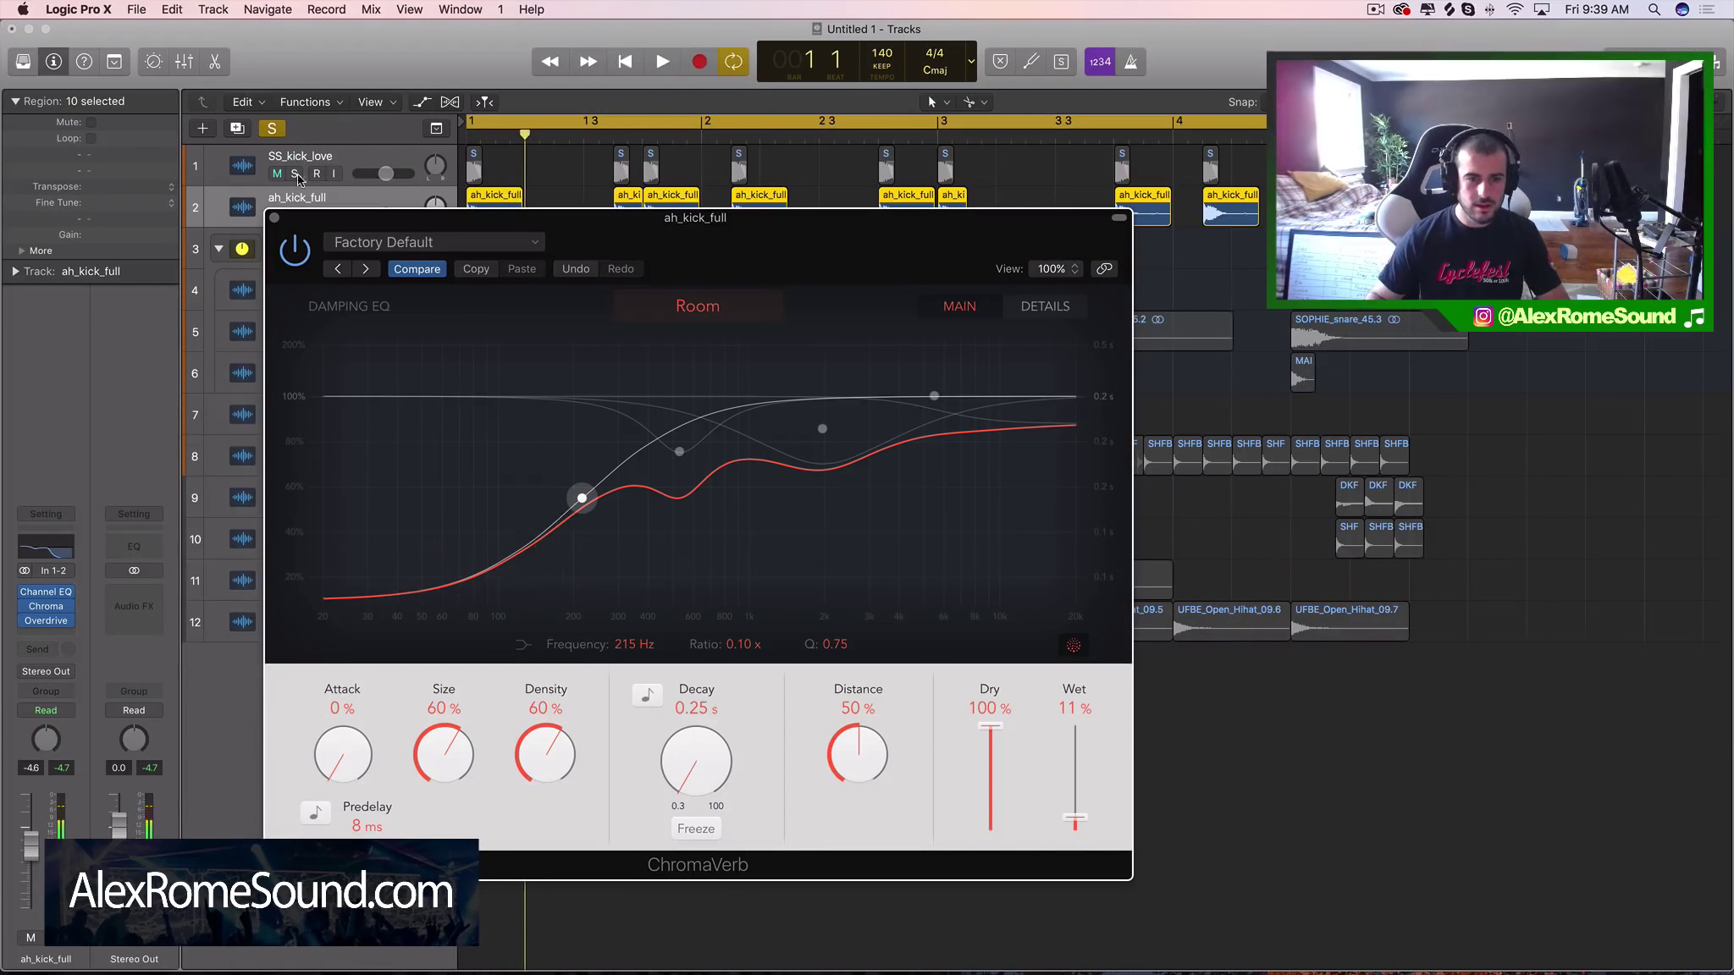
{"action": "left_click", "coordinate": [273, 218]}
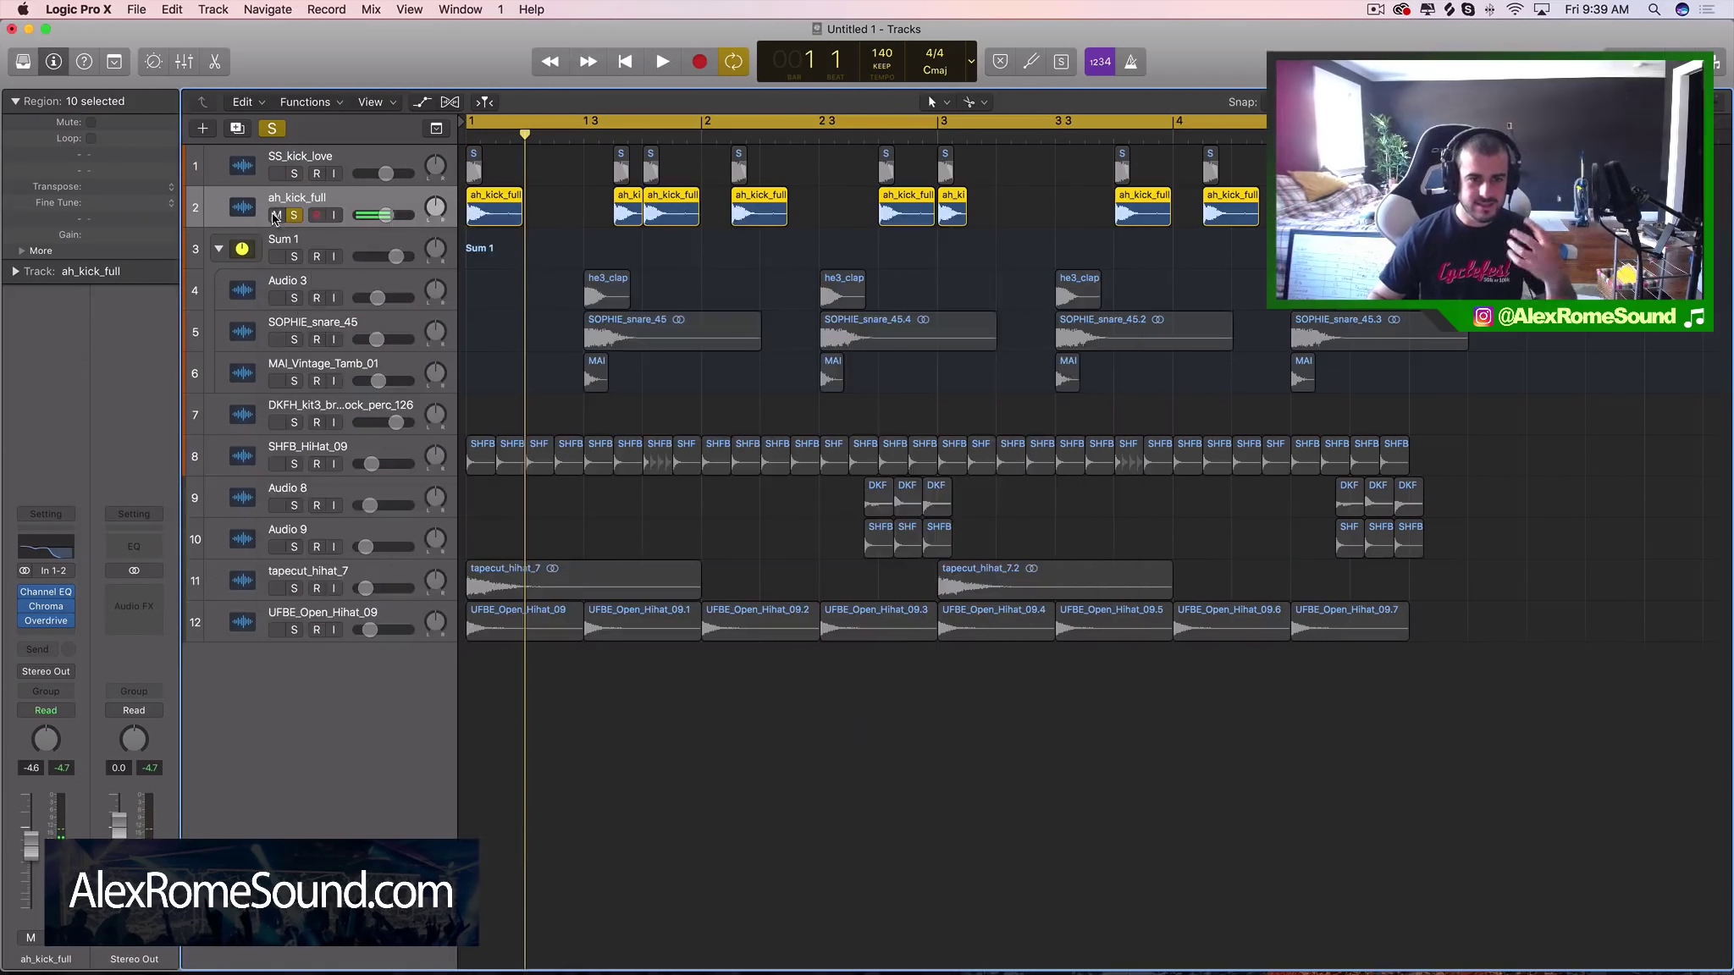
Step: Solo SS_kick_love alongside ah_kick_full and play the two kicks together
{"action": "left_click", "coordinate": [297, 174]}
{"action": "key", "text": "space"}
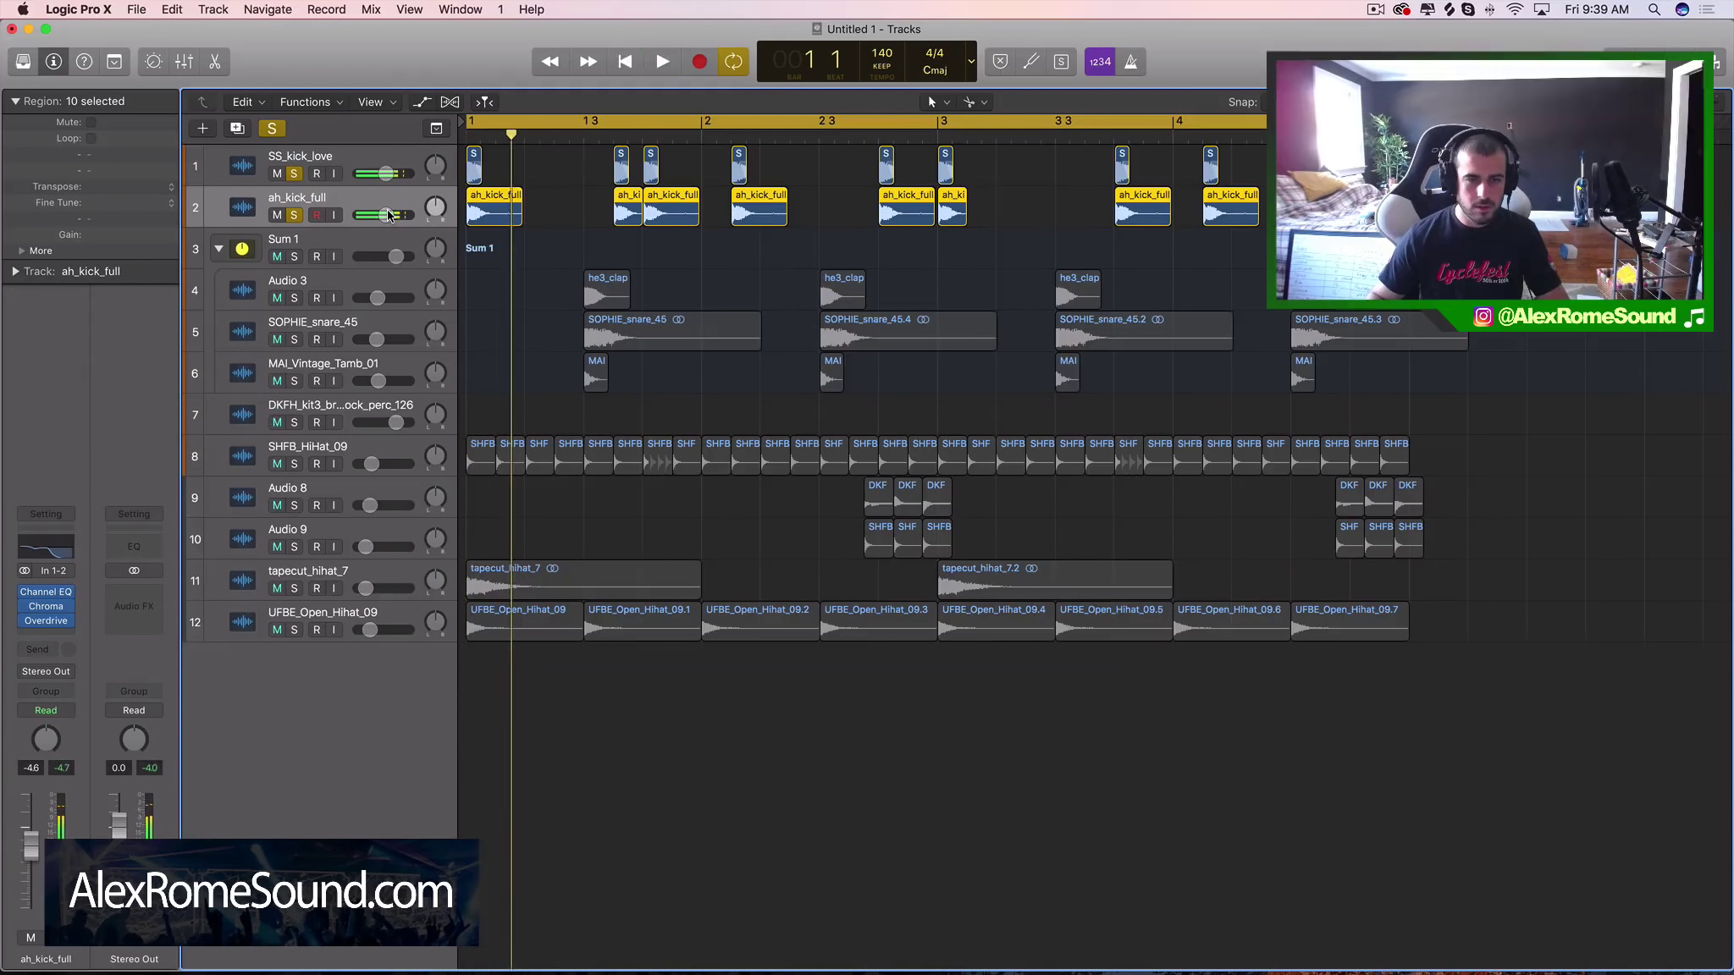
{"action": "key", "text": "space"}
{"action": "key", "text": "space"}
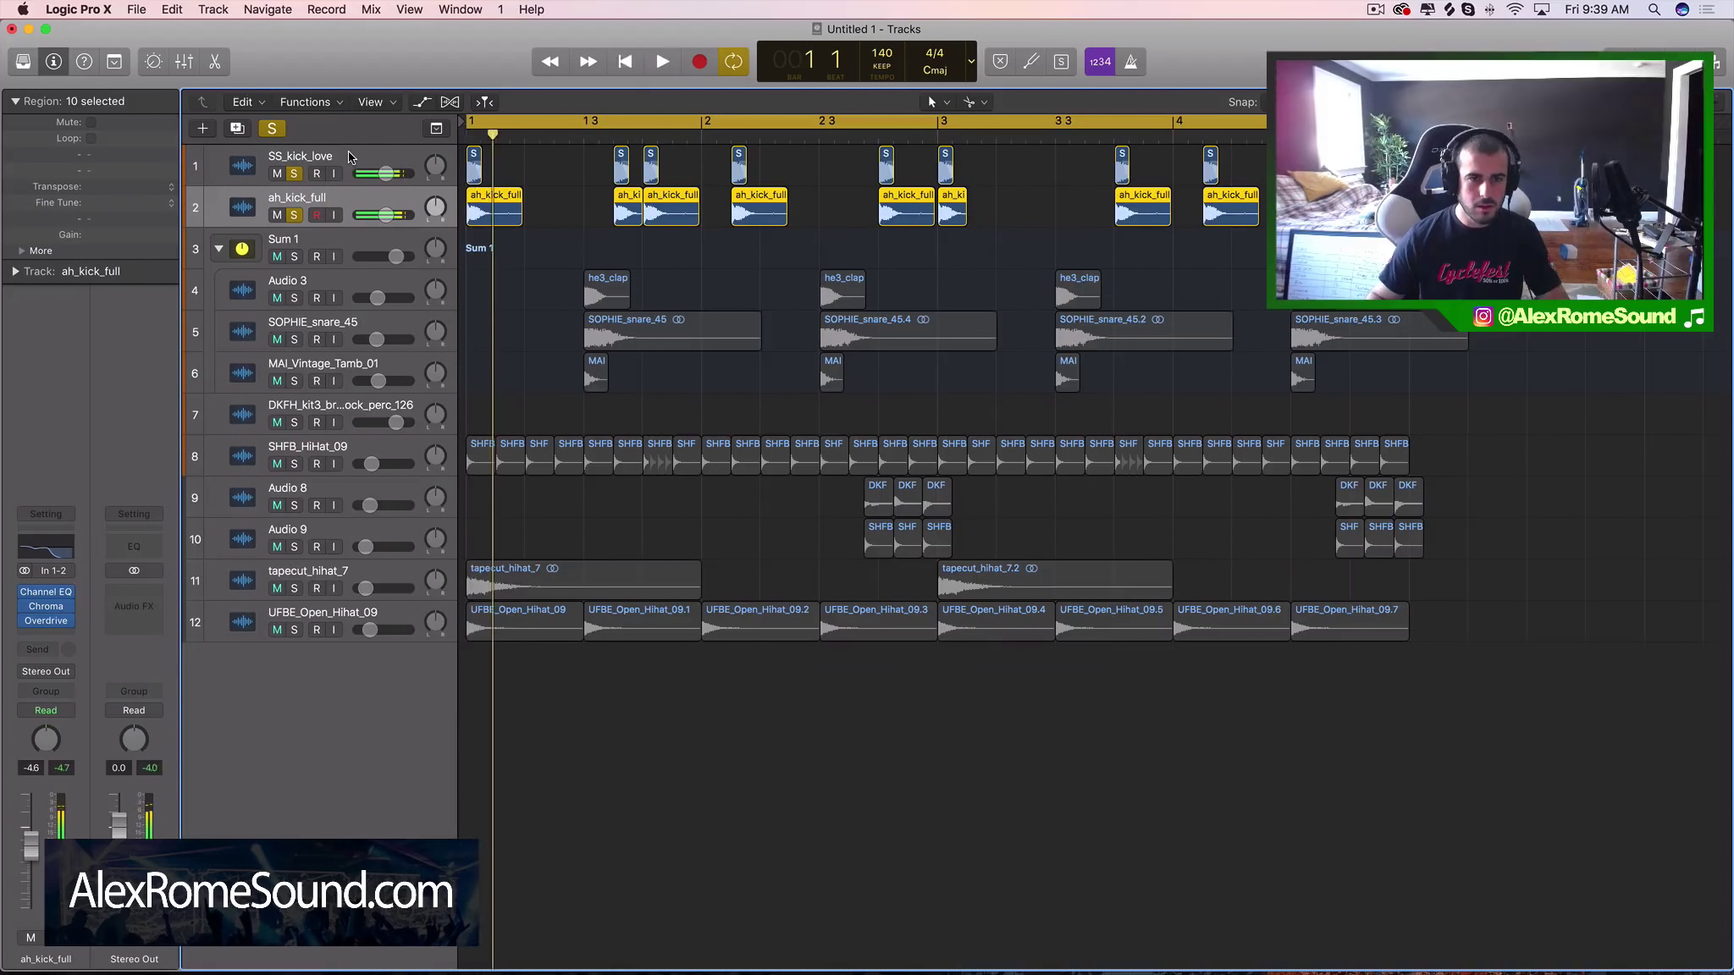
Step: In the SS_kick_love Channel EQ, cut the 75 Hz low shelf to -11.0 dB, check it in playback, and close the EQ
{"action": "left_click", "coordinate": [347, 151]}
{"action": "key", "text": "space"}
{"action": "left_click", "coordinate": [41, 624]}
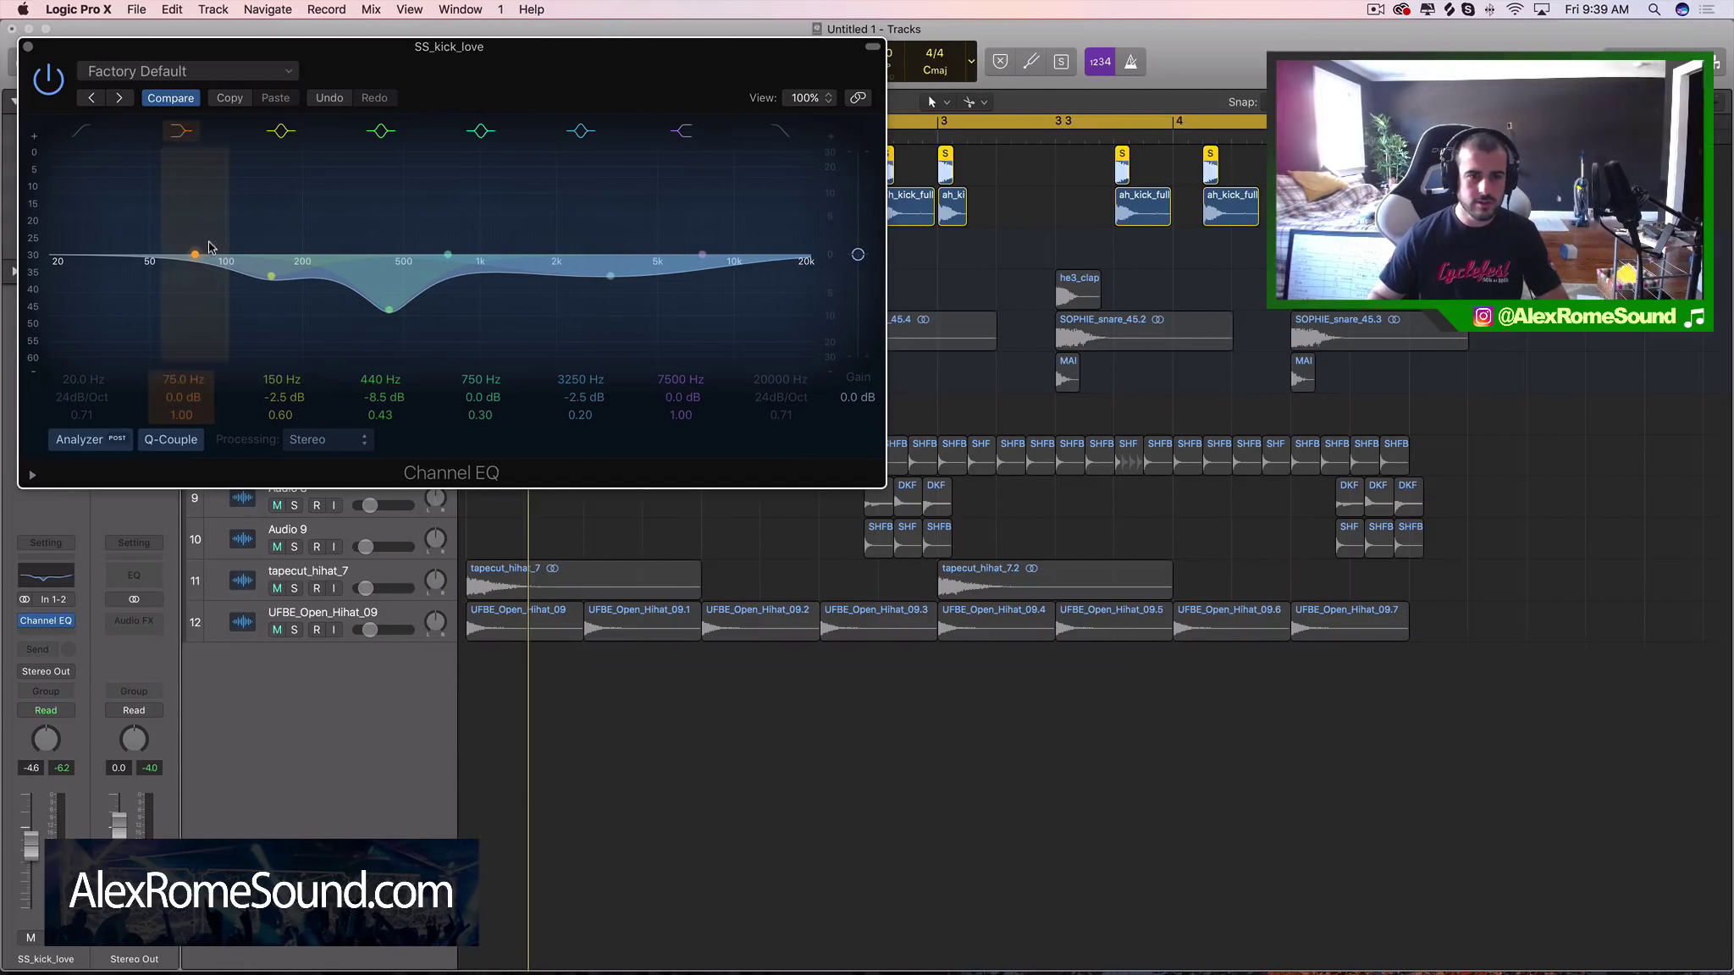
{"action": "left_click_drag", "start_coordinate": [198, 252], "coordinate": [198, 300]}
{"action": "key", "text": "space"}
{"action": "key", "text": "space"}
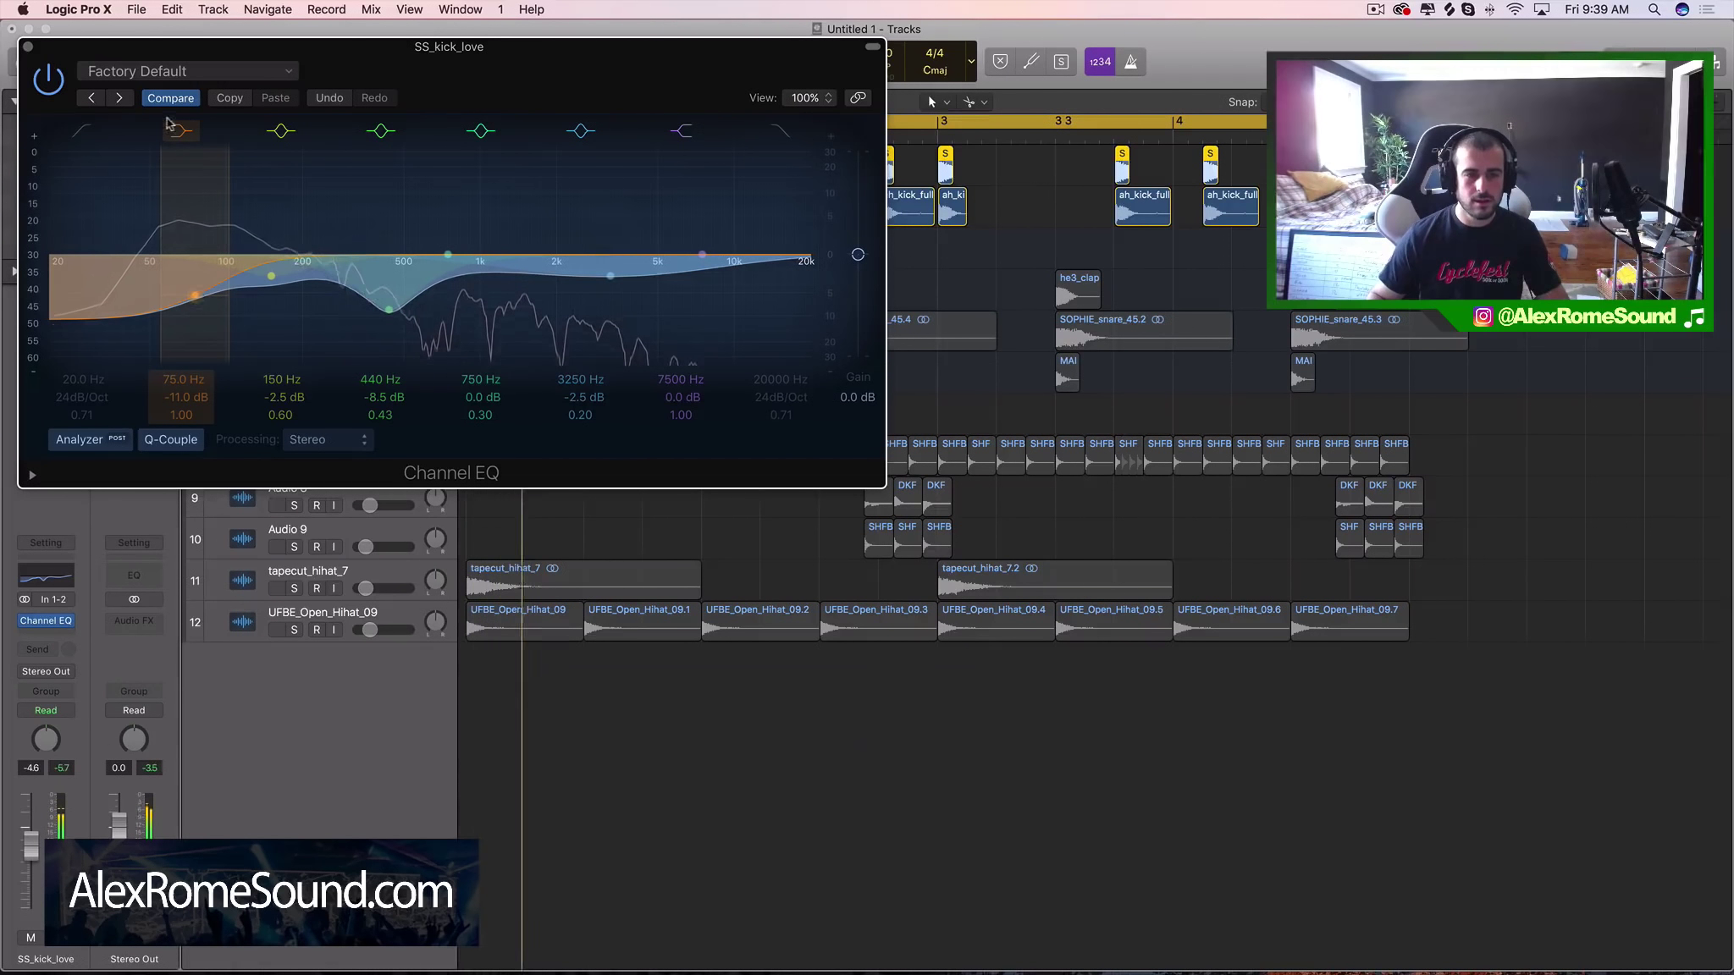
{"action": "key", "text": "space"}
{"action": "key", "text": "space"}
{"action": "key", "text": "space"}
{"action": "left_click", "coordinate": [28, 47]}
Step: Turn off solo on both kick tracks and slightly lower the Sum 1 volume while checking the full beat in playback
{"action": "key", "text": "space"}
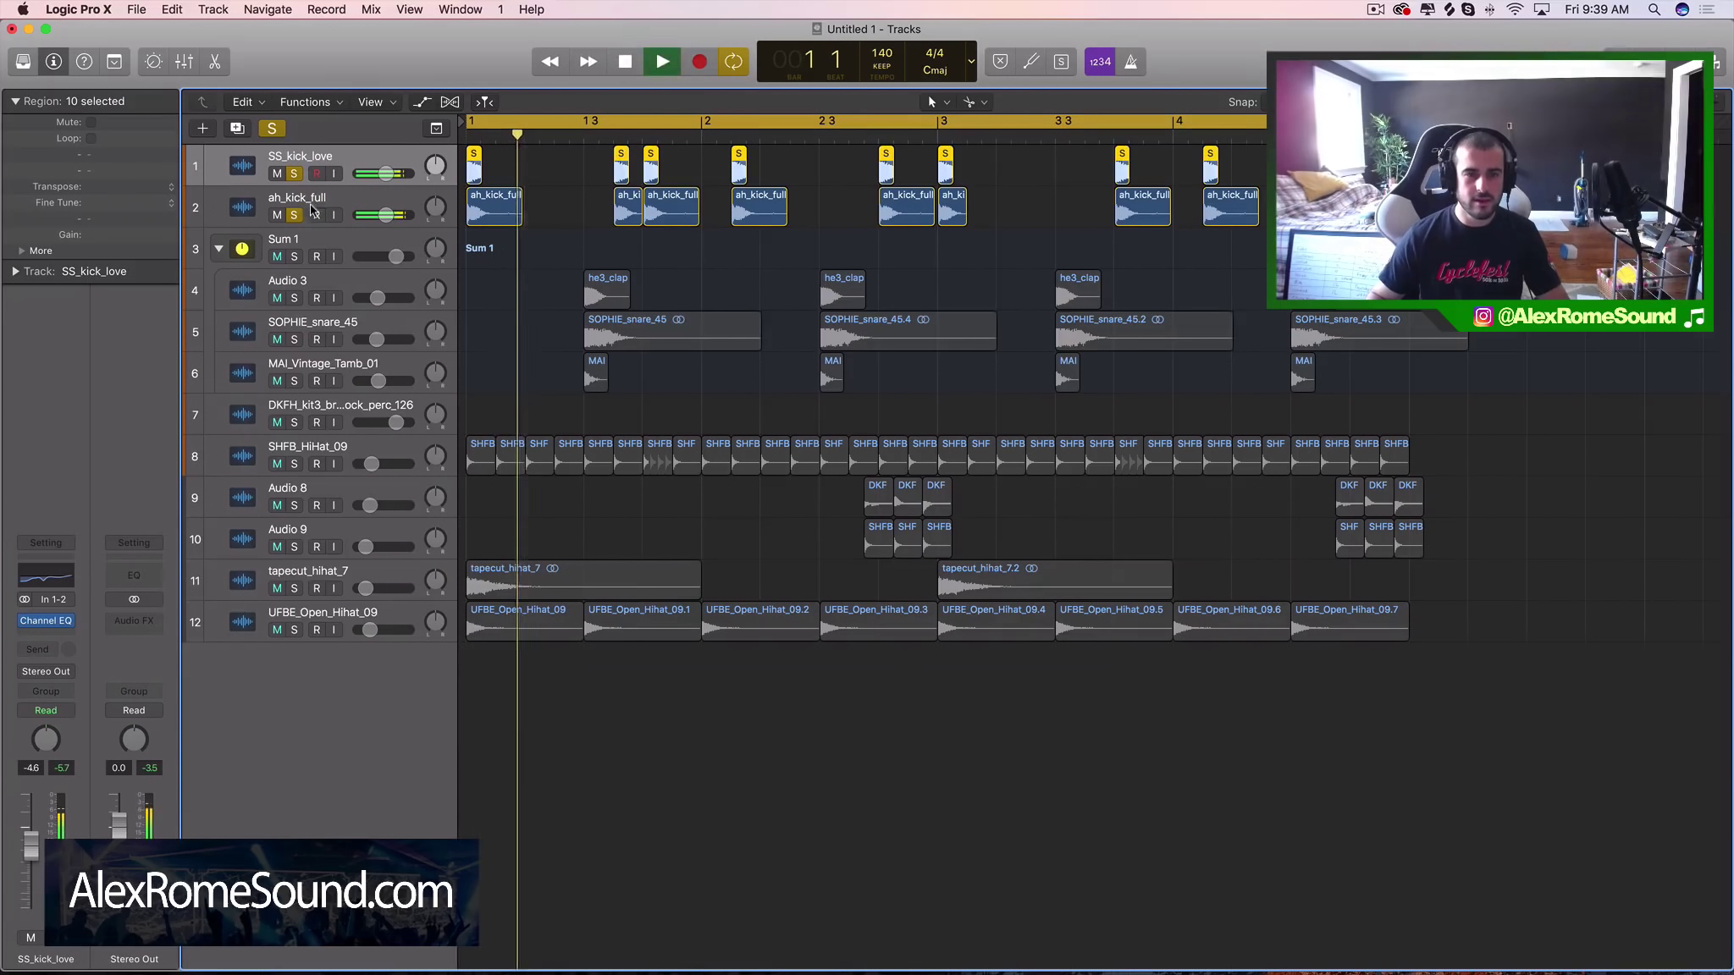
{"action": "key", "text": "s"}
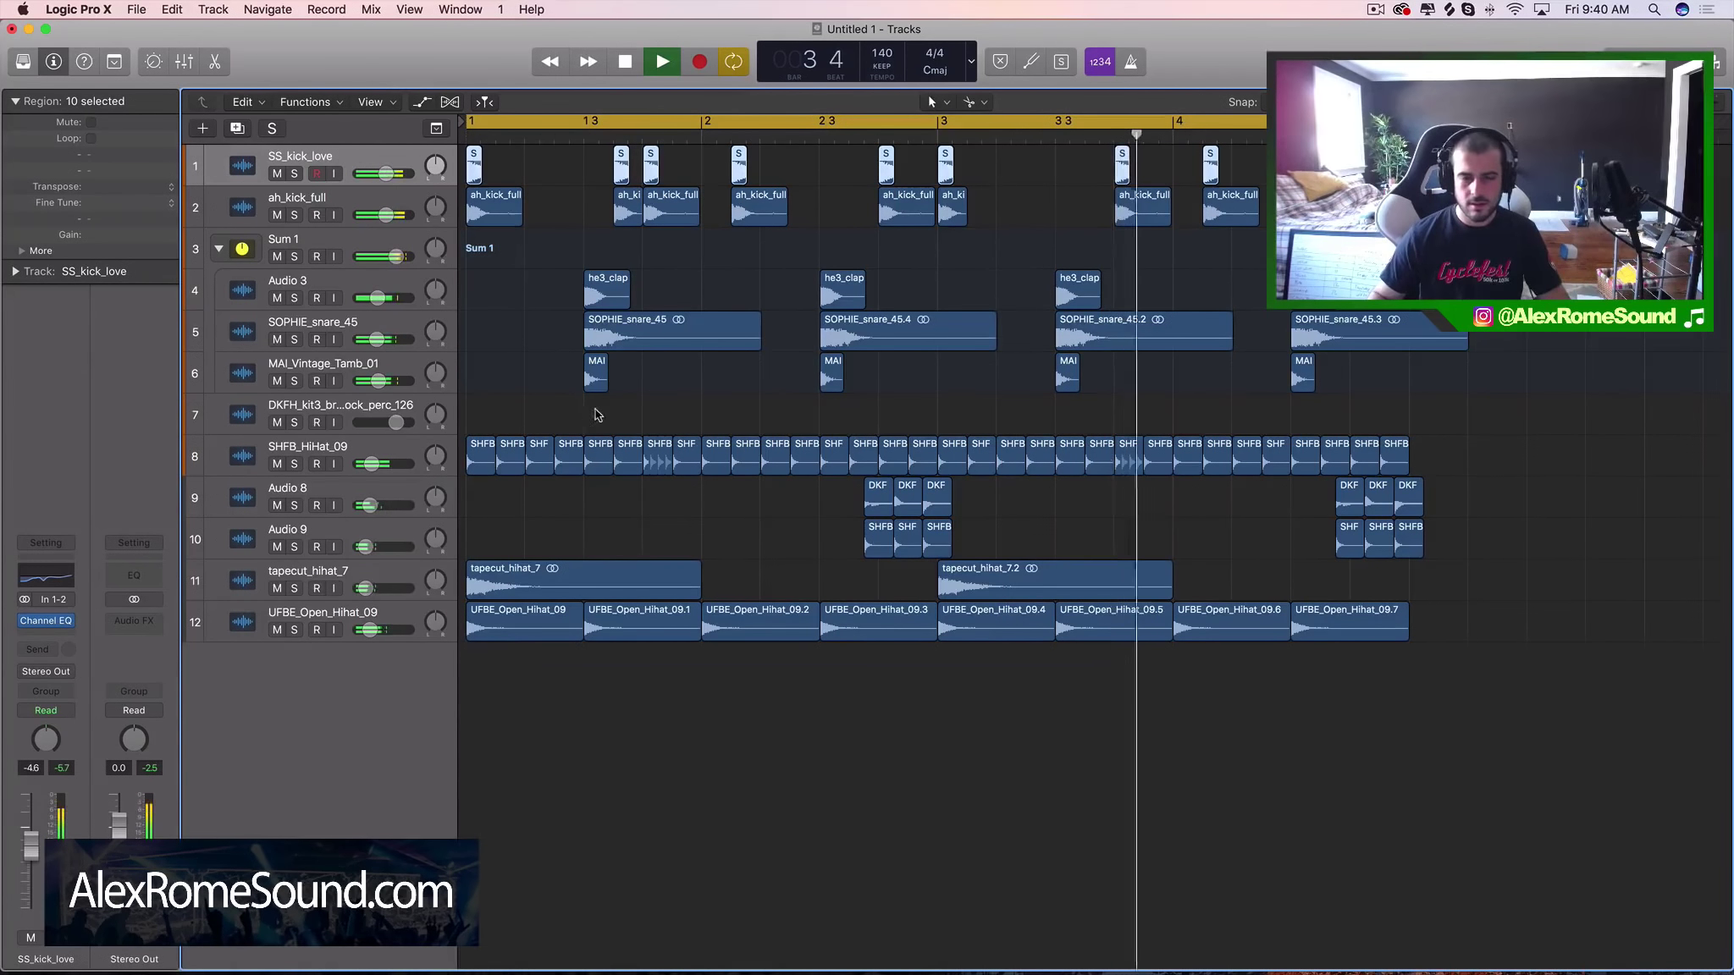
{"action": "left_click", "coordinate": [366, 636]}
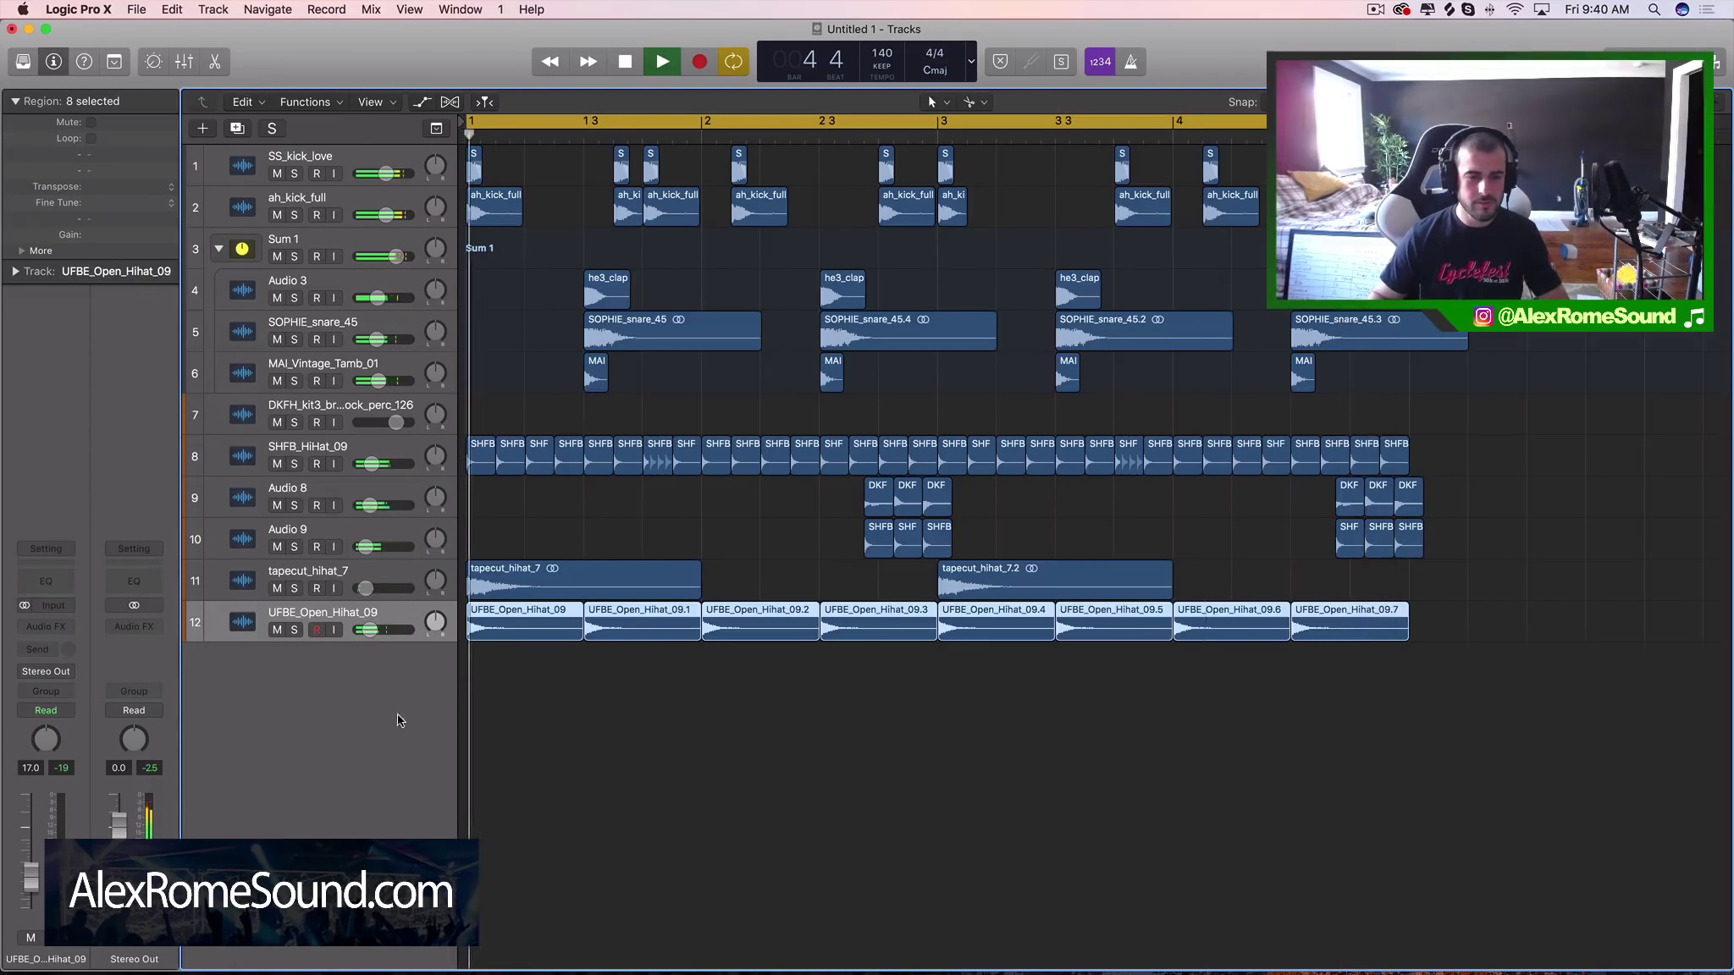
{"action": "key", "text": "space"}
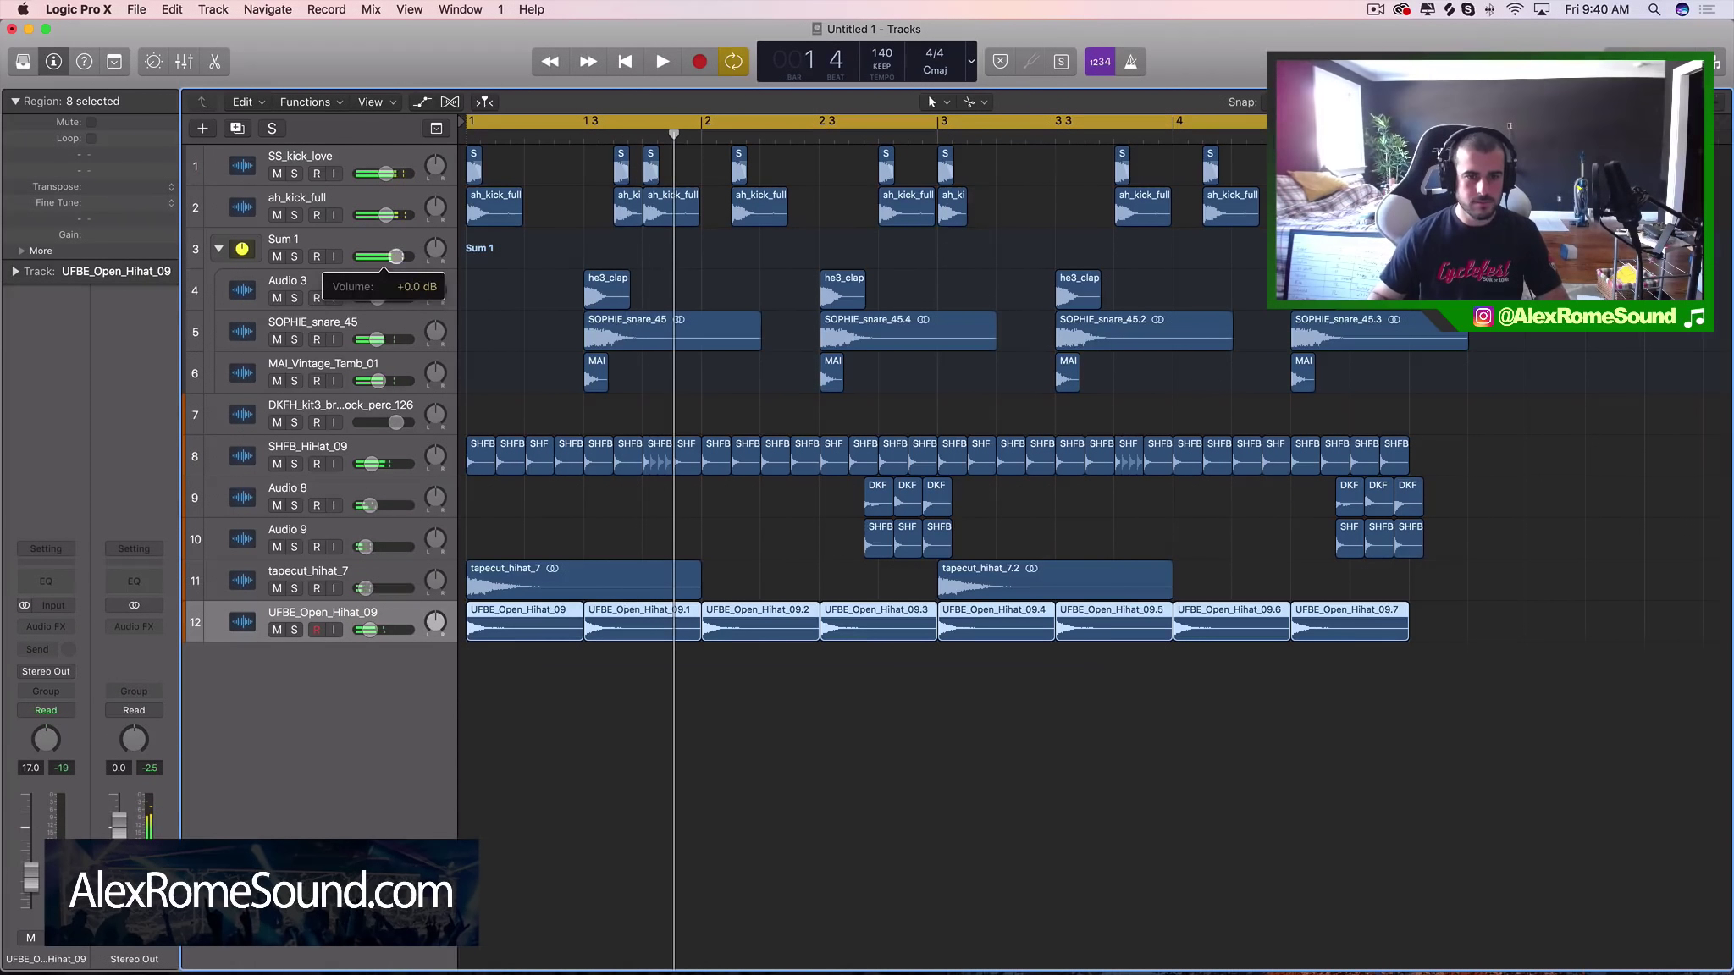
{"action": "key", "text": "space"}
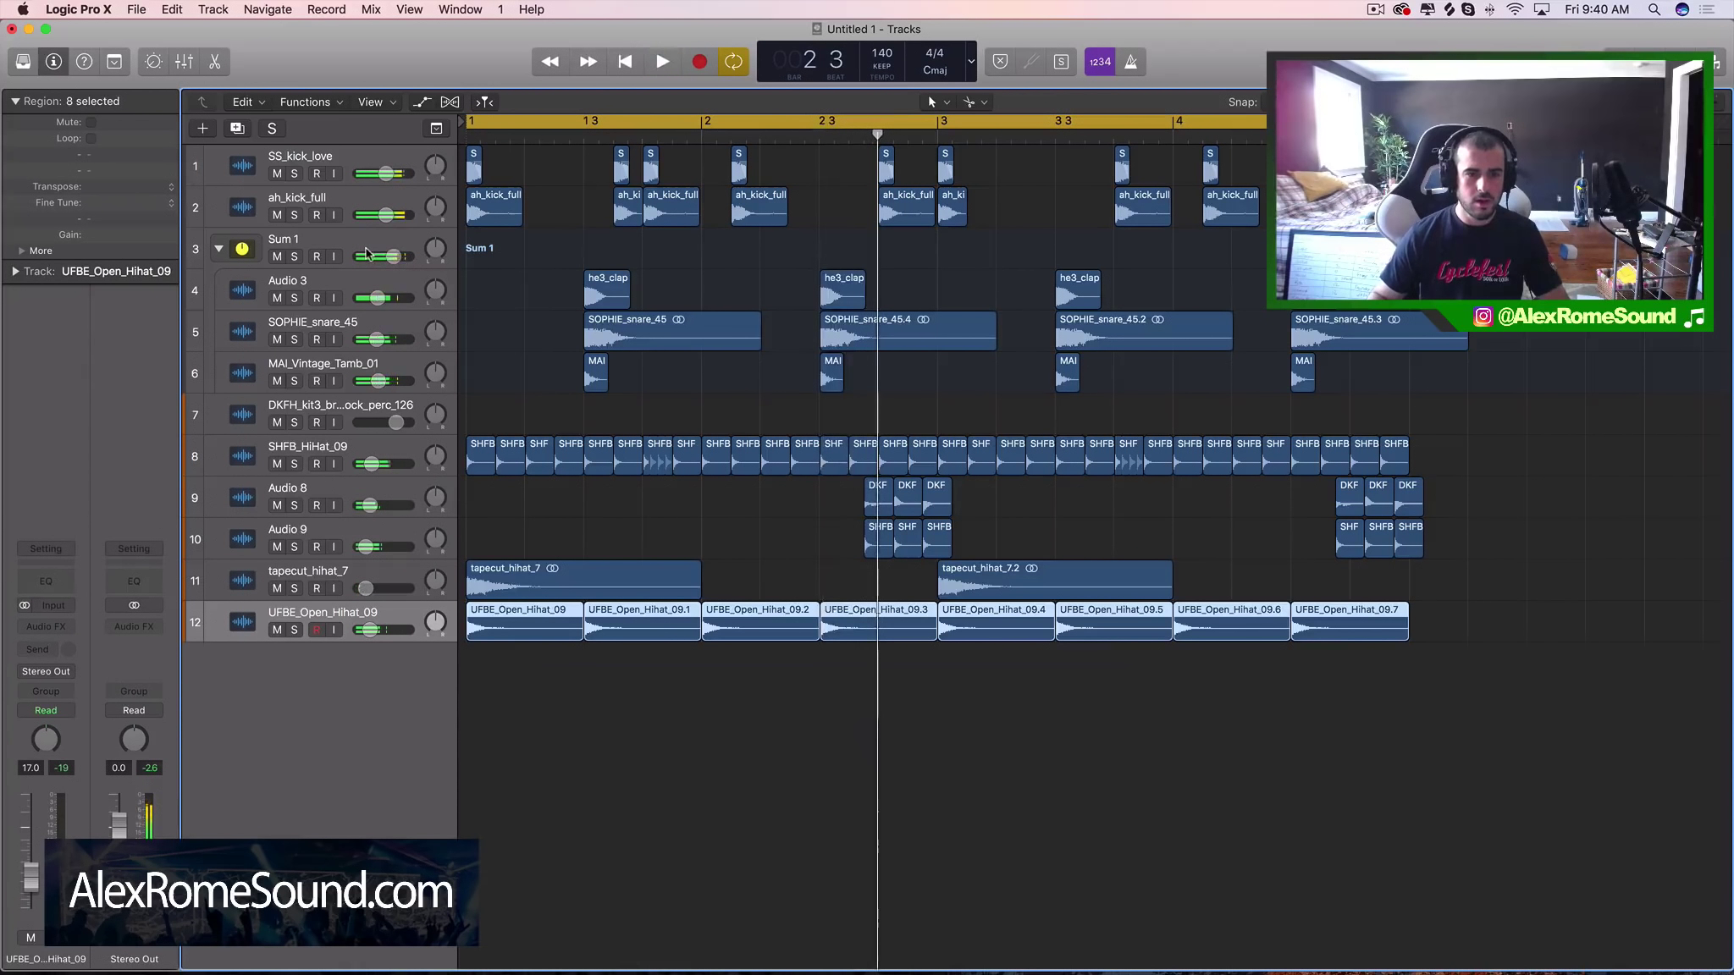
{"action": "key", "text": "space"}
{"action": "left_click", "coordinate": [360, 255]}
Step: Add an empty audio track below UFBE_Open_Hihat_09, and switch to Splice to search for "fx"
{"action": "left_click", "coordinate": [352, 624]}
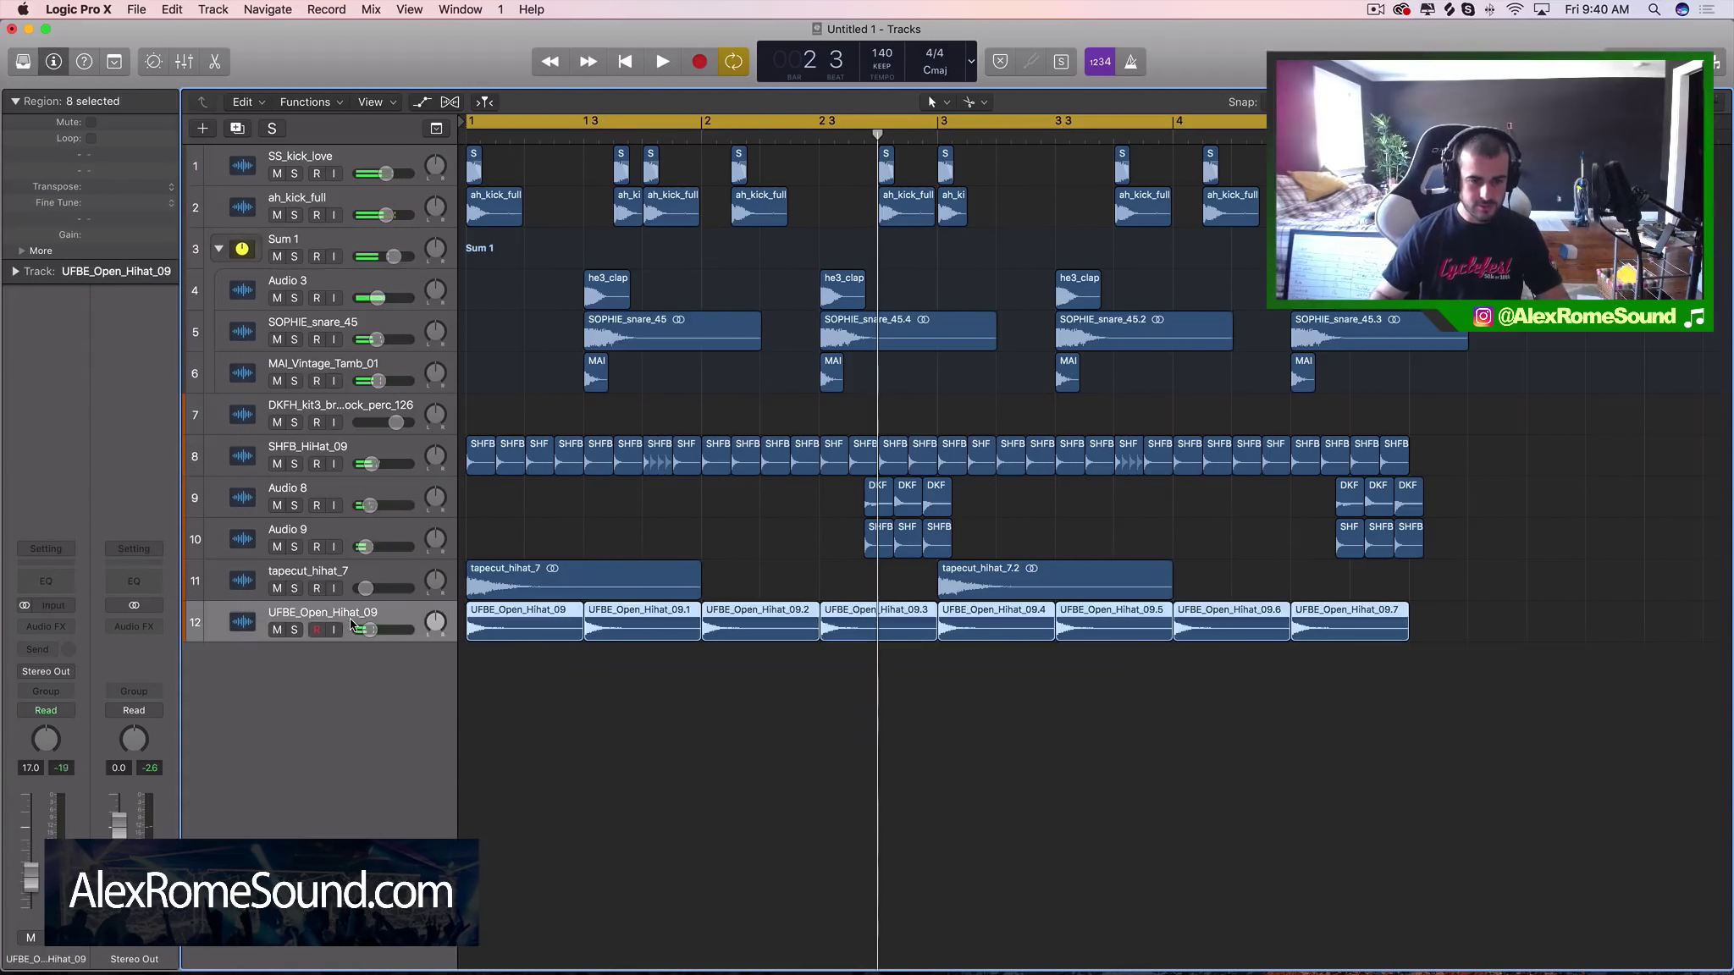
{"action": "double_click", "coordinate": [350, 666]}
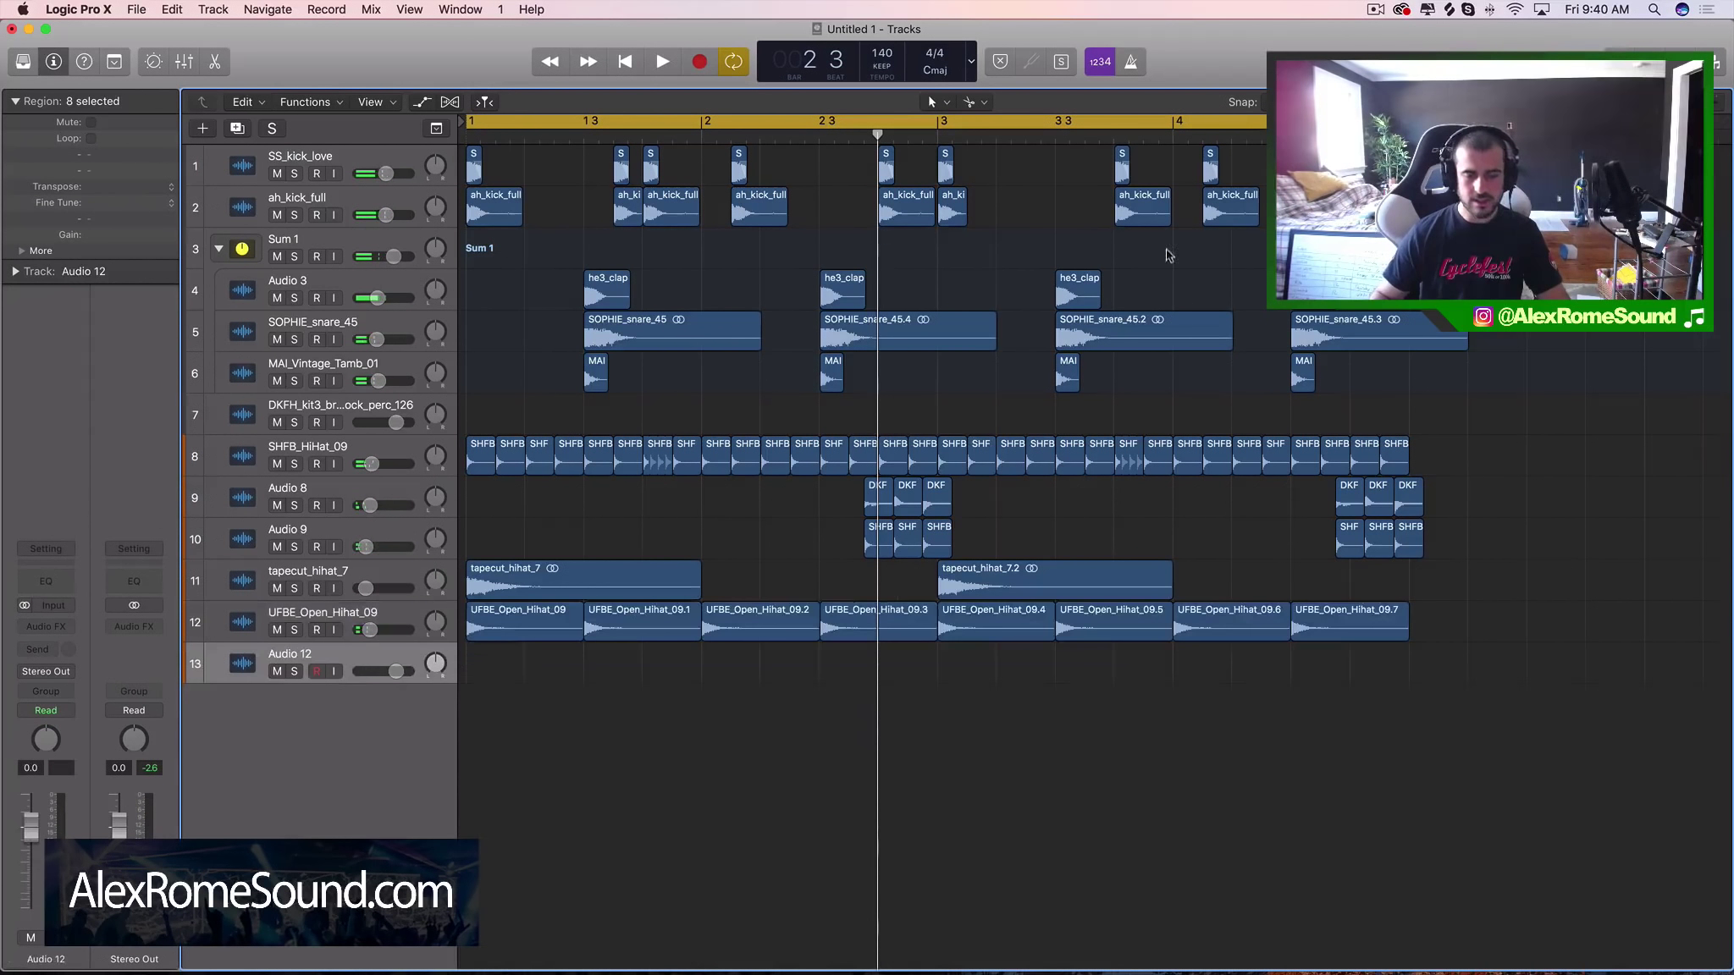
{"action": "left_click", "coordinate": [1450, 11]}
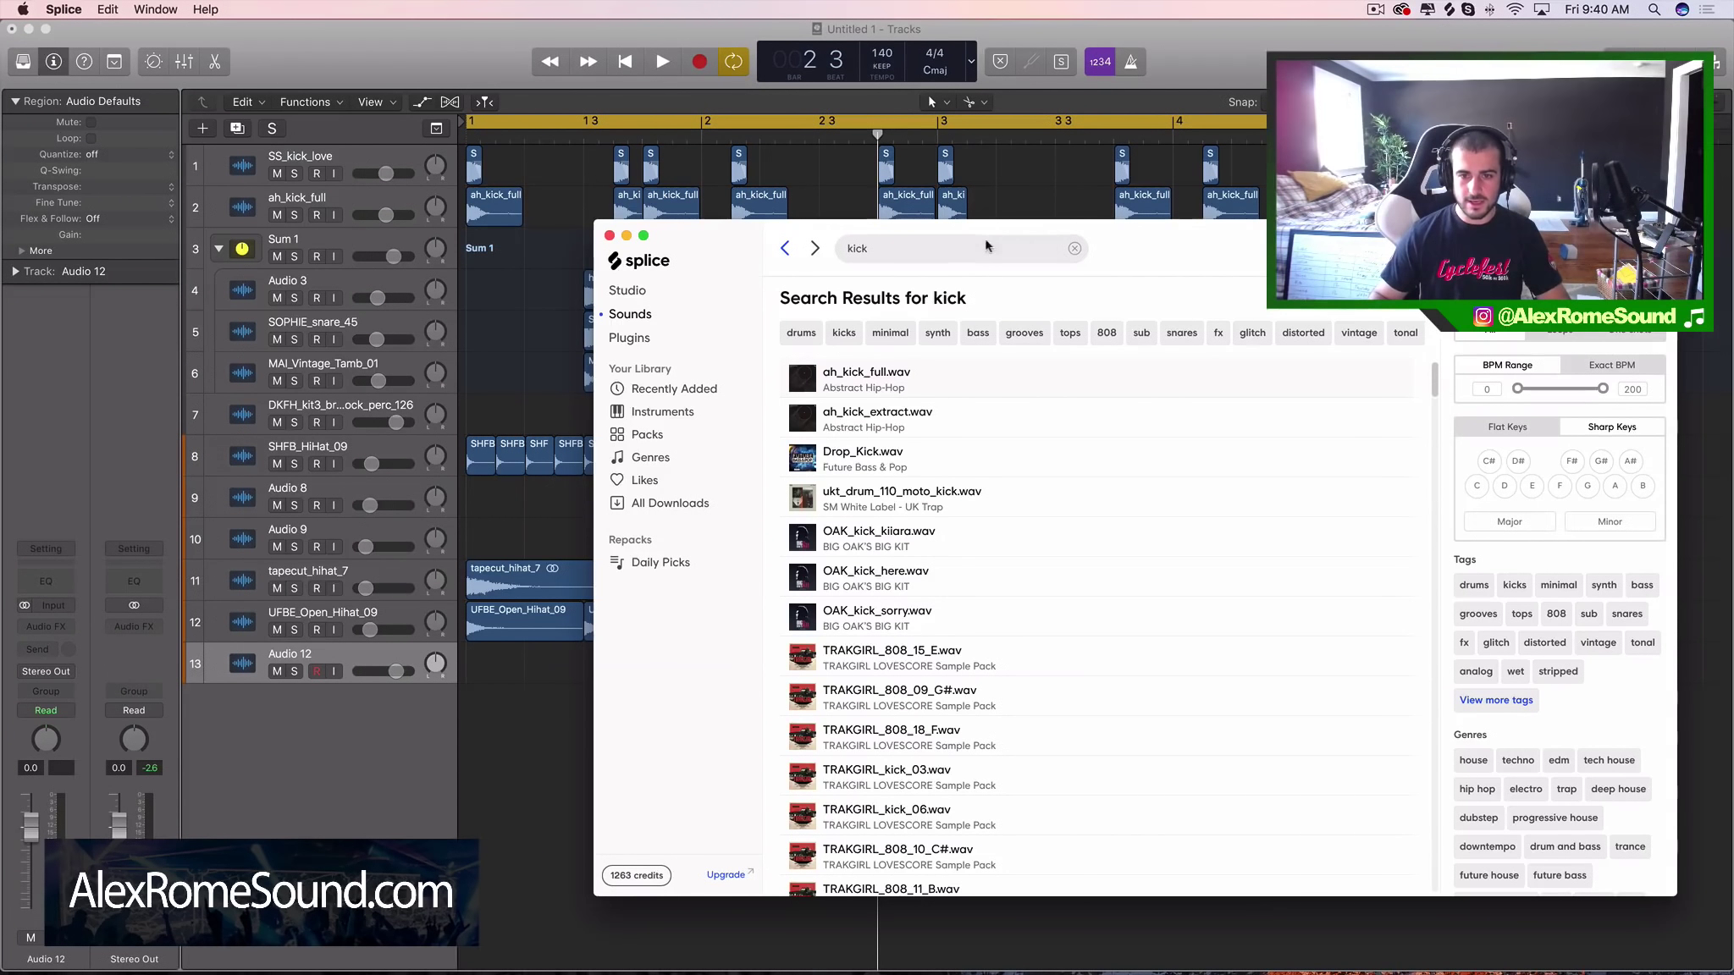
{"action": "key", "text": "BackSpace"}
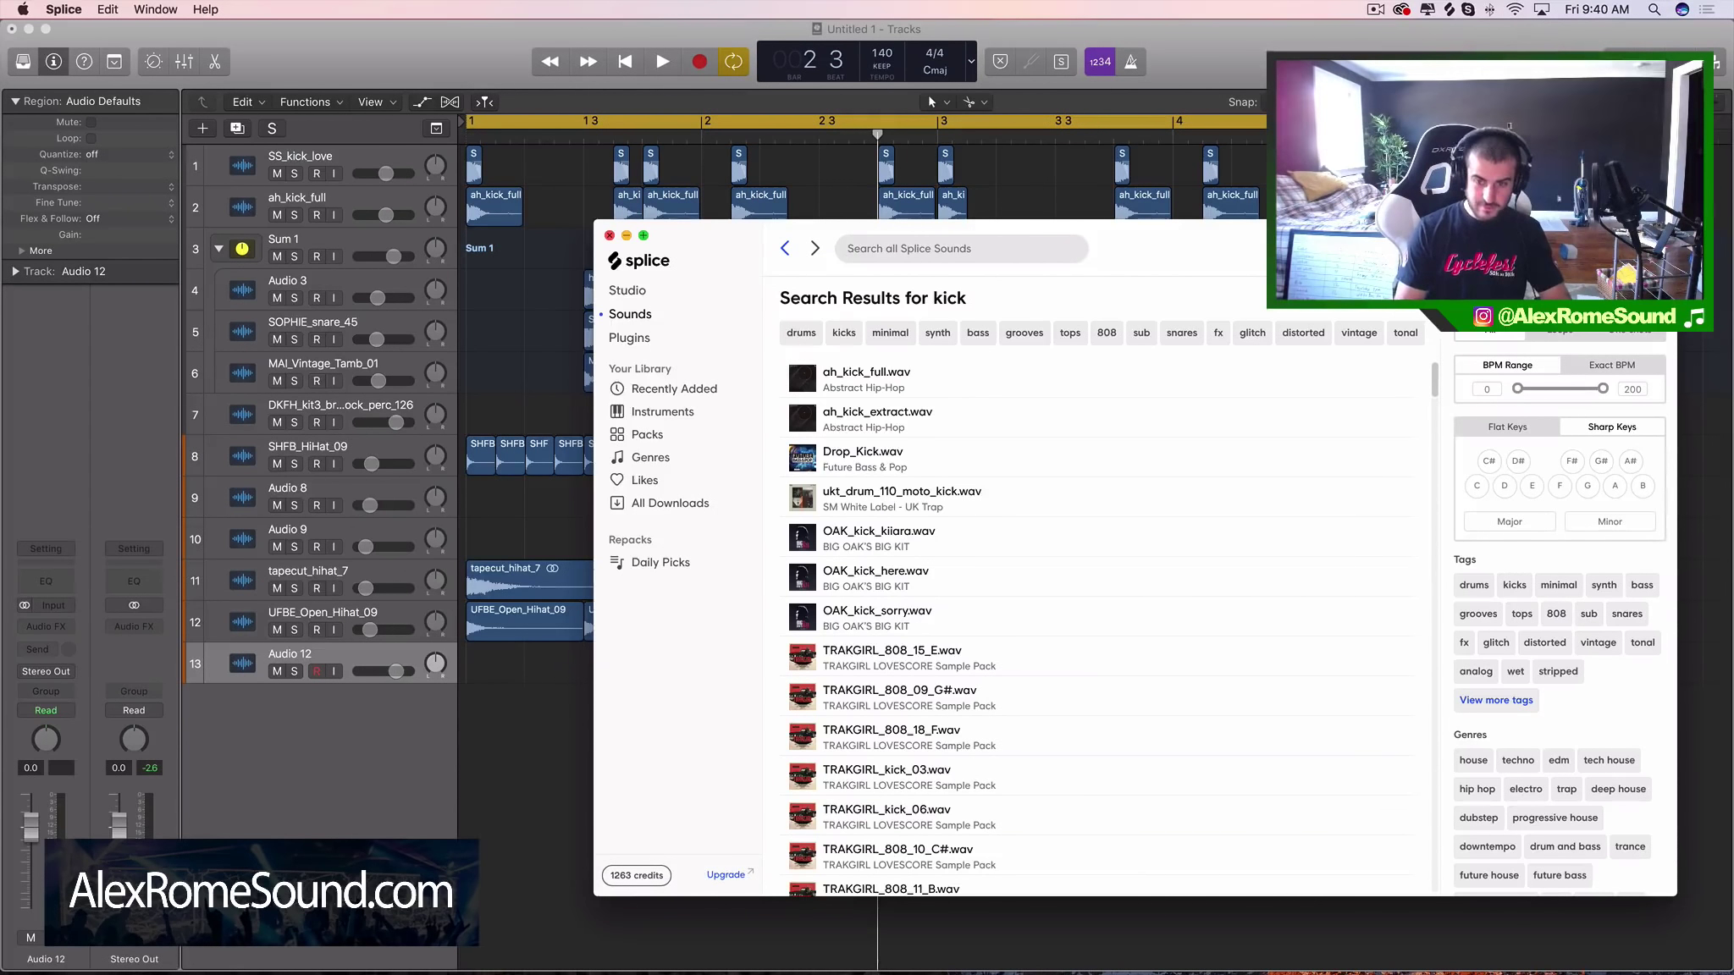
{"action": "key", "text": "Return"}
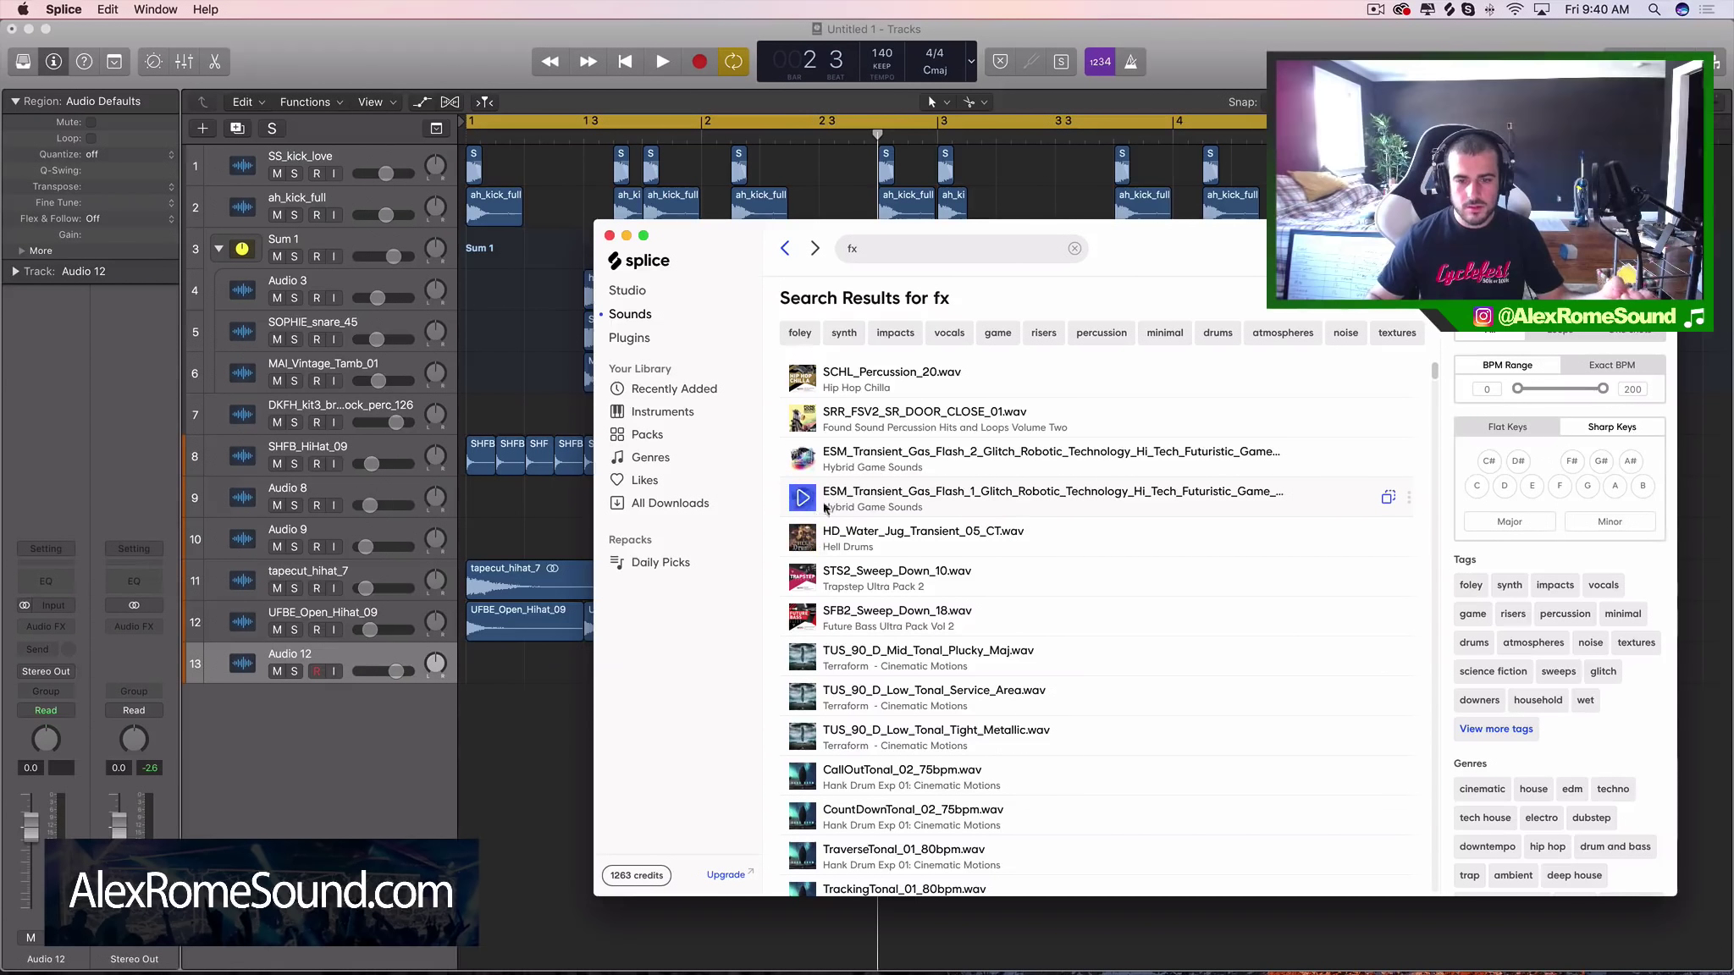
Step: Try the ESM_Transient_Gas_Flash_1 sample on a new track below Audio 12, and delete its region
{"action": "left_click_drag", "start_coordinate": [851, 502], "coordinate": [882, 699]}
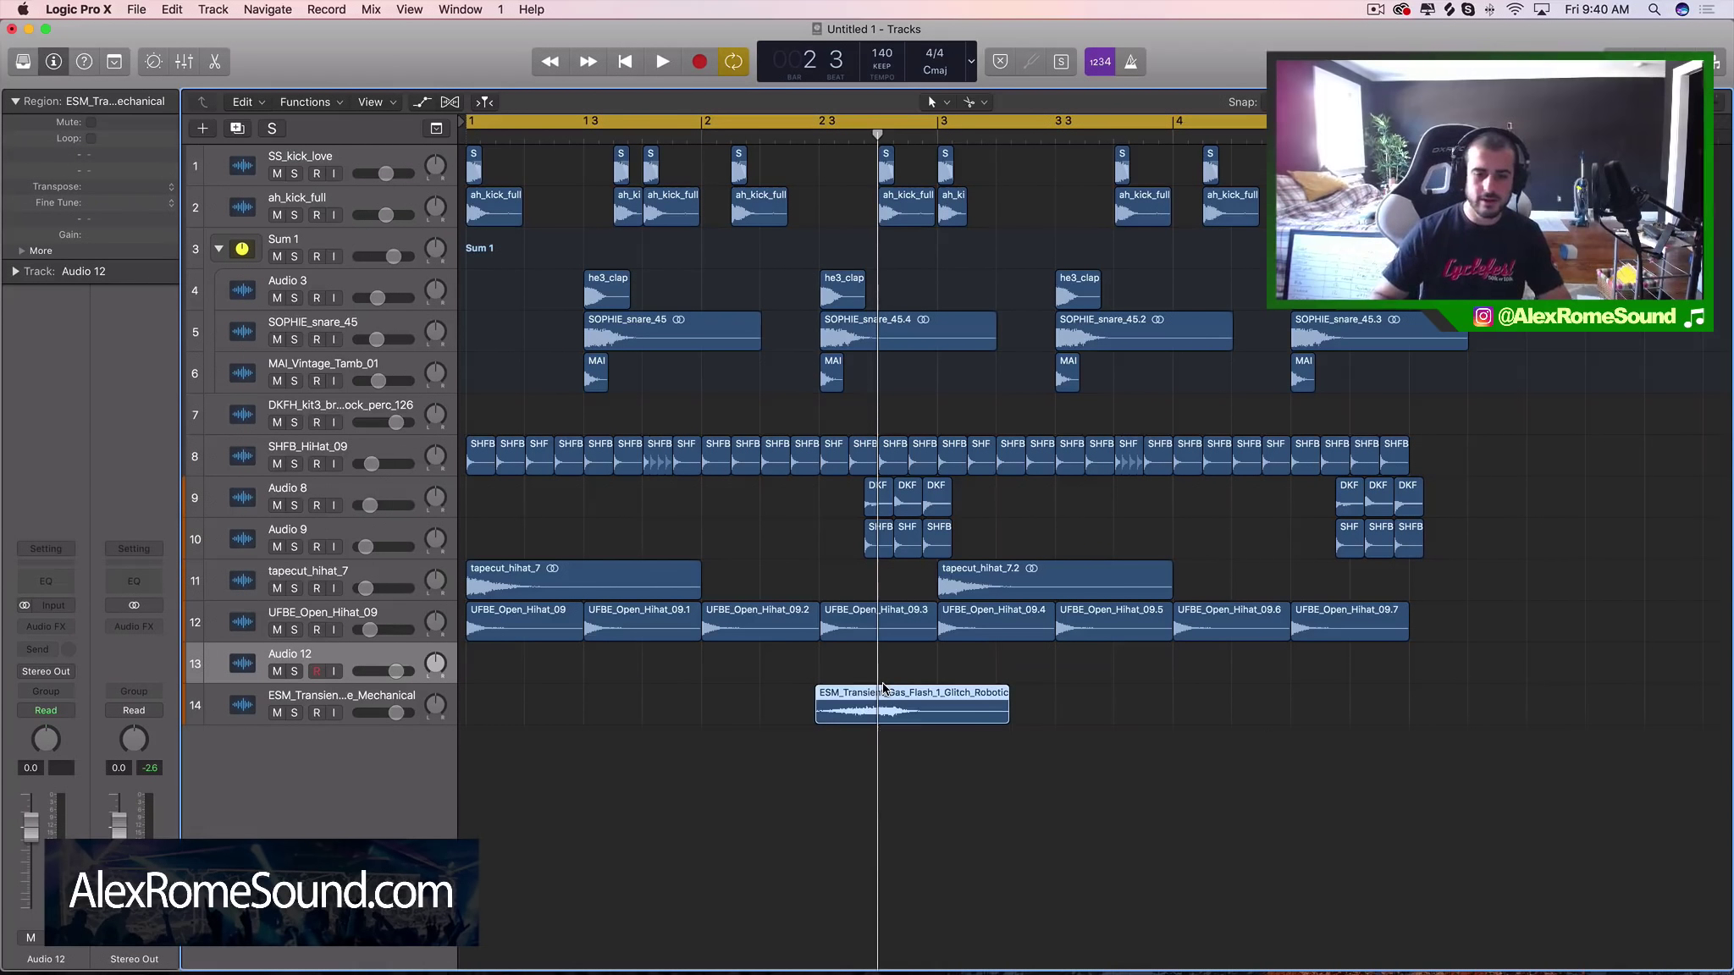
{"action": "key", "text": "Delete"}
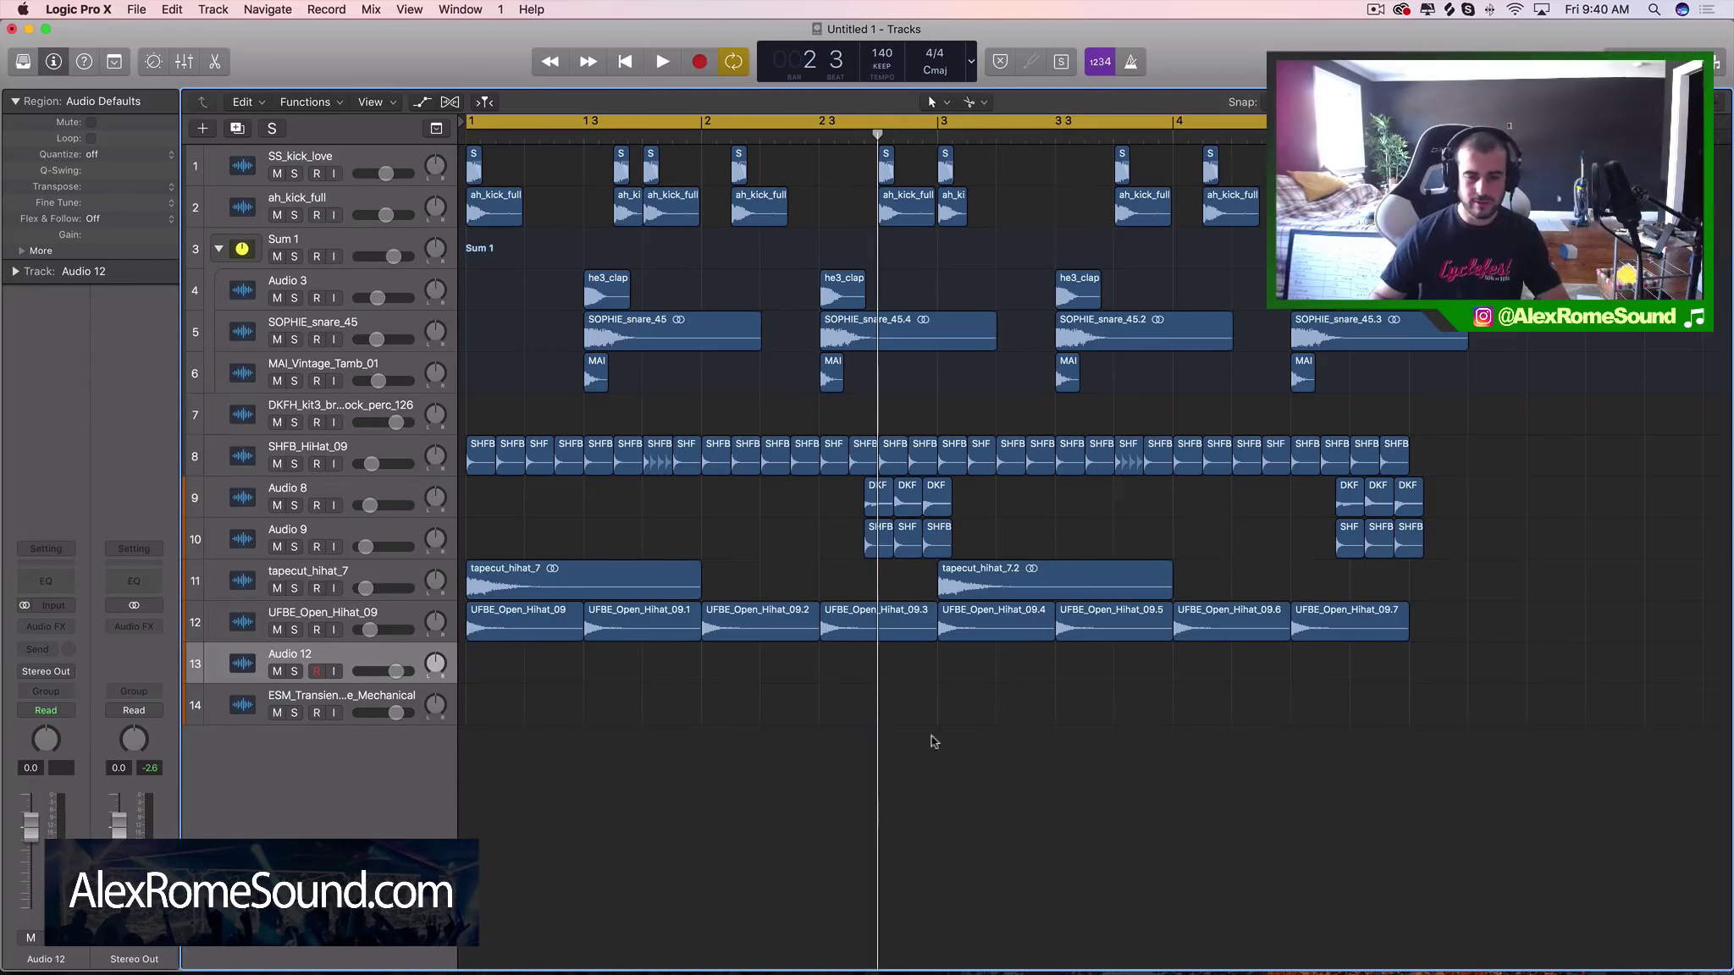
Step: Audition the fx samples in Splice and place FX_Oneshot_Sonar_Amin at bar 2 beat 3 on the track below Audio 12
{"action": "left_click", "coordinate": [1408, 7]}
{"action": "left_click", "coordinate": [1453, 8]}
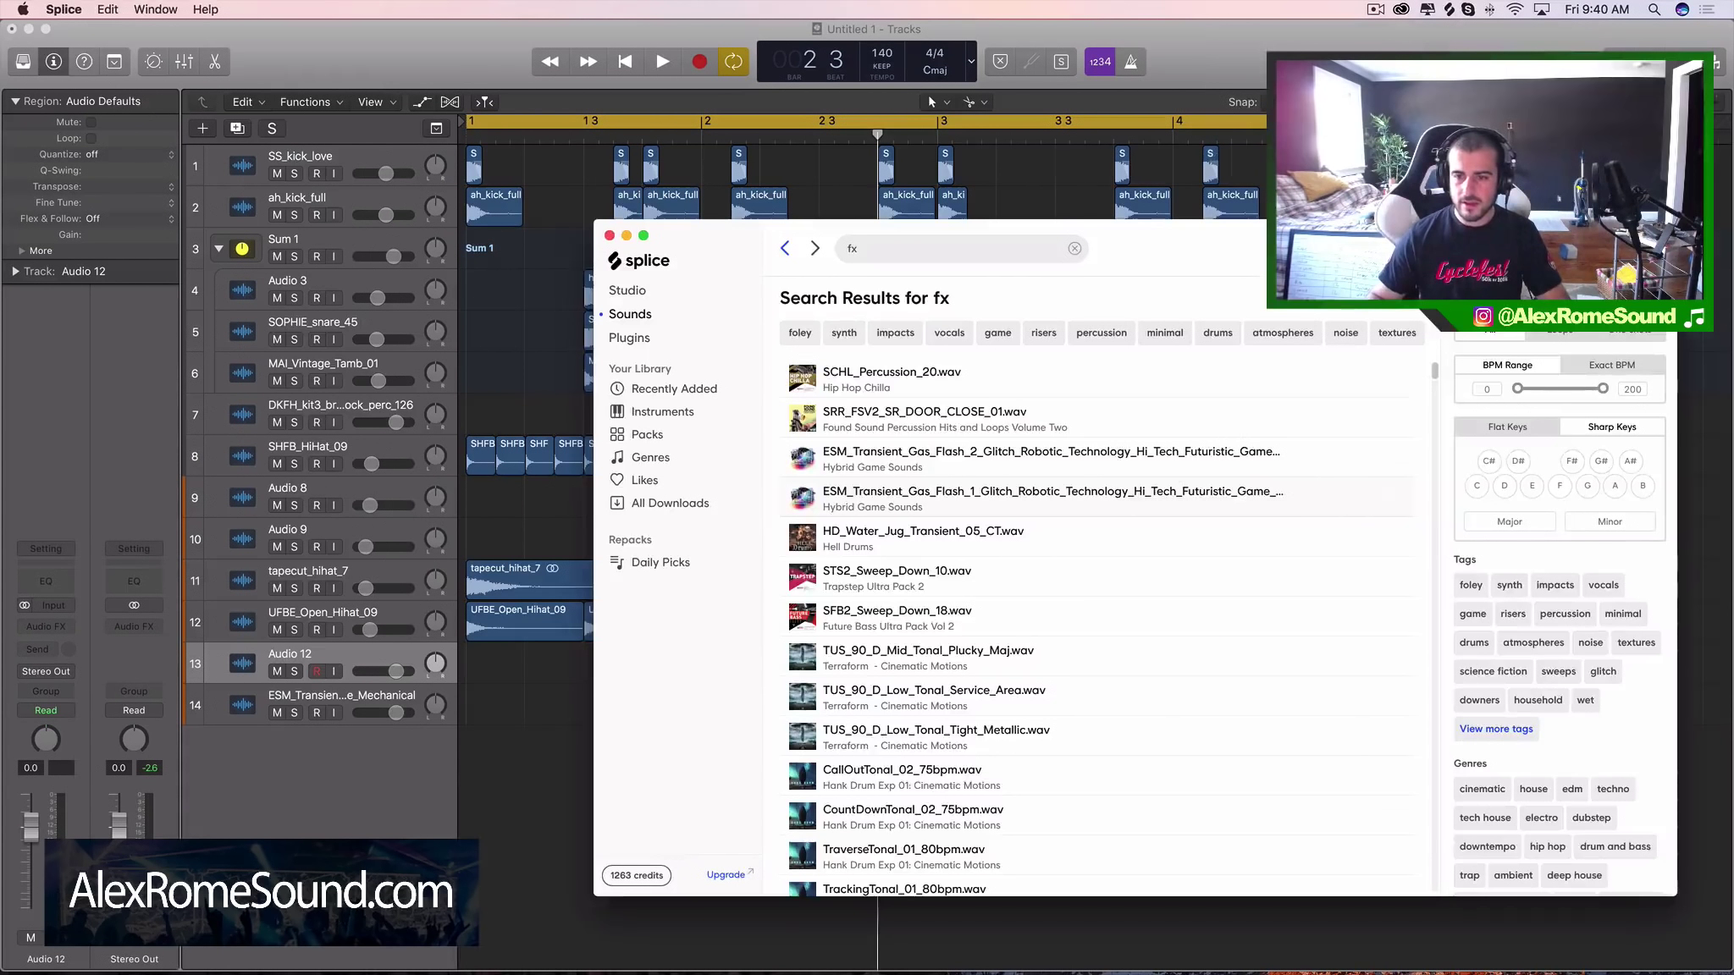
{"action": "left_click", "coordinate": [805, 657]}
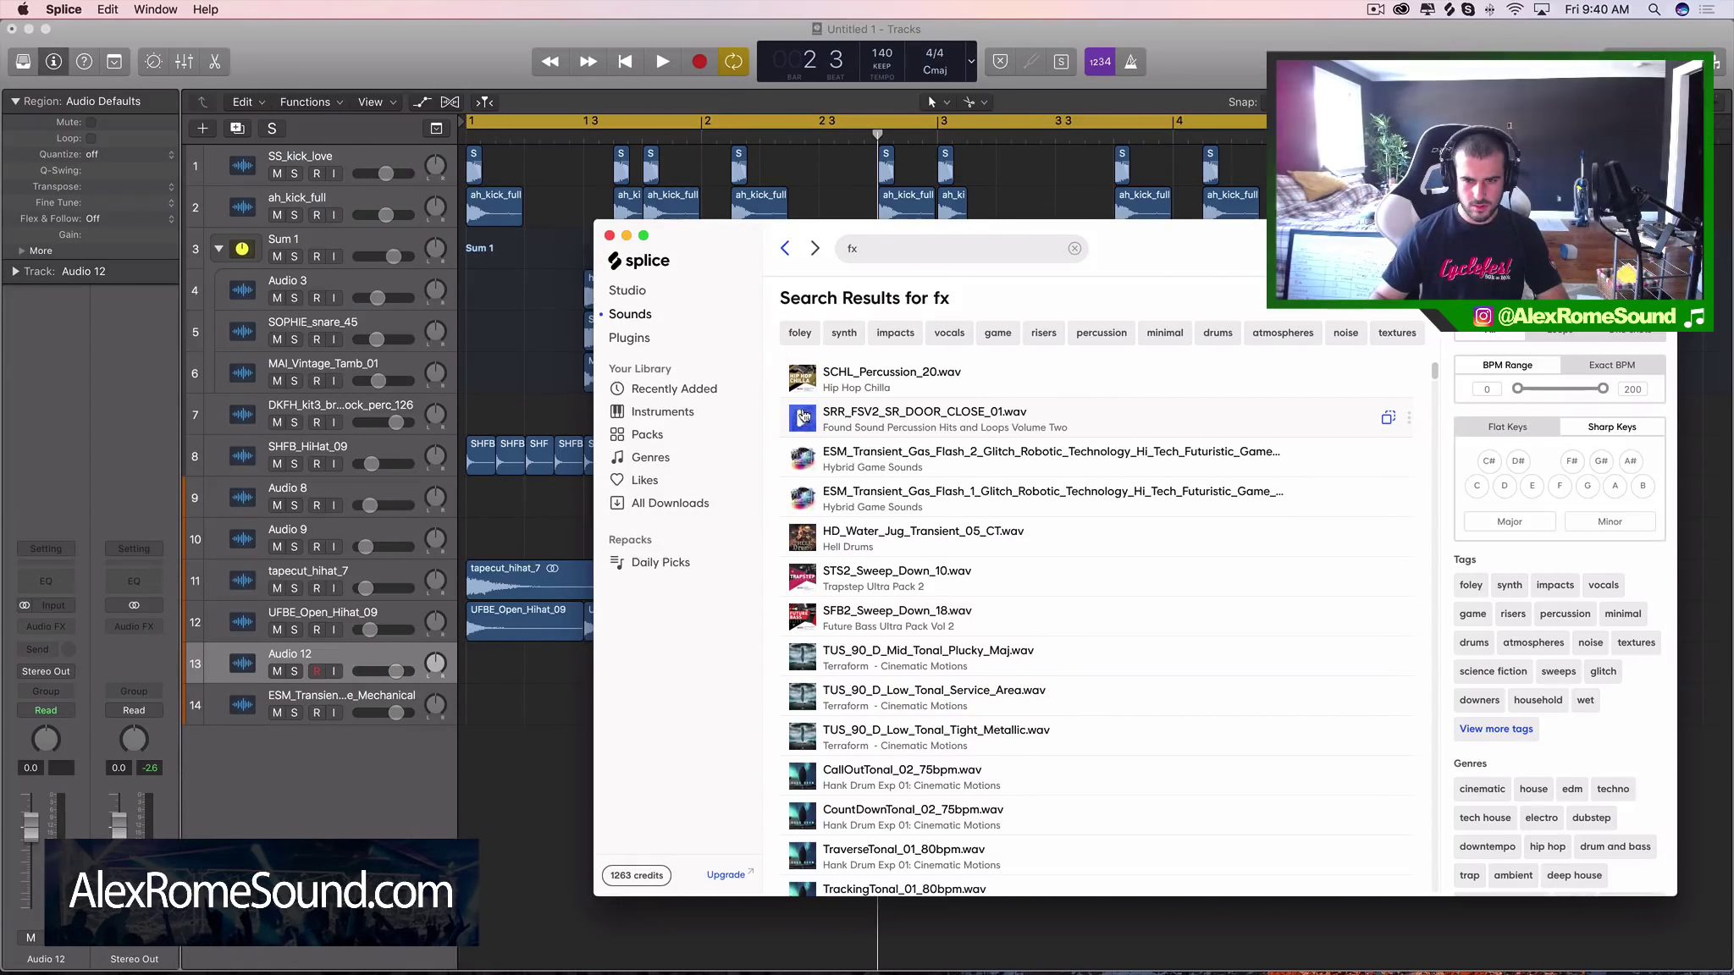
{"action": "scroll", "coordinate": [803, 415], "scroll_direction": "down", "scroll_amount": 3}
{"action": "left_click", "coordinate": [803, 604]}
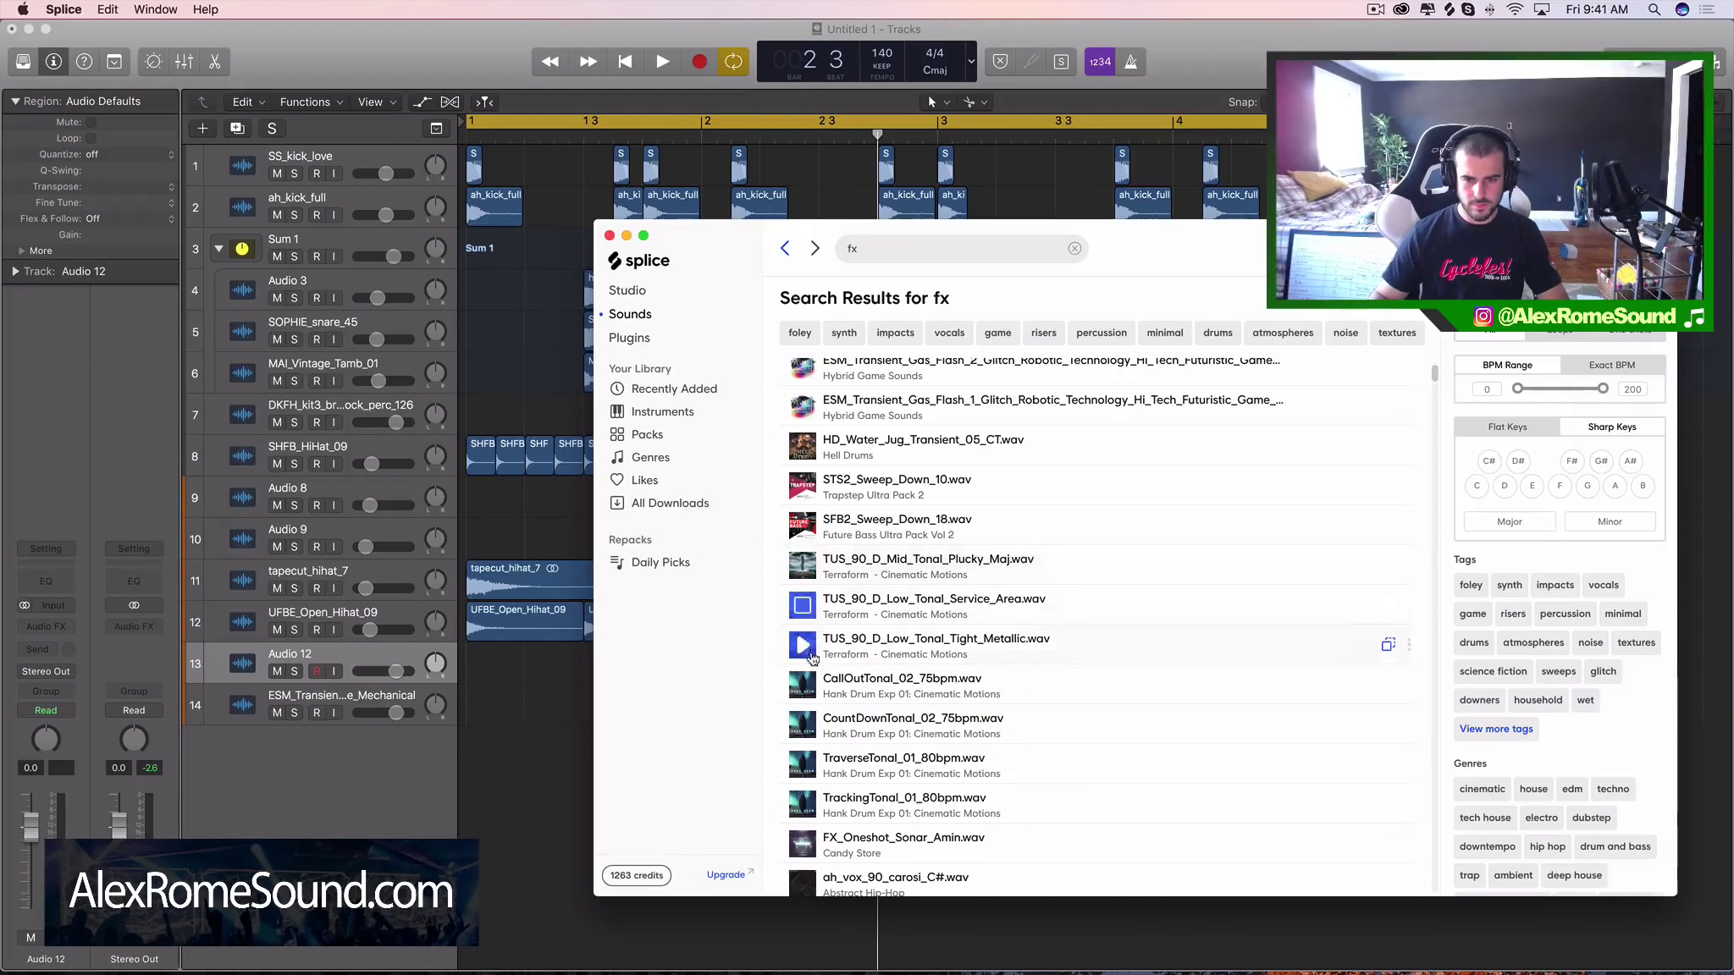
{"action": "left_click", "coordinate": [808, 735]}
{"action": "left_click", "coordinate": [803, 805]}
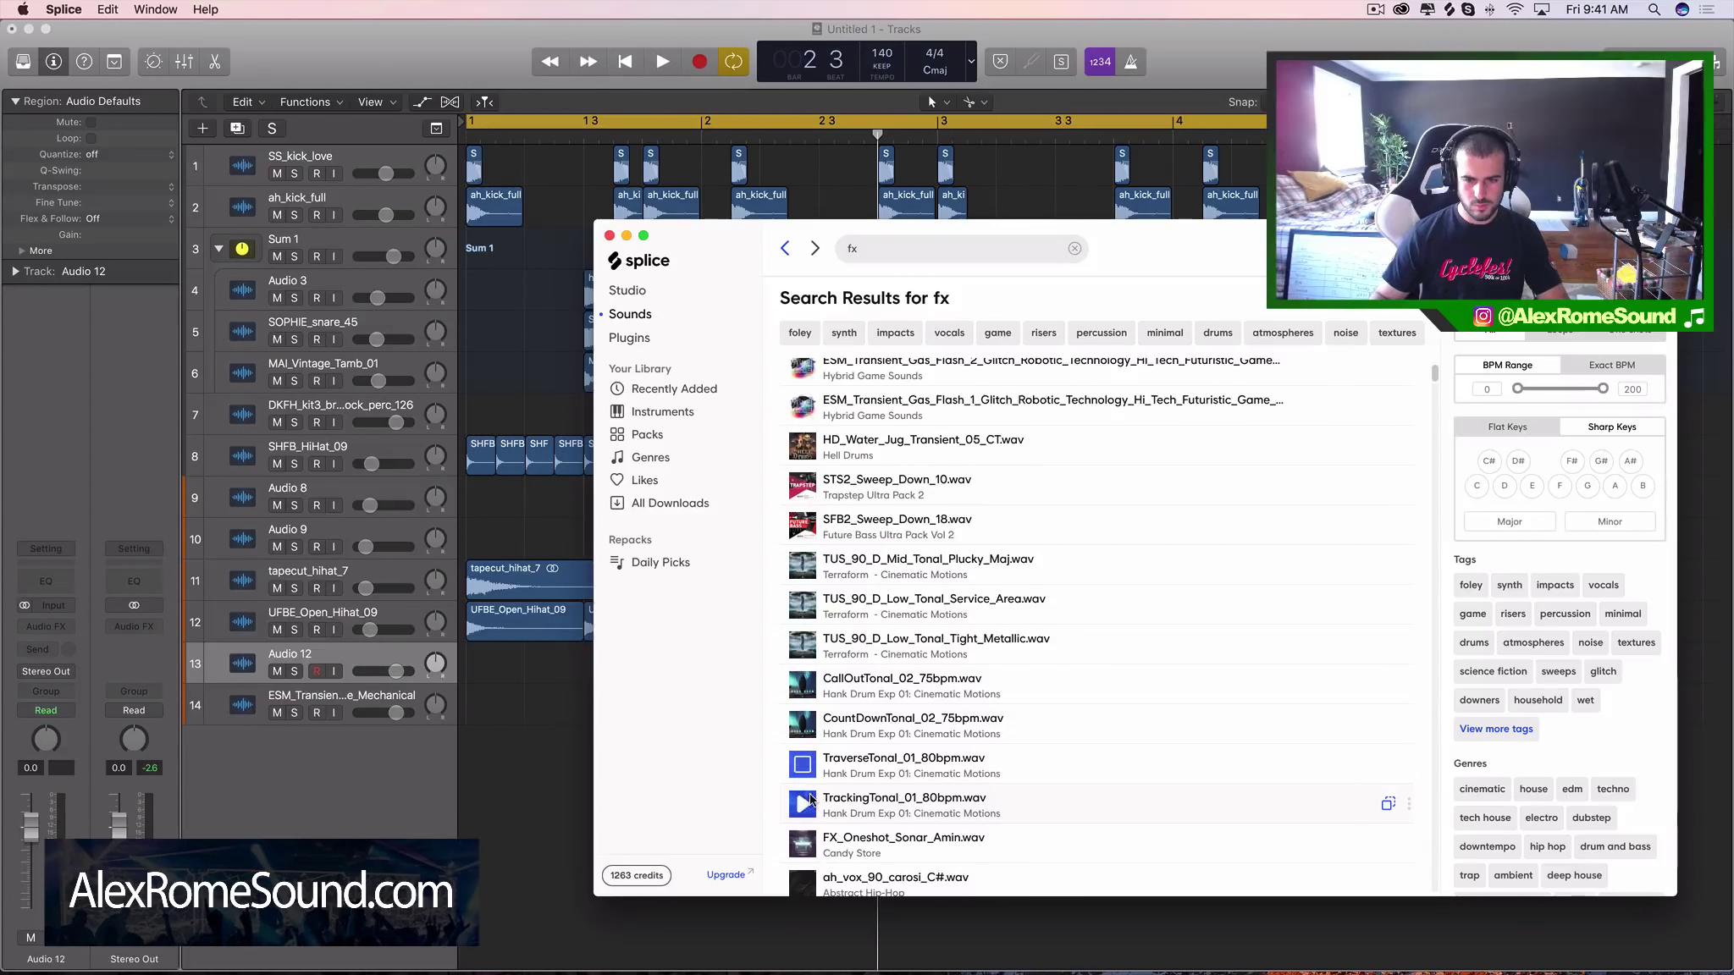
{"action": "scroll", "coordinate": [804, 694], "scroll_direction": "down", "scroll_amount": 5}
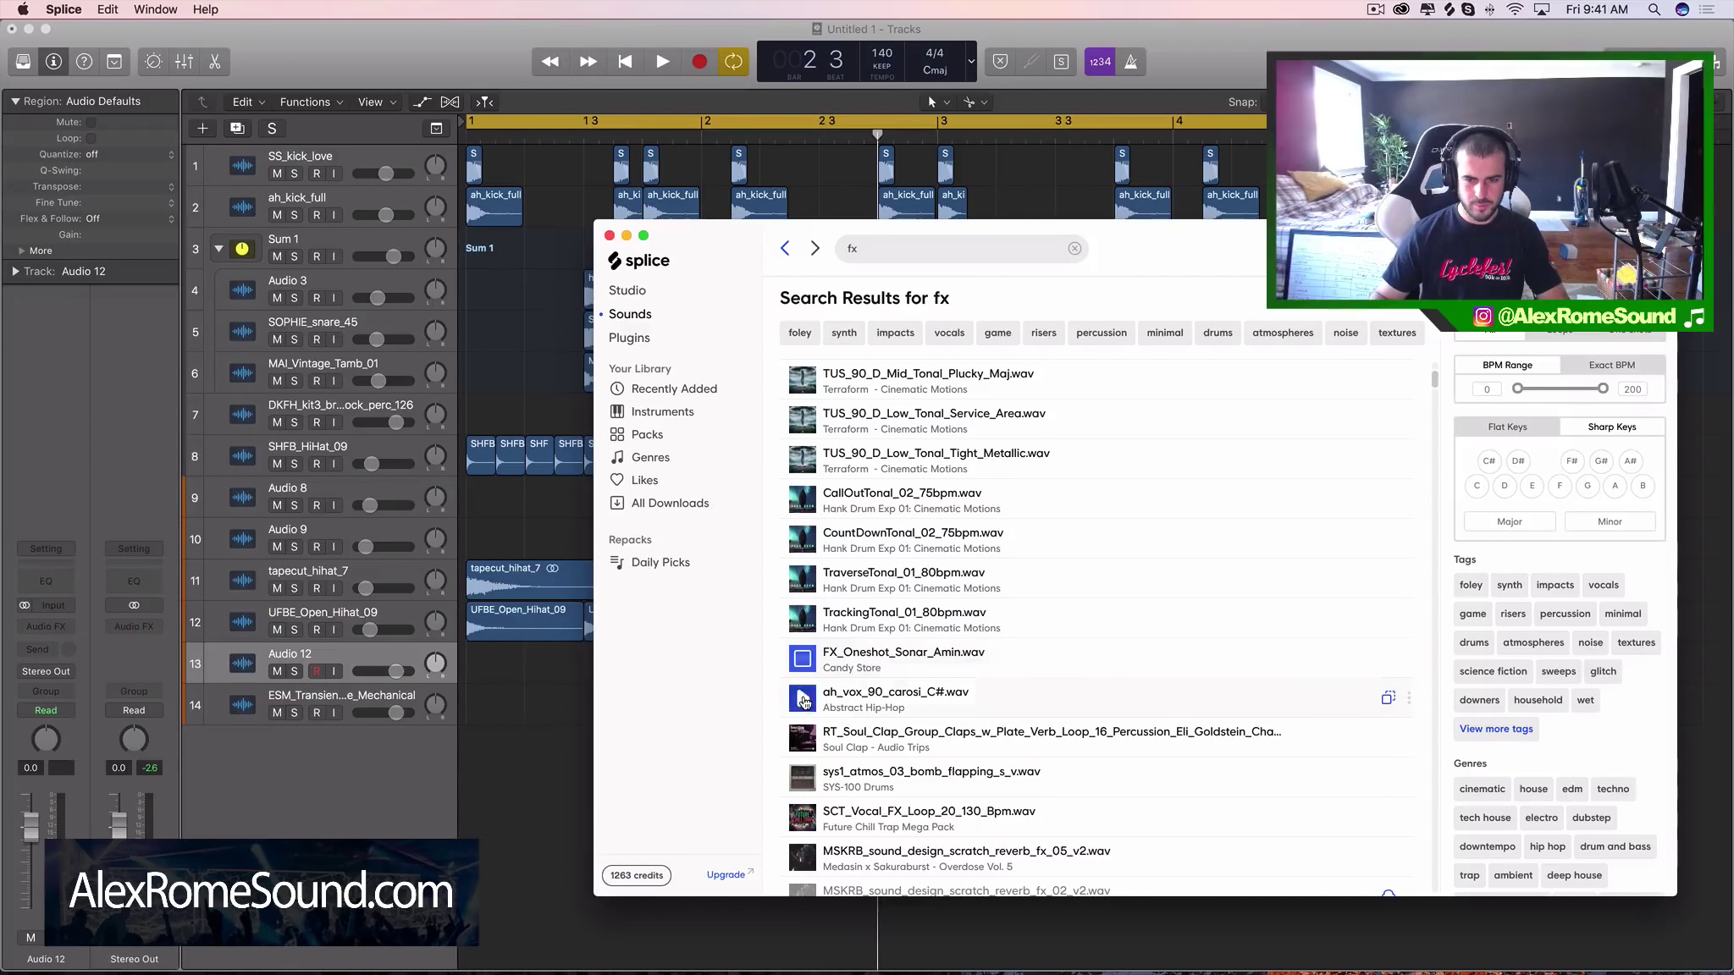
{"action": "left_click_drag", "start_coordinate": [803, 661], "coordinate": [891, 706]}
Step: Repeat the FX_Oneshot_Sonar_Amin region and move the copy to bar 4 beat 3
{"action": "key", "text": "cmd+r"}
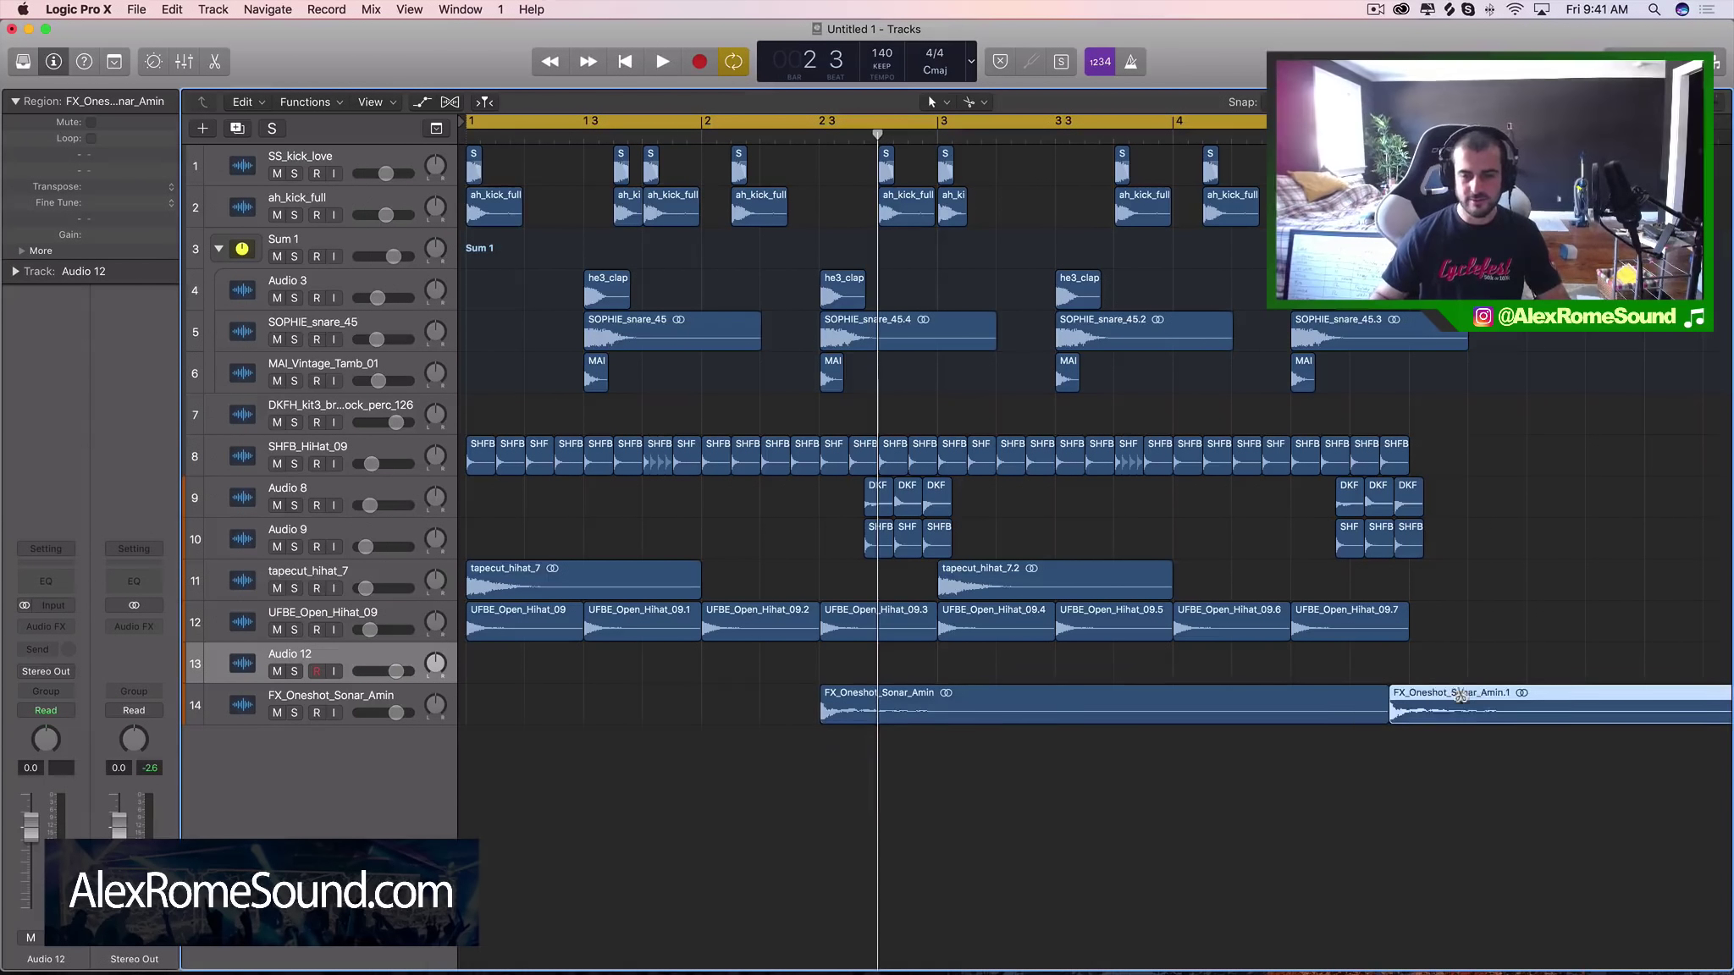
{"action": "left_click_drag", "start_coordinate": [1424, 687], "coordinate": [1359, 689]}
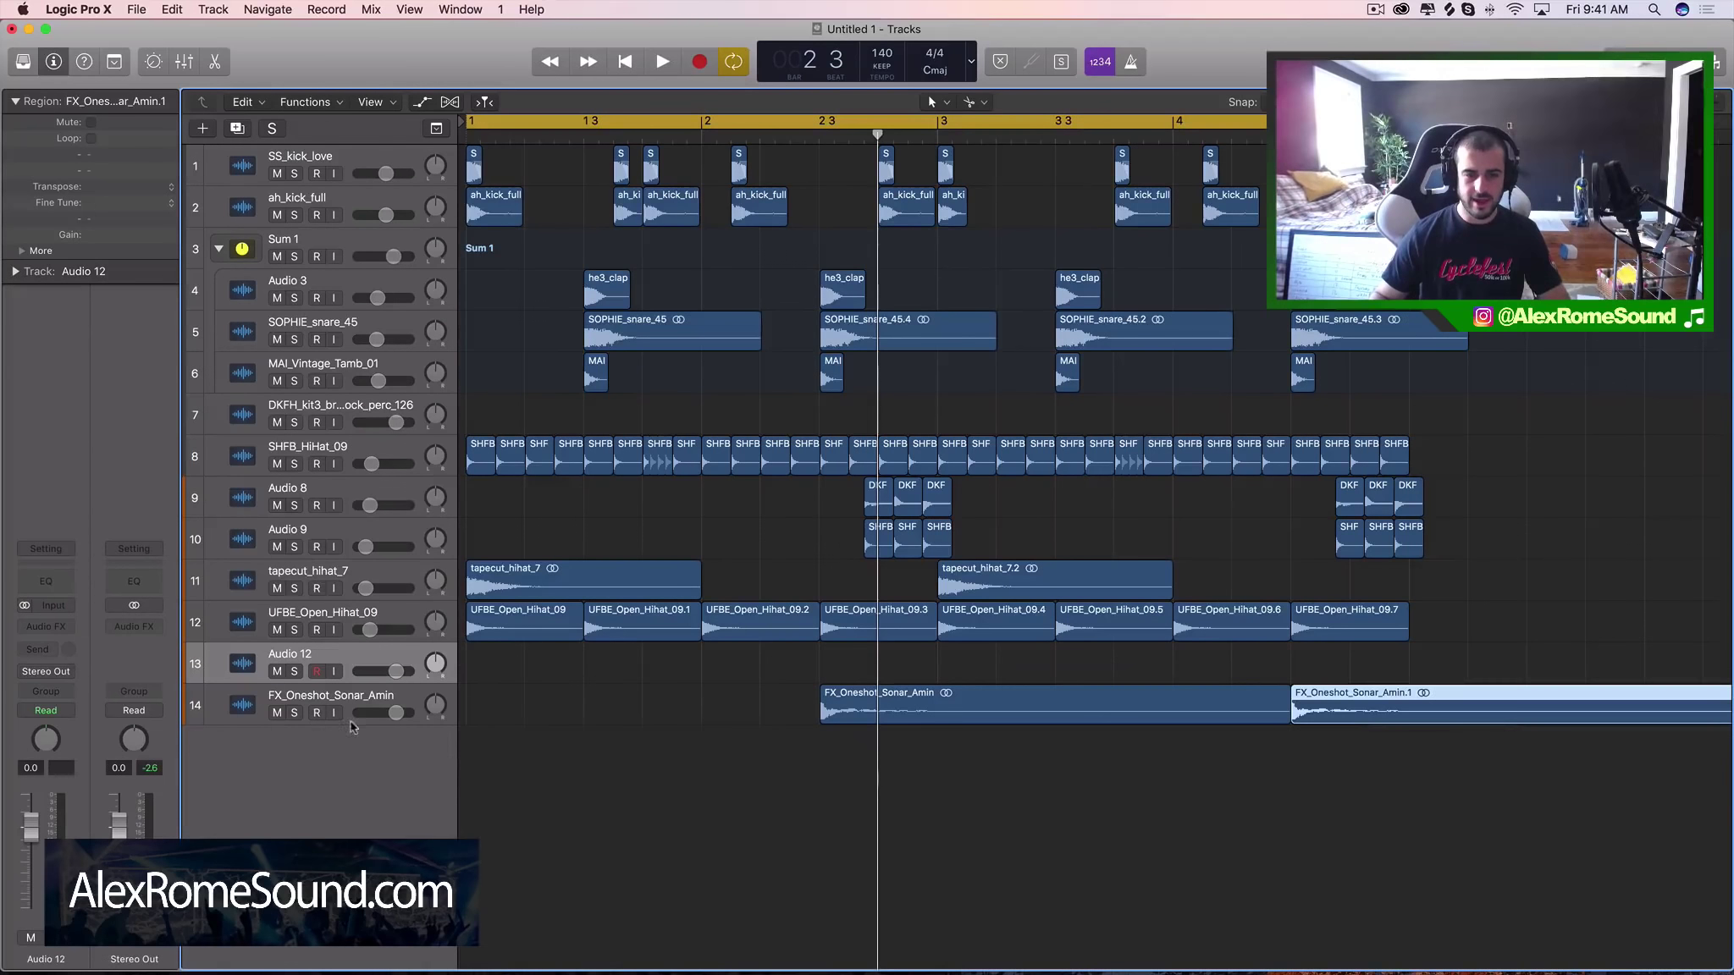
{"action": "left_click", "coordinate": [559, 673]}
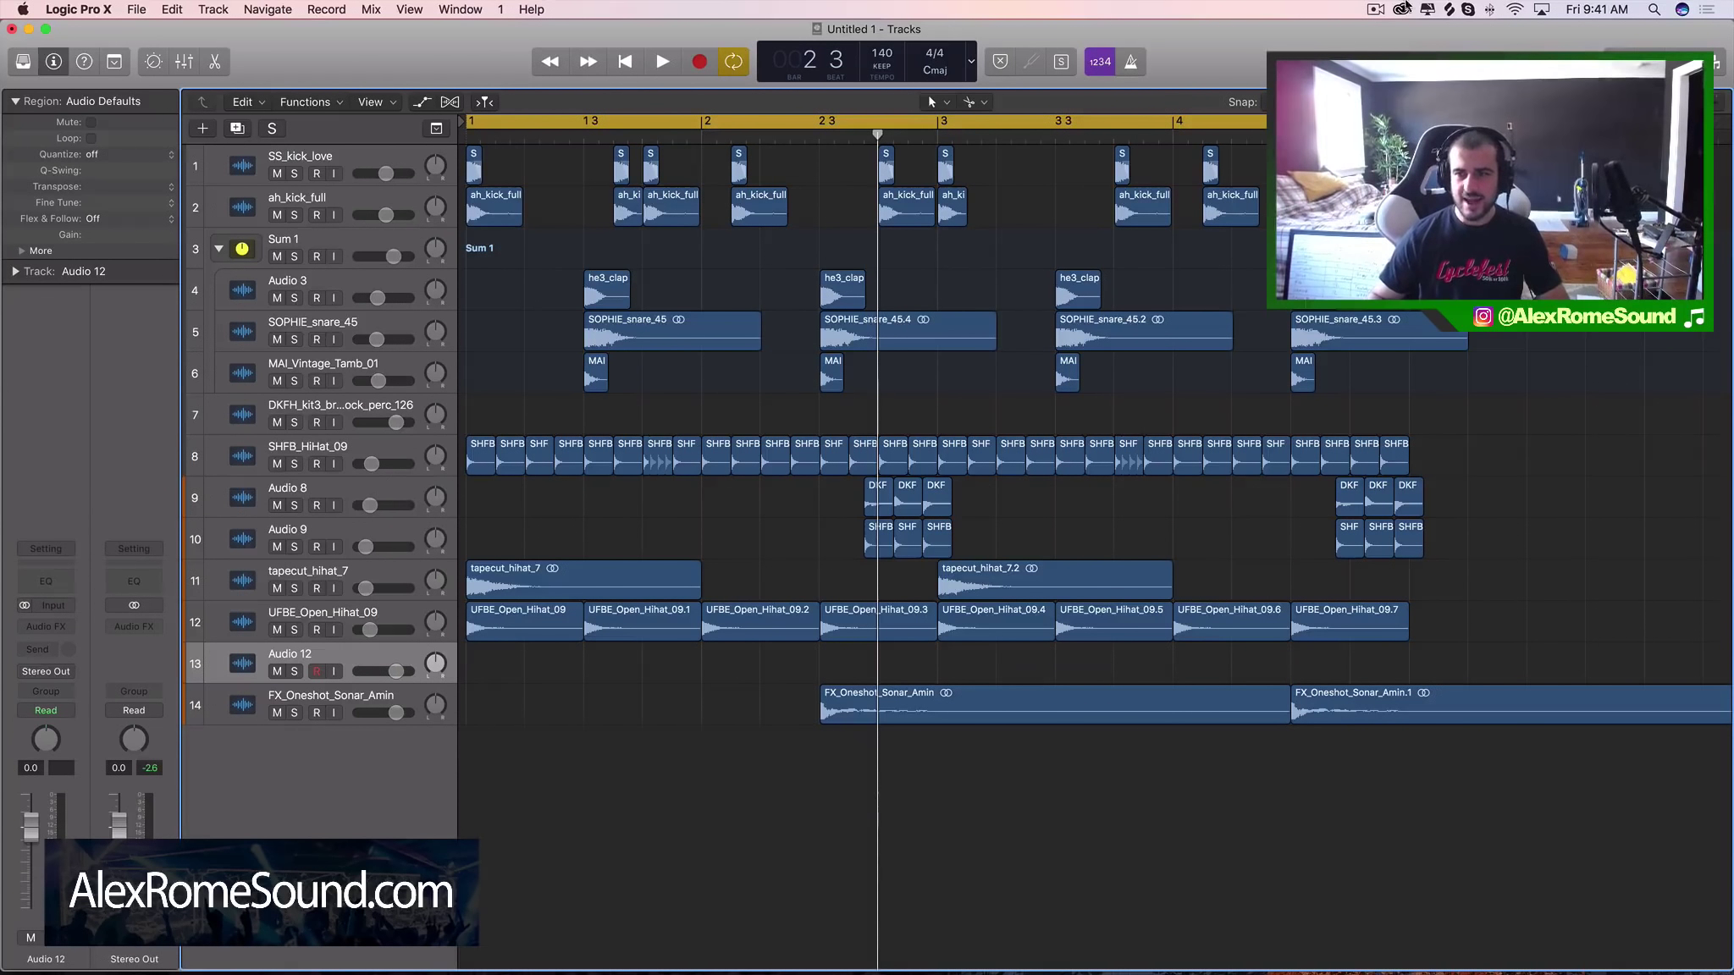
Step: Audition more fx samples in Splice and place the RT_Soul_Clap_Group_Claps loop at bar 1 on a new track below FX_Oneshot_Sonar_Amin
{"action": "key", "text": "super+Tab"}
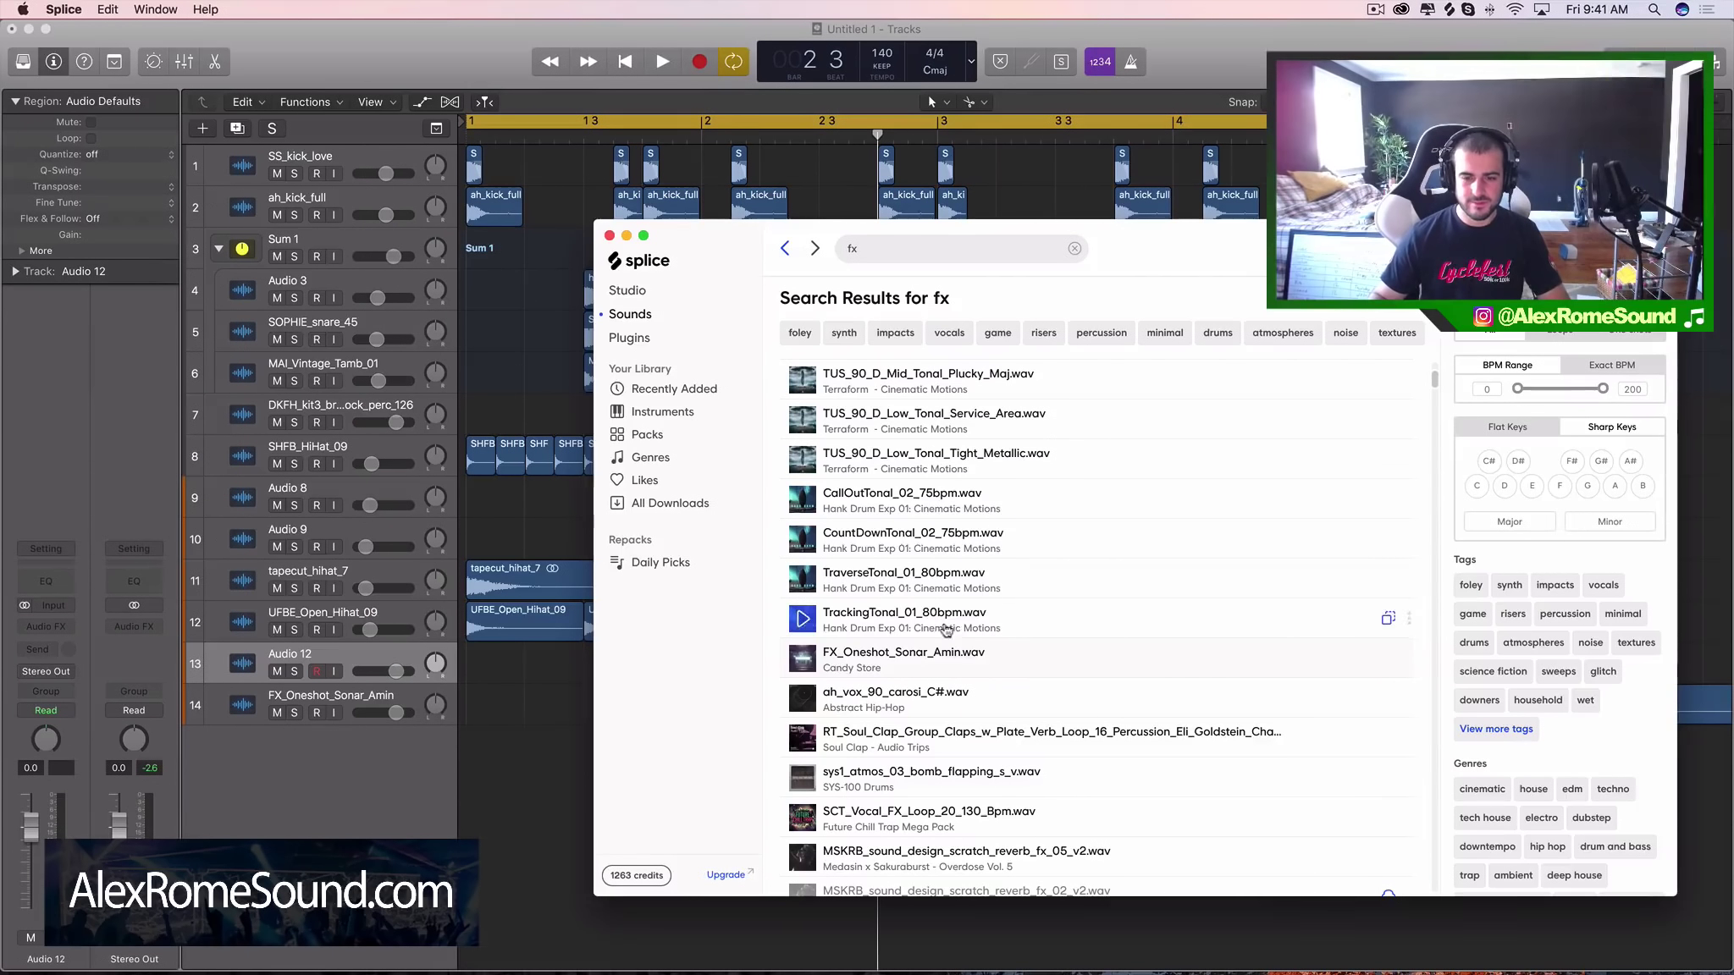
{"action": "left_click", "coordinate": [802, 699]}
{"action": "left_click", "coordinate": [806, 738]}
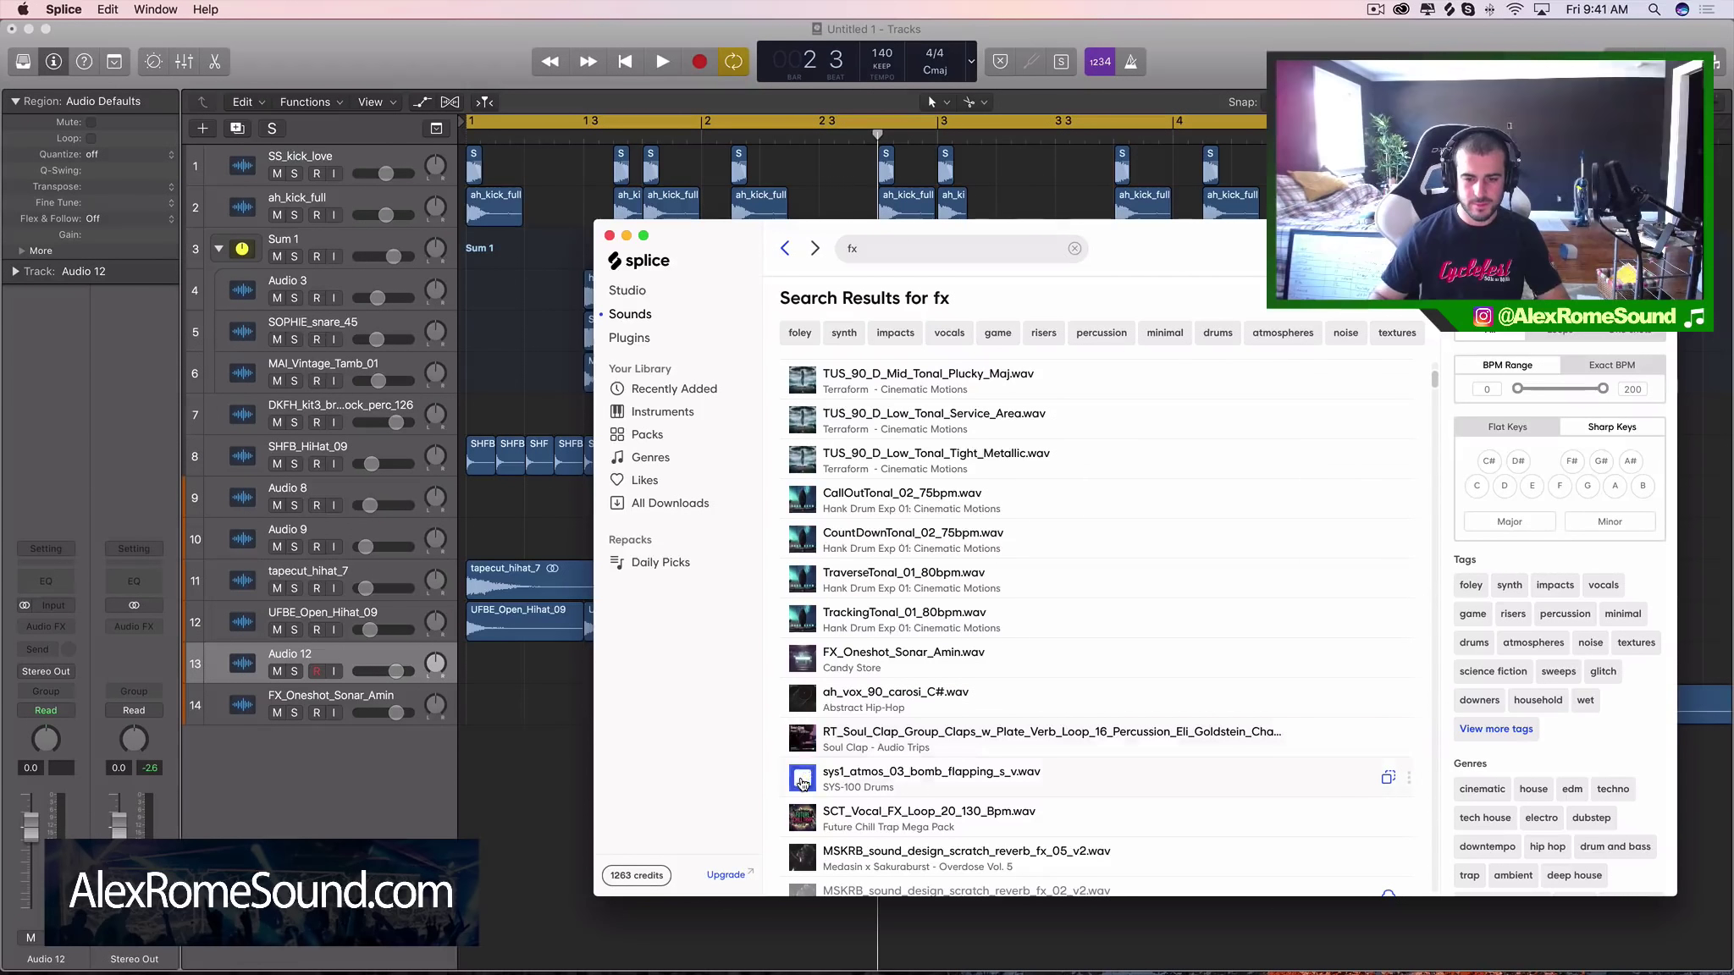
{"action": "left_click", "coordinate": [806, 743]}
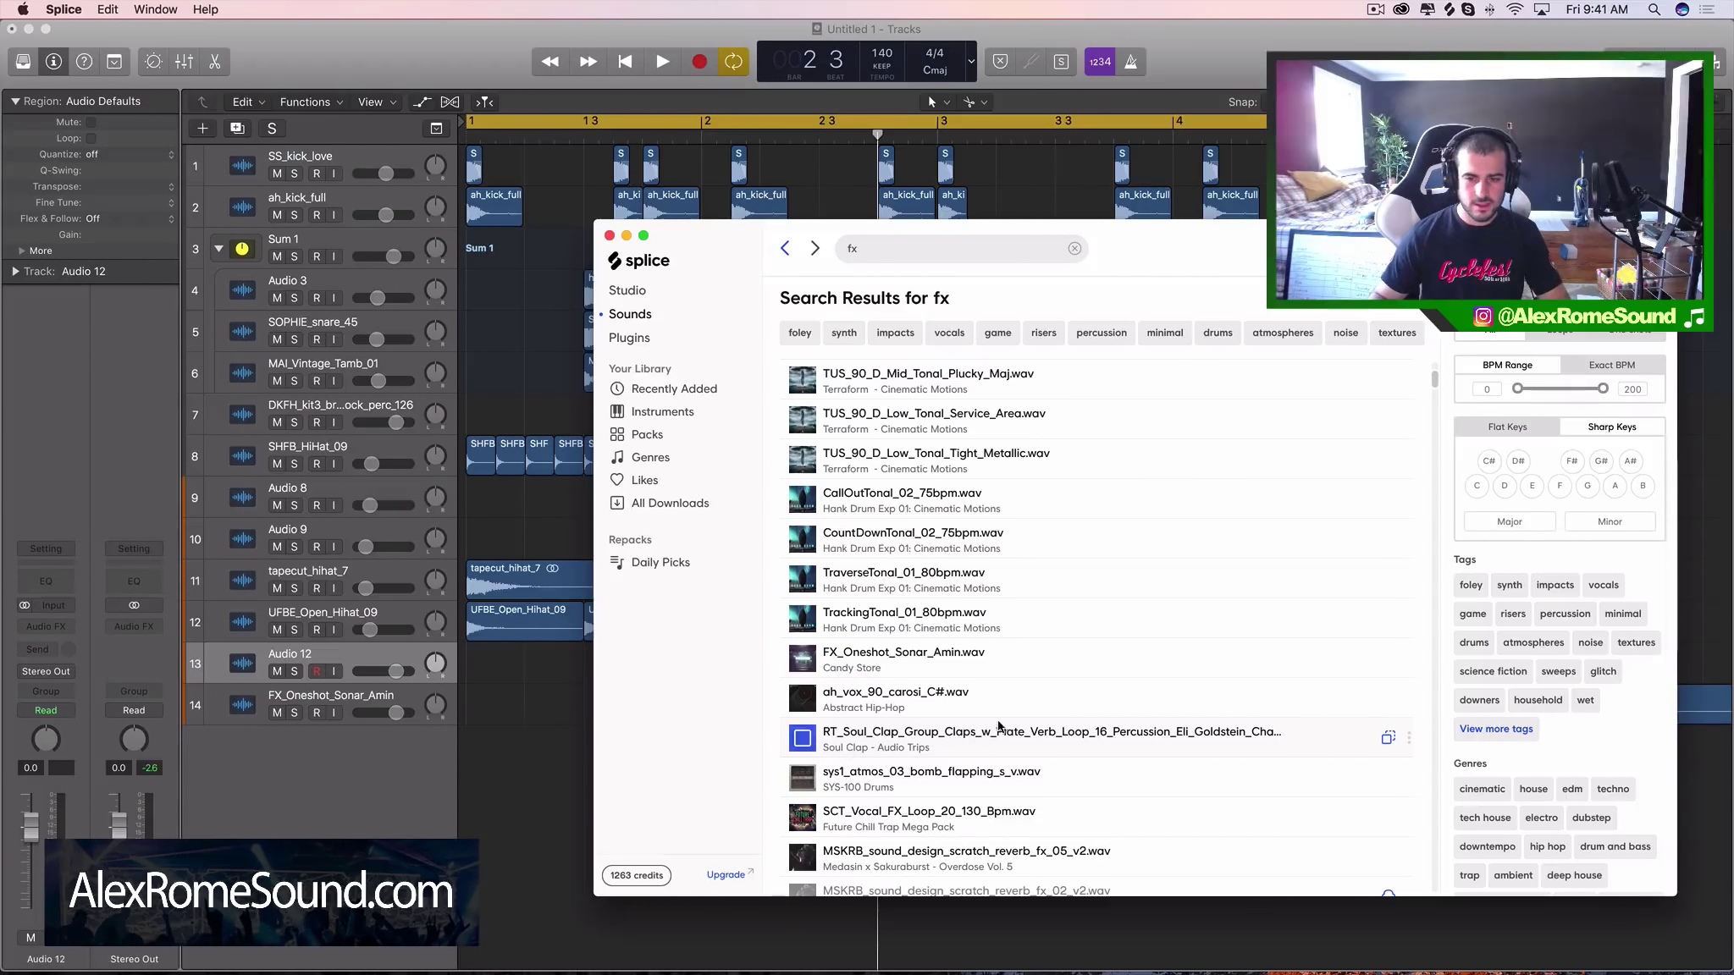
{"action": "left_click_drag", "start_coordinate": [904, 730], "coordinate": [504, 838]}
{"action": "left_click", "coordinate": [504, 838]}
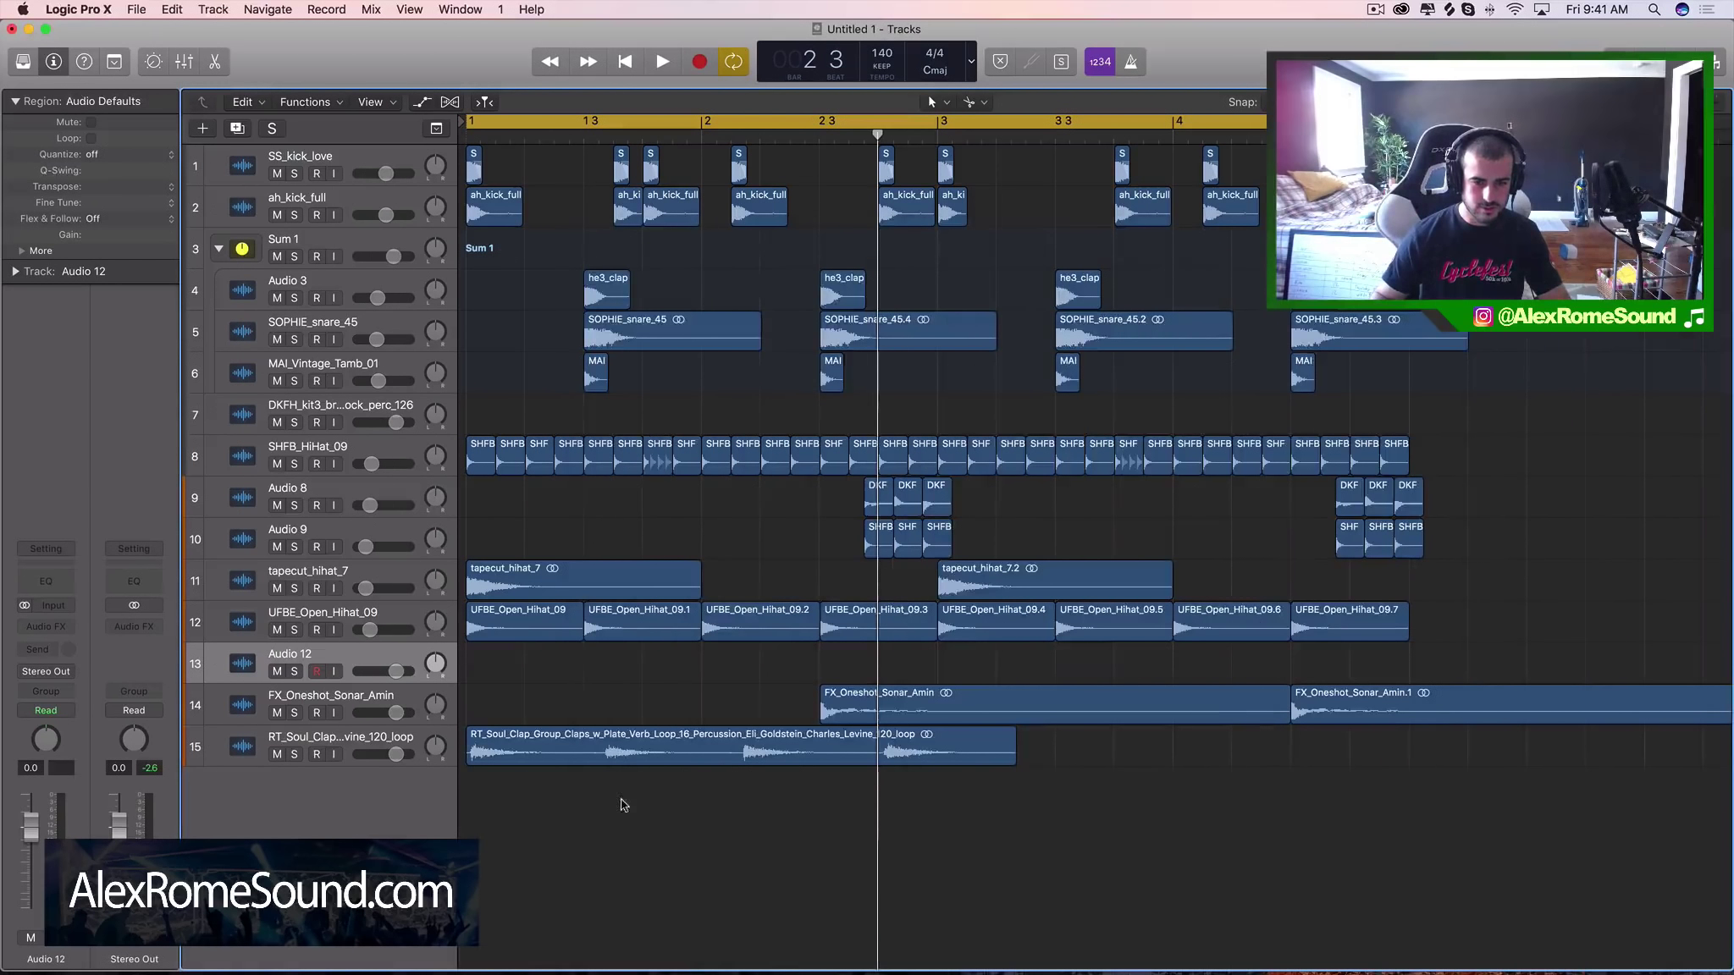
Step: Shorten the RT_Soul_Clap region to its first clap, solo its track and play it back
{"action": "left_click_drag", "start_coordinate": [1015, 758], "coordinate": [602, 753]}
{"action": "left_click", "coordinate": [288, 758]}
{"action": "left_click", "coordinate": [294, 755]}
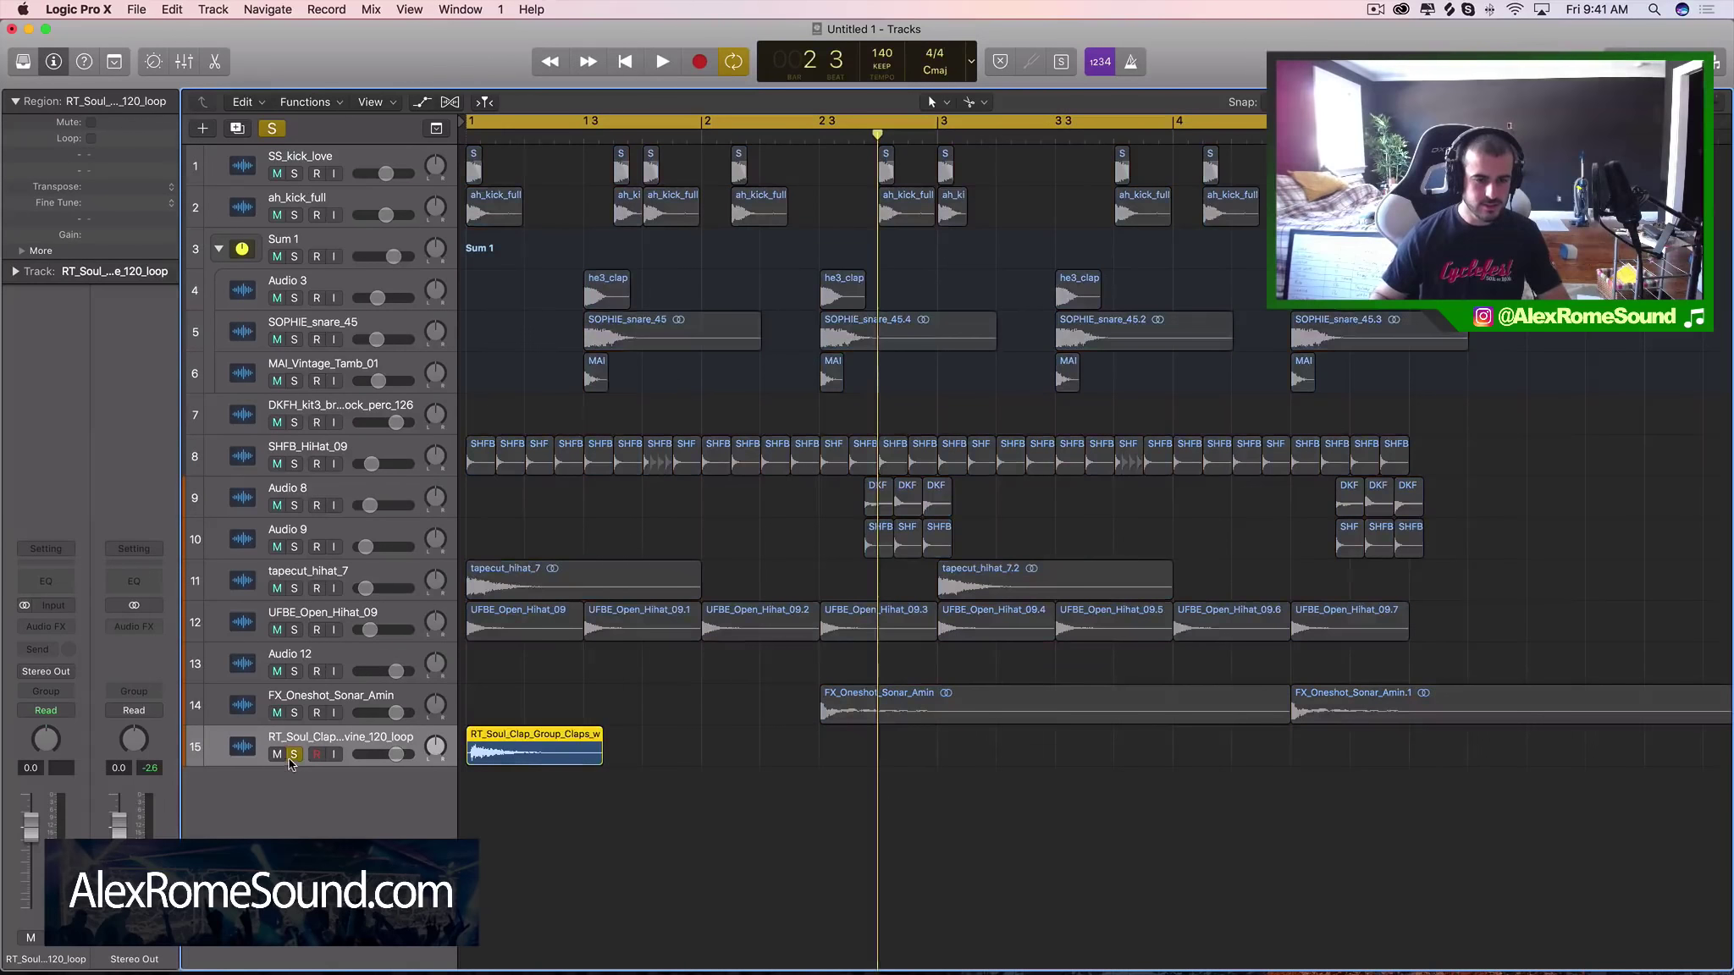
{"action": "key", "text": "space"}
{"action": "key", "text": "space"}
Step: Insert the stereo ValhallaVintageVerb reverb on the RT_Soul_Clap track
{"action": "left_click", "coordinate": [47, 625]}
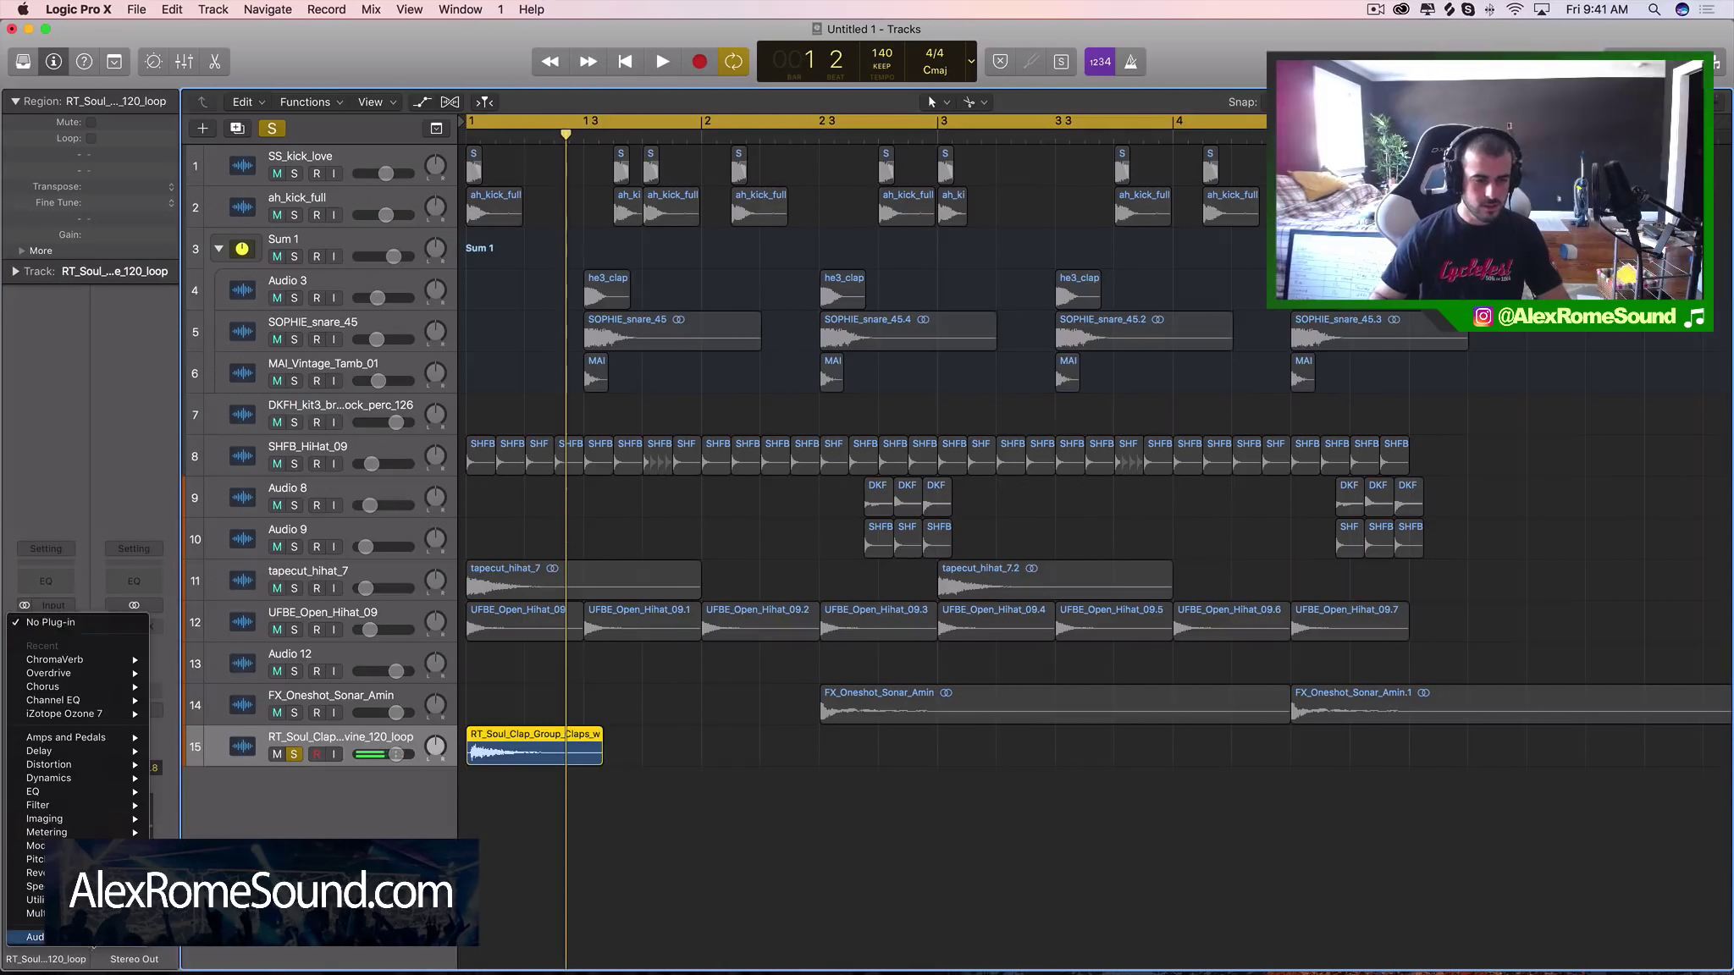
{"action": "mouse_move", "coordinate": [51, 938]}
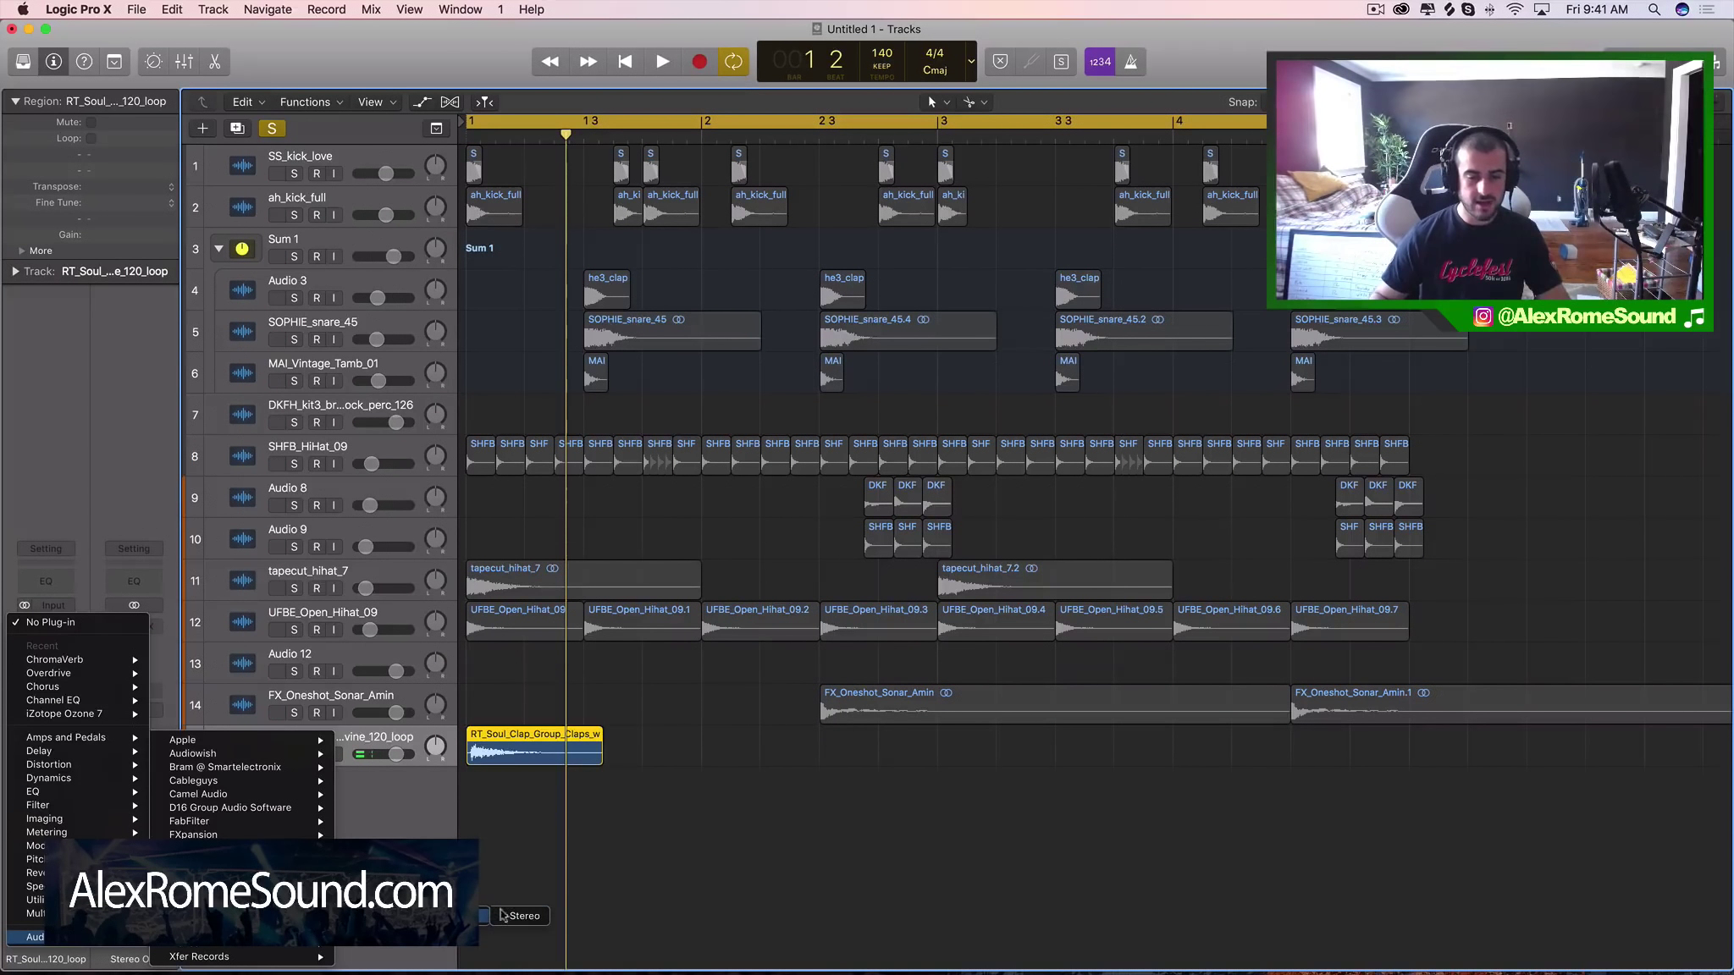
{"action": "left_click", "coordinate": [522, 916]}
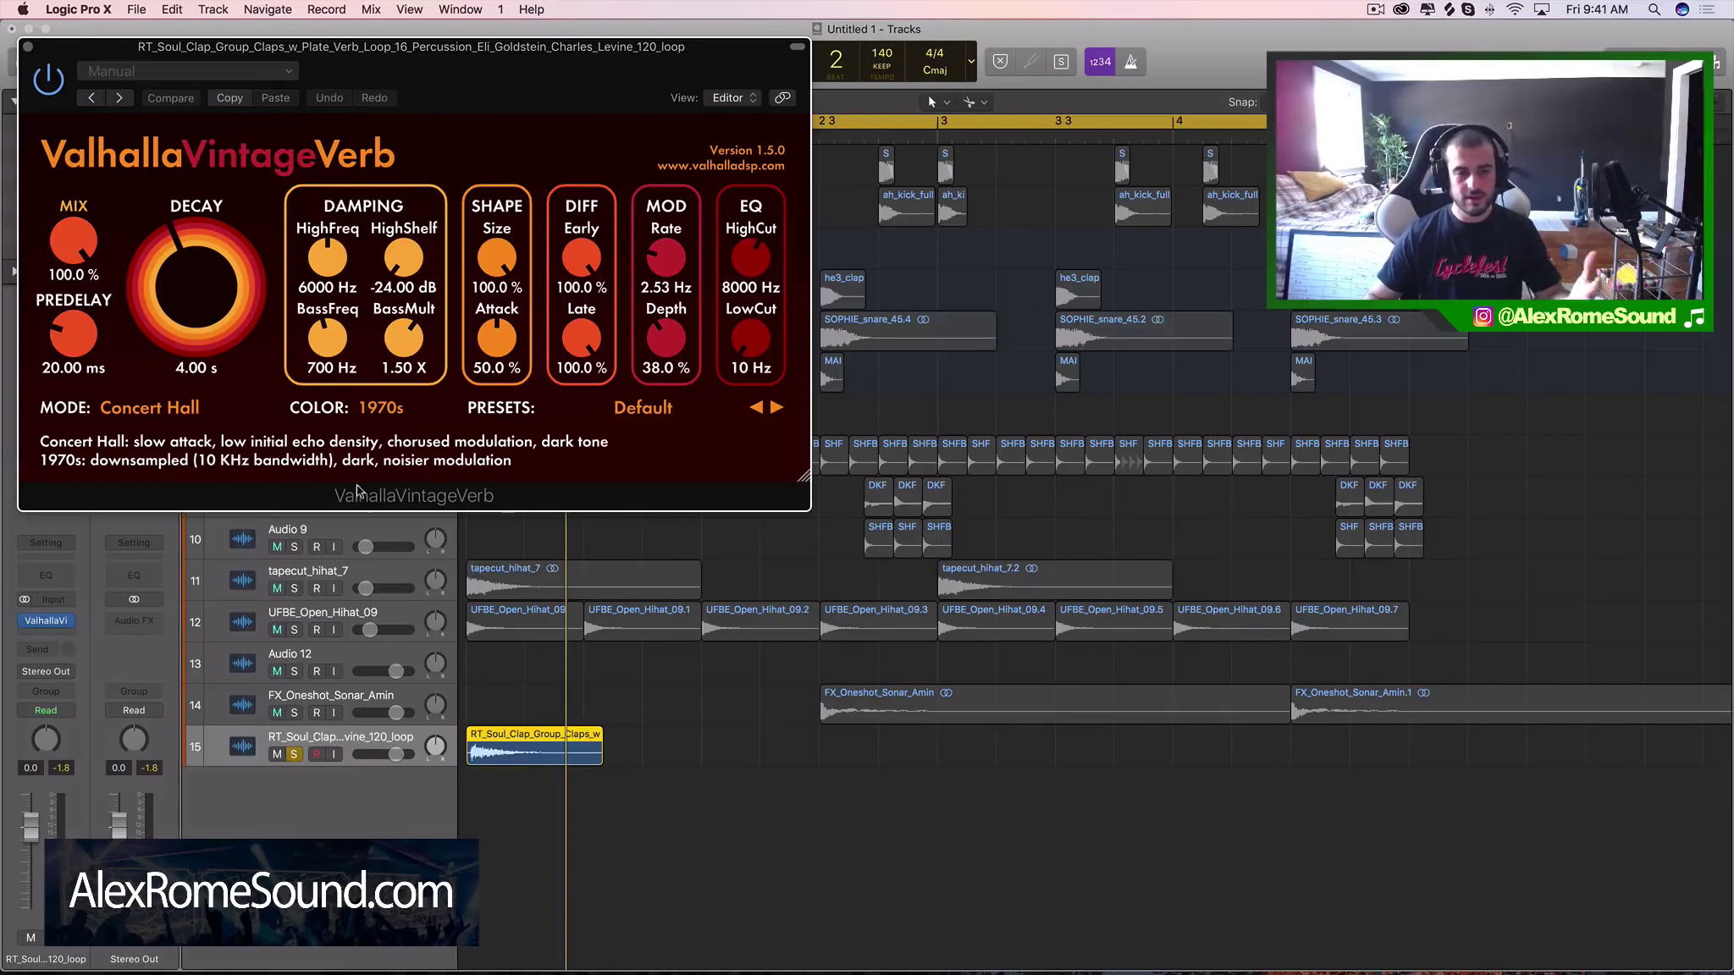
Step: Set the ValhallaVintageVerb mix to 99.6 % and decay to 6.13 s while listening, and close the plug-in
{"action": "left_click_drag", "start_coordinate": [78, 242], "coordinate": [79, 243]}
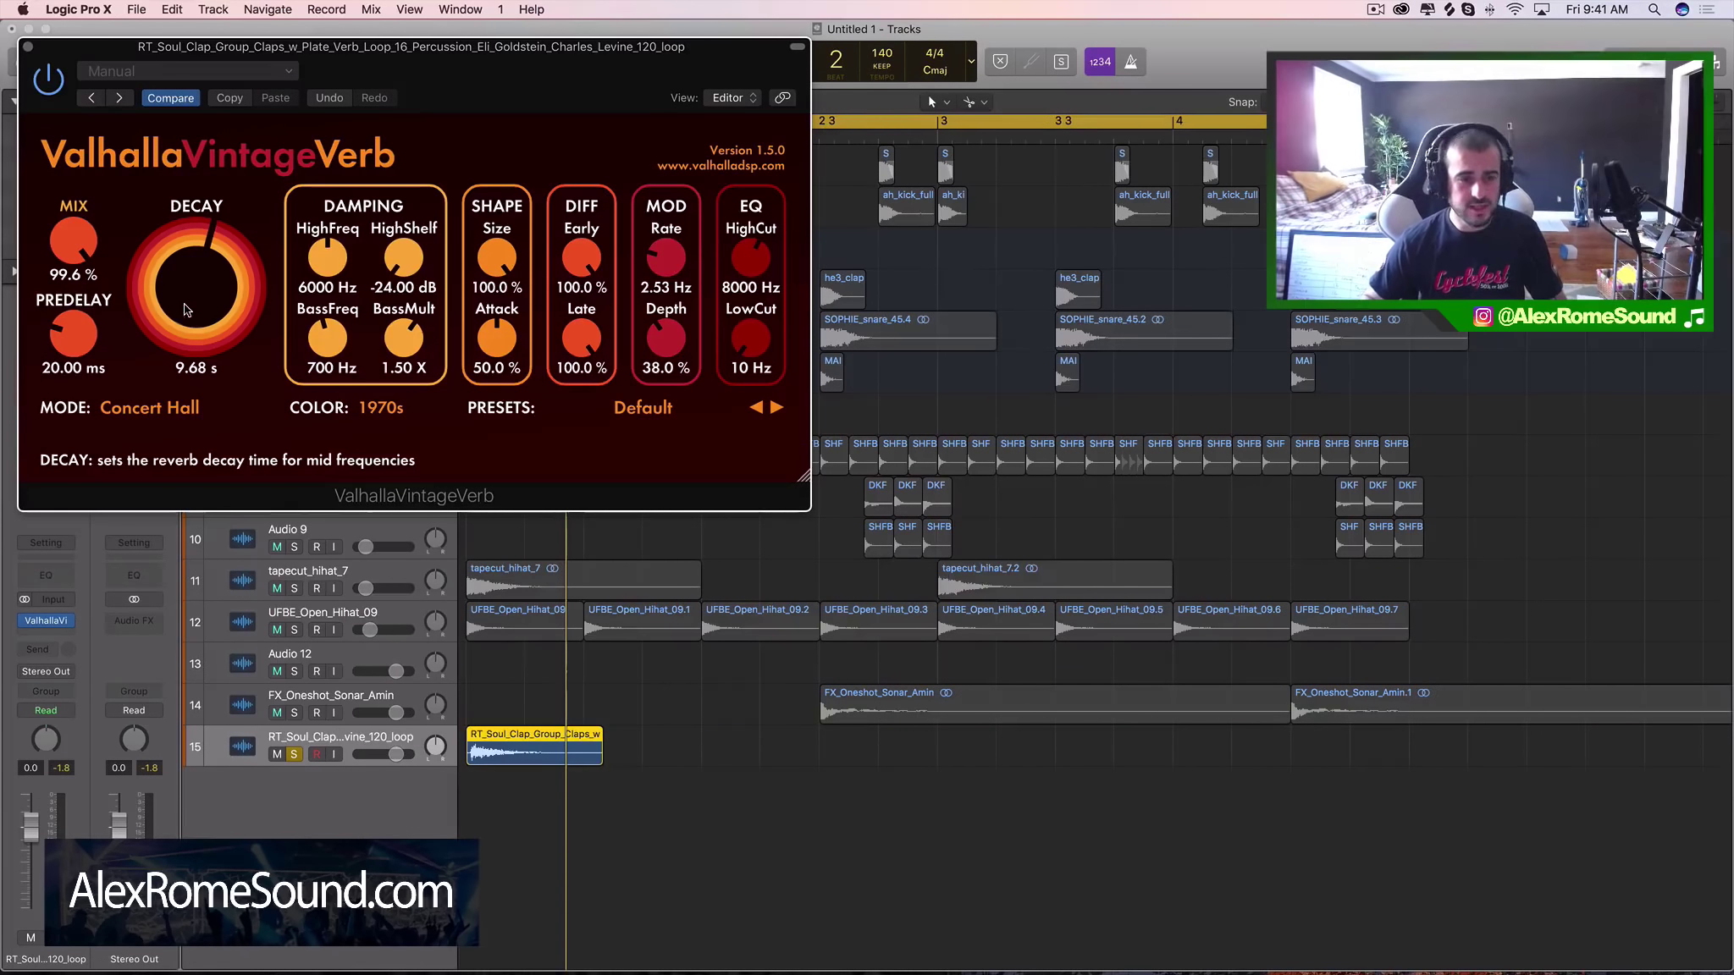
{"action": "left_click_drag", "start_coordinate": [179, 314], "coordinate": [196, 298]}
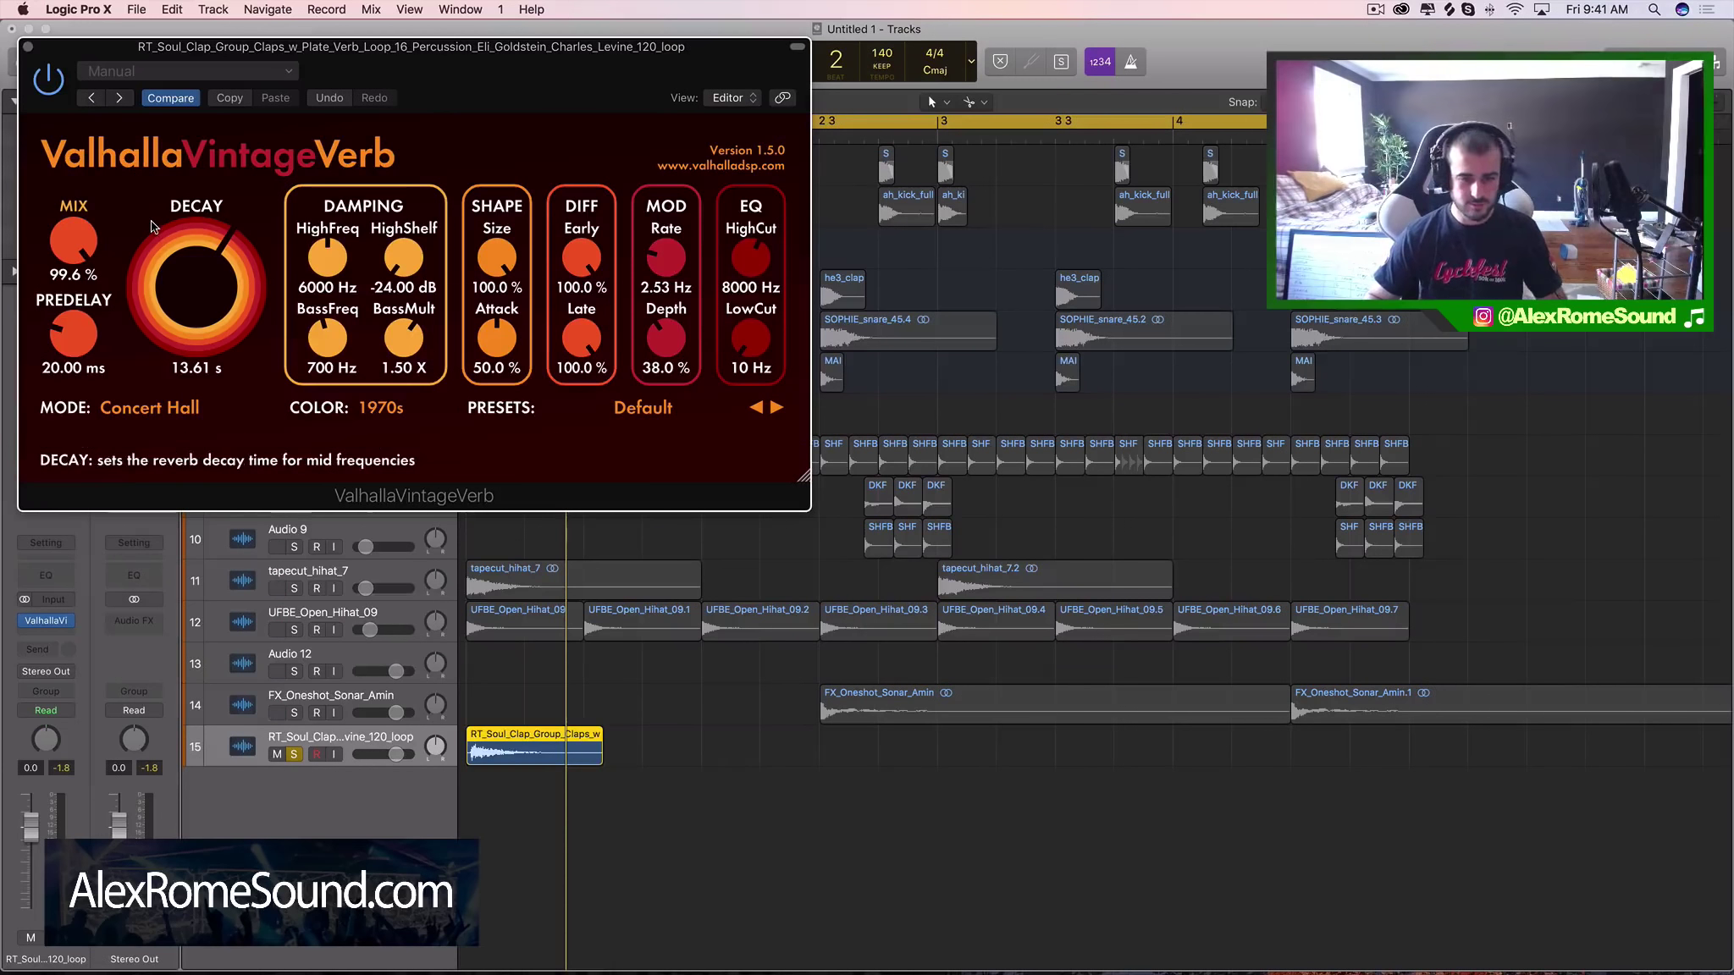
{"action": "key", "text": "space"}
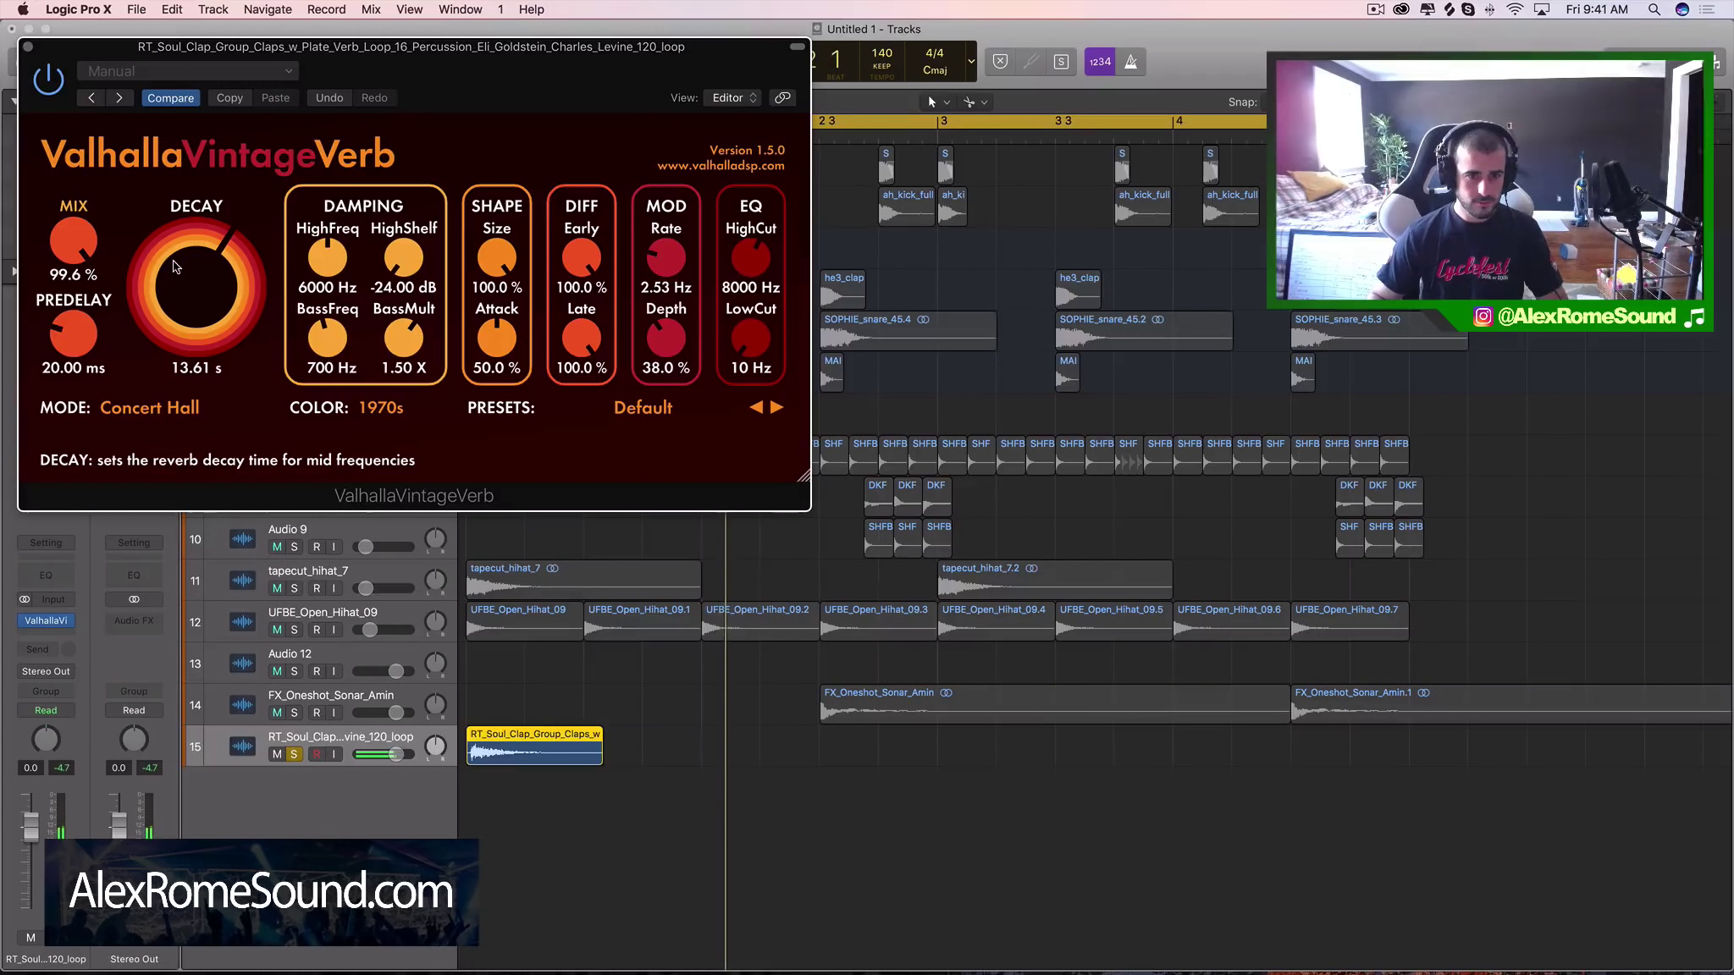
{"action": "left_click_drag", "start_coordinate": [178, 278], "coordinate": [170, 307]}
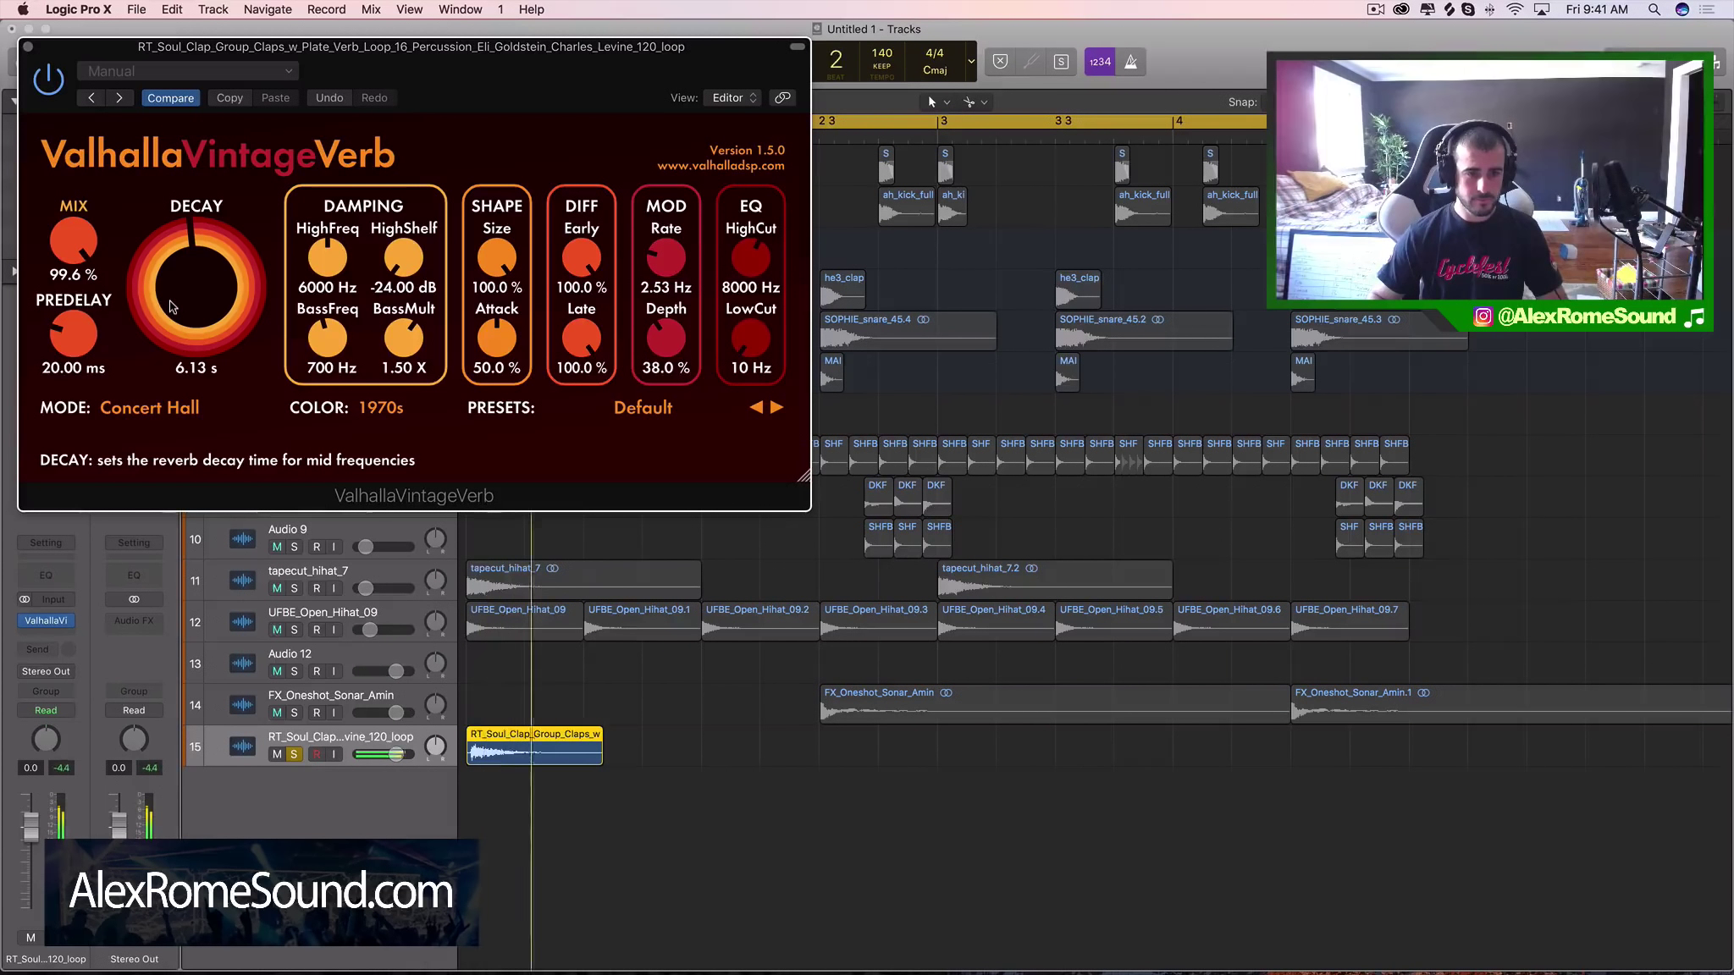
{"action": "left_click", "coordinate": [28, 48]}
Step: Unsolo the RT_Soul_Clap track and, during playback, lower its volume to about -13.8 dB and reduce the FX_Oneshot_Sonar_Amin volume
{"action": "left_click", "coordinate": [293, 754]}
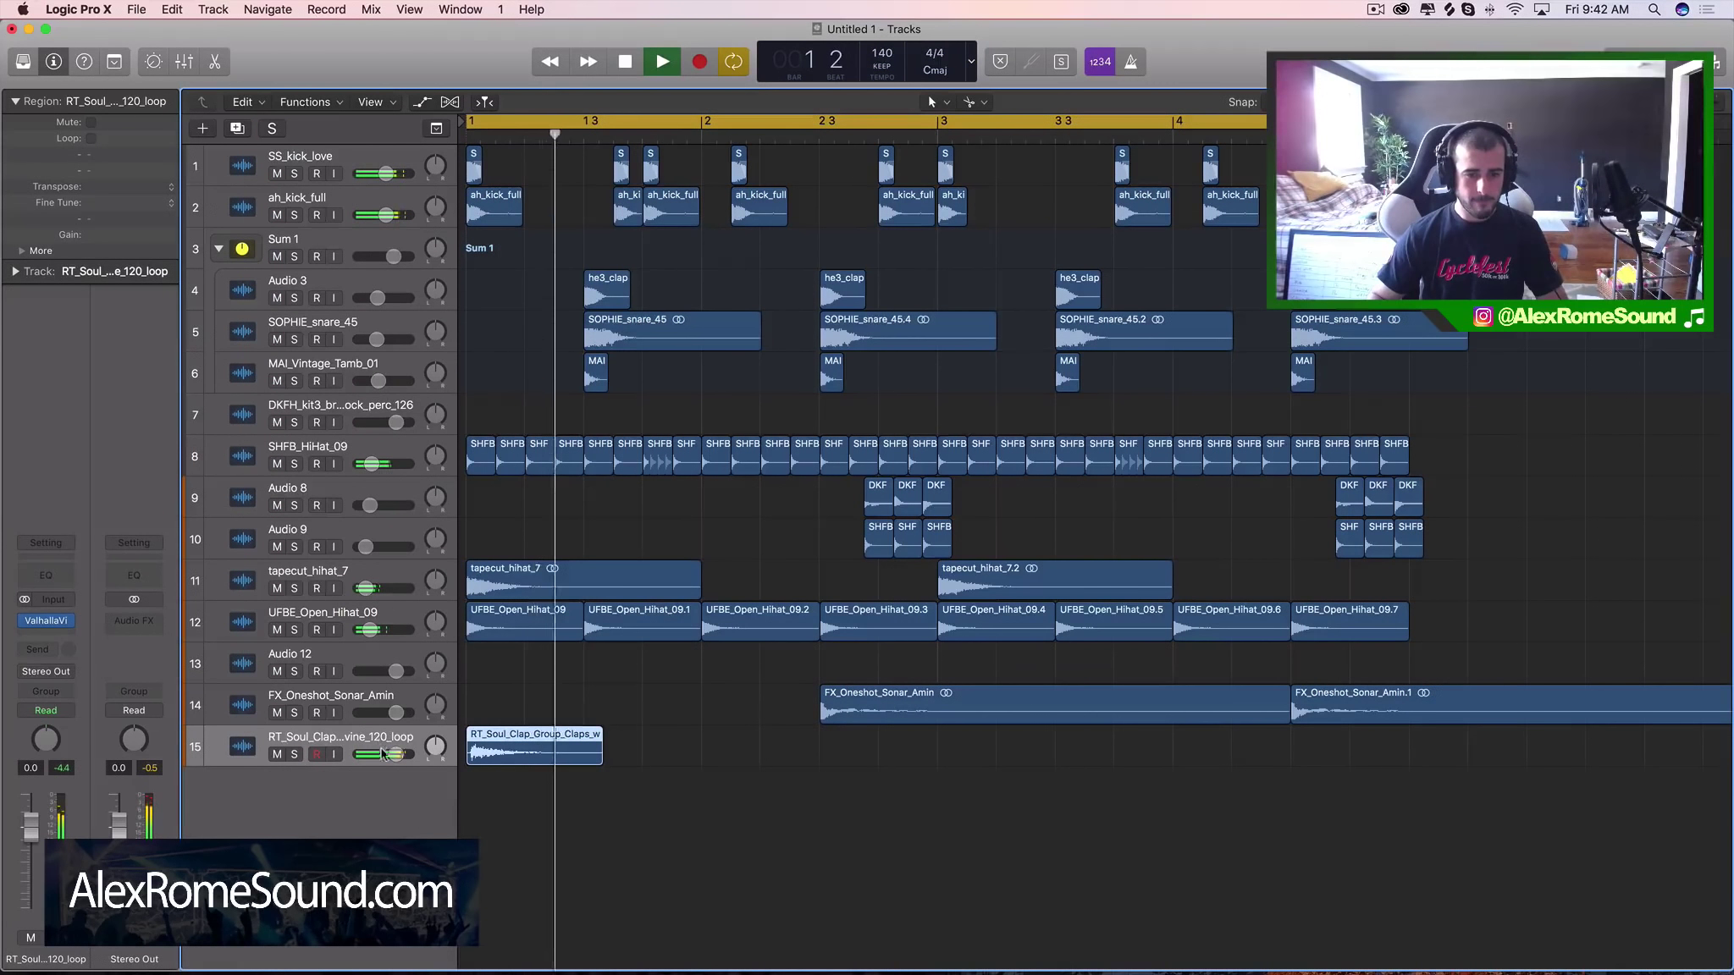
{"action": "left_click_drag", "start_coordinate": [396, 755], "coordinate": [379, 713]}
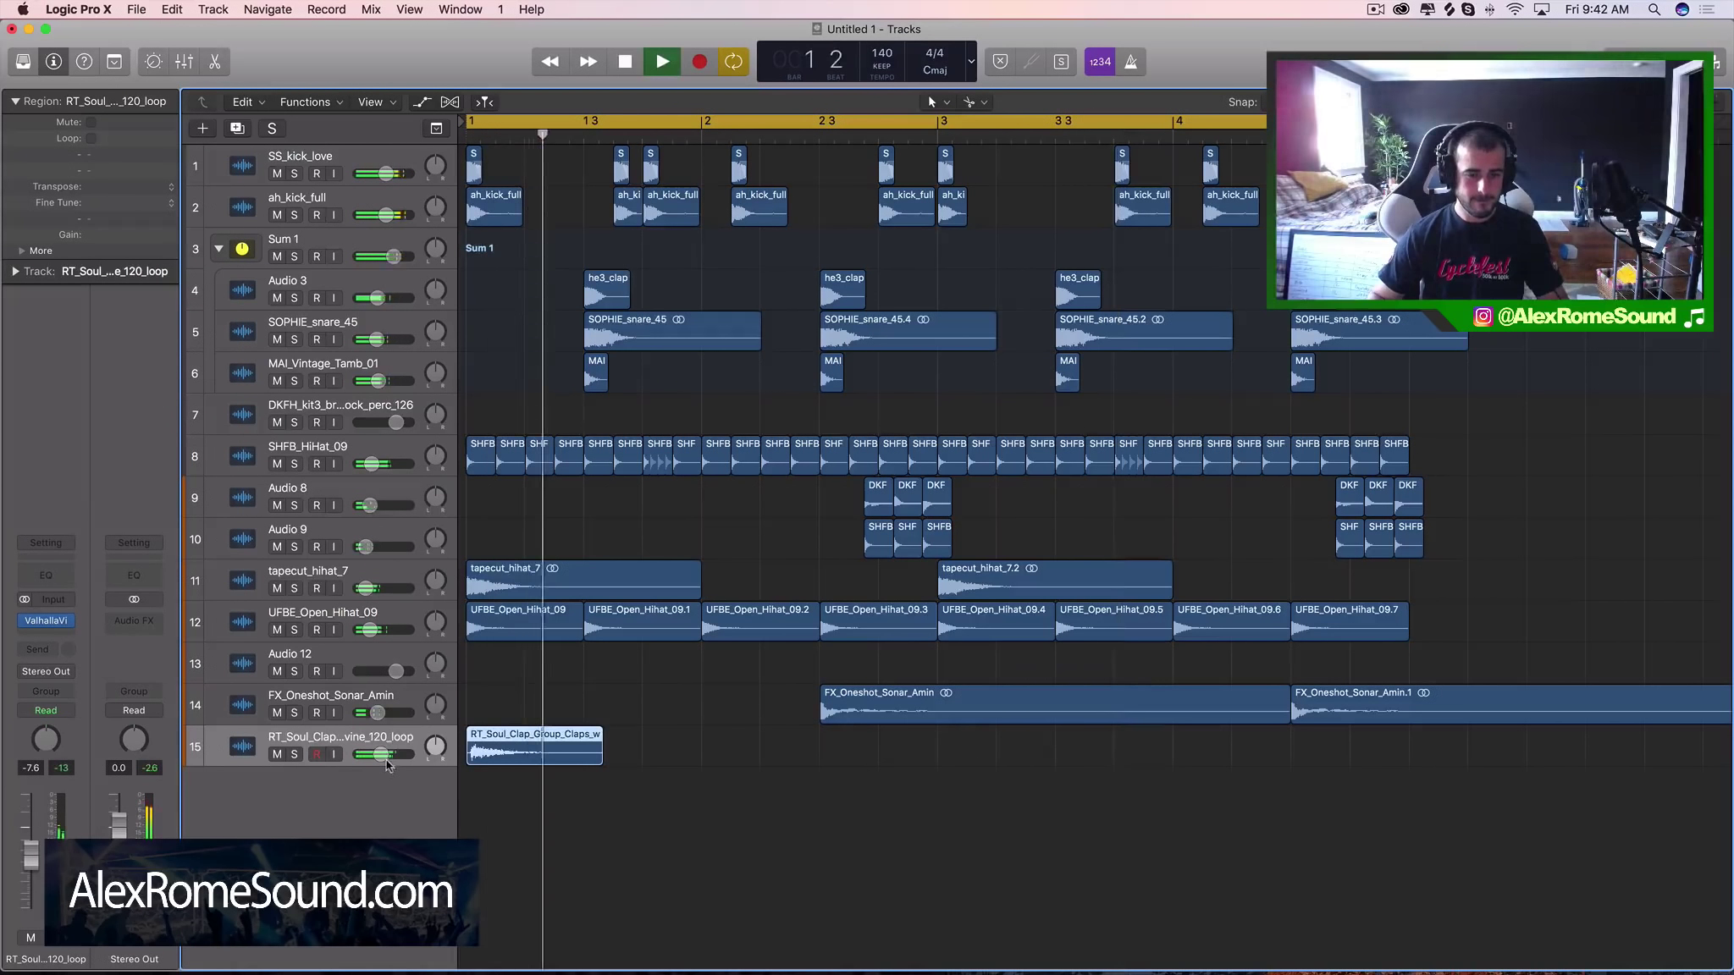
{"action": "left_click_drag", "start_coordinate": [381, 755], "coordinate": [374, 756]}
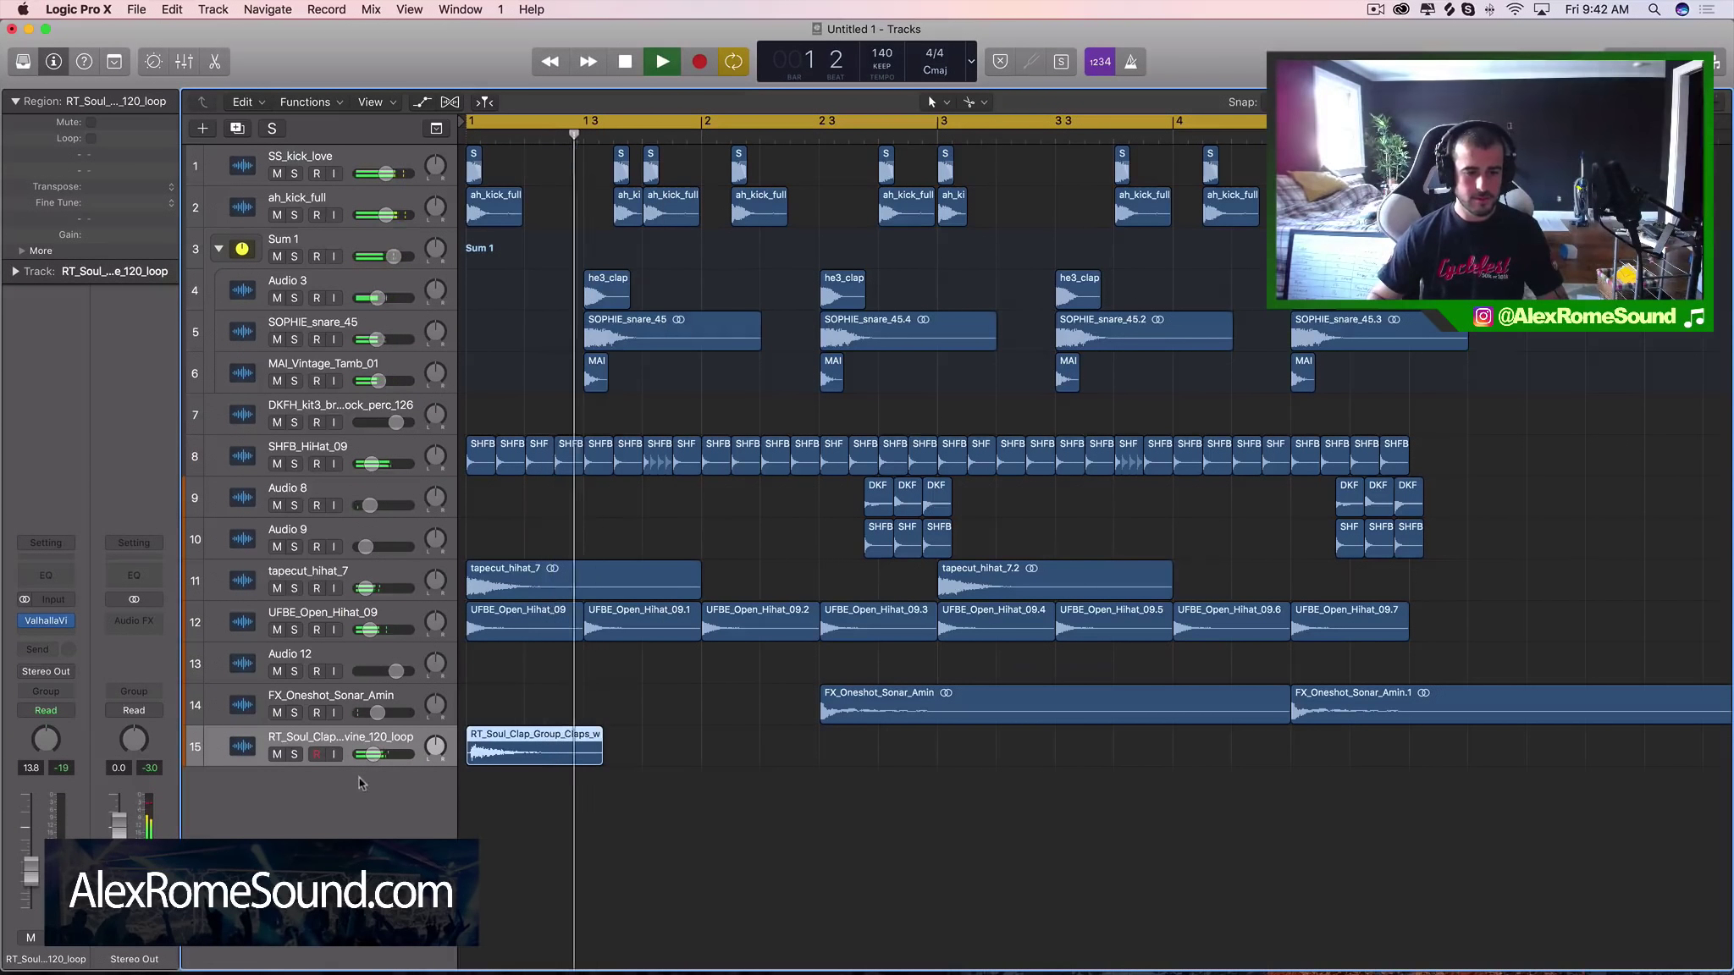
{"action": "key", "text": "space"}
Step: Add an empty audio track below RT_Soul_Clap, and switch to Splice to search for "crash"
{"action": "key", "text": "alt+super+a"}
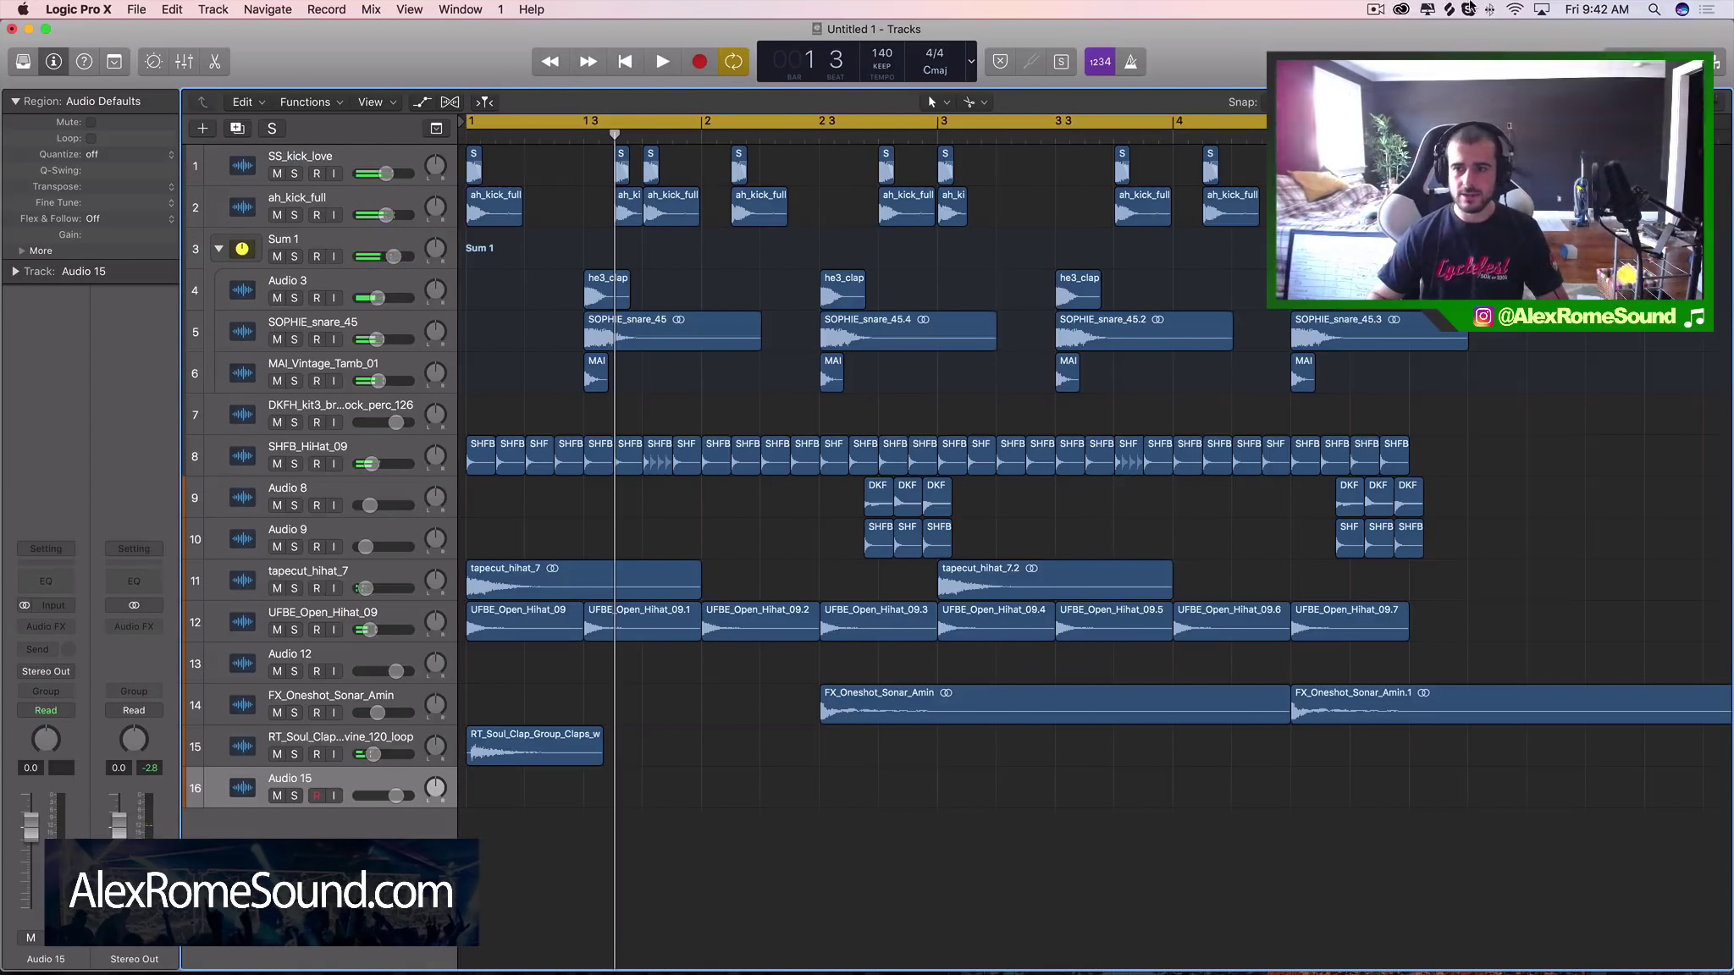
{"action": "left_click", "coordinate": [1469, 10]}
{"action": "scroll", "coordinate": [865, 402], "scroll_direction": "down", "scroll_amount": 2}
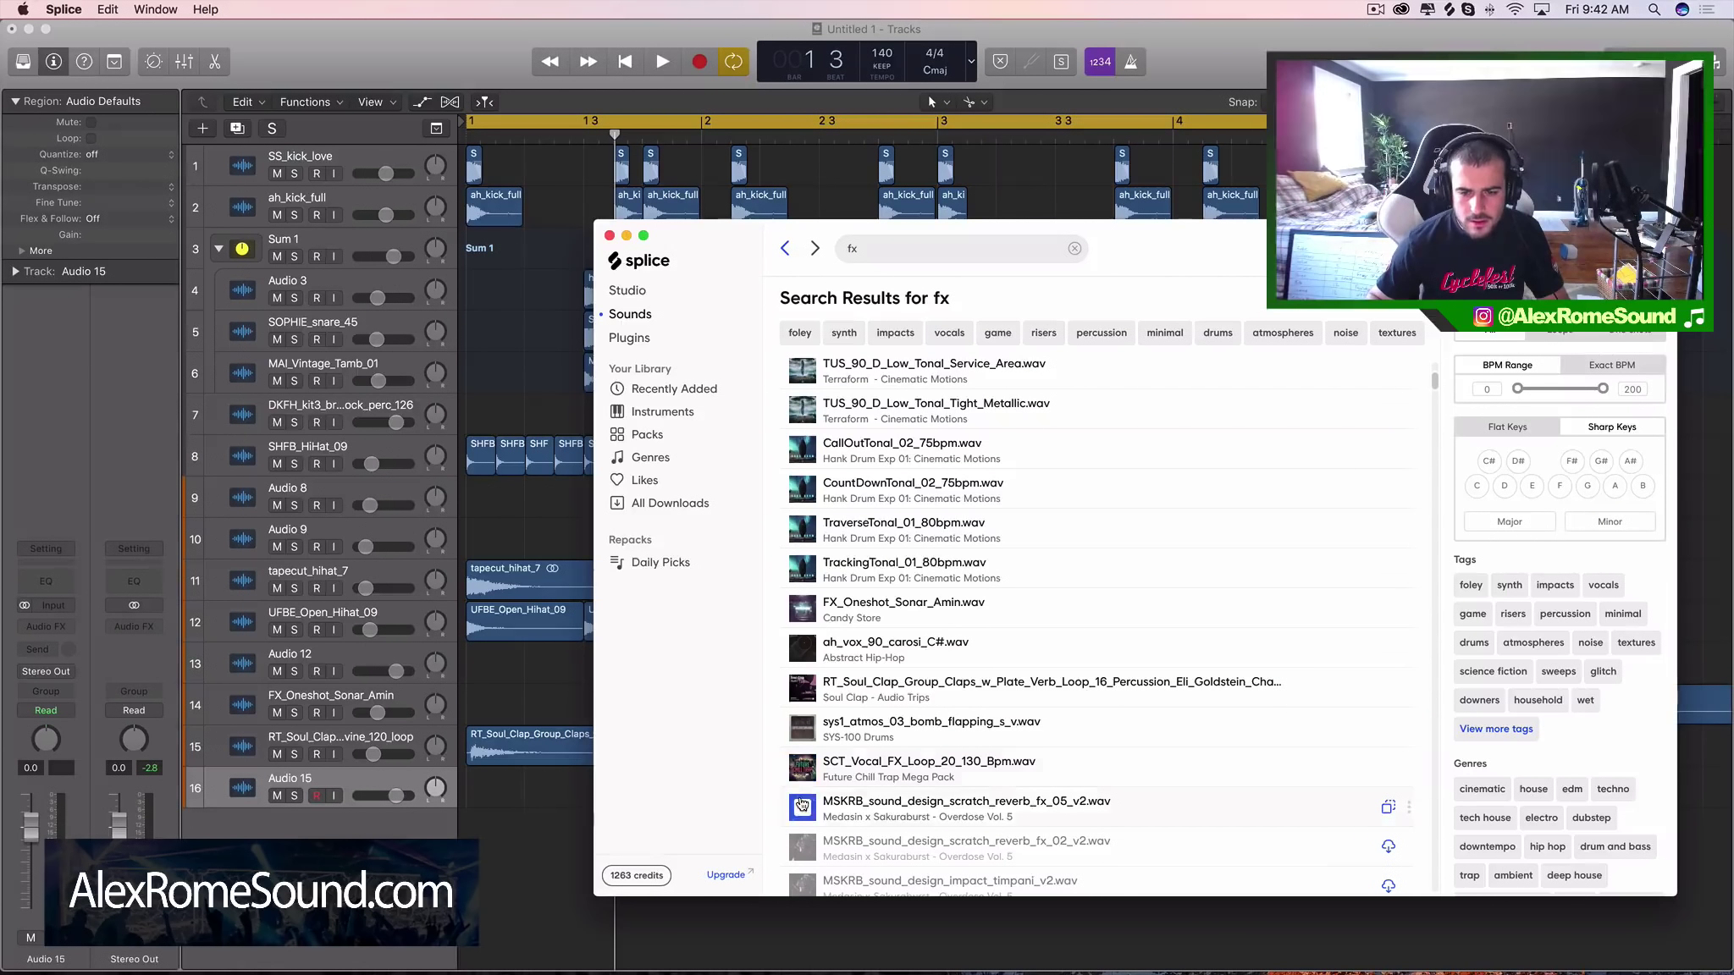
{"action": "left_click", "coordinate": [918, 250]}
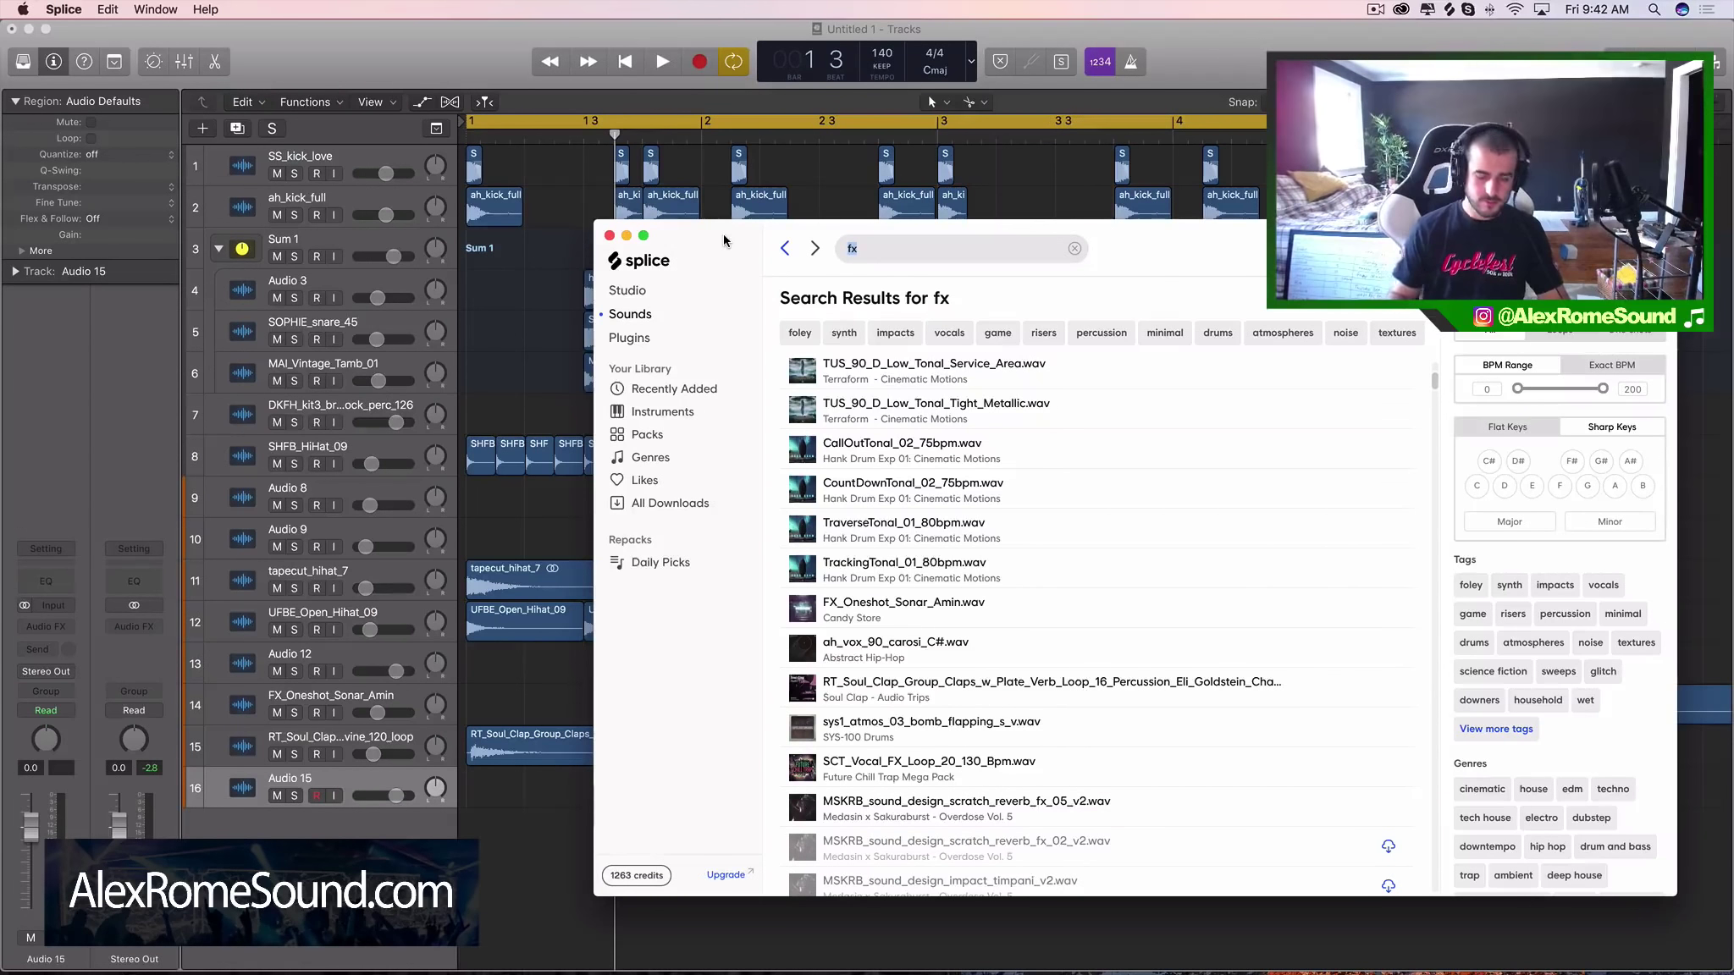
{"action": "type", "text": "c"}
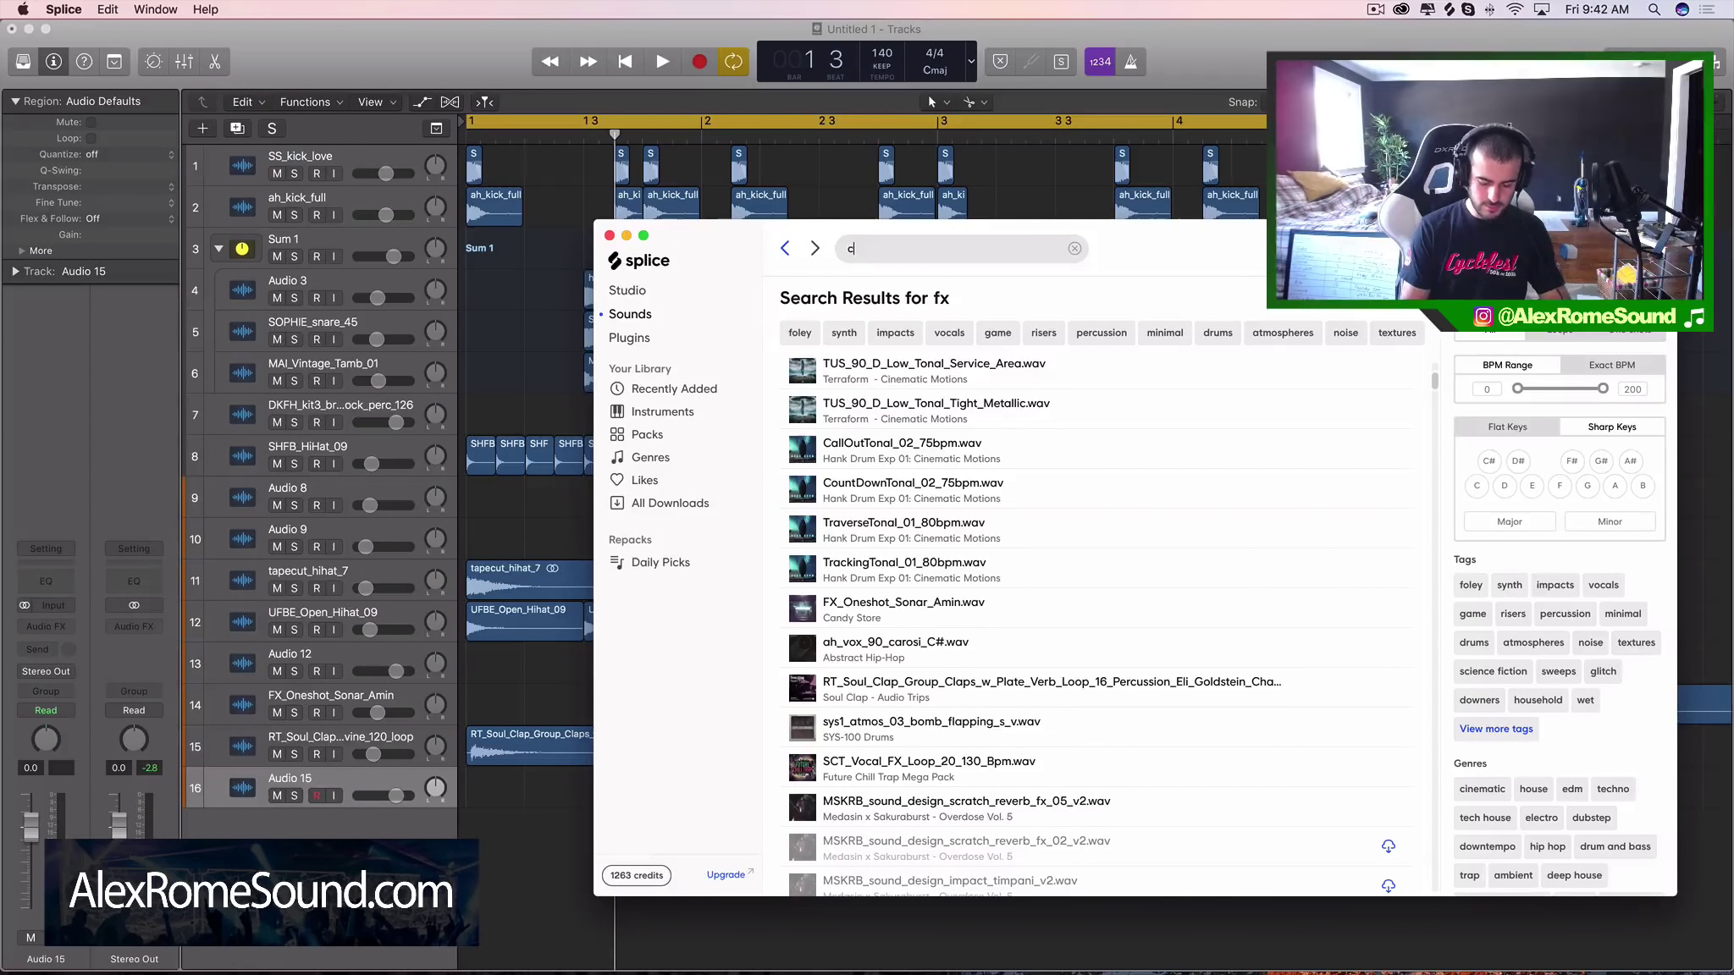
{"action": "type", "text": "rash"}
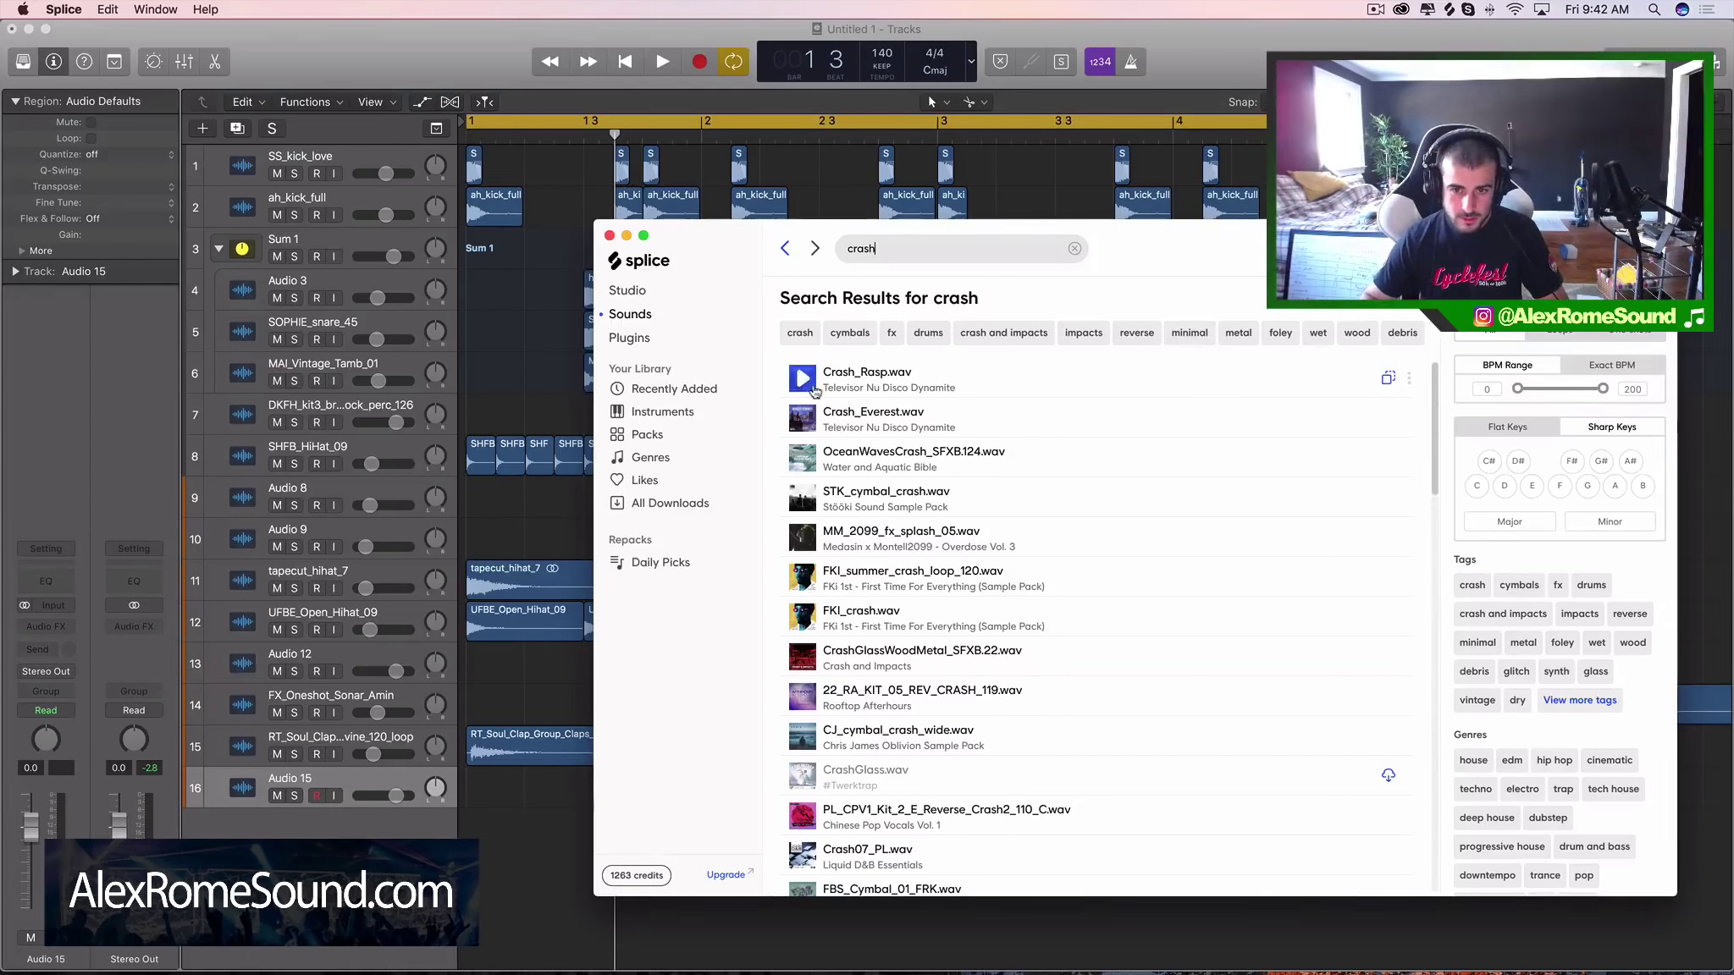
Step: Audition Crash_Rasp and Crash_Everest, and place Crash_Everest at bar 1 on the new track
{"action": "left_click", "coordinate": [813, 390]}
{"action": "left_click", "coordinate": [808, 415]}
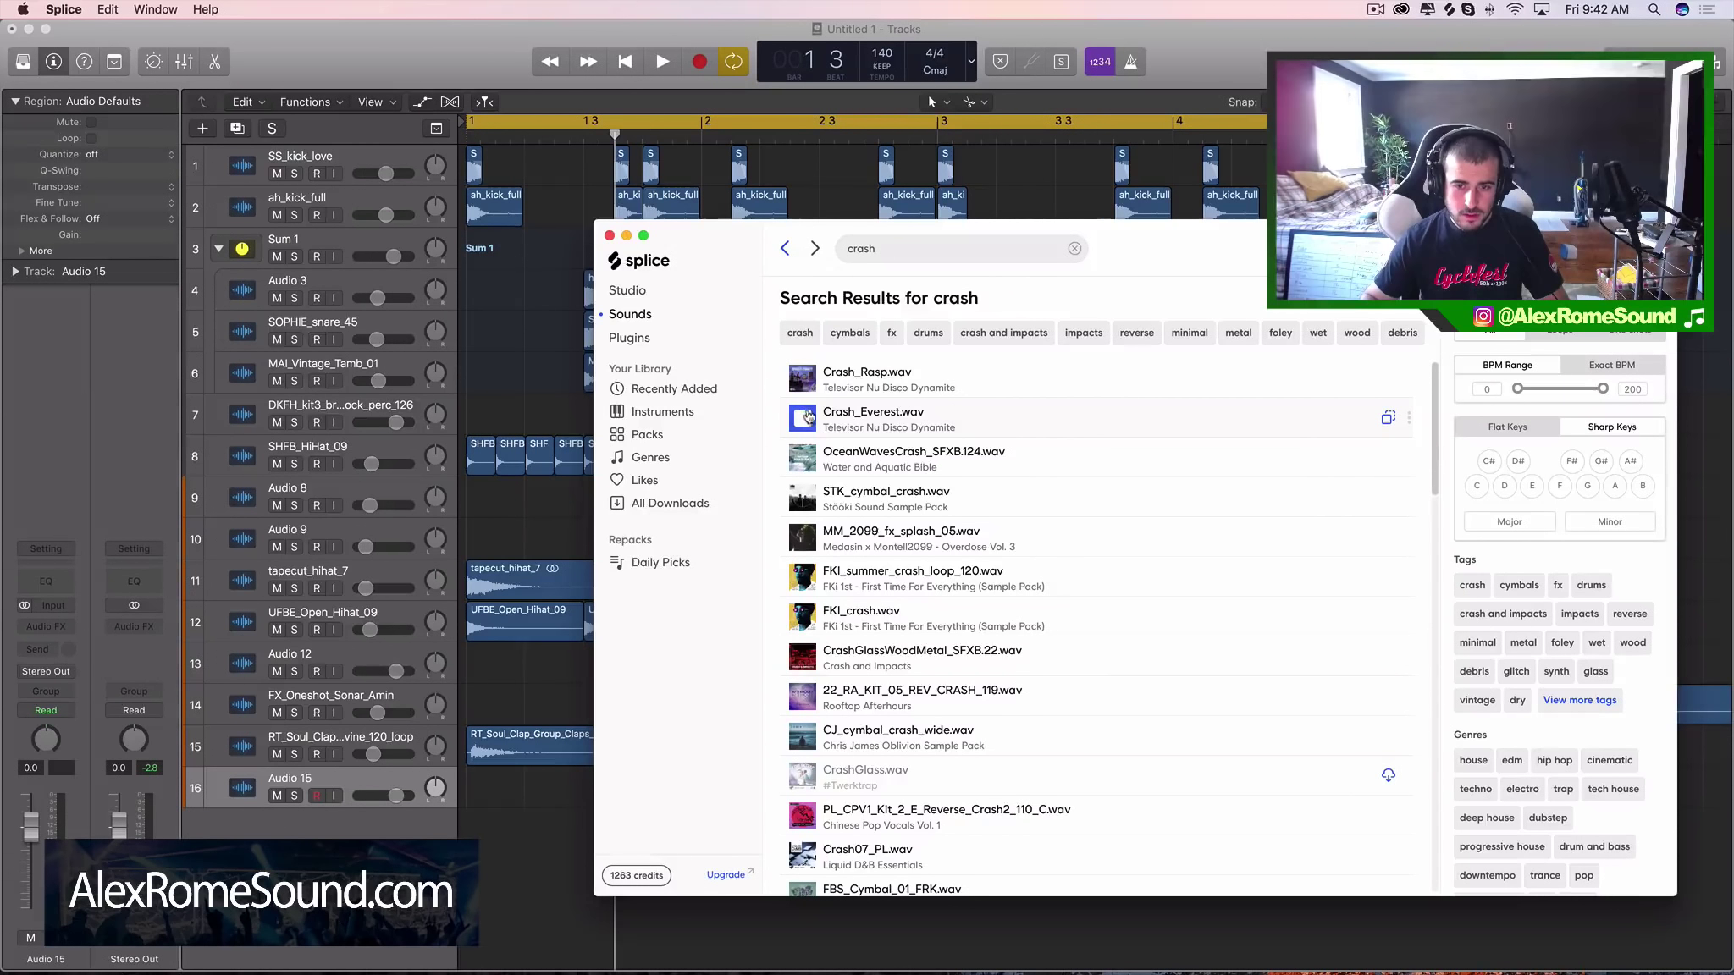
{"action": "left_click_drag", "start_coordinate": [802, 418], "coordinate": [491, 787]}
Step: Solo the crash and clap tracks, lower Crash_Everest to about -15.0 dB, and play both selected regions together
{"action": "left_click_drag", "start_coordinate": [295, 796], "coordinate": [293, 755]}
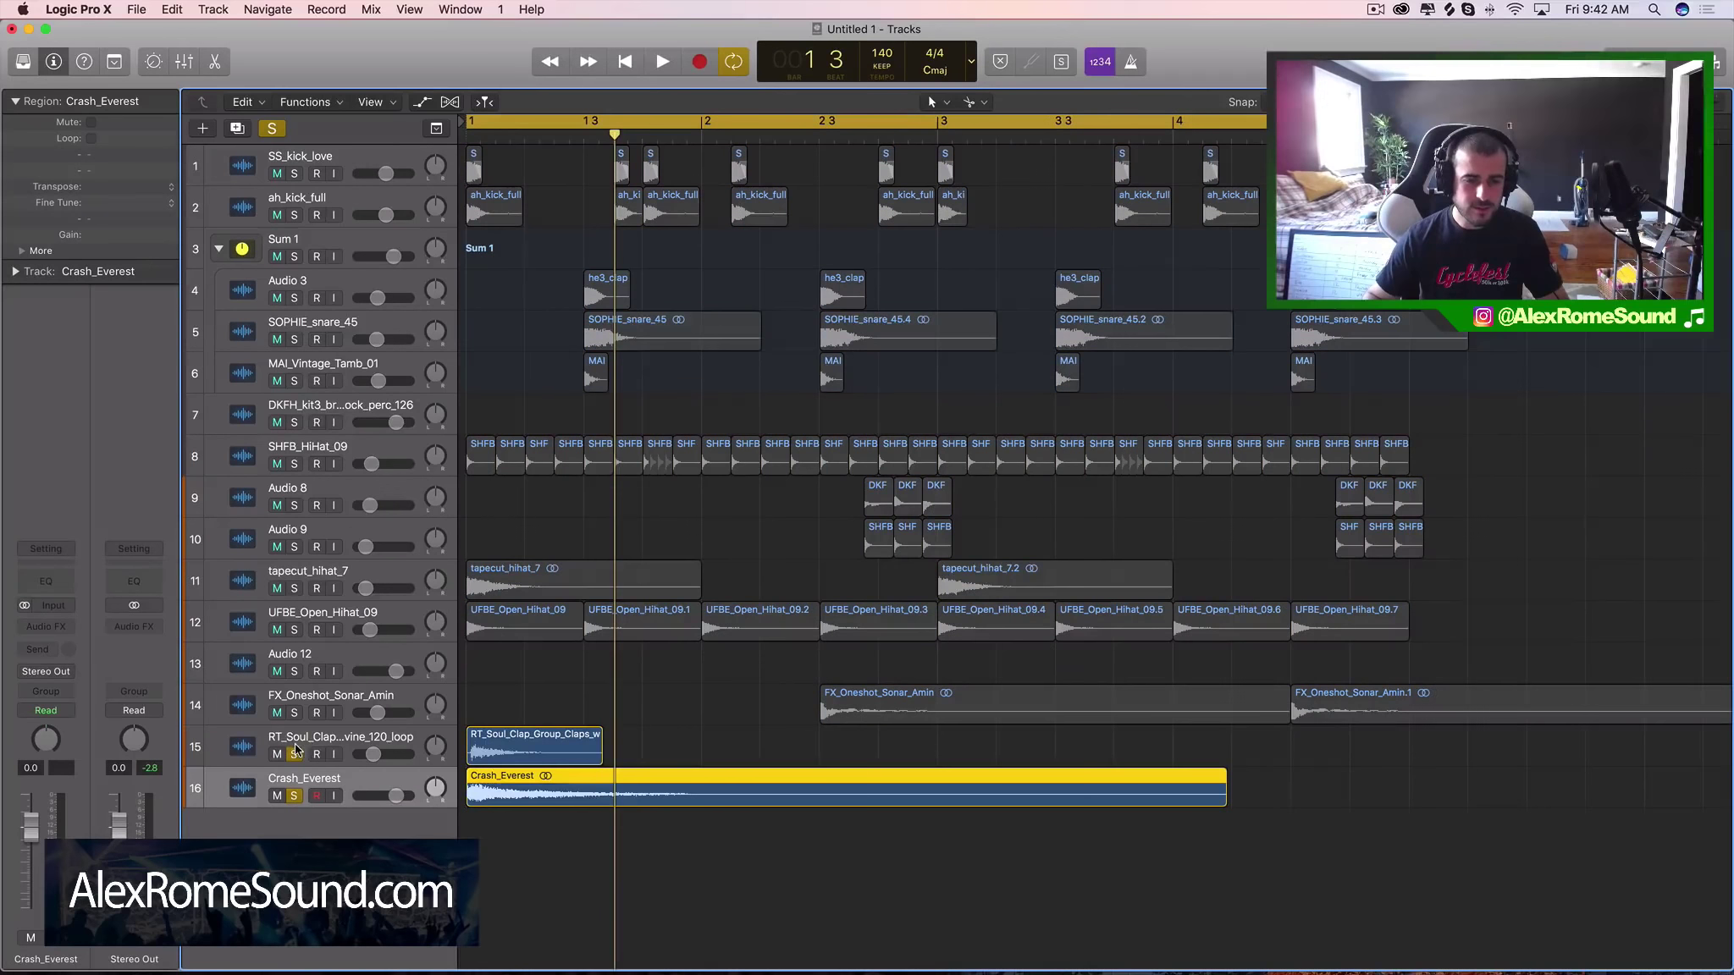
{"action": "left_click_drag", "start_coordinate": [396, 796], "coordinate": [374, 796]}
{"action": "left_click_drag", "start_coordinate": [555, 840], "coordinate": [593, 800]}
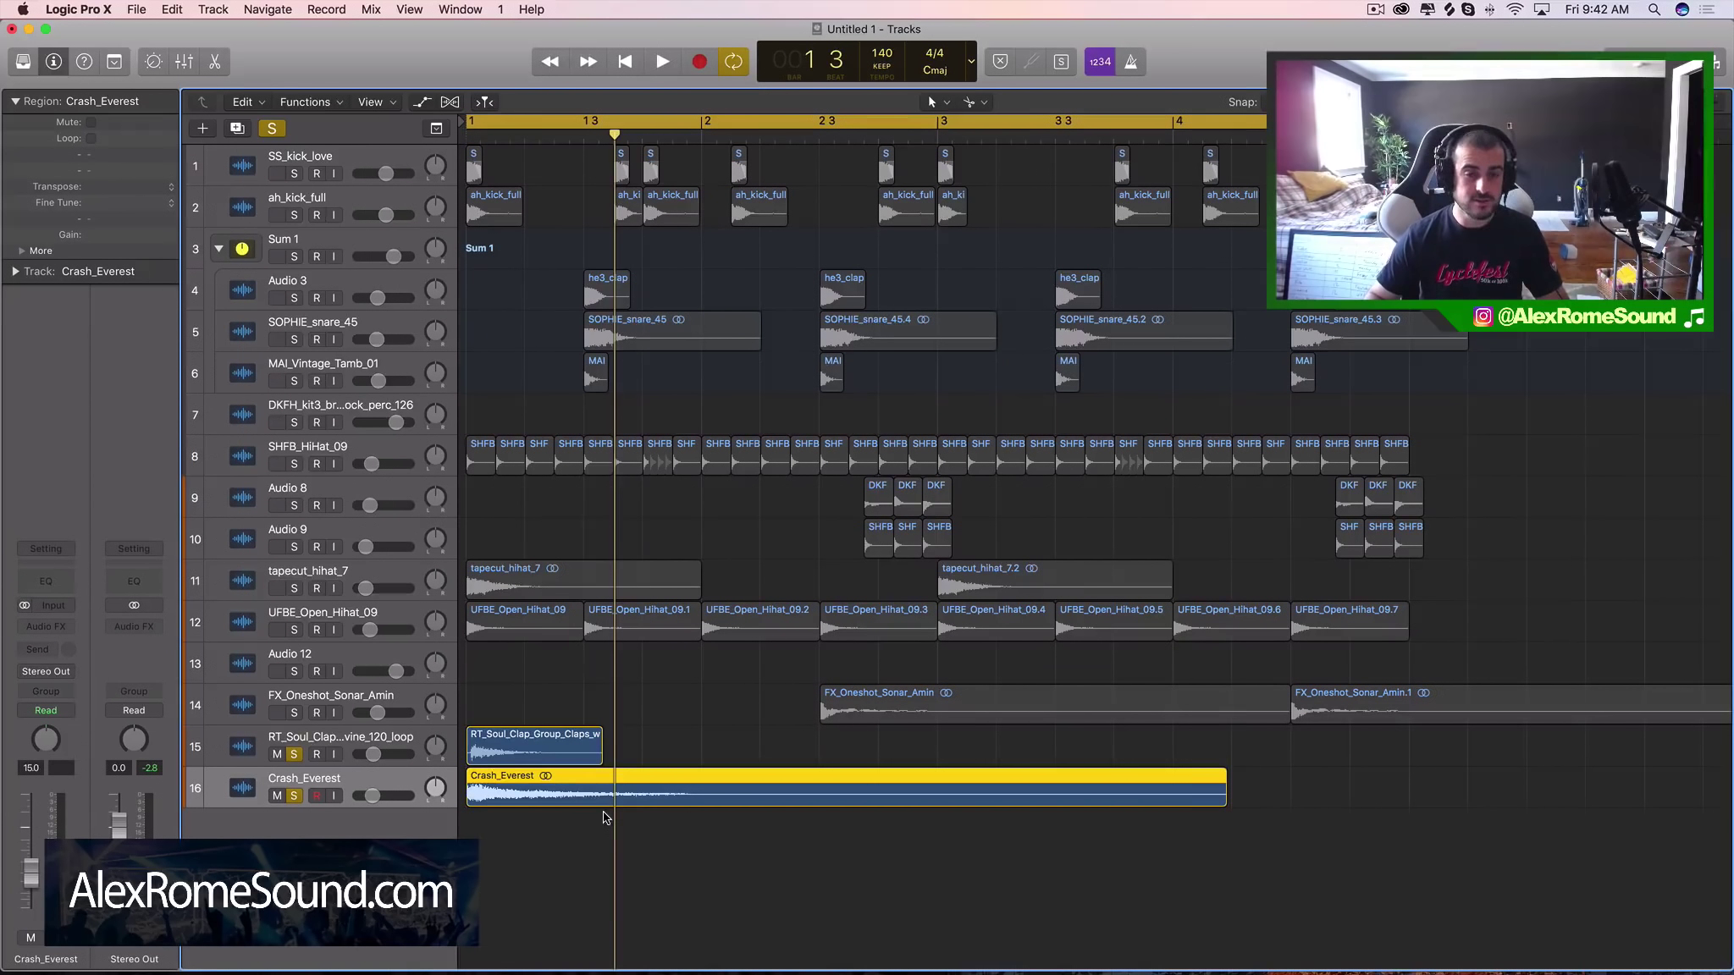
{"action": "left_click_drag", "start_coordinate": [519, 707], "coordinate": [475, 790]}
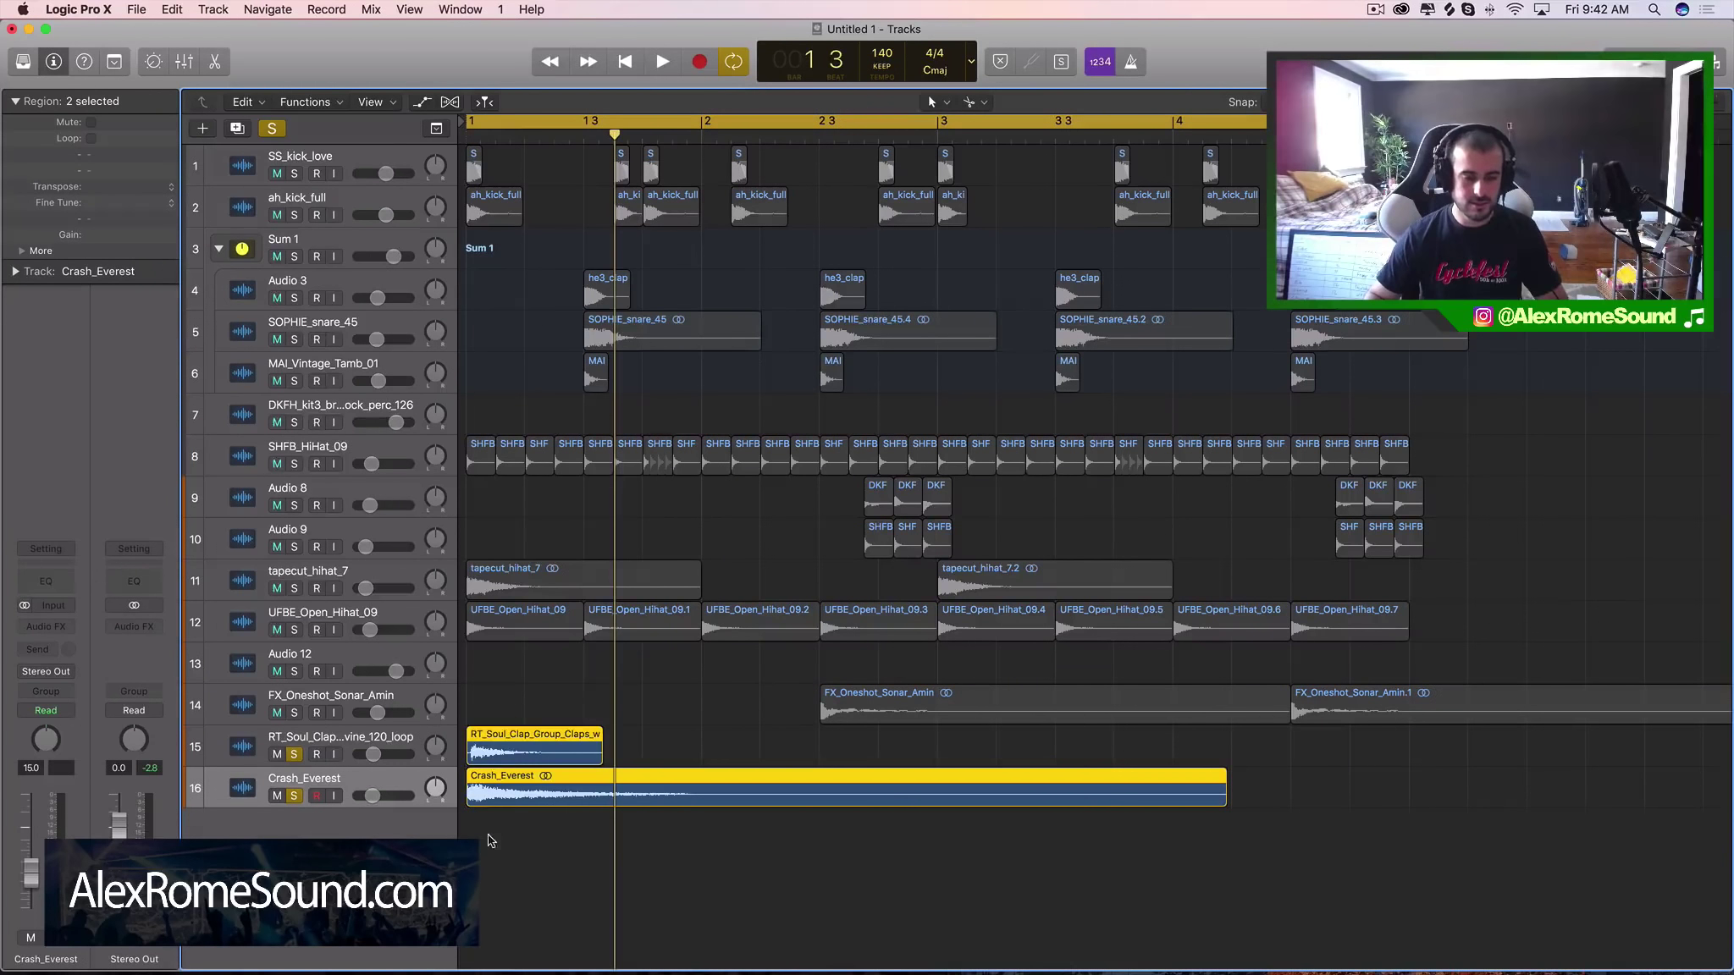
{"action": "key", "text": "space"}
{"action": "key", "text": "space"}
Step: Trim the gap before the clap in the RT_Soul_Clap region, align it to bar 1, and check it with the crash in playback
{"action": "key", "text": "super+Right"}
{"action": "key", "text": "super+Right"}
{"action": "key", "text": "super+Right"}
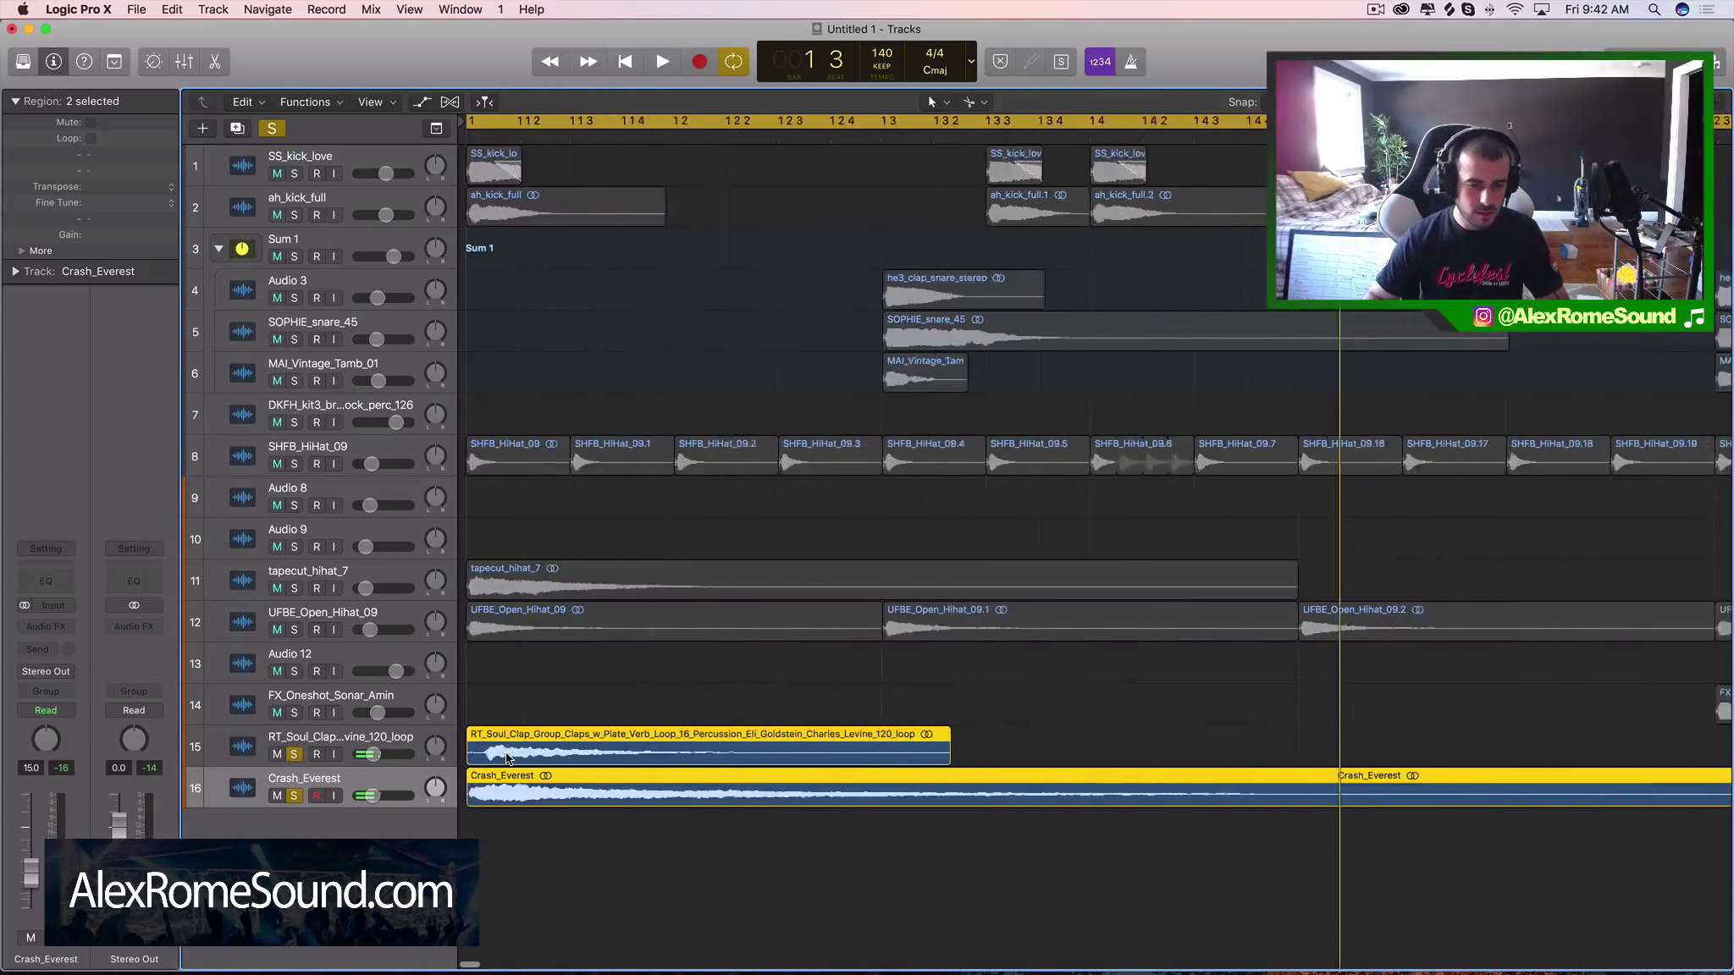
{"action": "left_click_drag", "start_coordinate": [471, 751], "coordinate": [508, 749]}
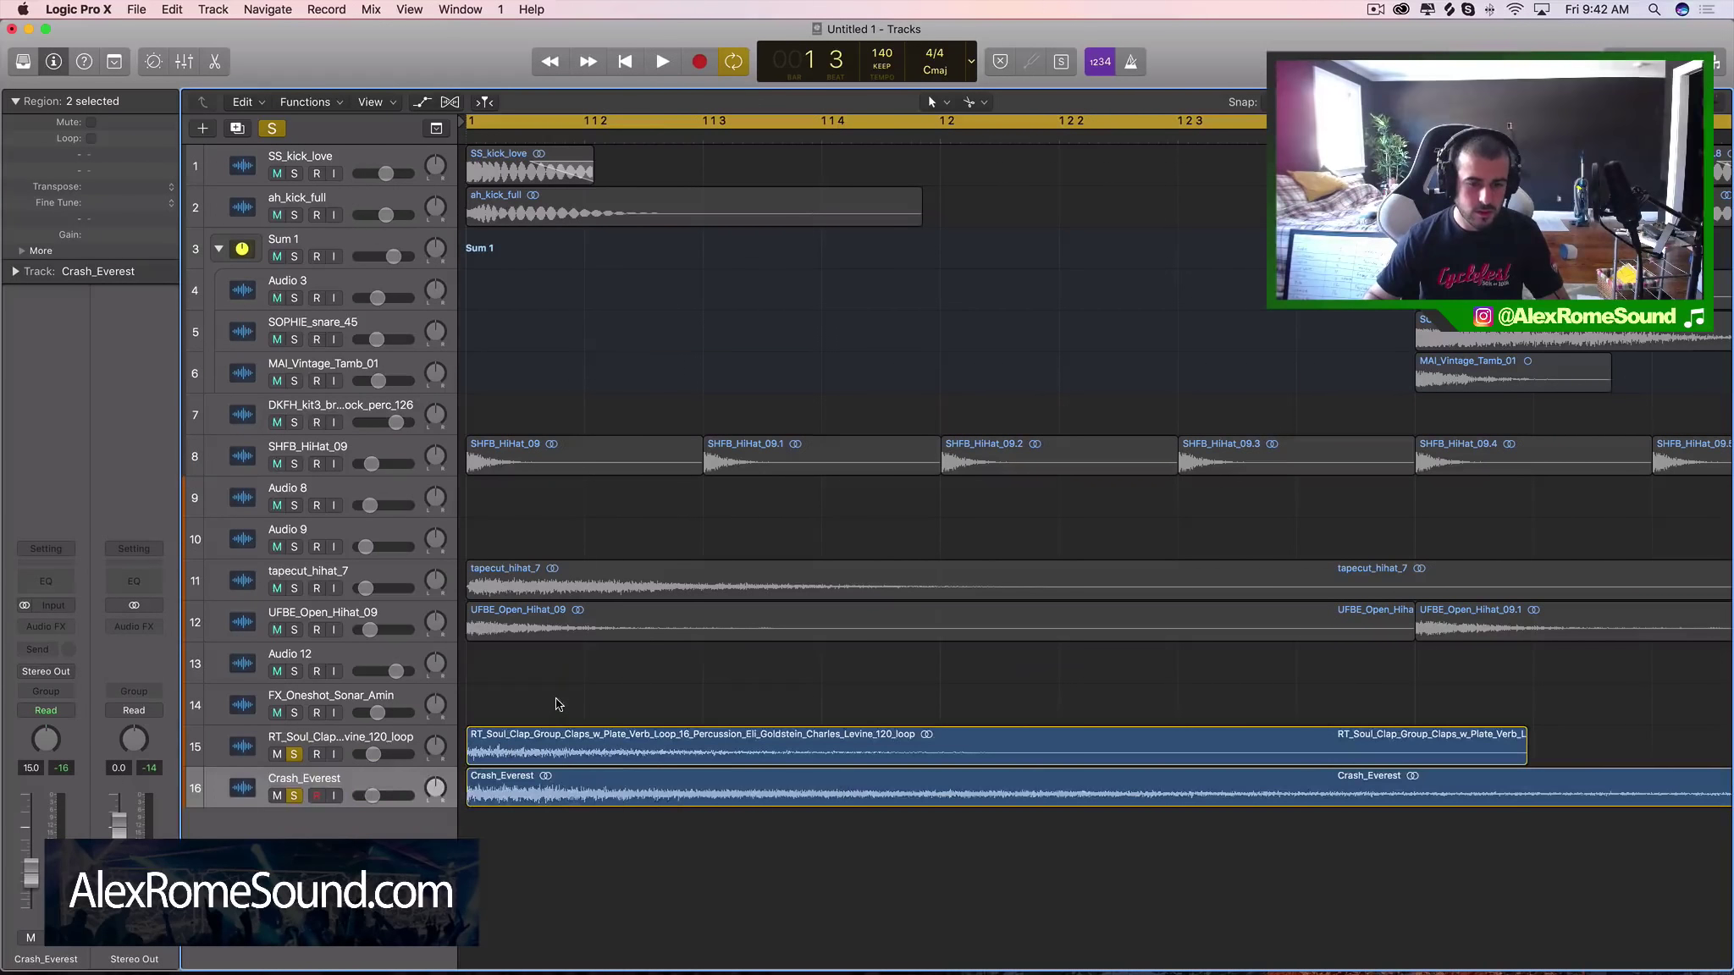
{"action": "key", "text": "space"}
{"action": "key", "text": "super+Left"}
{"action": "key", "text": "super+Left"}
{"action": "key", "text": "super+Left"}
{"action": "key", "text": "super+Left"}
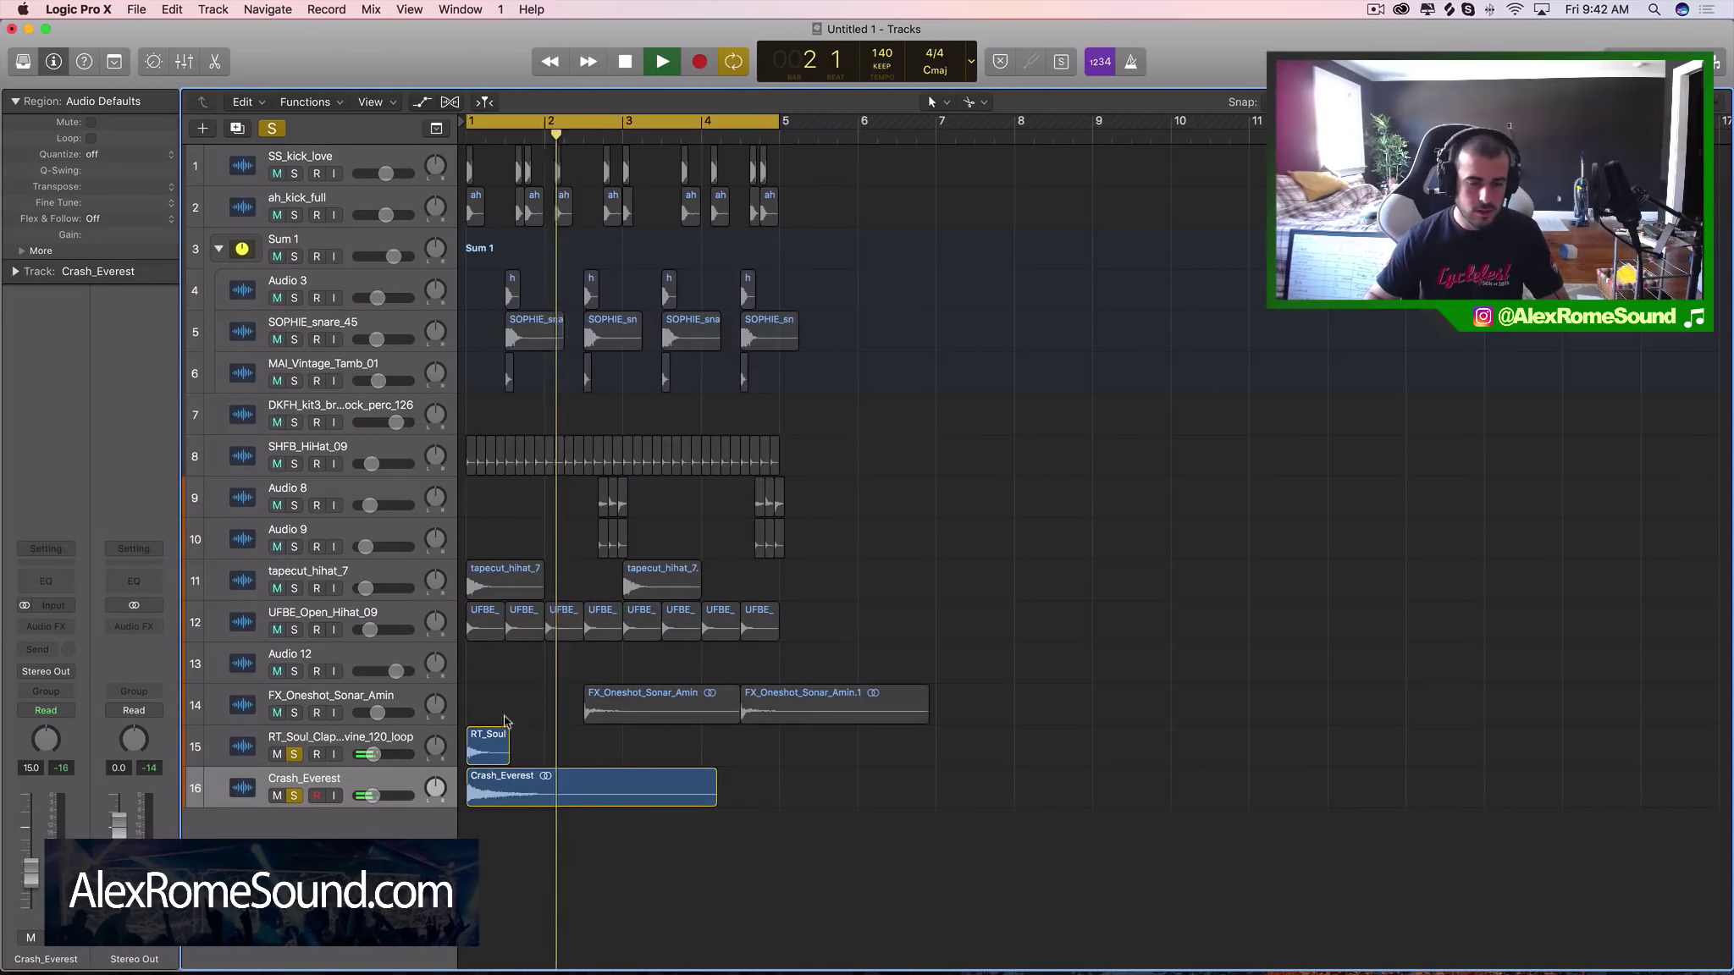
Step: Take the clap and crash tracks out of solo and play the full beat
{"action": "key", "text": "space"}
{"action": "left_click", "coordinate": [294, 754]}
{"action": "key", "text": "space"}
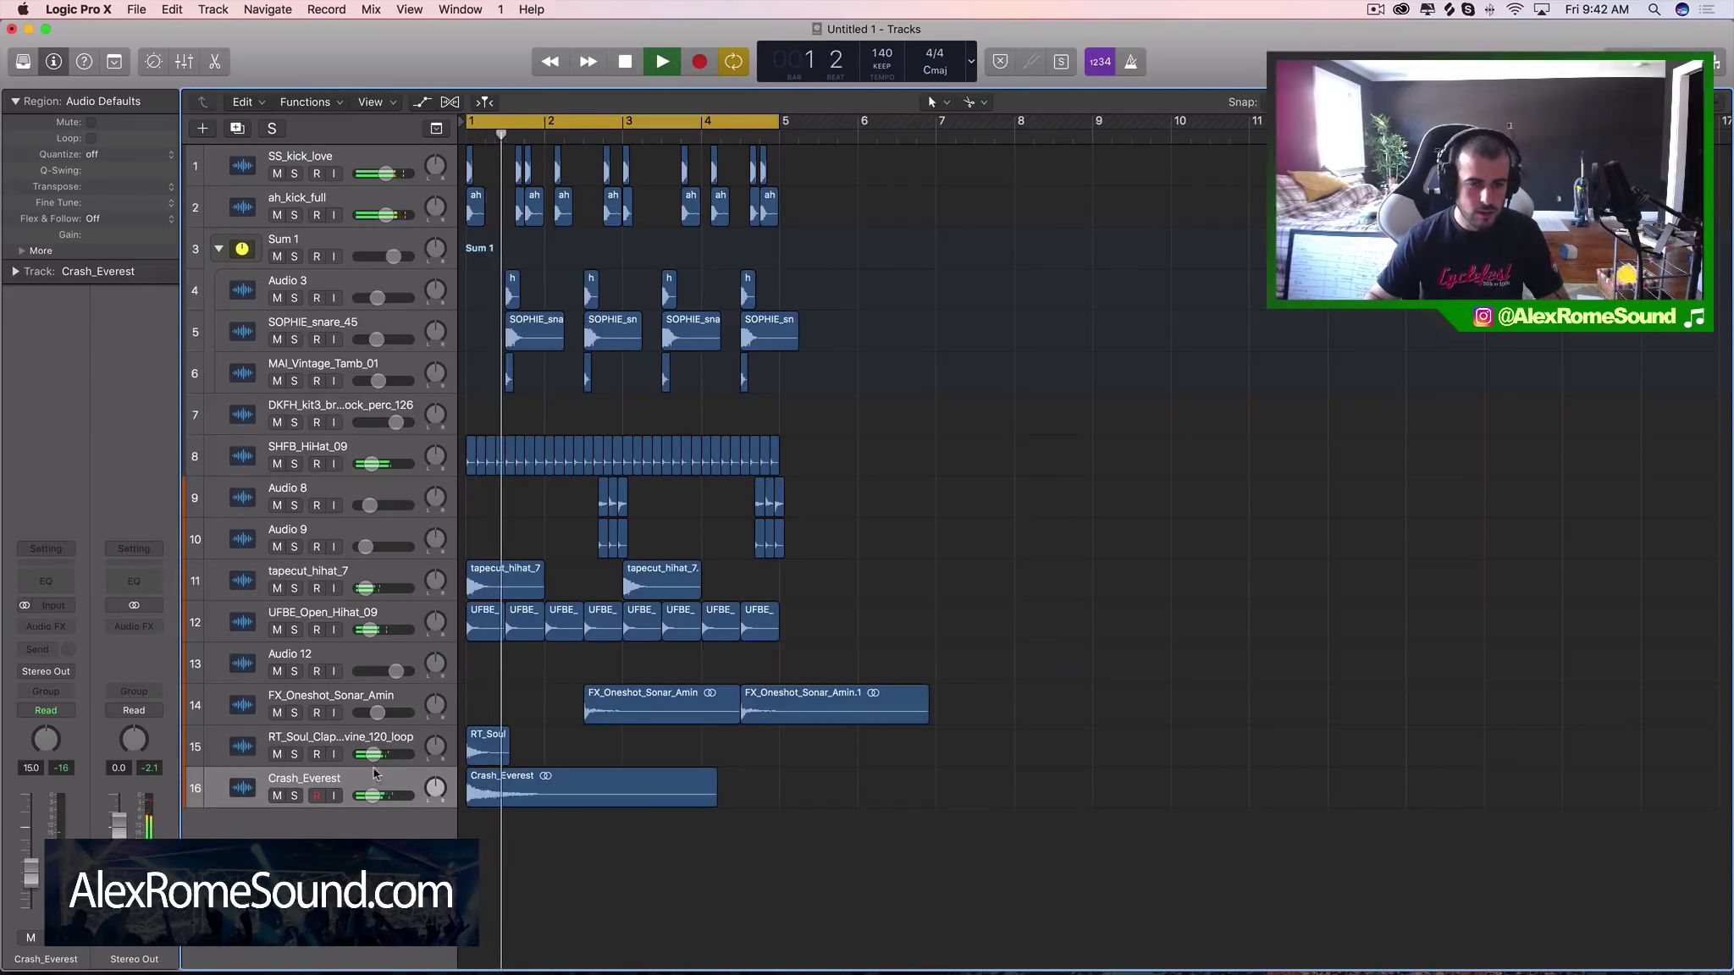
Step: Lower the clap and crash tracks together during playback, bringing Crash_Everest down to about -20.5 dB
{"action": "left_click", "coordinate": [350, 740], "text": "shift"}
{"action": "left_click_drag", "start_coordinate": [365, 756], "coordinate": [363, 756]}
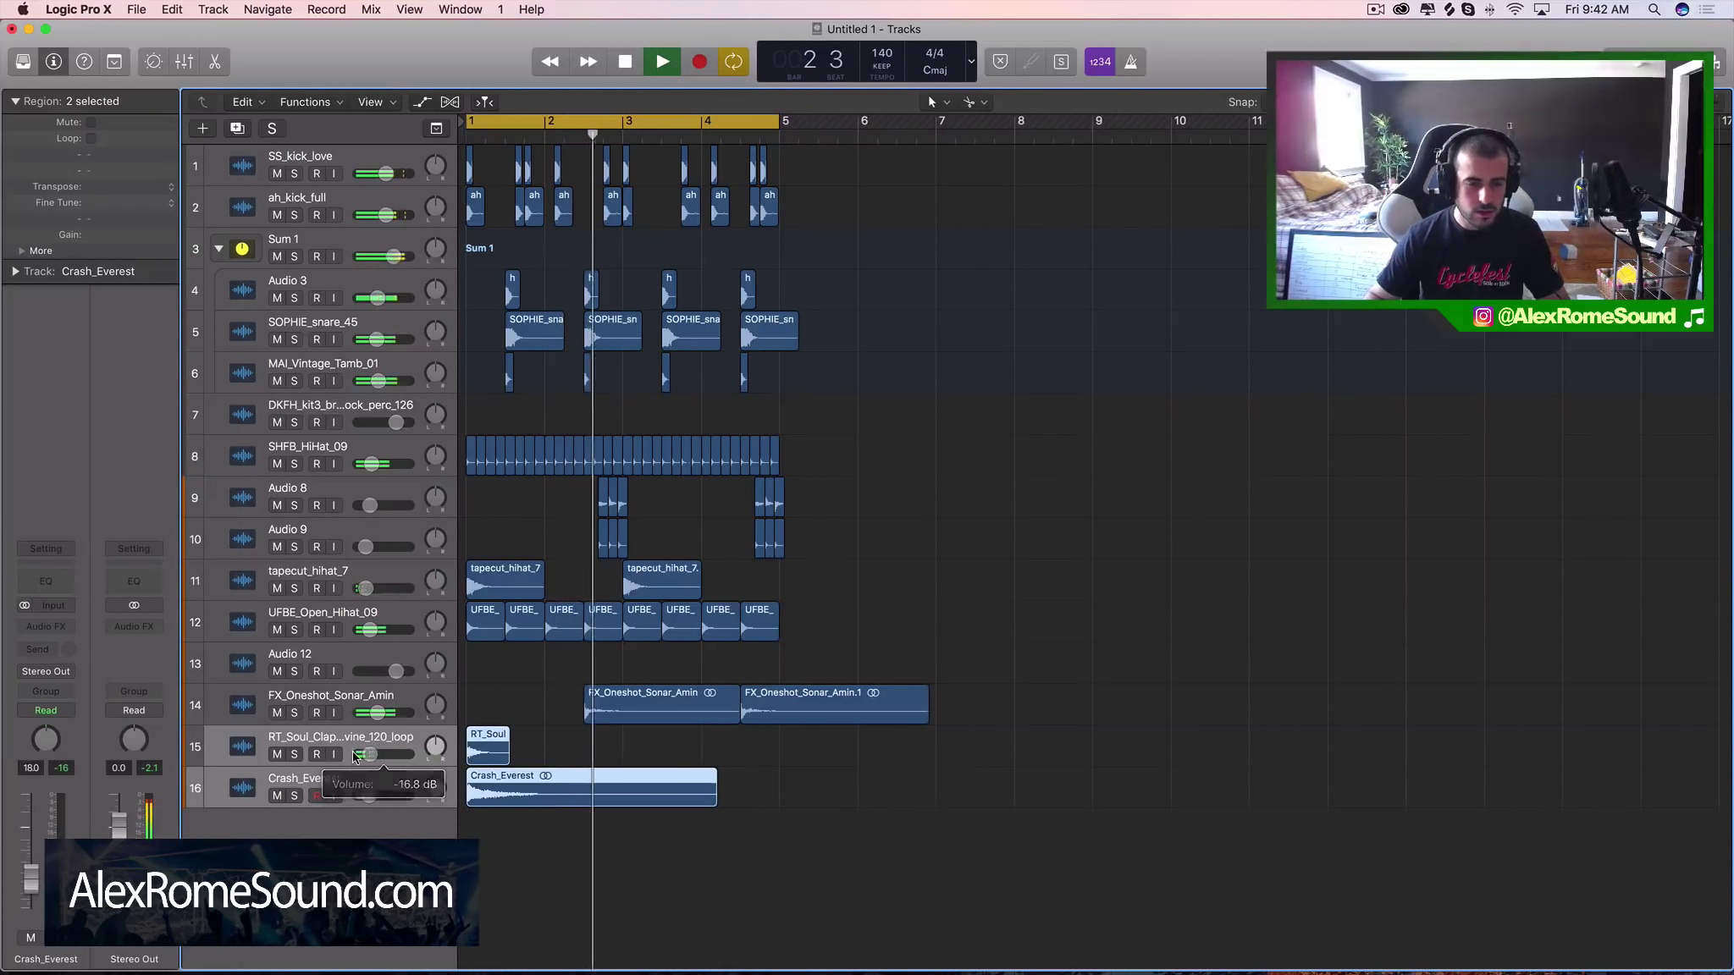
{"action": "key", "text": "Return"}
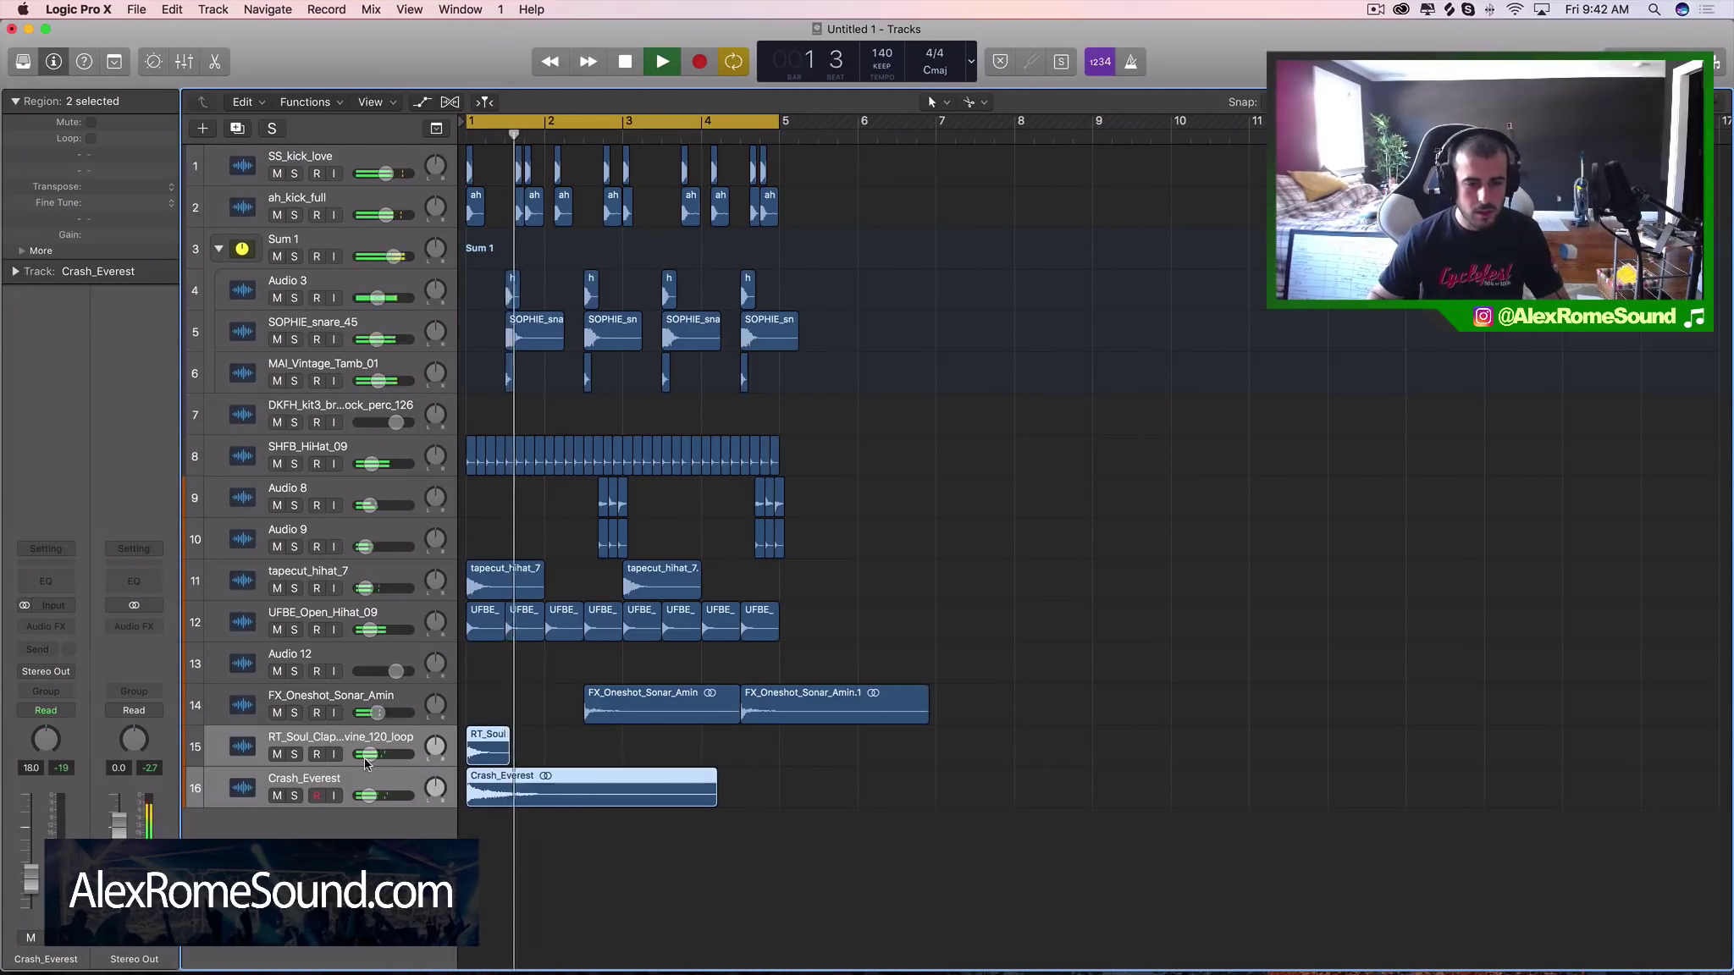
{"action": "left_click_drag", "start_coordinate": [364, 756], "coordinate": [360, 756]}
{"action": "key", "text": "Return"}
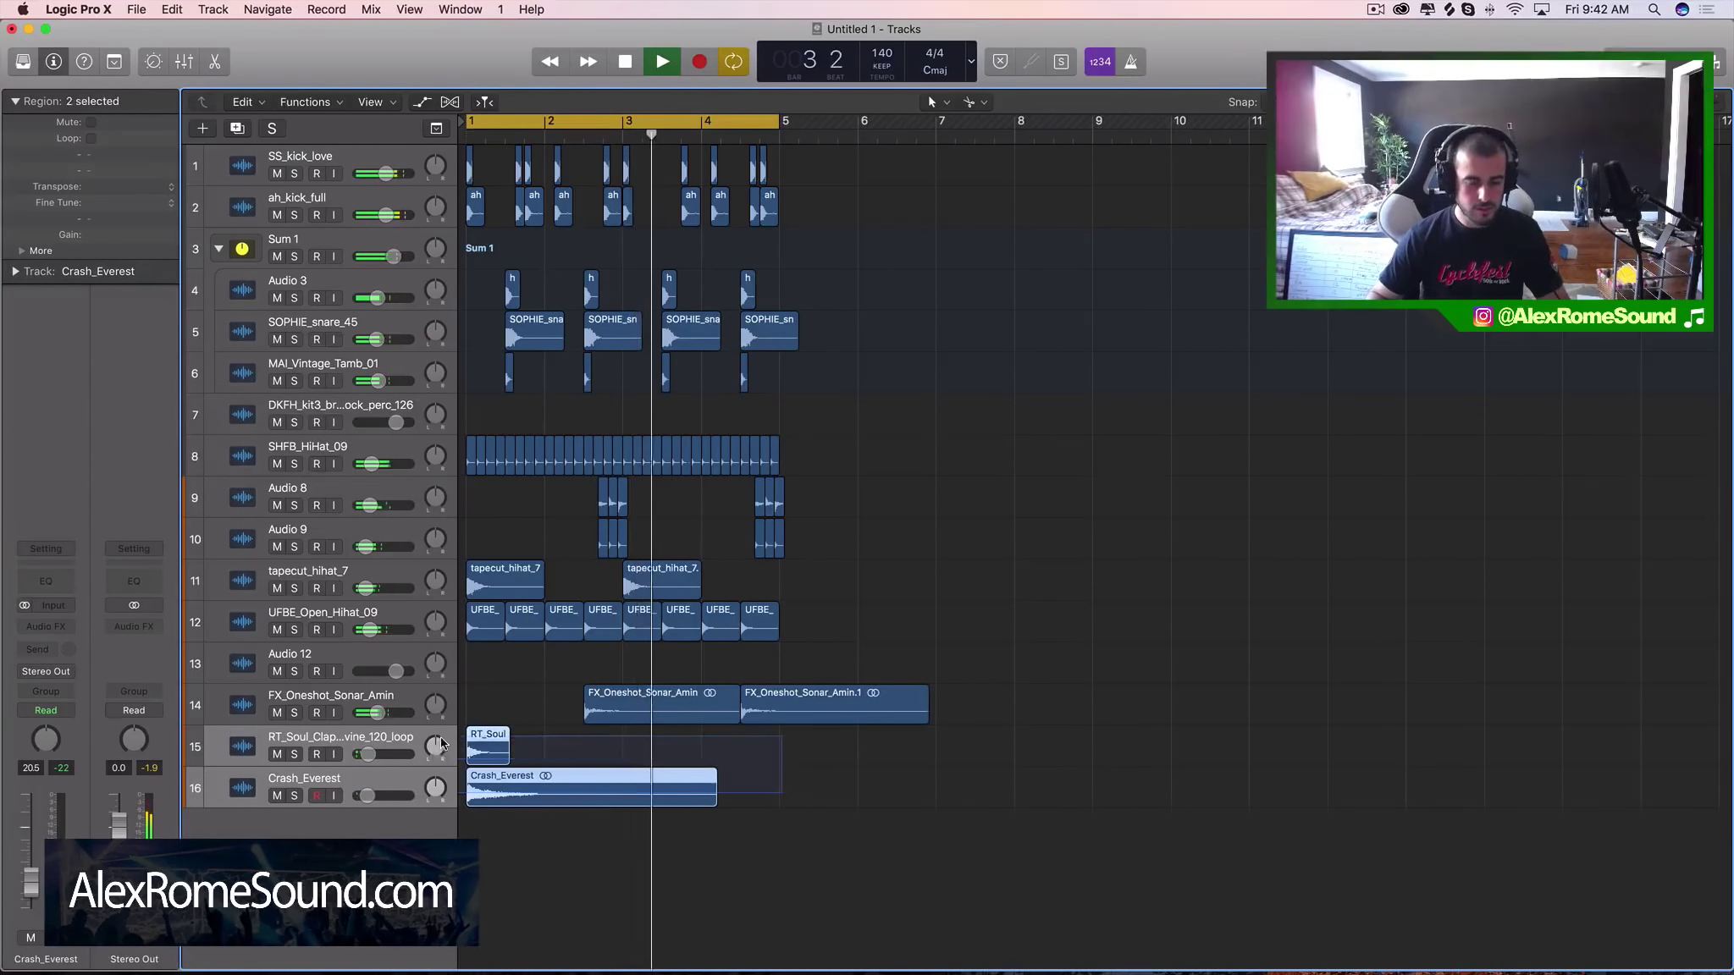
{"action": "scroll", "coordinate": [584, 778], "scroll_direction": "left", "scroll_amount": 1}
{"action": "scroll", "coordinate": [584, 779], "scroll_direction": "right", "scroll_amount": 1}
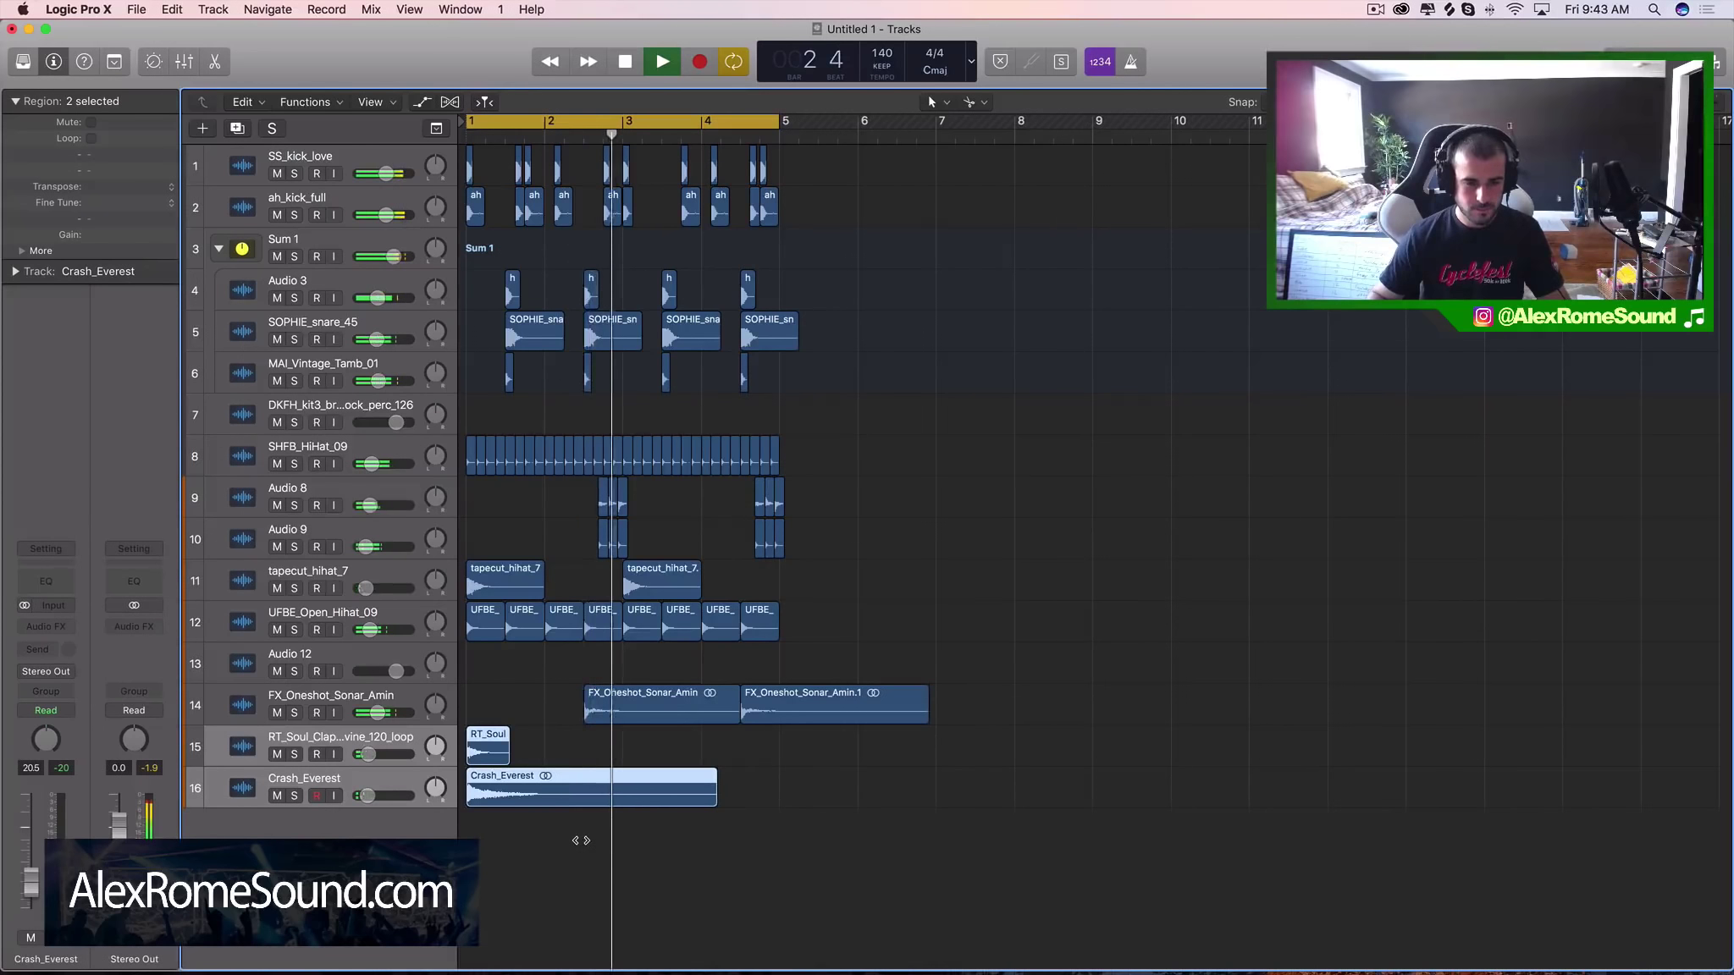
{"action": "key", "text": "space"}
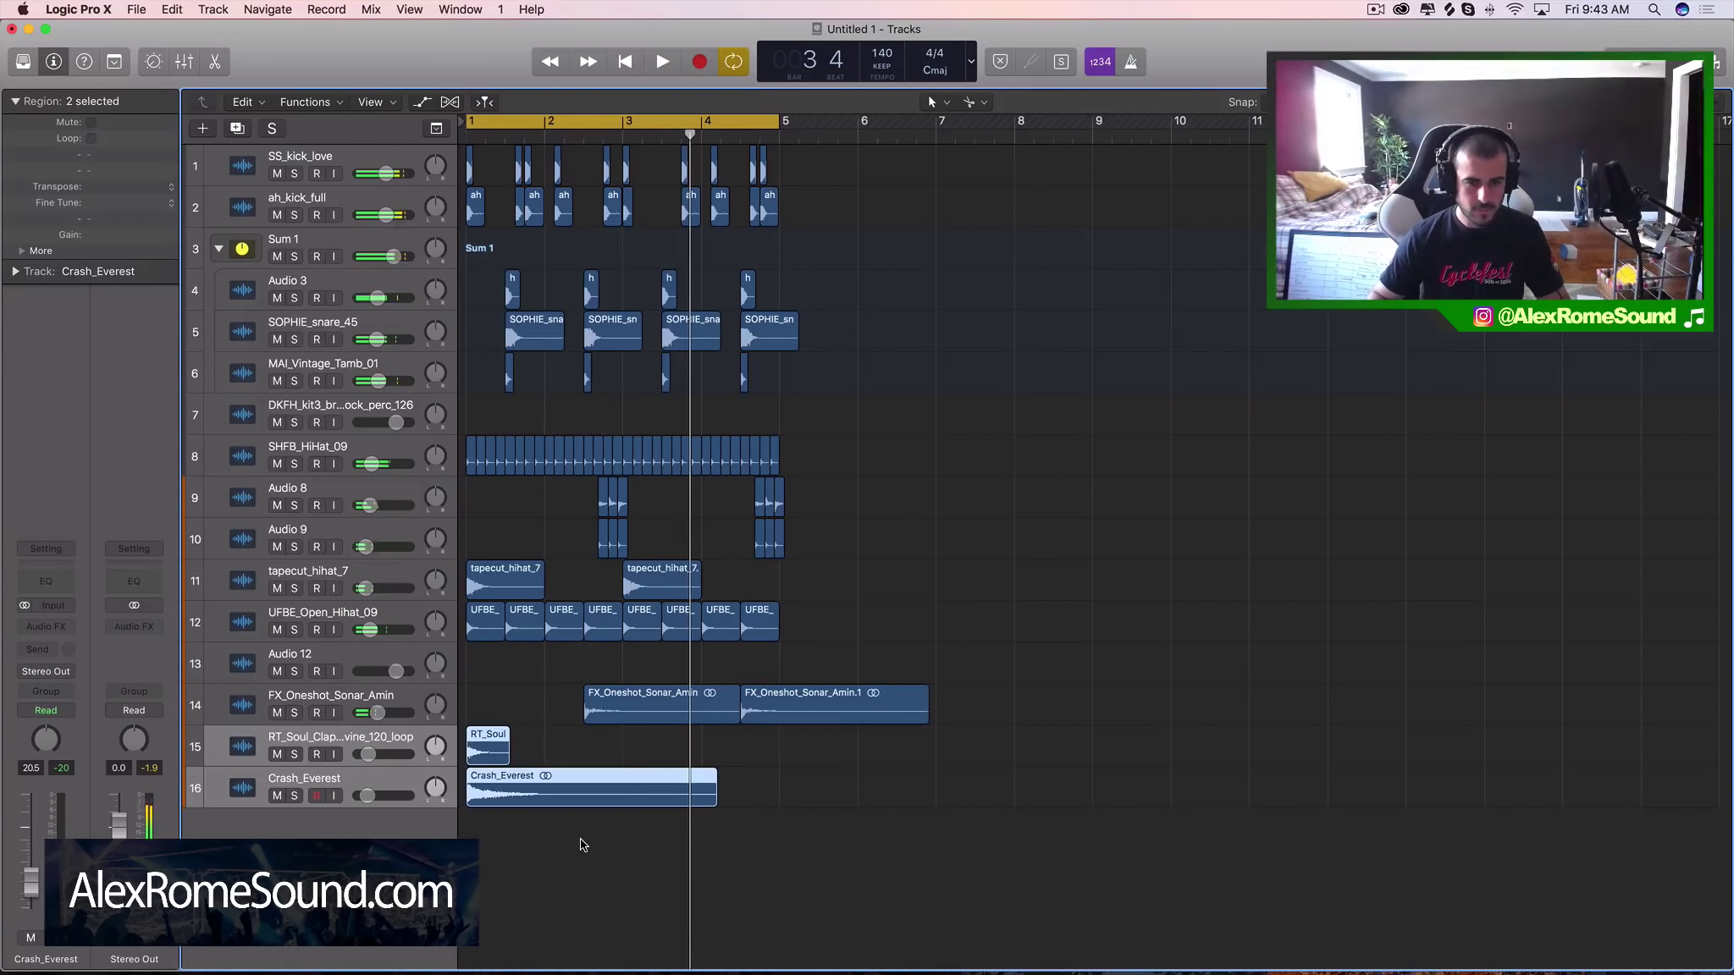
Step: Add an empty audio track below Crash_Everest
{"action": "left_click", "coordinate": [592, 748]}
{"action": "key", "text": "Down"}
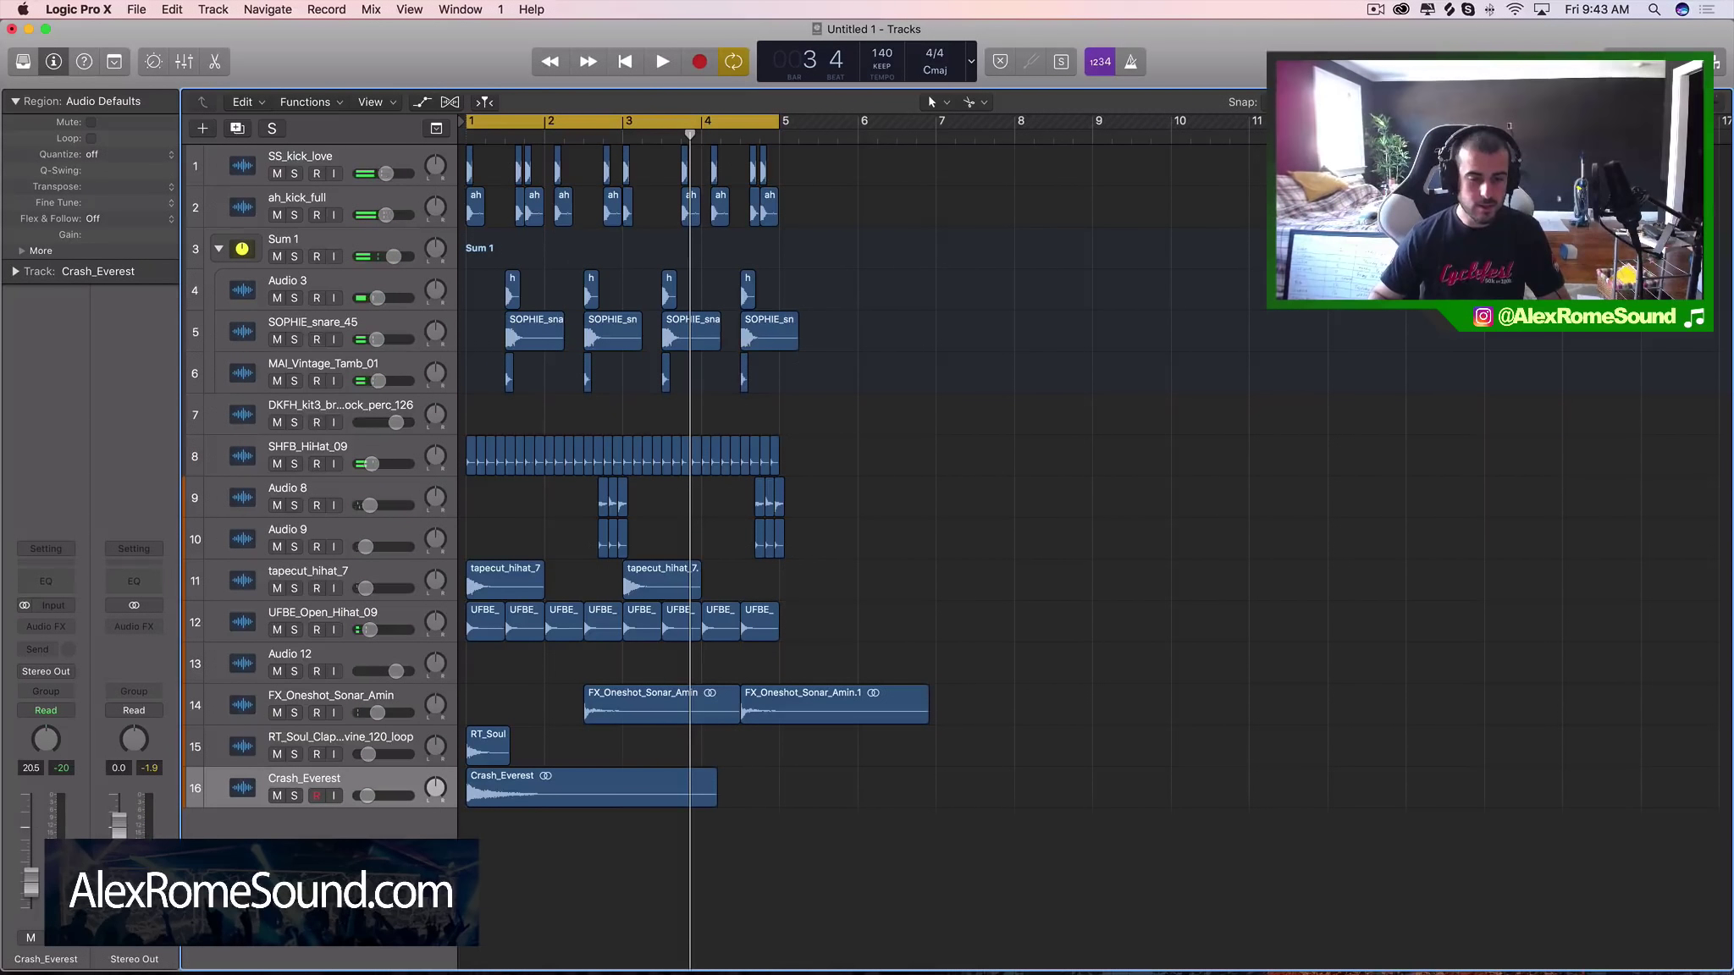
{"action": "double_click", "coordinate": [417, 834]}
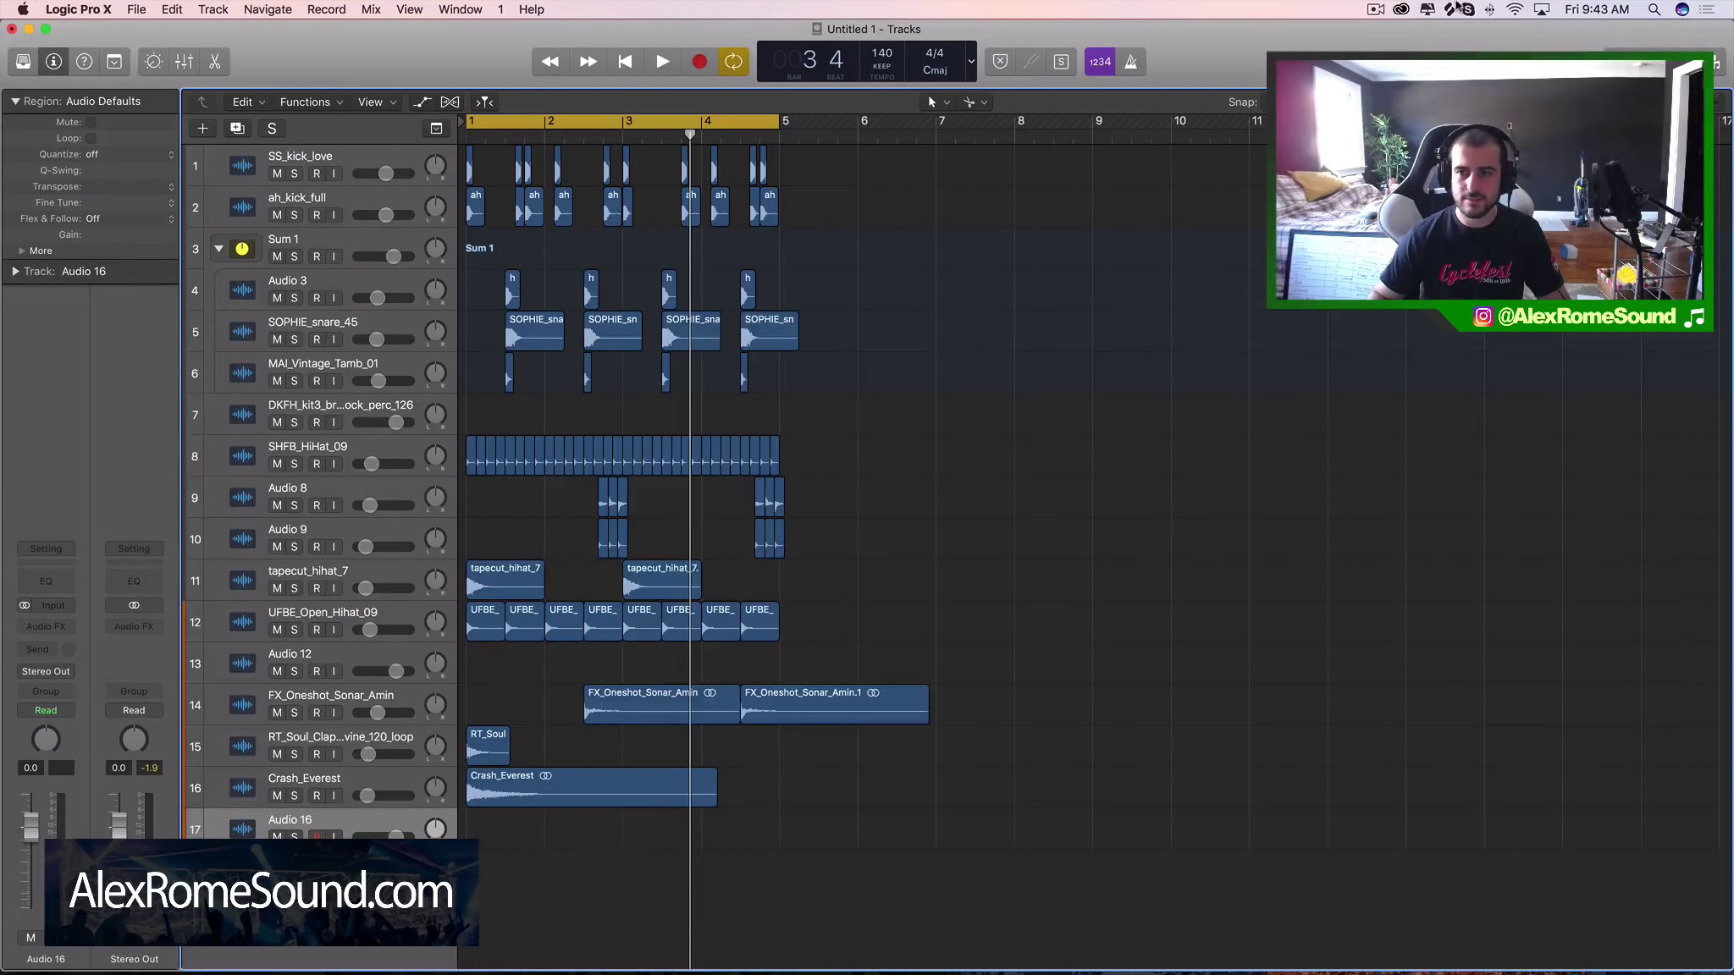
Step: Switch to Splice and search the sounds for "fx" in place of the crash search
{"action": "key", "text": "super+Tab"}
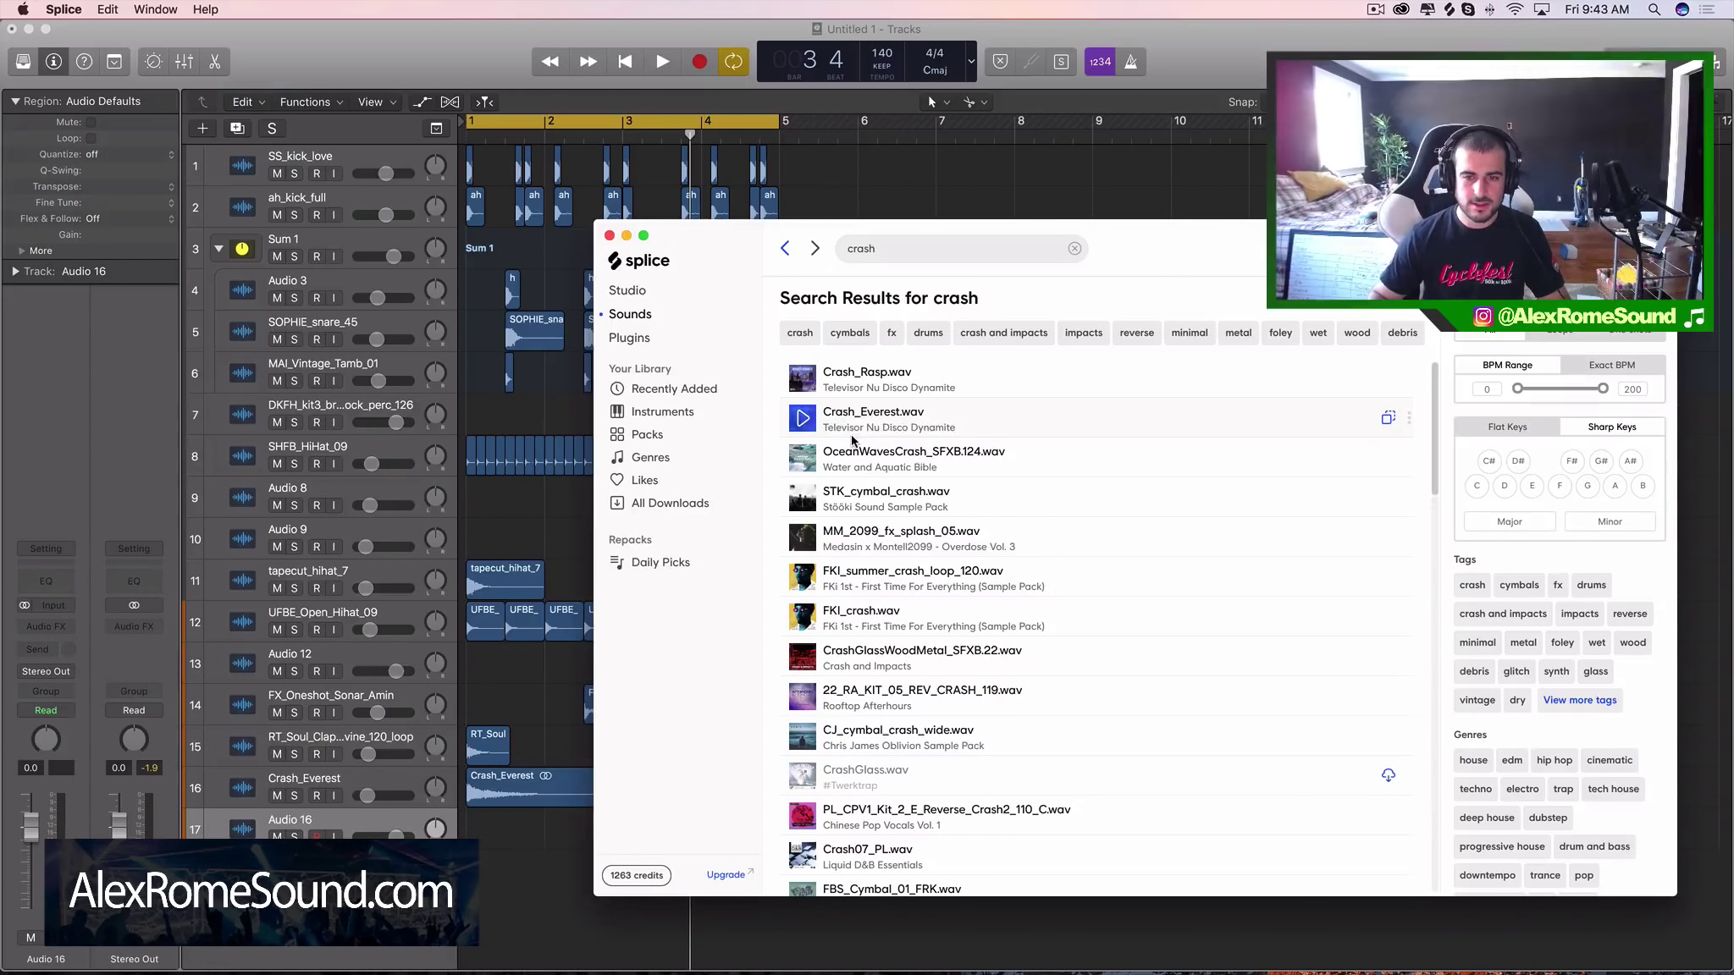
{"action": "key", "text": "super+a"}
{"action": "key", "text": "BackSpace"}
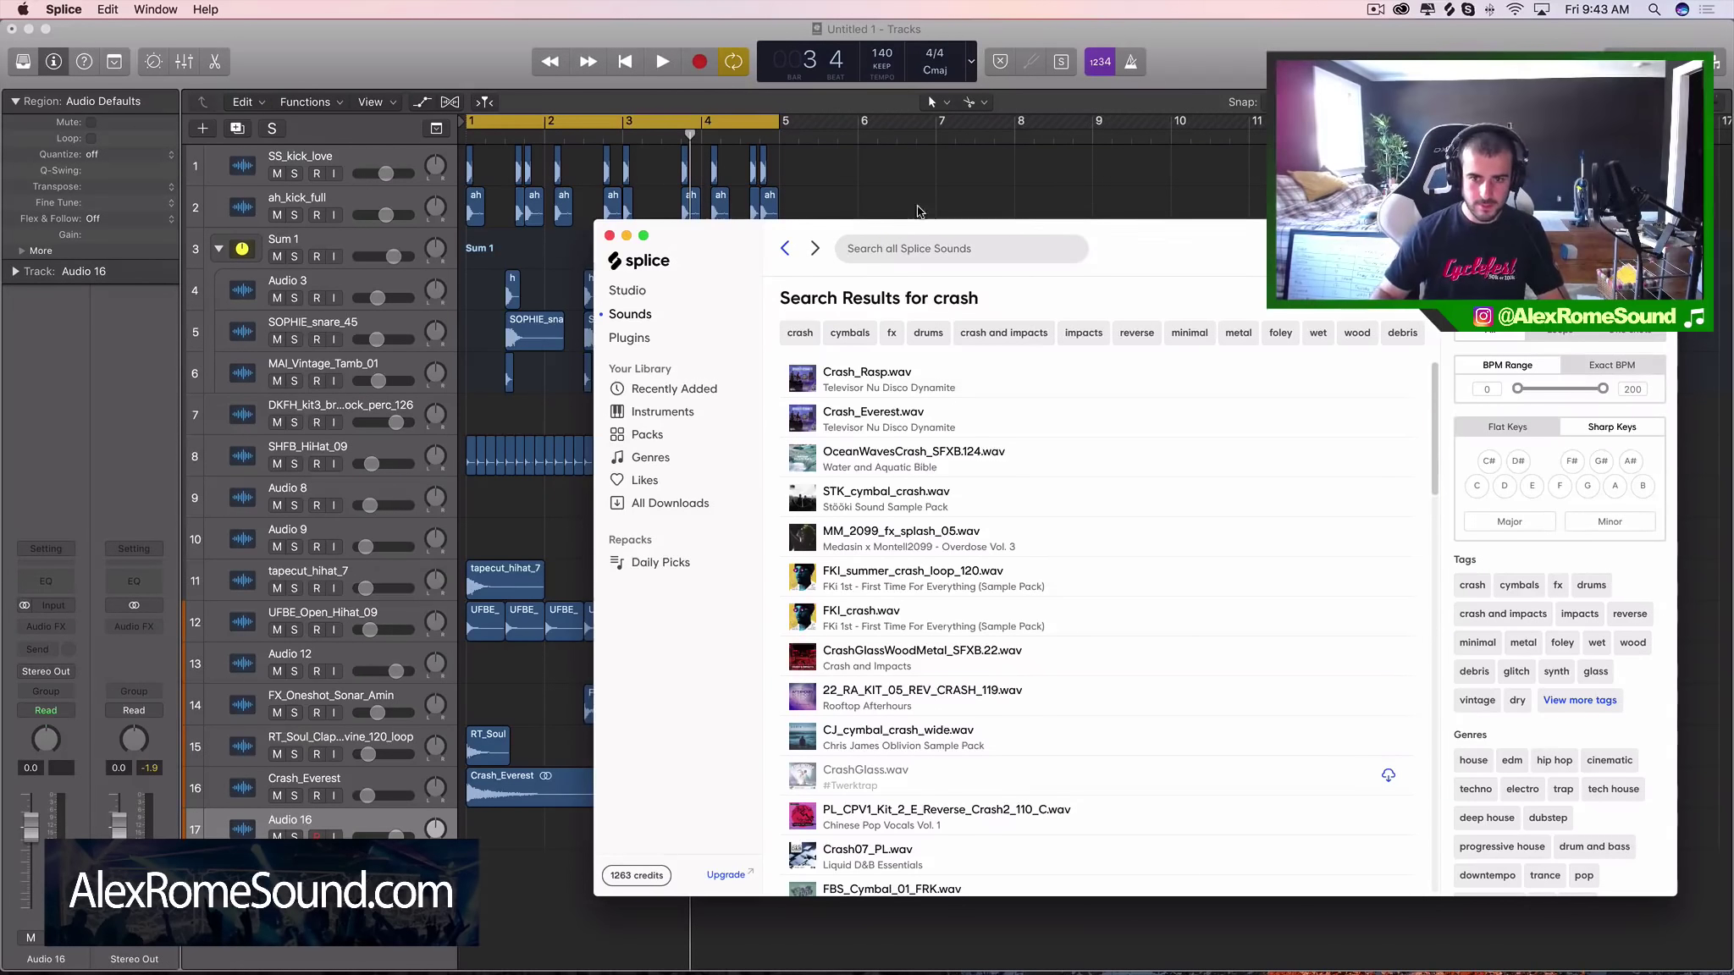
{"action": "type", "text": "fx"}
{"action": "key", "text": "Return"}
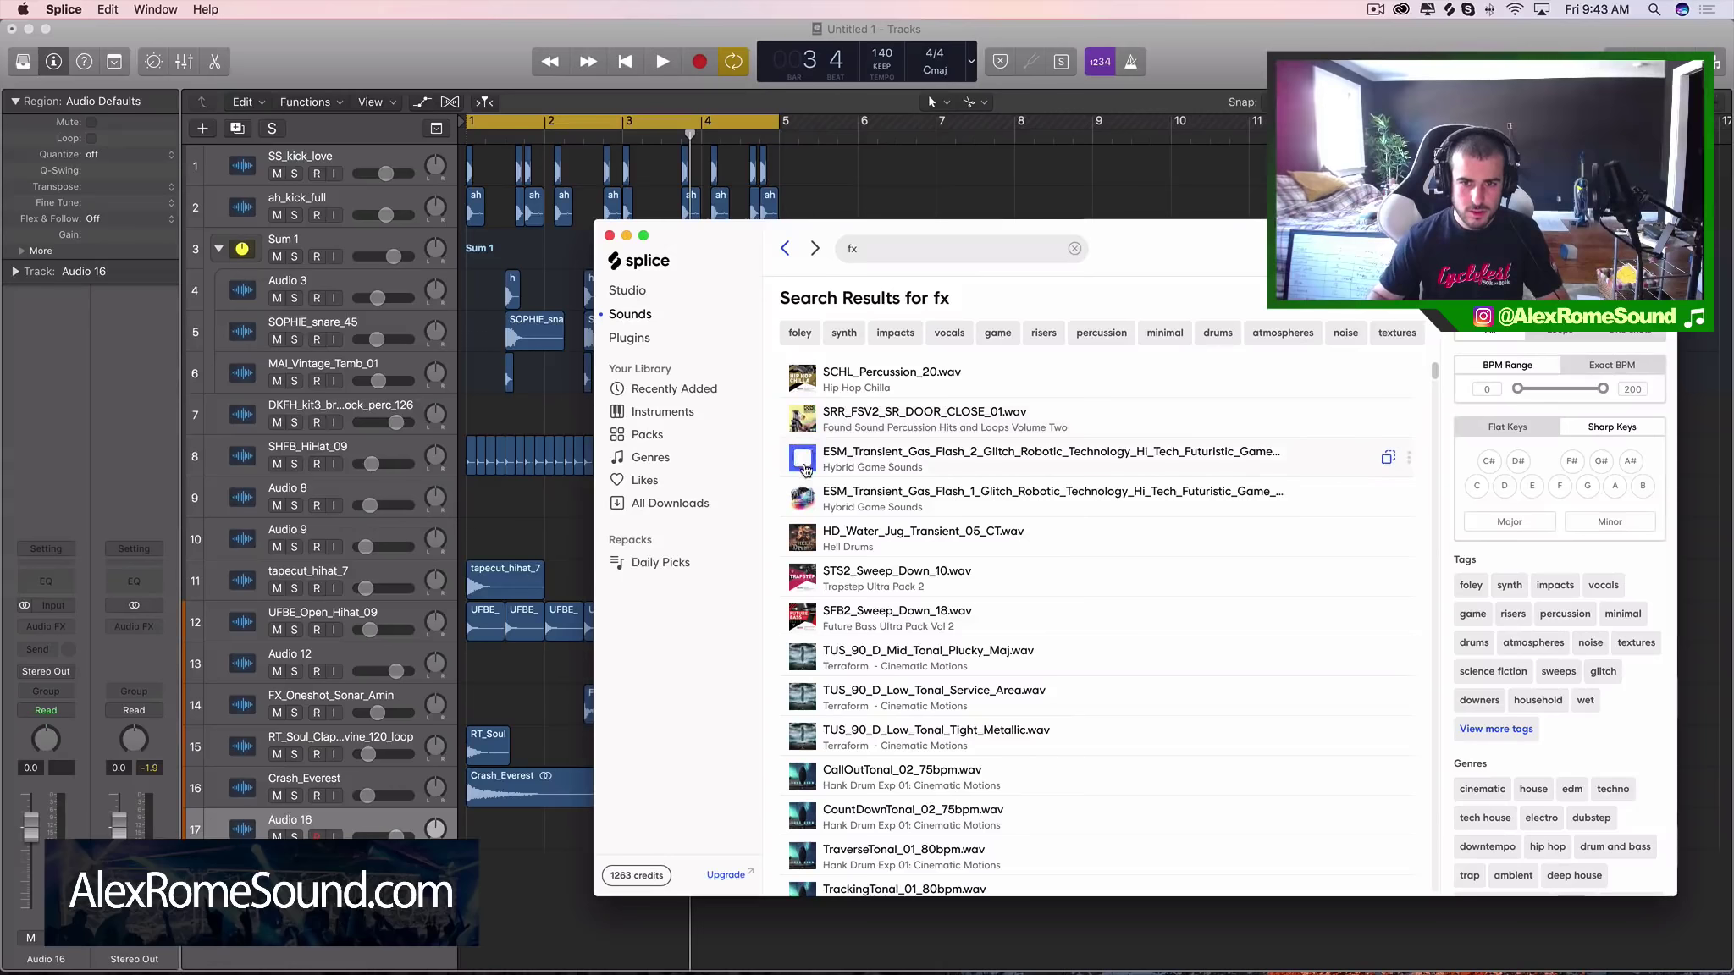
Step: Place the ESM_Transient_Gas_Flash_2 sample at bar 3 on the new track and shorten it to half a bar
{"action": "left_click_drag", "start_coordinate": [809, 461], "coordinate": [623, 834]}
{"action": "left_click_drag", "start_coordinate": [755, 838], "coordinate": [662, 823]}
{"action": "left_click", "coordinate": [457, 832]}
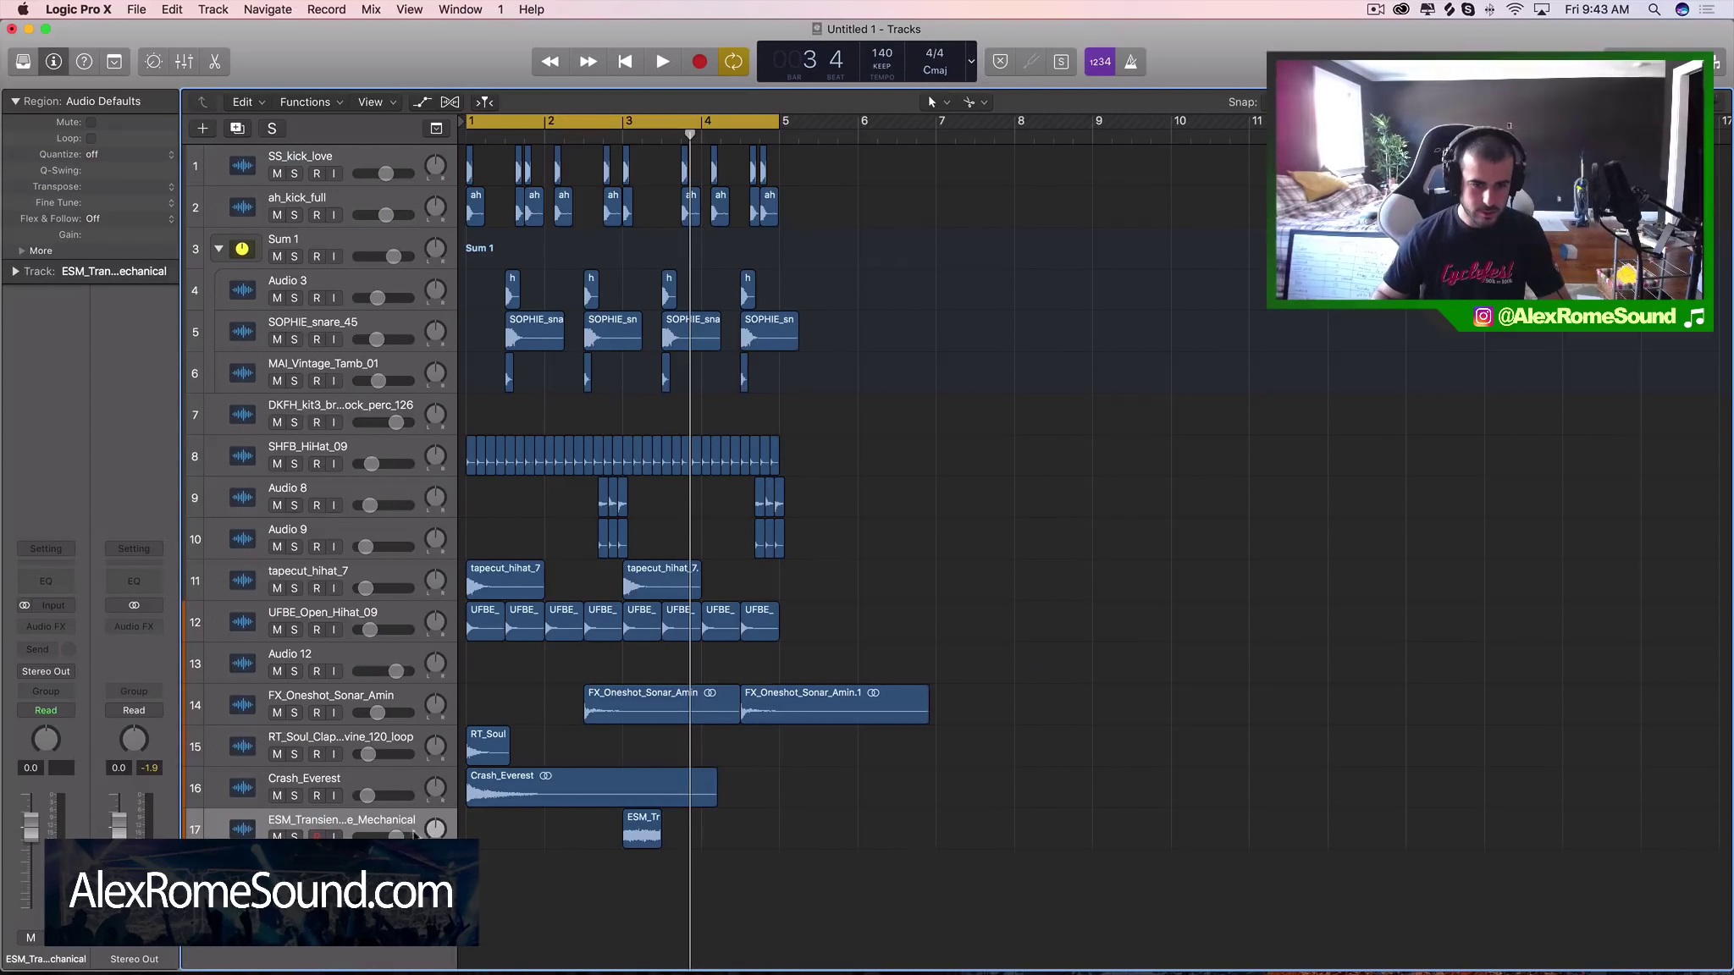
Step: Lower the ESM_Transient track to about -20.0 dB and play the loop to check it in the beat
{"action": "left_click_drag", "start_coordinate": [415, 837], "coordinate": [386, 837]}
{"action": "key", "text": "space"}
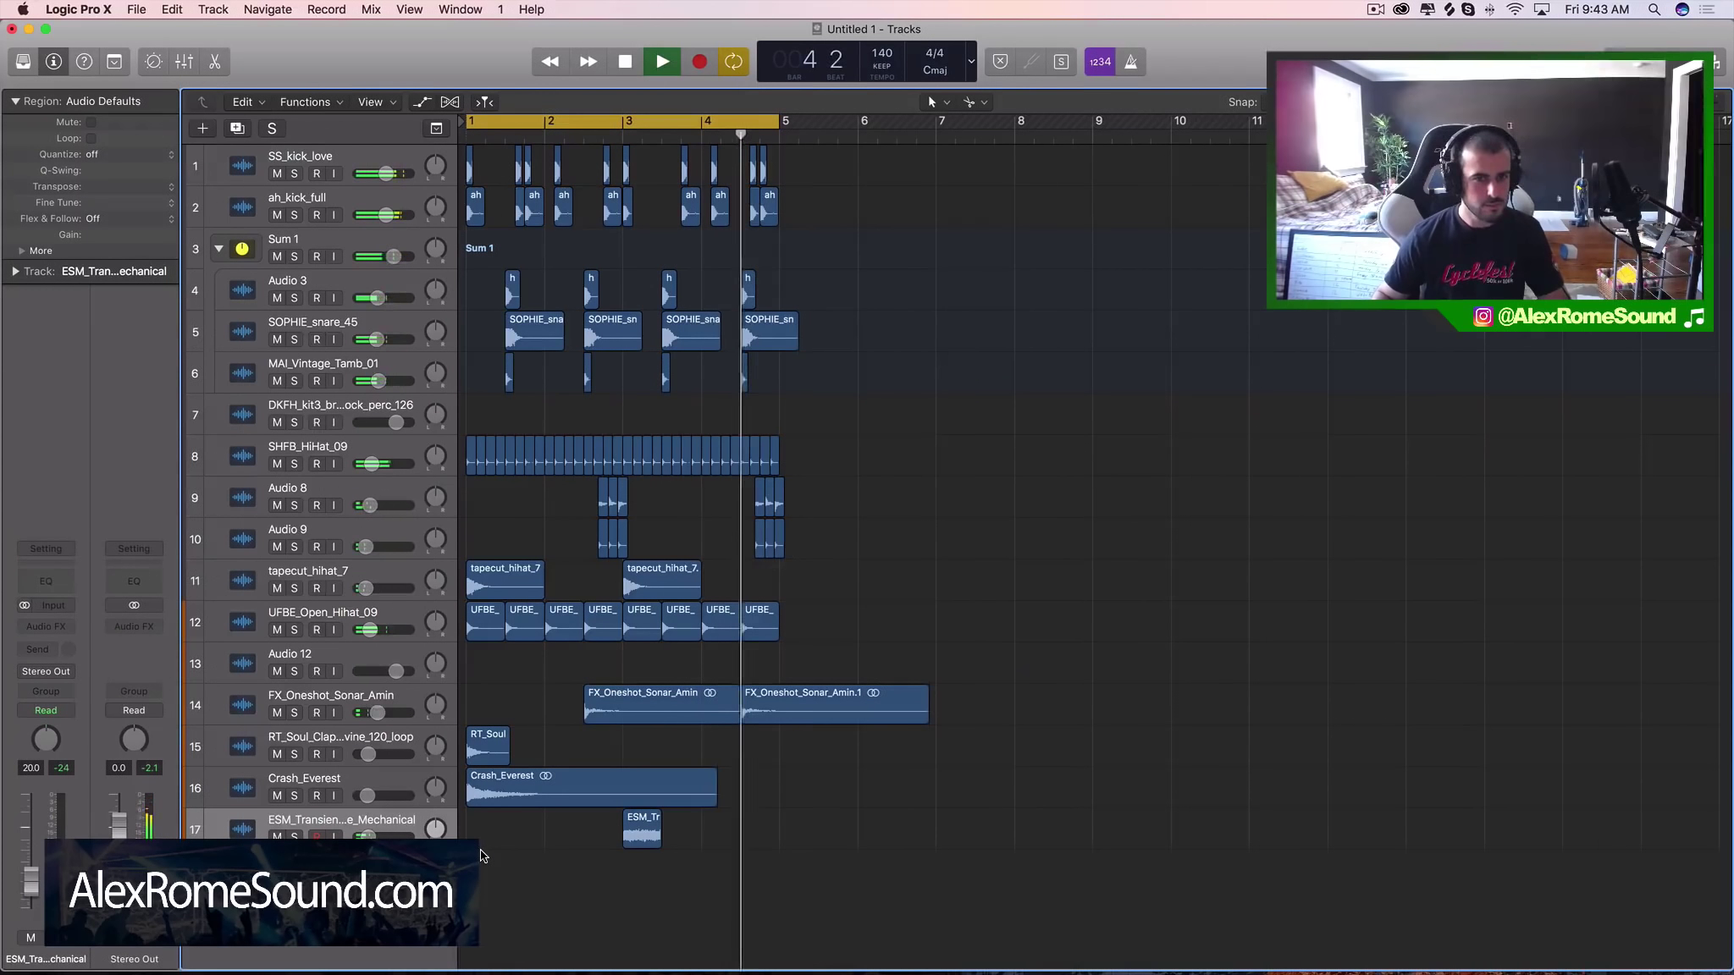
{"action": "key", "text": "space"}
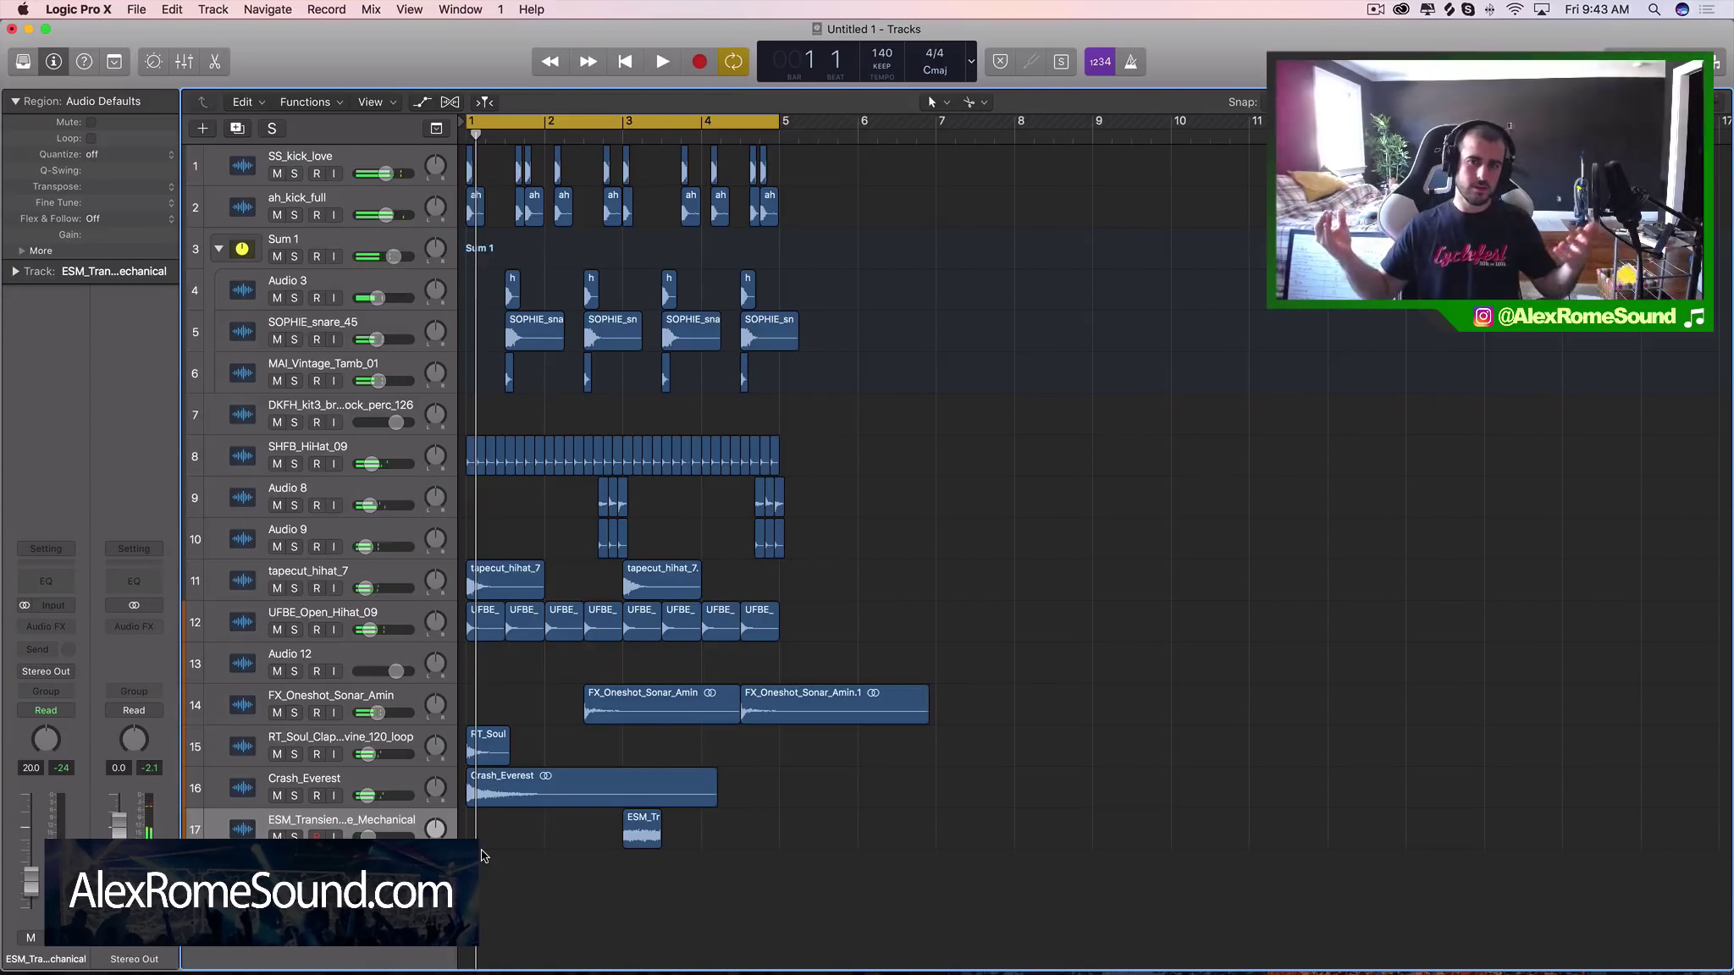
Step: Delete the empty Audio 12 and DKFH_kit3 perc tracks
{"action": "left_click", "coordinate": [342, 649]}
{"action": "key", "text": "super+BackSpace"}
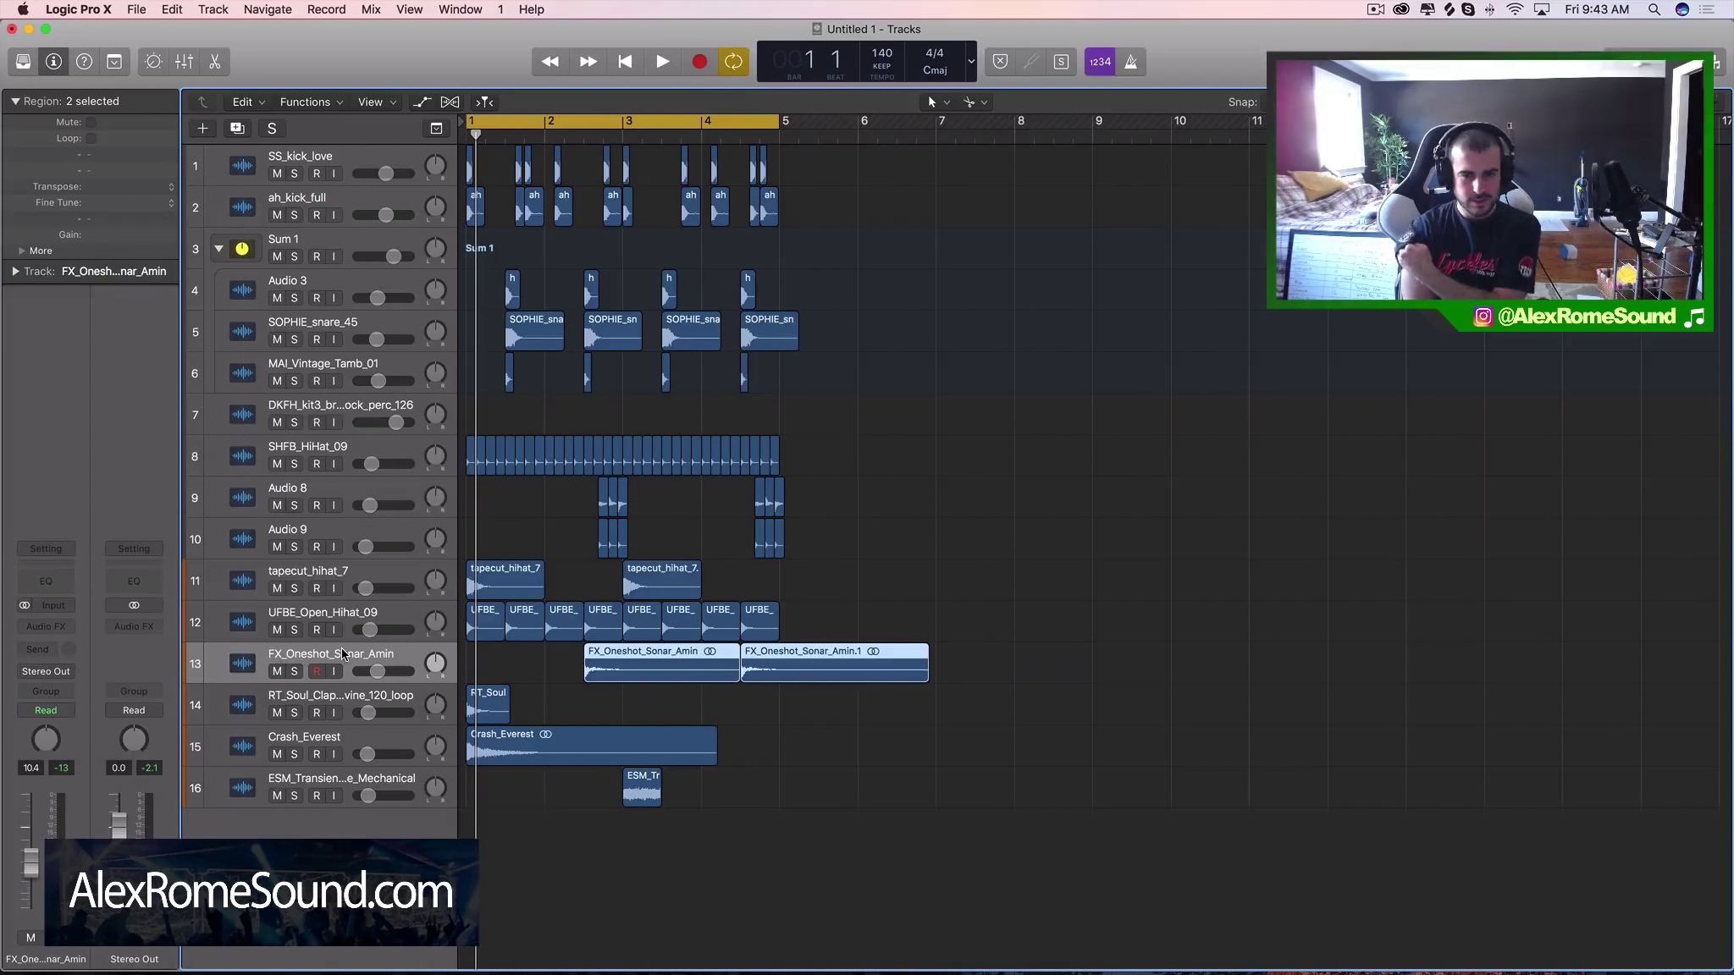
{"action": "left_click", "coordinate": [362, 405]}
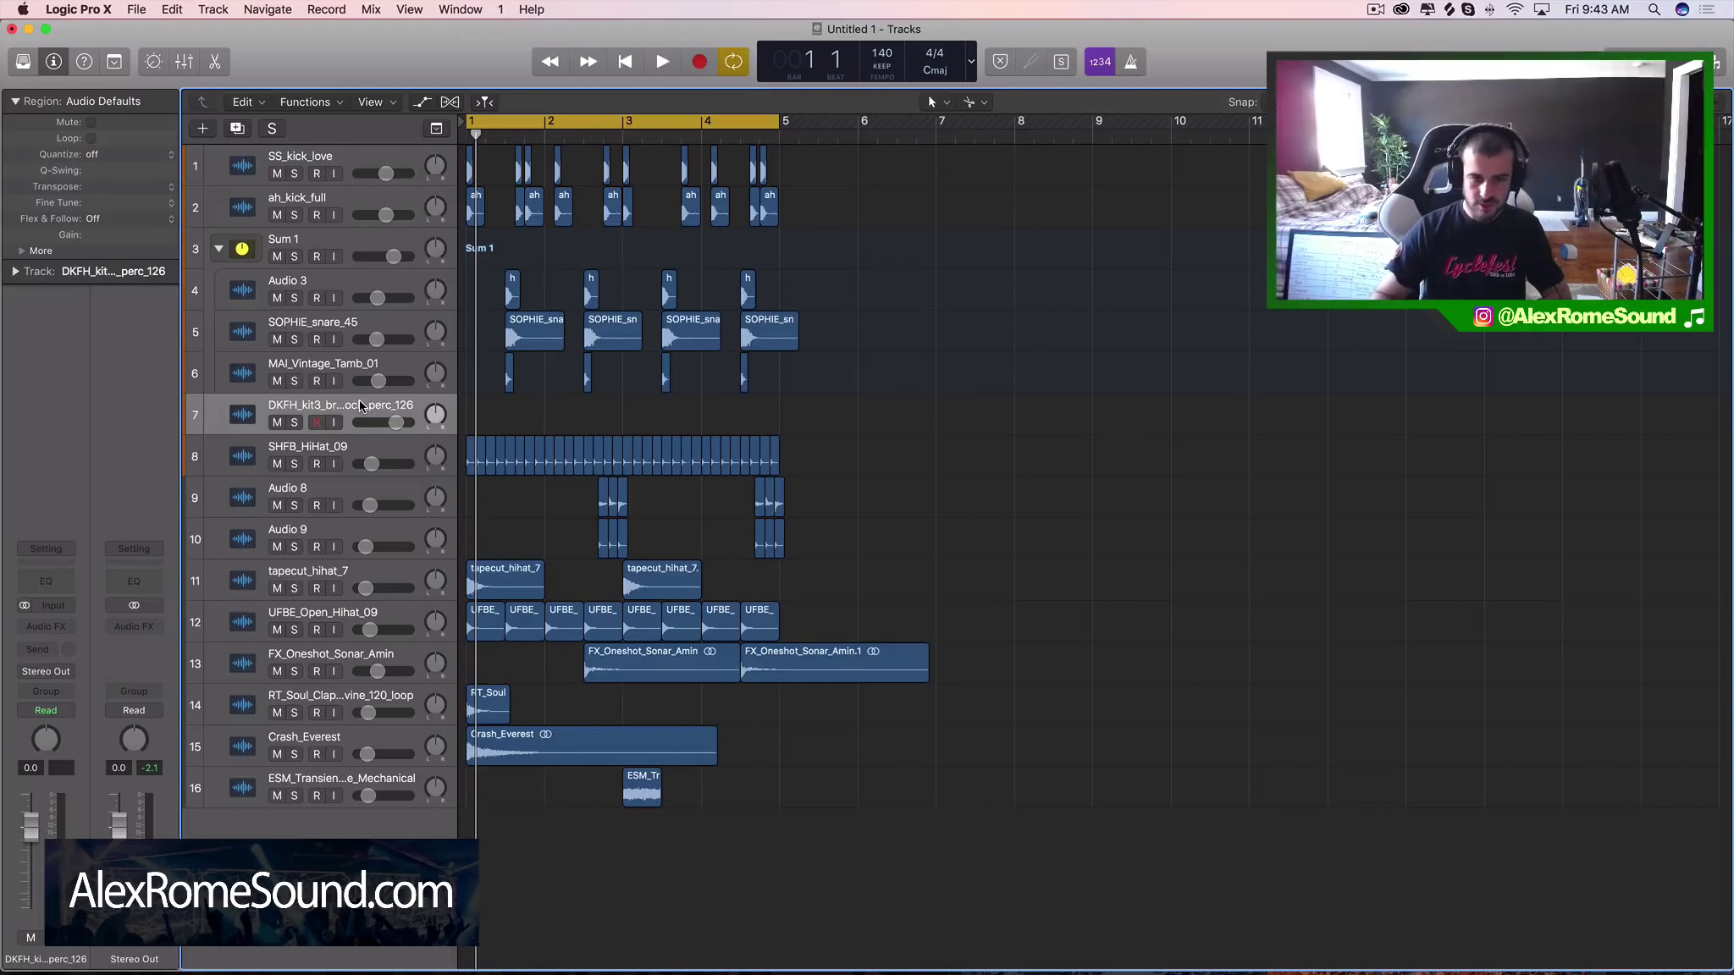
{"action": "key", "text": "super+BackSpace"}
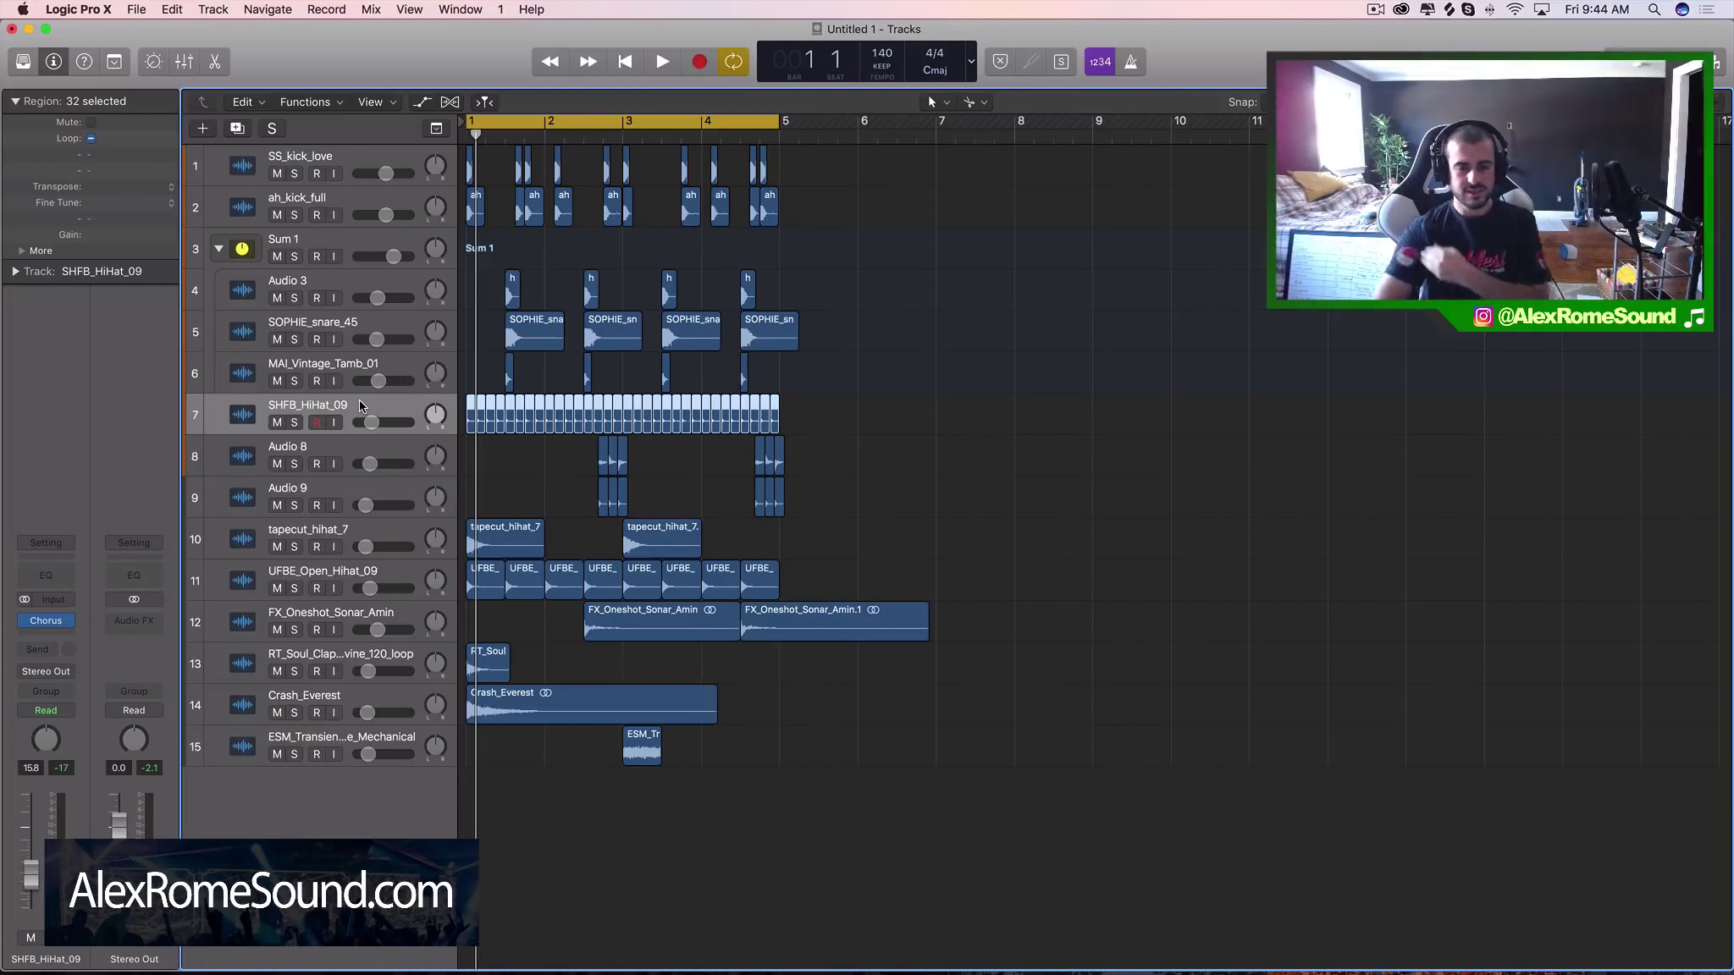